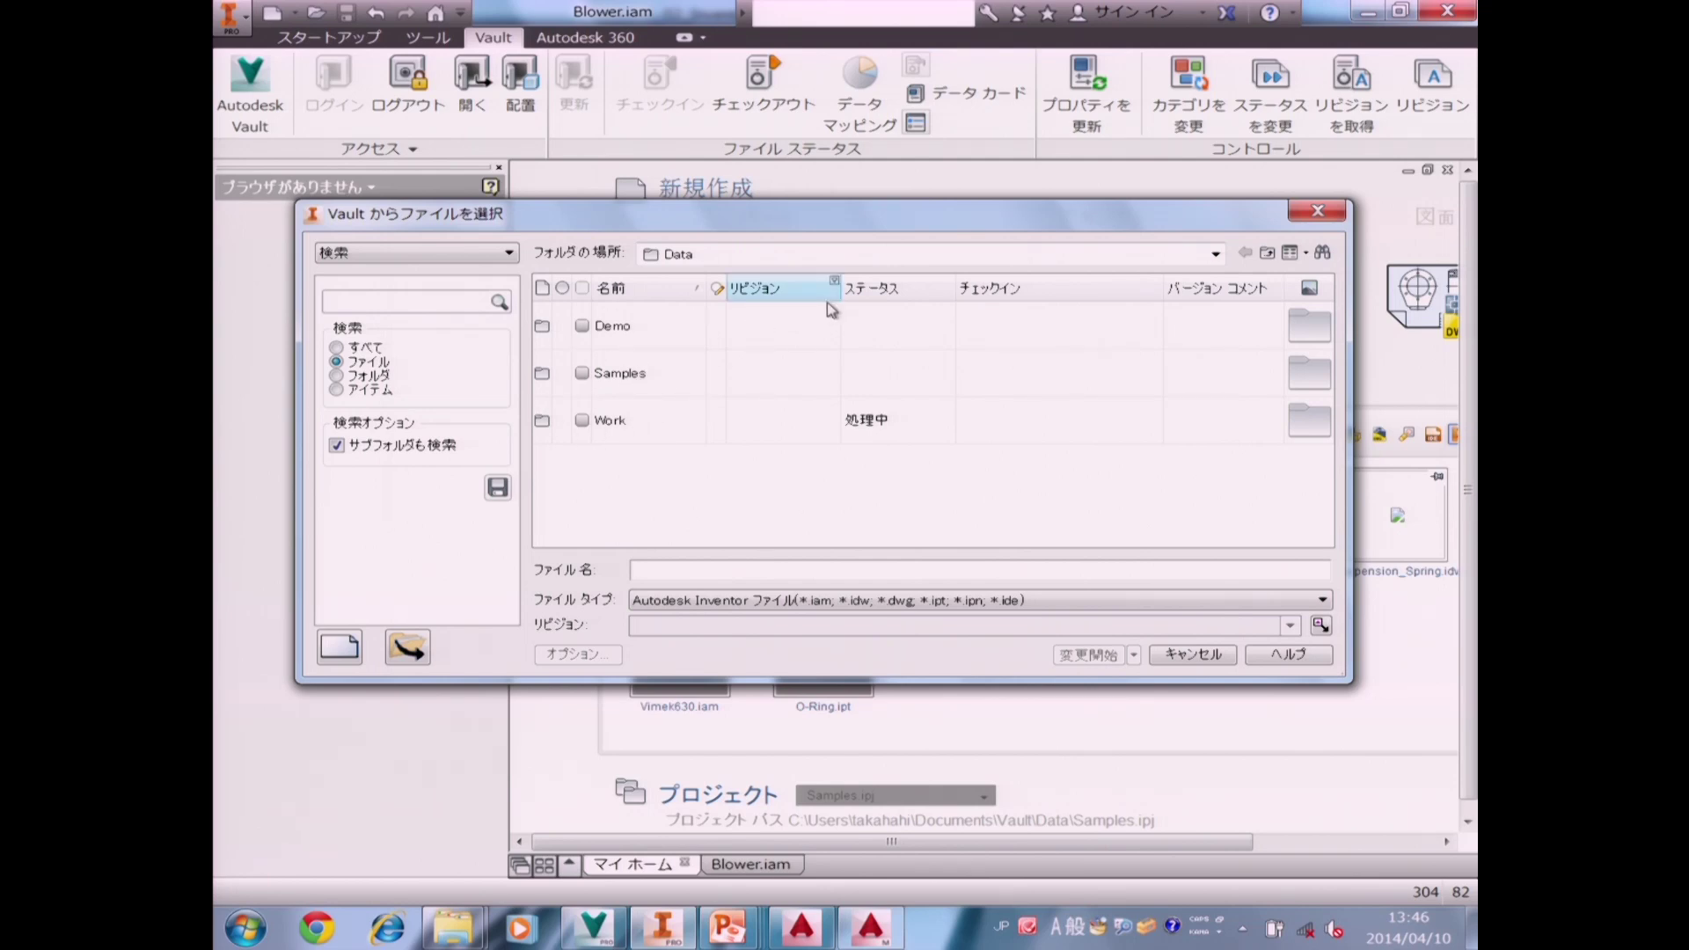
Browse the Vault to the Demo > Suspension > Shock Absorber Front folder.
click(831, 254)
click(831, 254)
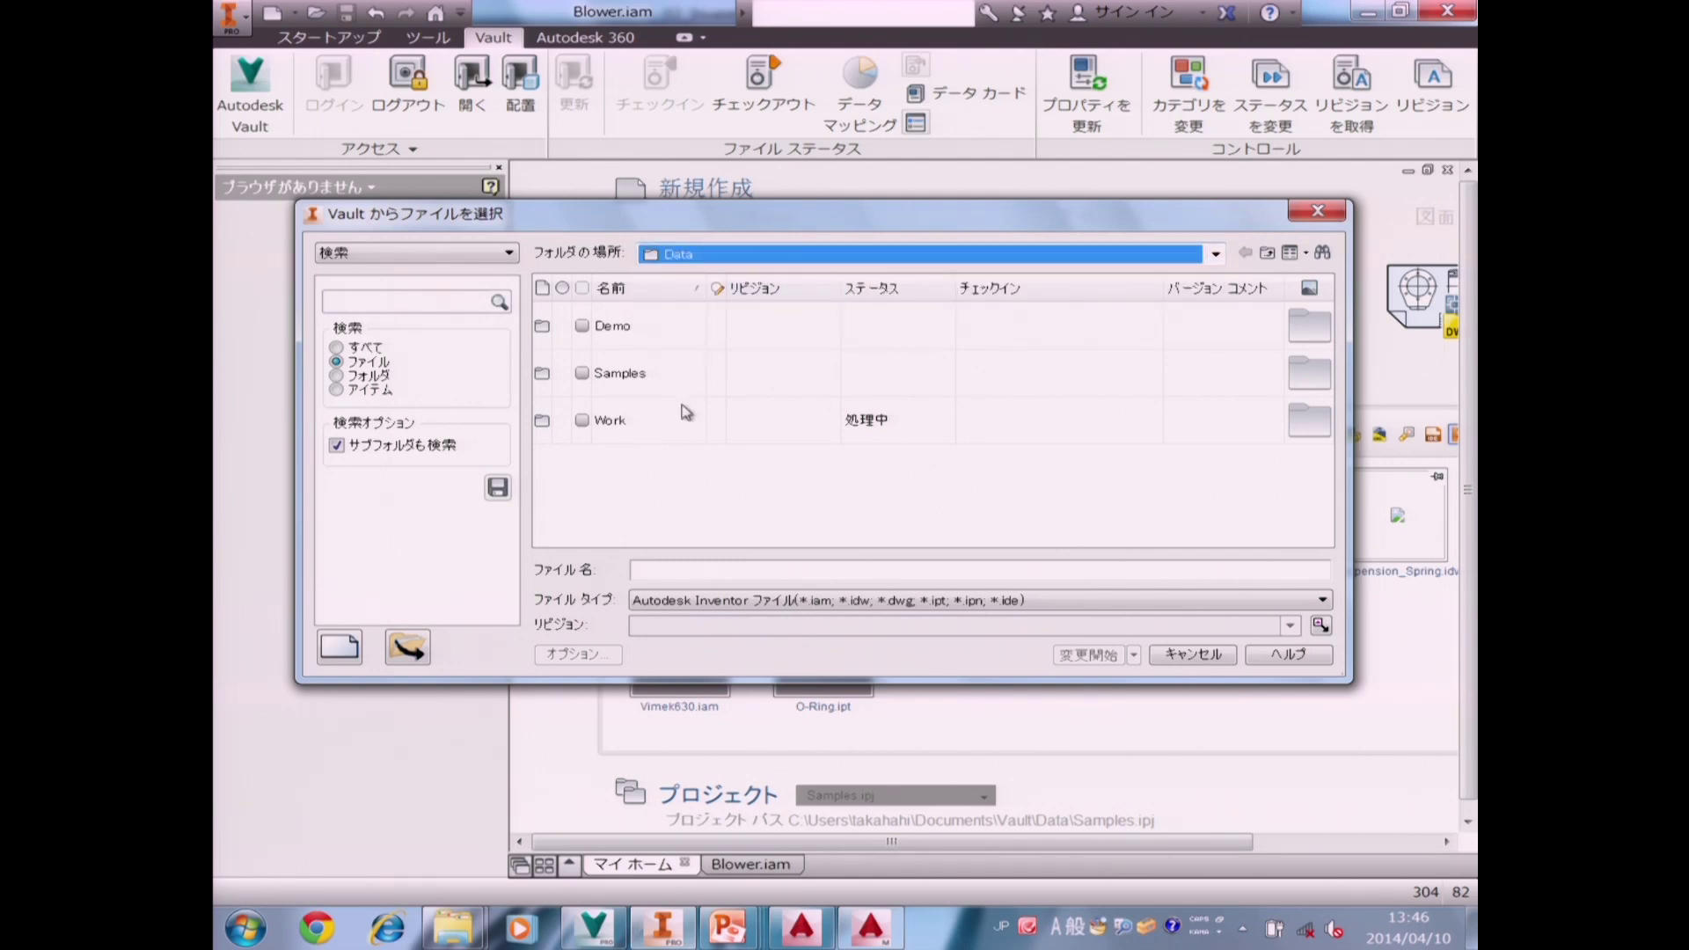
double_click(686, 335)
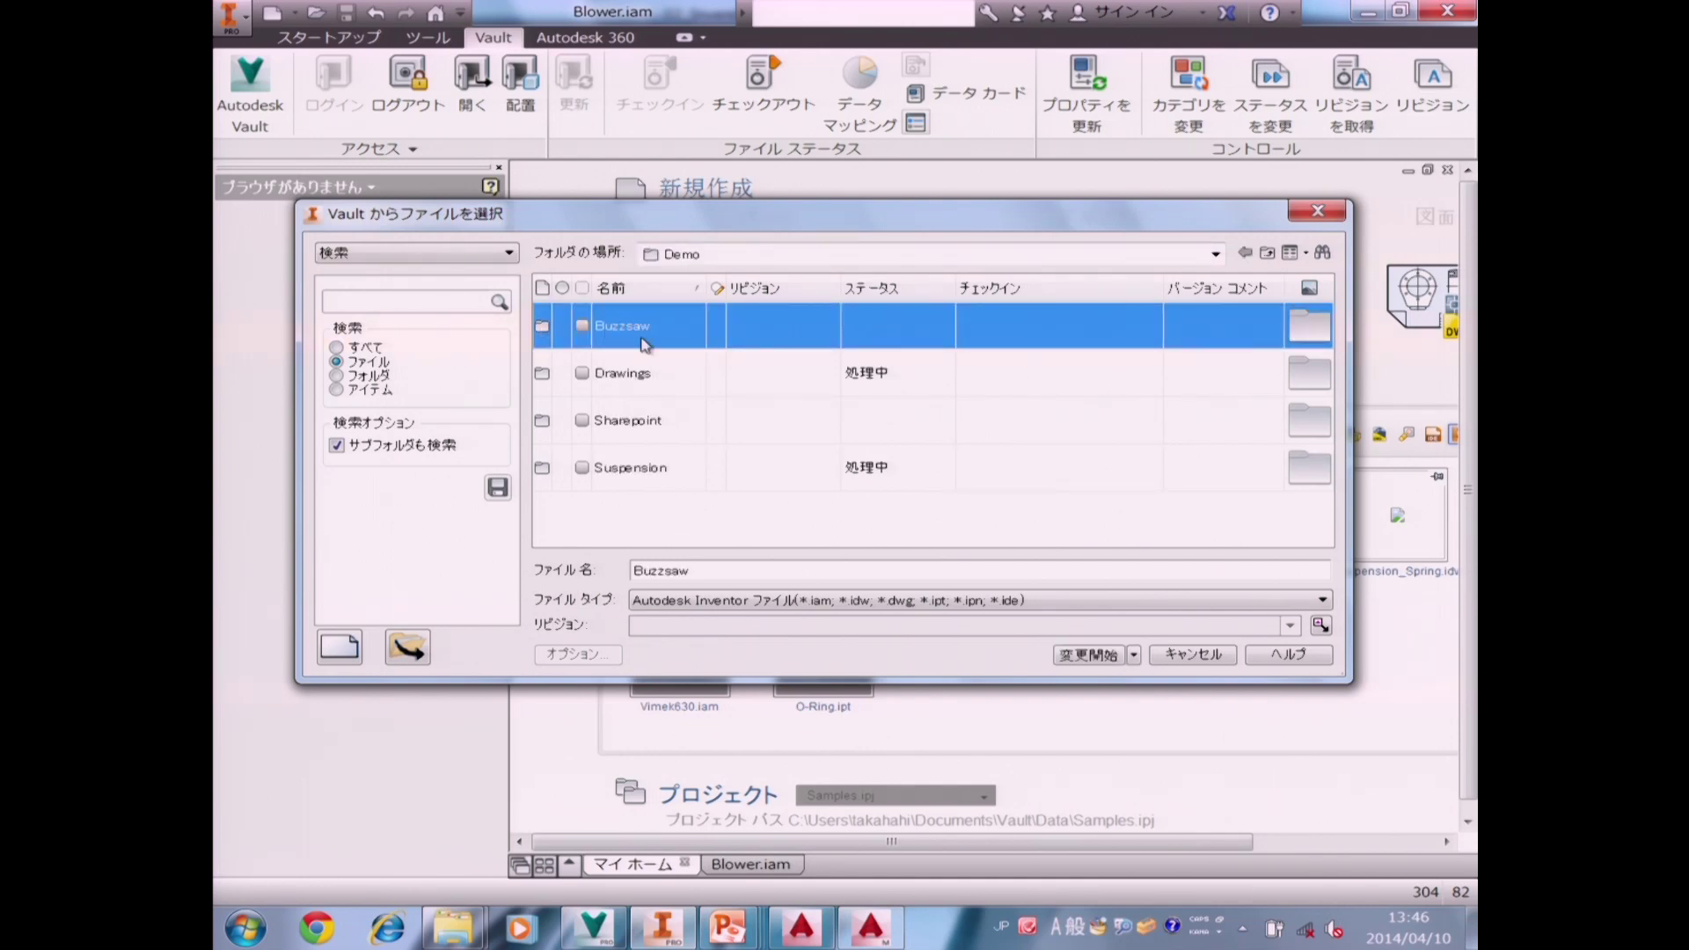
double_click(643, 460)
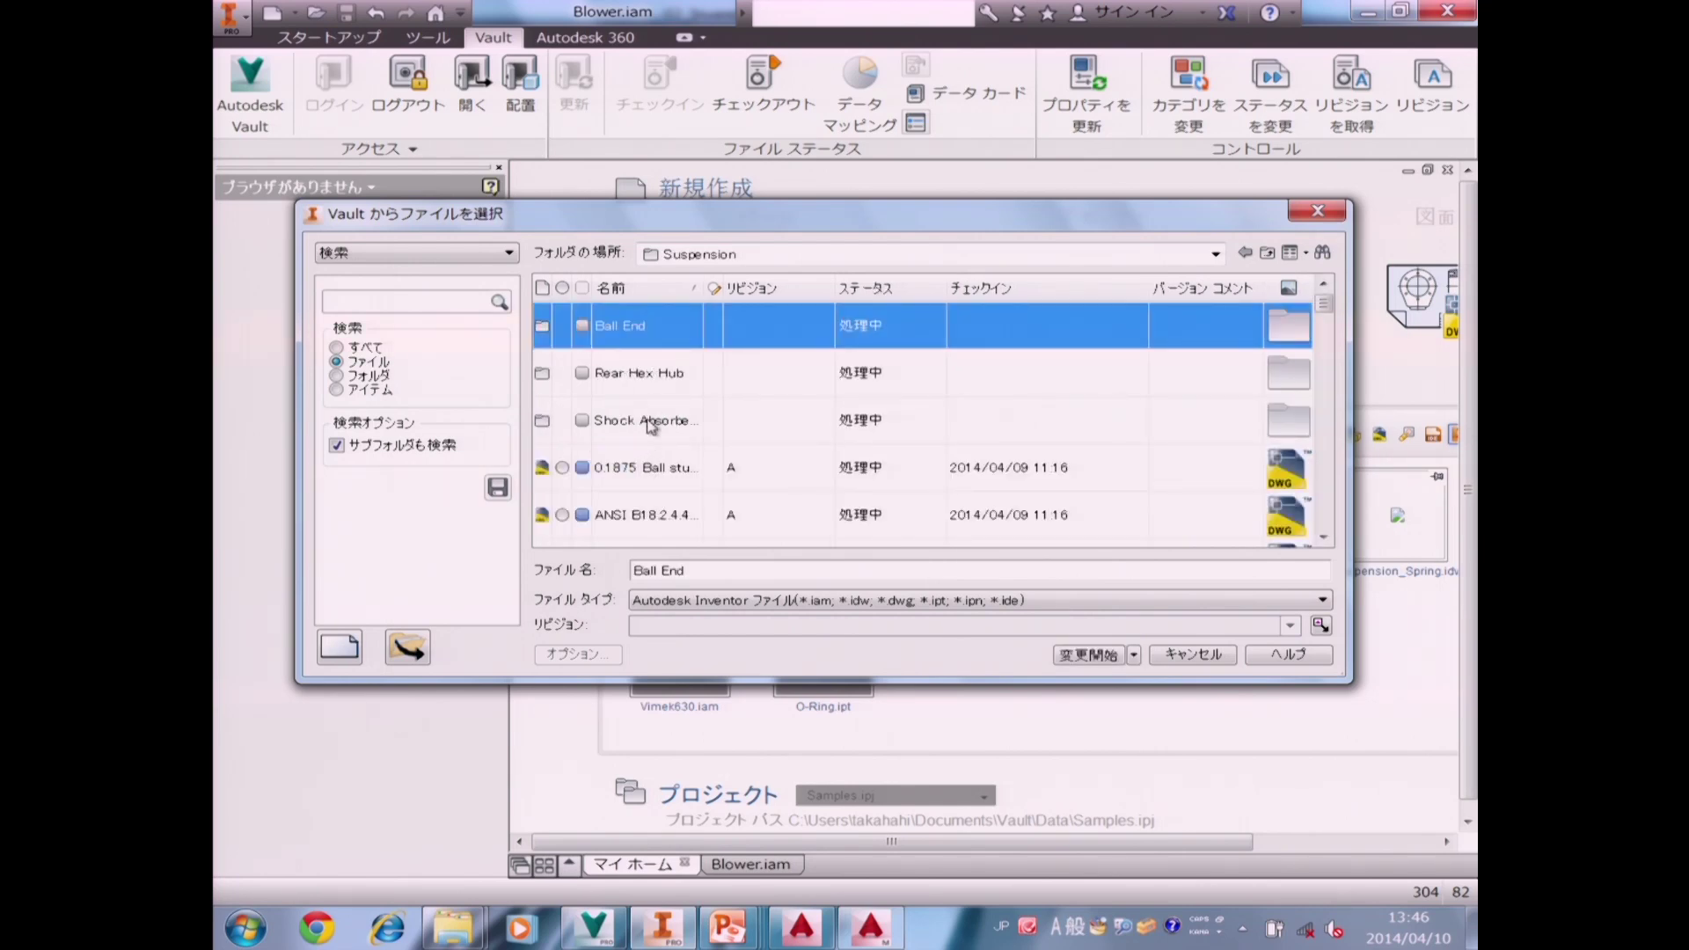
double_click(651, 421)
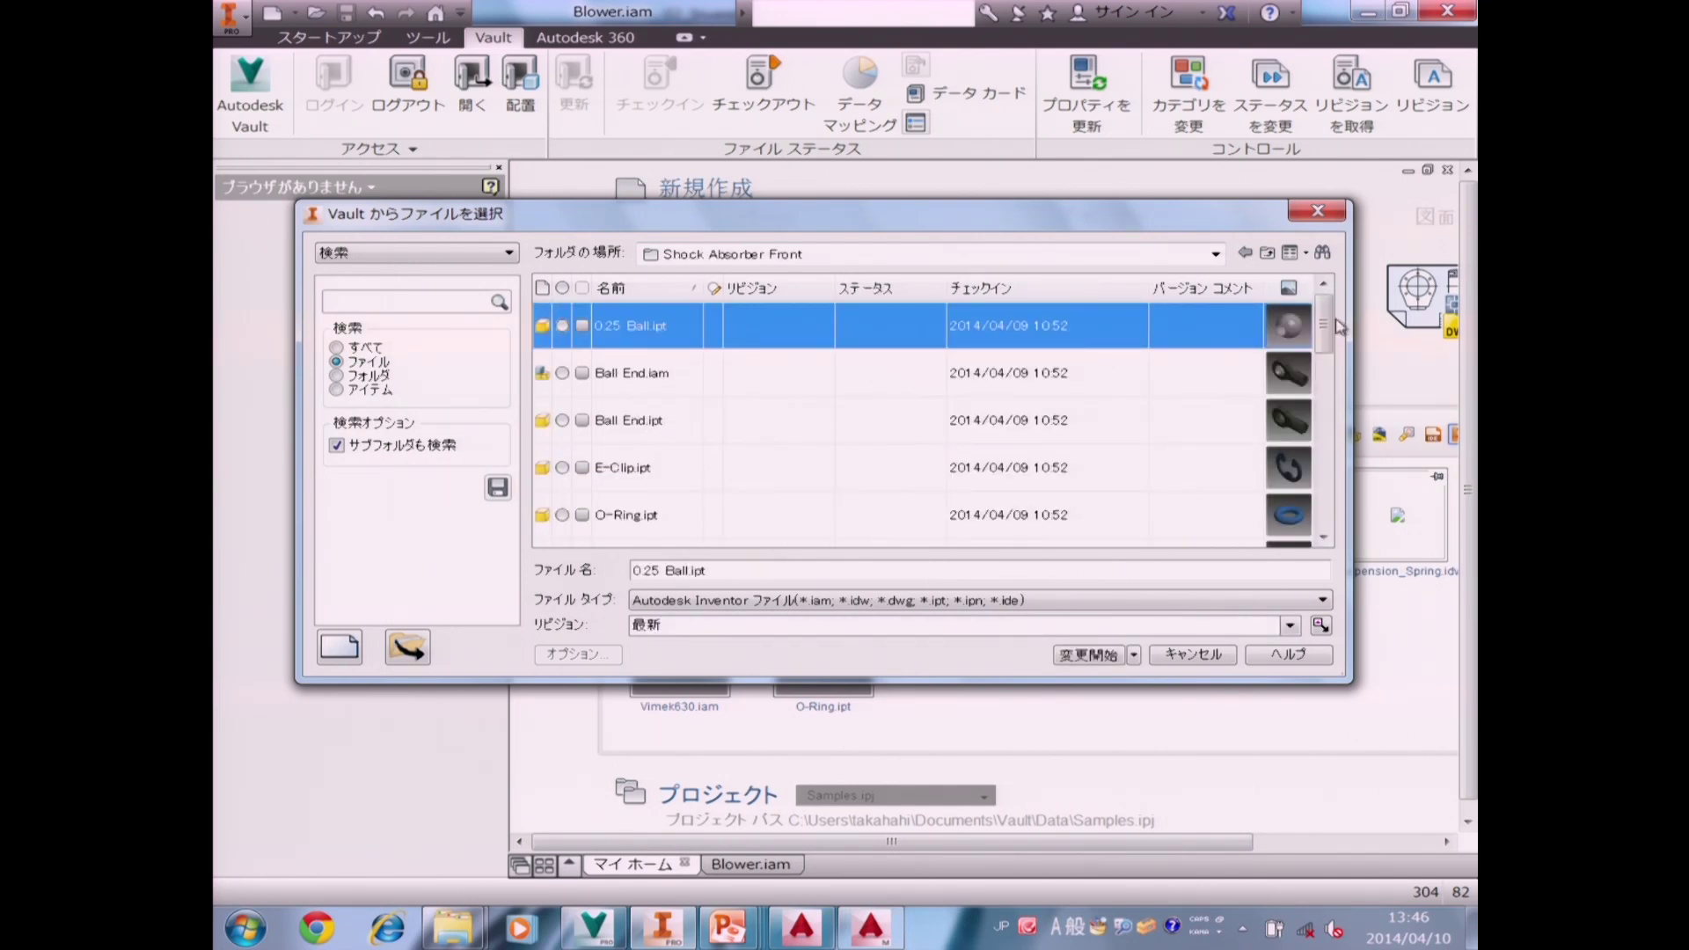
Filter the files in the Shock Absorber Front folder with the search text "sho".
mouse_move(1322, 327)
mouse_down()
mouse_move(1323, 470)
mouse_move(1322, 344)
mouse_up()
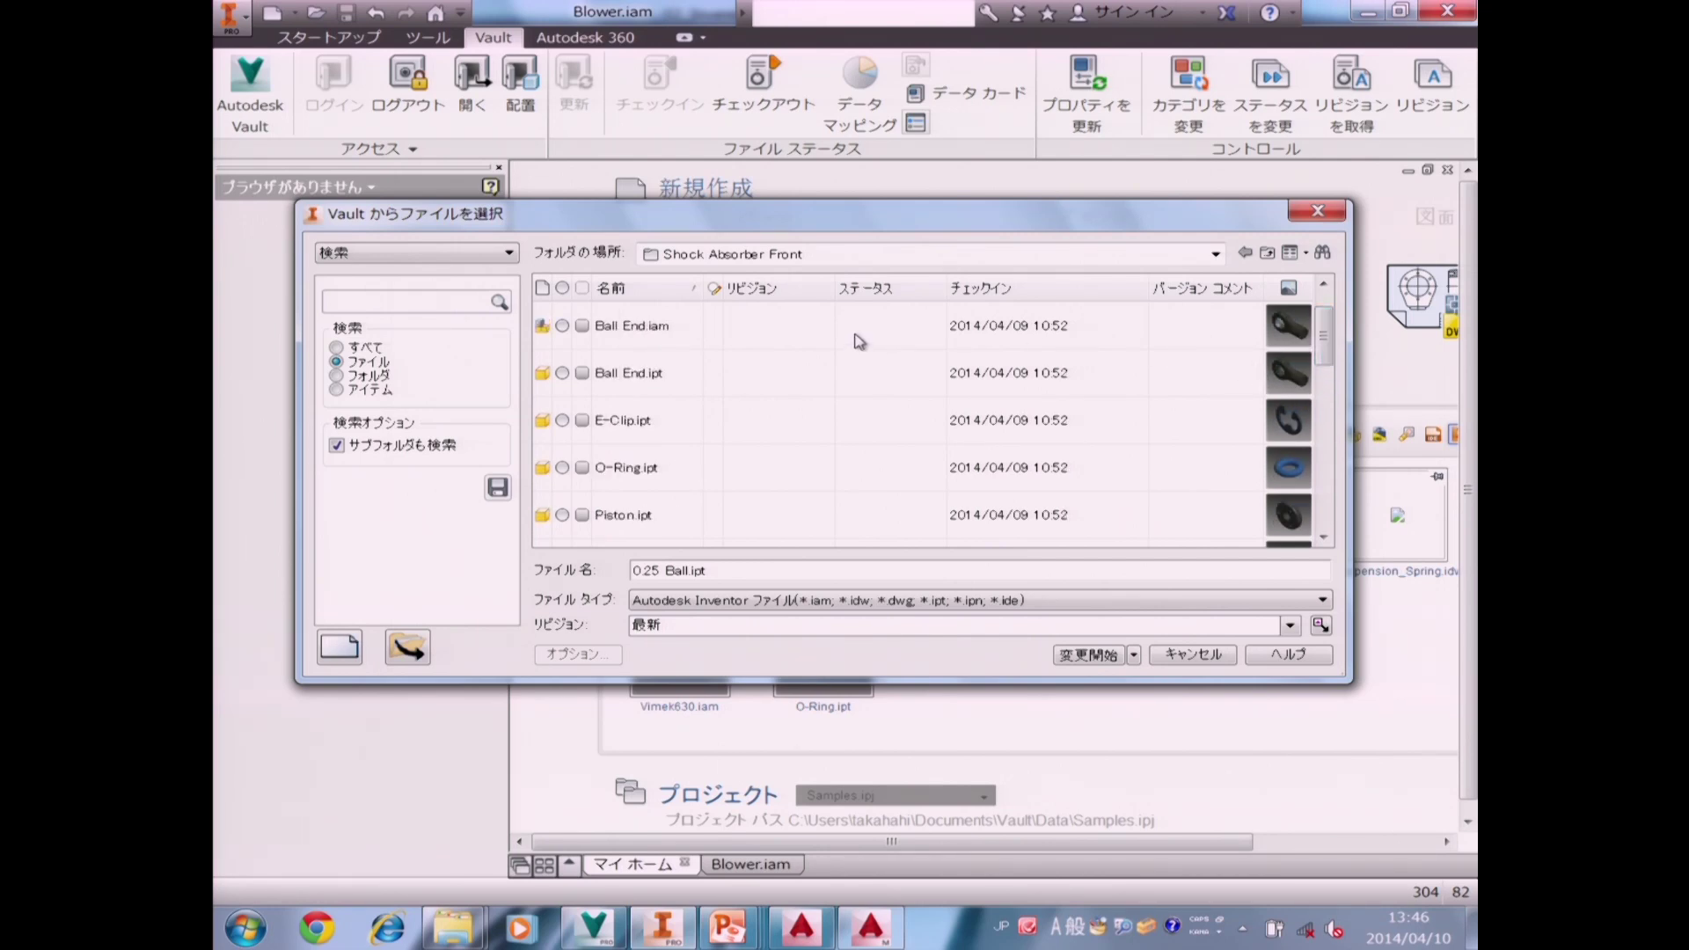
key(ctrl+f)
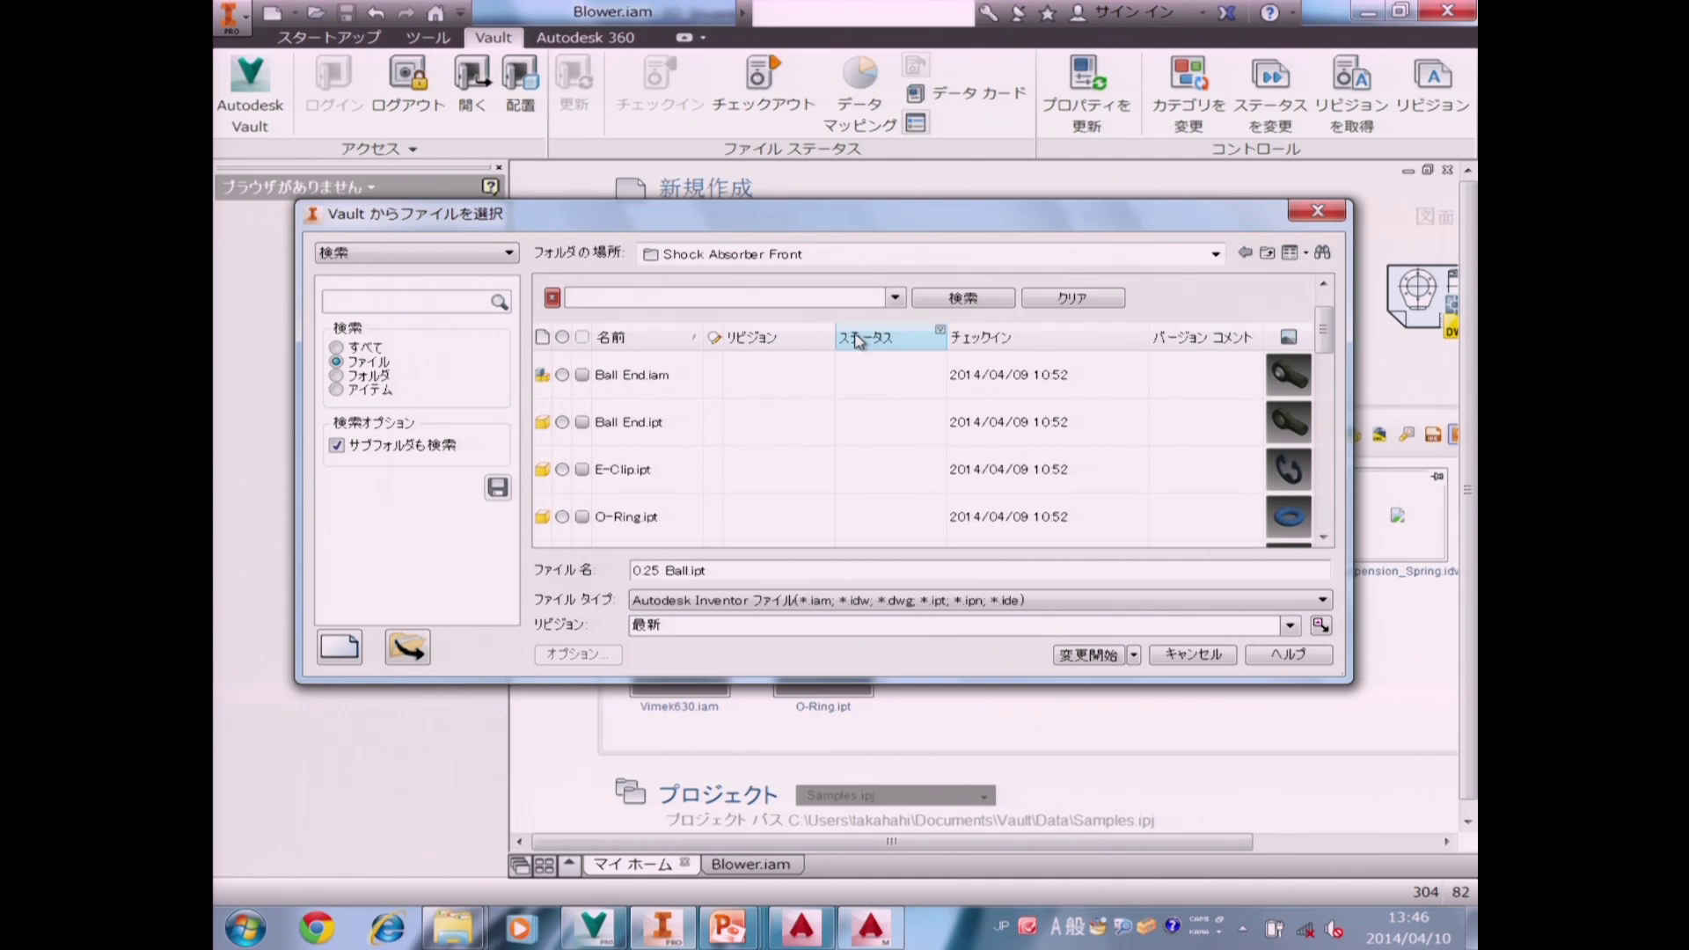
text(s)
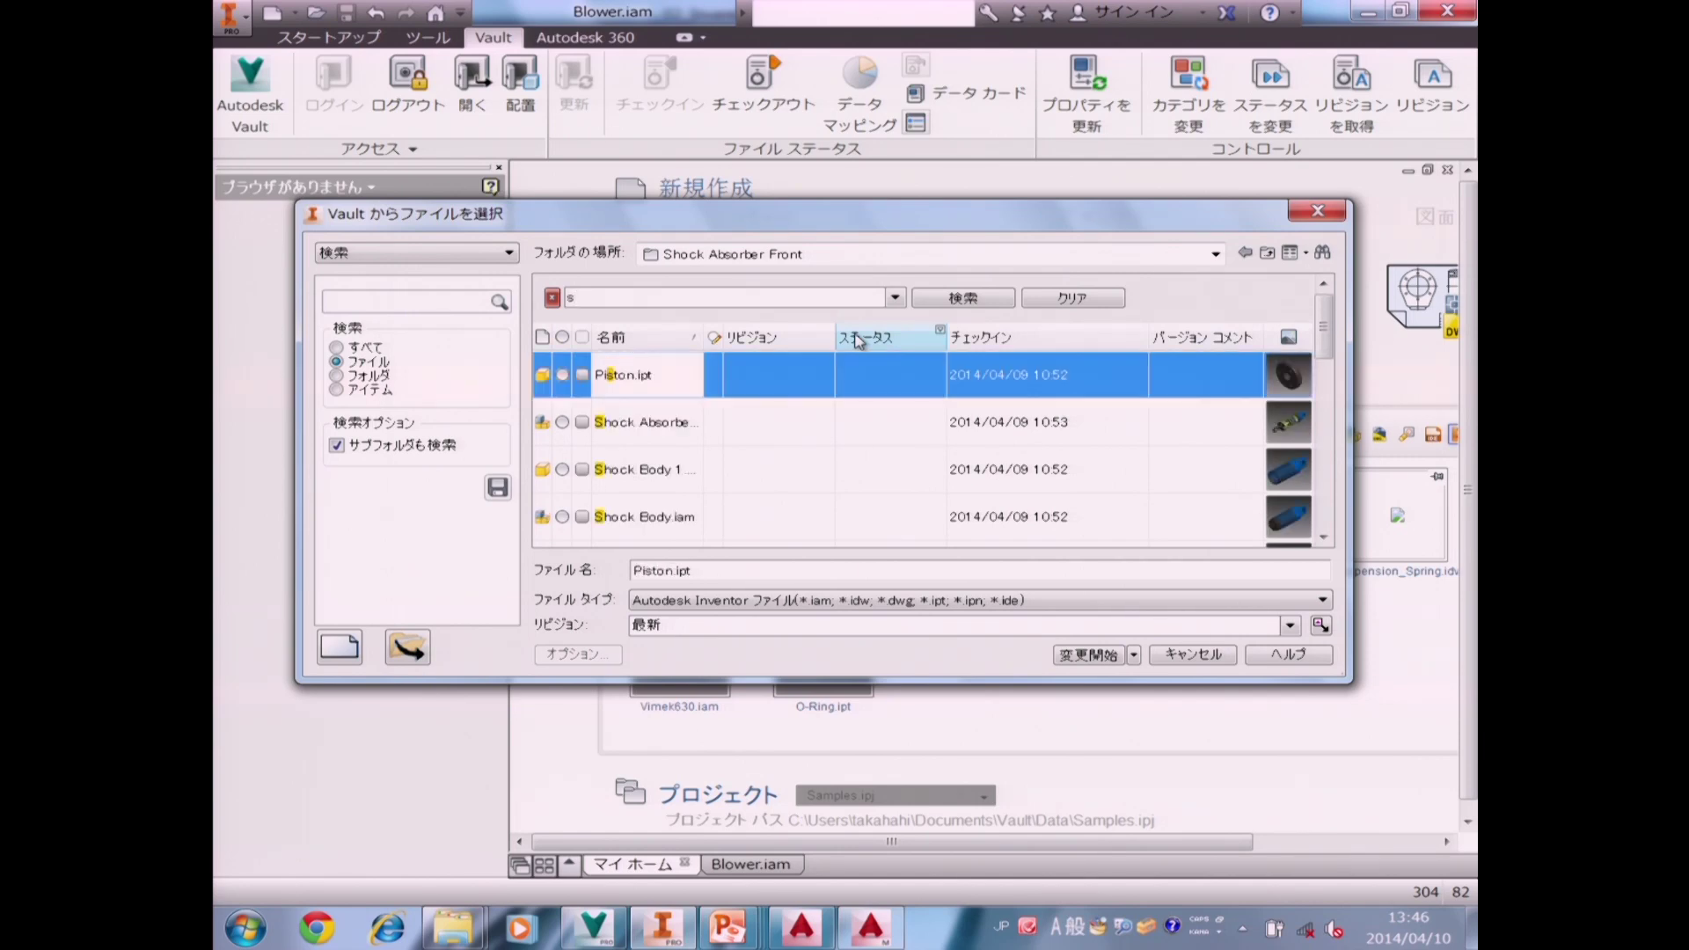
text(ho)
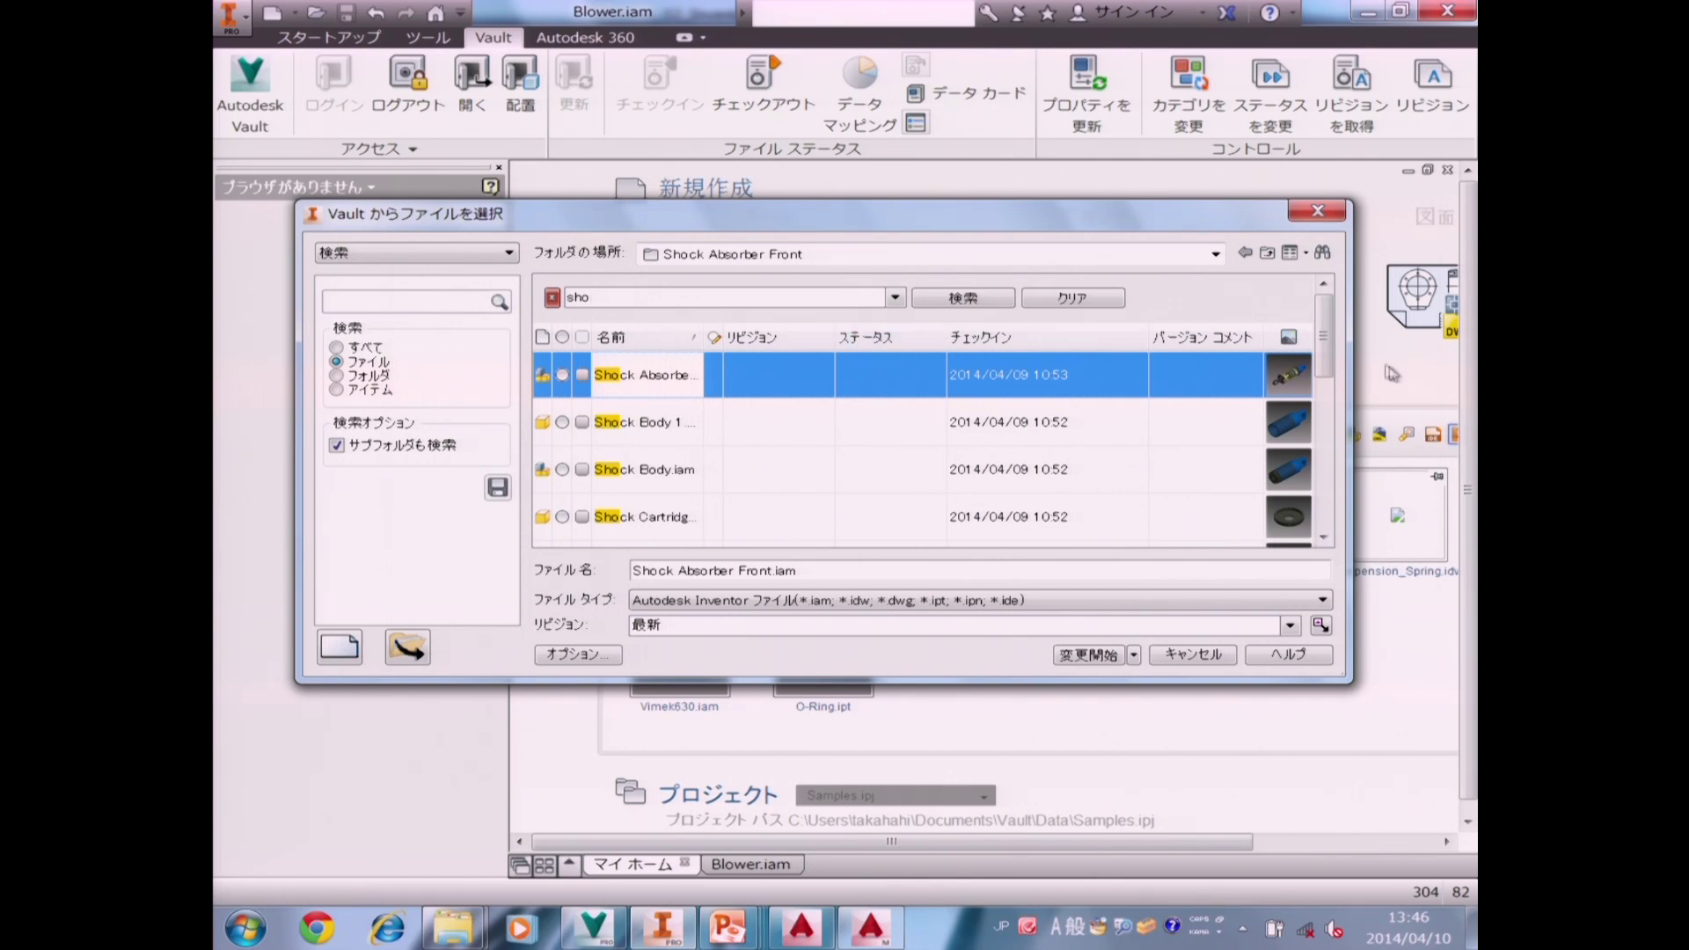
Change the Vault file list to medium icons (中サイズのアイコン) and look through the folder's thumbnails.
click(1306, 254)
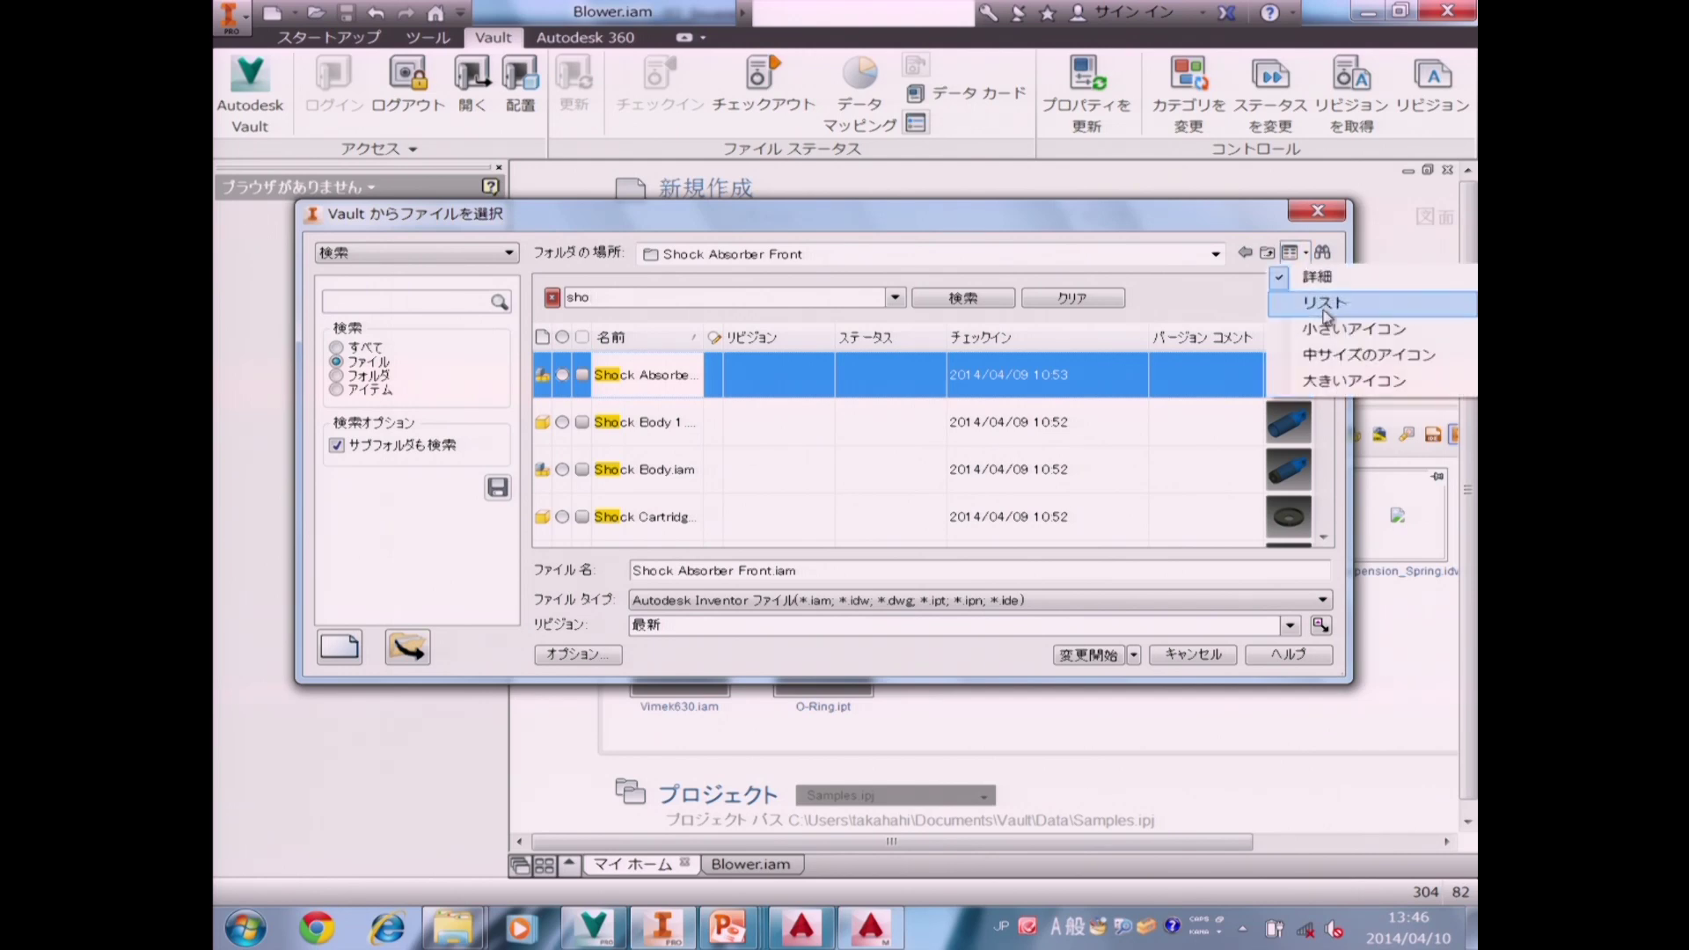
click(1335, 353)
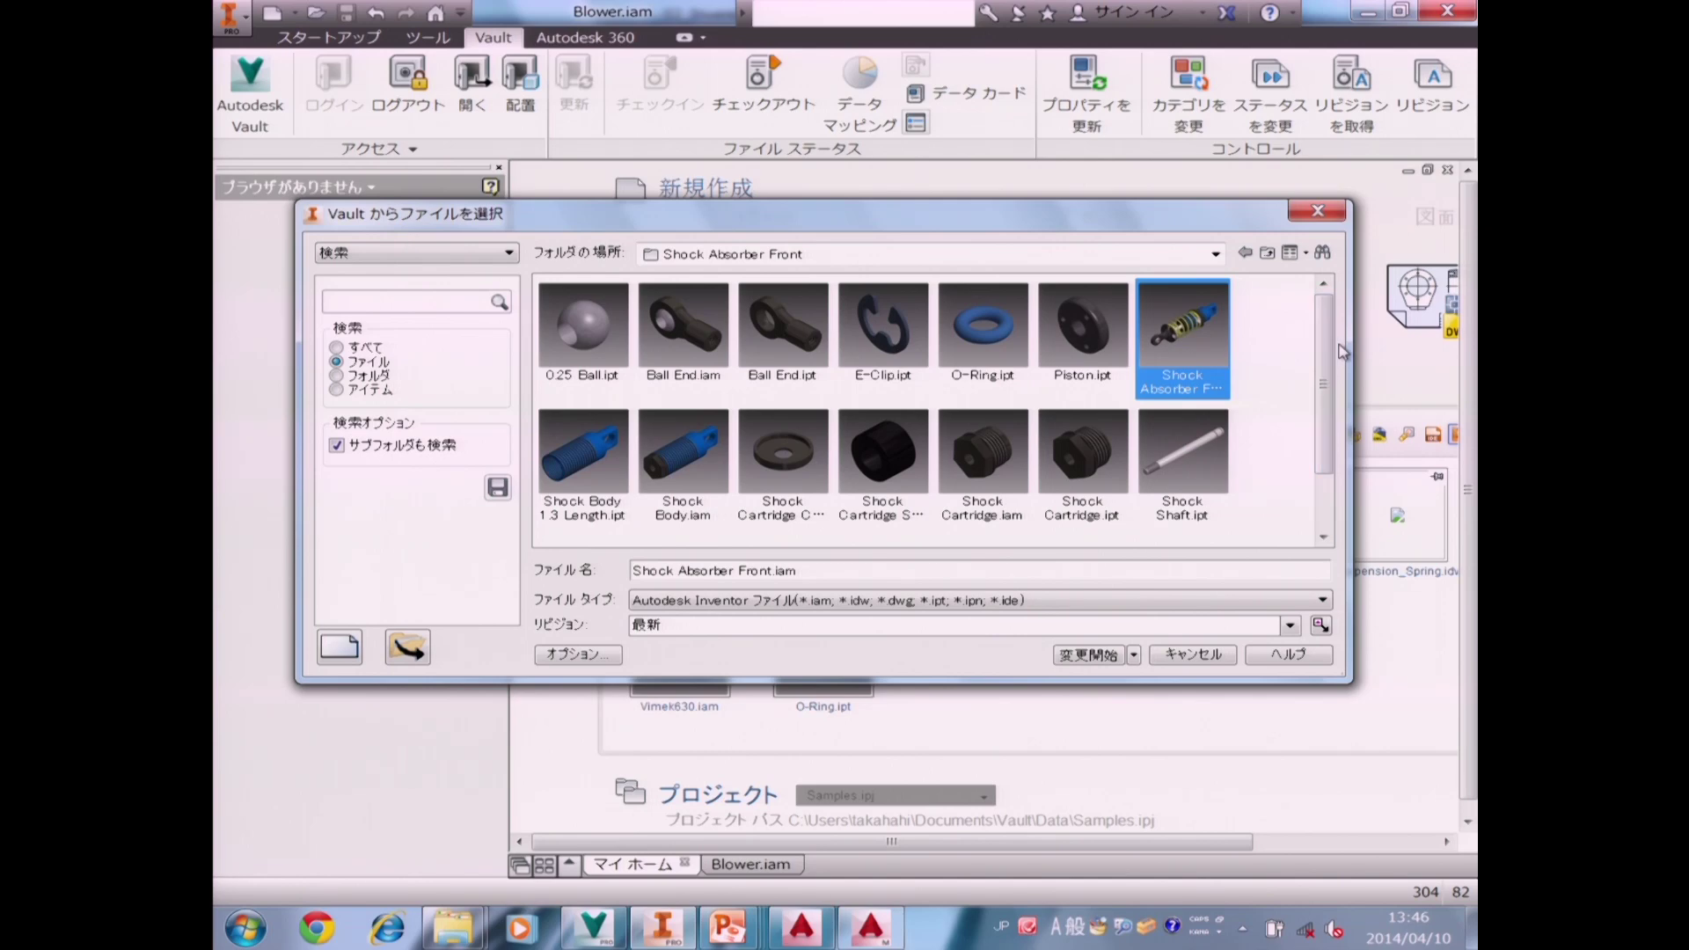
scroll(1335, 356, down, 2)
scroll(1336, 361, up, 3)
Set the file open options for Shock Absorber Front.iam to open it in express mode (簡易モードで開く).
click(447, 304)
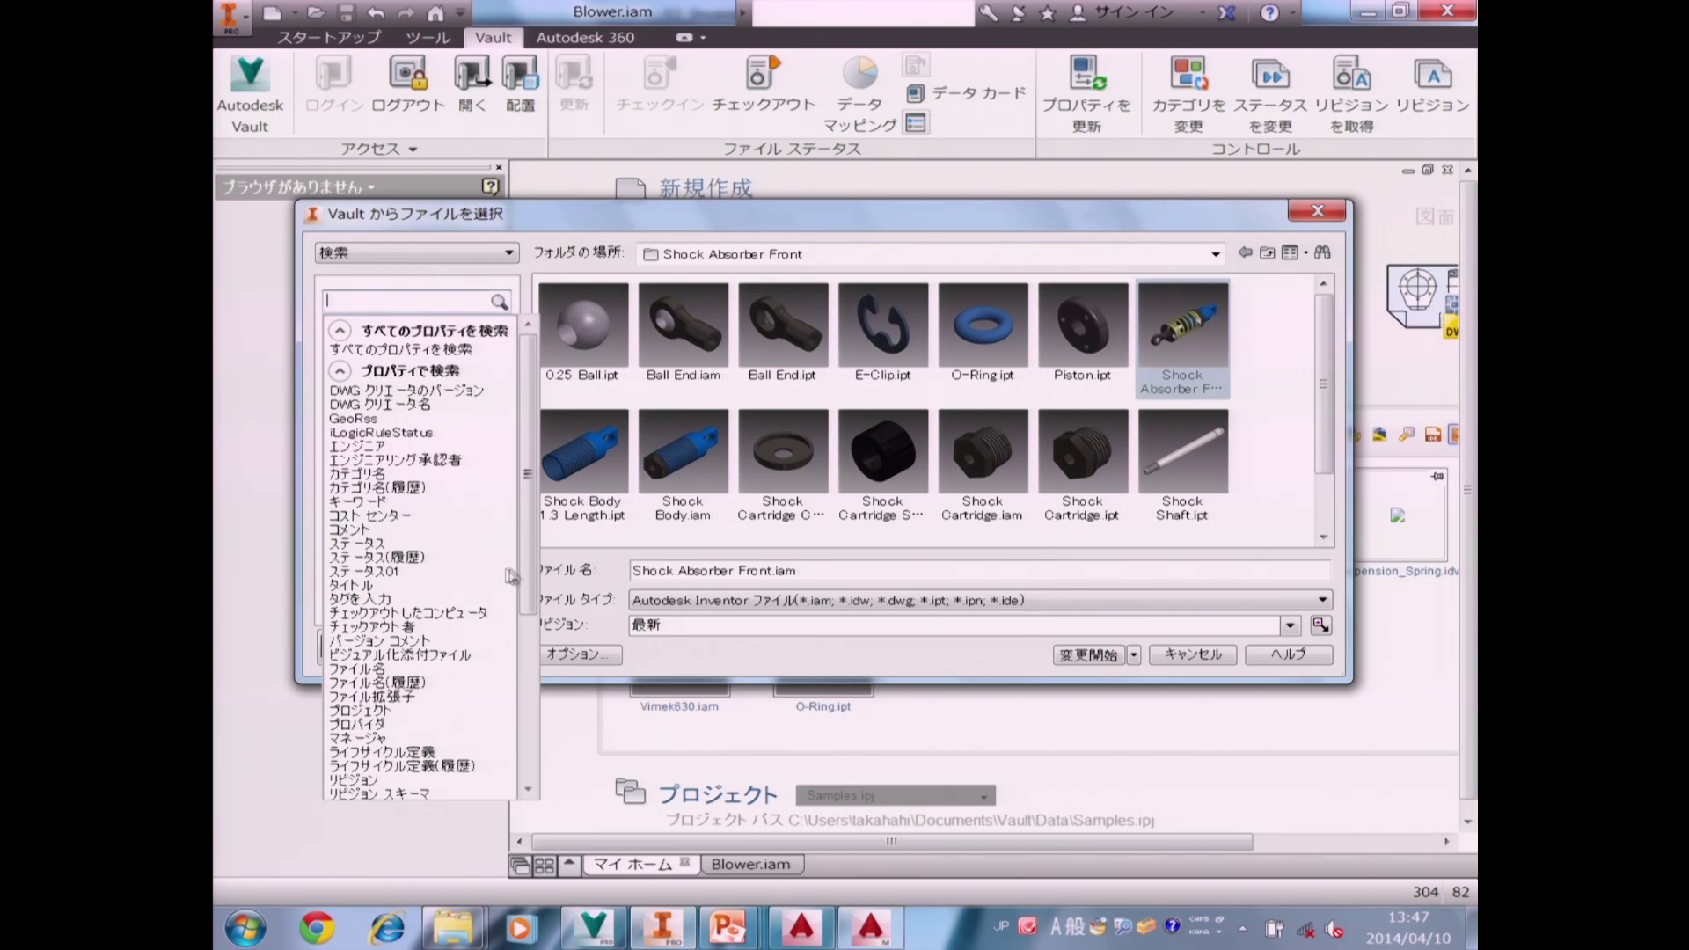
click(1188, 359)
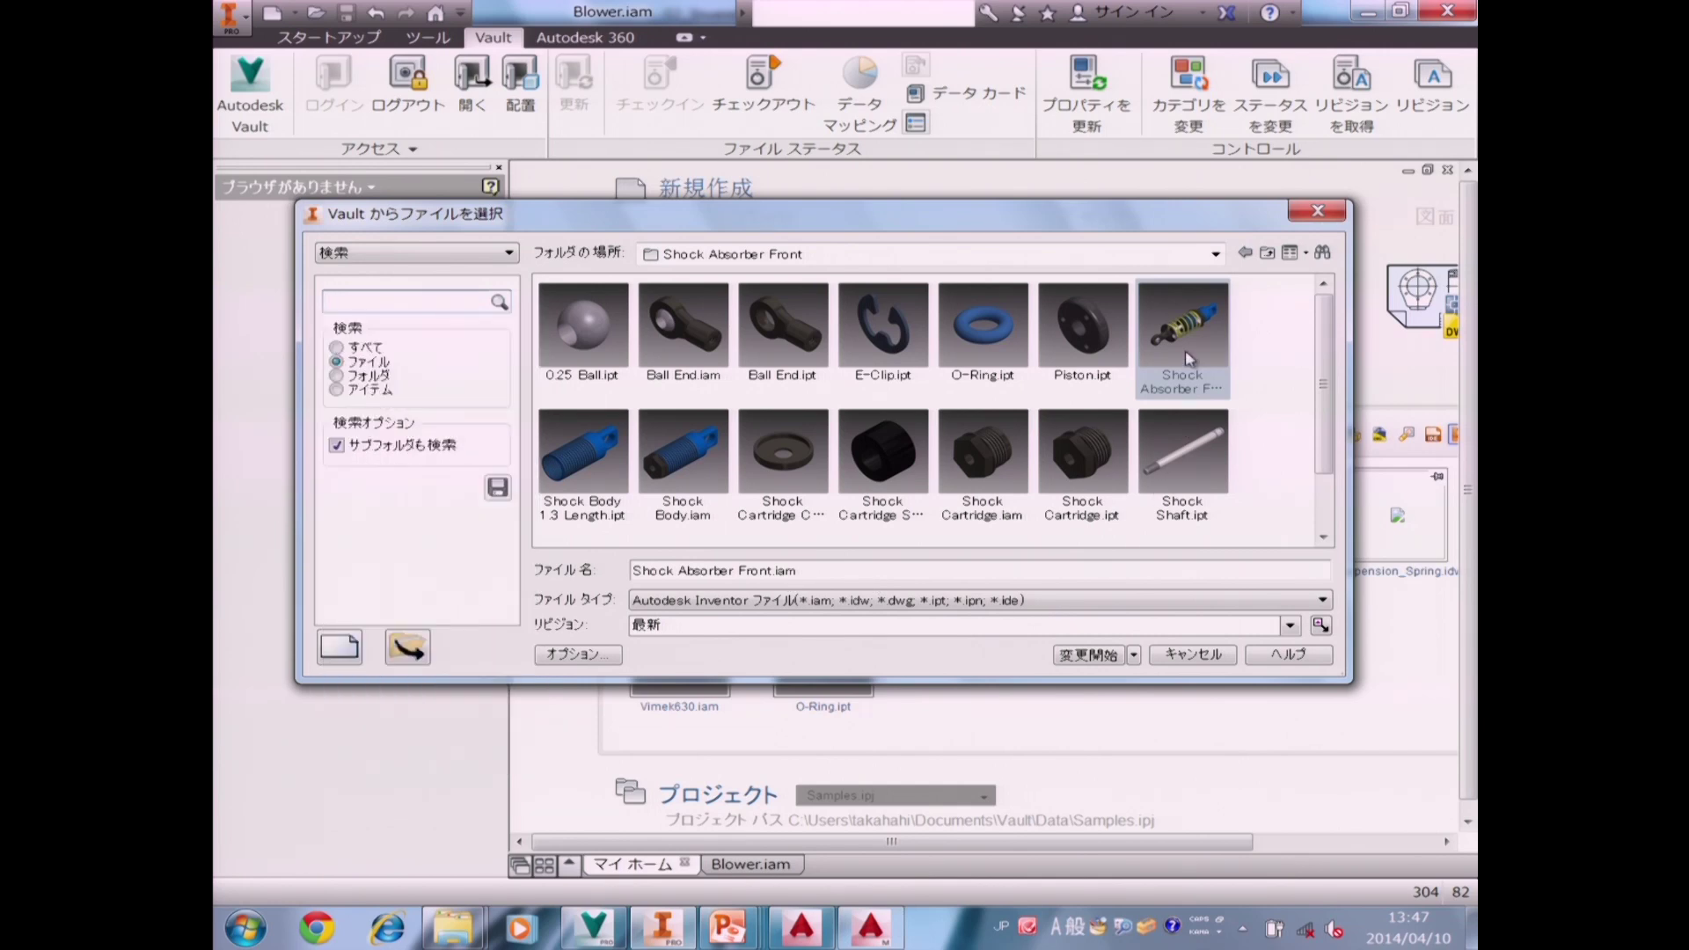
click(549, 656)
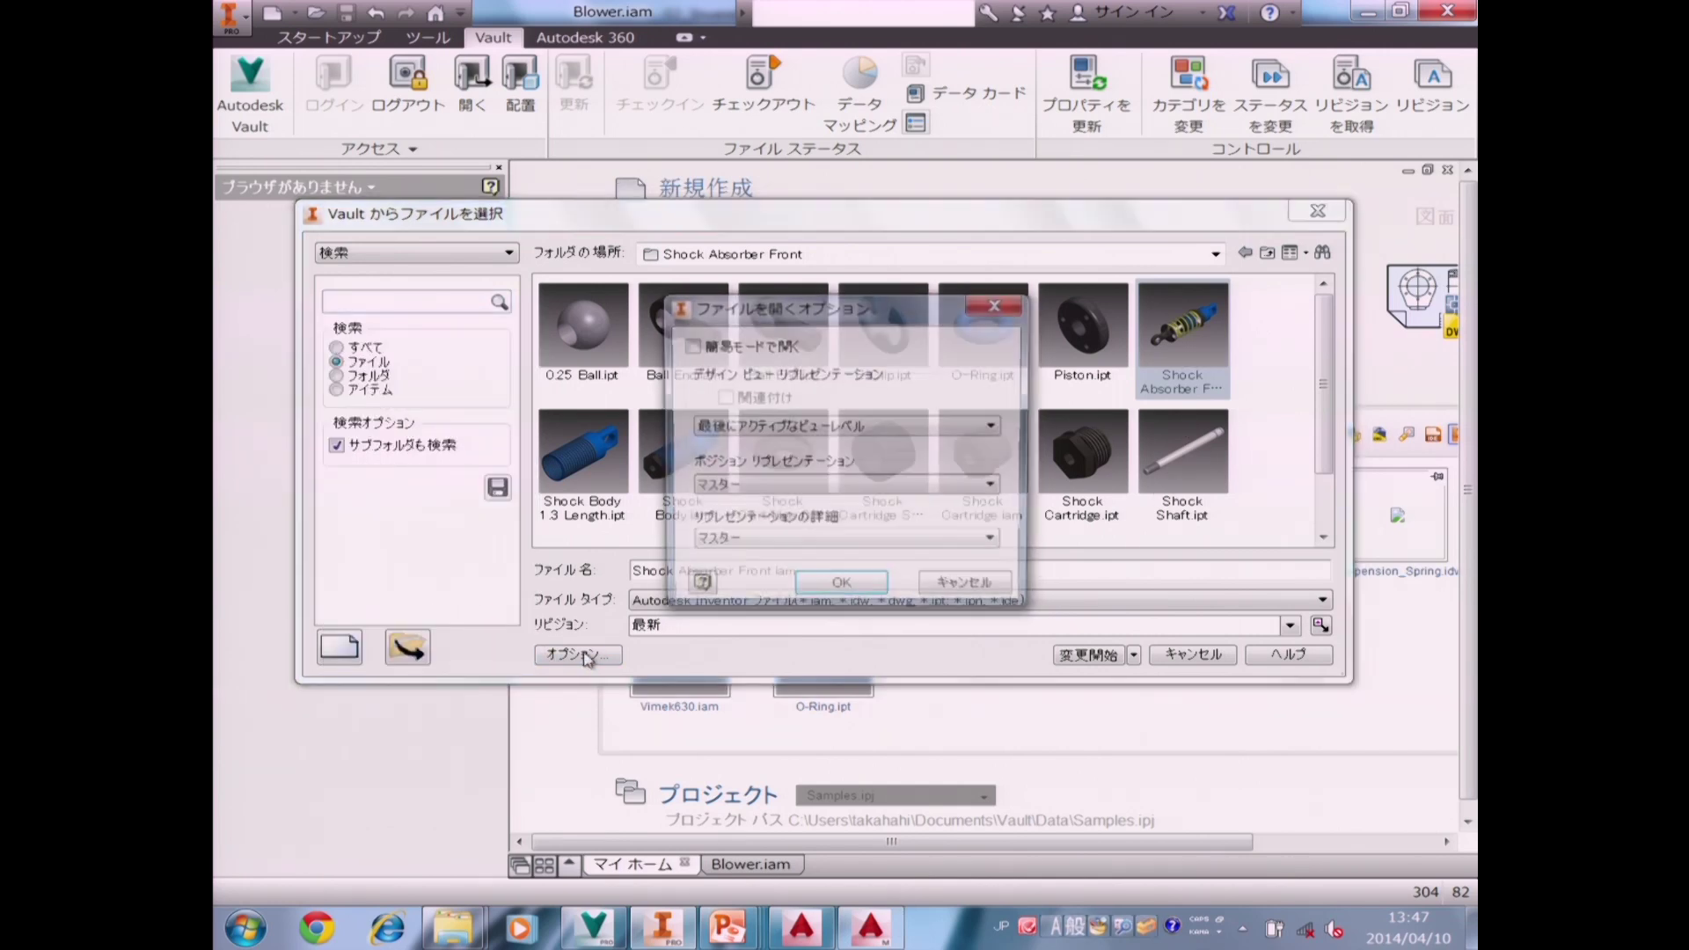
click(689, 345)
click(841, 588)
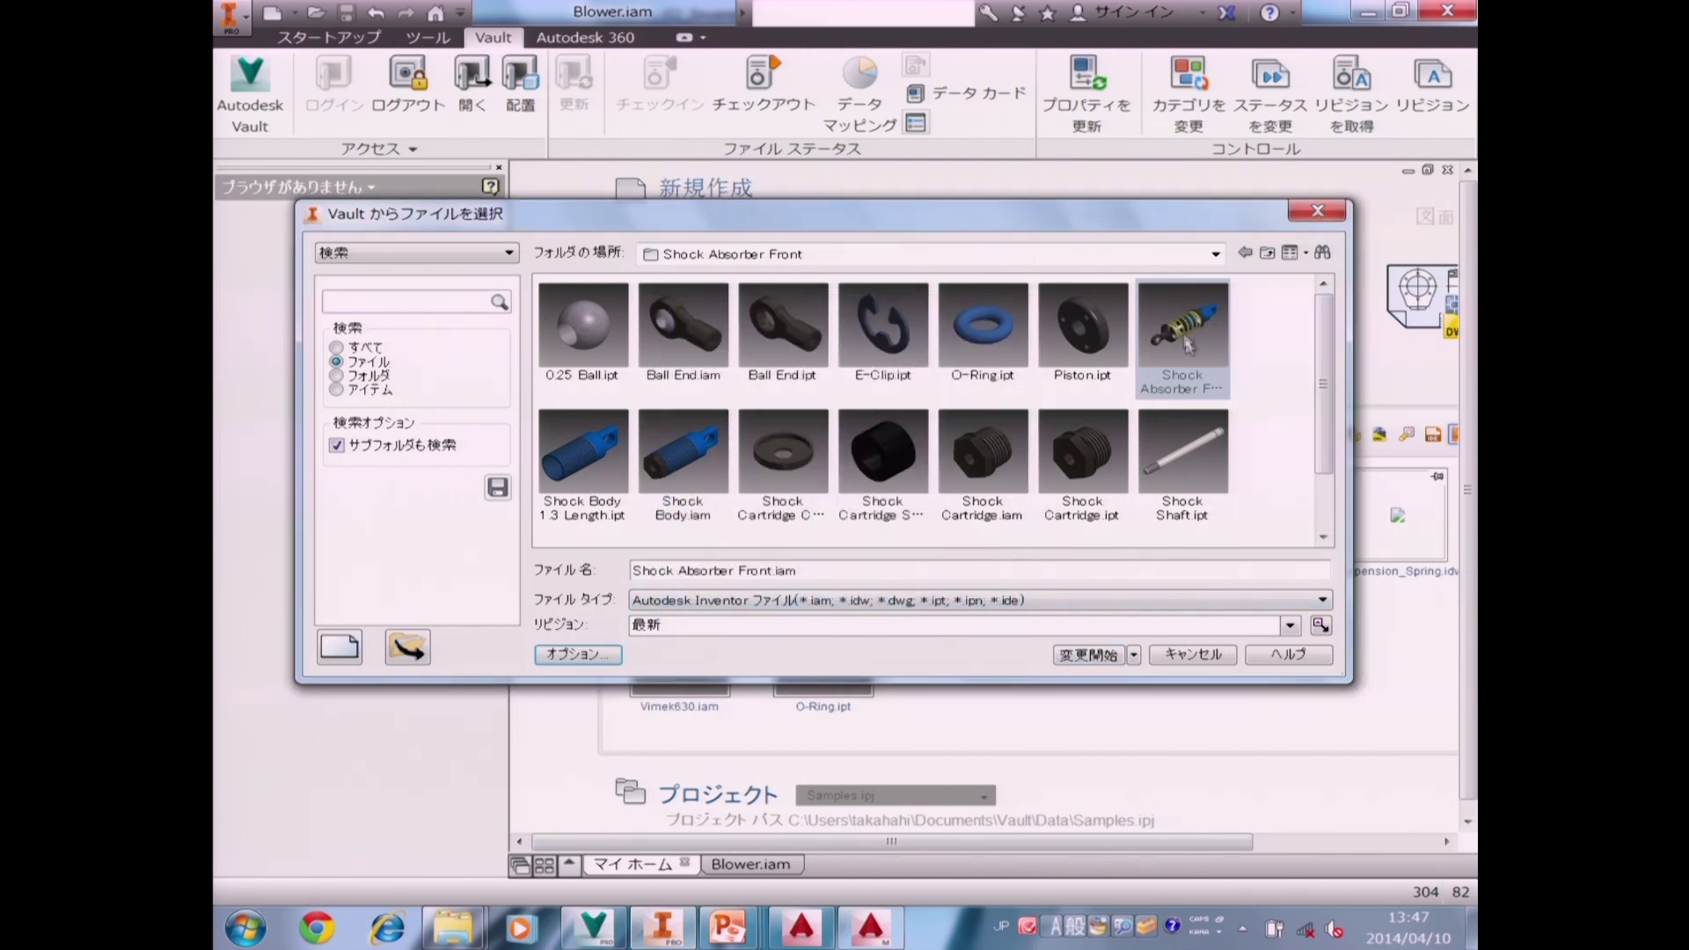
Open Shock Absorber Front.iam with checkout and accept updating all of its outdated properties.
click(1133, 658)
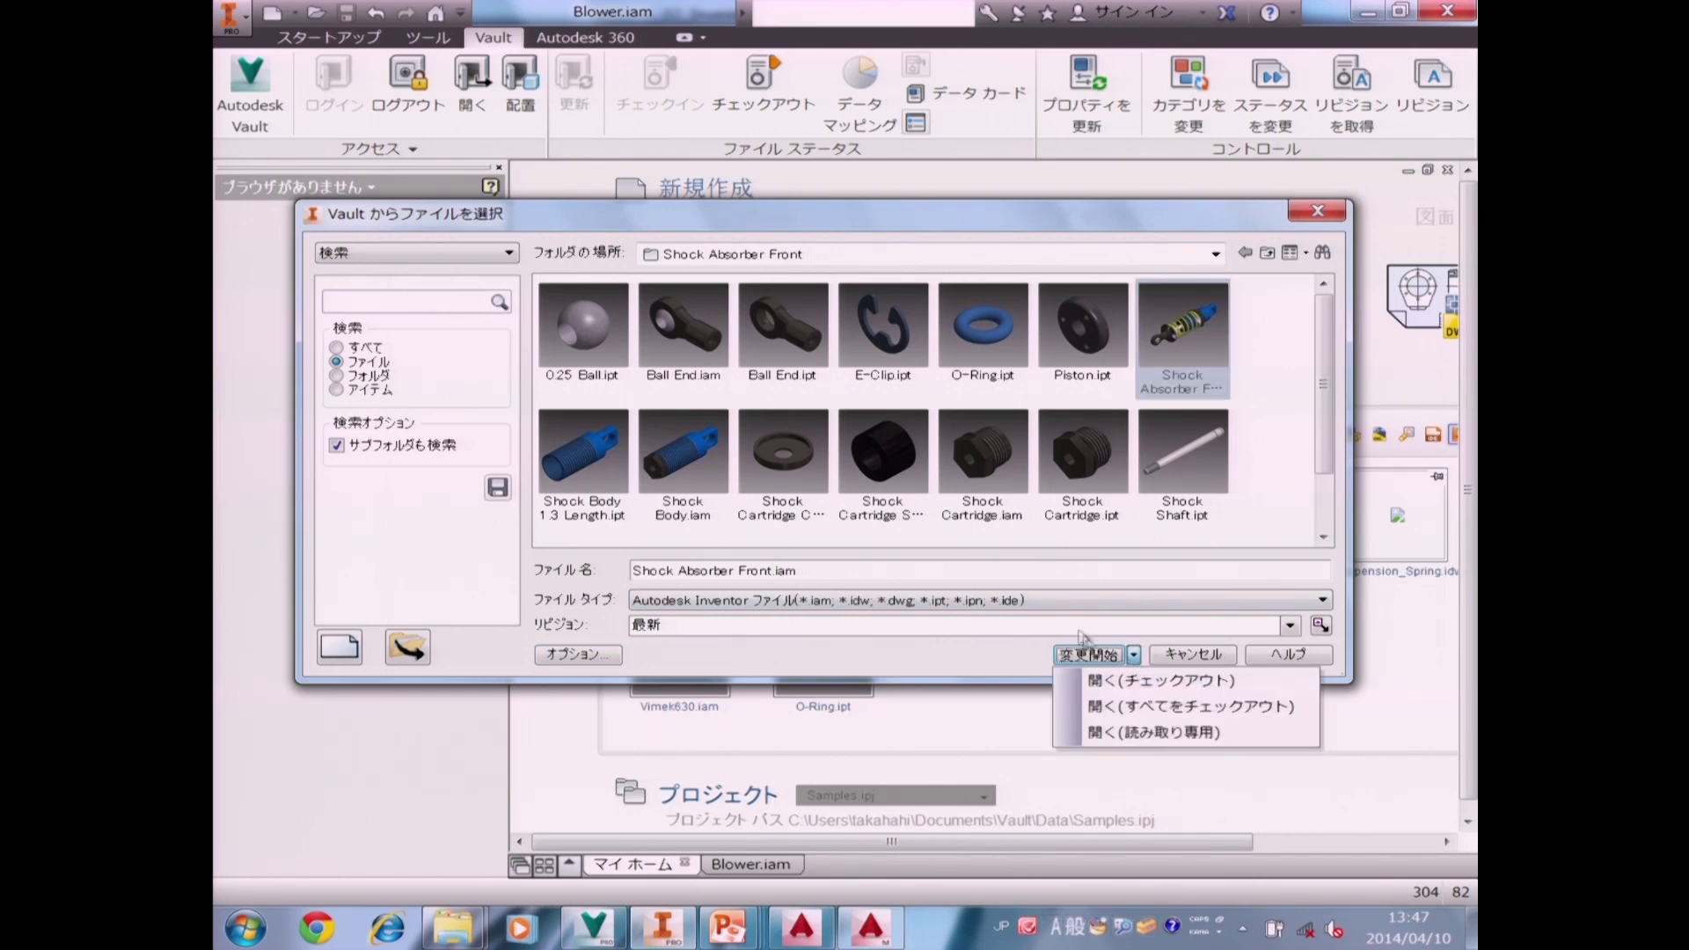
click(1102, 707)
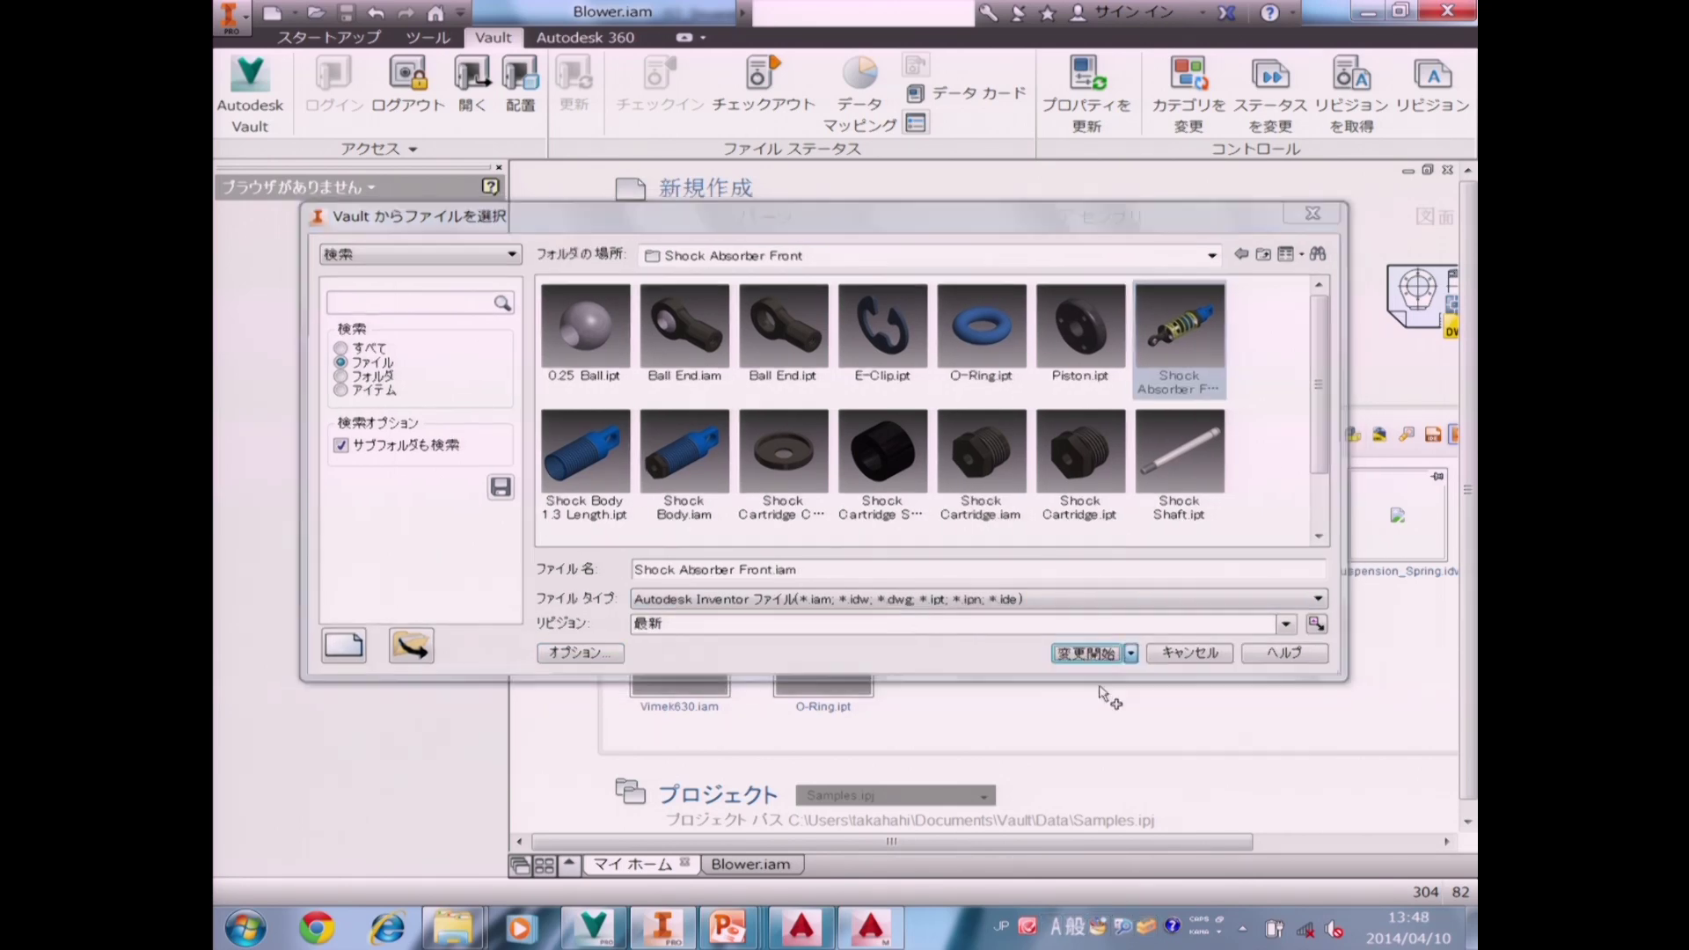
click(1284, 707)
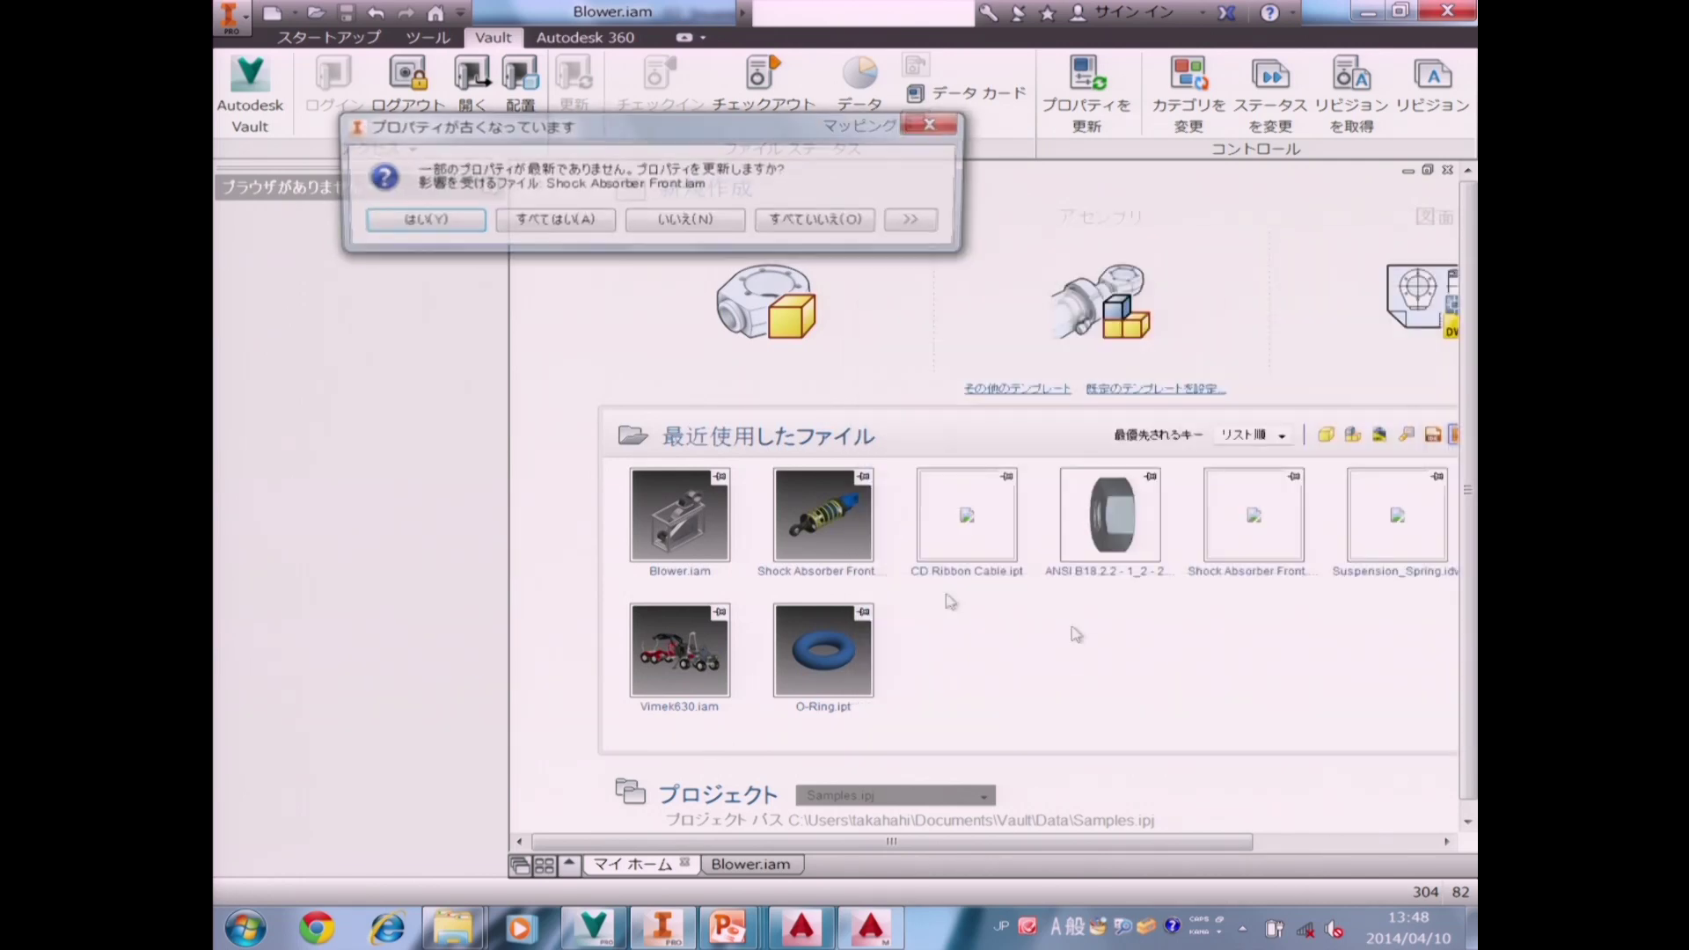
click(579, 220)
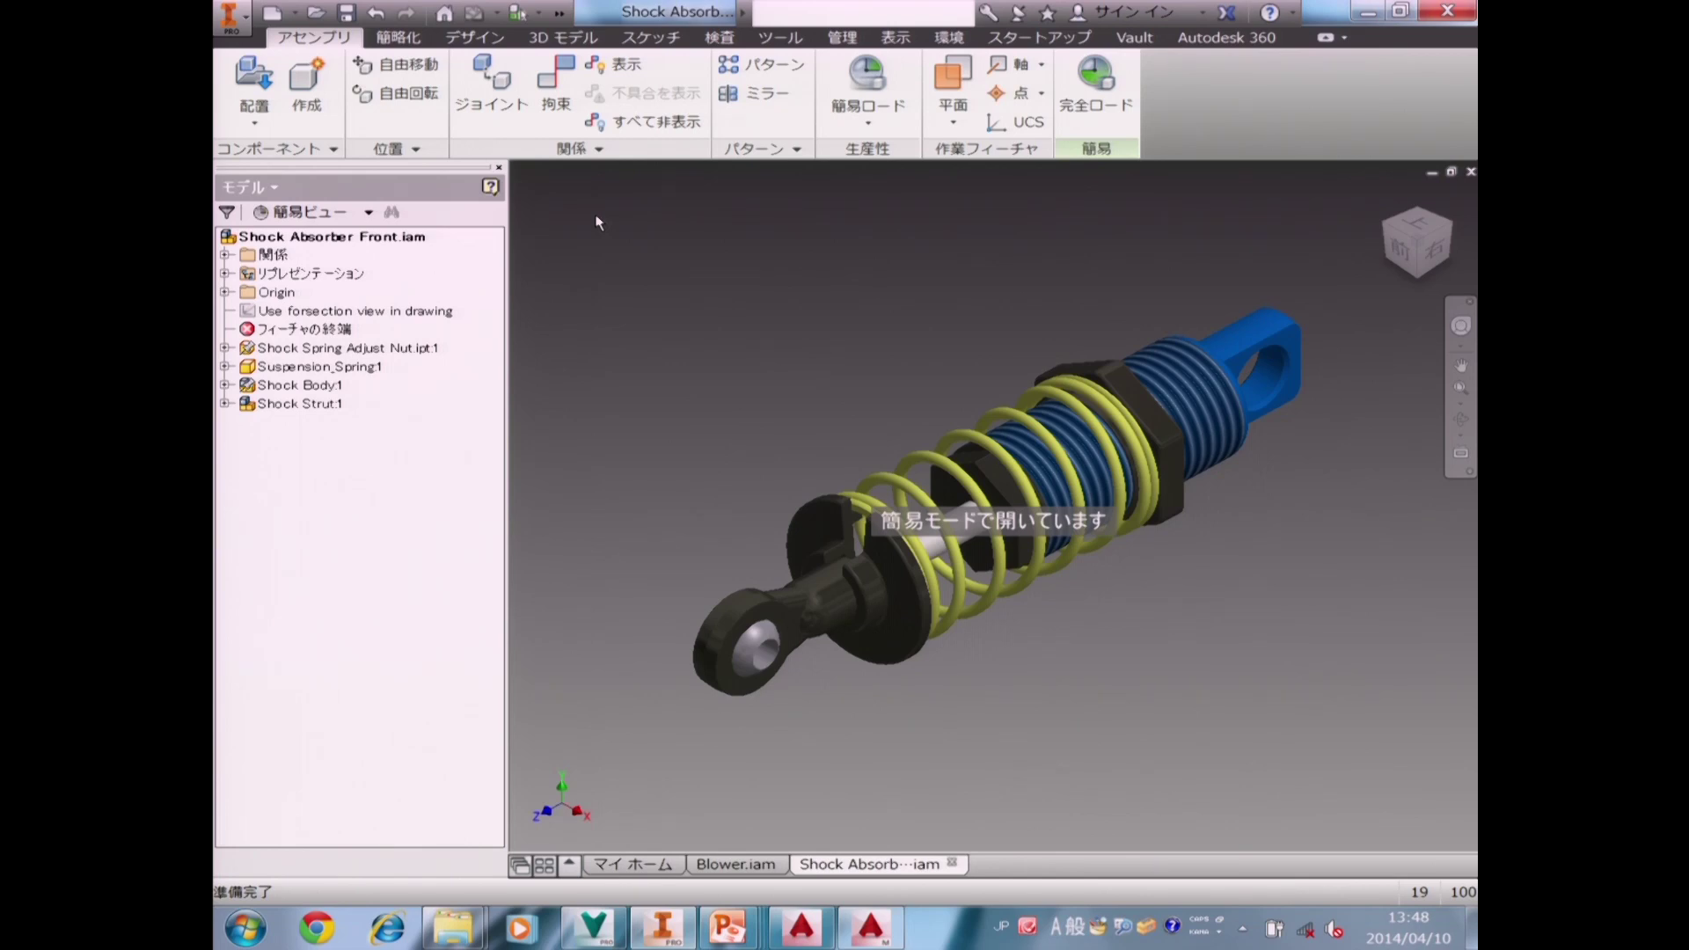
Fully load the shock absorber assembly and switch its browser to a widened Vault view.
click(1077, 84)
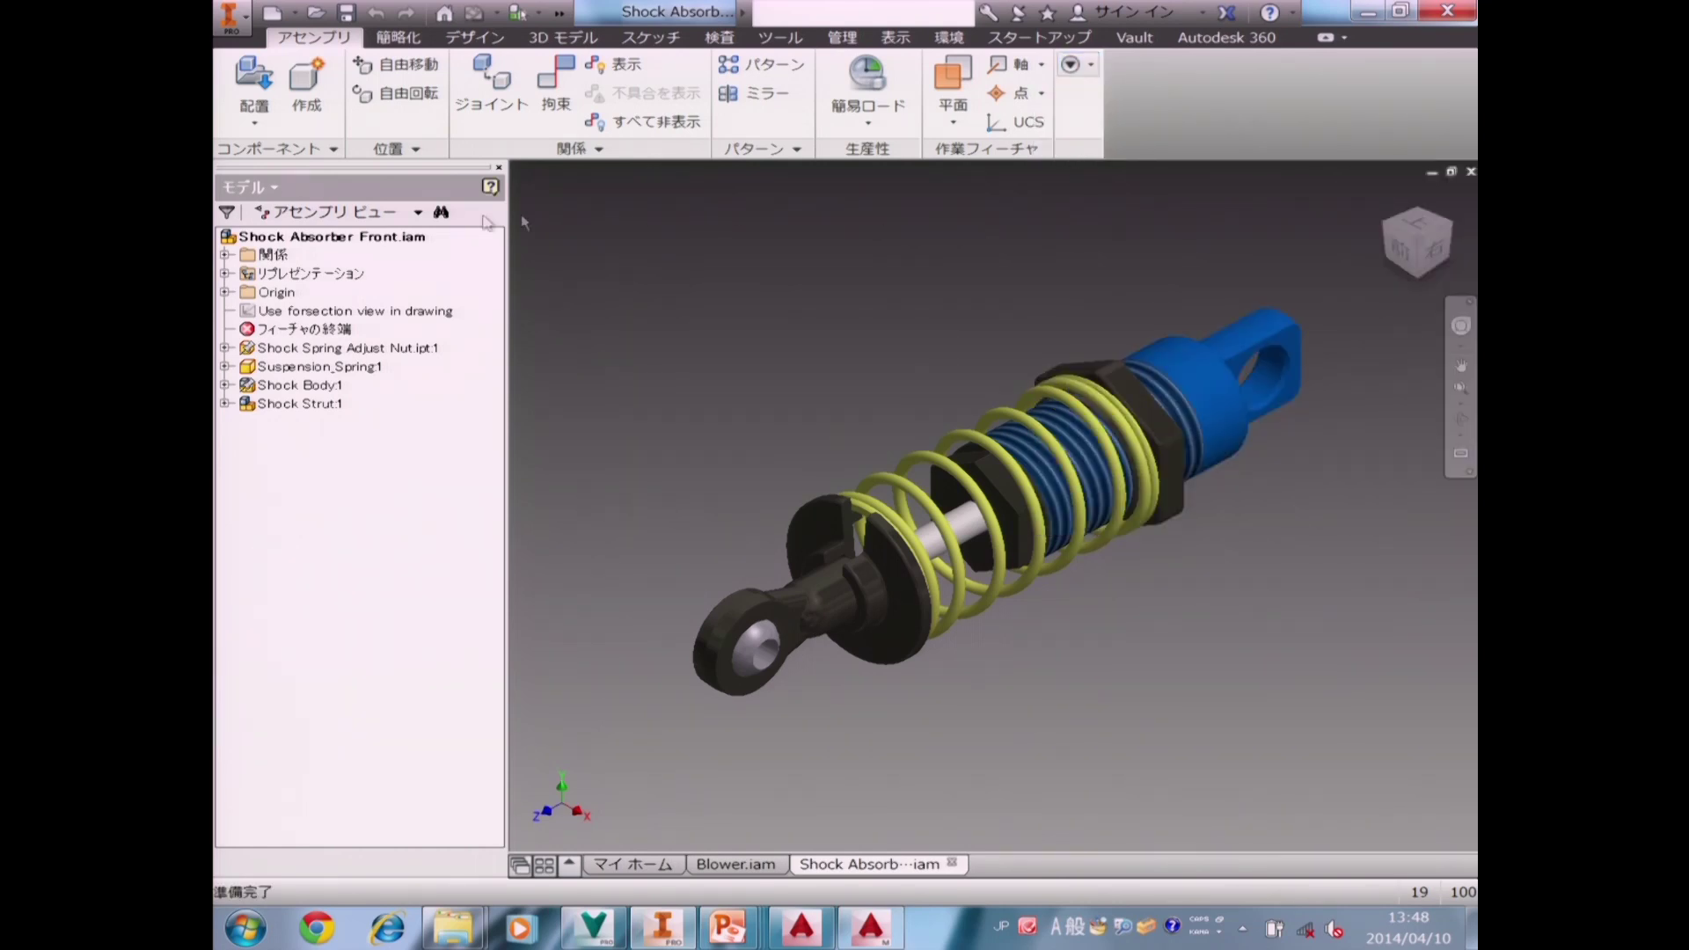
click(249, 188)
click(278, 282)
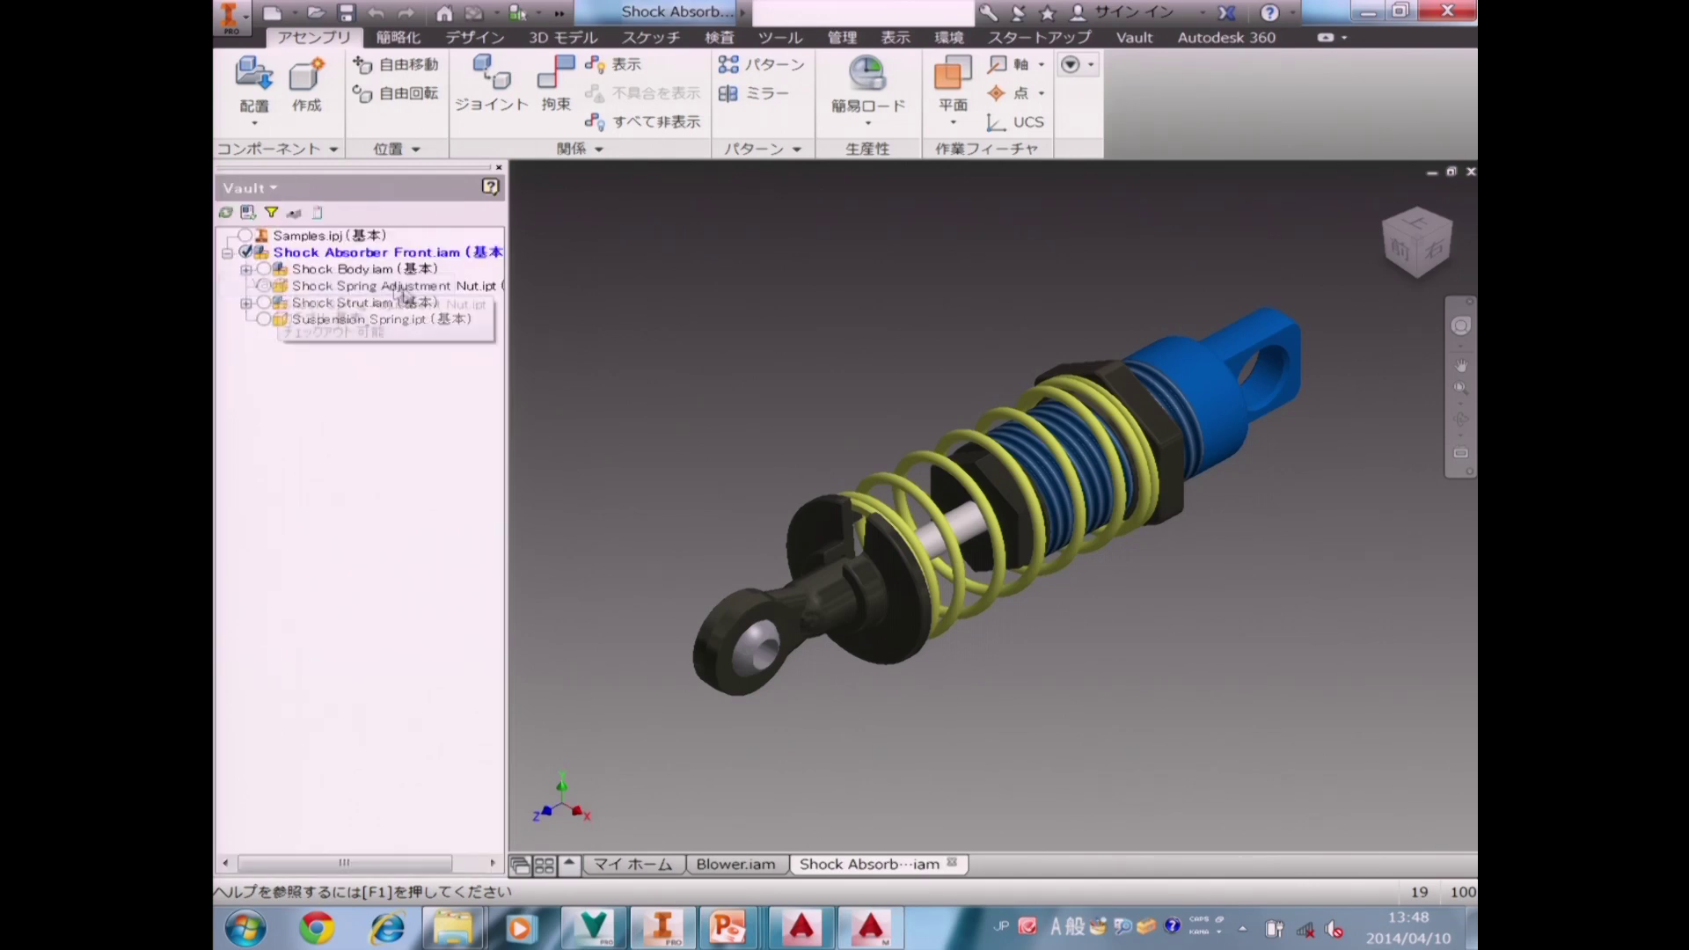
drag(508, 307, 609, 298)
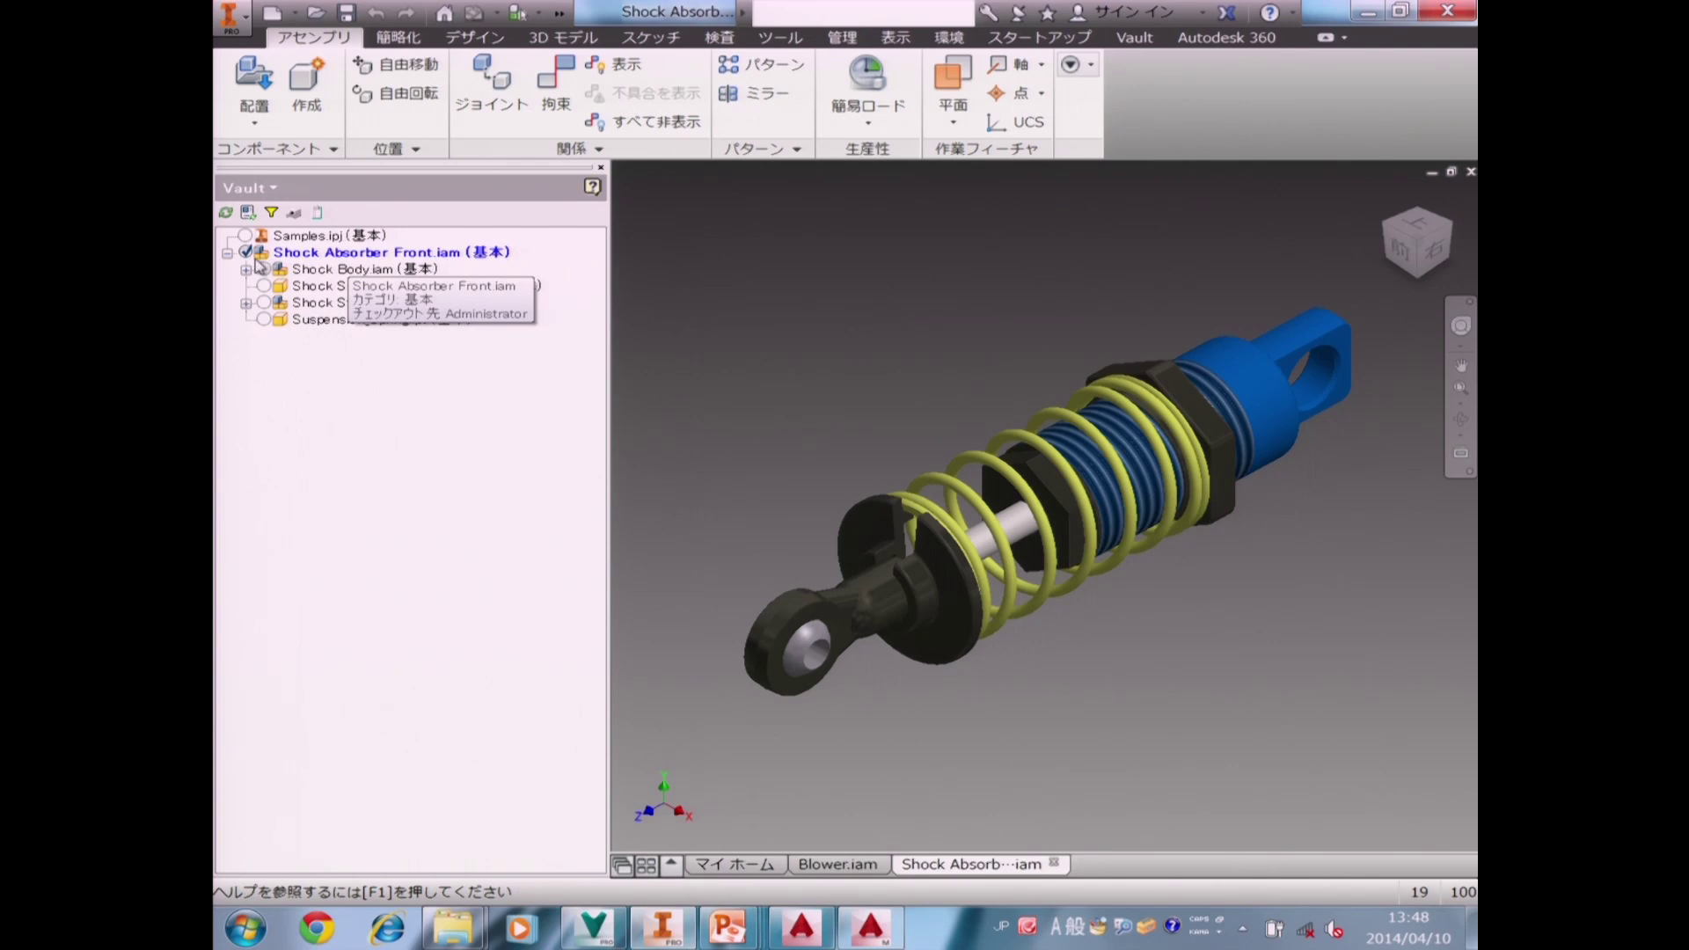
Review the checkout status of the assembly's files and check out Suspension_Spring.ipt from the Vault.
mouse_move(251, 257)
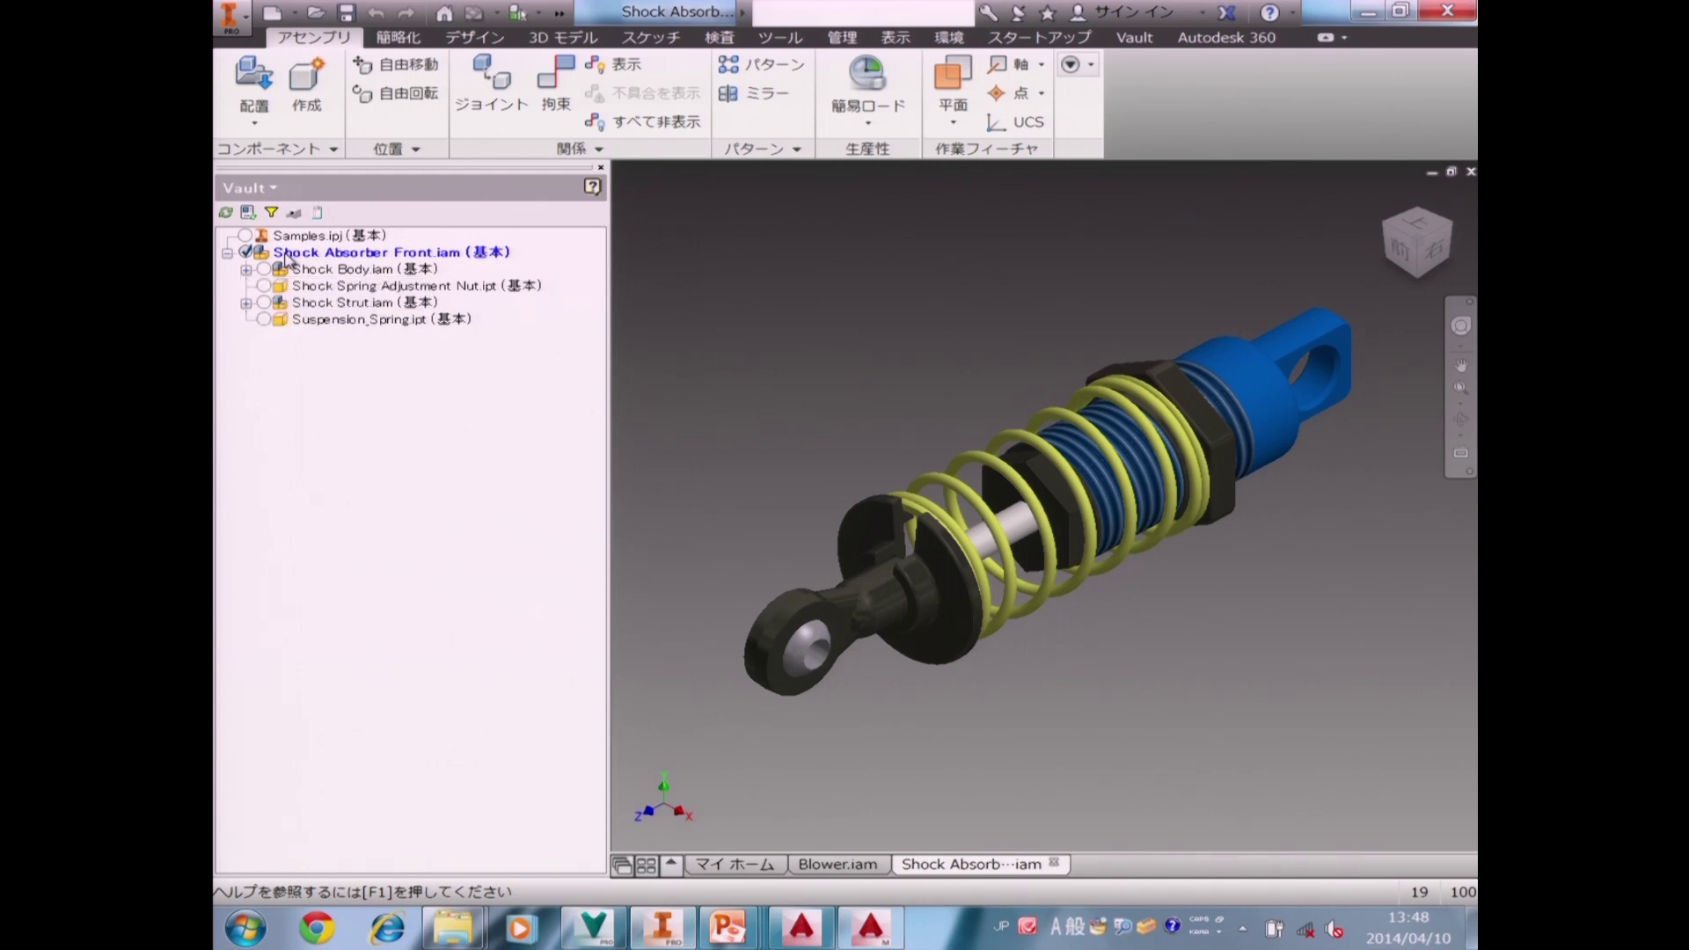
mouse_move(323, 324)
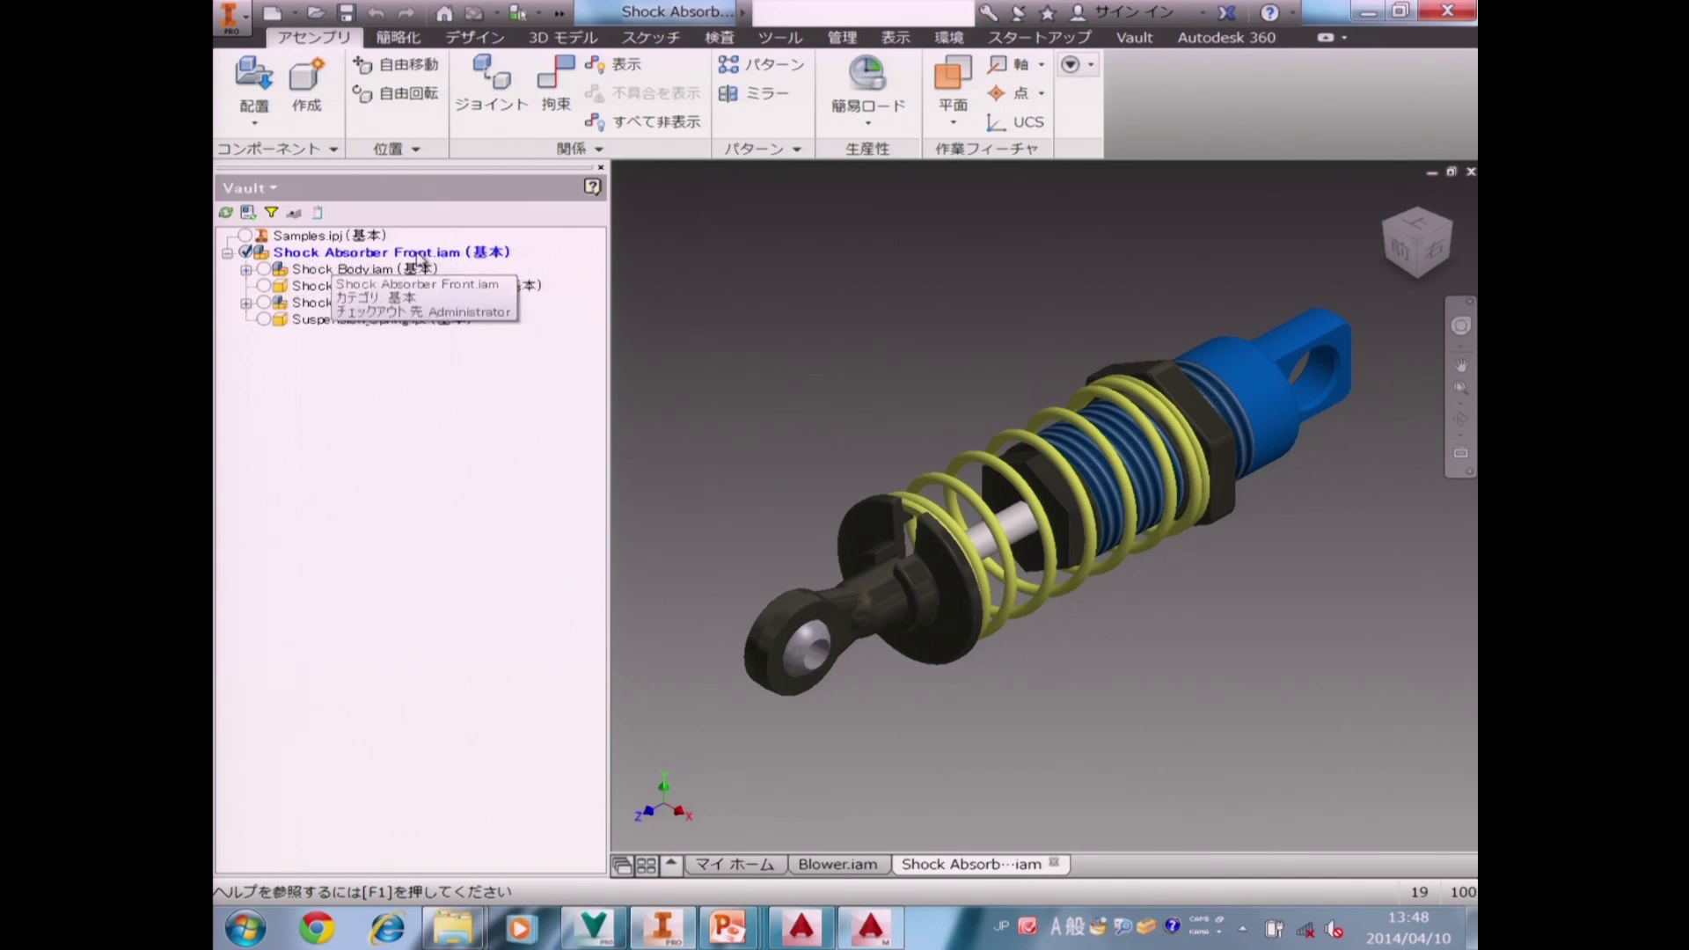
mouse_move(468, 255)
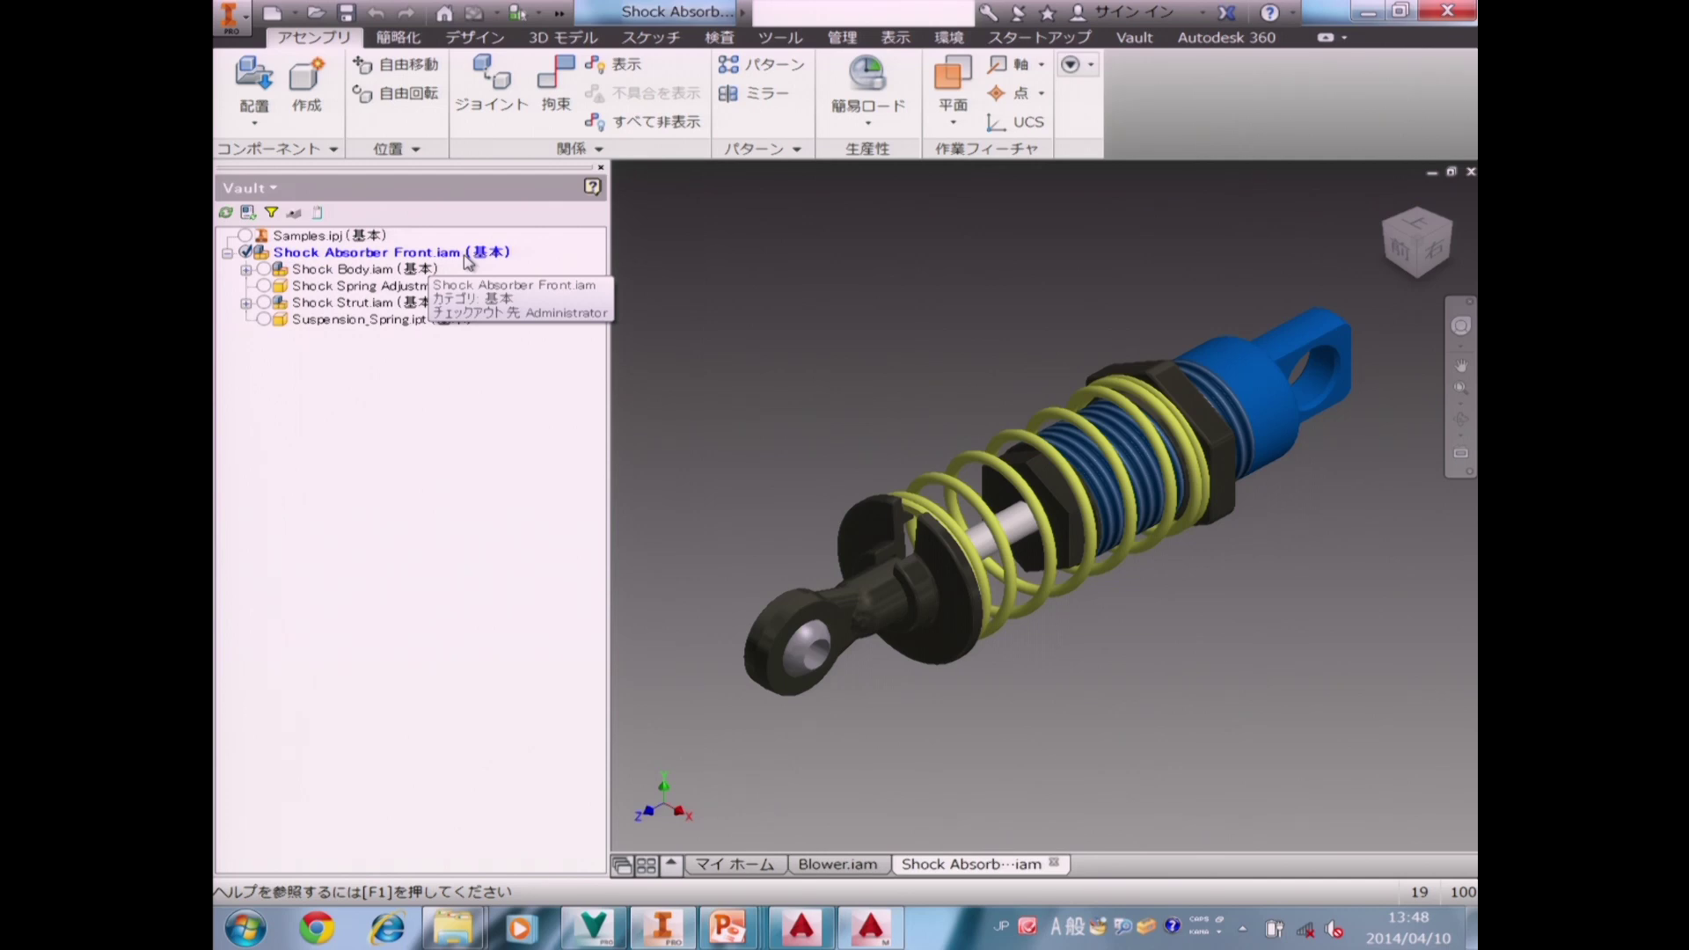
mouse_move(448, 327)
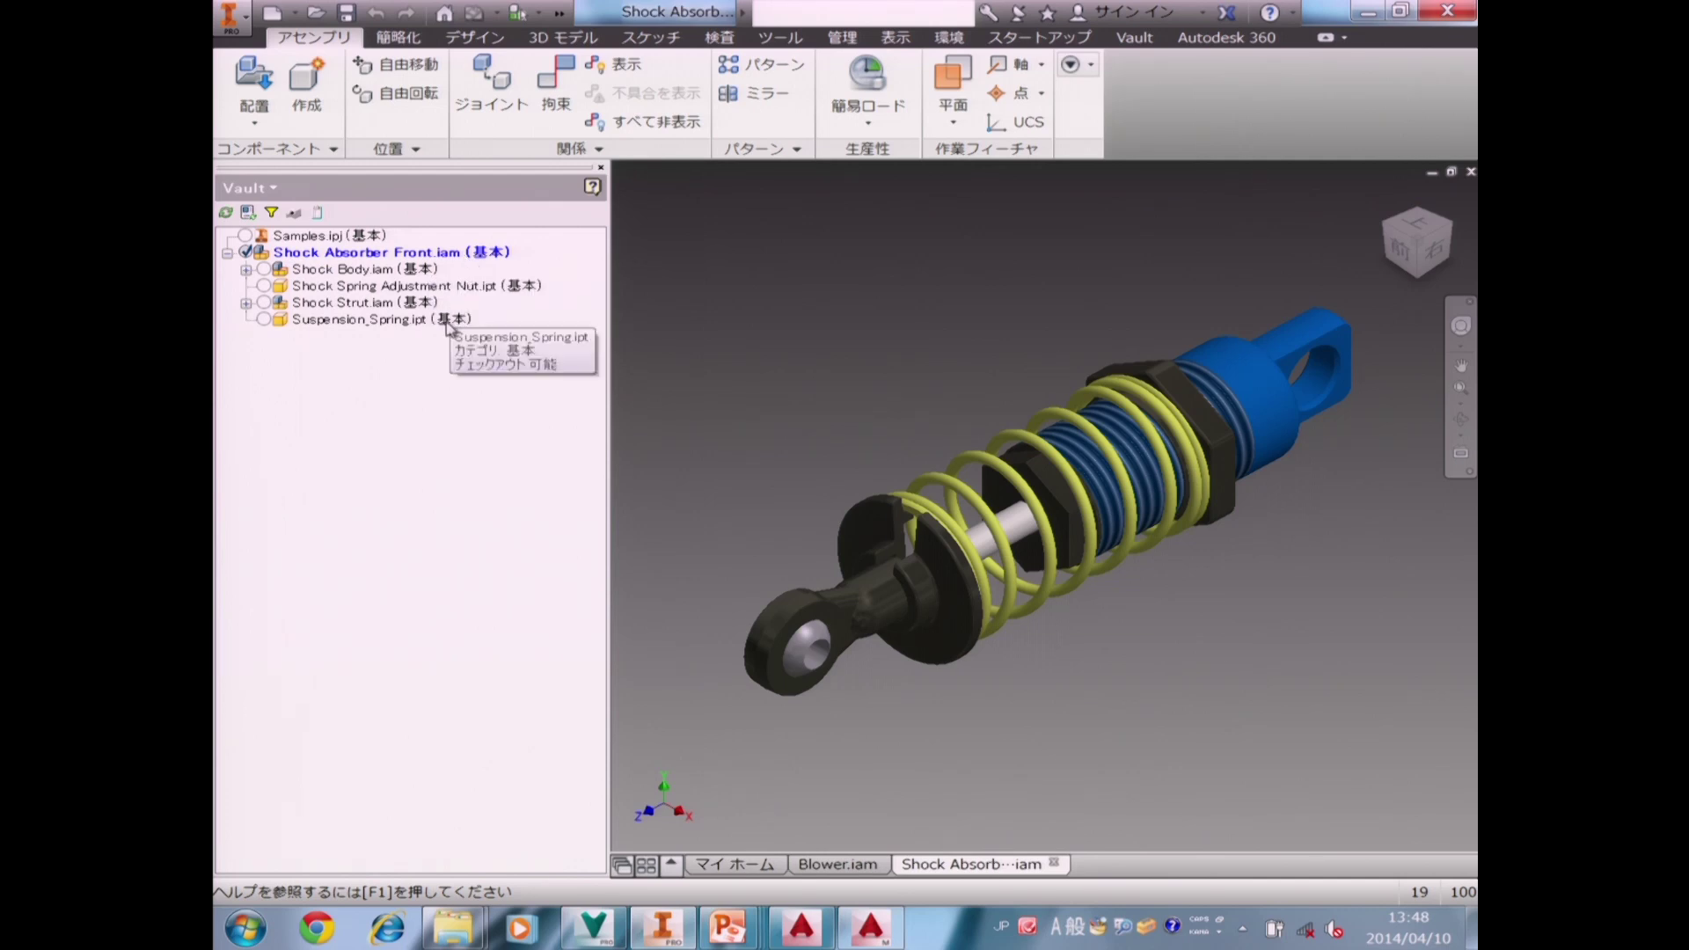
click(387, 320)
right_click(388, 322)
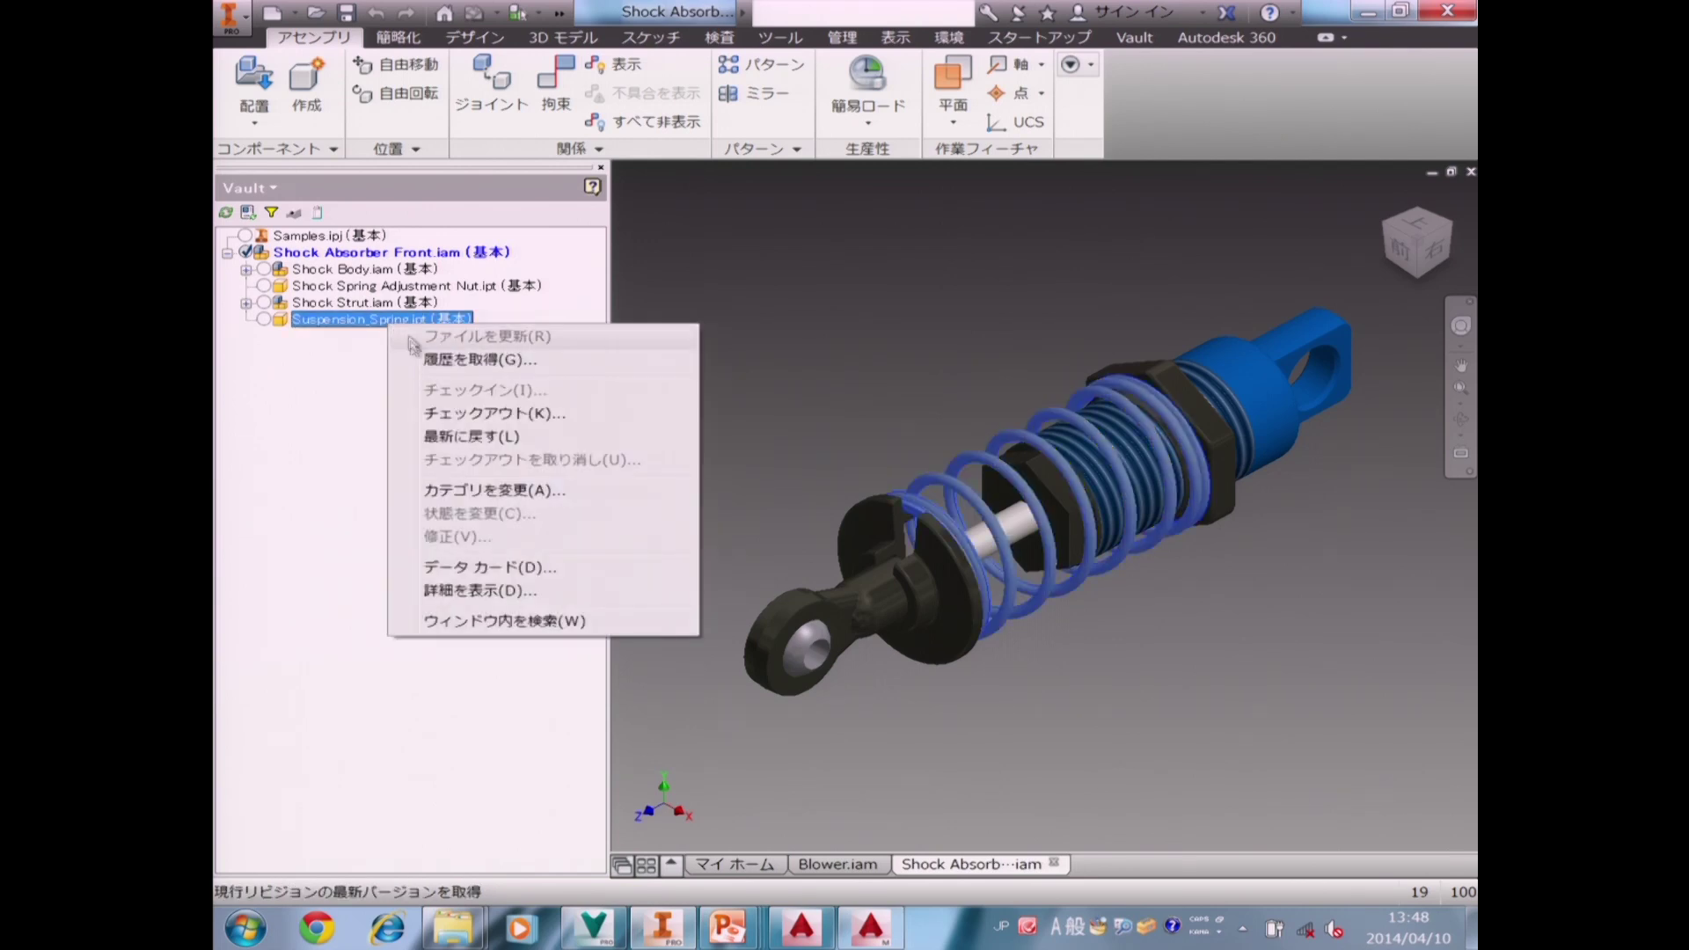
click(440, 410)
click(436, 220)
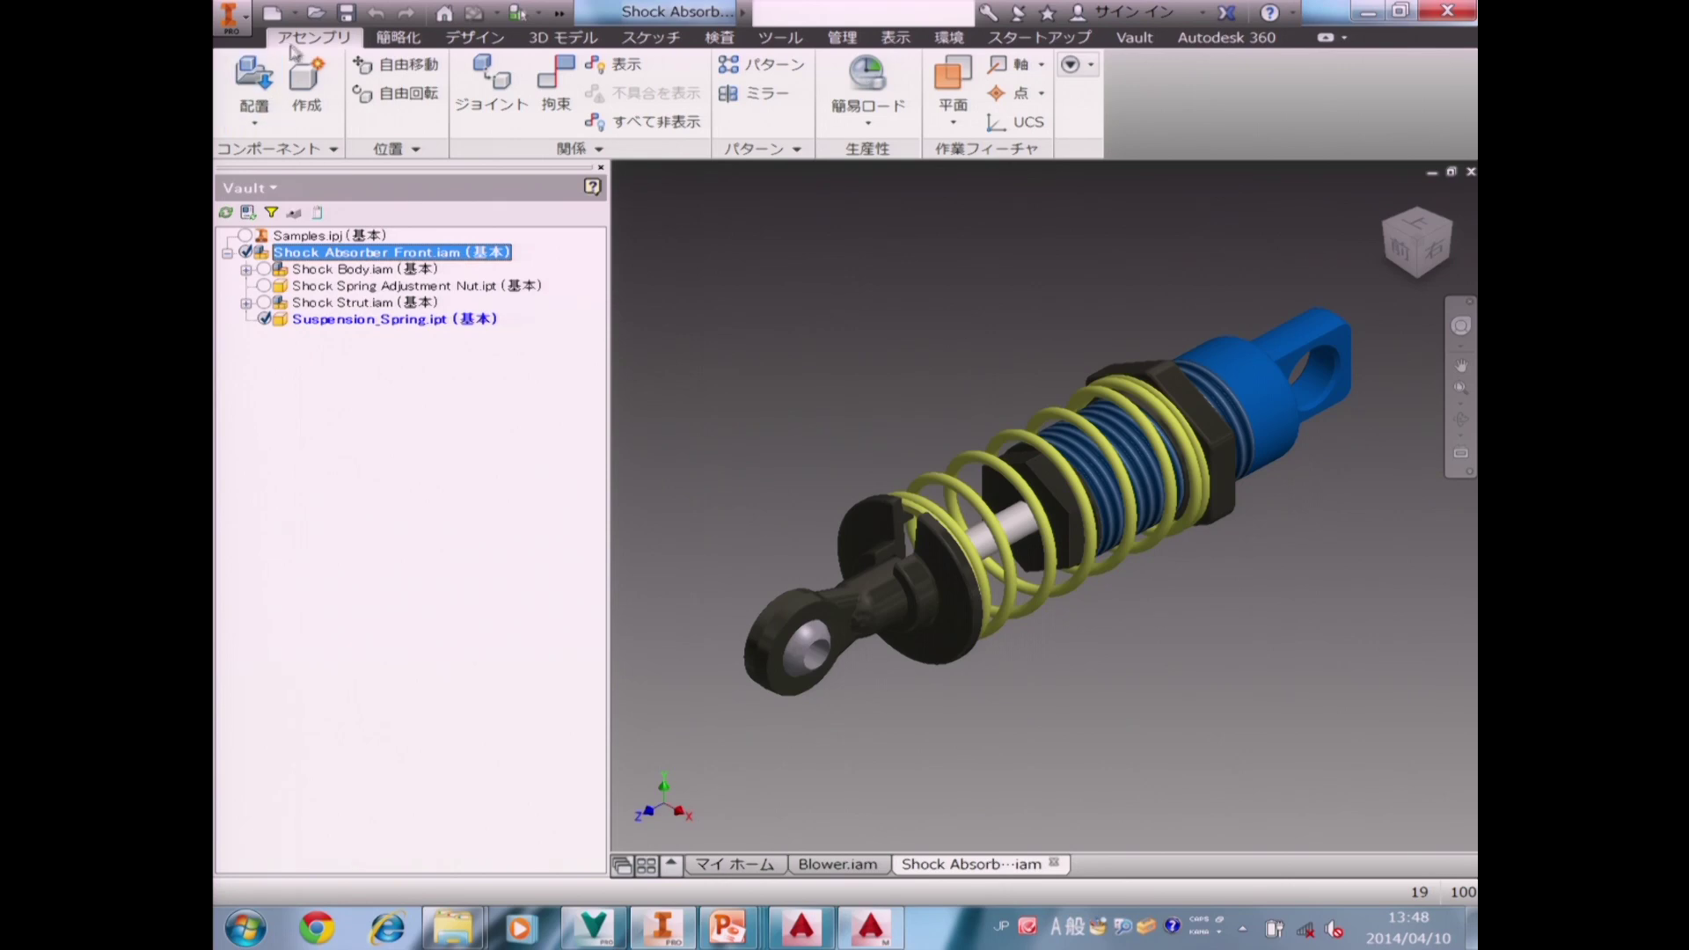
Create a new drawing and place a base view of Shock Absorber Front.iam at scale 2:1 near the sheet's lower-left corner.
click(295, 13)
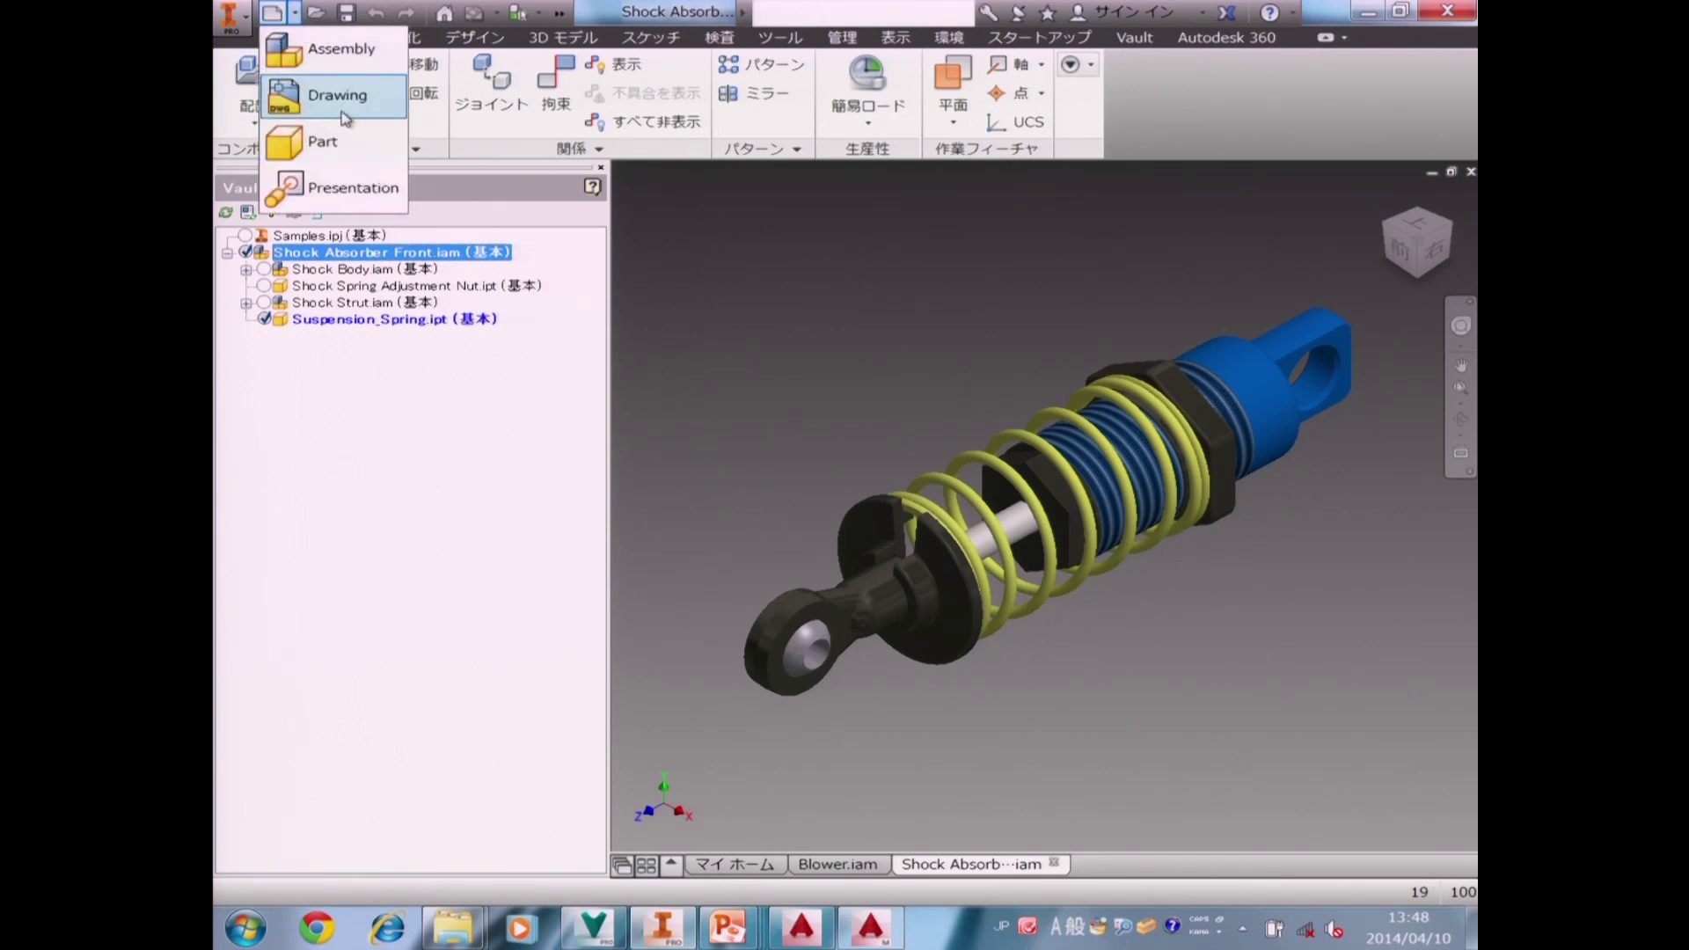
click(351, 187)
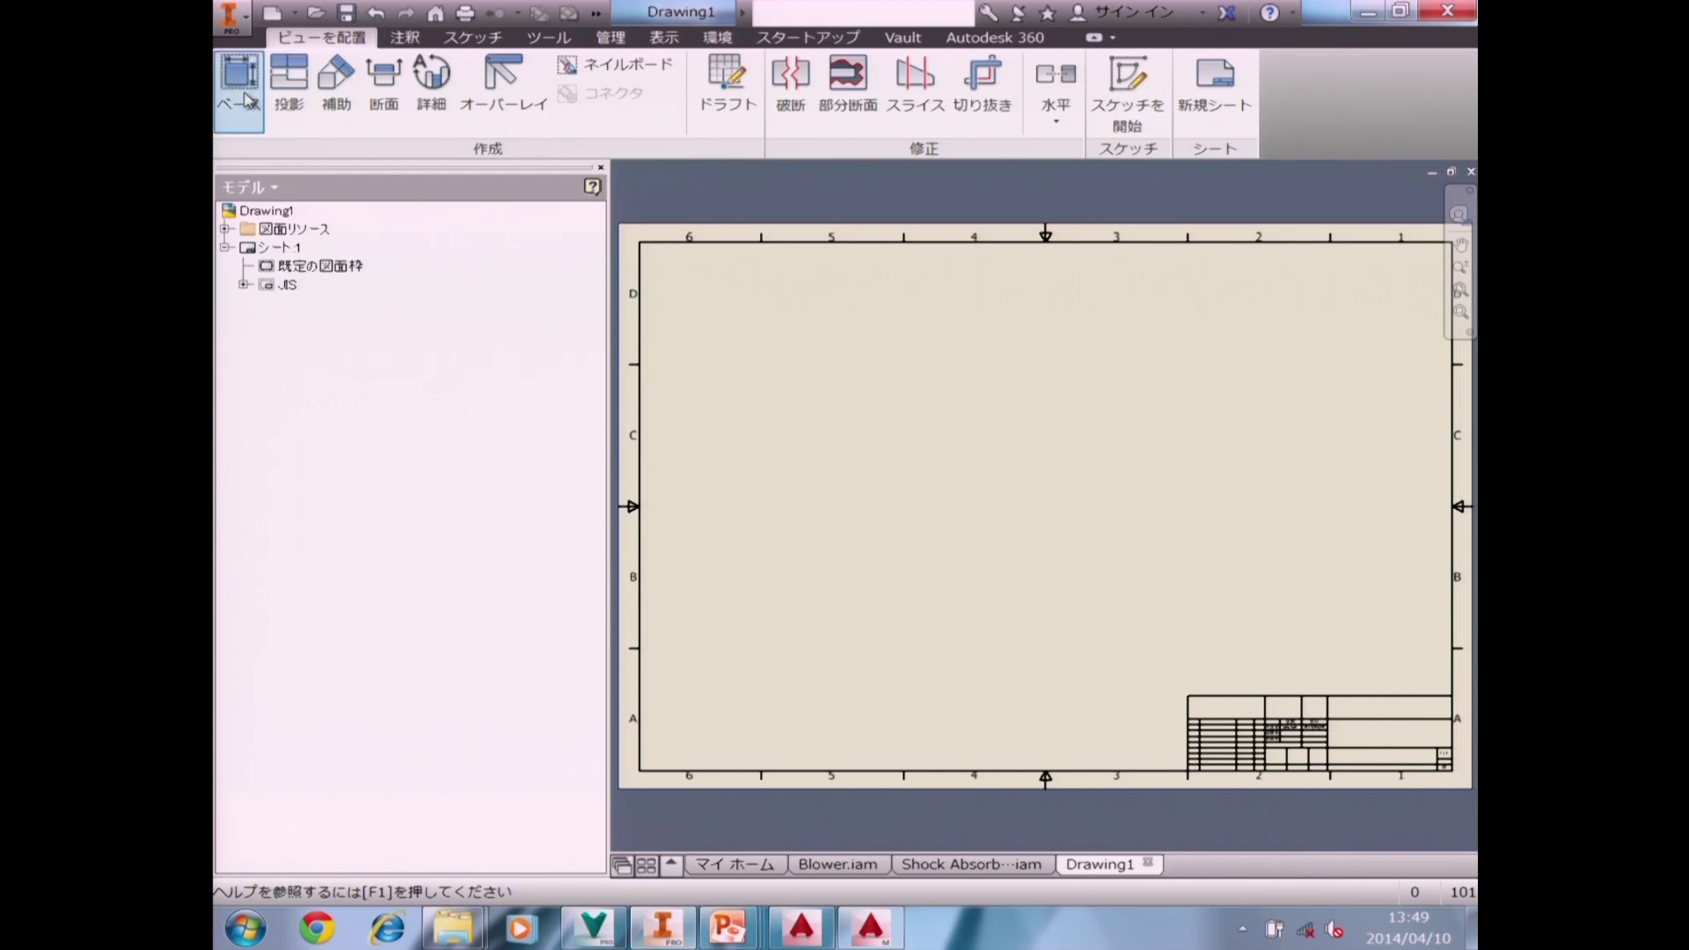
click(248, 98)
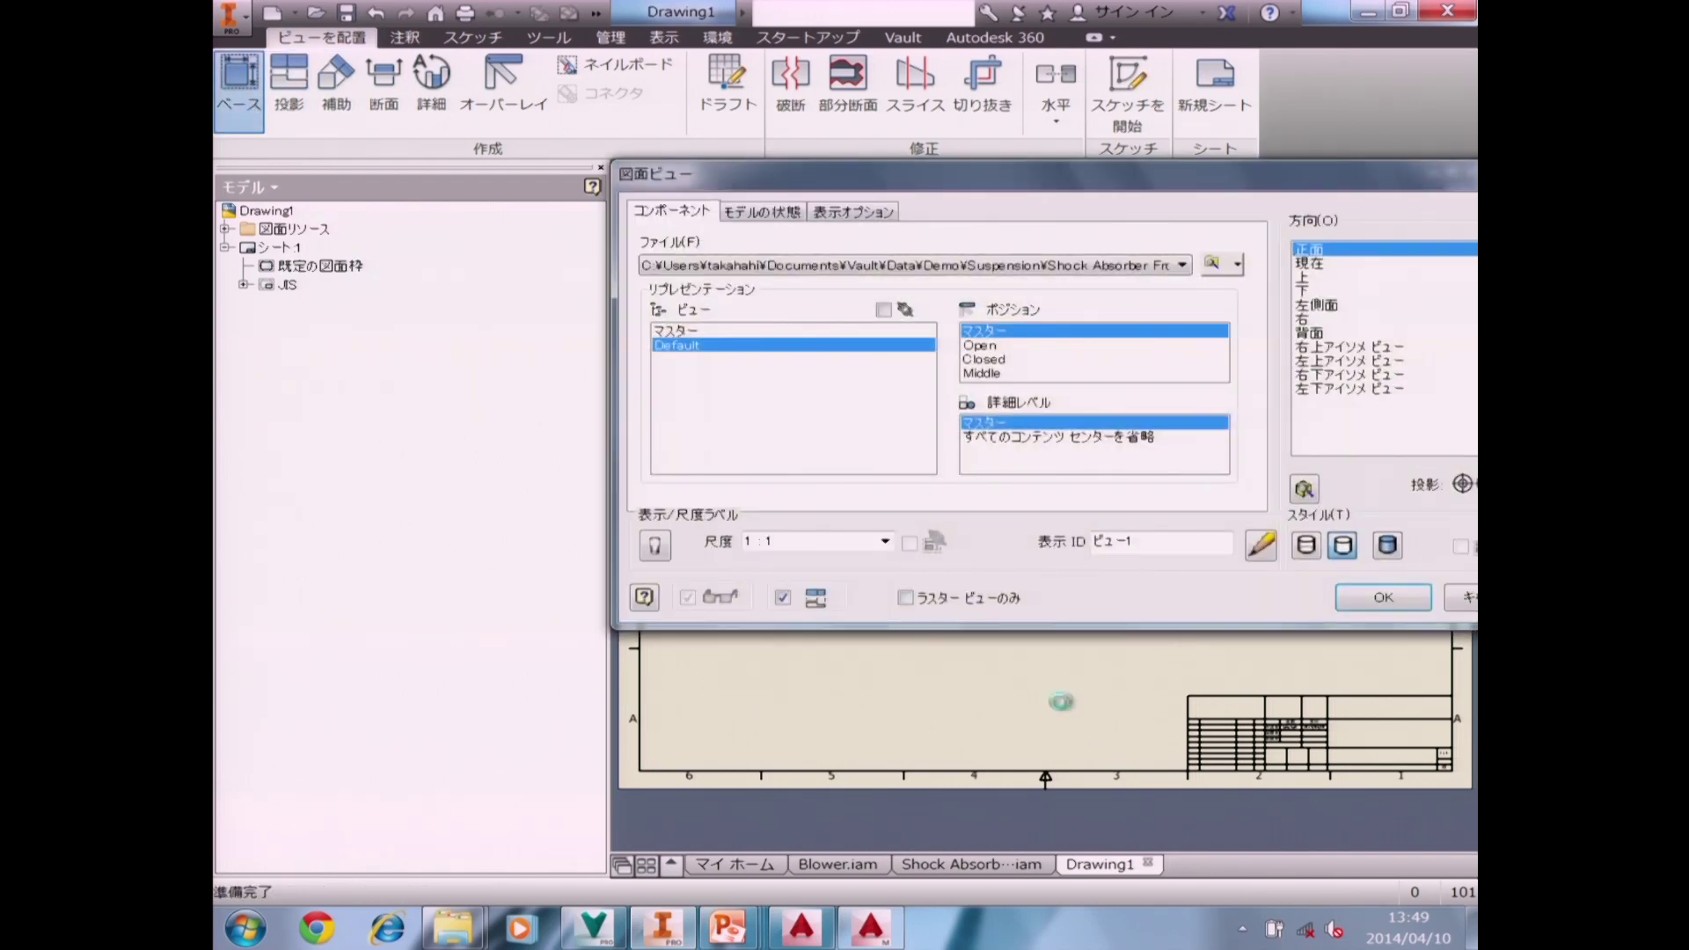
click(884, 541)
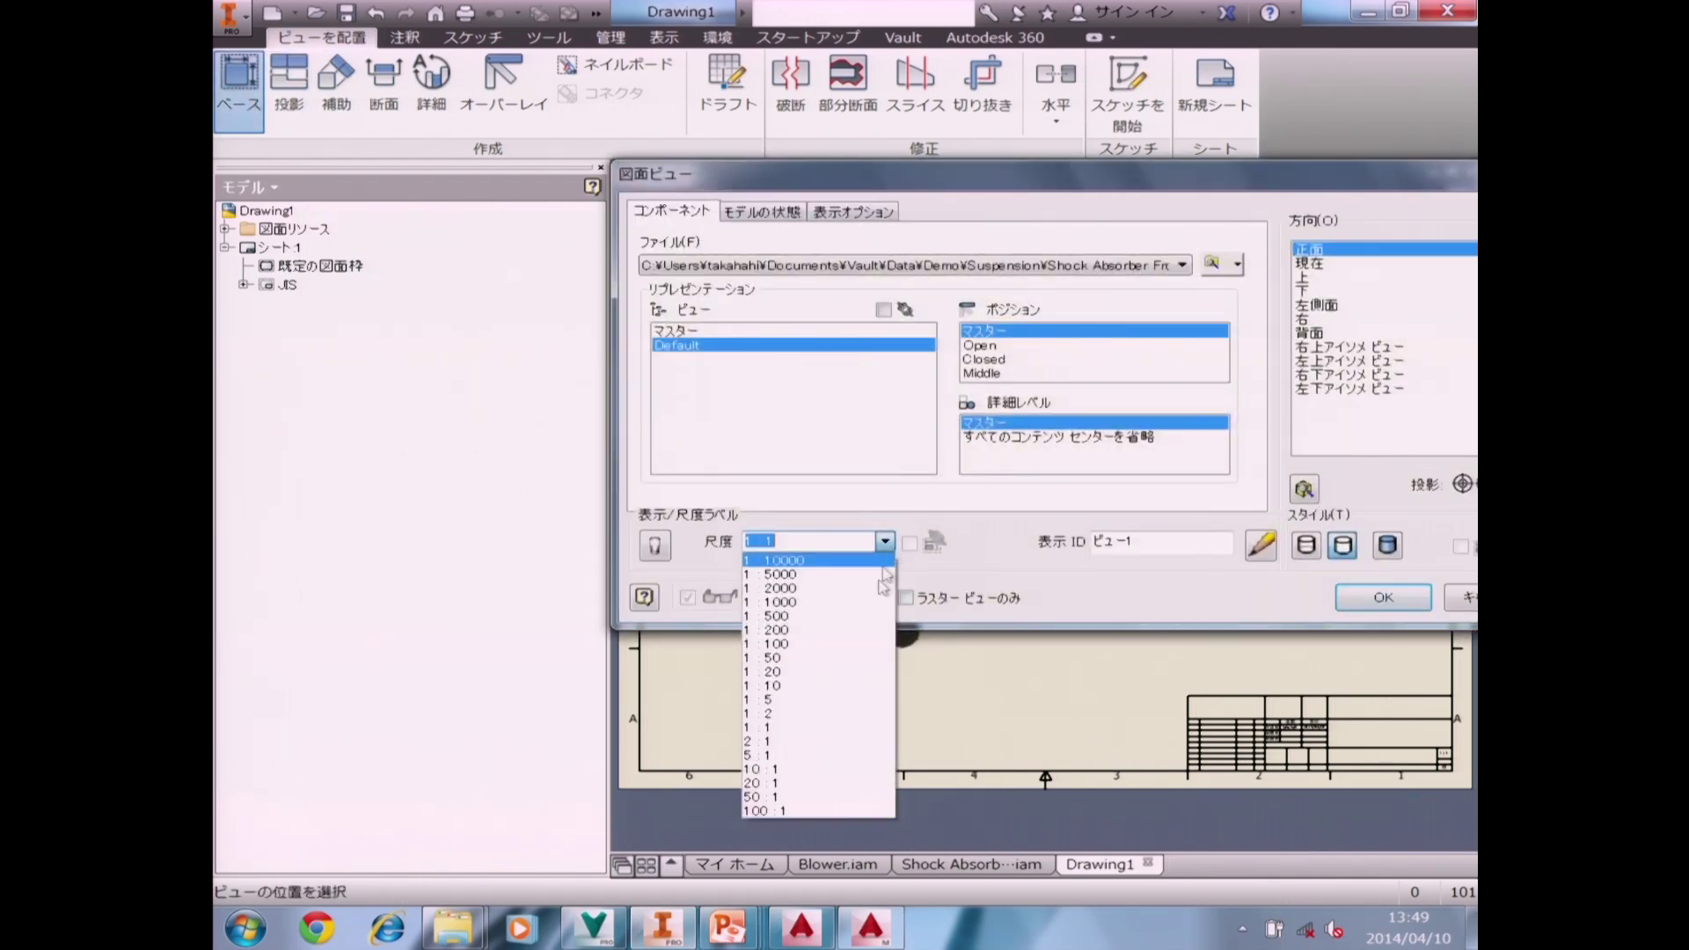
click(884, 742)
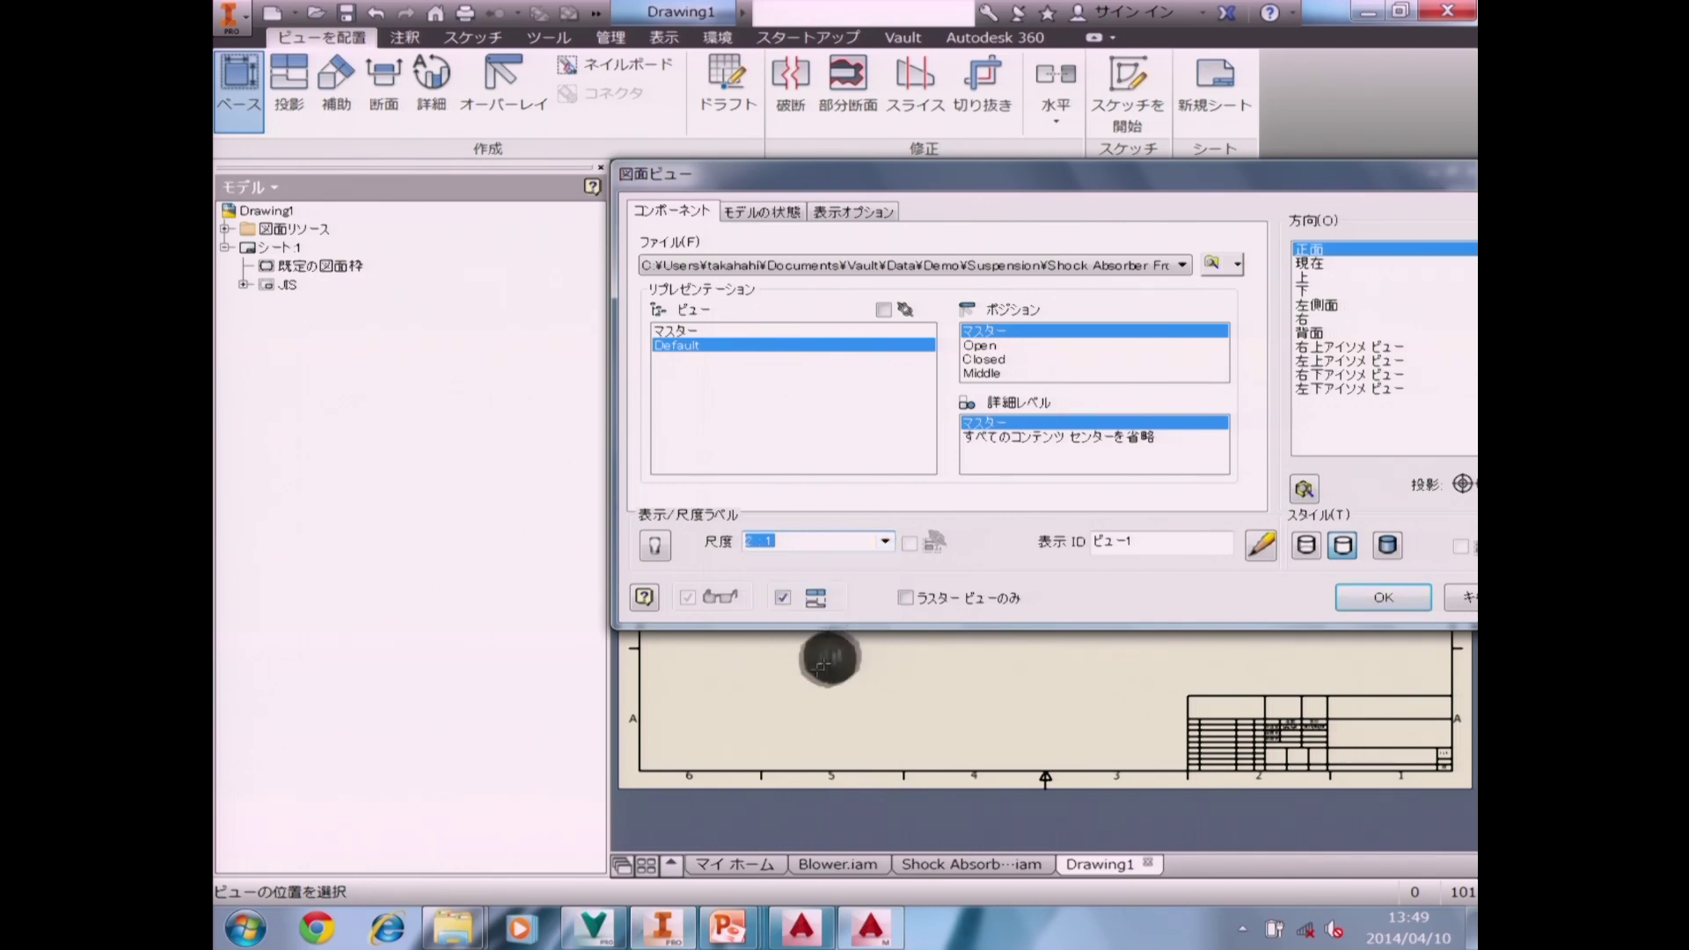
click(826, 669)
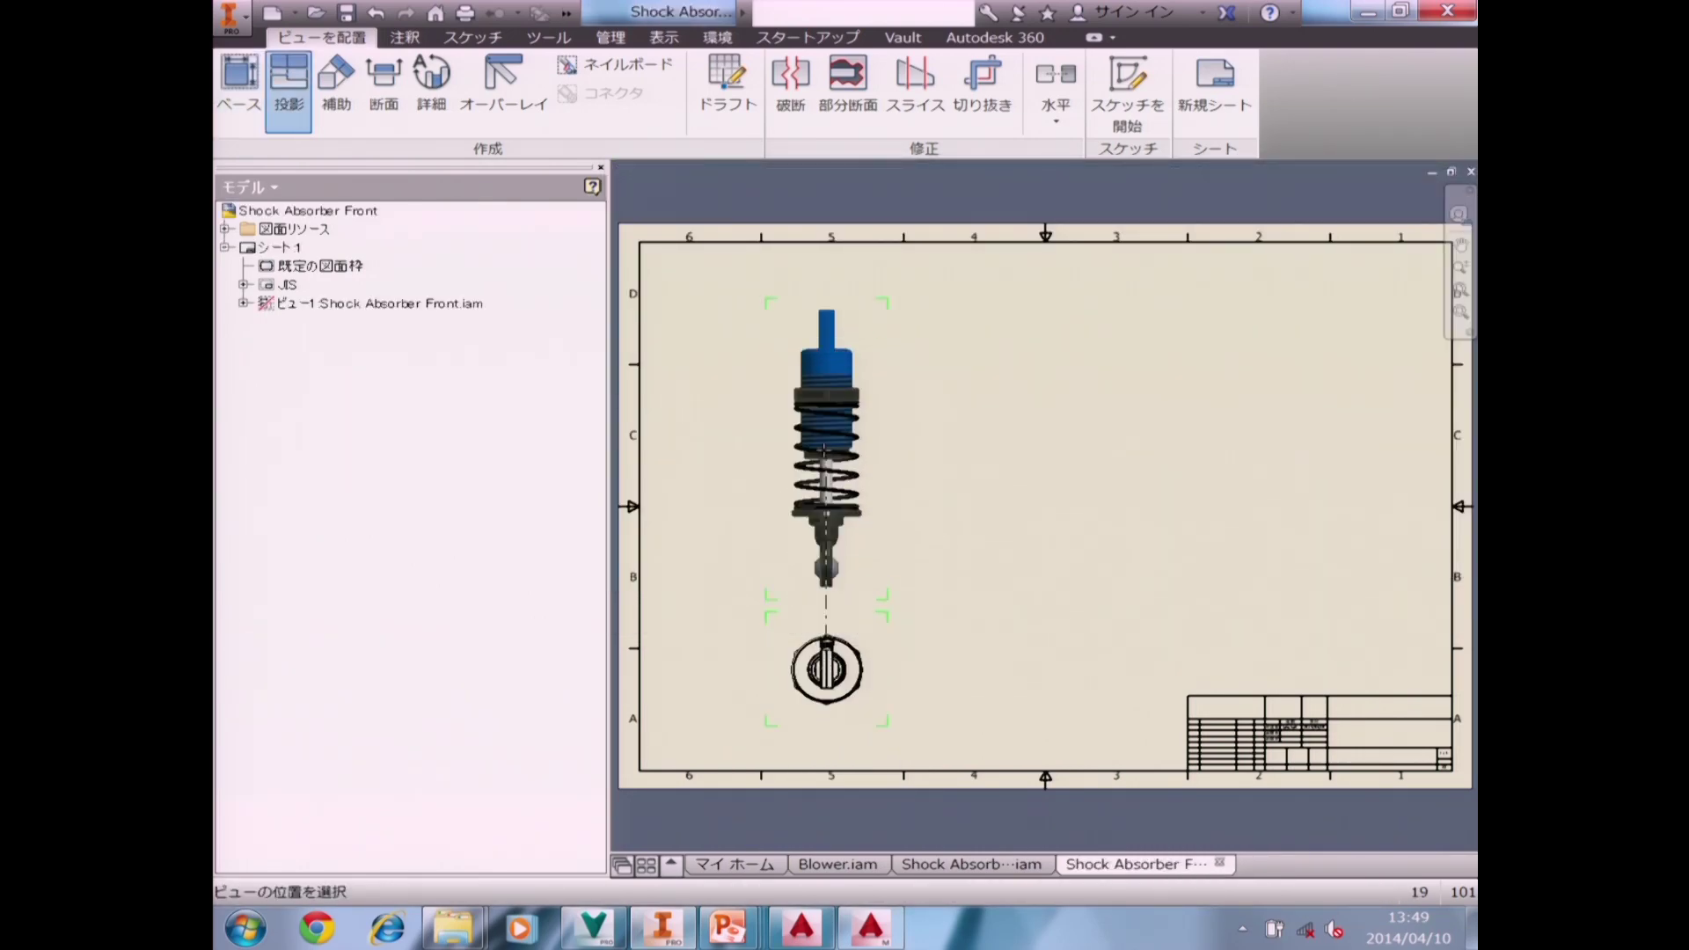
Create projected views of the base view: one directly above it and an isometric on the sheet's right half.
click(1300, 486)
click(1205, 493)
right_click(1201, 499)
click(1260, 503)
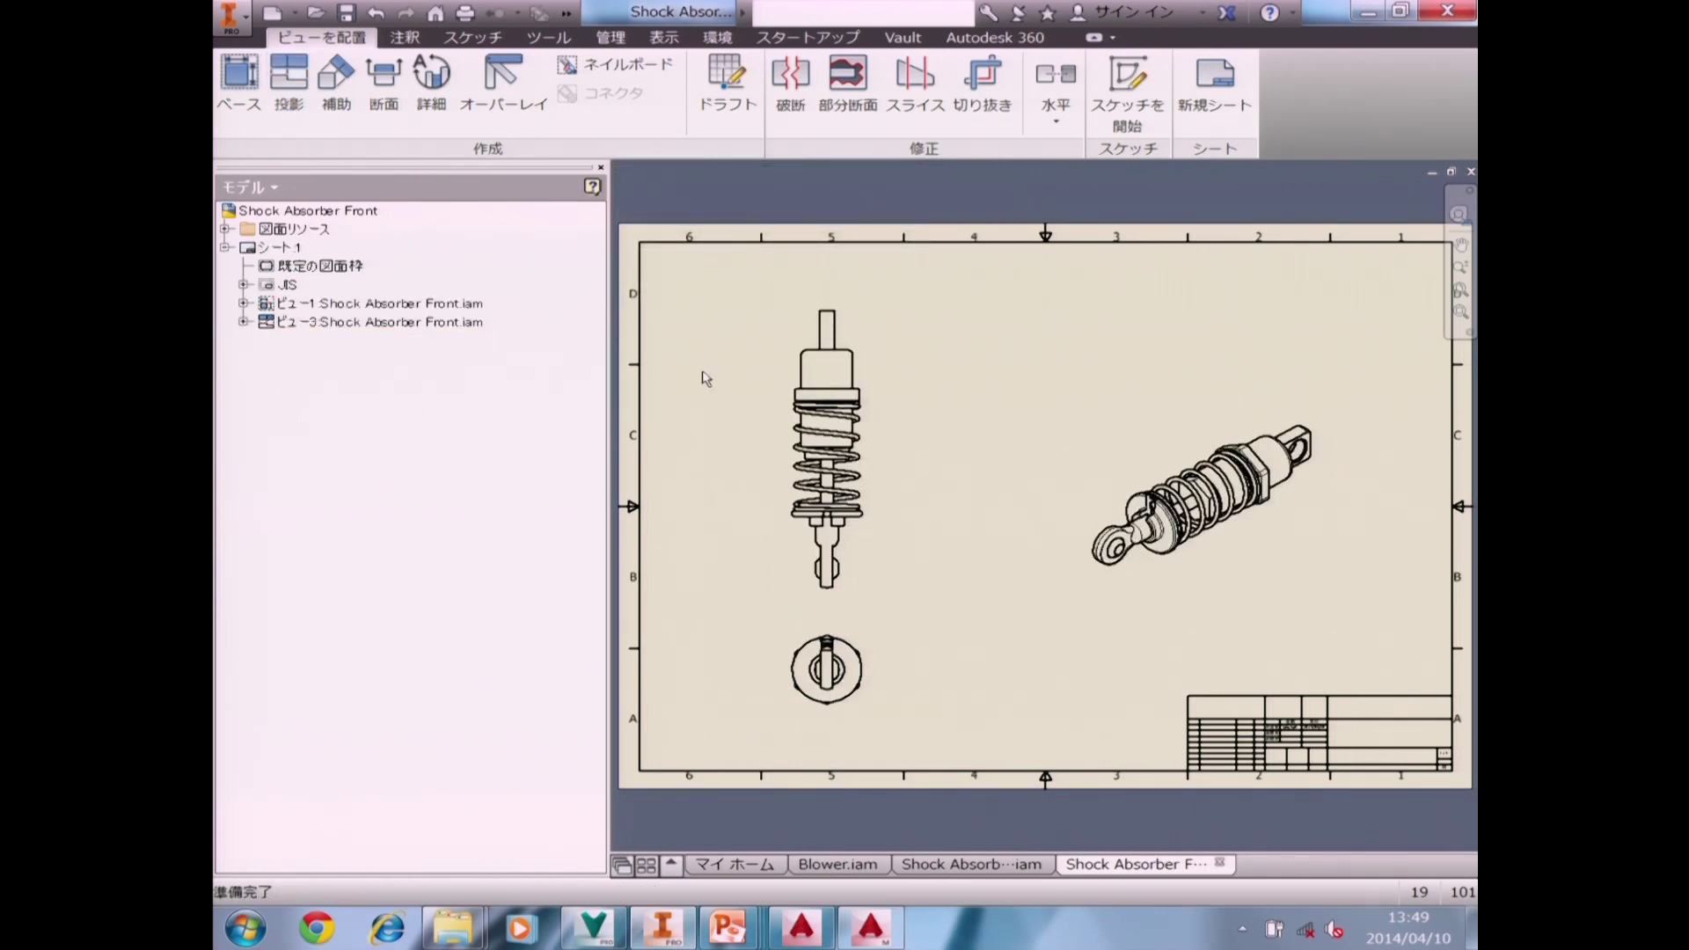
Save the assembly drawing as Shock Absorber Front.dwg in the Shock Absorber Front folder.
click(356, 16)
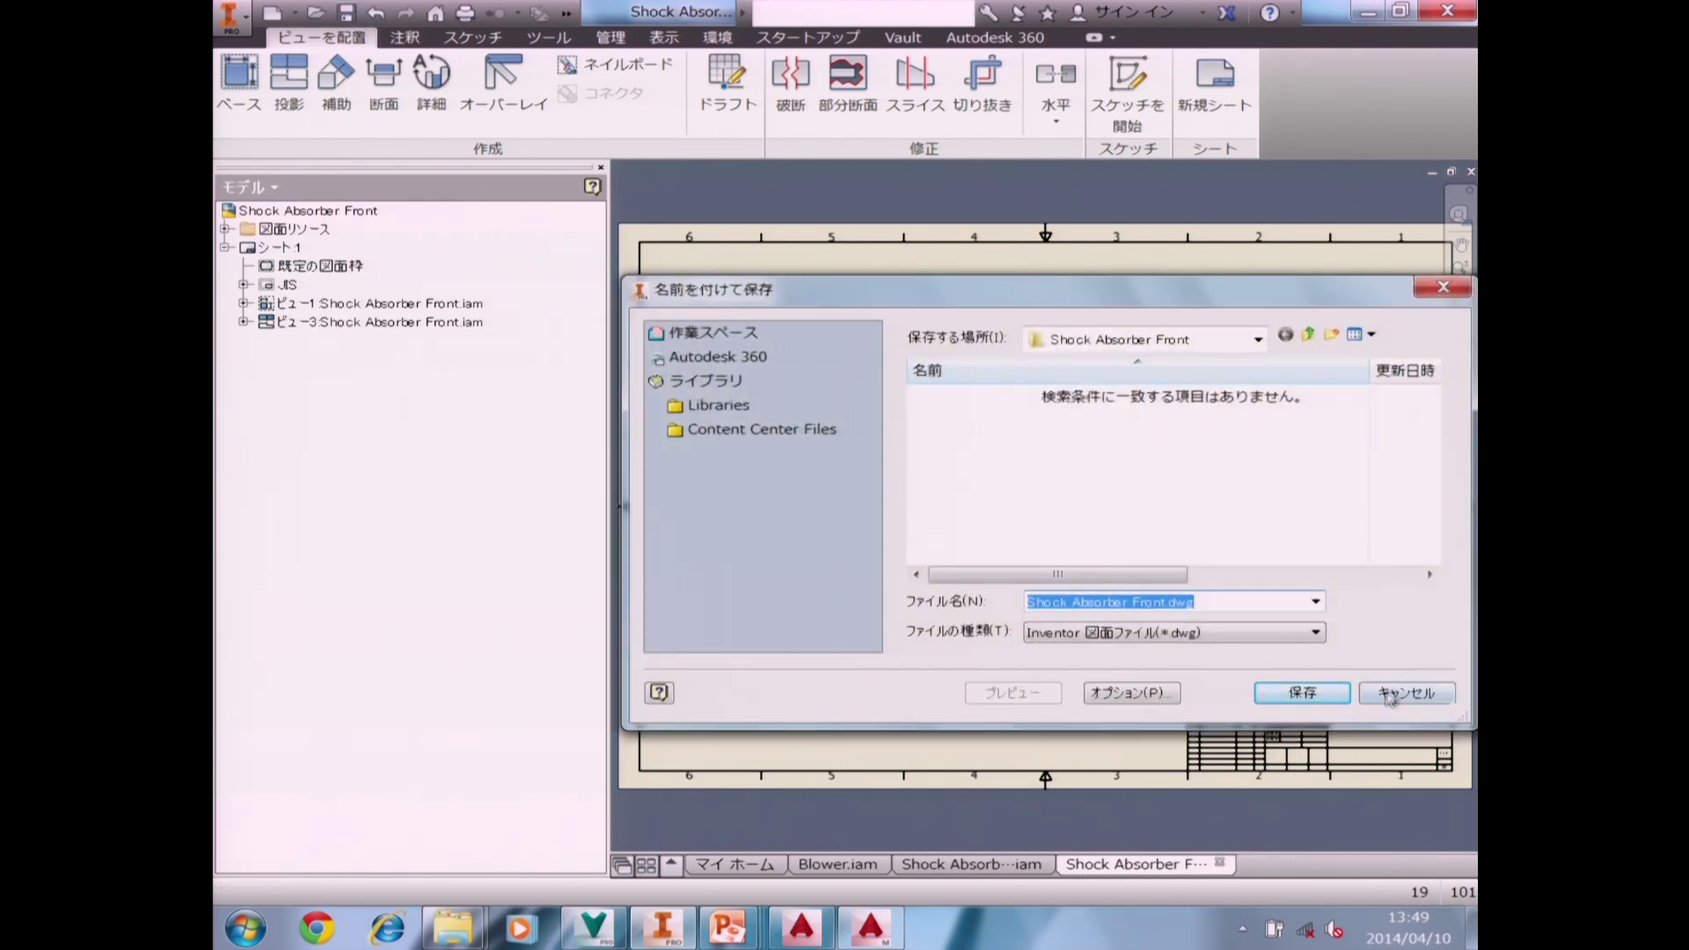
click(1292, 695)
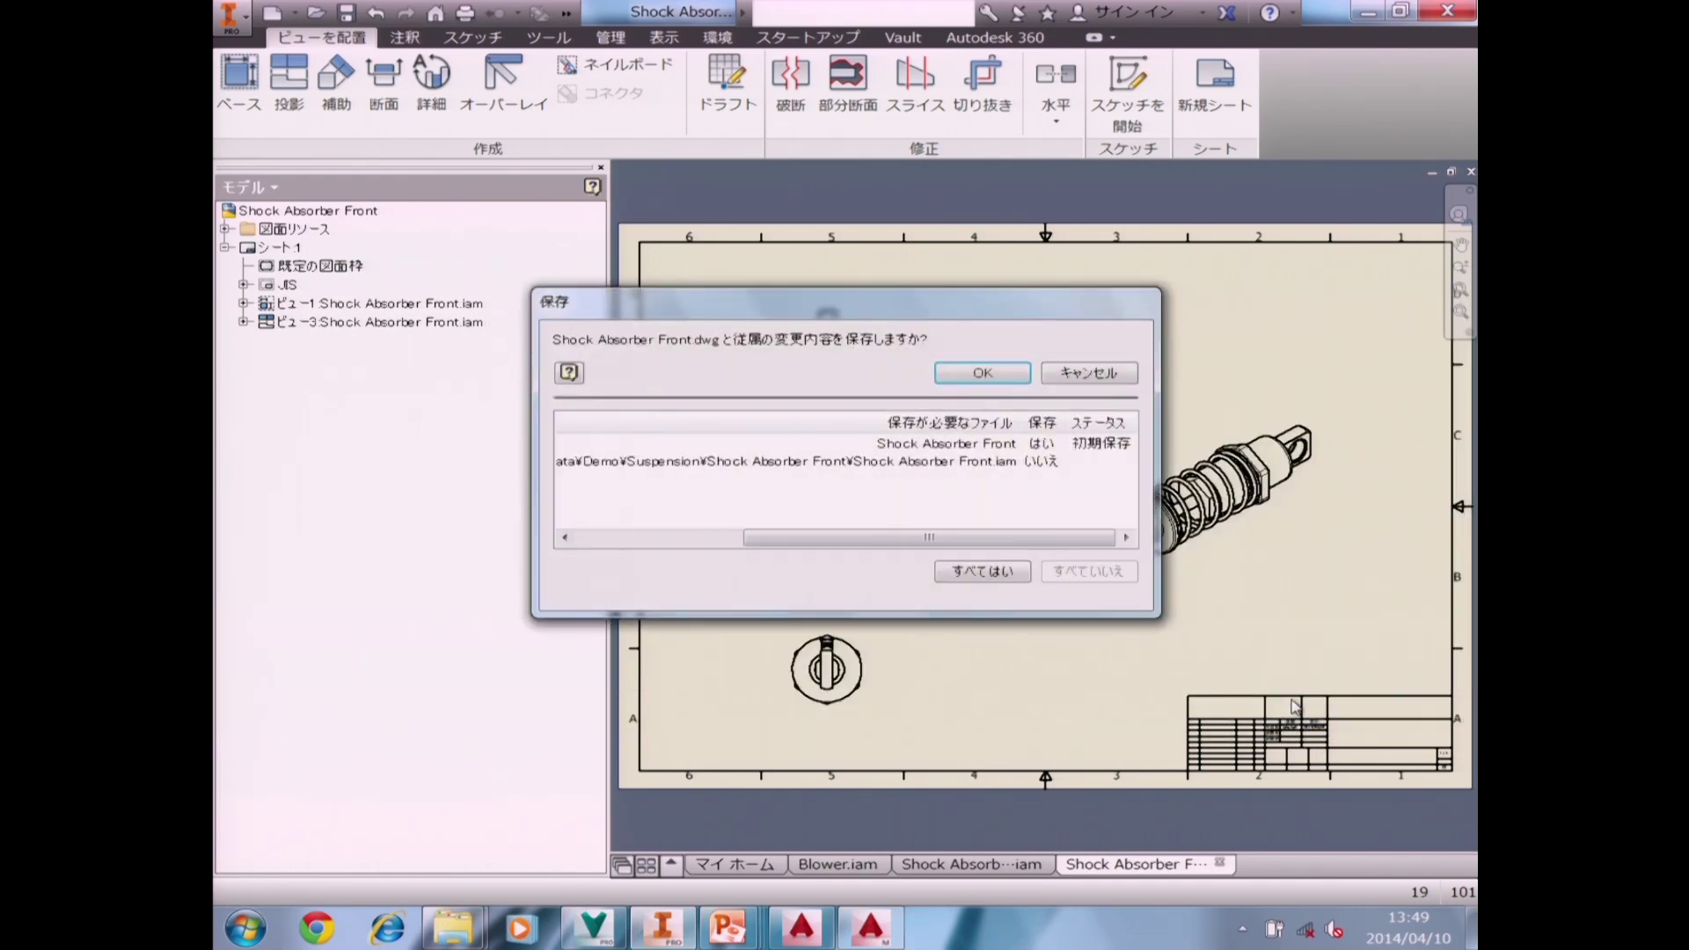
click(1008, 383)
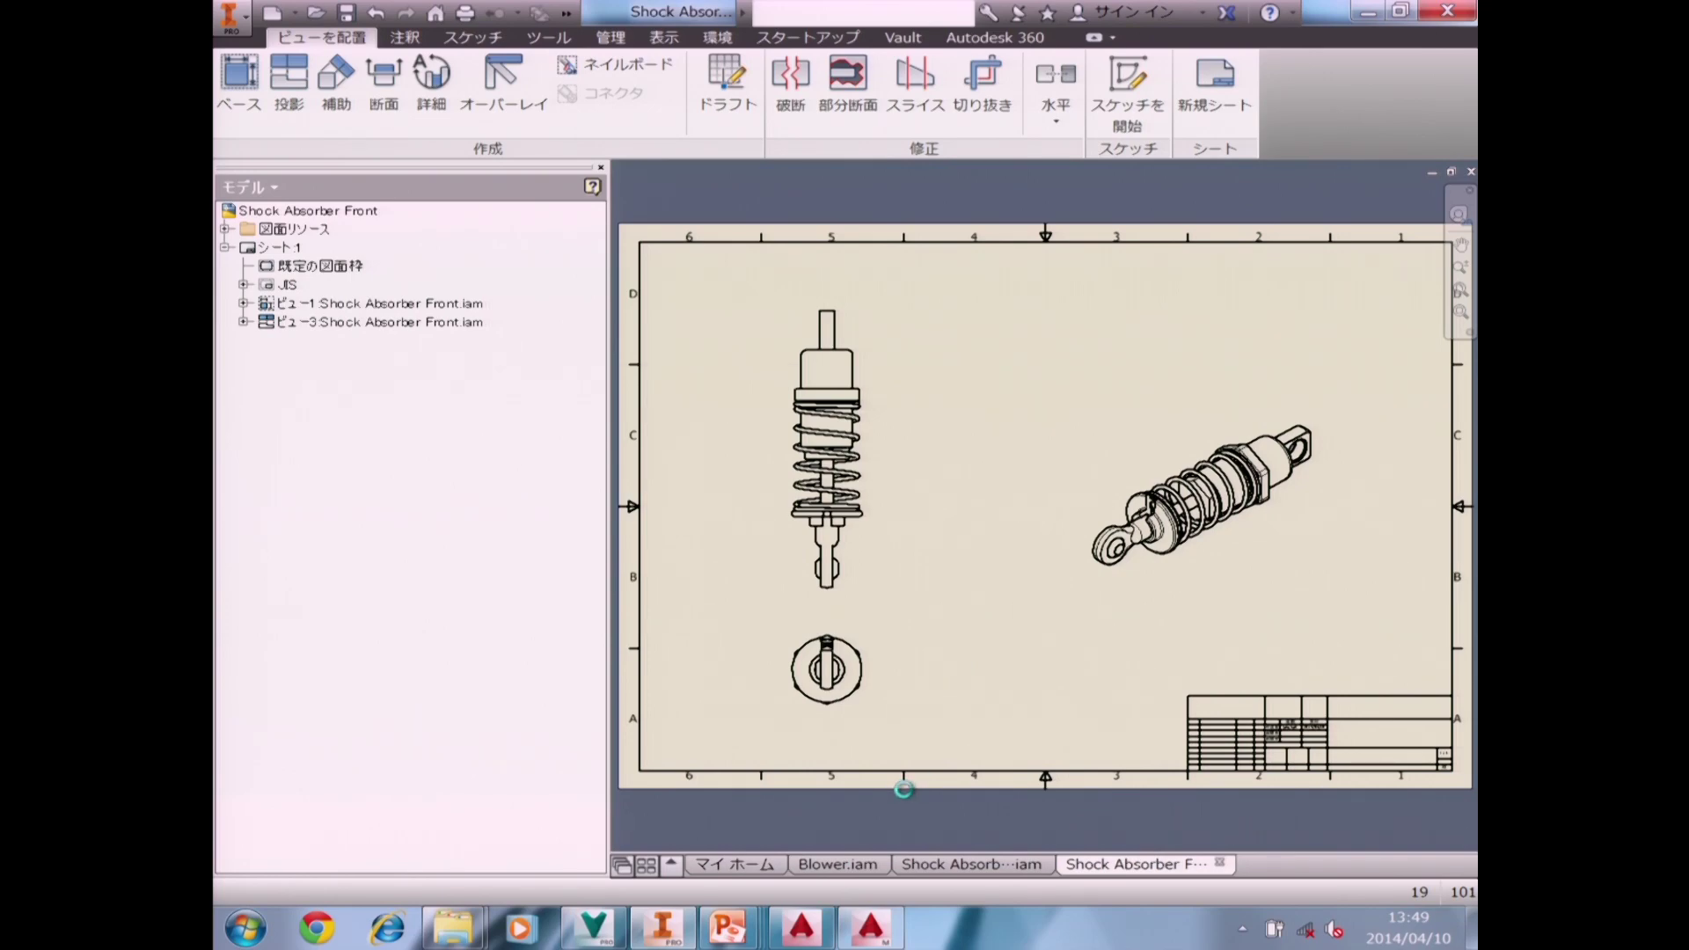
Return to the shock absorber assembly and open its Suspension_Spring.ipt component in its own window.
click(870, 865)
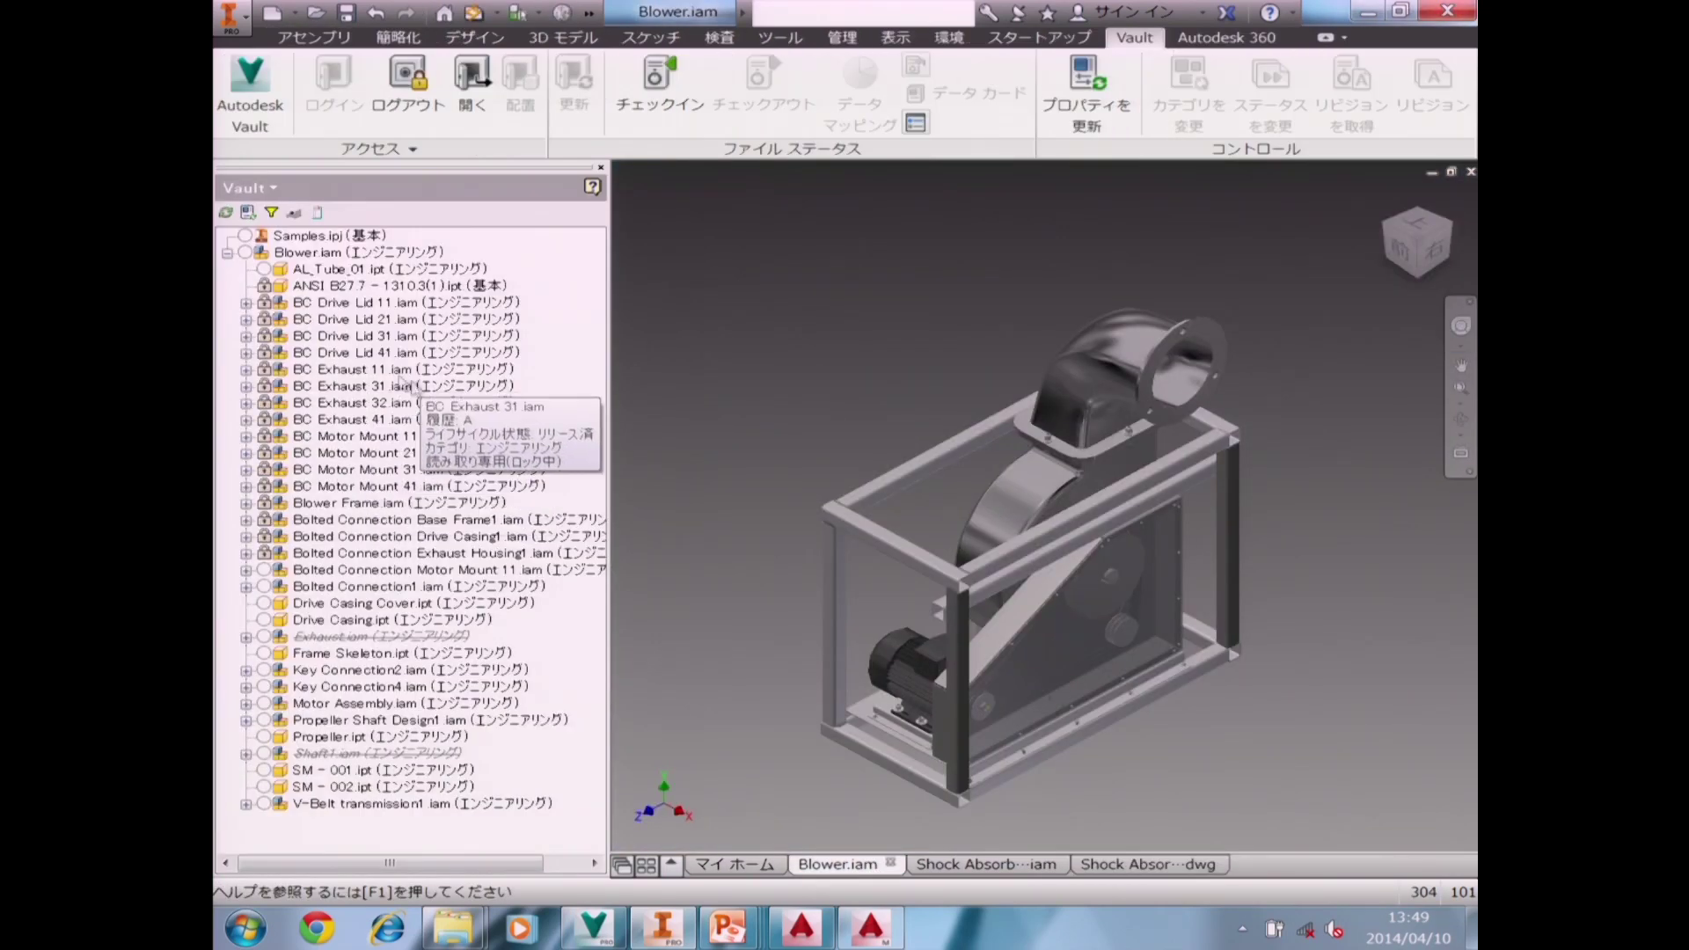
click(976, 865)
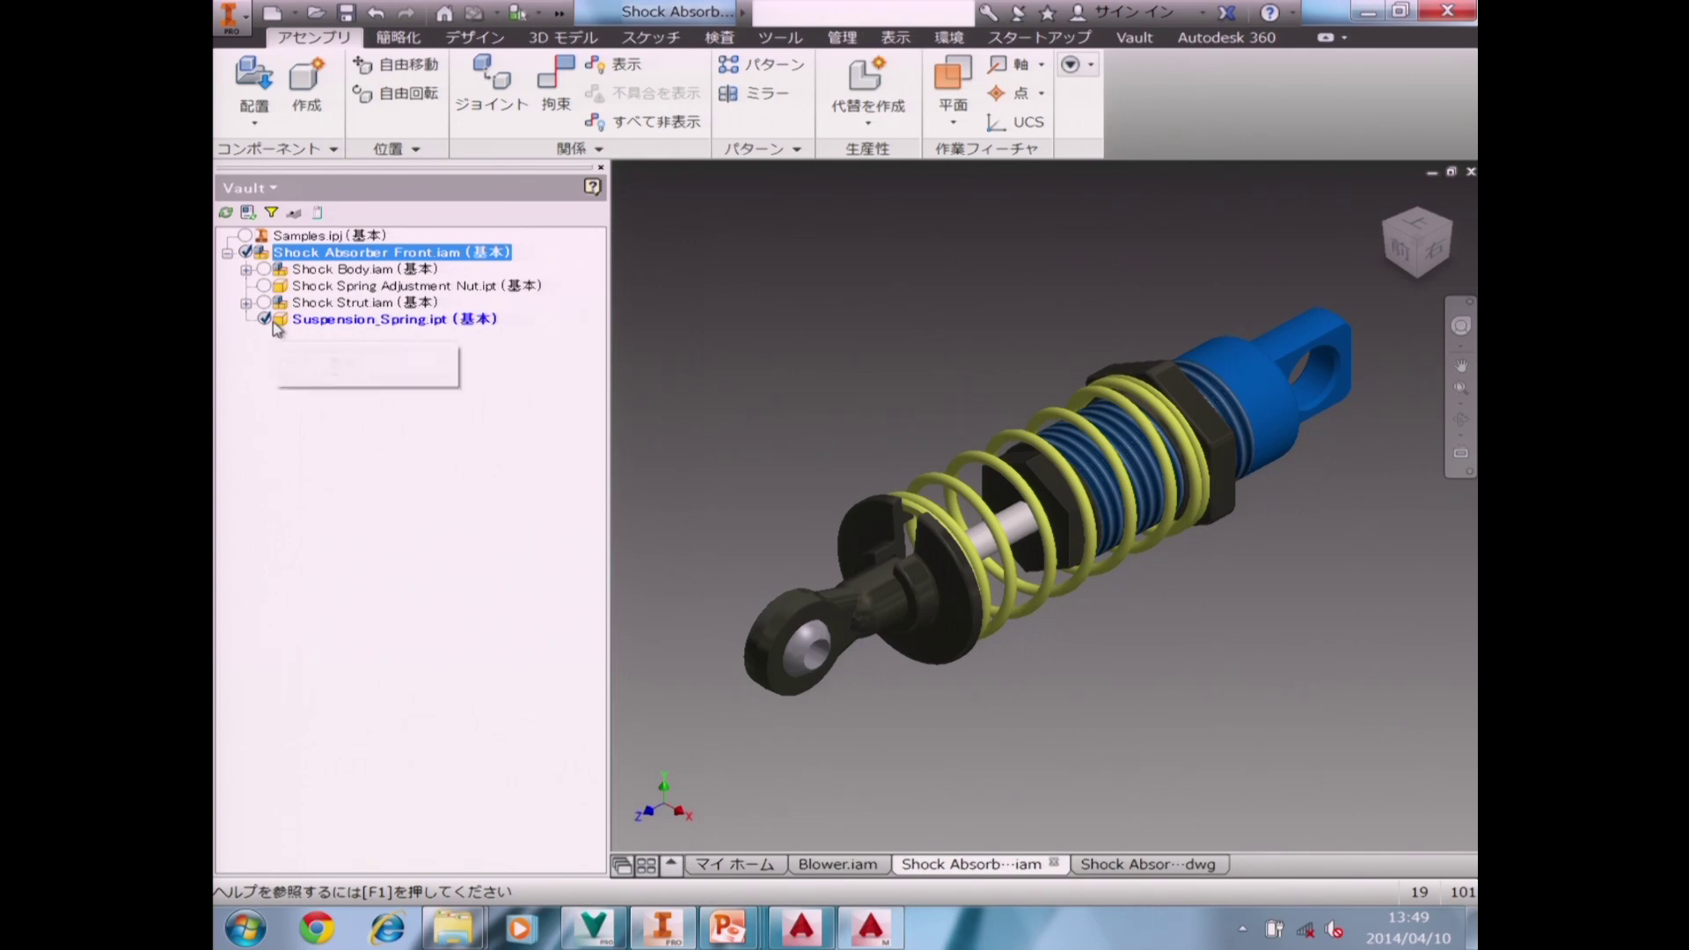
click(322, 320)
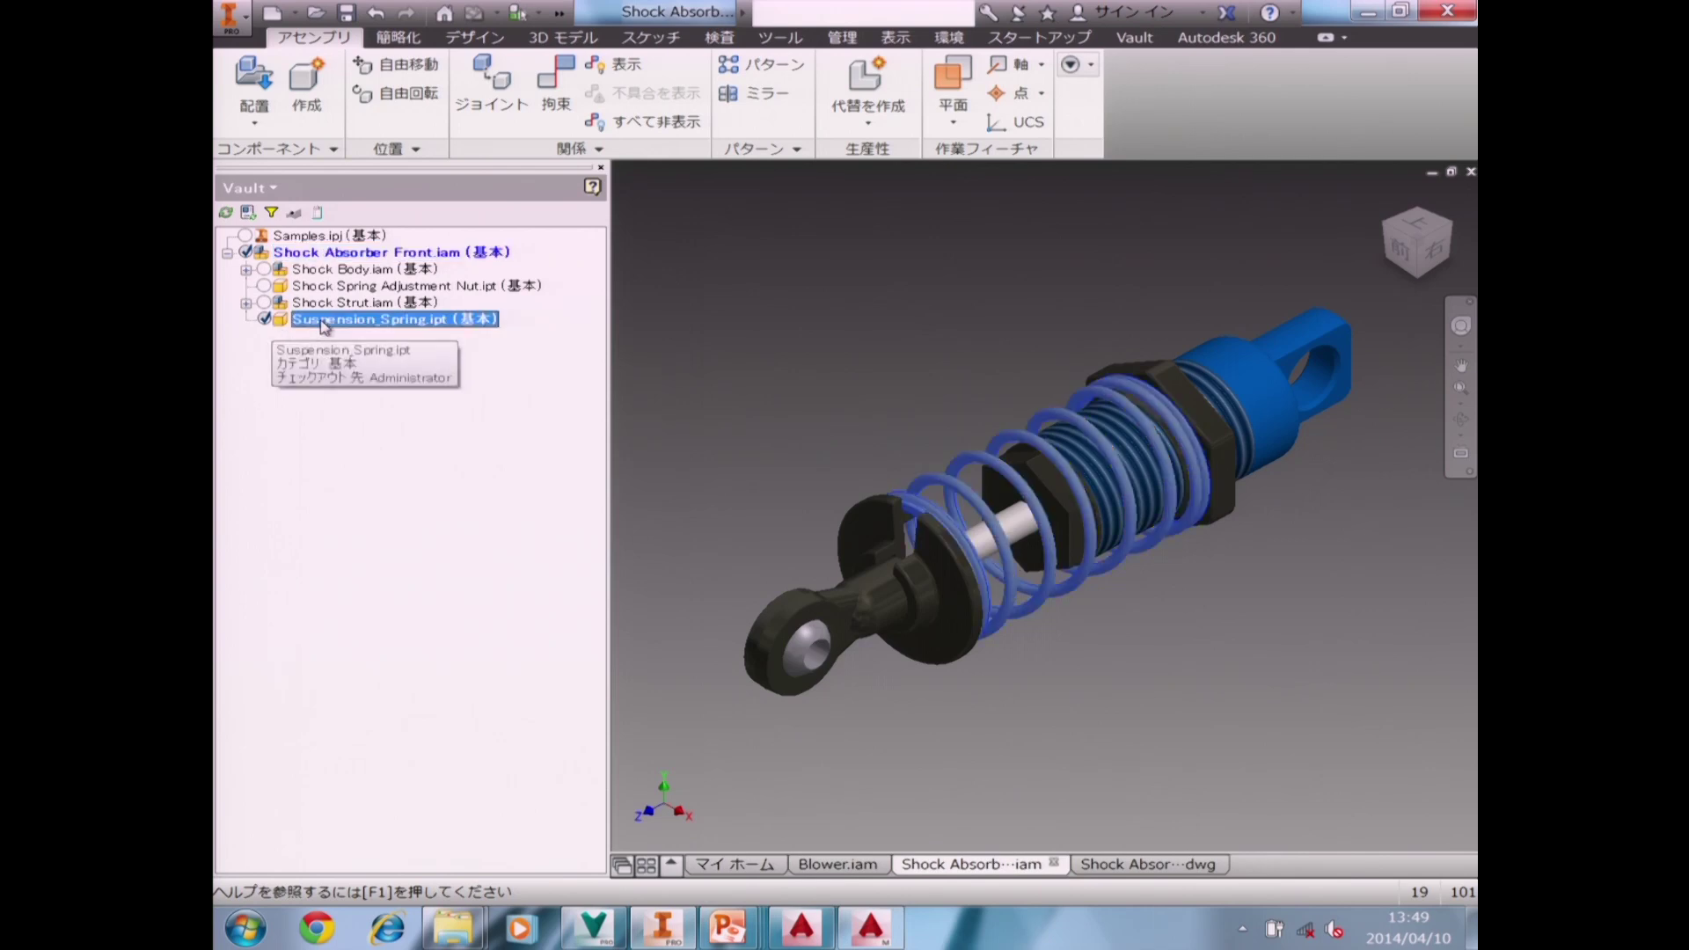
right_click(693, 330)
key(Escape)
right_click(694, 330)
key(Escape)
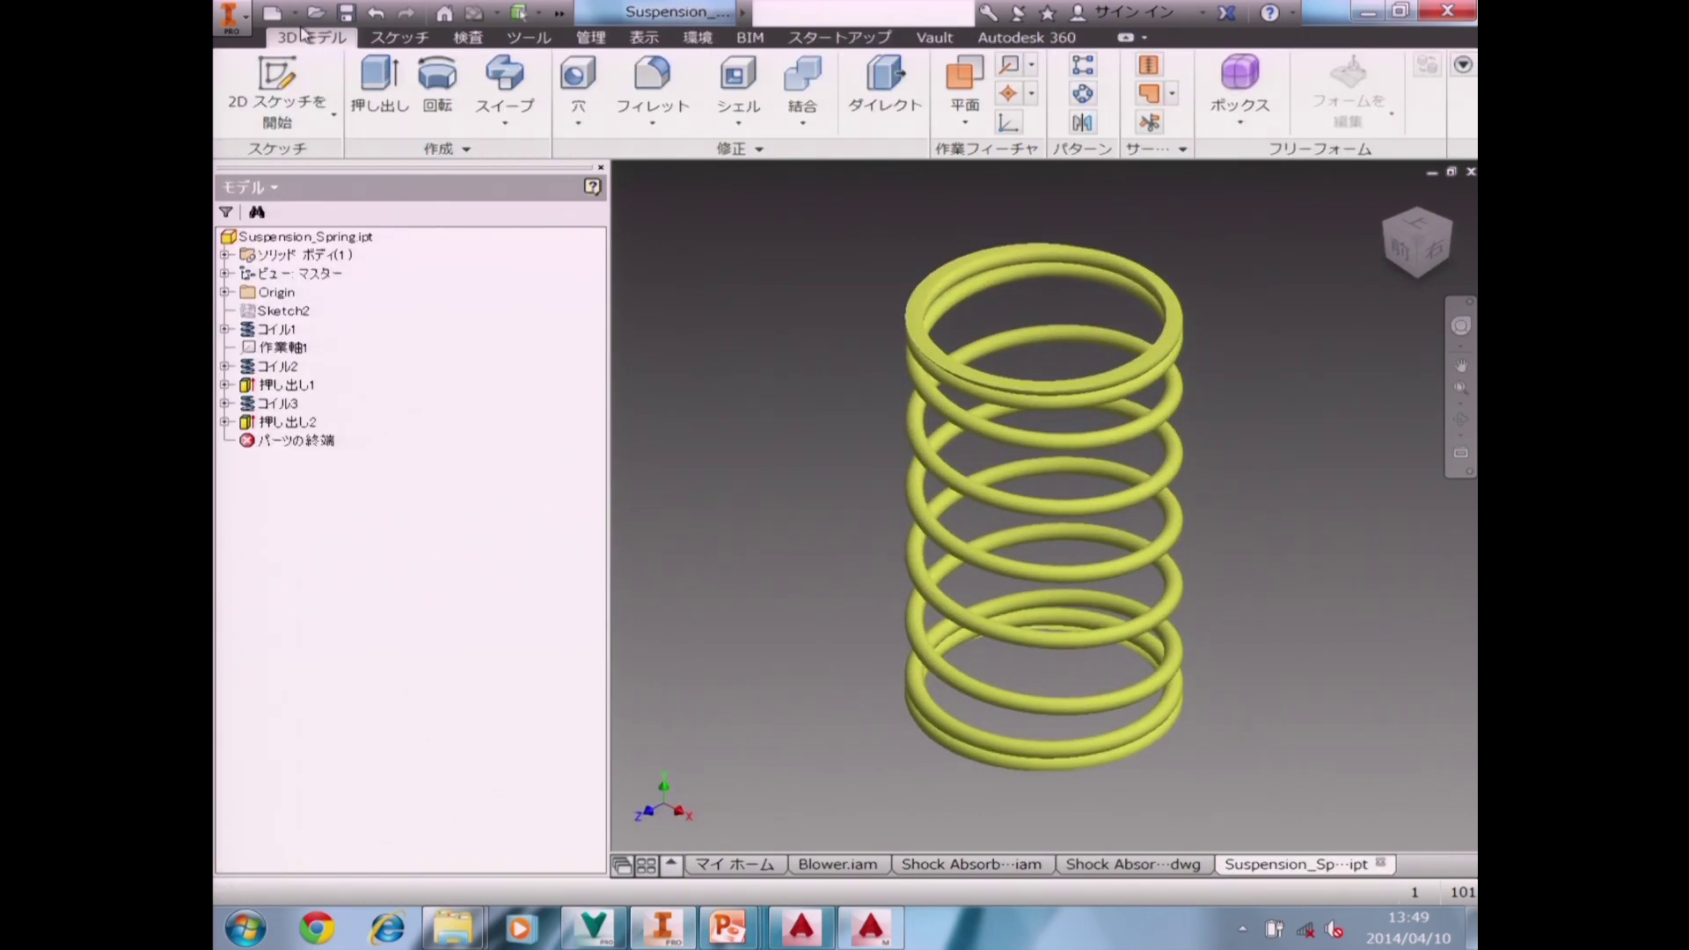
Create a new drawing and place a base view of Suspension_Spring.ipt at scale 2:1 near the sheet's lower-left corner.
click(294, 24)
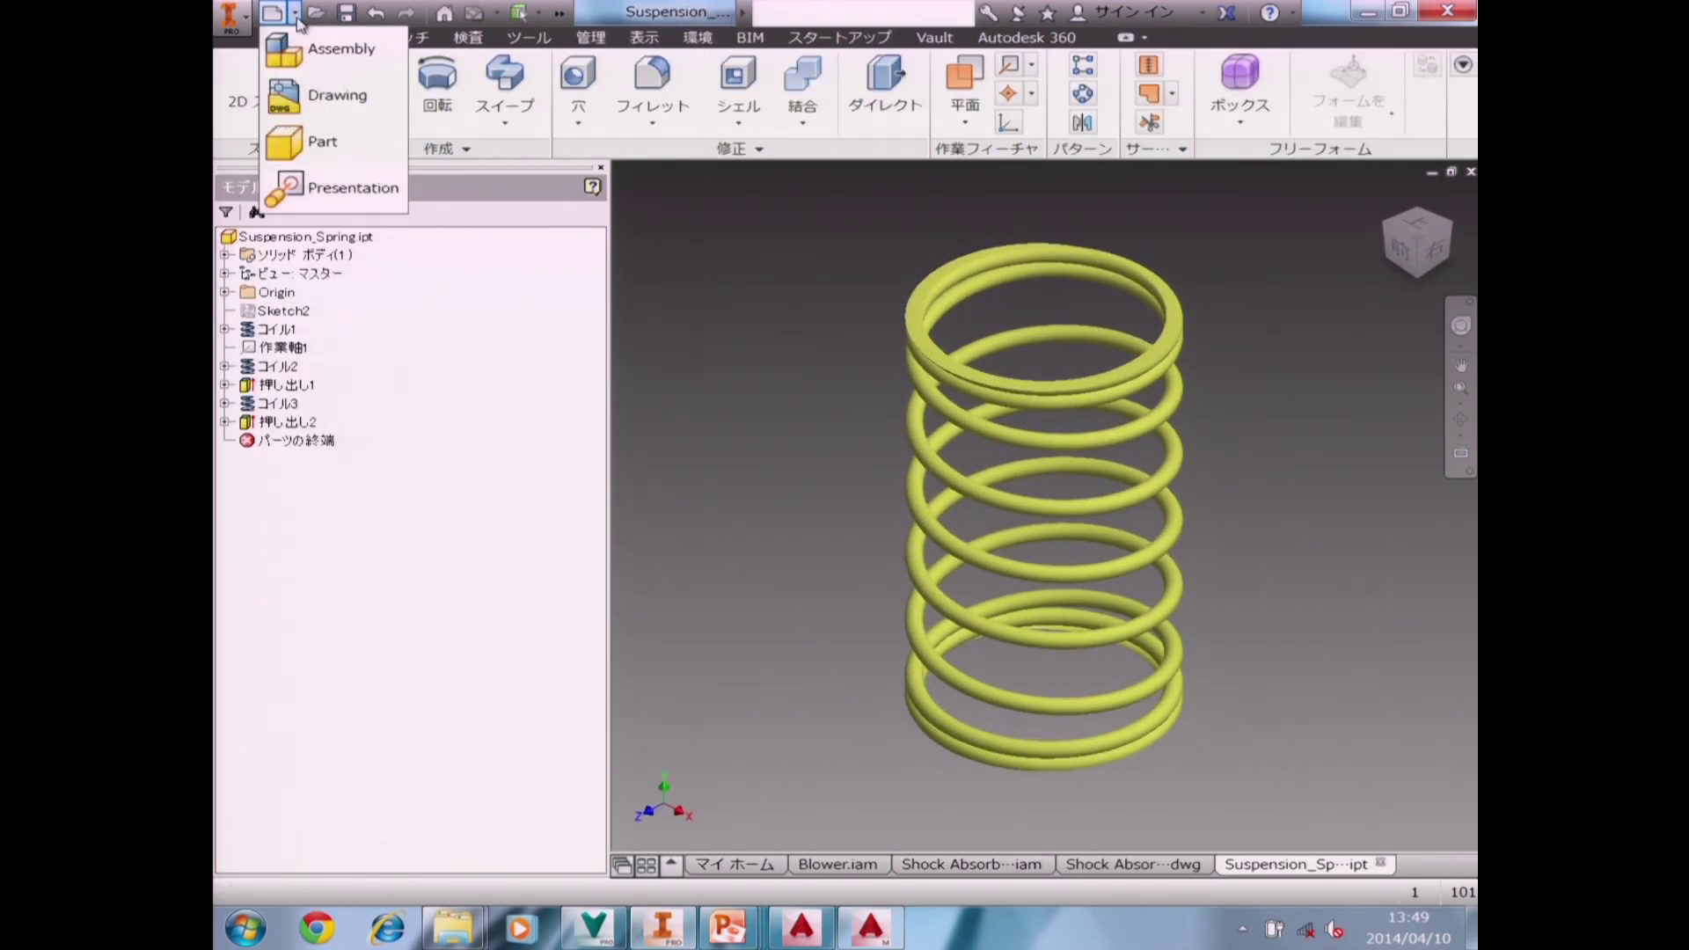
click(321, 99)
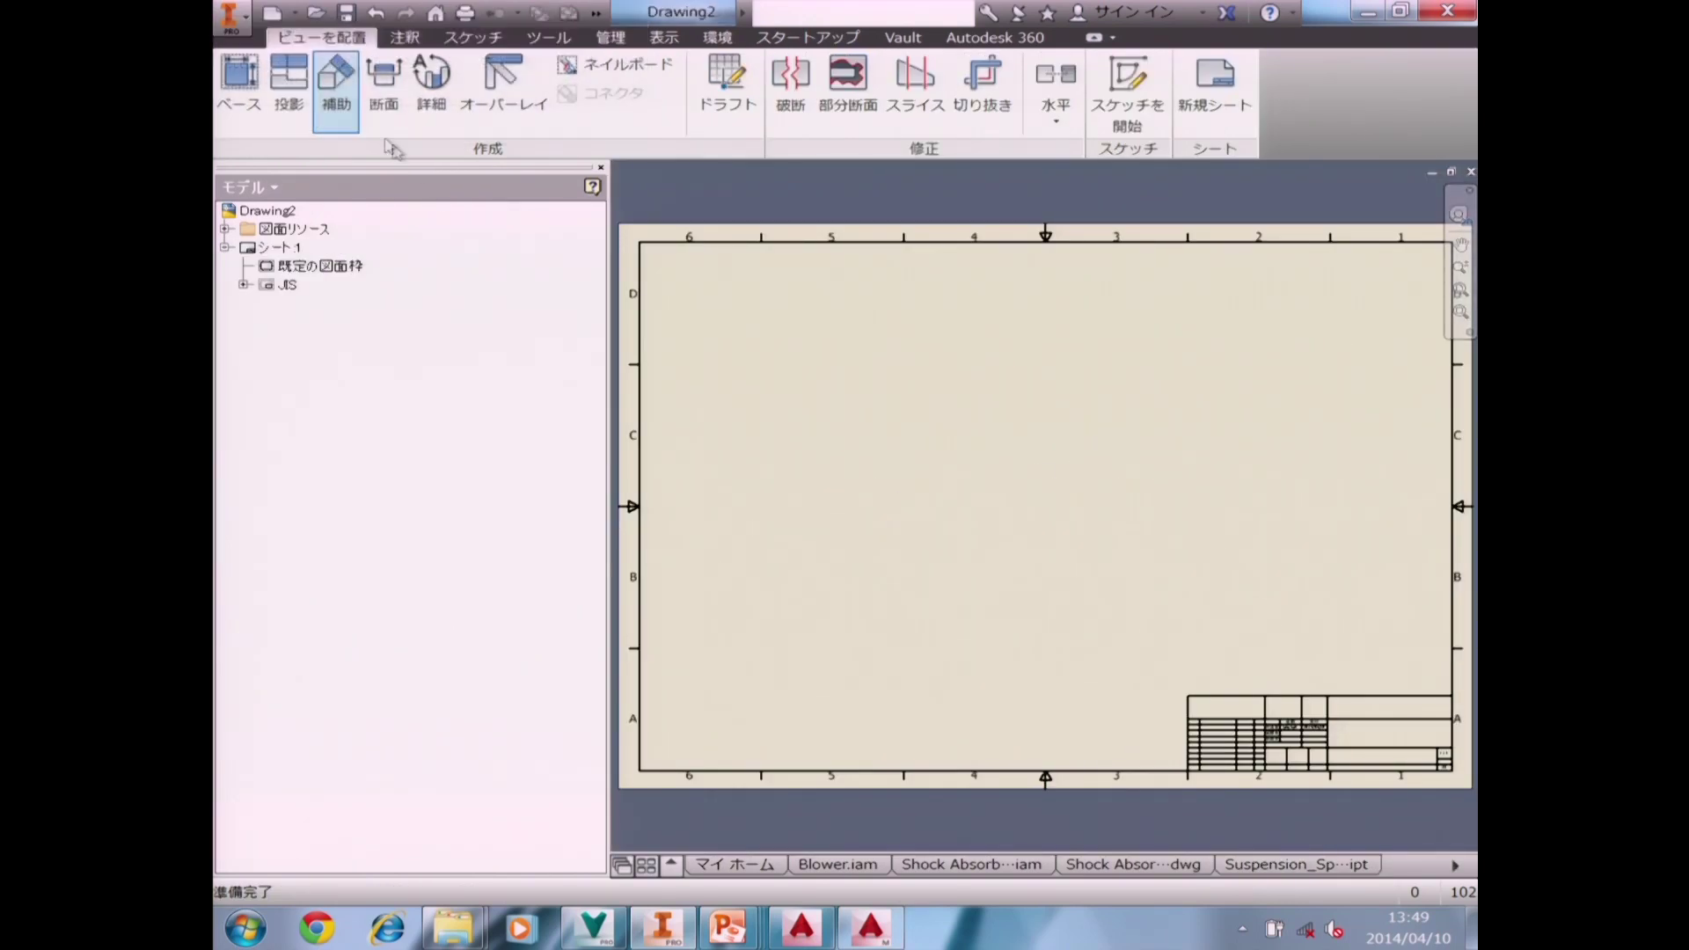
click(241, 88)
click(883, 541)
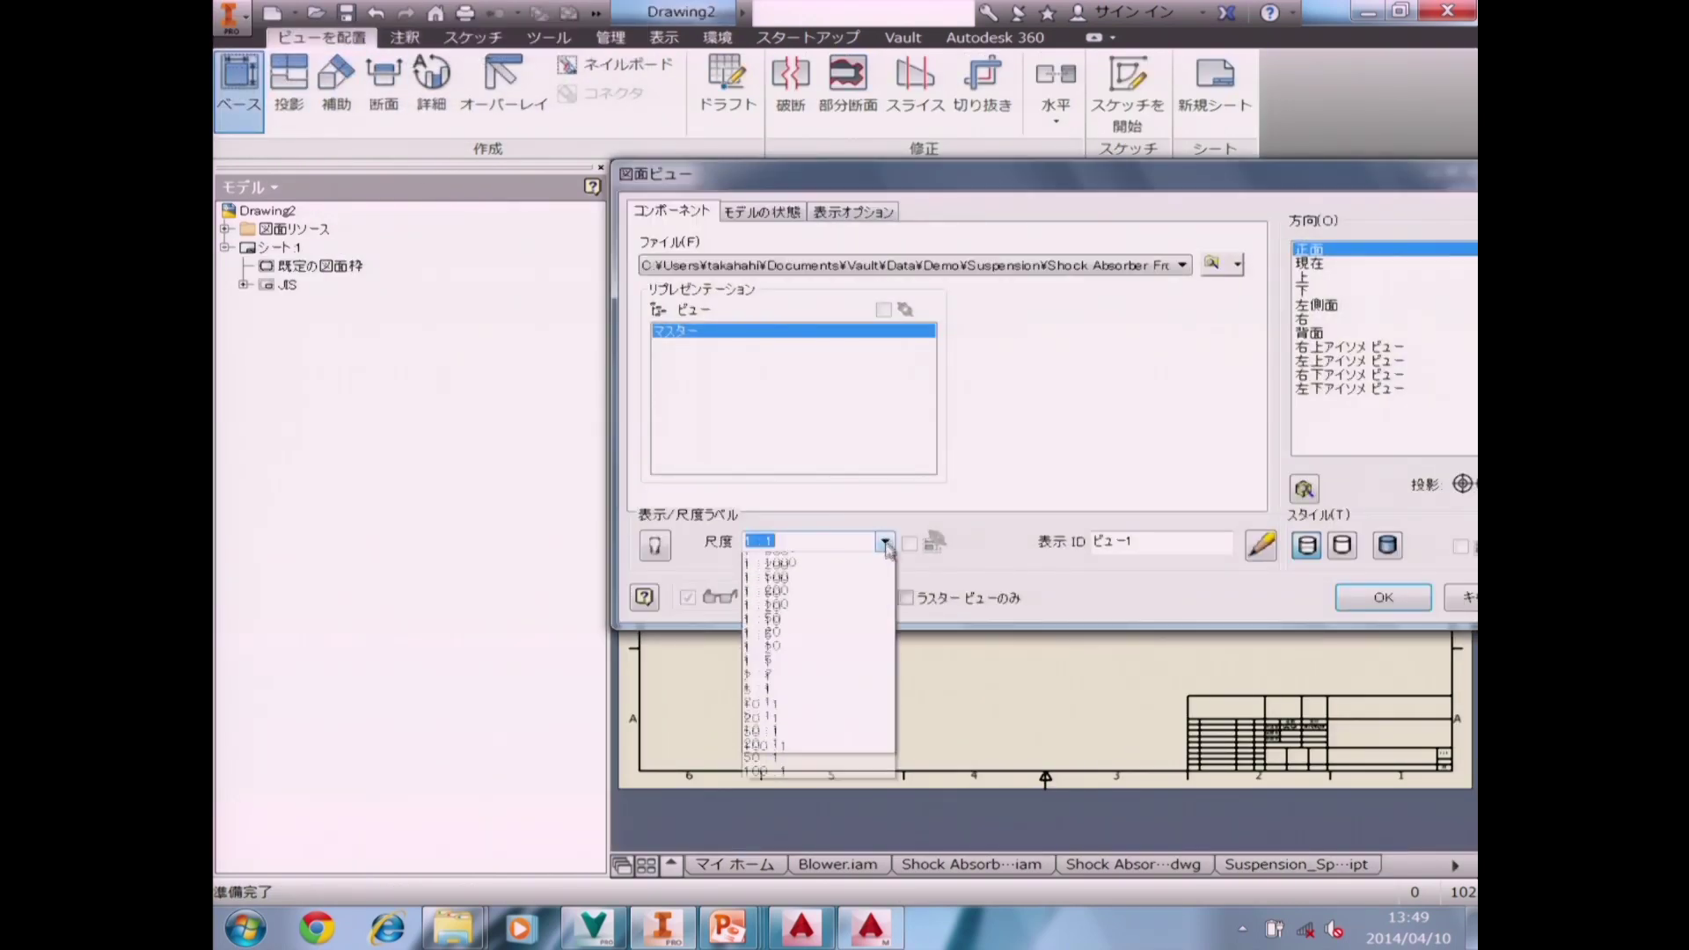
click(871, 742)
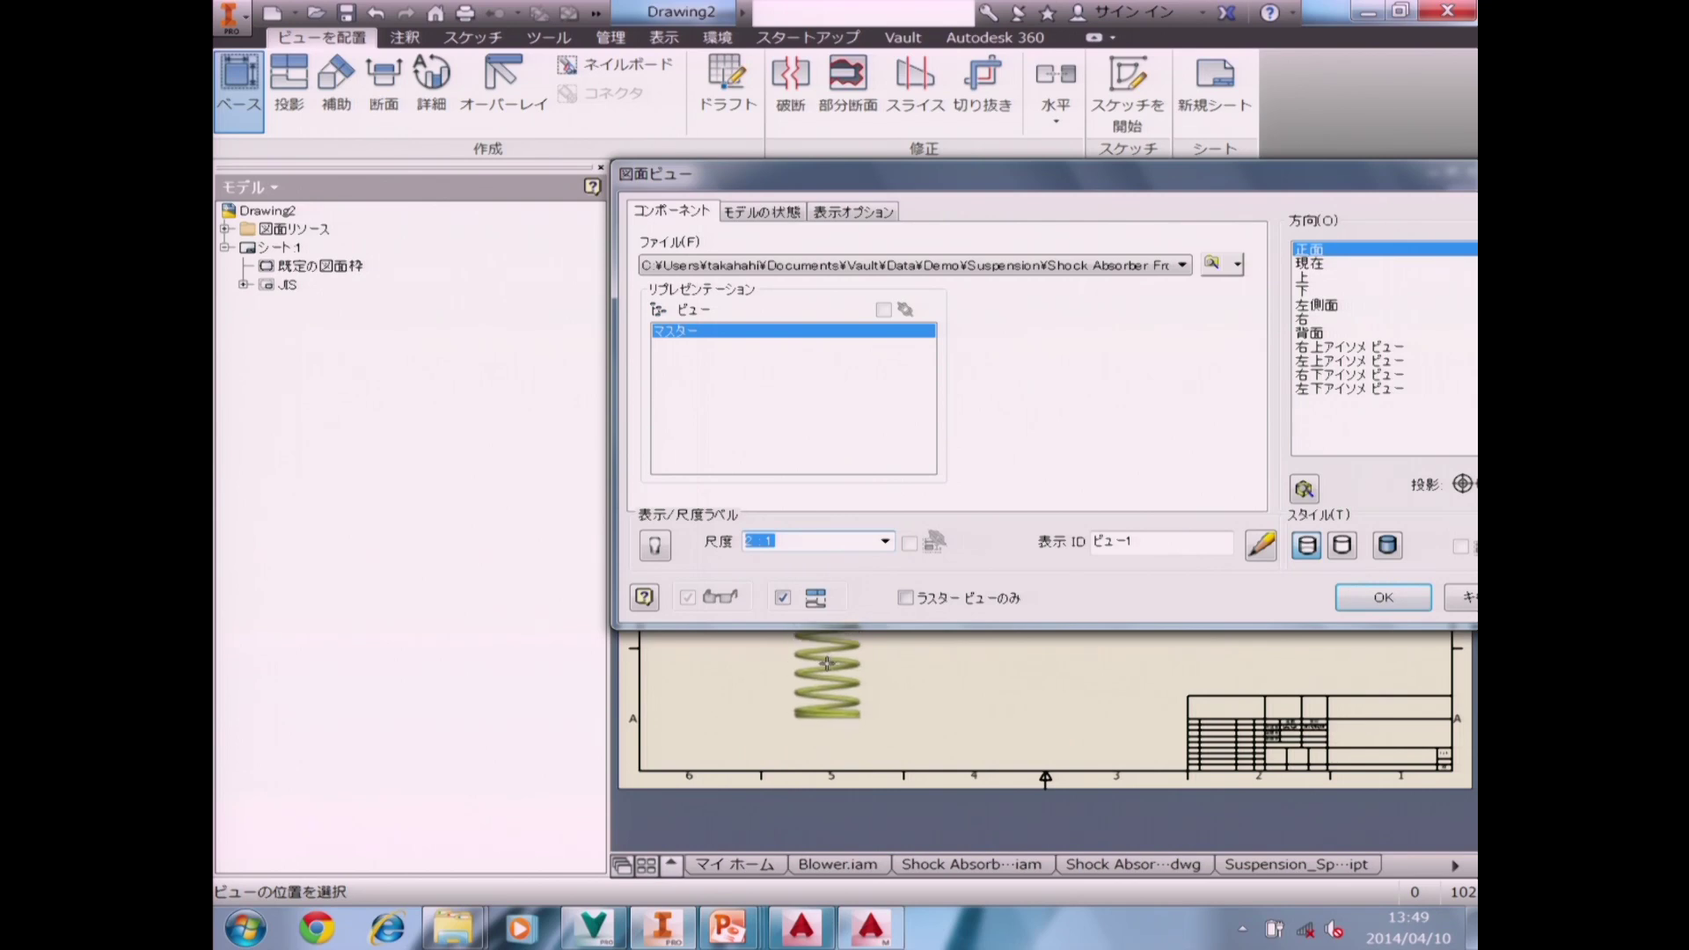
click(827, 664)
Project a view directly above the spring's base view and an isometric on the sheet's right half, and save the drawing as Suspension_Spring.dwg.
click(827, 450)
right_click(1148, 459)
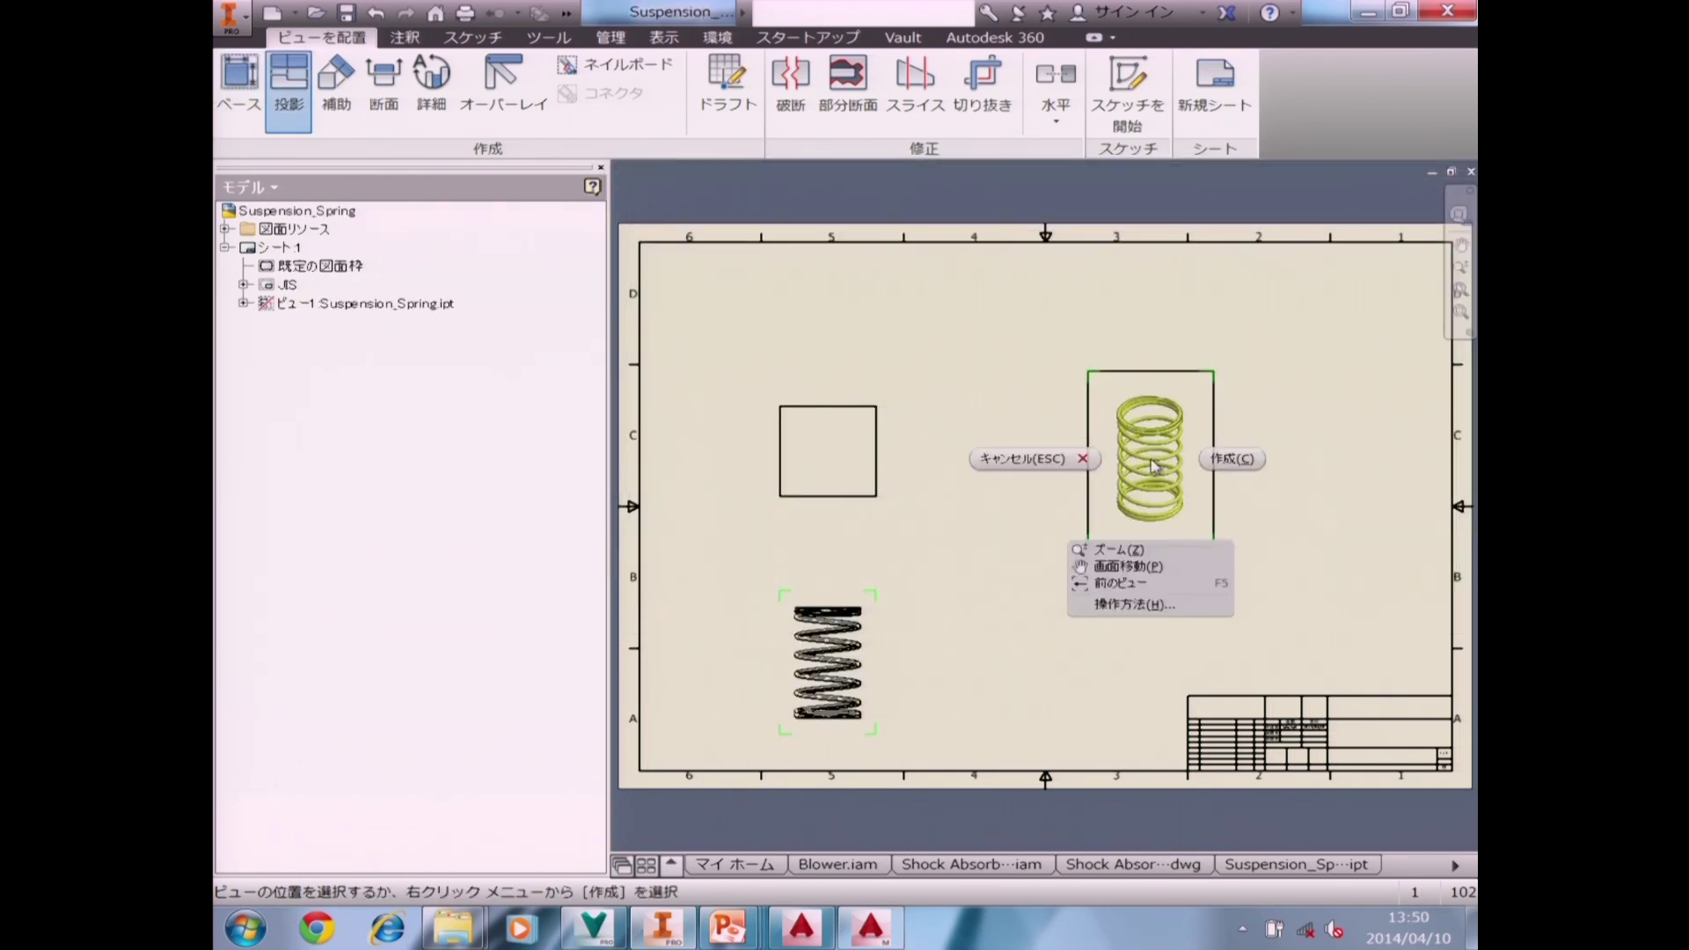
click(1223, 458)
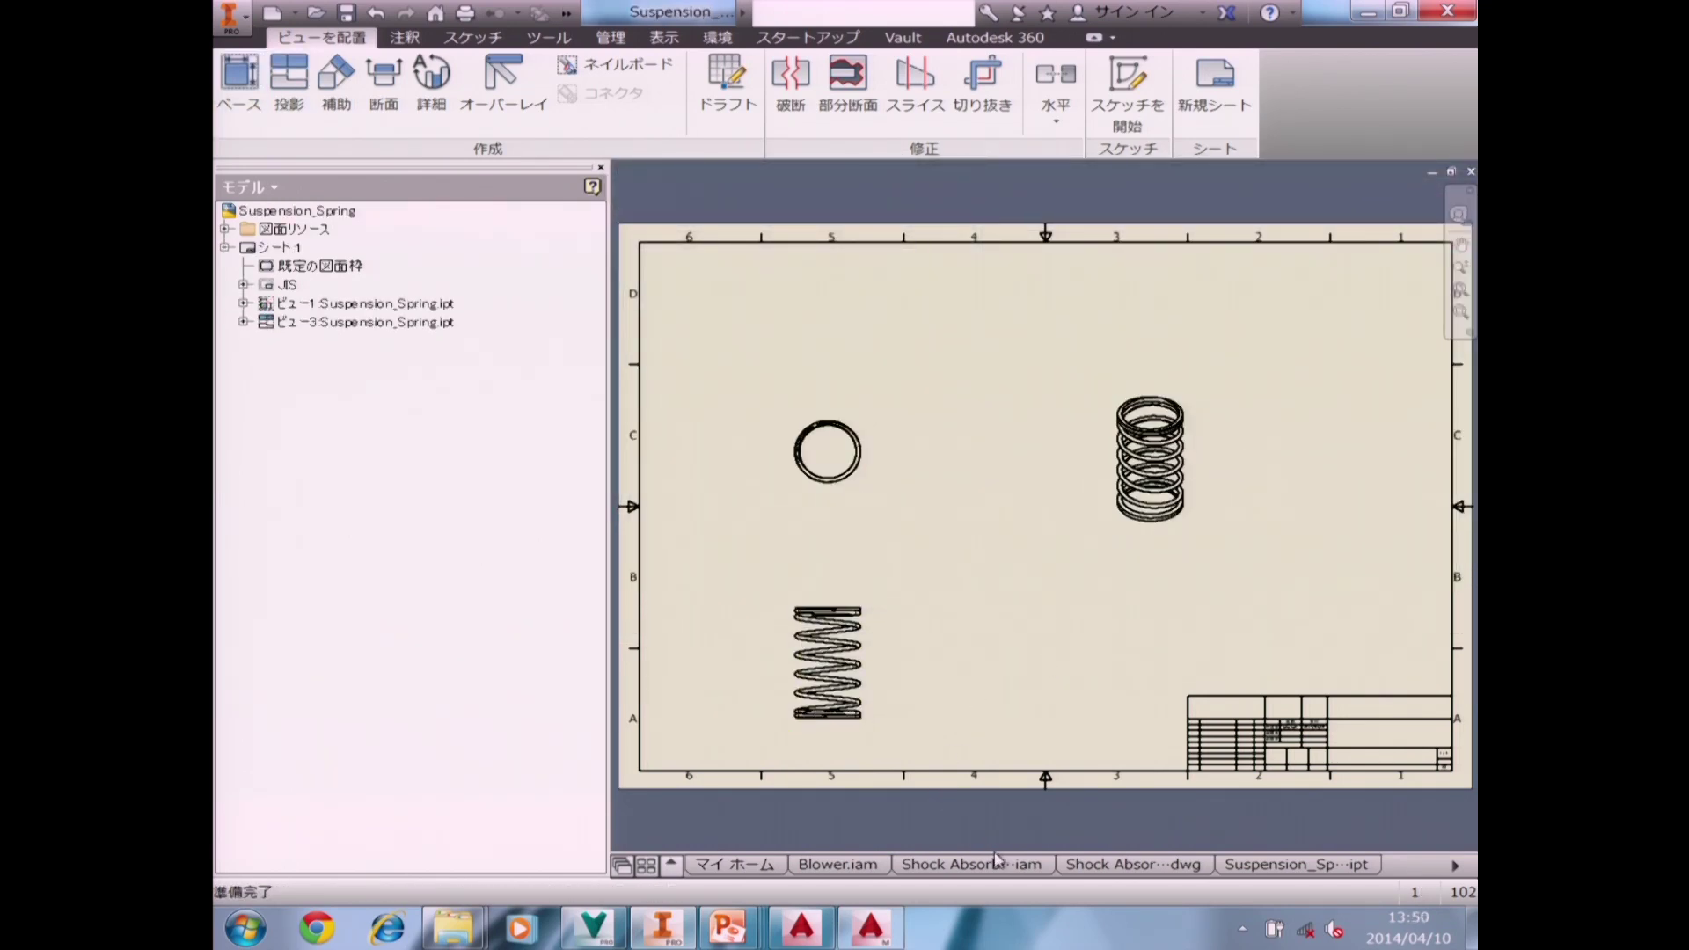
click(347, 13)
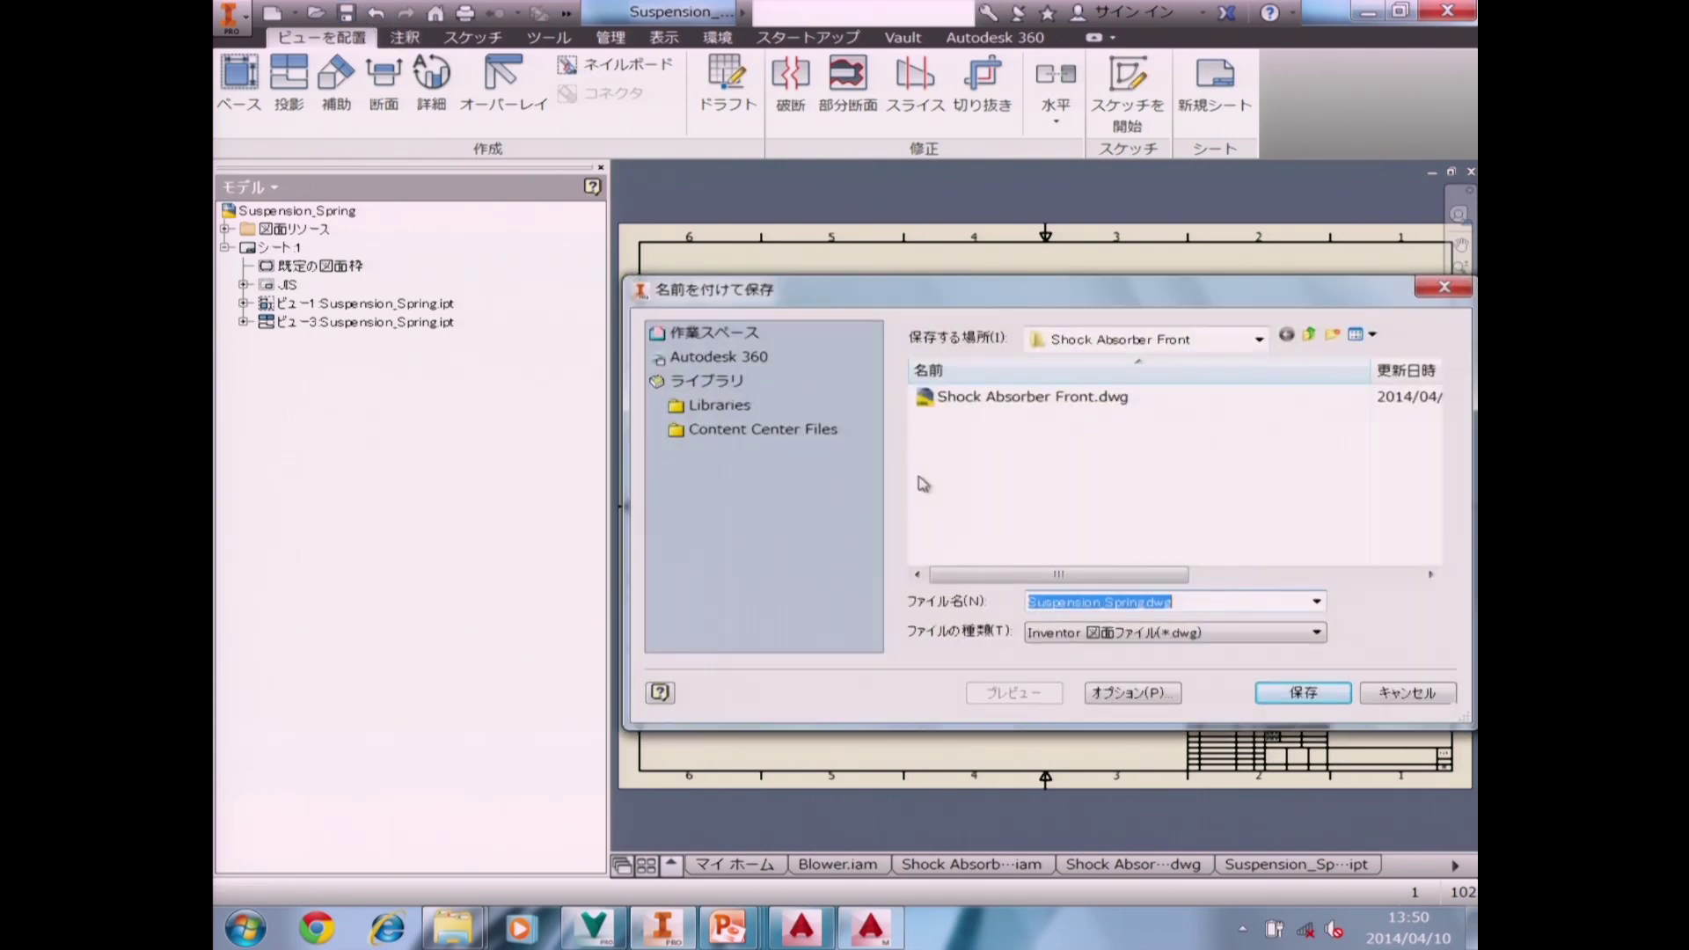
click(1302, 693)
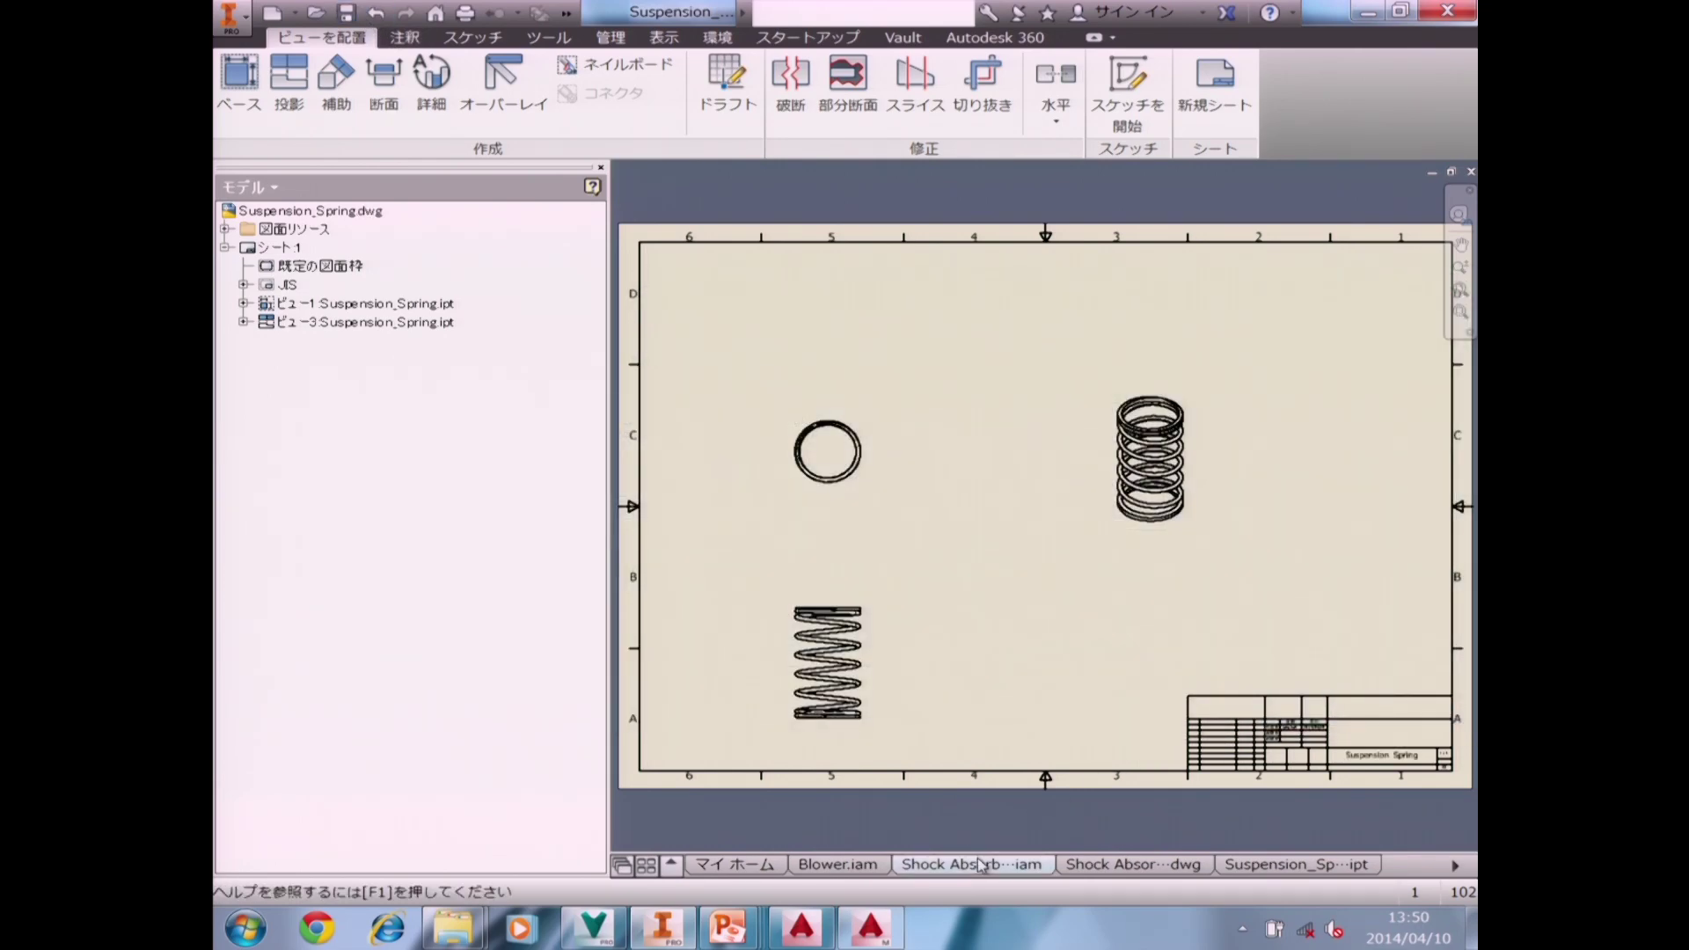
Start a Vault check-in of Shock Absorber Front.iam from the assembly and scan for its related drawing files to include them.
click(978, 865)
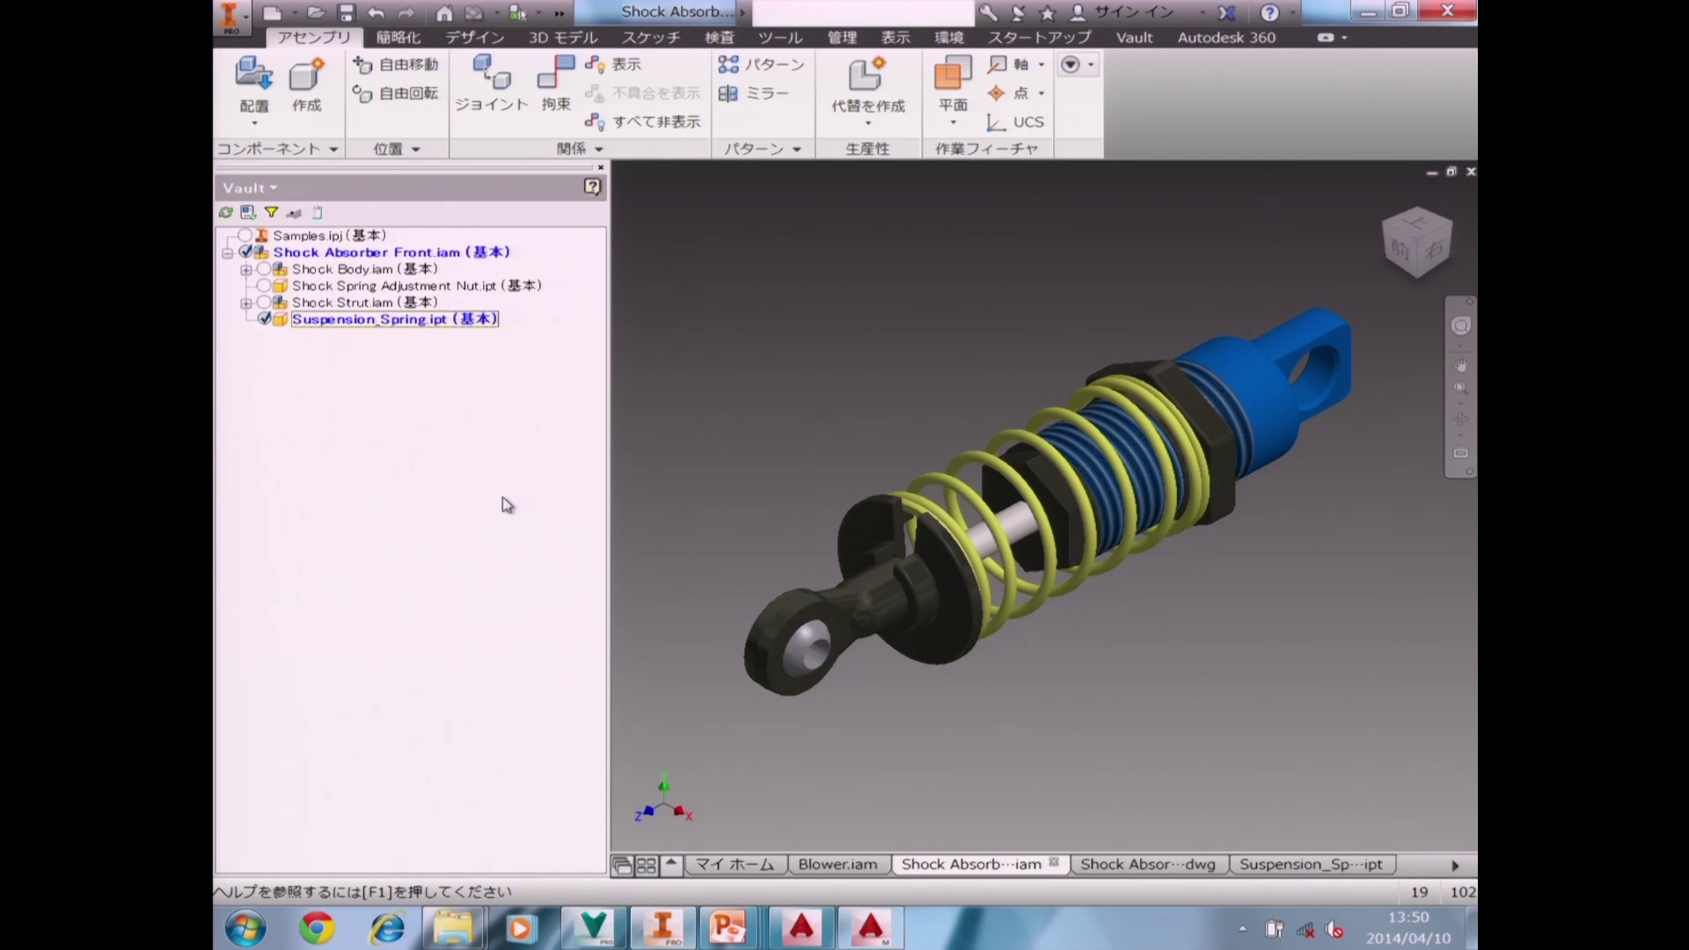
click(476, 255)
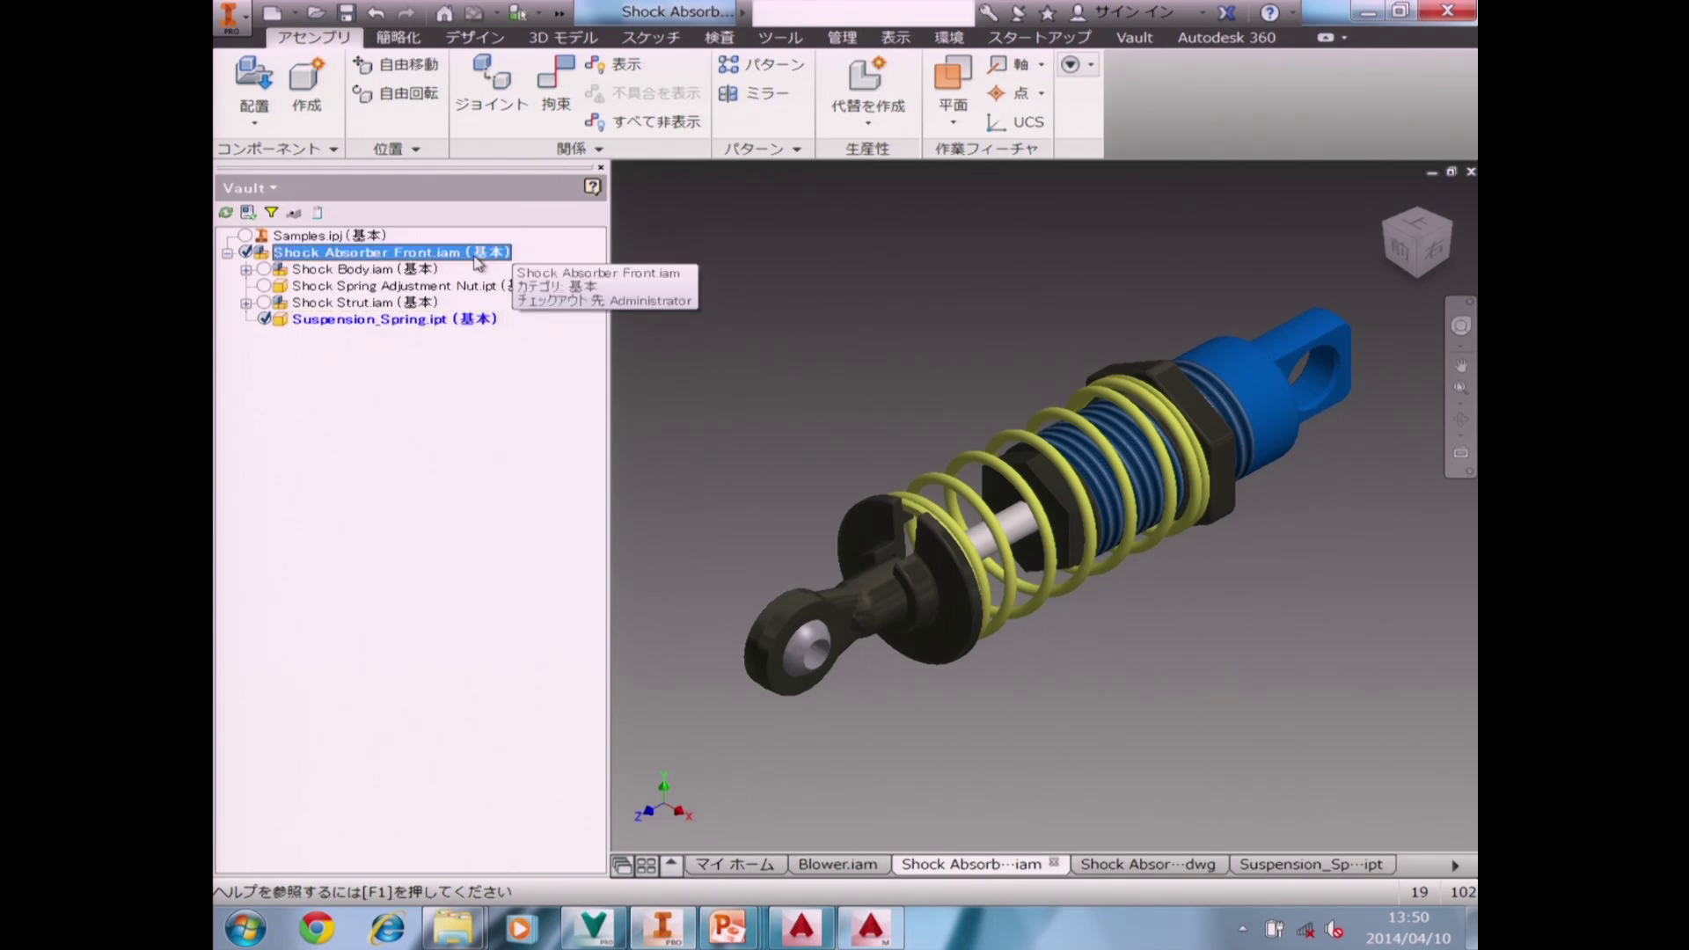
right_click(477, 261)
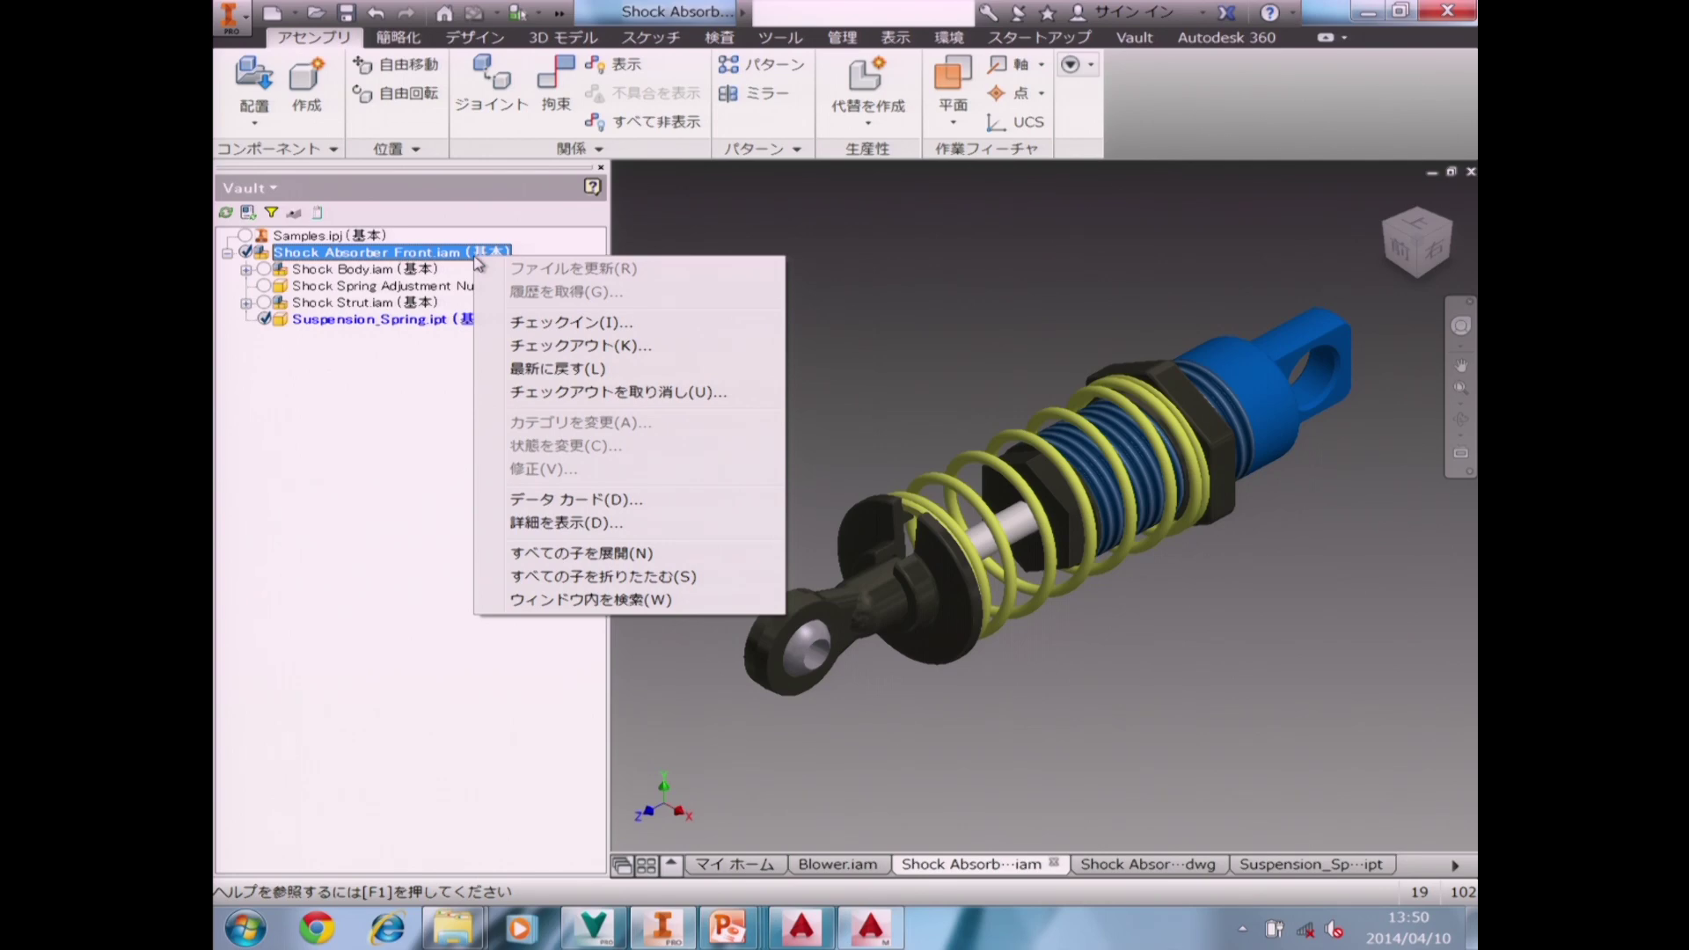
click(537, 324)
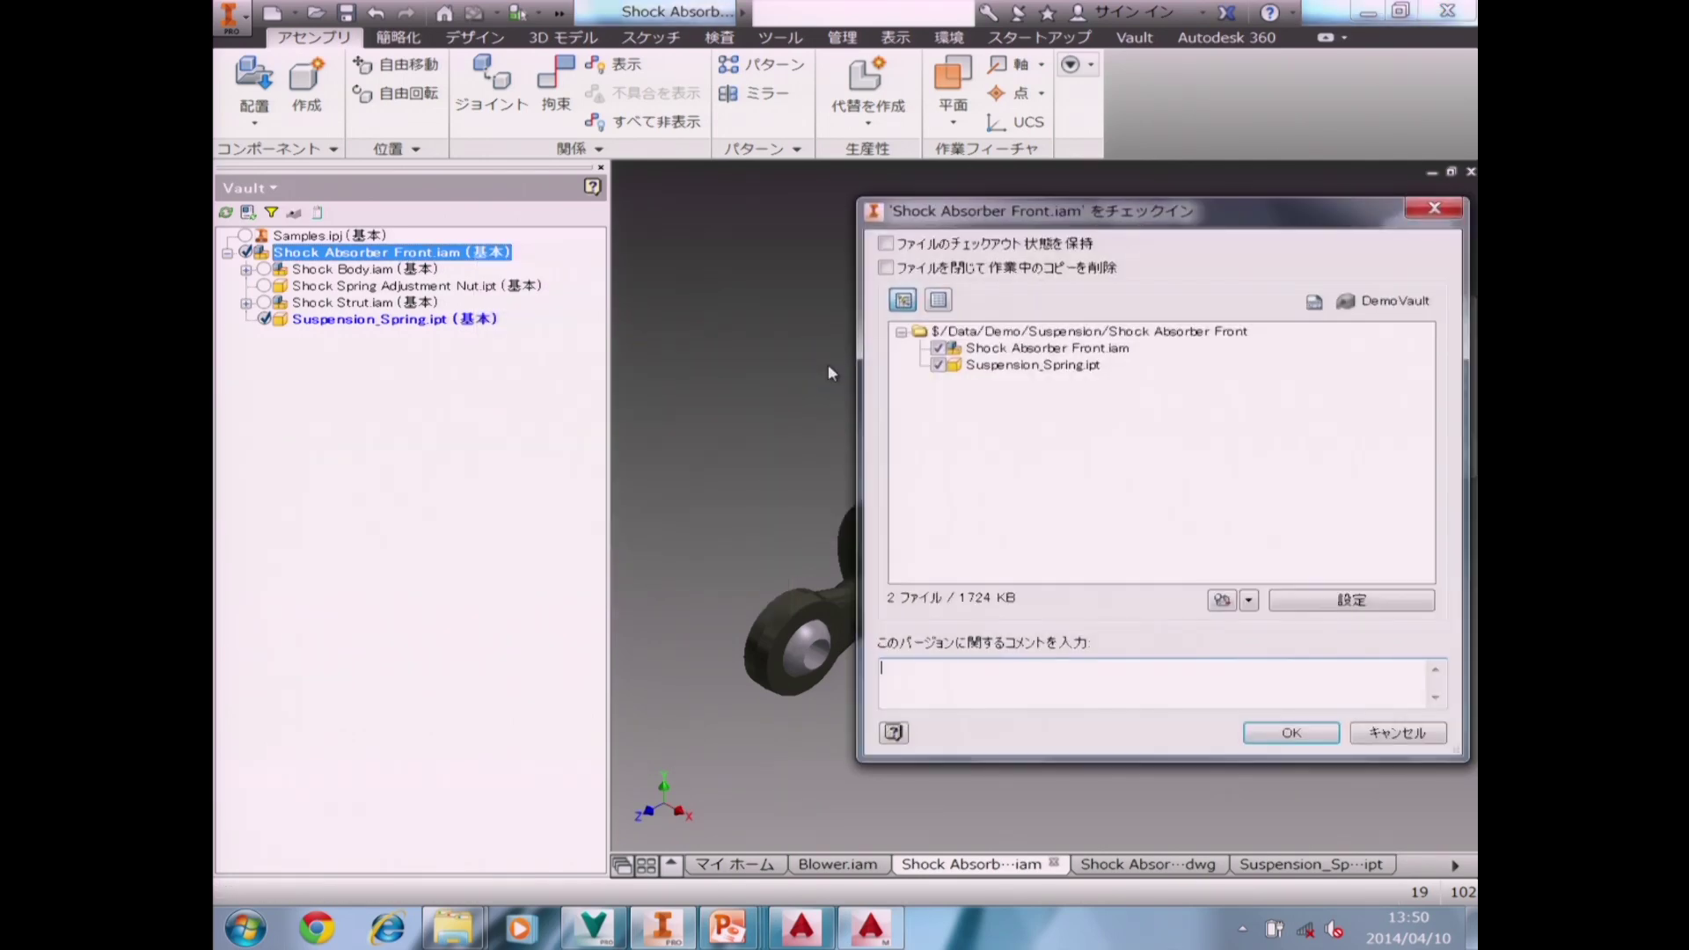
drag(1120, 205, 948, 203)
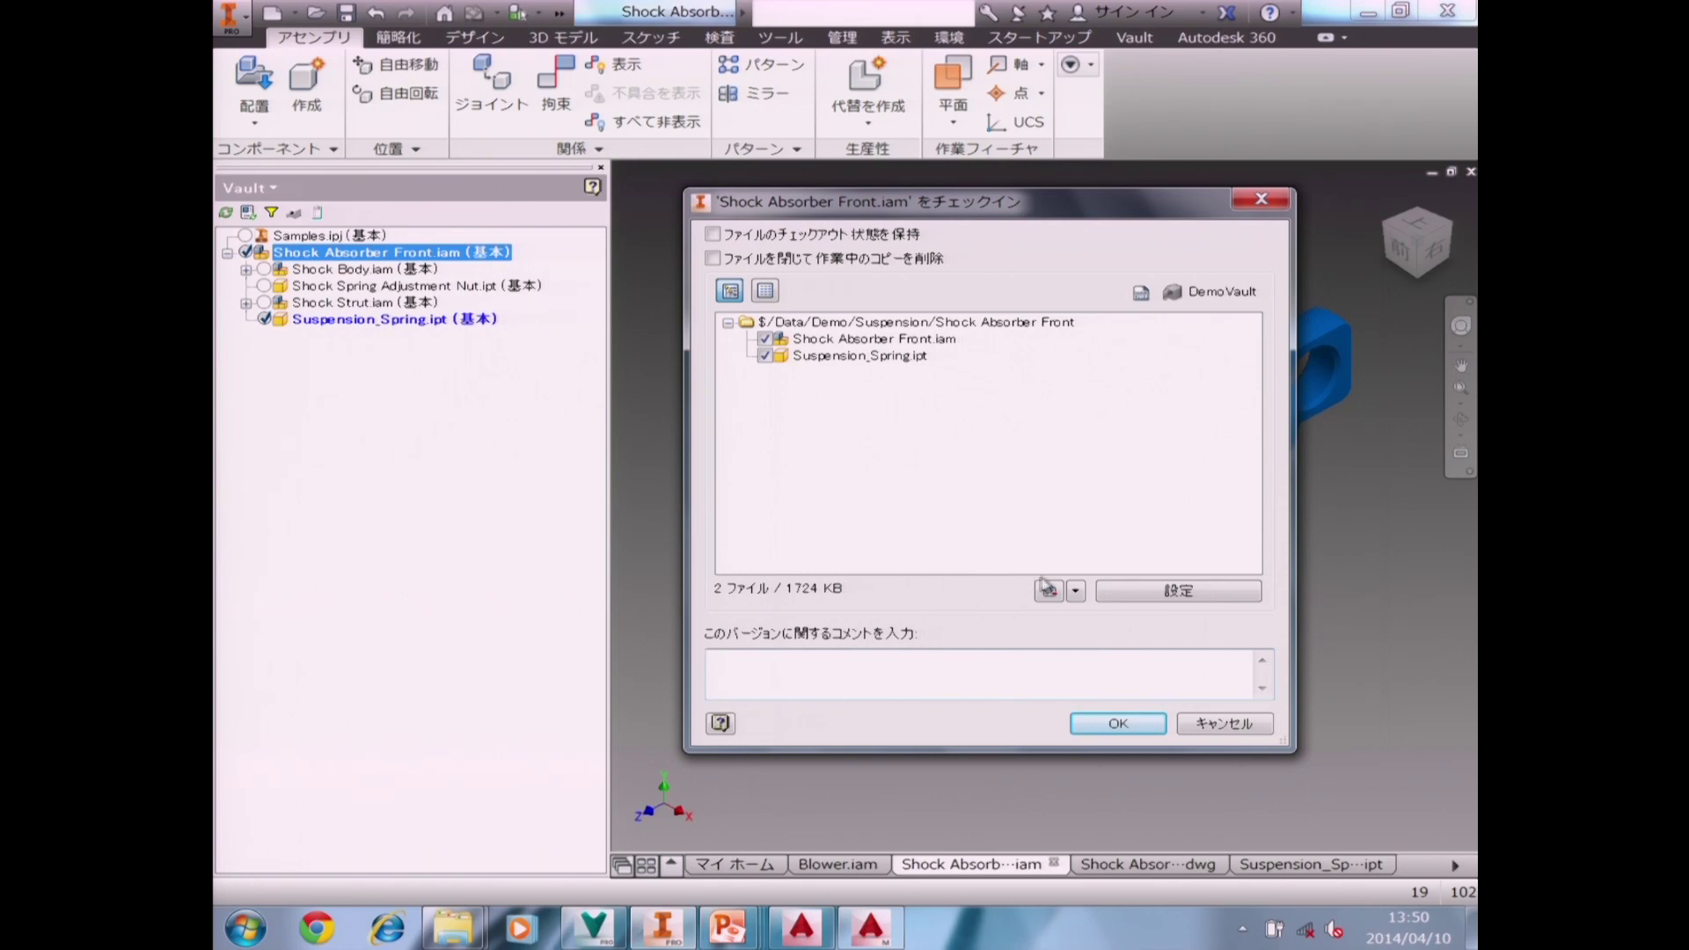
click(1076, 591)
click(1050, 592)
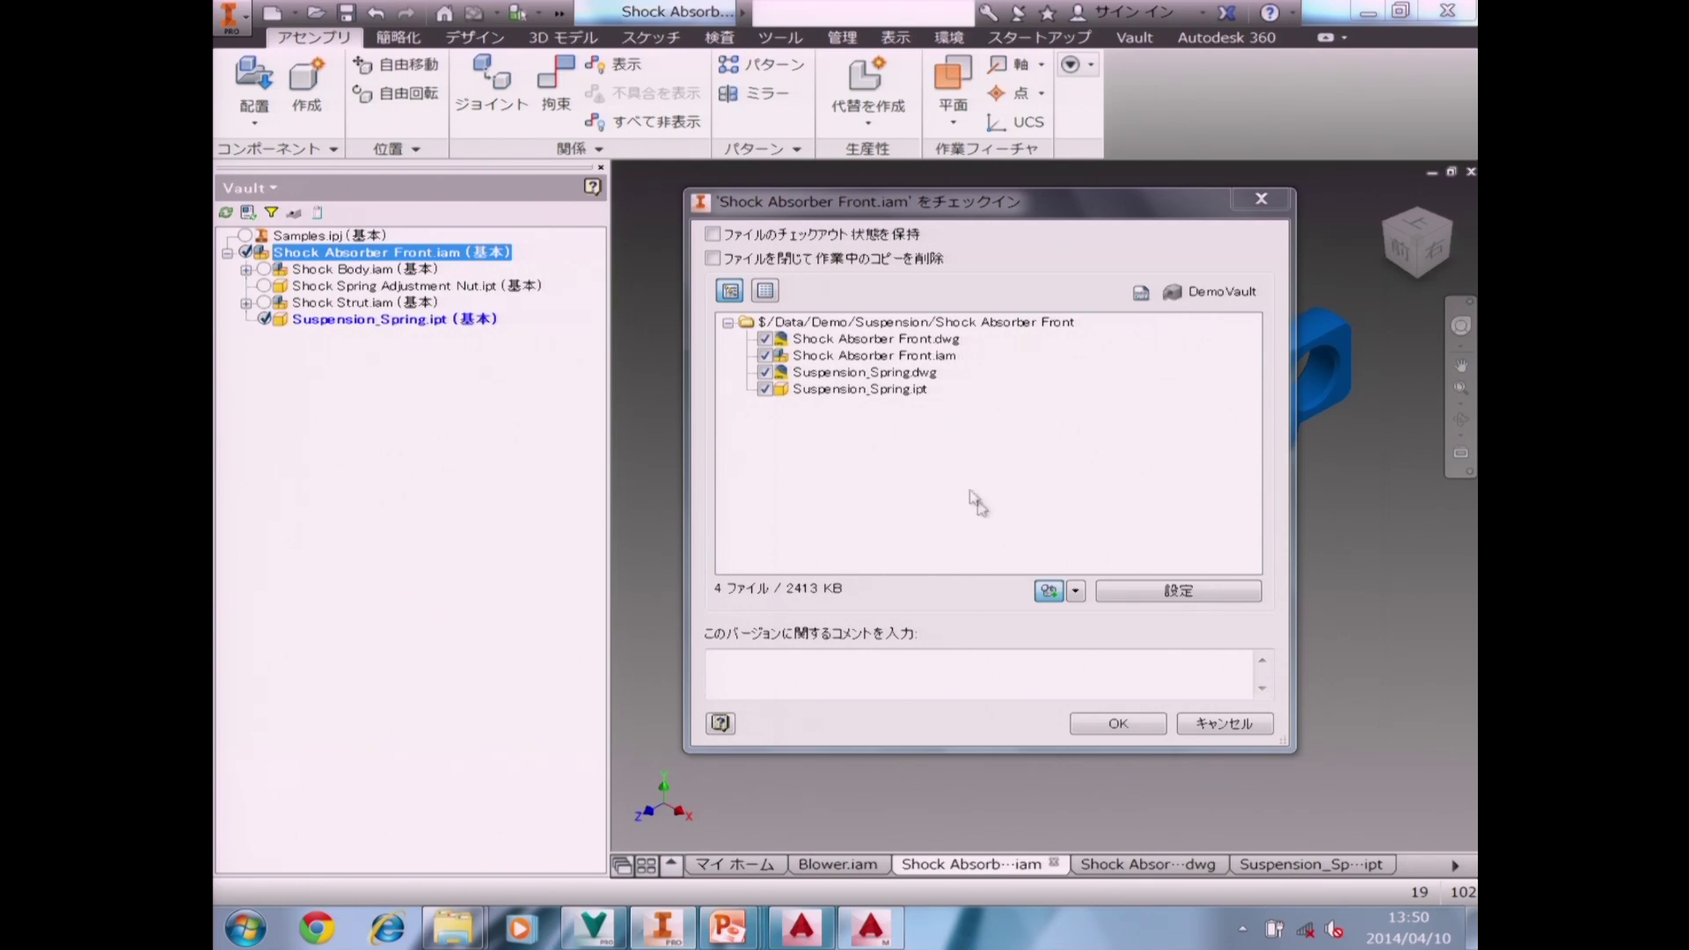
Review the scan settings, keeping the same file name and path as the model, and check in the assembly, spring and both drawings.
click(1075, 593)
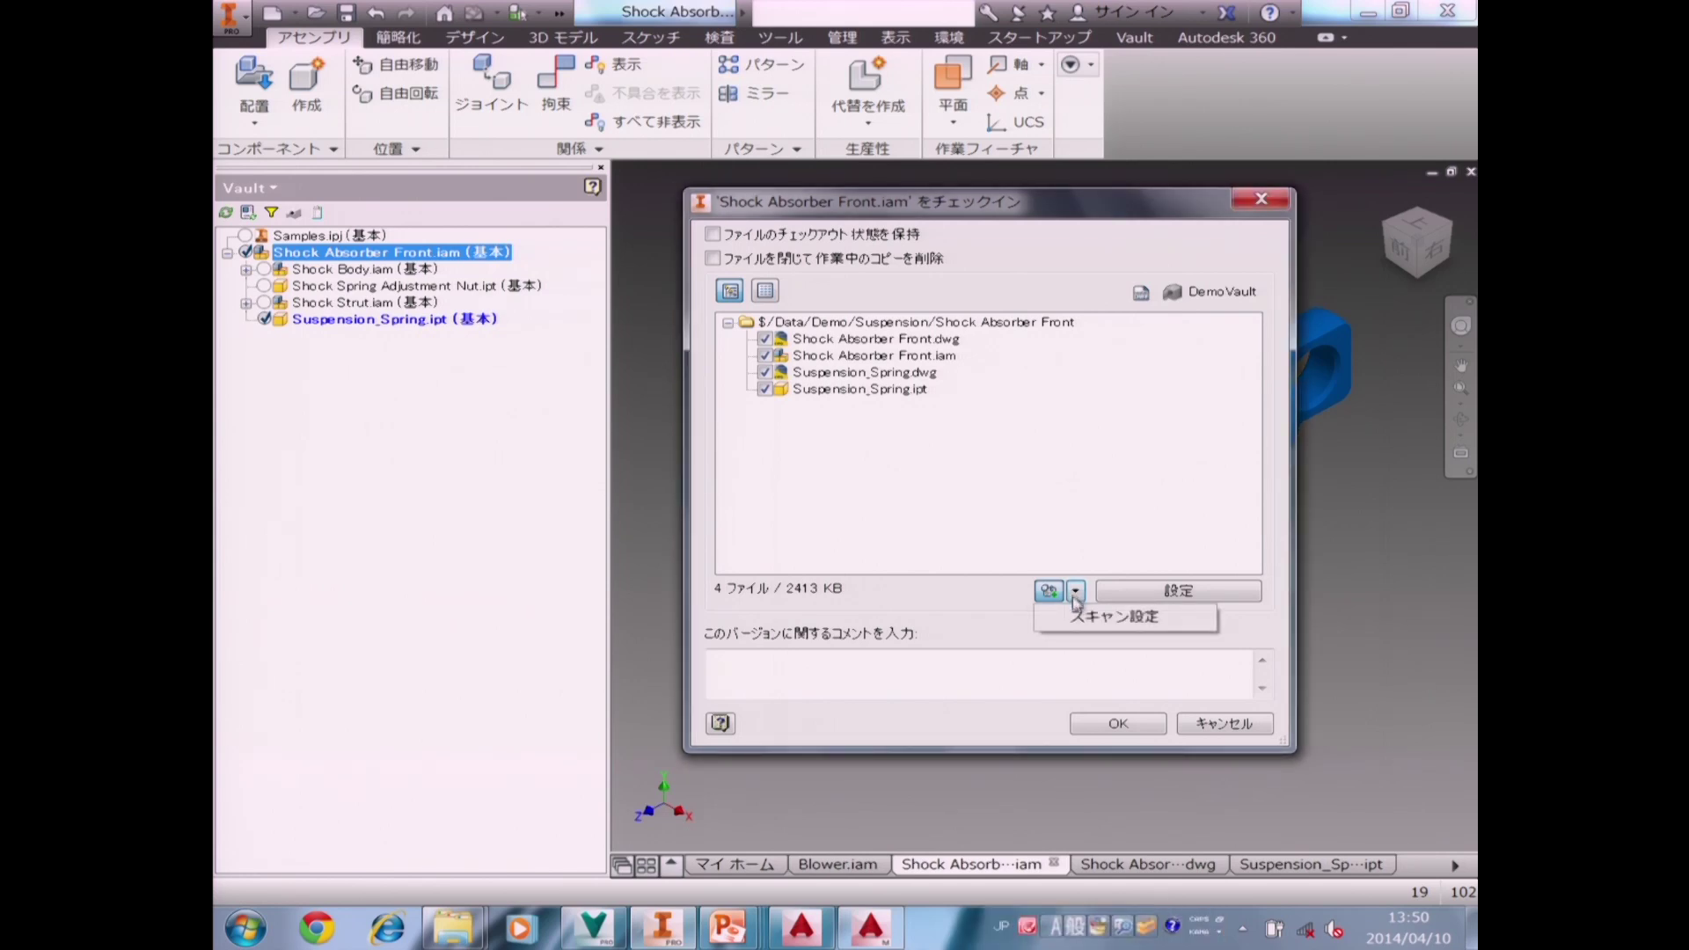
click(1081, 614)
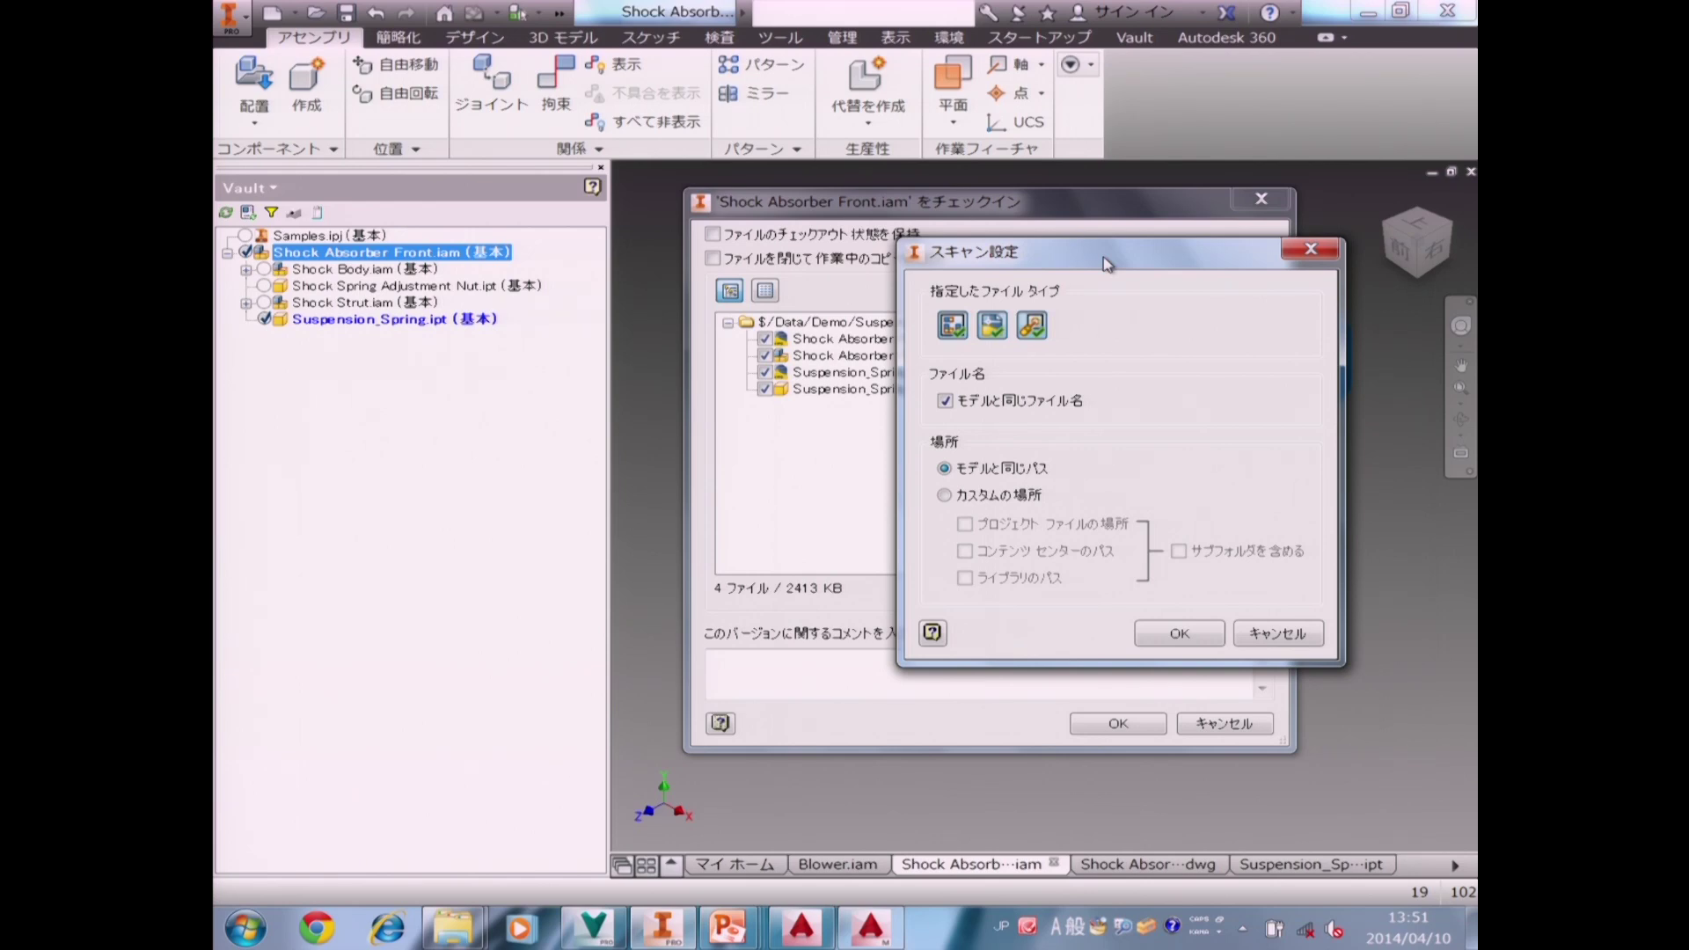
click(1181, 633)
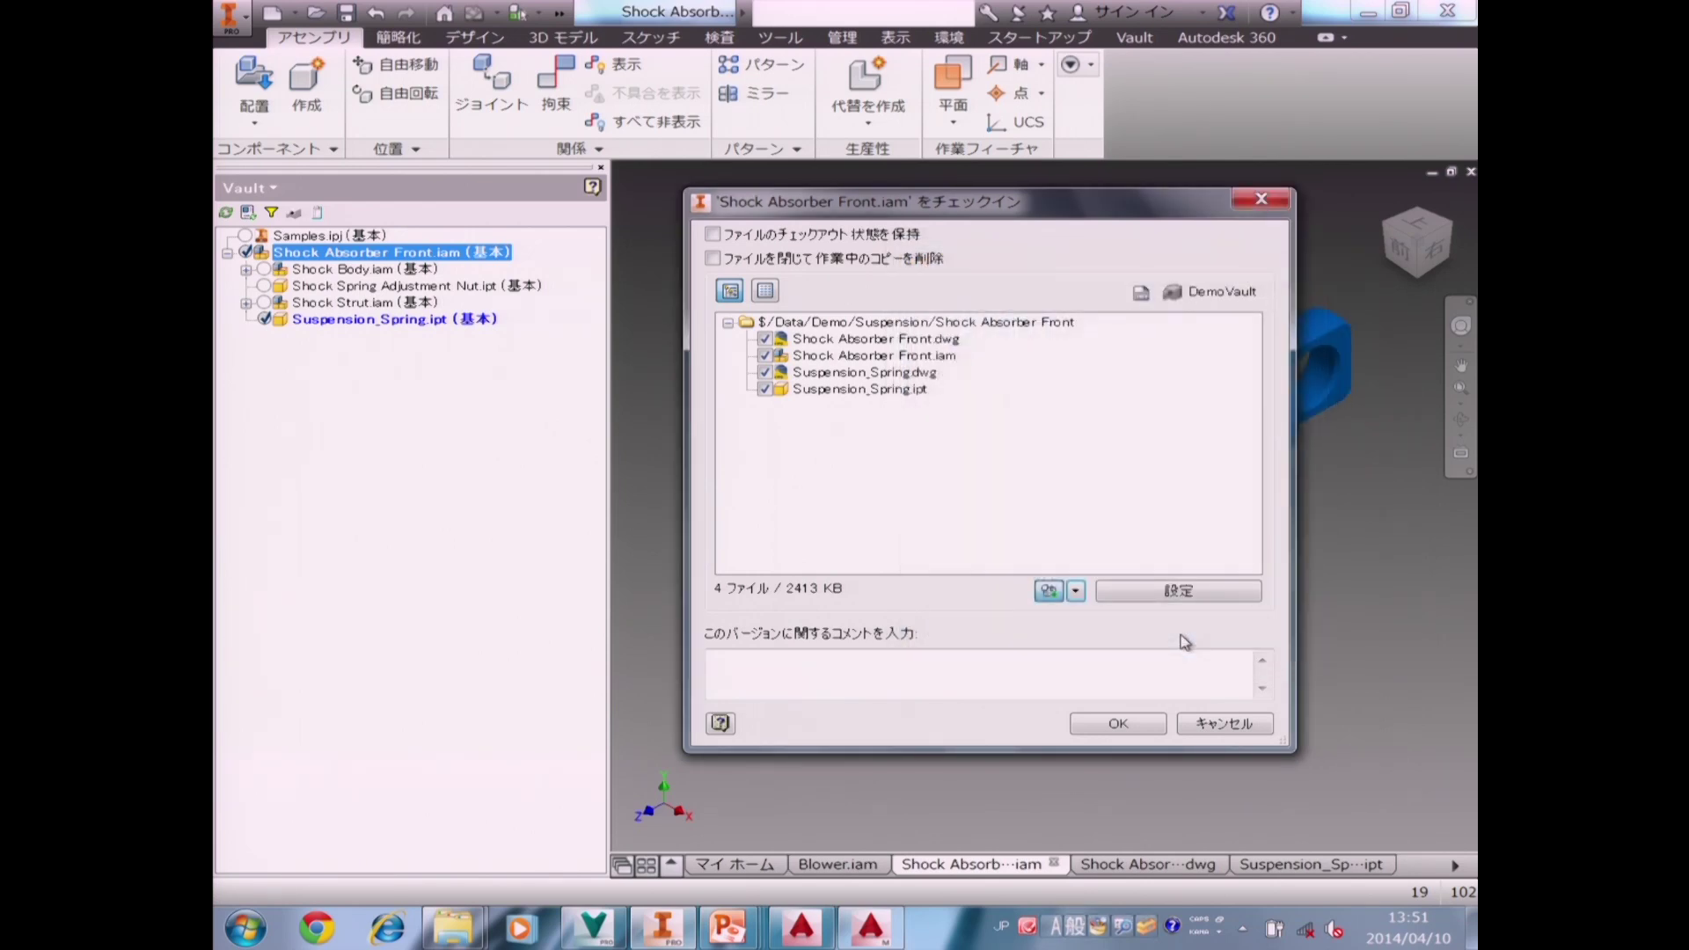
click(1115, 727)
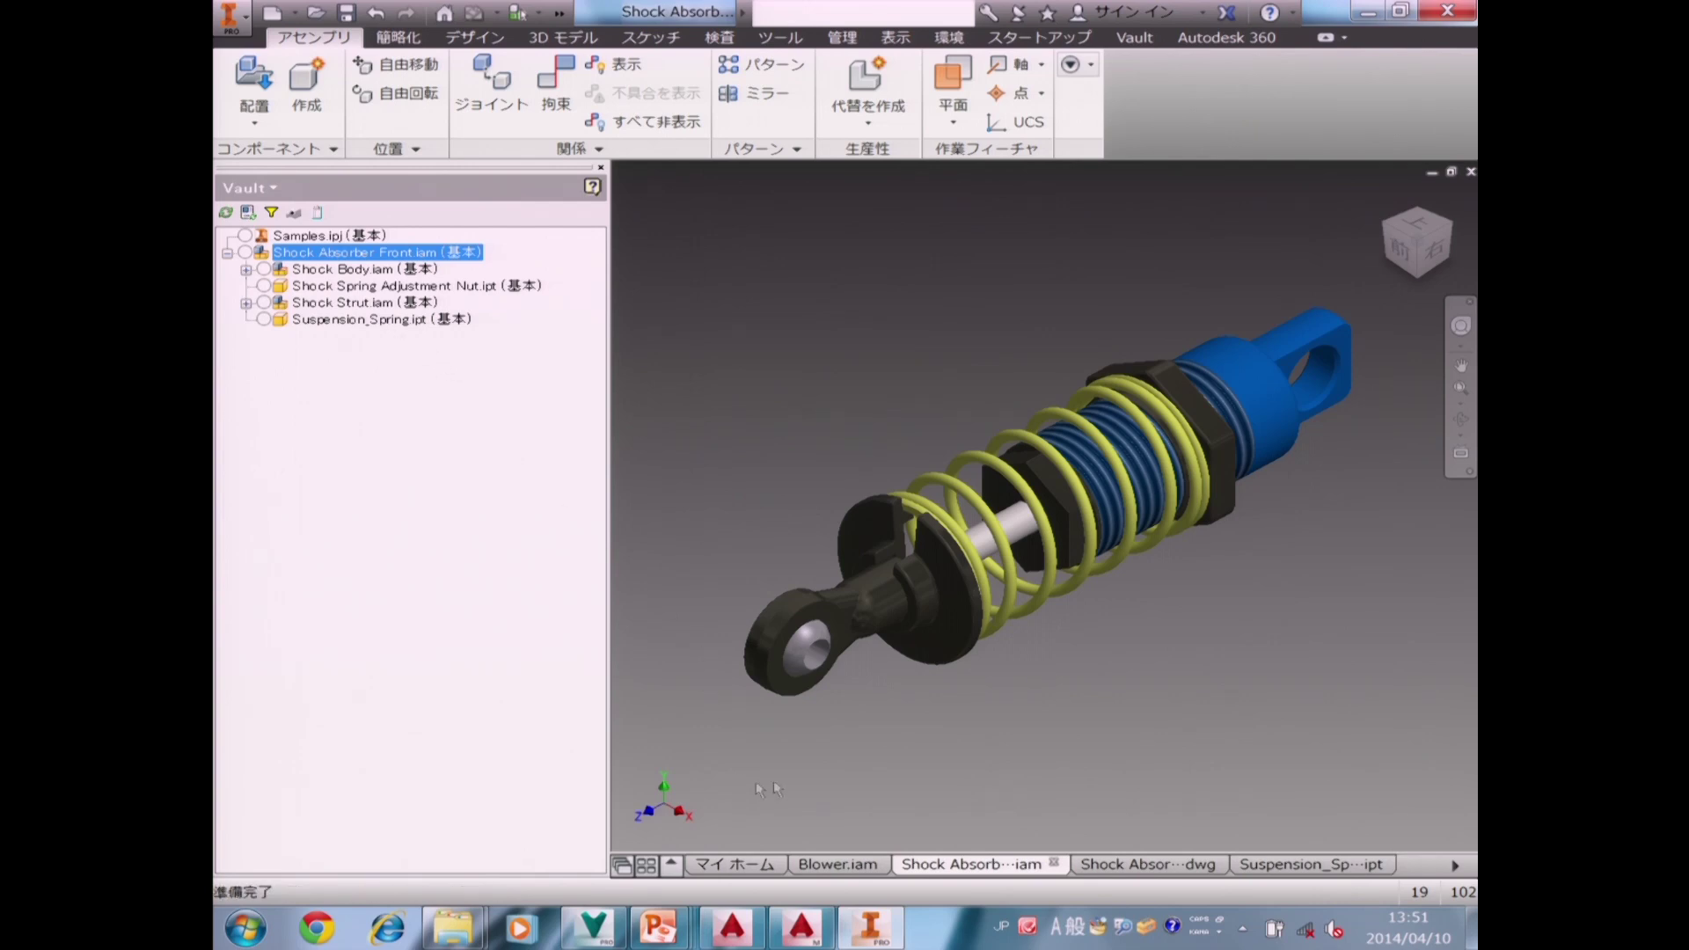
Switch to the Shock Absorber Front.dwg drawing and expand its file structure in the Vault browser to examine the files' status and categories.
click(1129, 860)
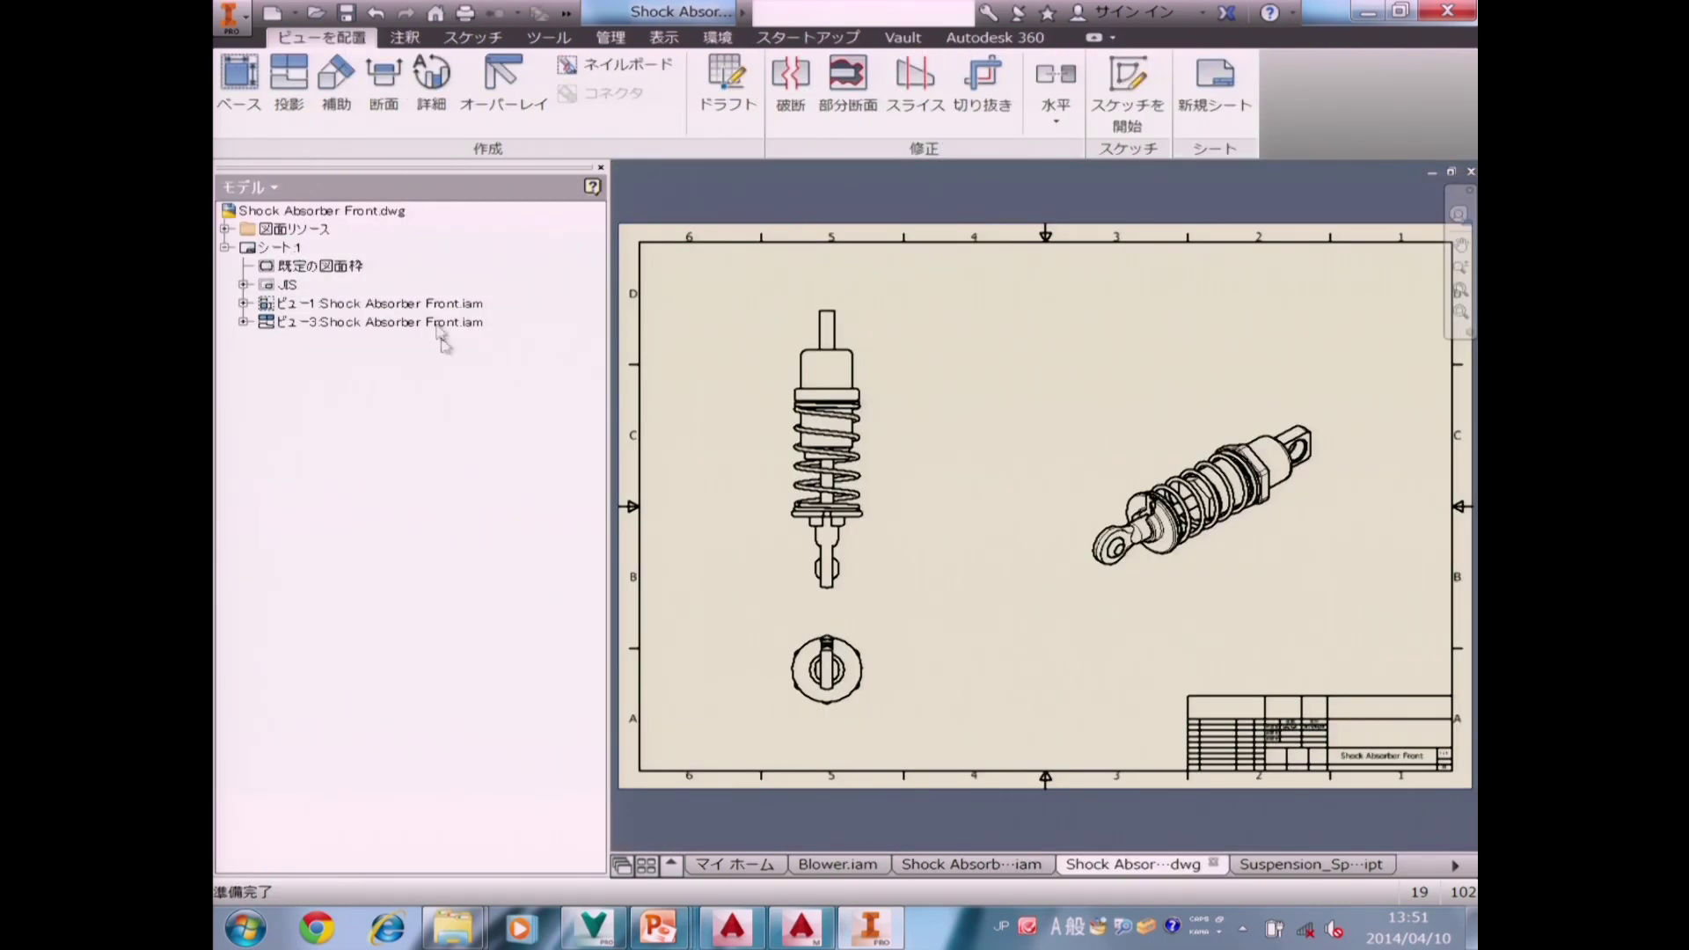
click(256, 187)
click(261, 241)
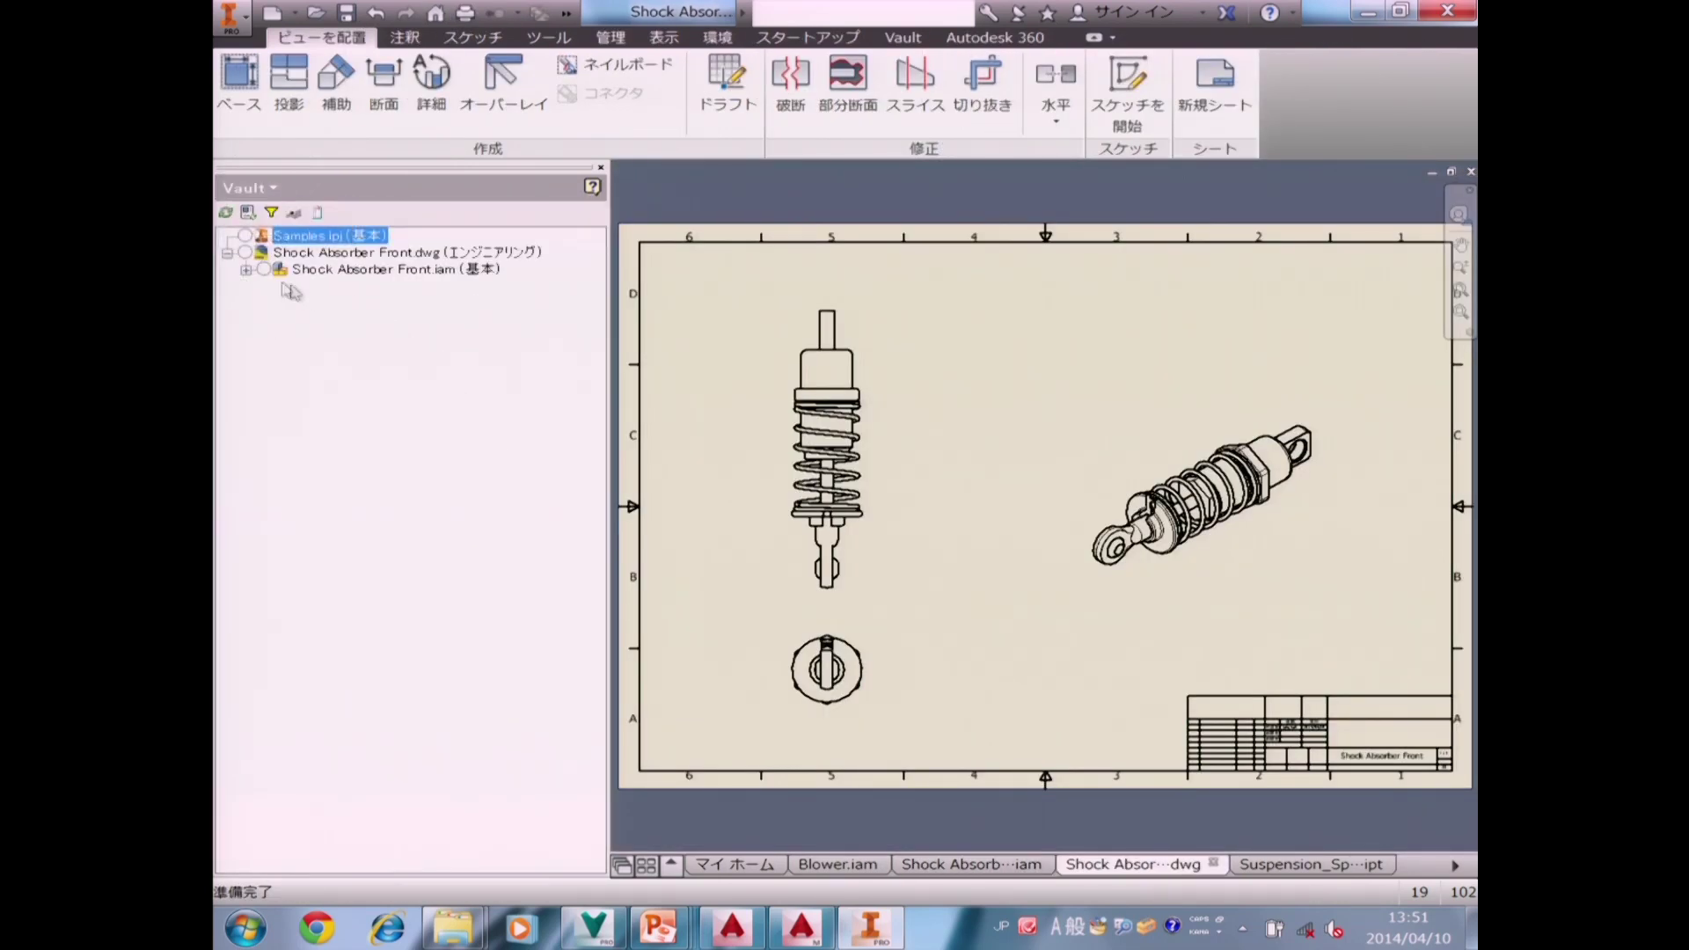
click(246, 269)
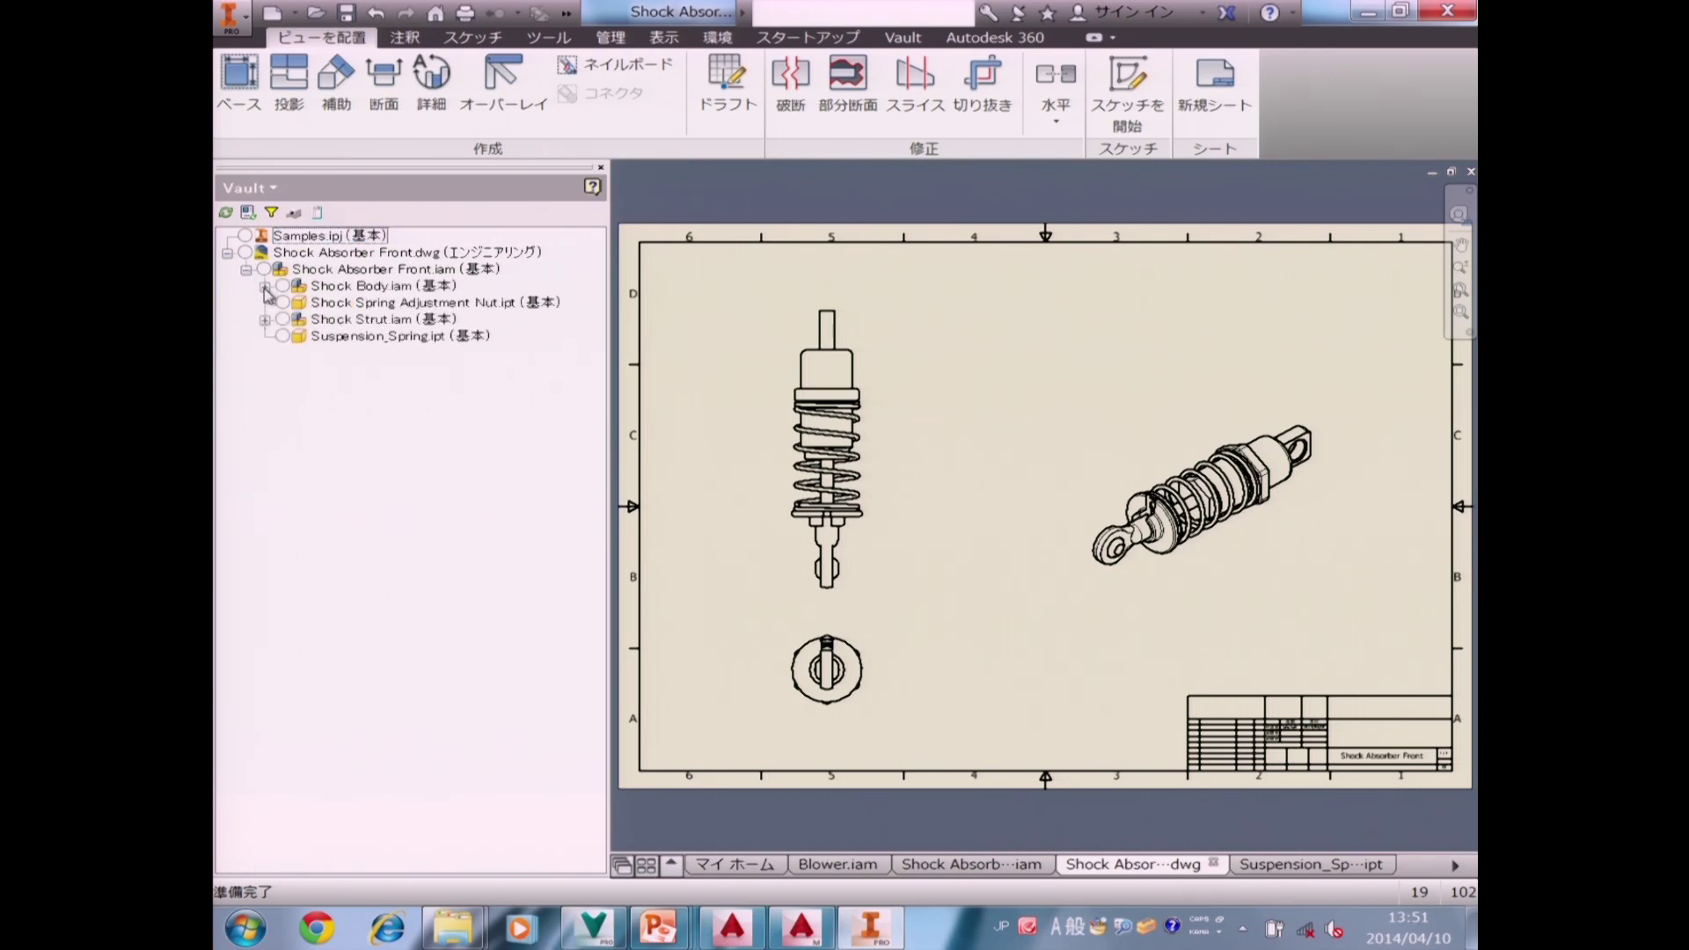
click(264, 286)
click(284, 319)
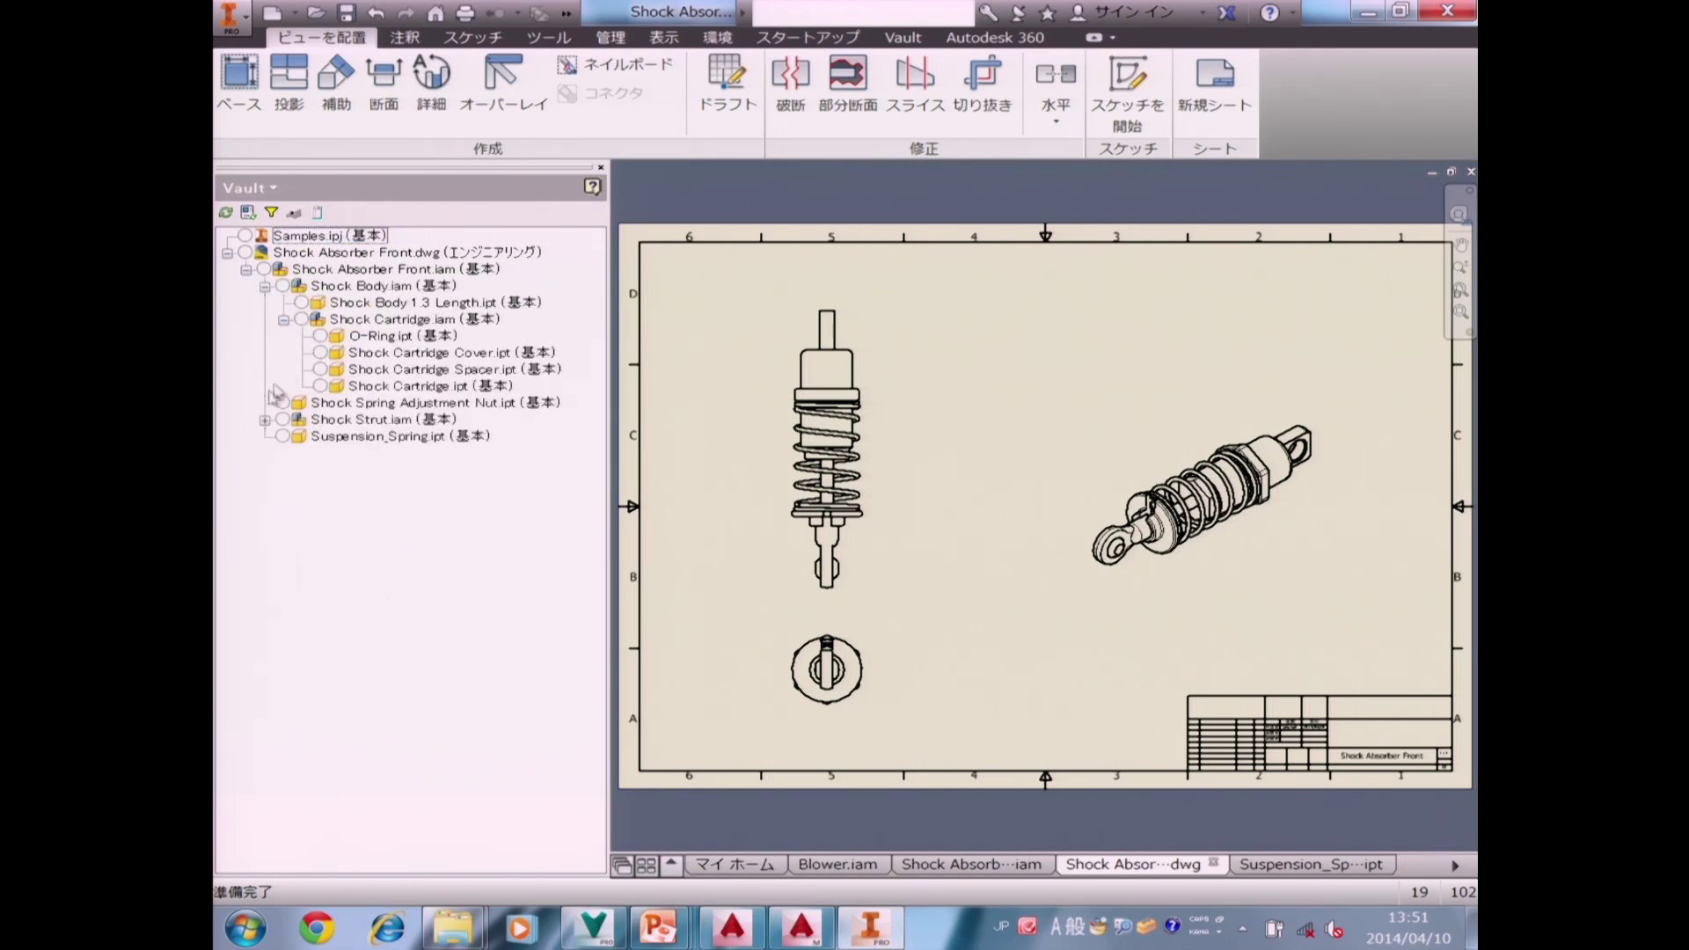
click(263, 421)
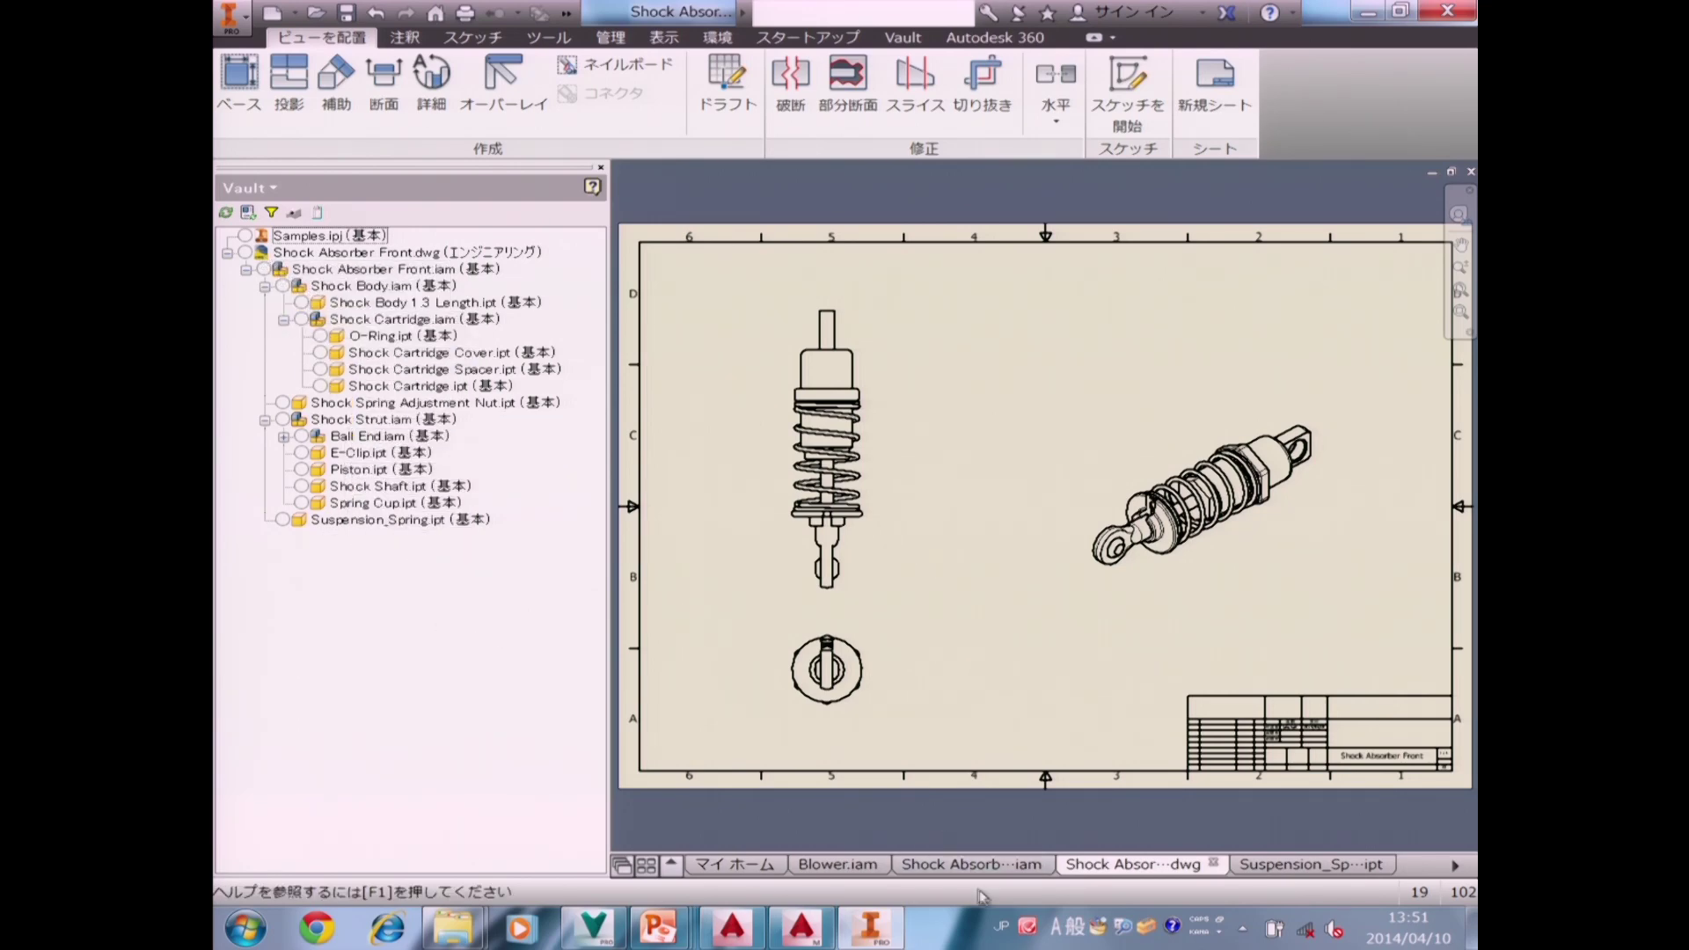
Return to the assembly, expand all its subassemblies in the Vault browser to examine the file categories, and show the Vault commands.
click(953, 869)
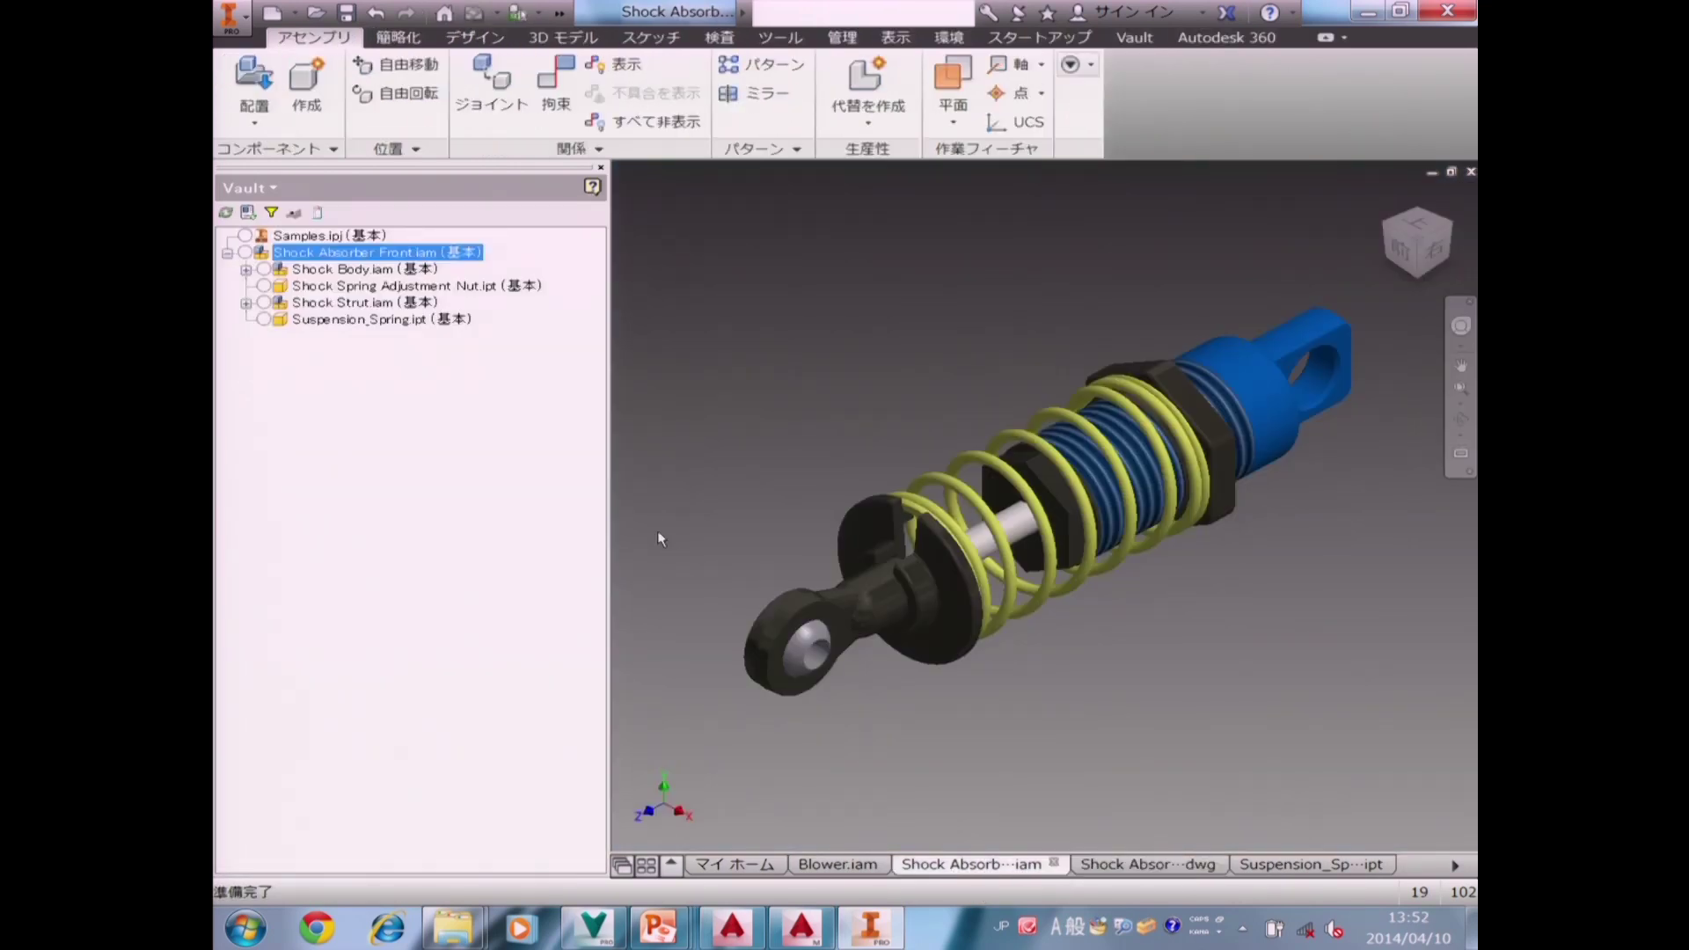
click(246, 270)
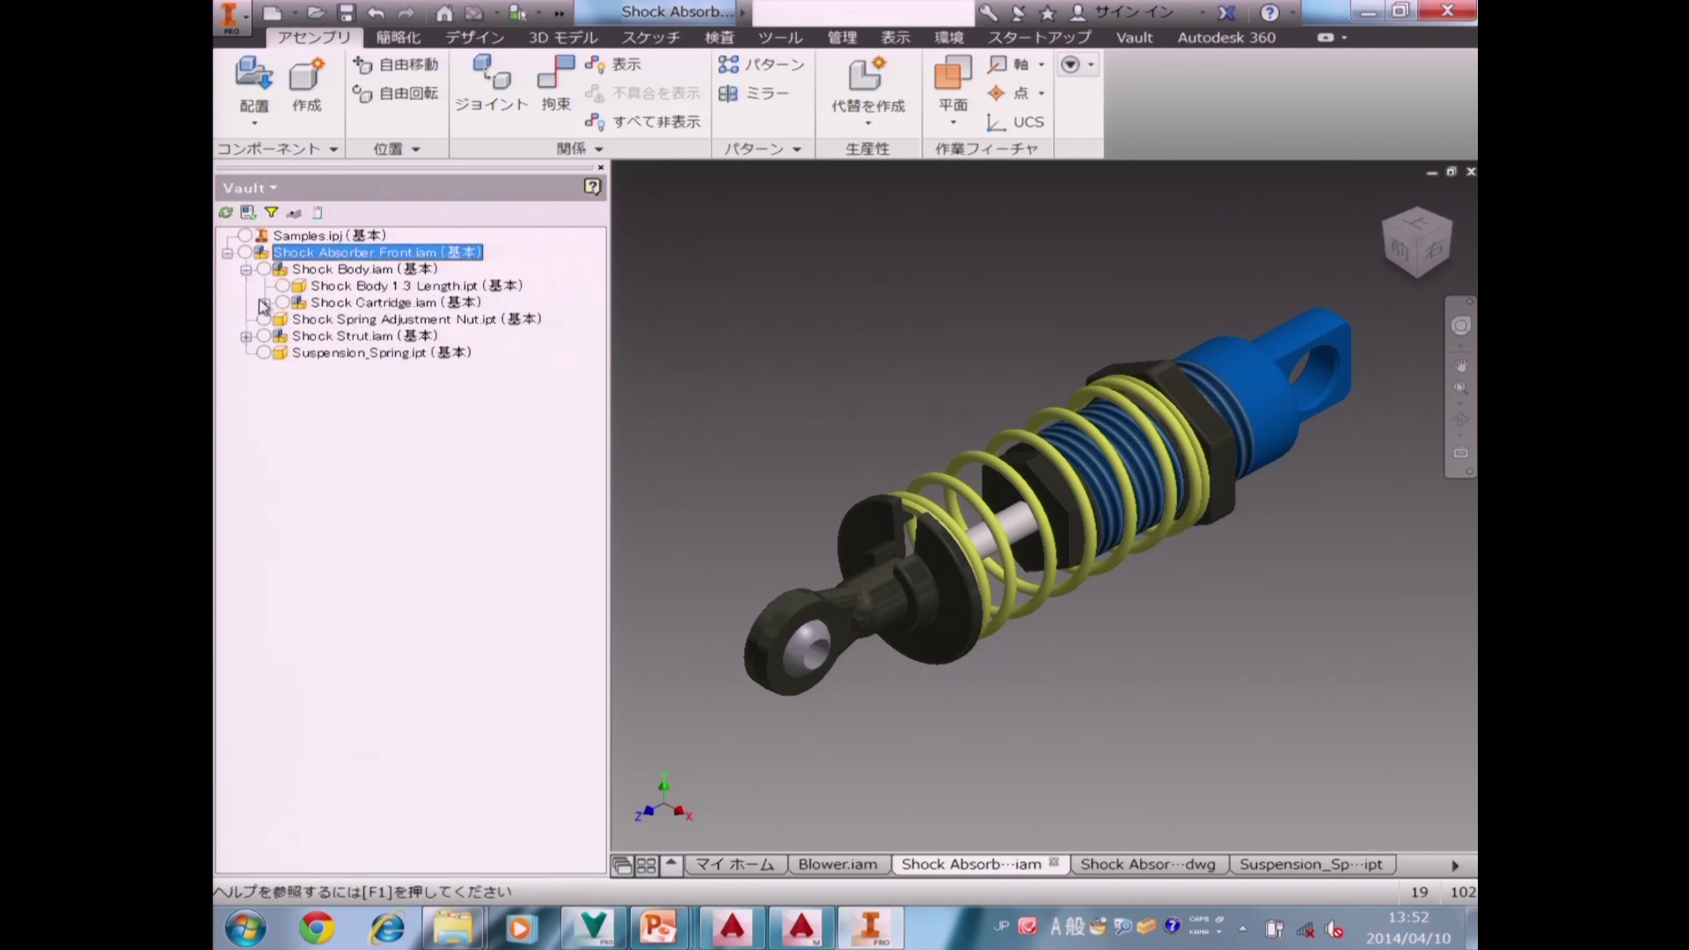
click(264, 302)
click(246, 403)
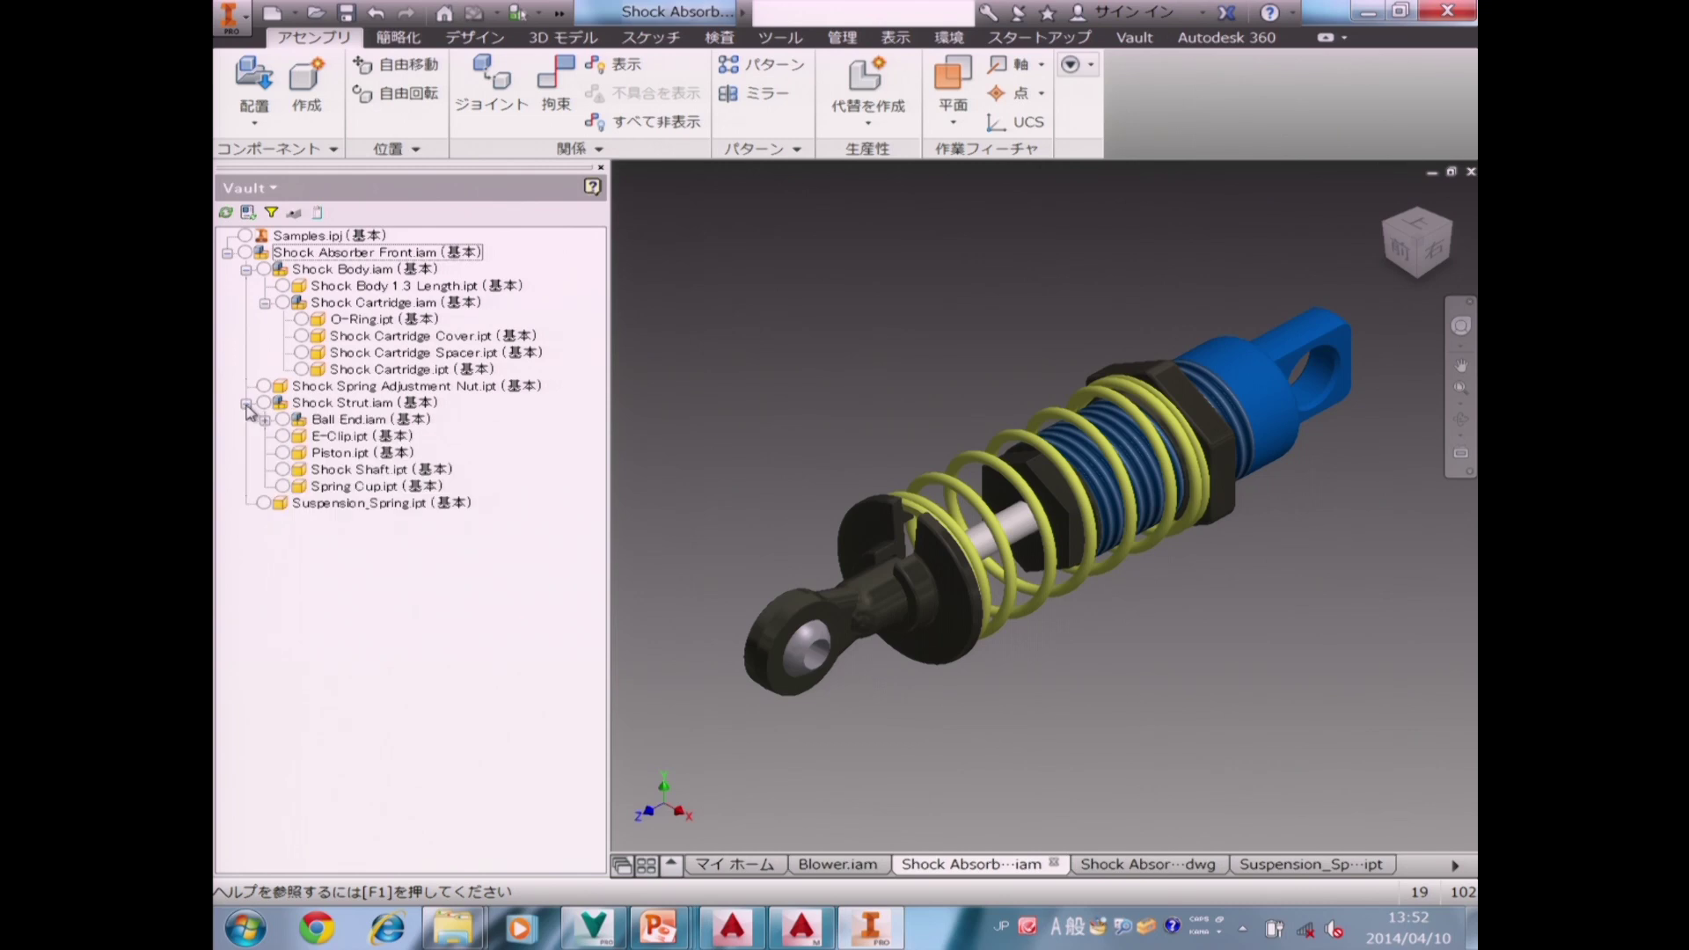
click(264, 420)
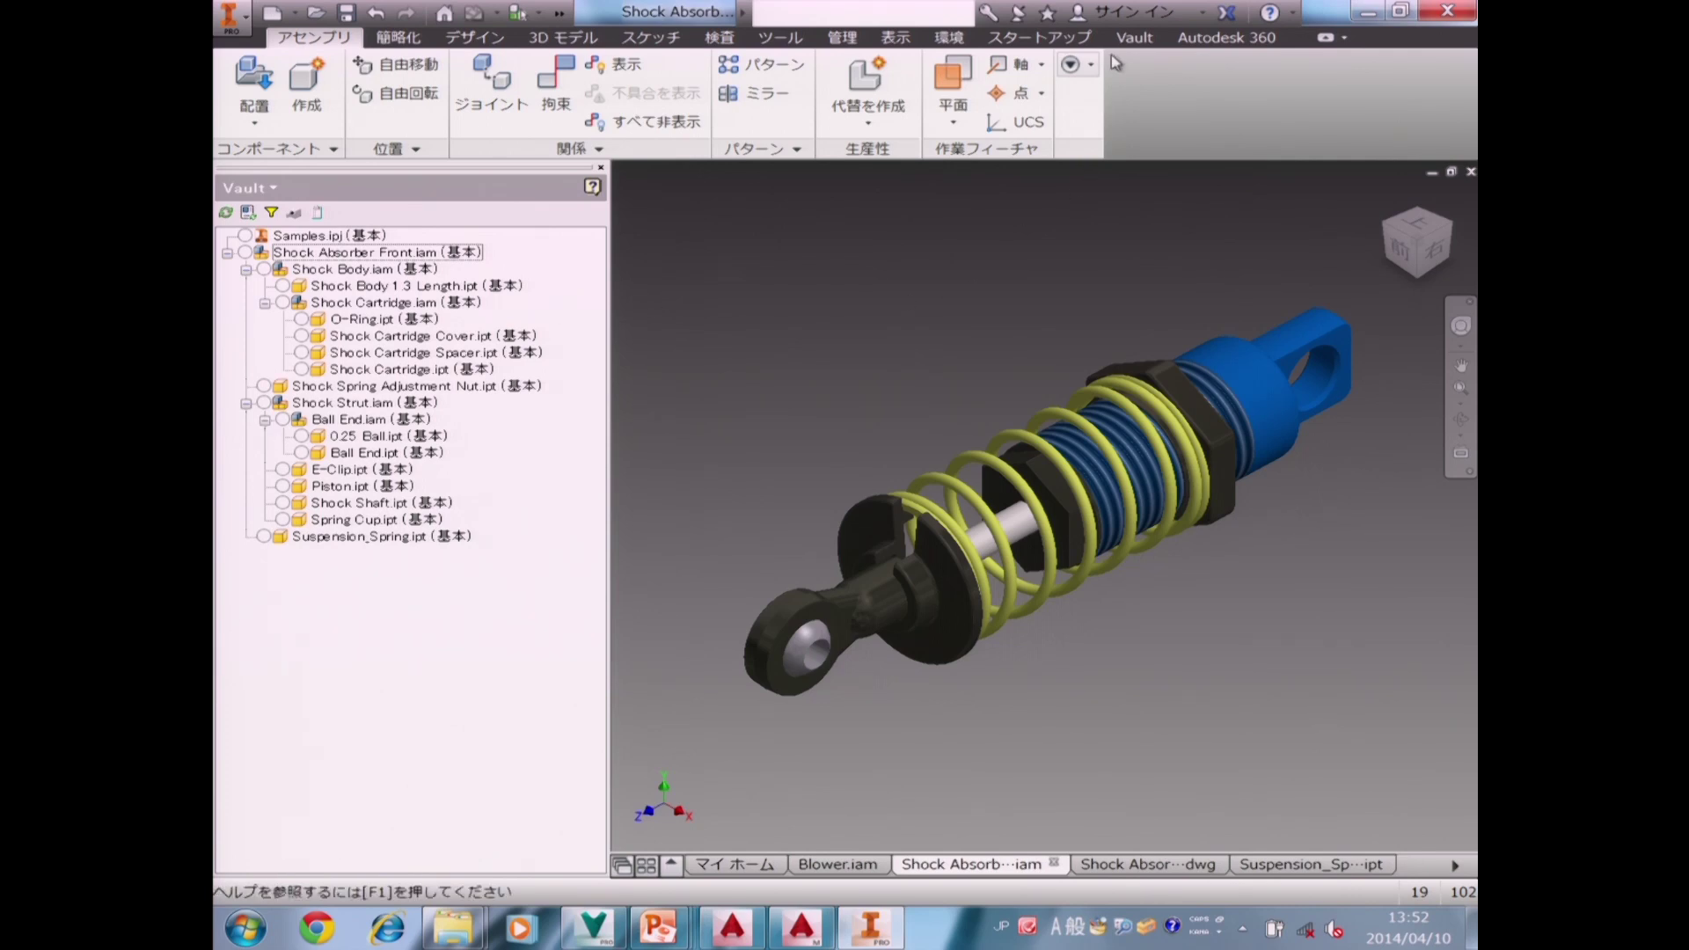
click(1135, 37)
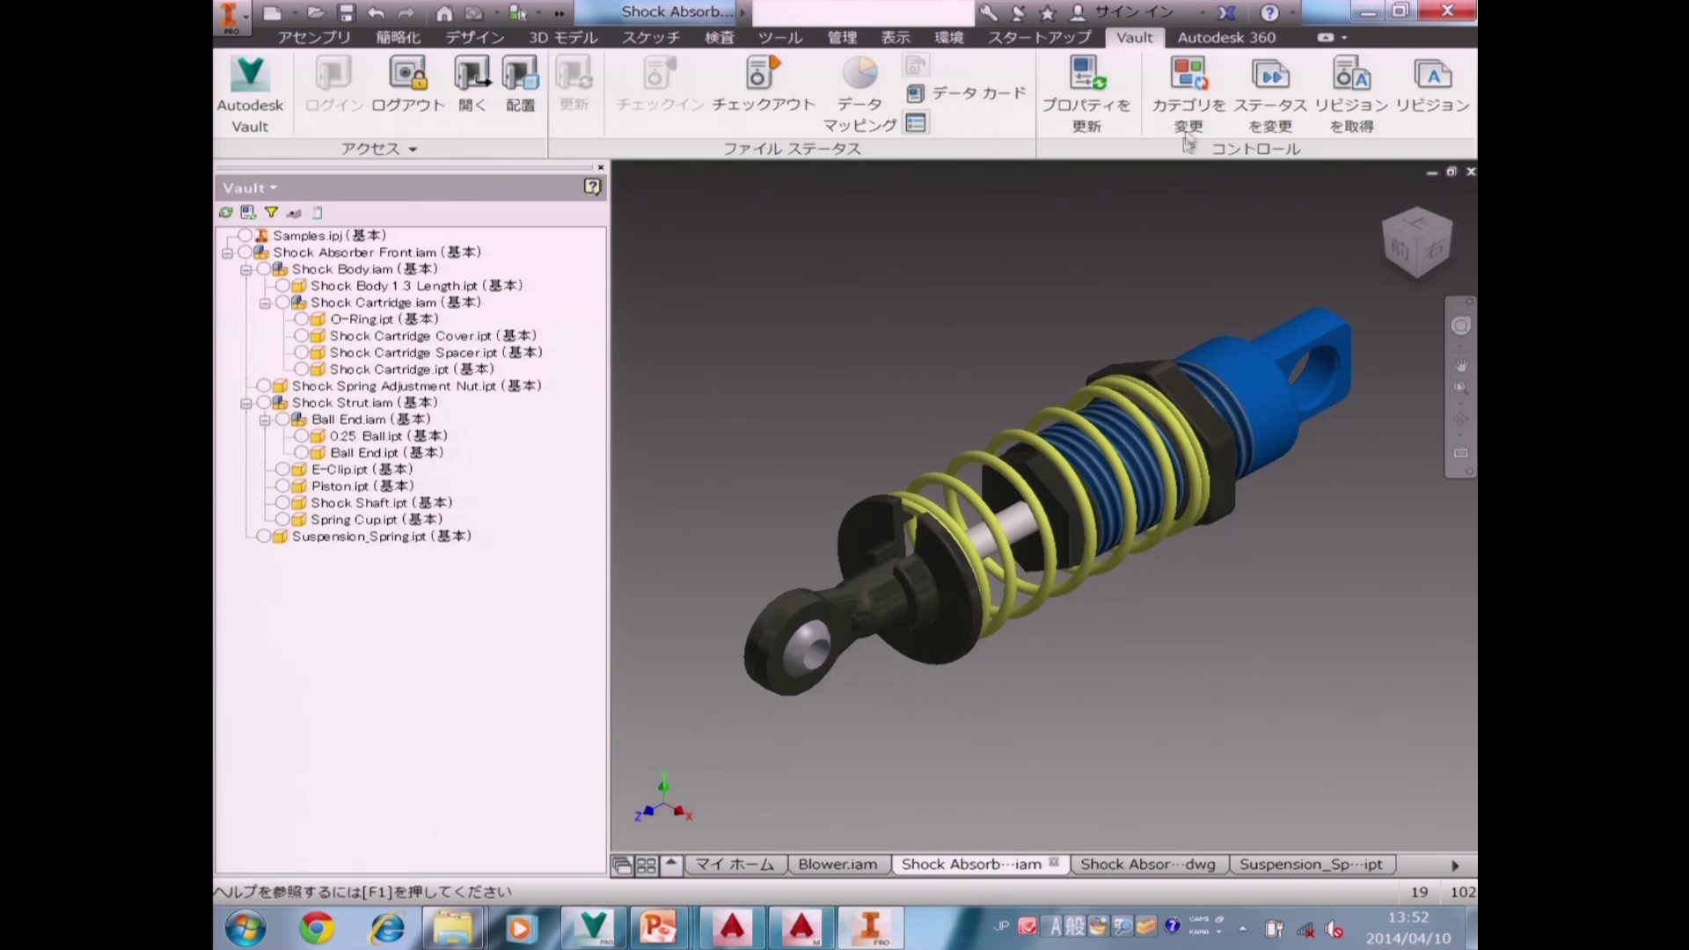
click(1189, 88)
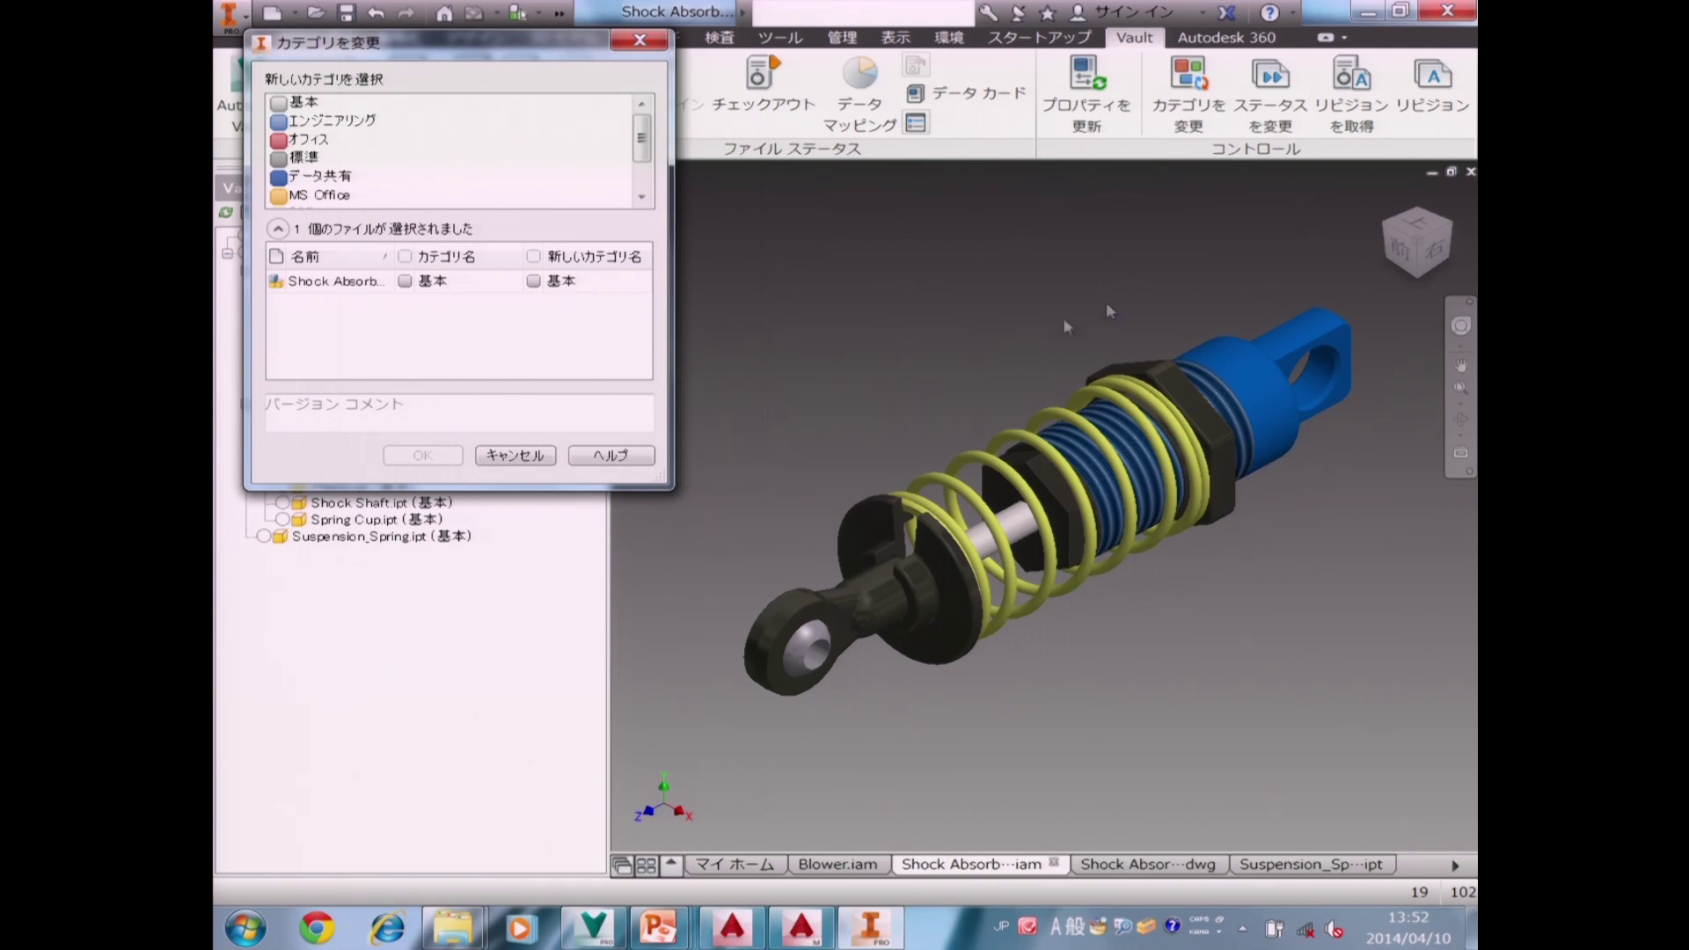
drag(673, 491, 796, 586)
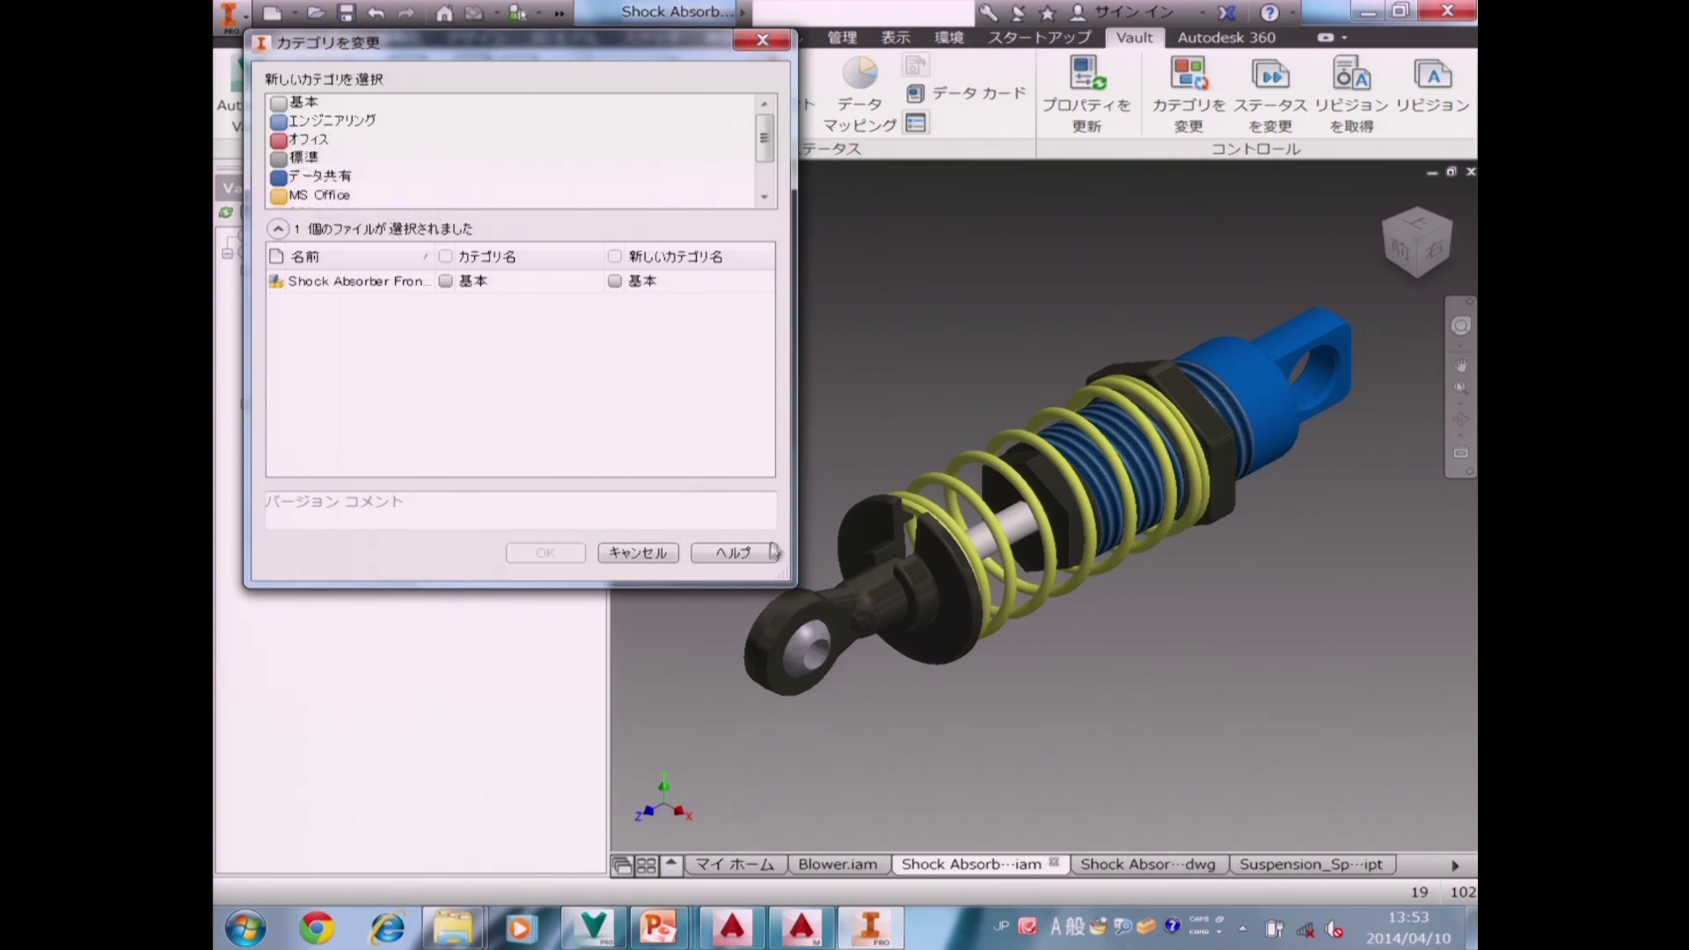
click(670, 552)
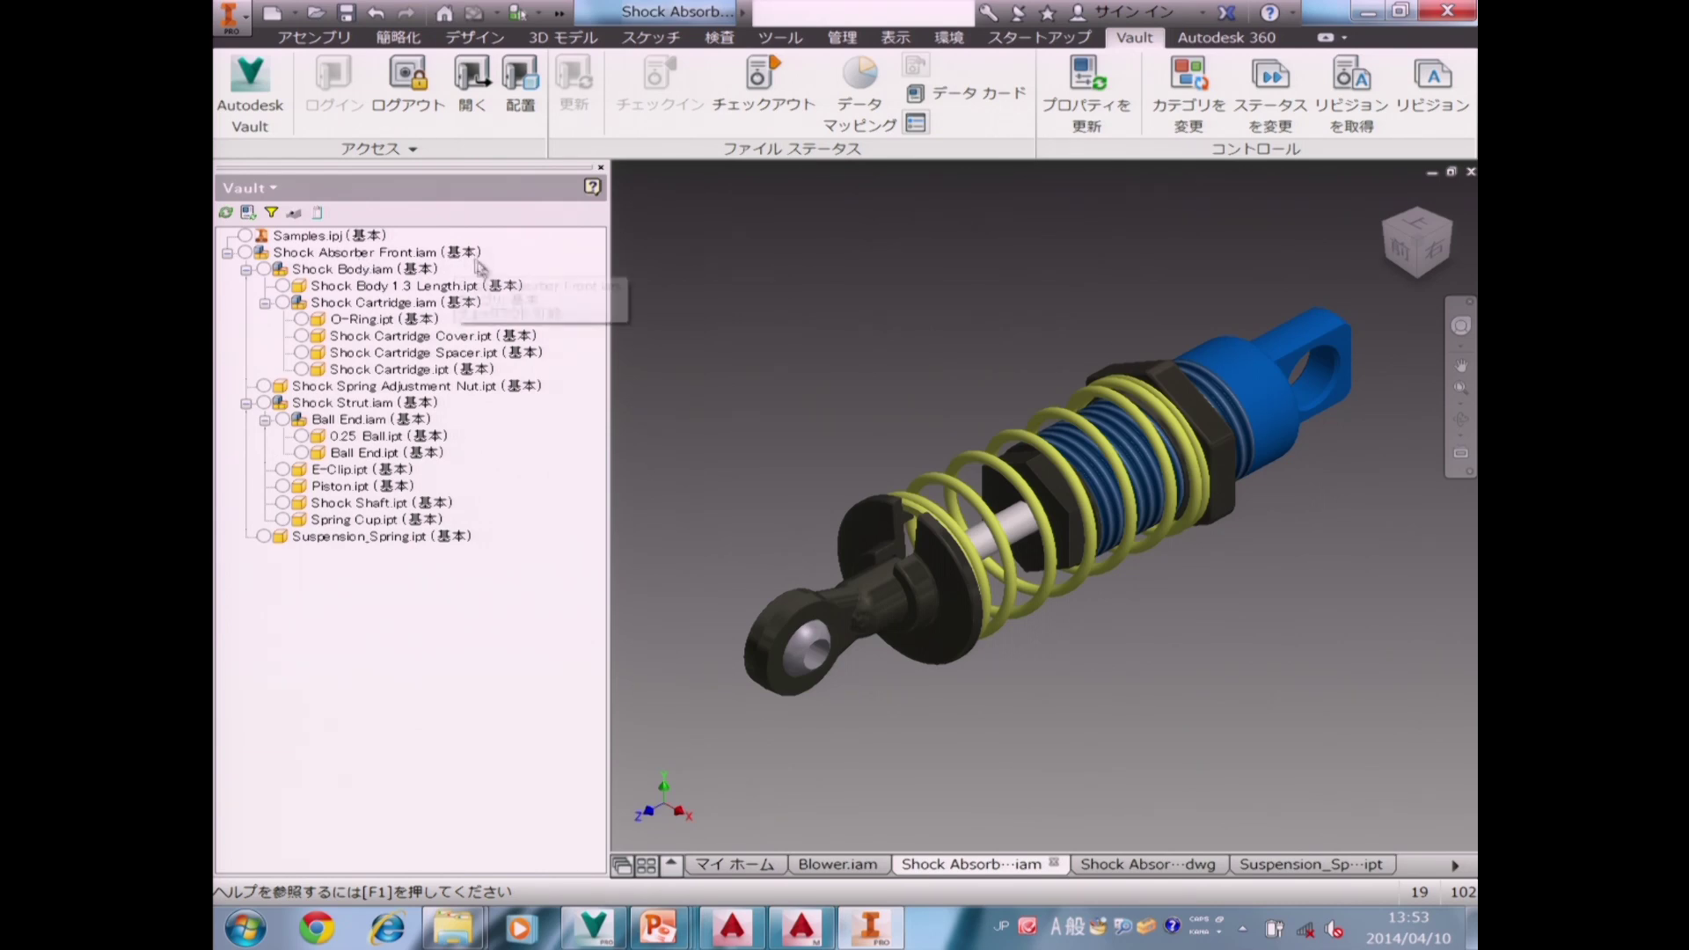
Change the category of Shock Absorber Front.iam and all its component files to エンジニアリング.
click(426, 255)
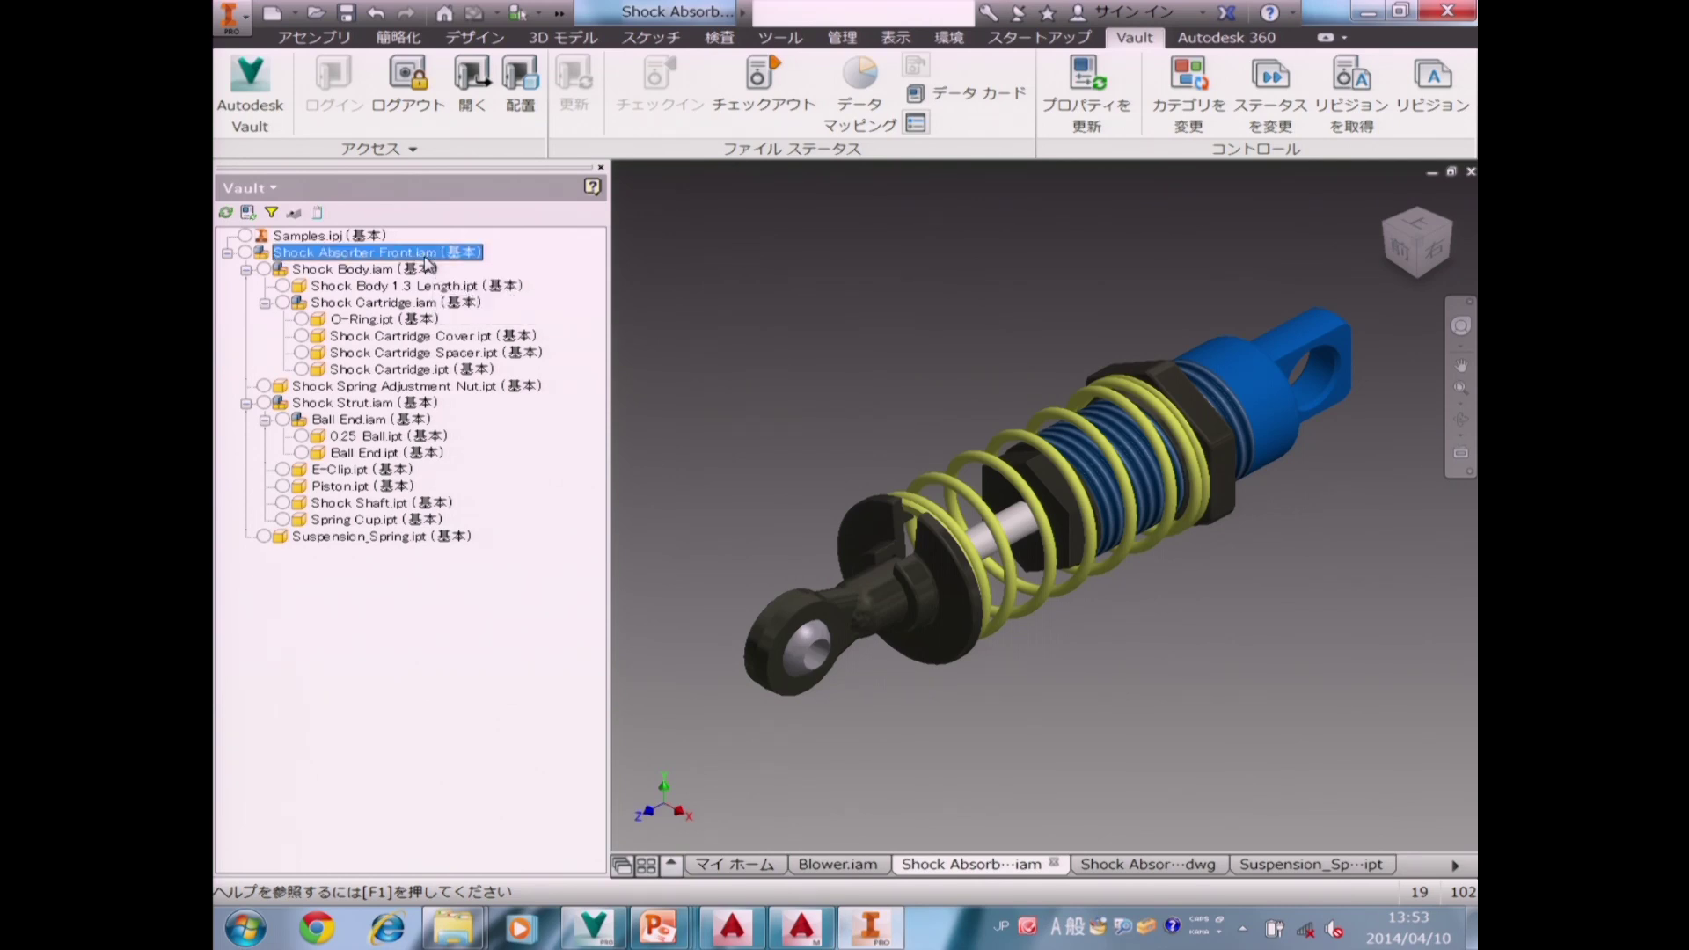
shift+click(384, 538)
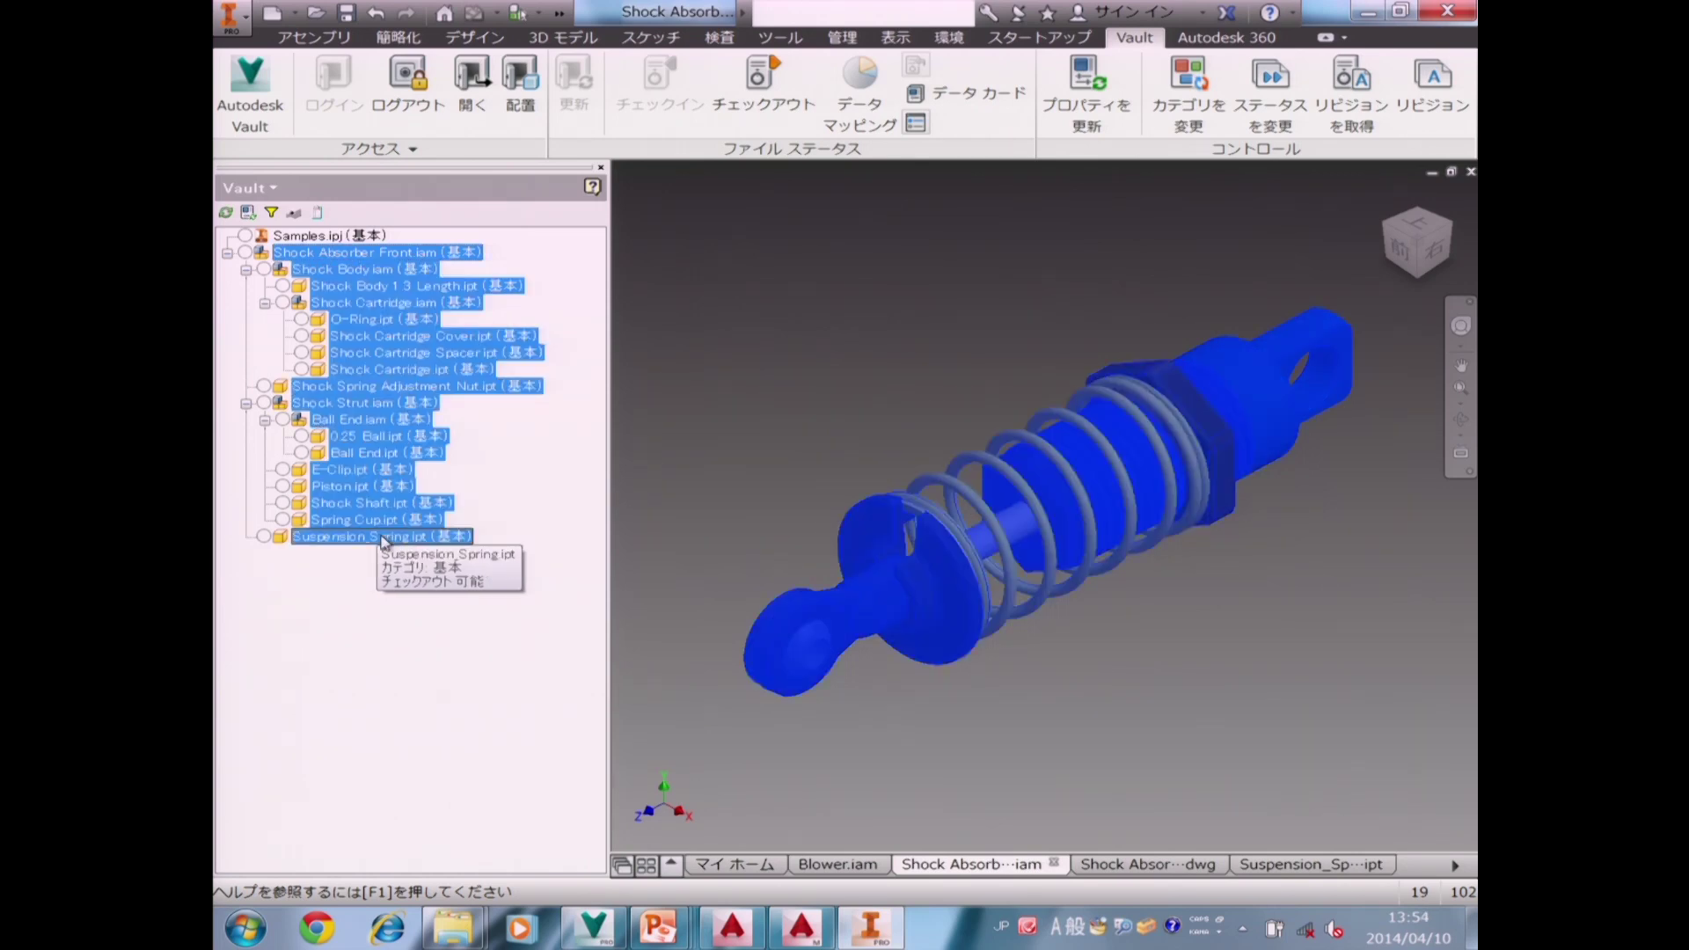
right_click(409, 362)
click(492, 520)
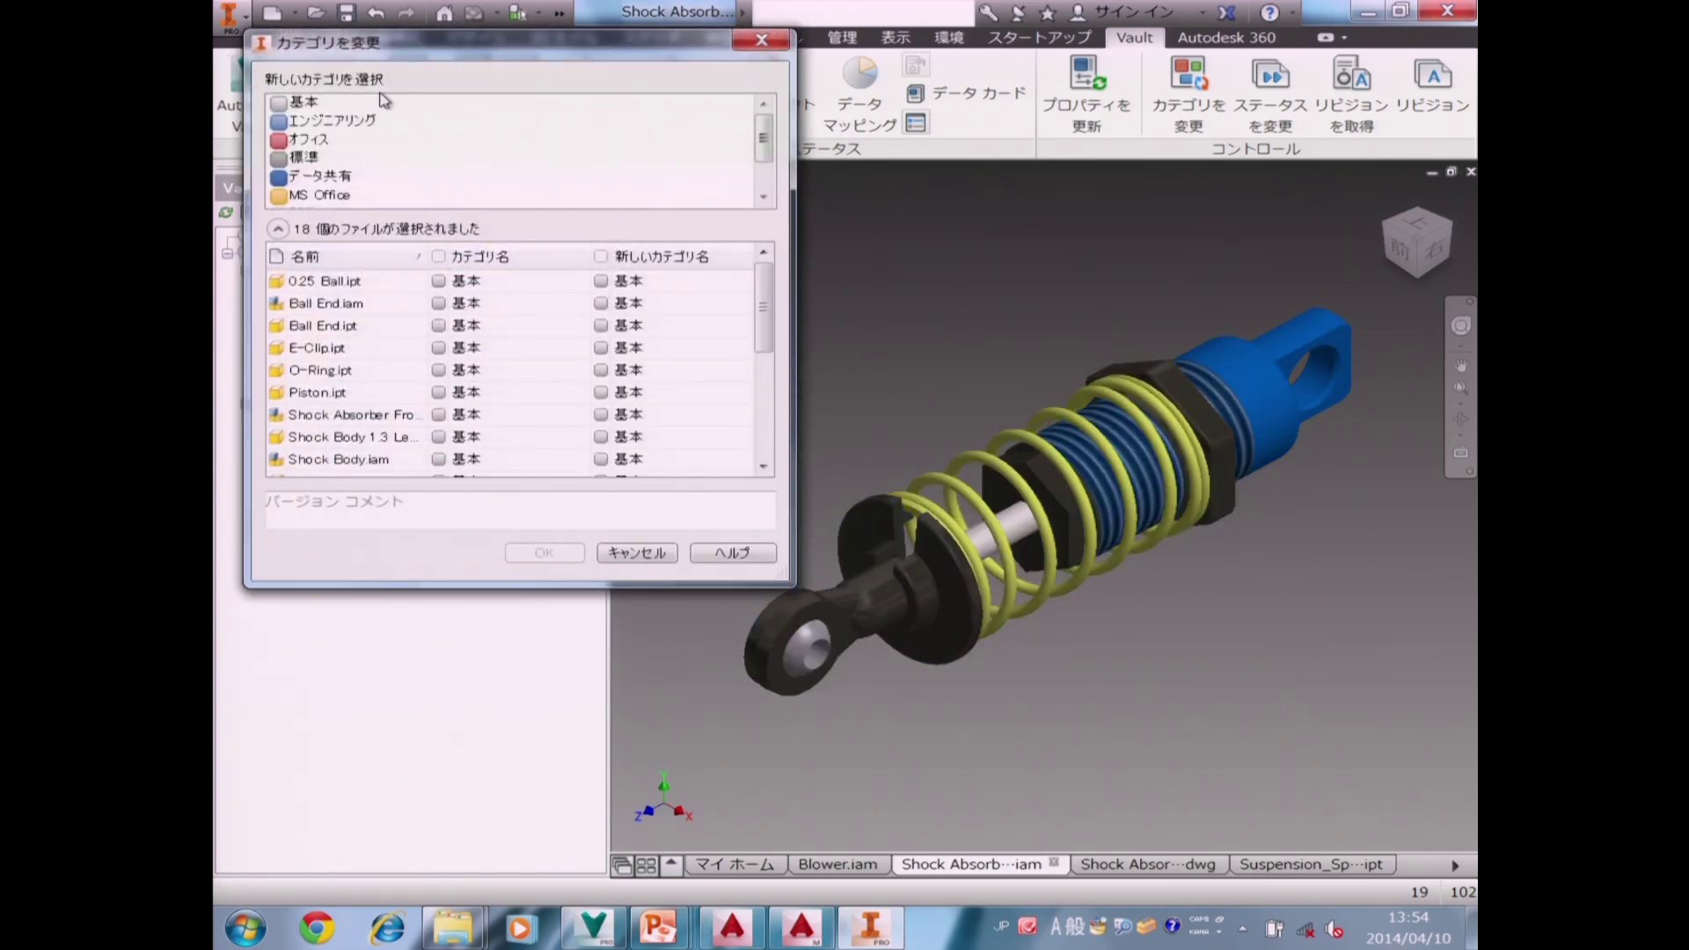
click(374, 120)
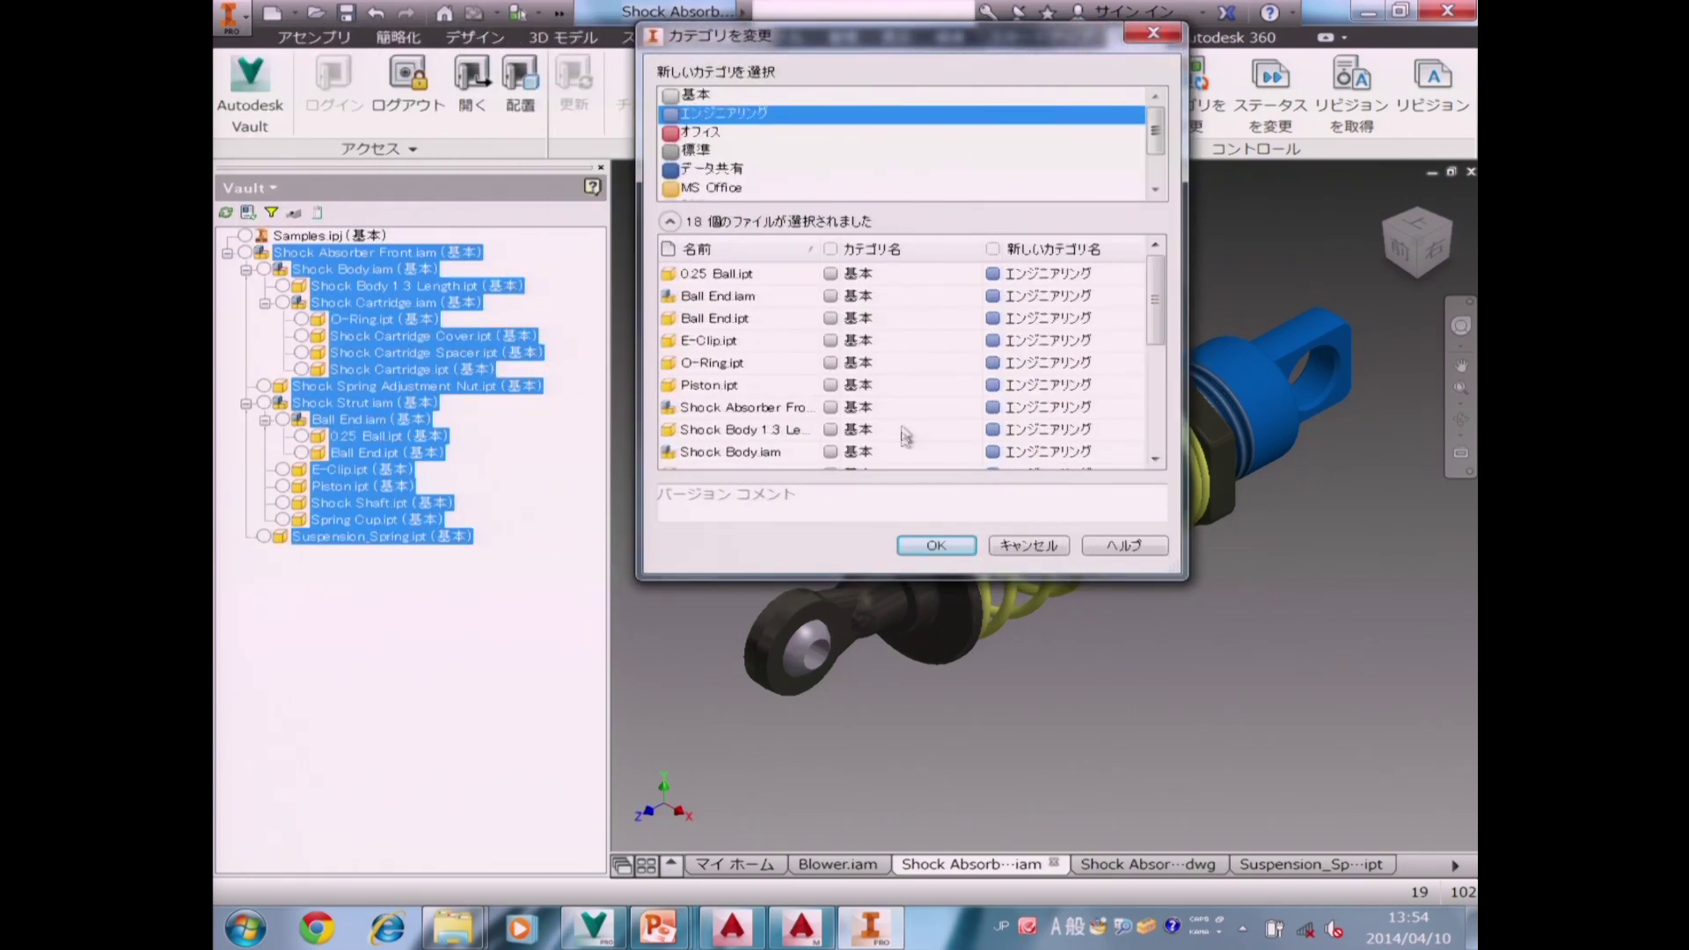
click(935, 547)
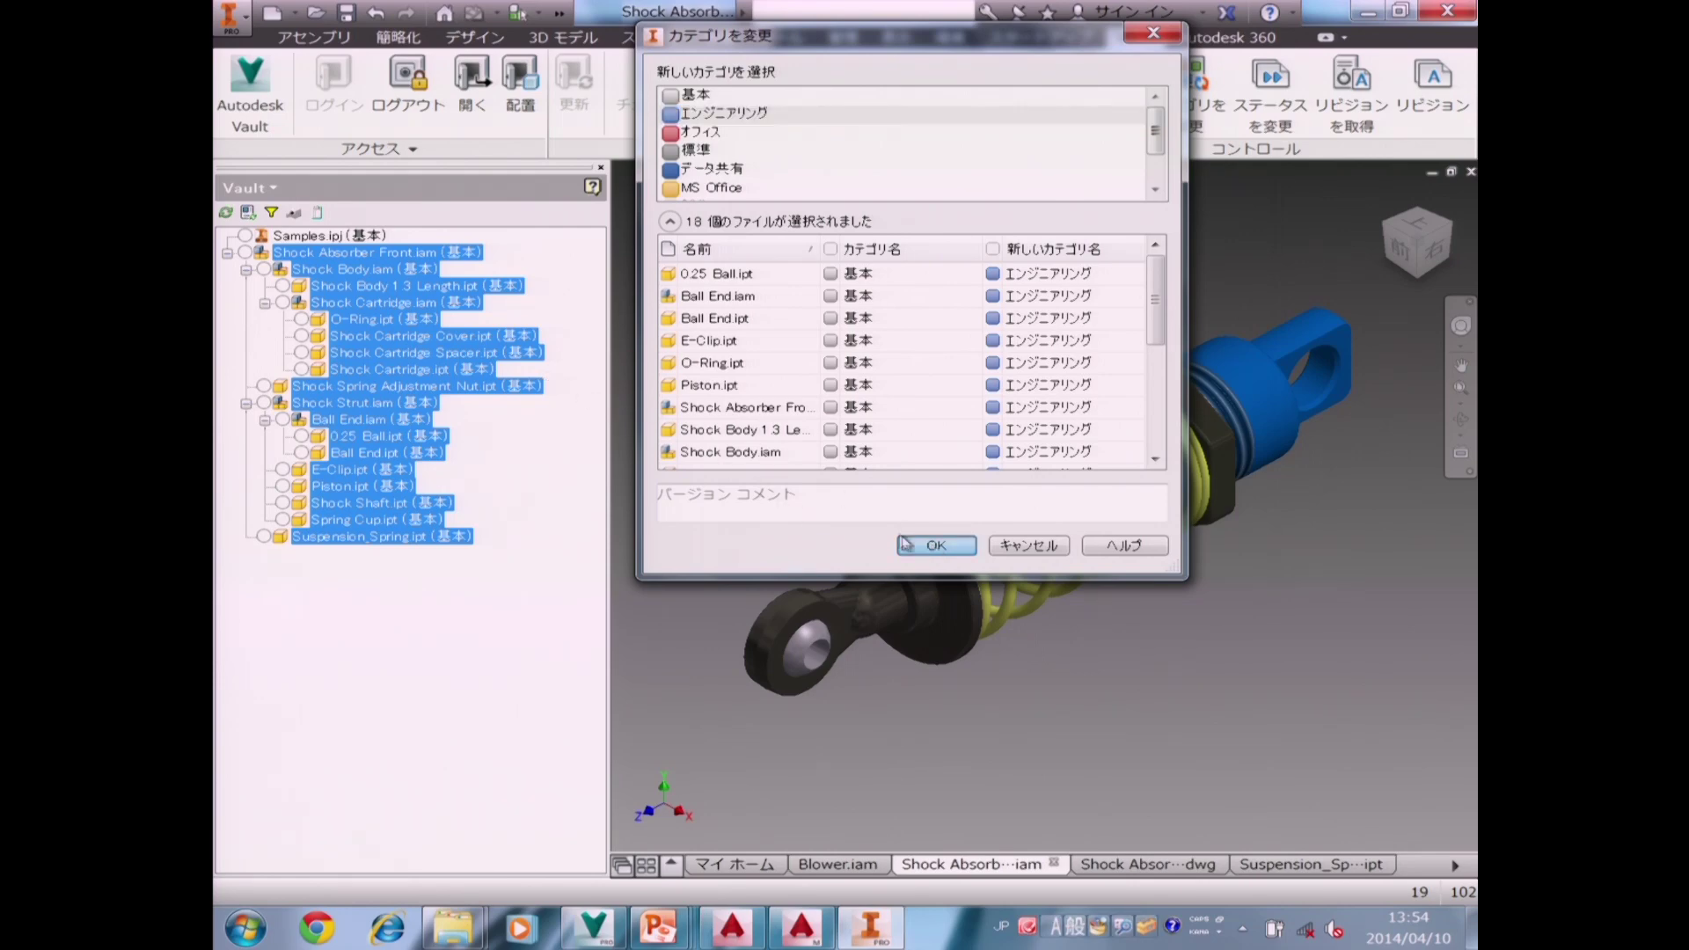
click(957, 552)
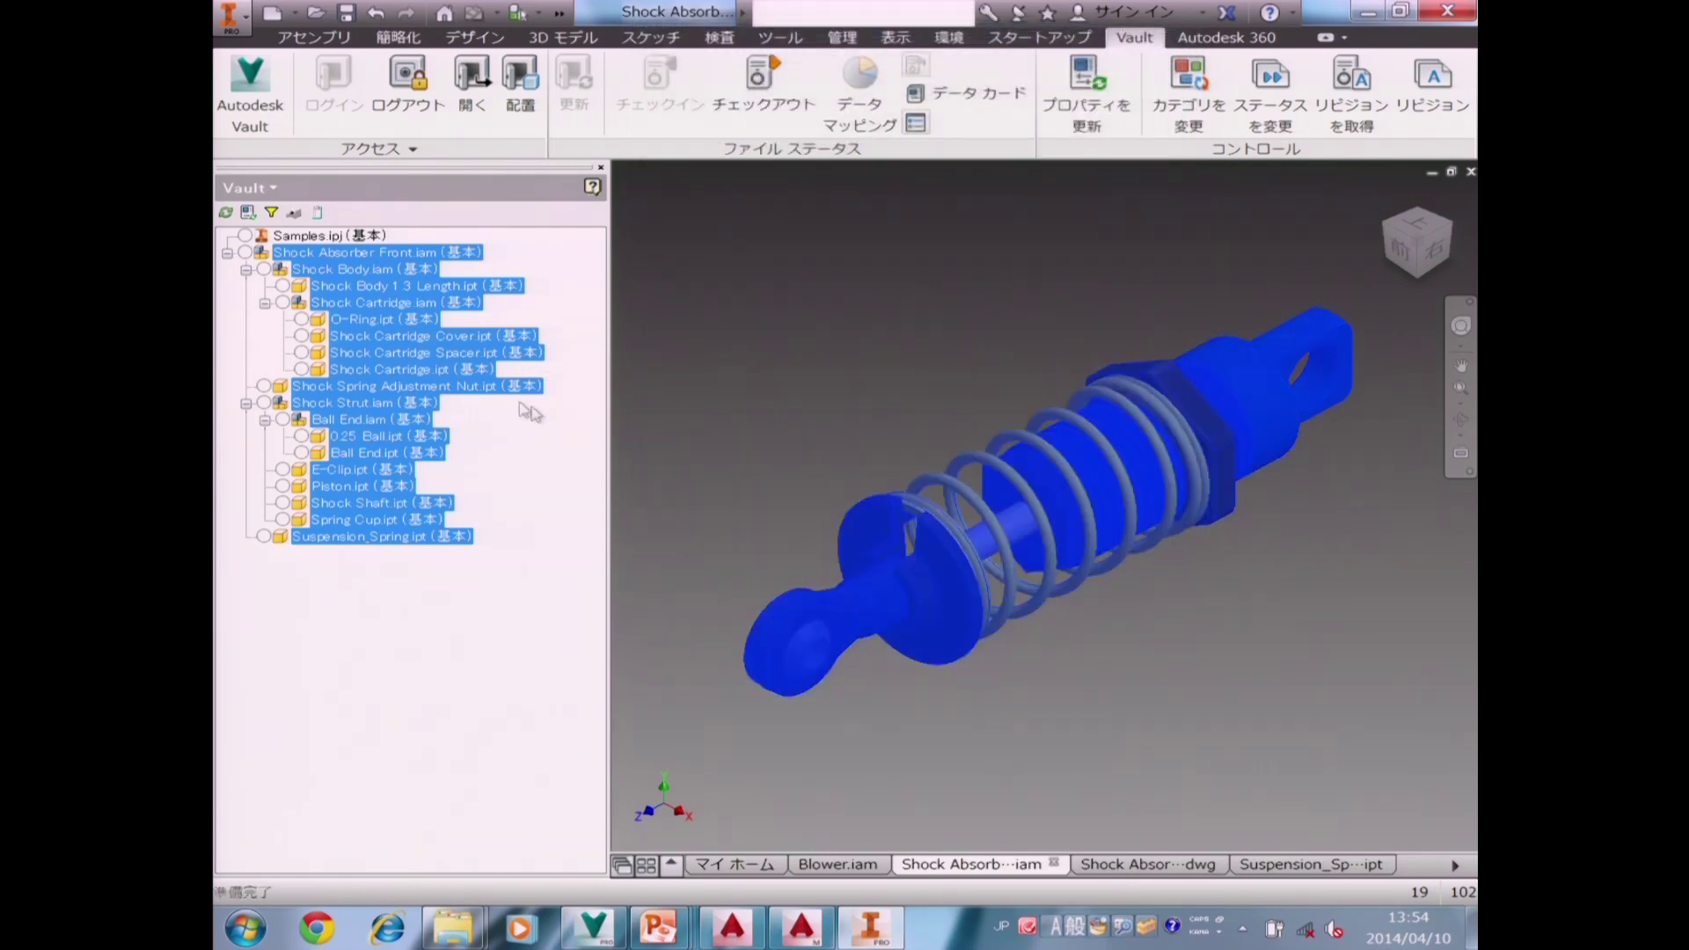
Widen the Vault browser and add the ステータス property to the fields shown beside each file name.
drag(608, 431, 774, 440)
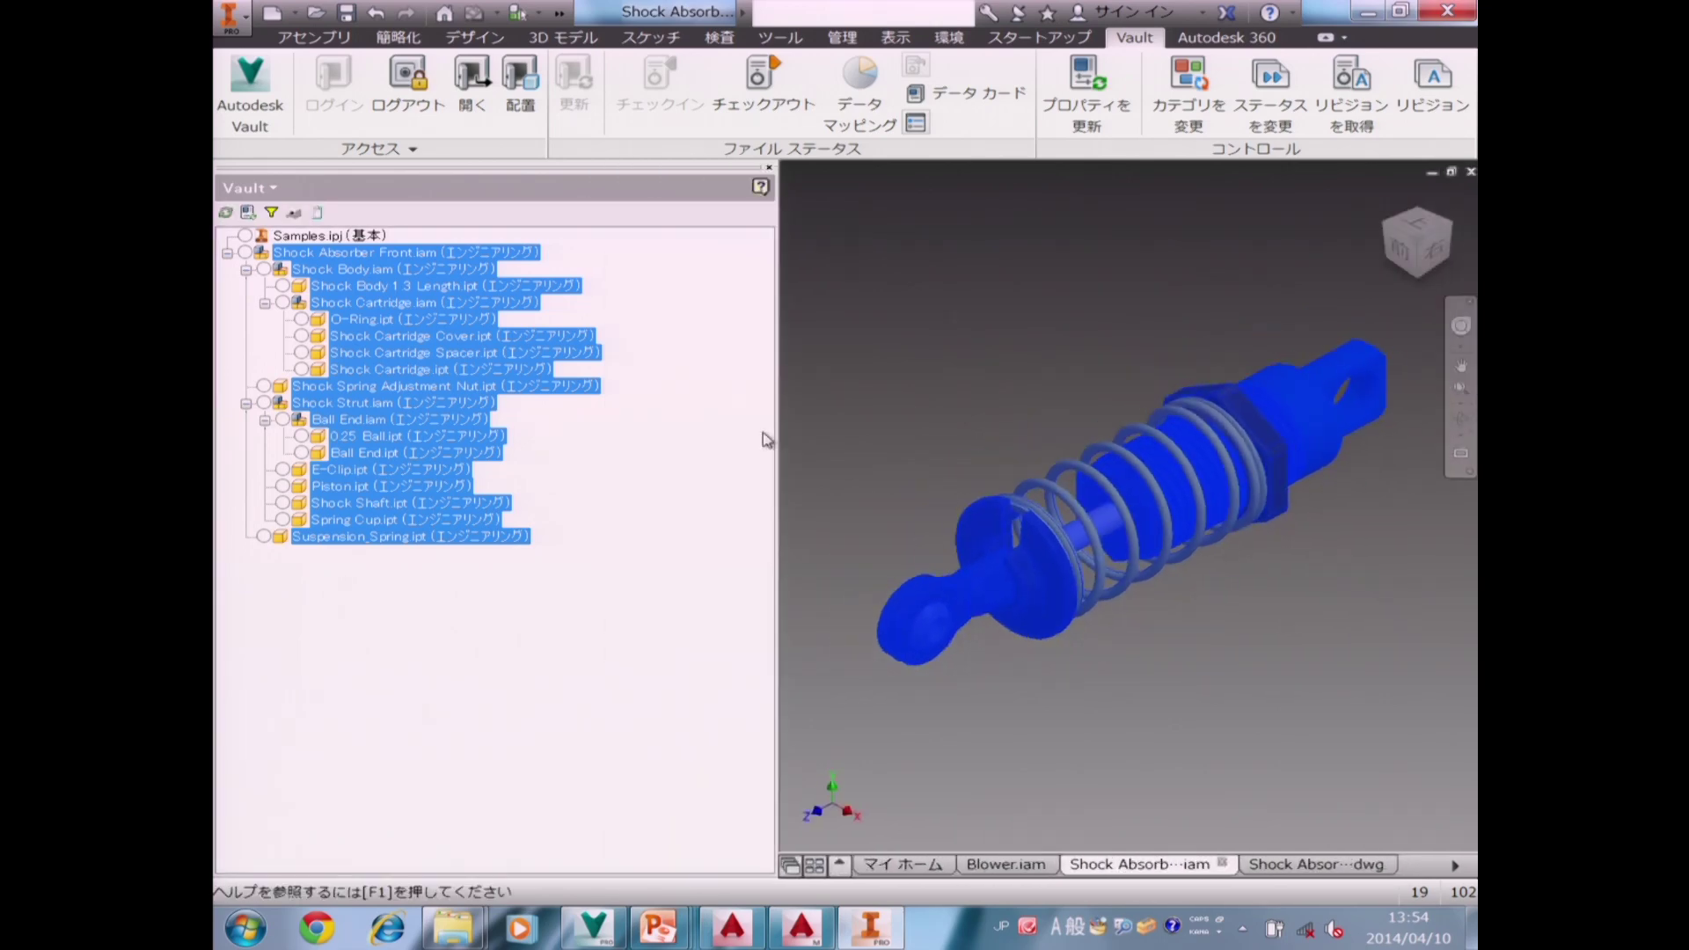
click(319, 214)
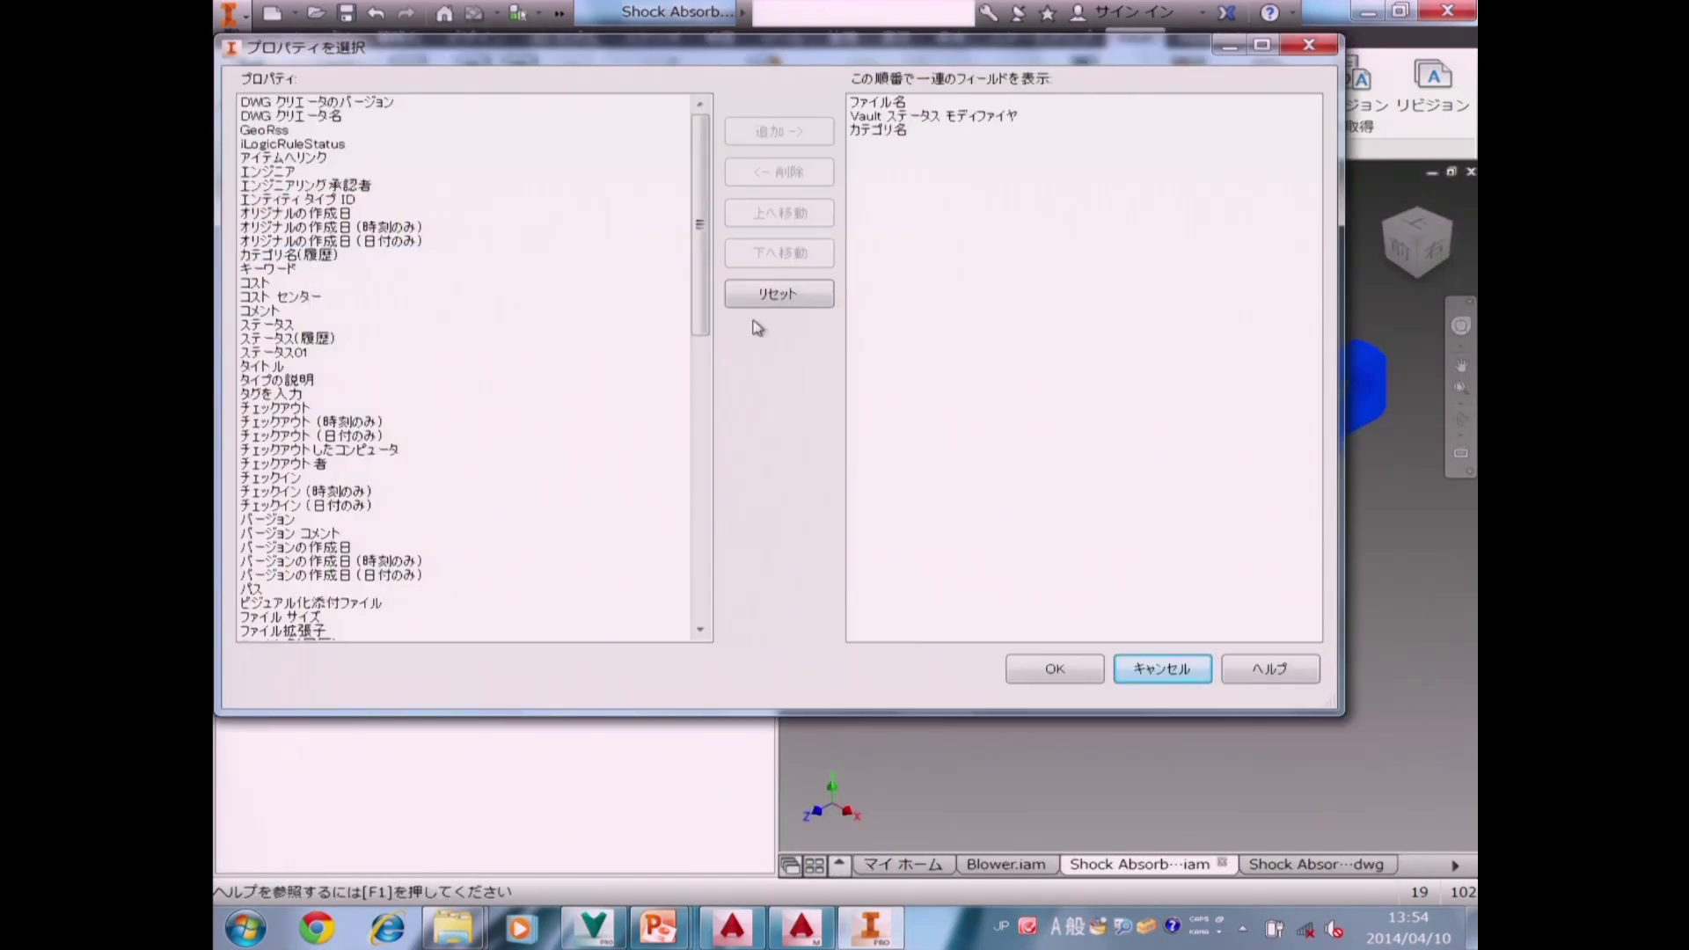
click(318, 324)
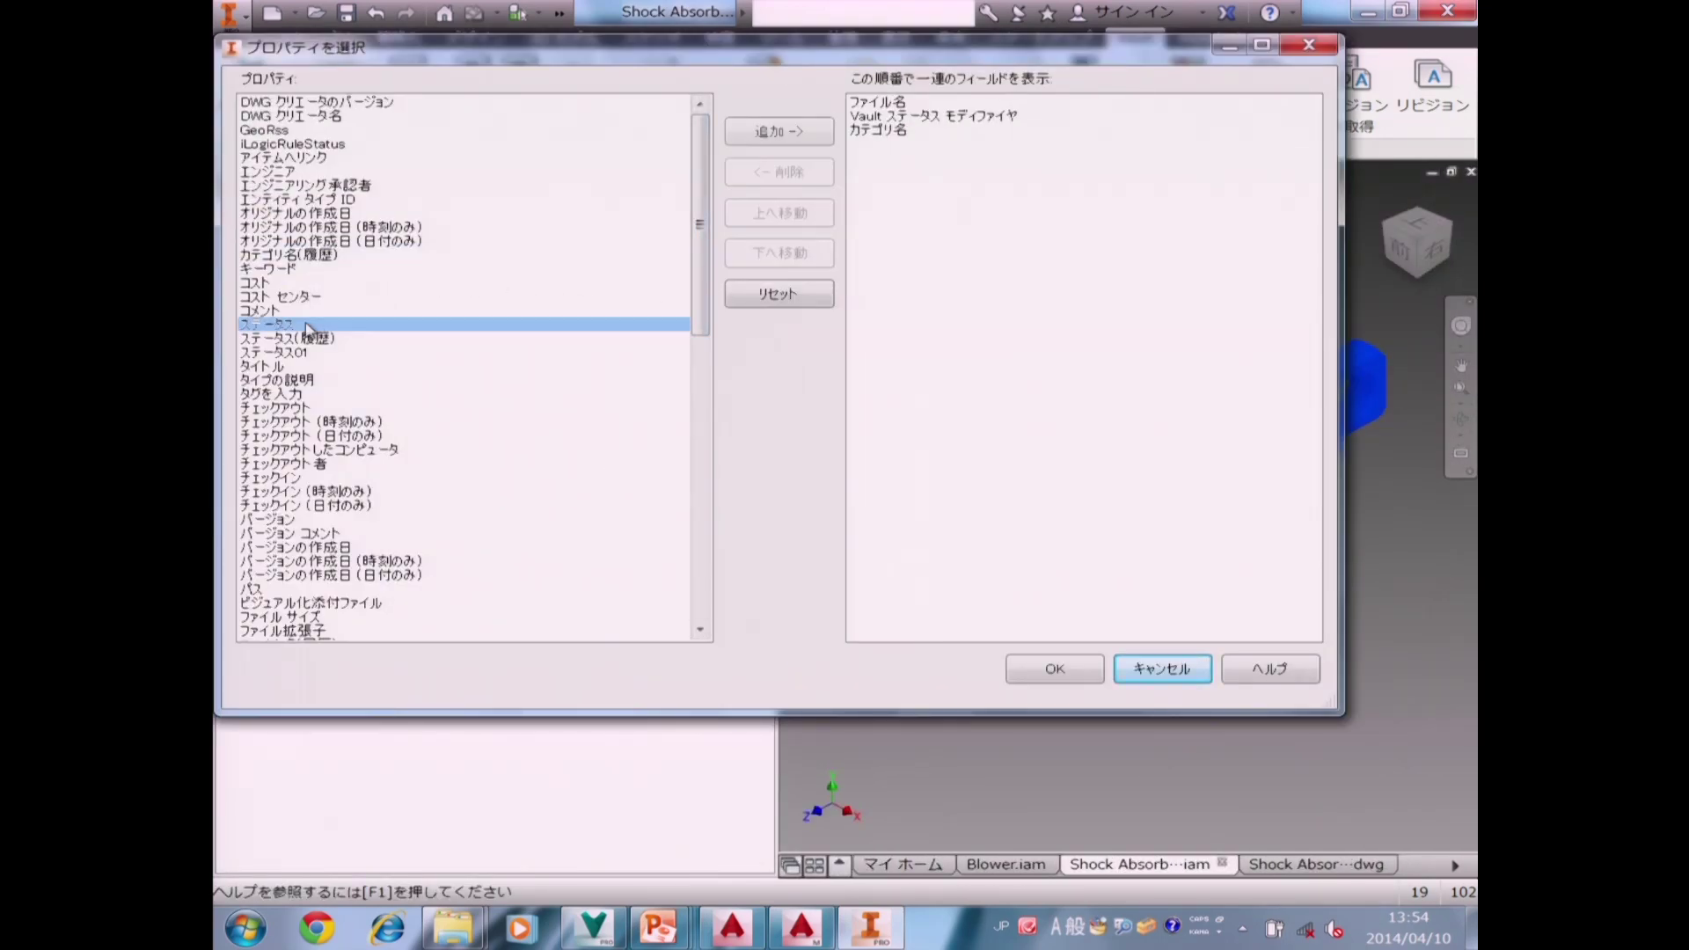
click(783, 133)
click(1090, 666)
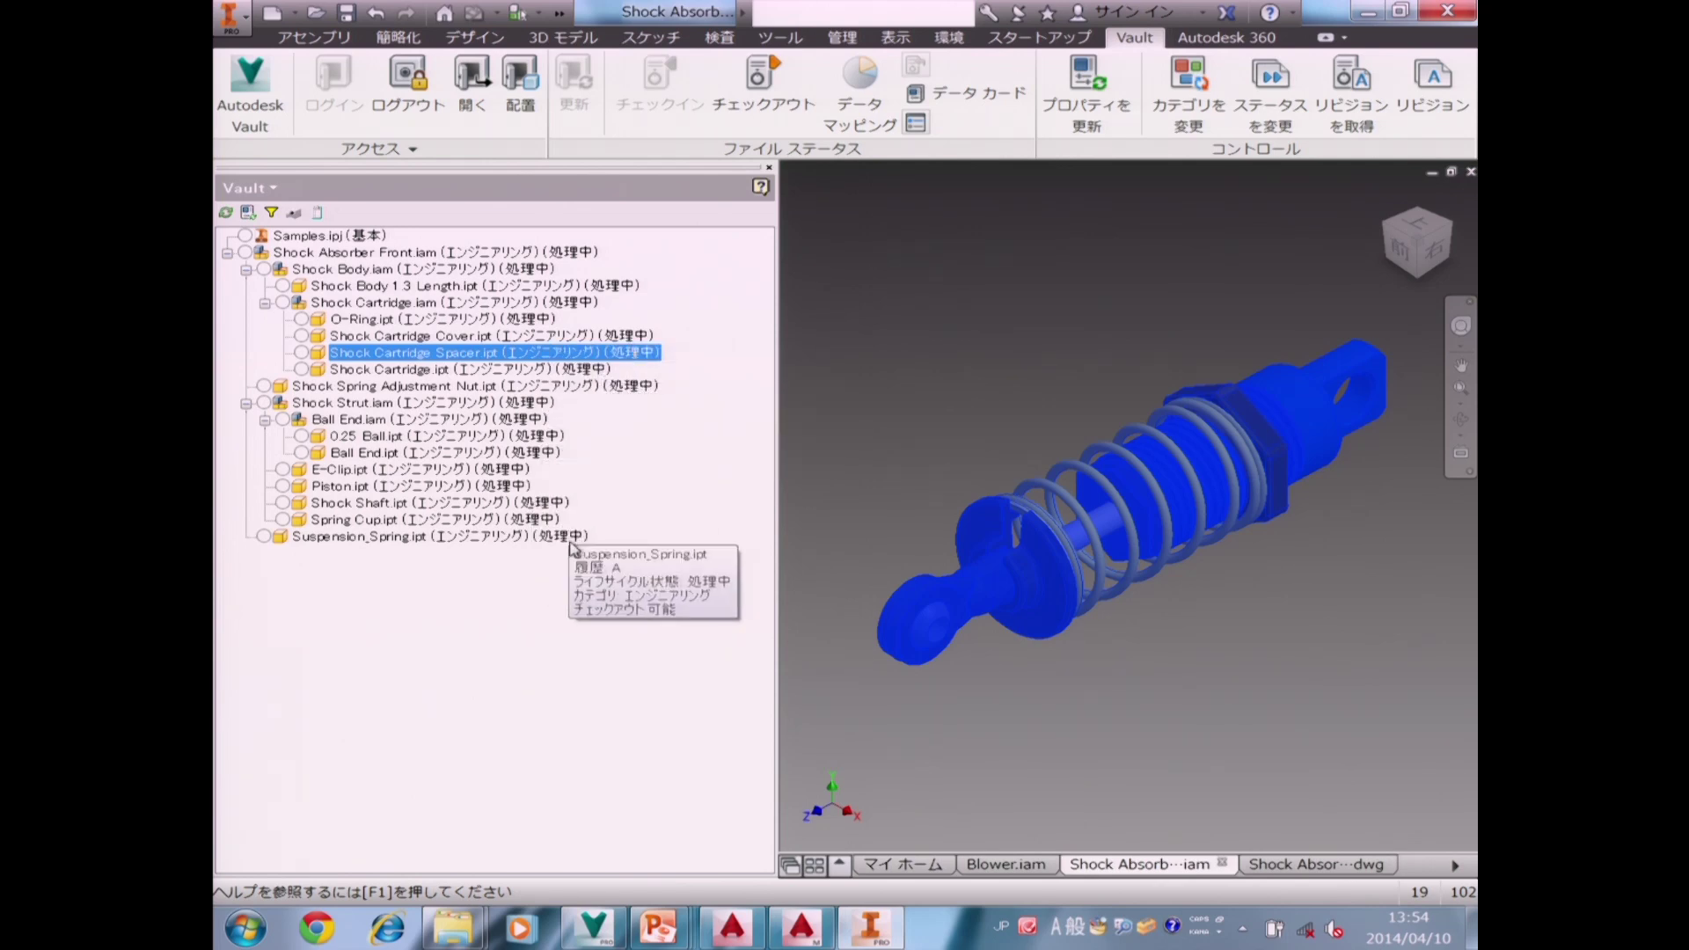
mouse_move(655, 354)
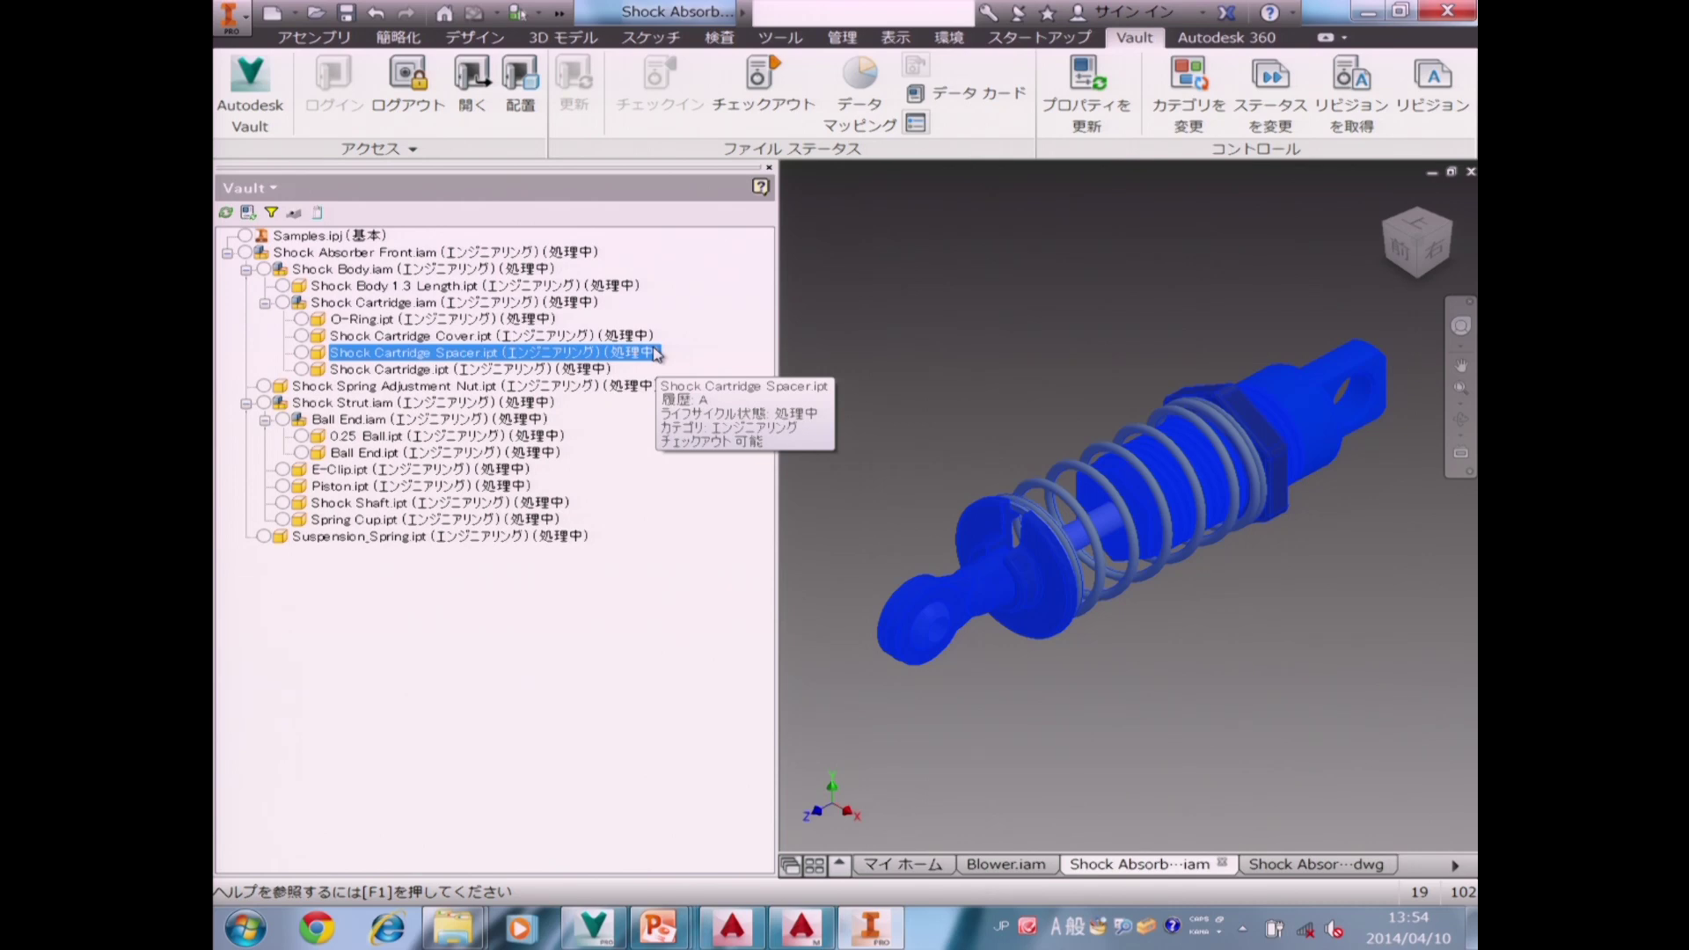
mouse_move(458, 295)
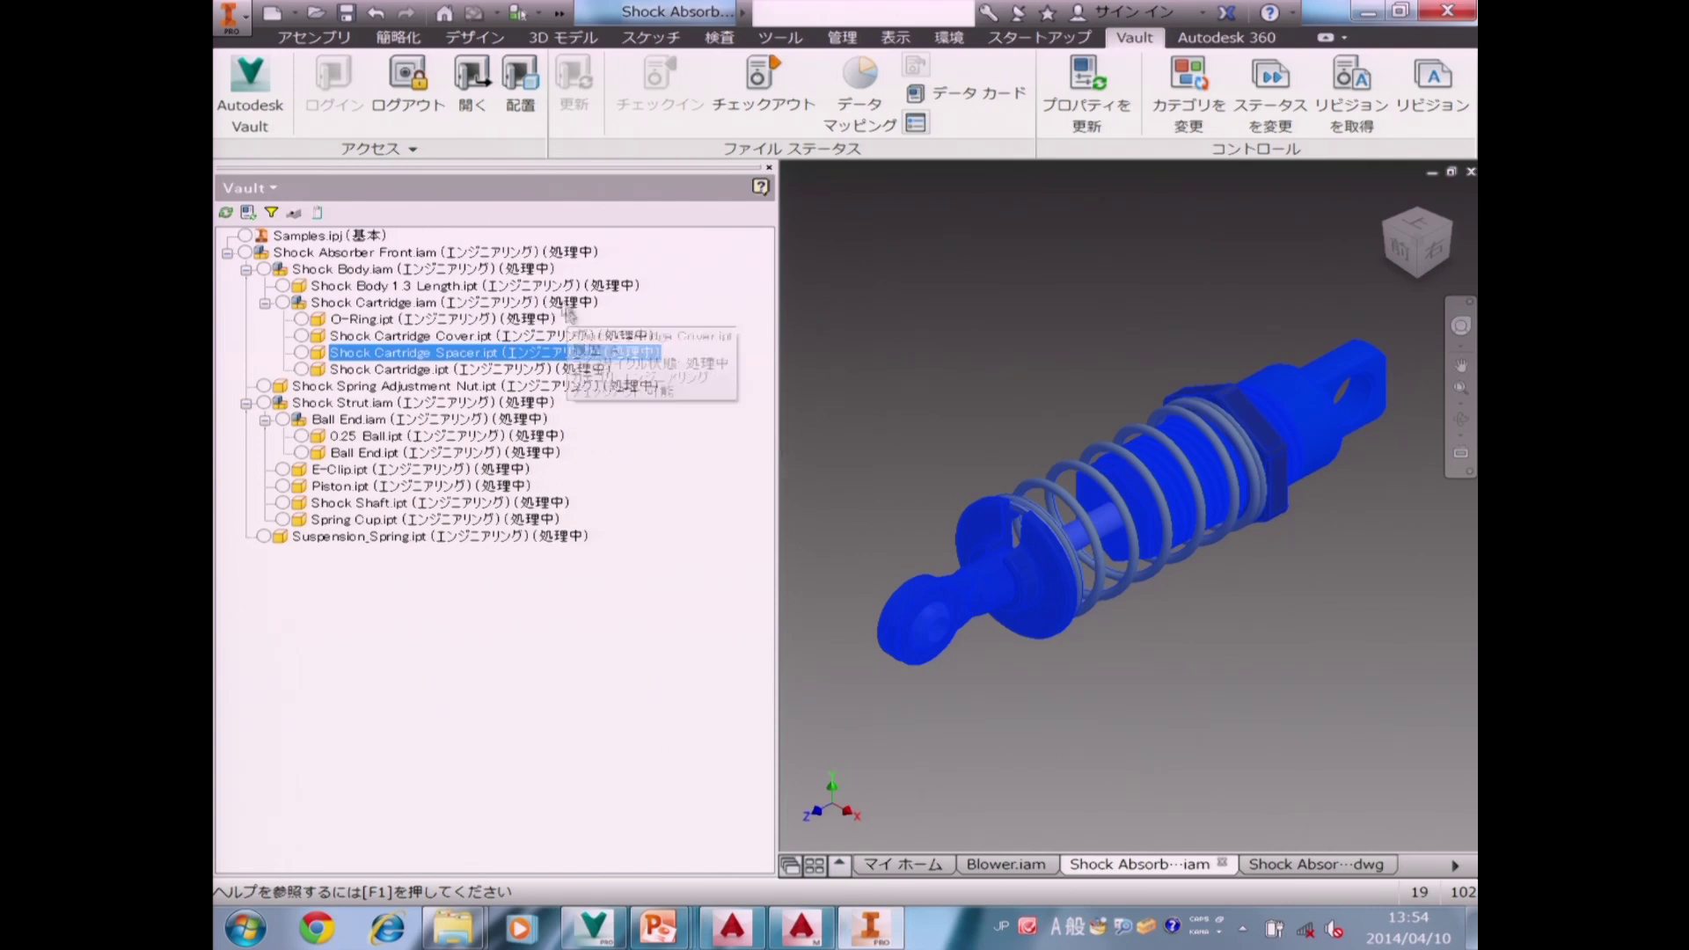
Change the lifecycle state of Shock Absorber Front.iam and all its component files to レビュー用, keeping the default comment.
click(515, 257)
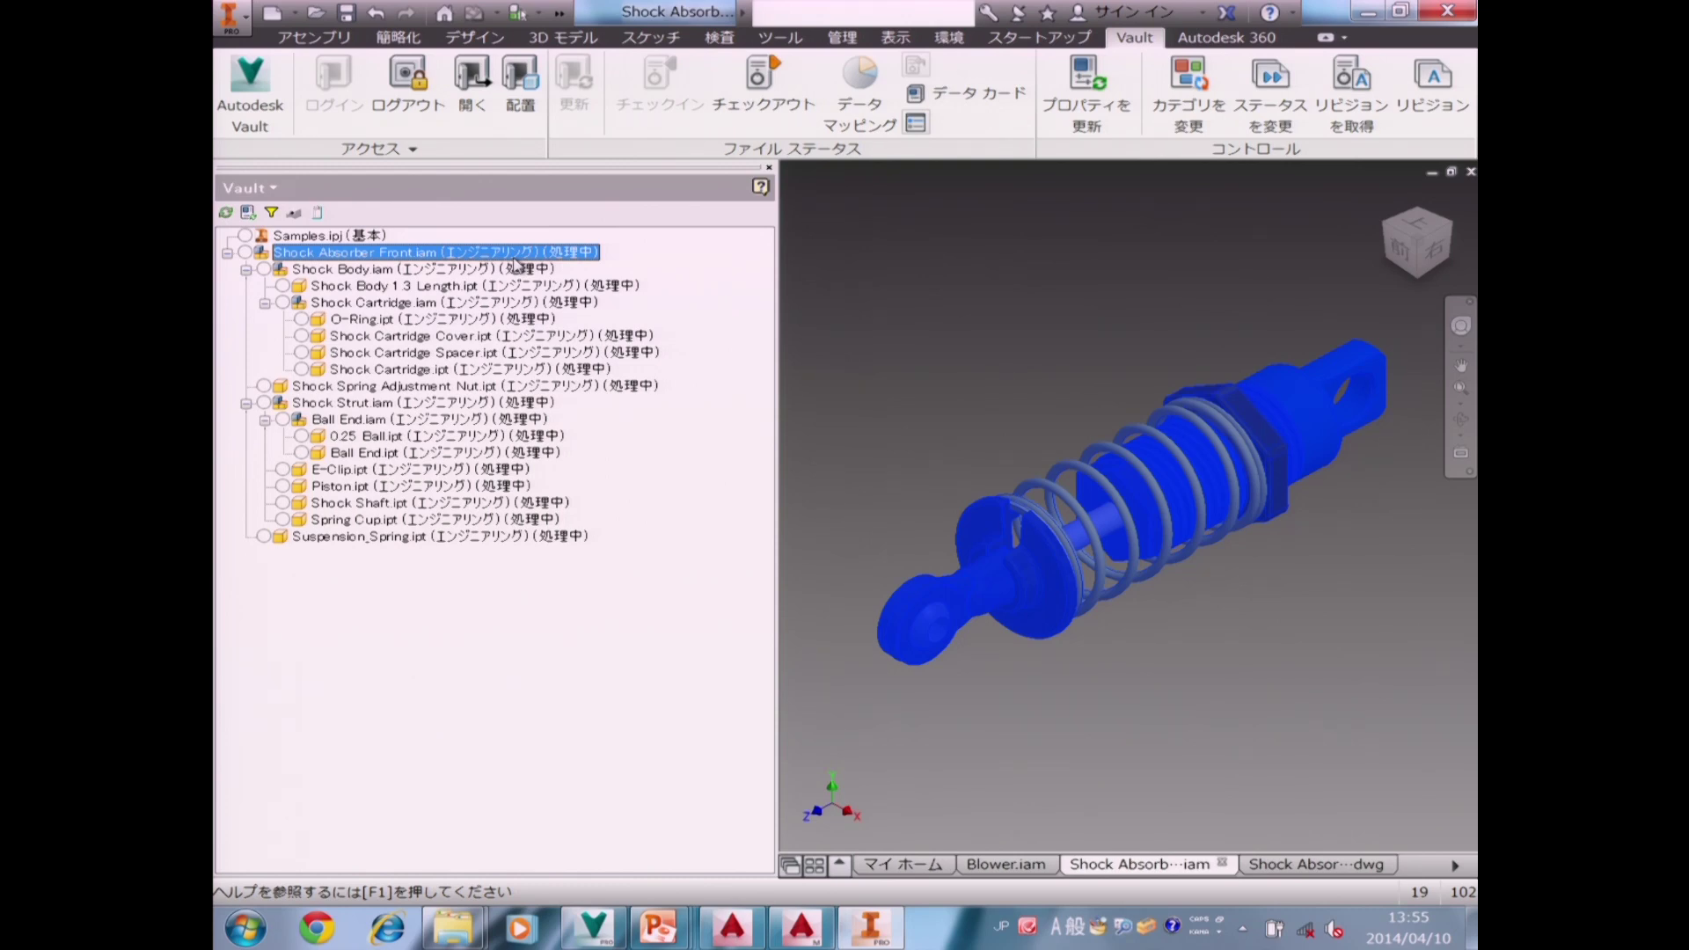
shift+click(495, 537)
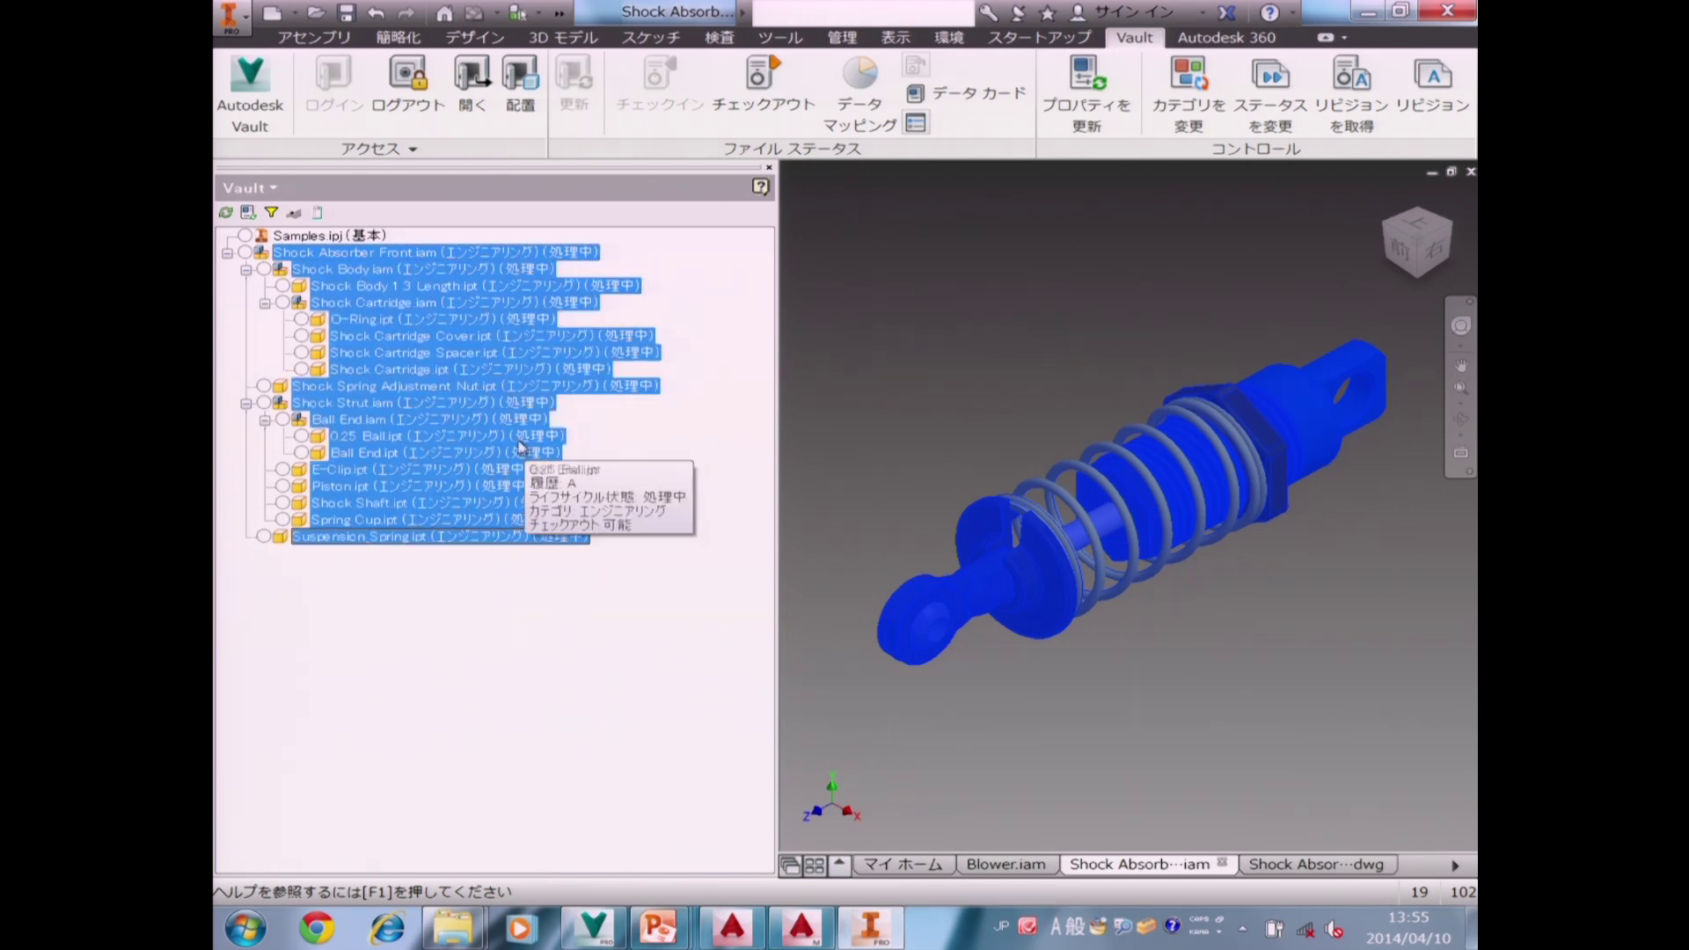
right_click(483, 375)
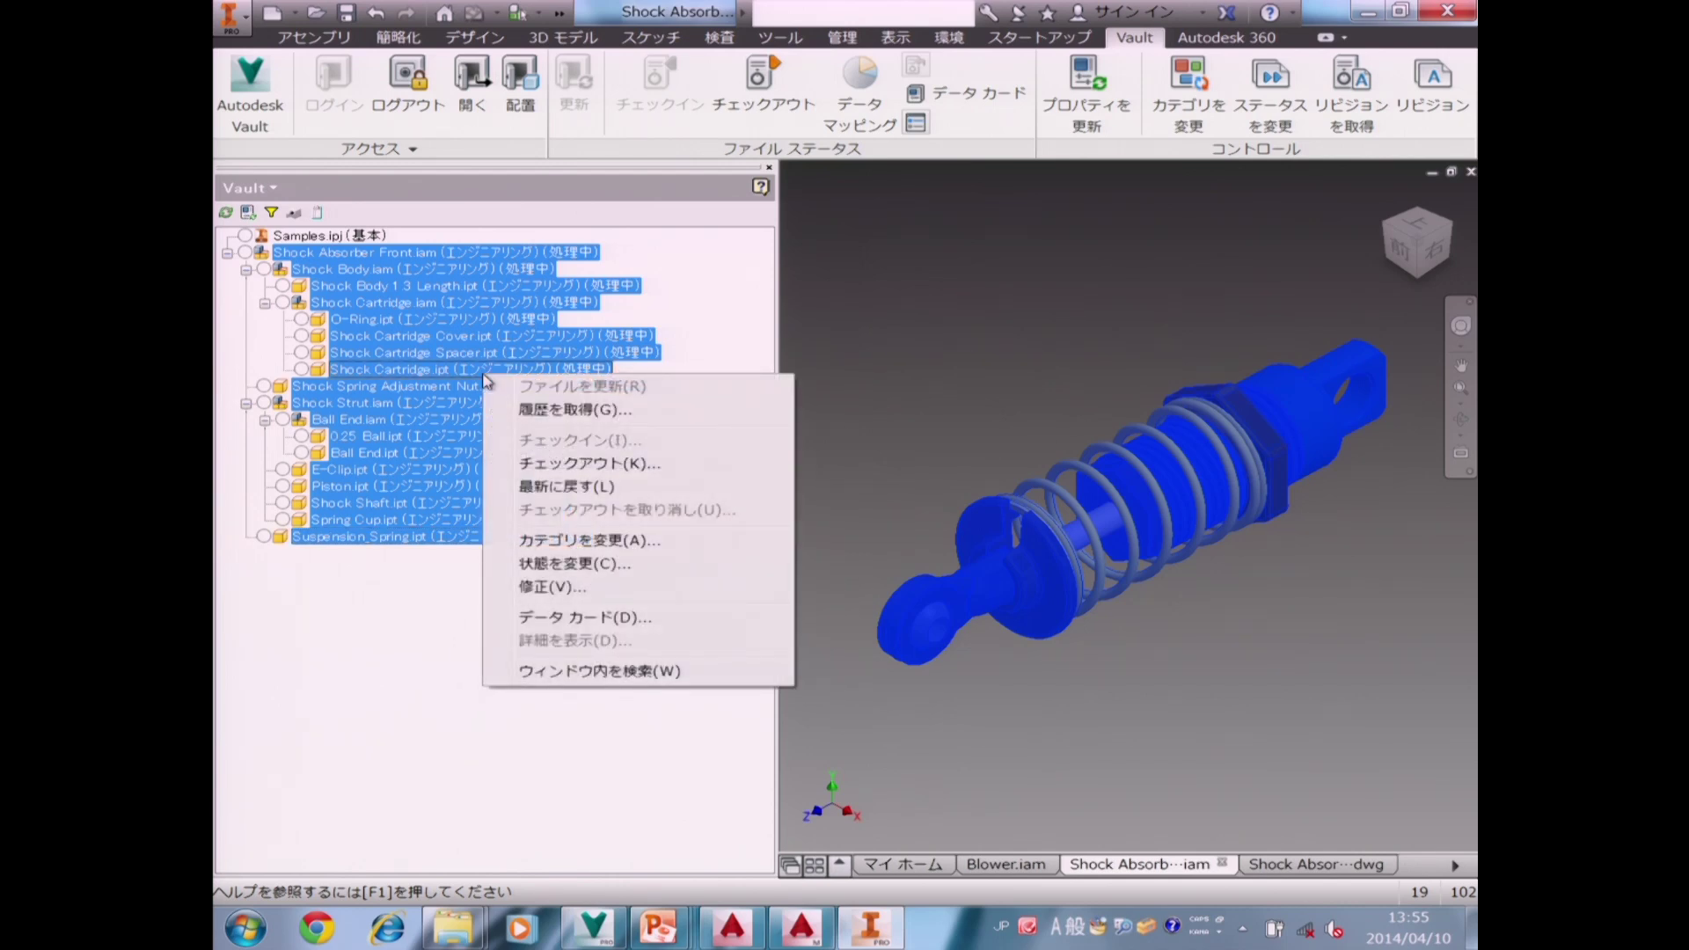
click(620, 563)
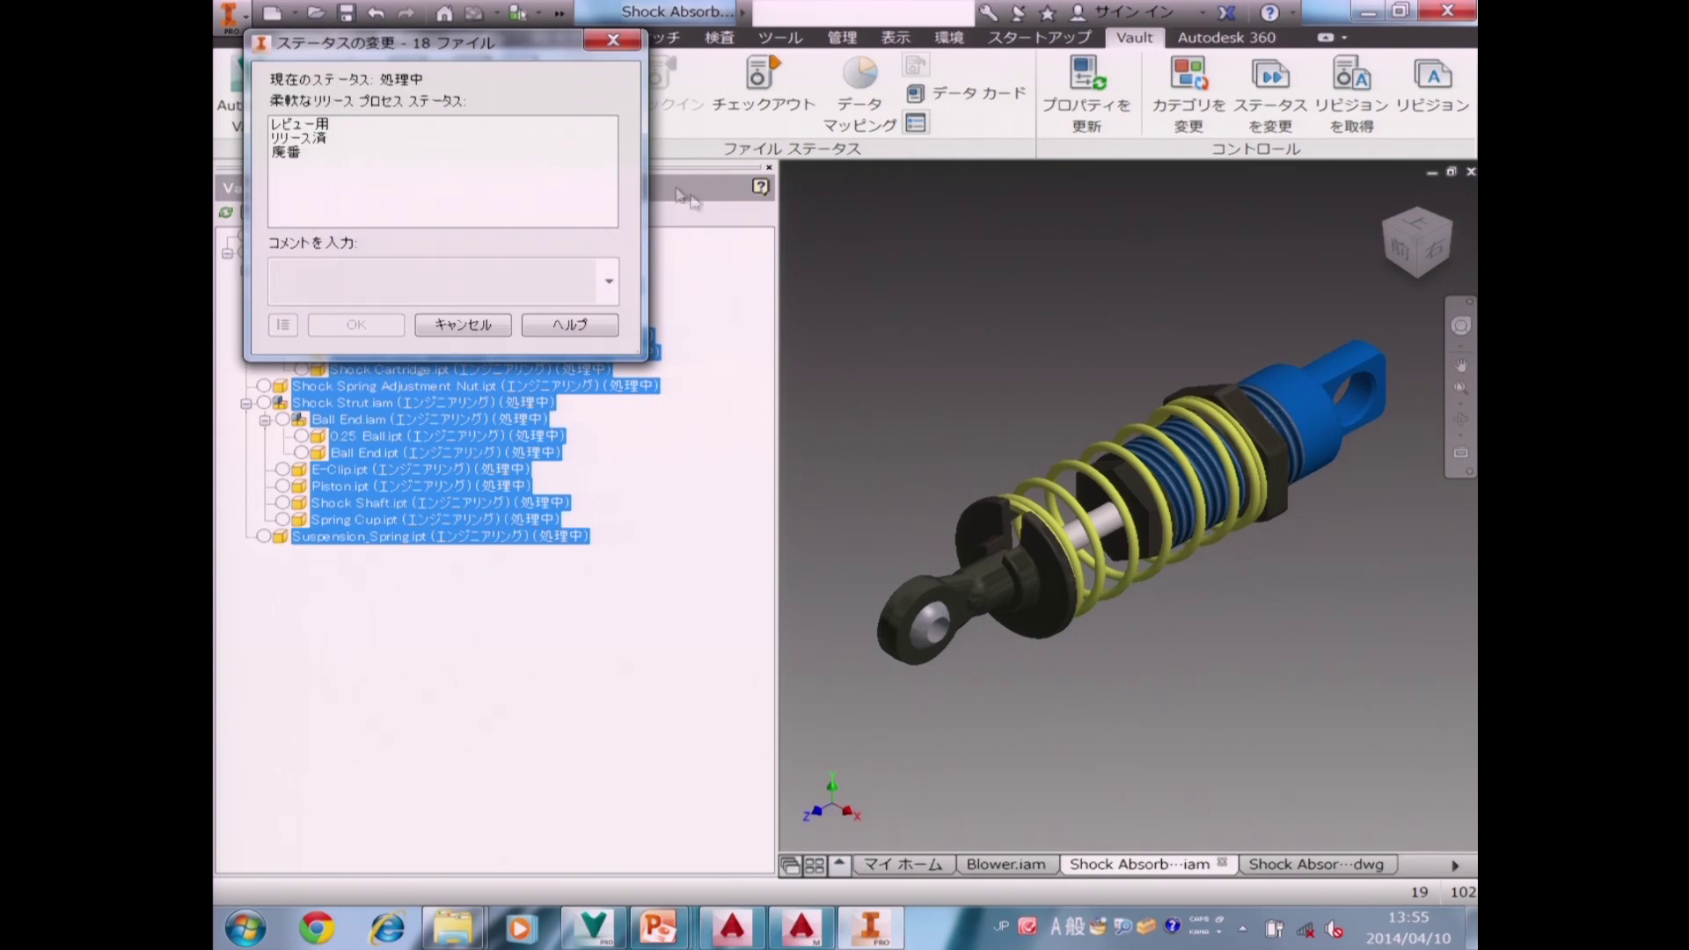
drag(495, 49, 948, 250)
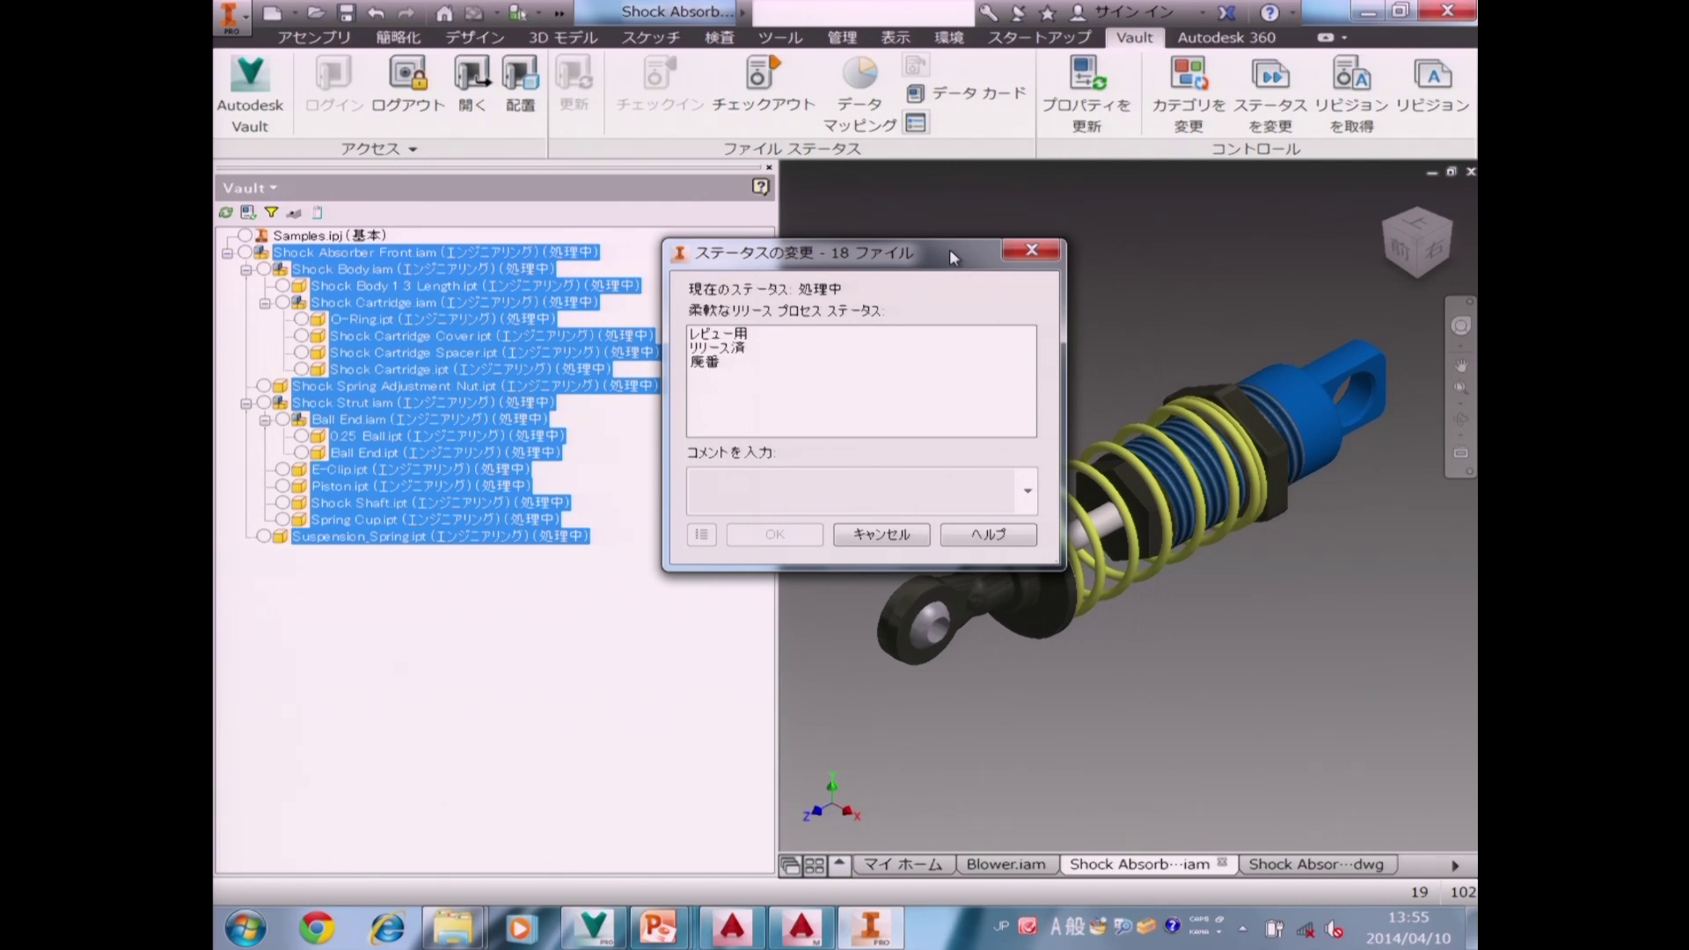
click(754, 336)
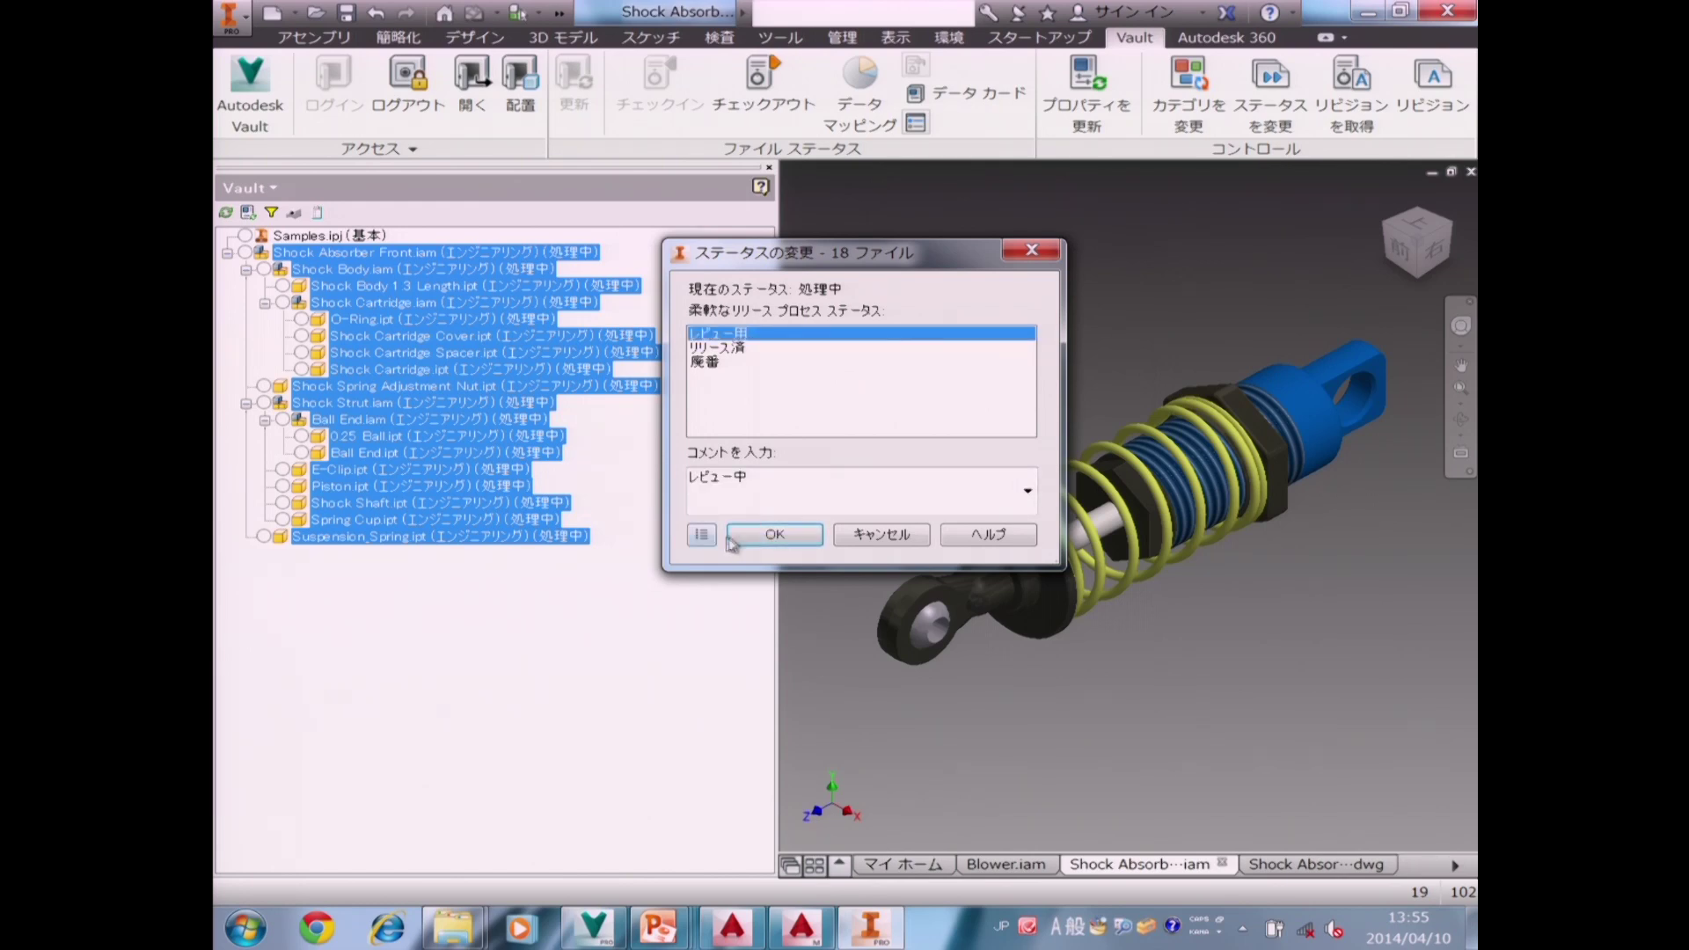
click(755, 539)
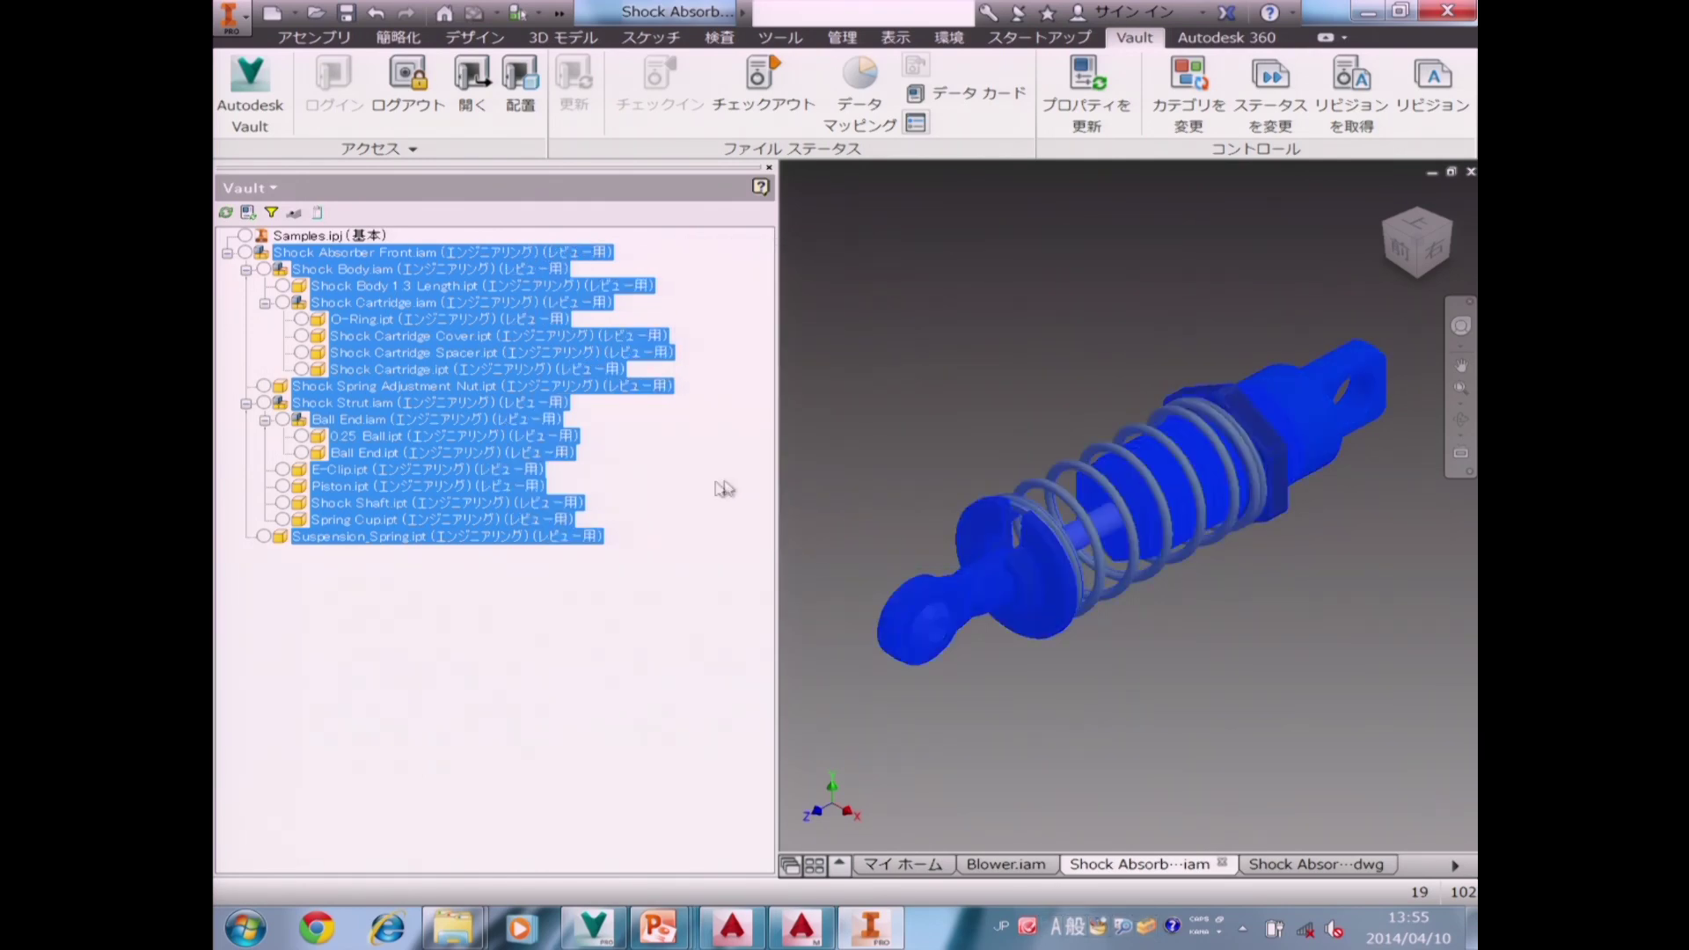
click(576, 353)
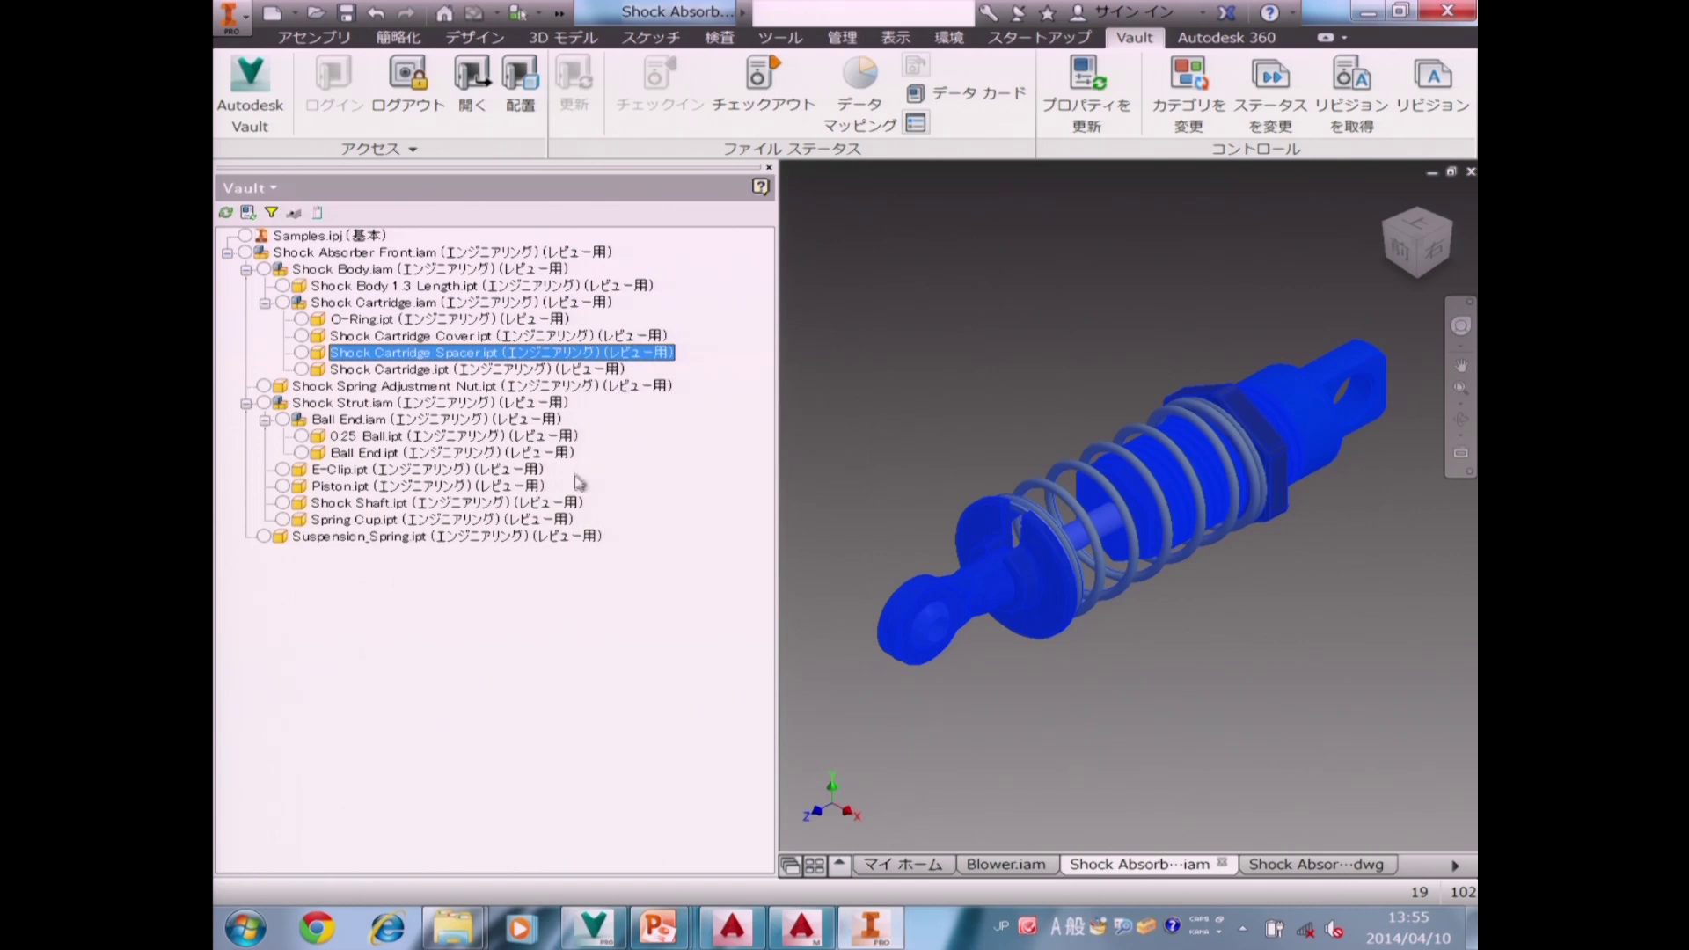
Change the lifecycle state of the whole shock absorber assembly and all its components to リリース済, keeping the default comment.
mouse_move(557, 273)
click(554, 253)
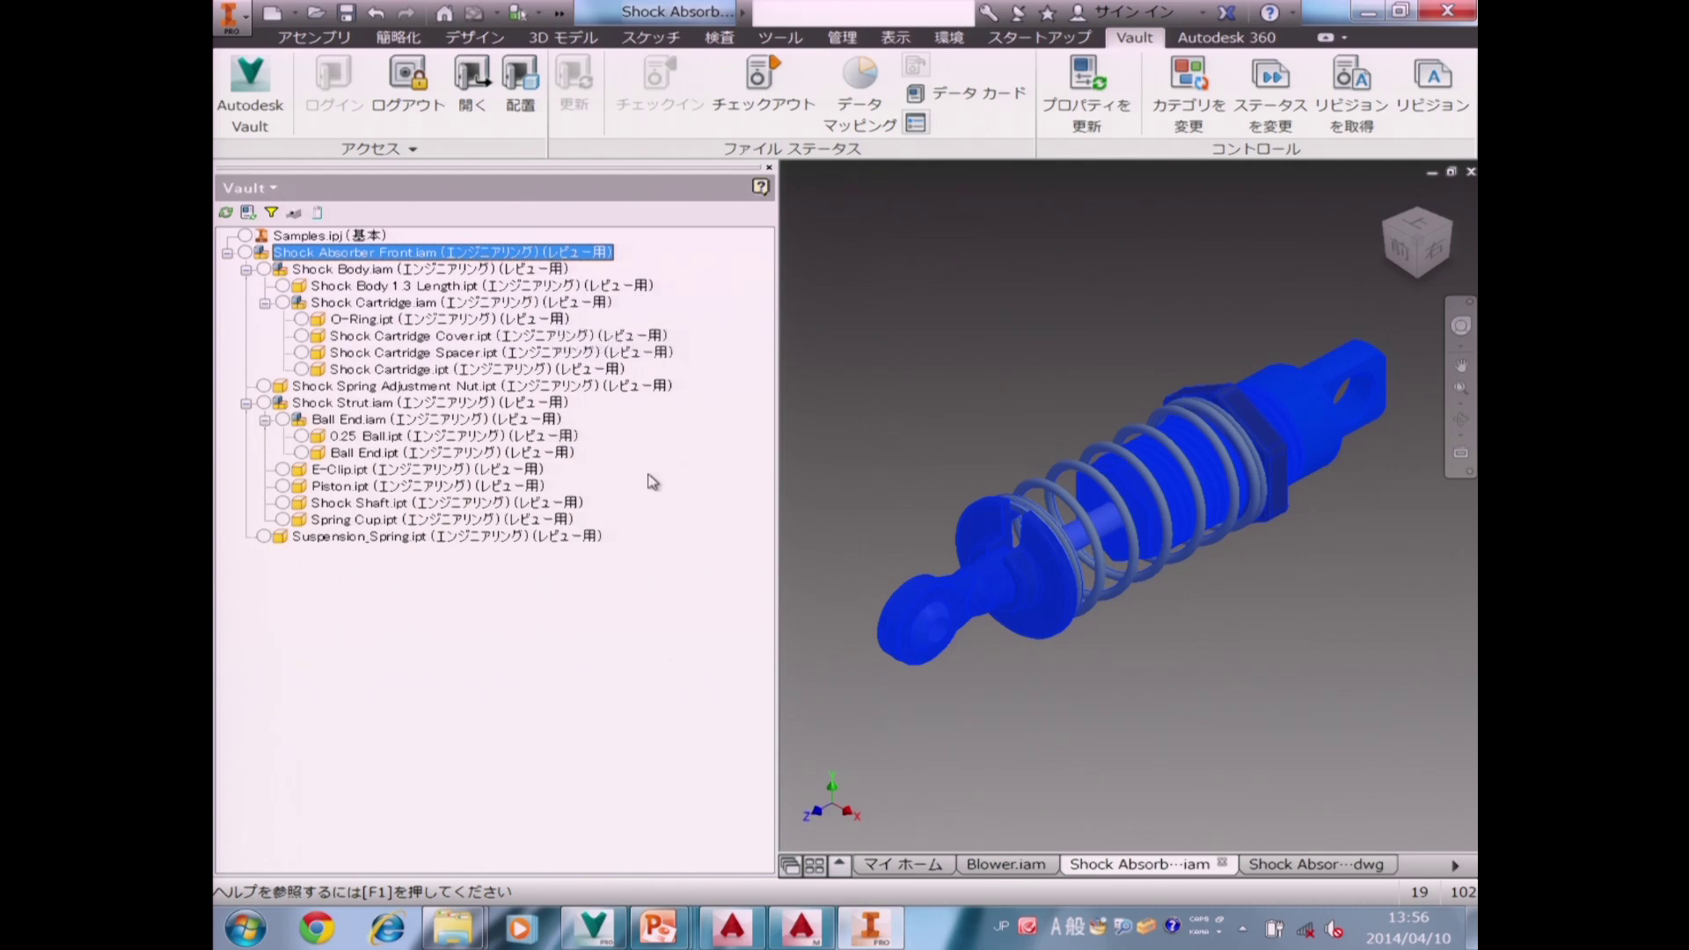
mouse_move(600, 538)
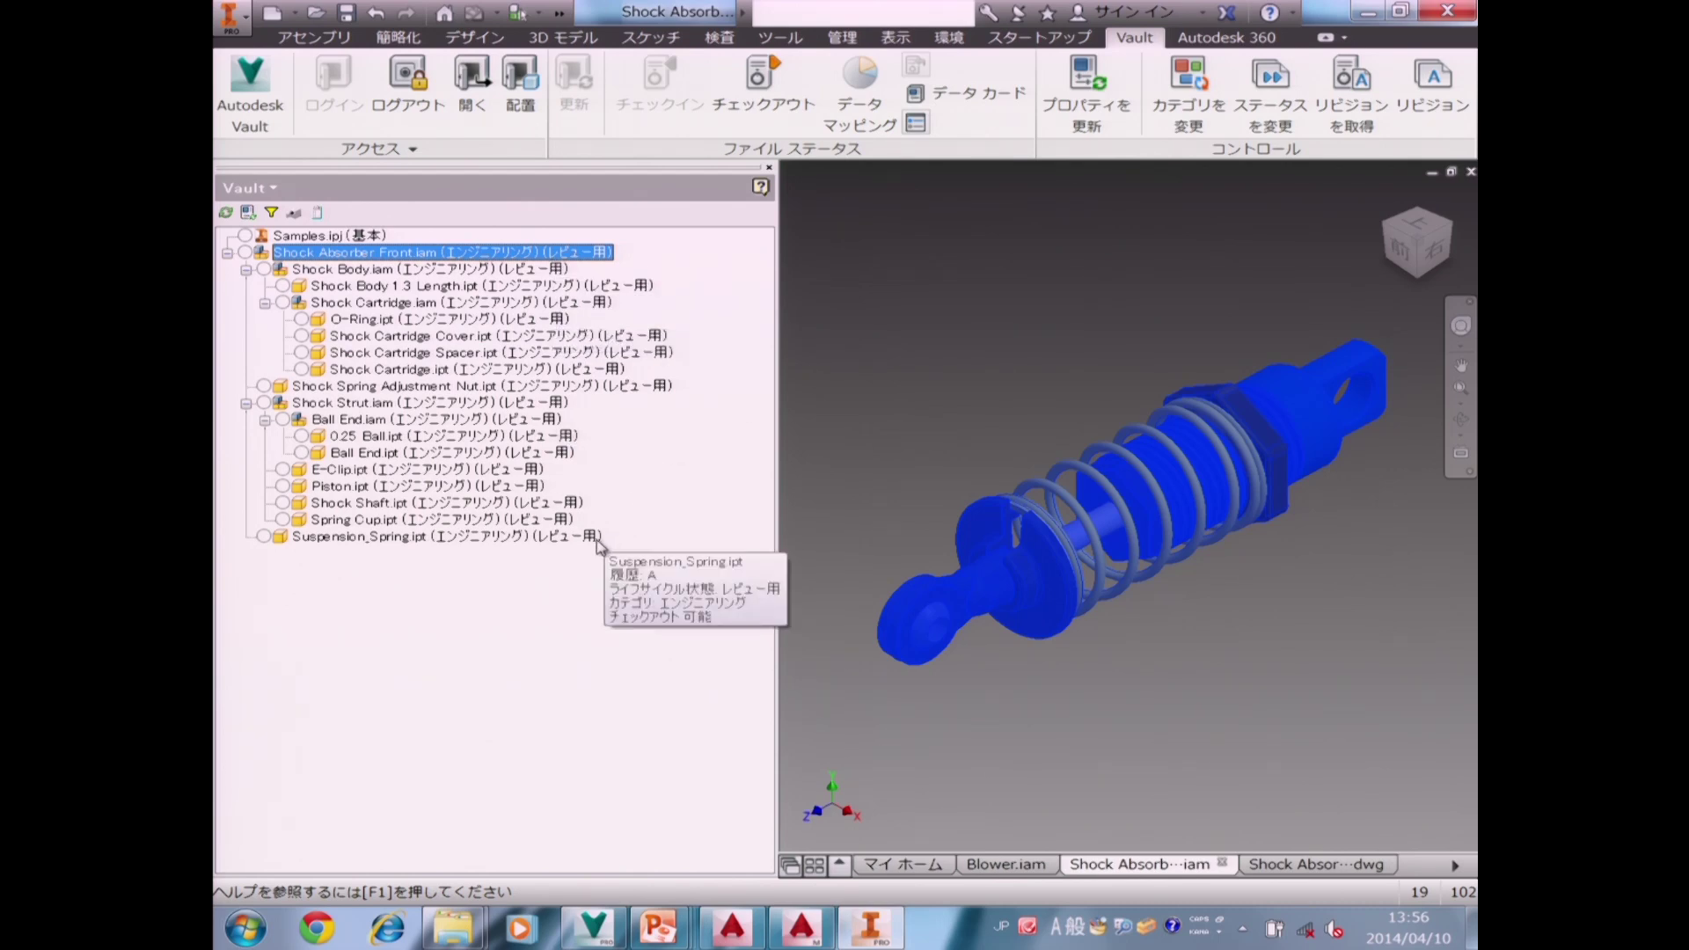
shift+click(597, 538)
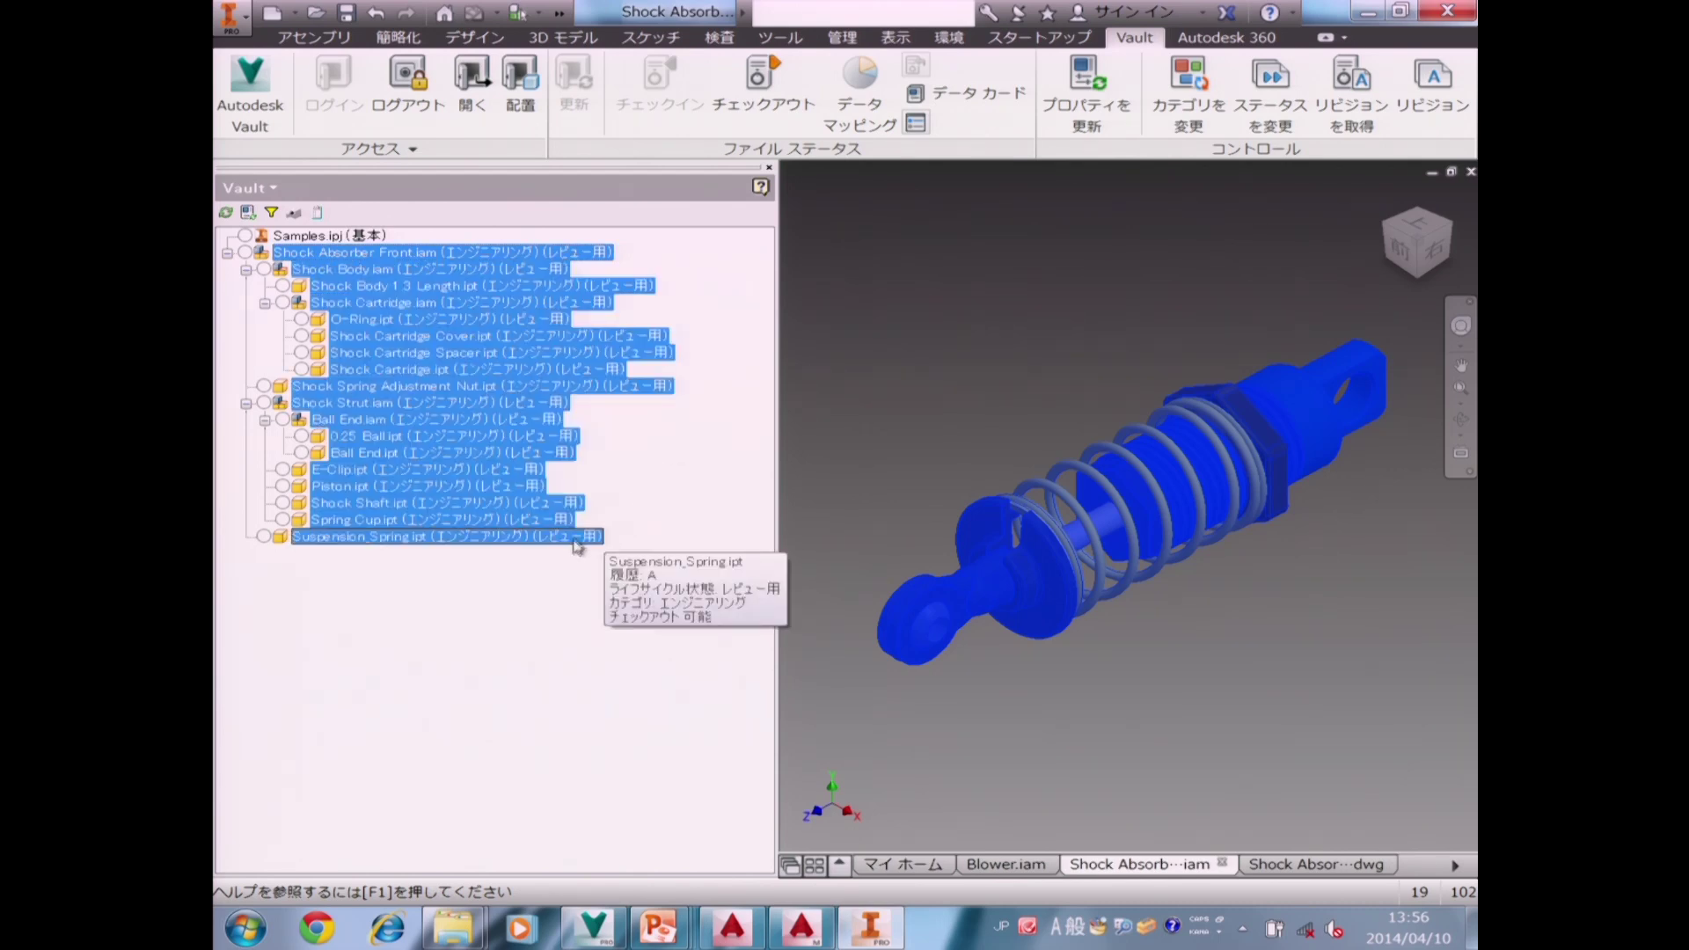
right_click(538, 332)
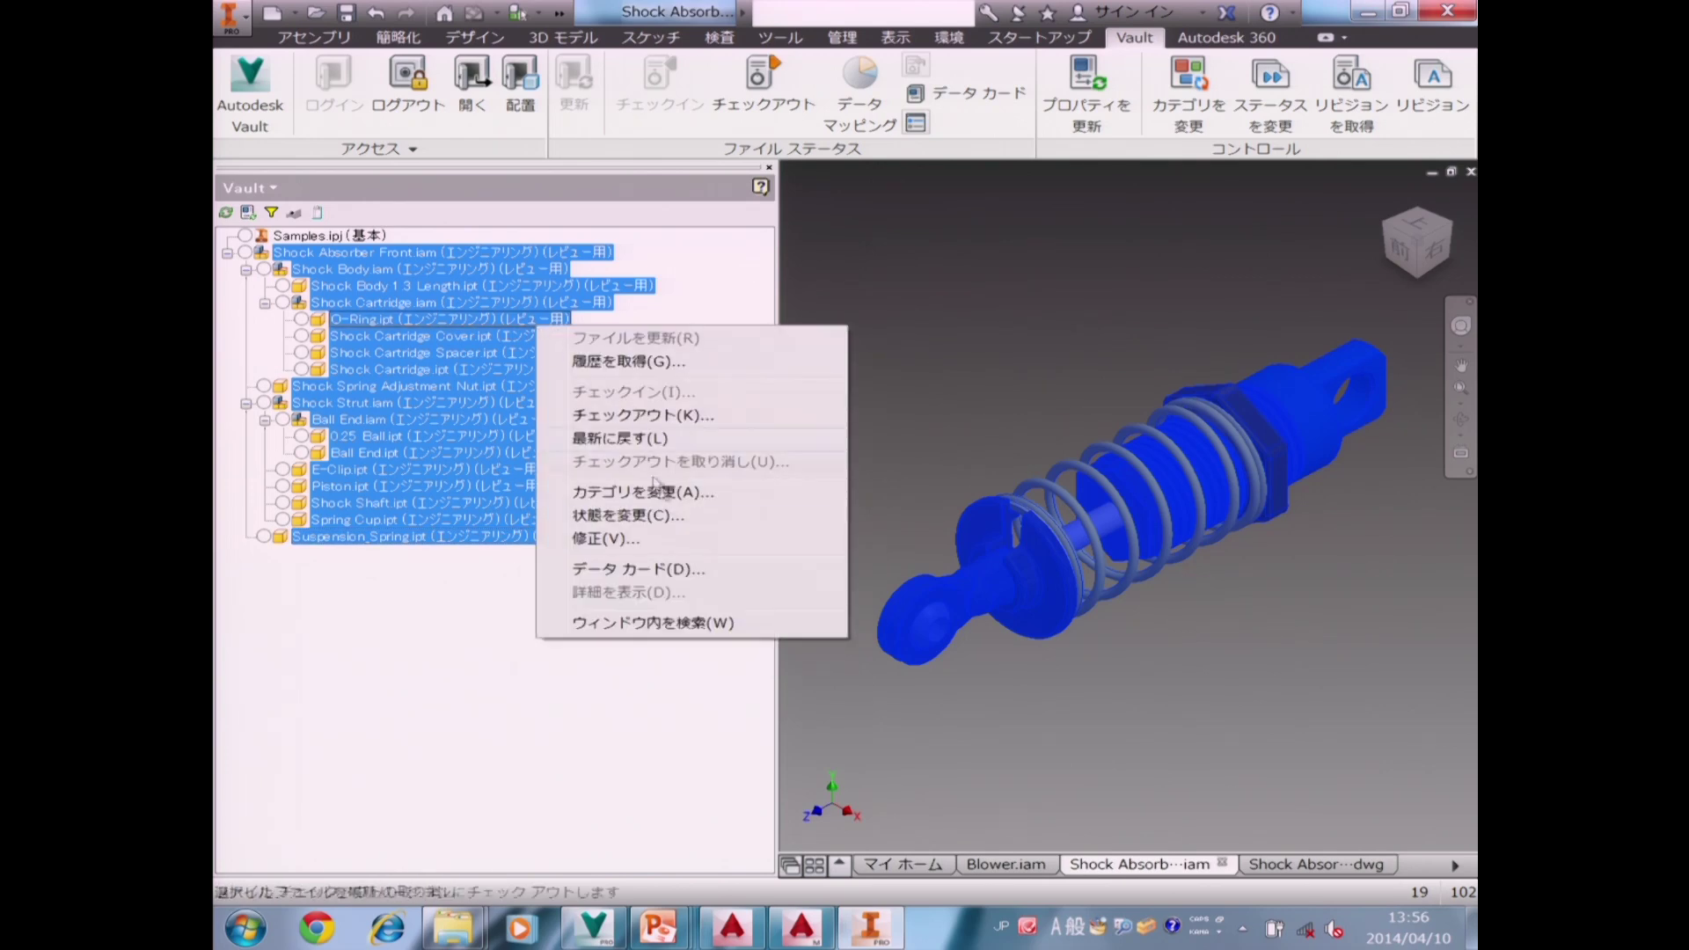
click(666, 514)
click(749, 347)
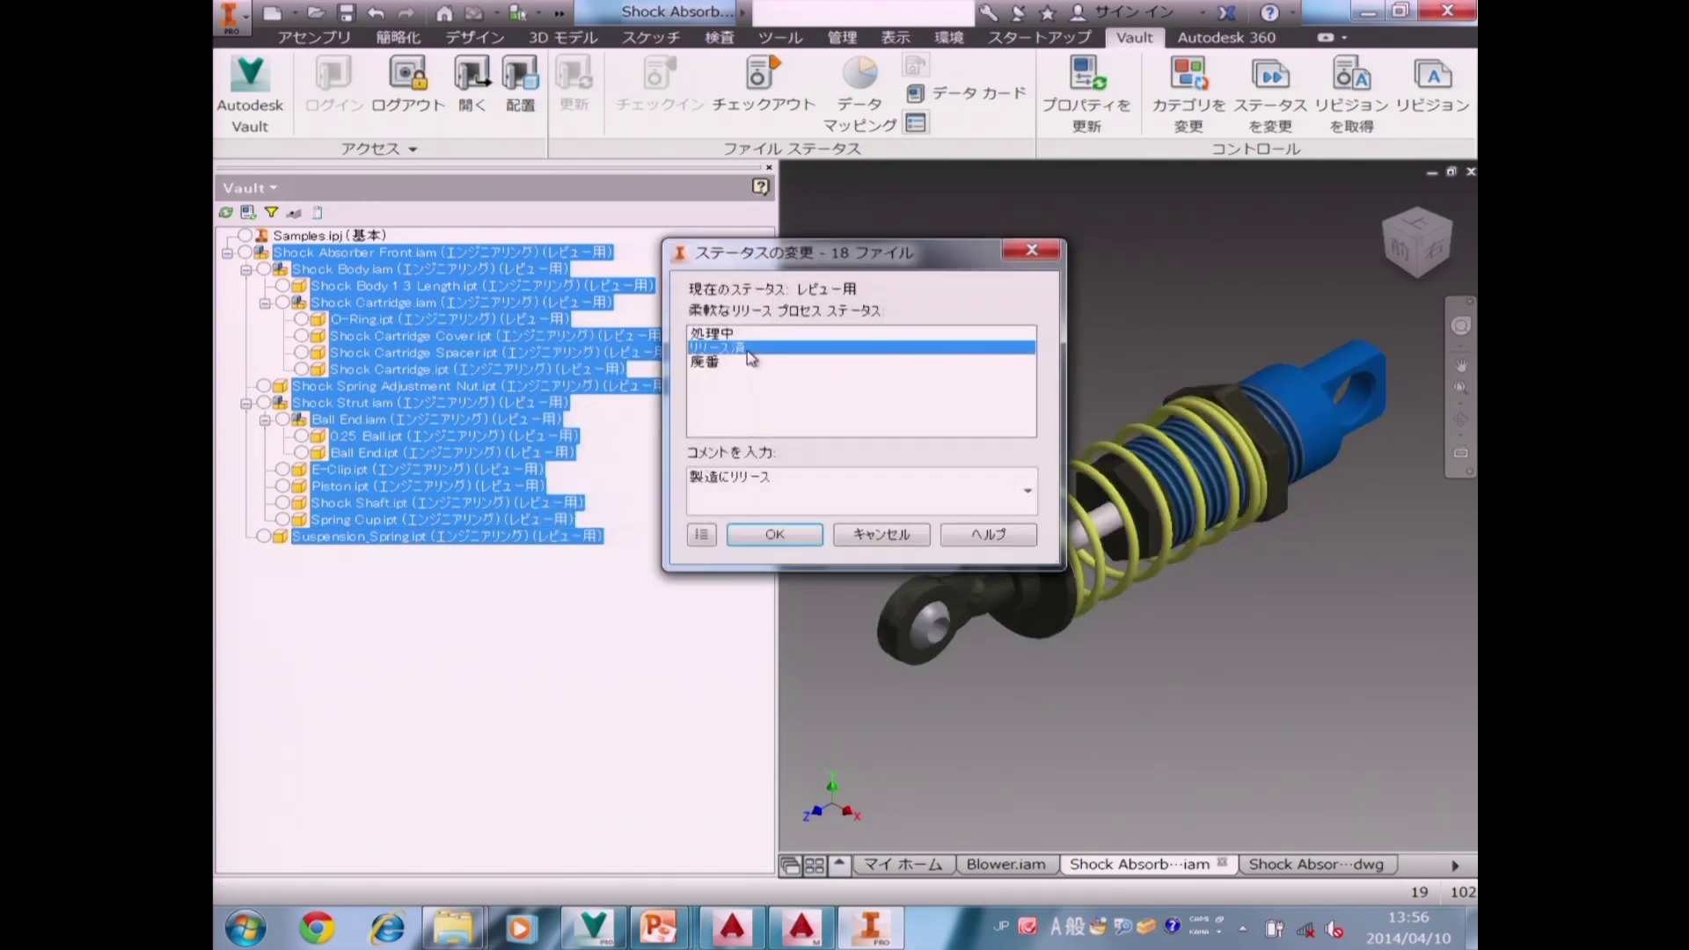
click(778, 534)
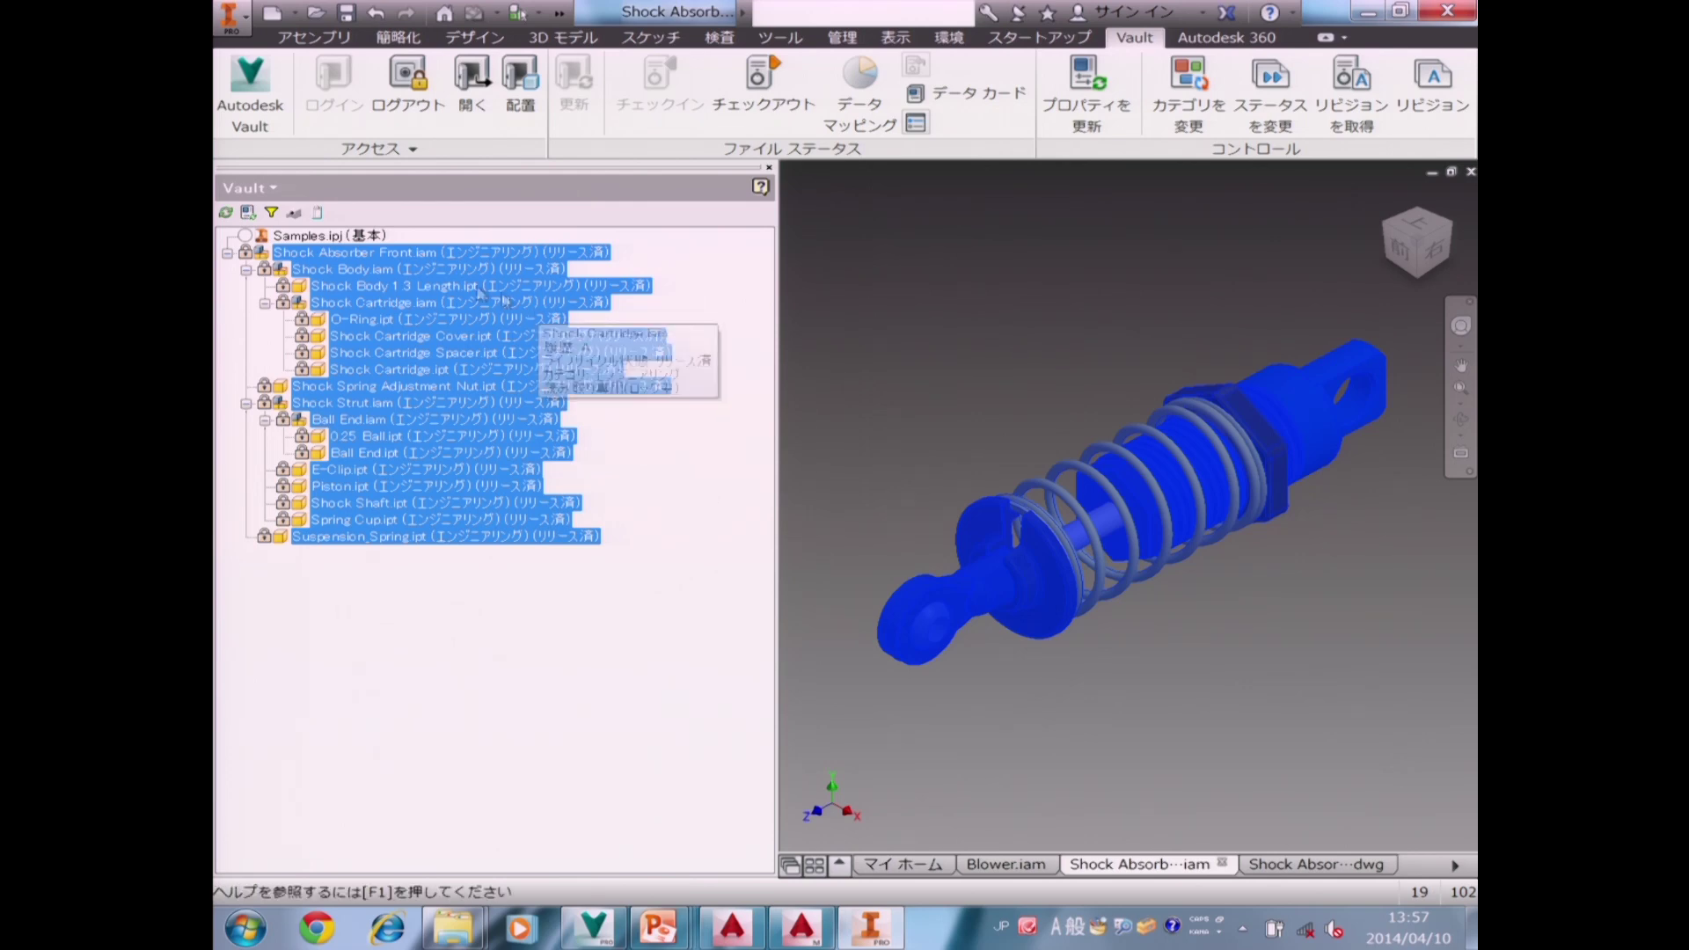
mouse_move(297, 258)
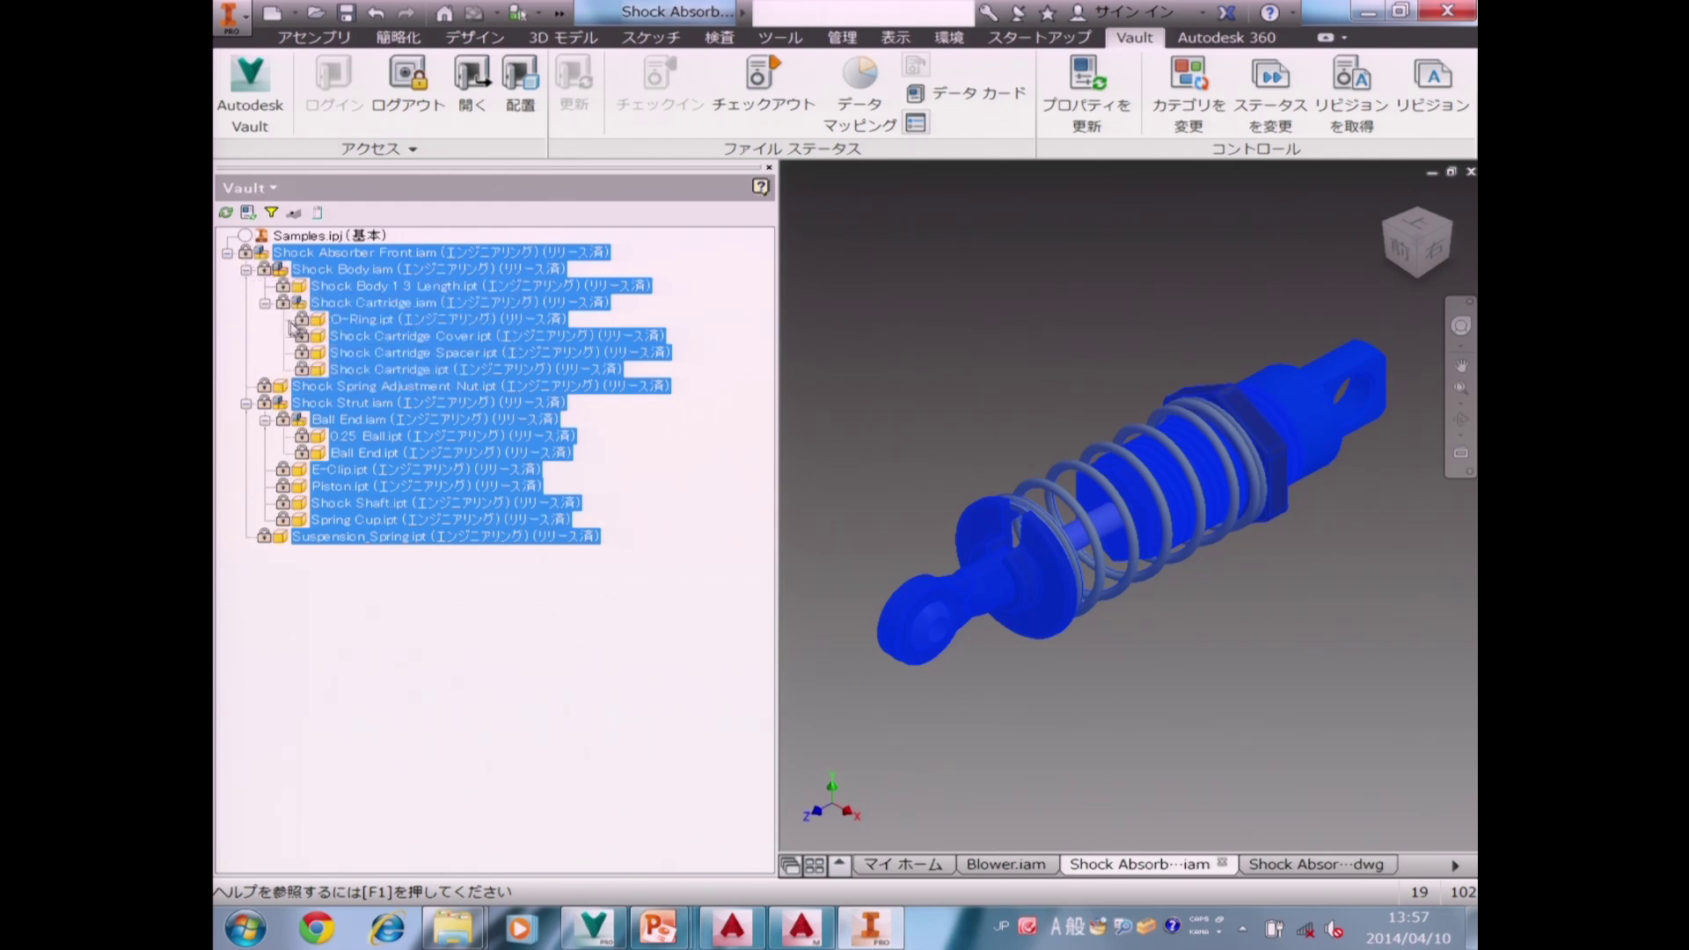
mouse_move(293, 524)
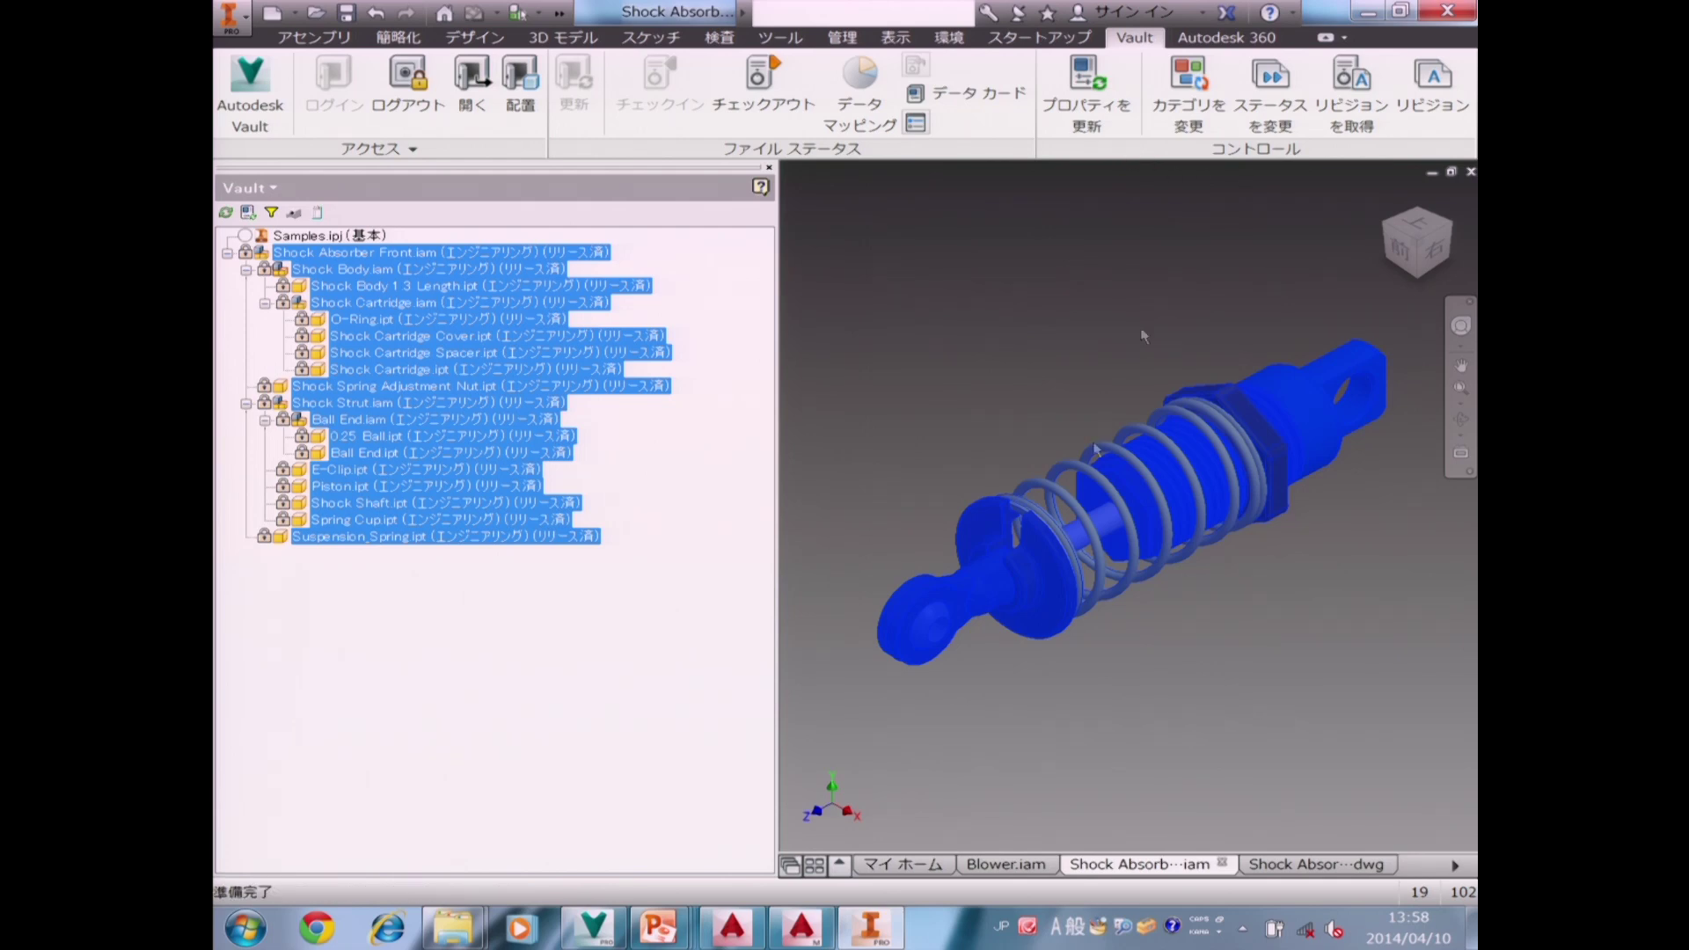
Switch to the Blower.iam assembly and show its files' lifecycle states in the Vault browser to examine them.
click(1018, 864)
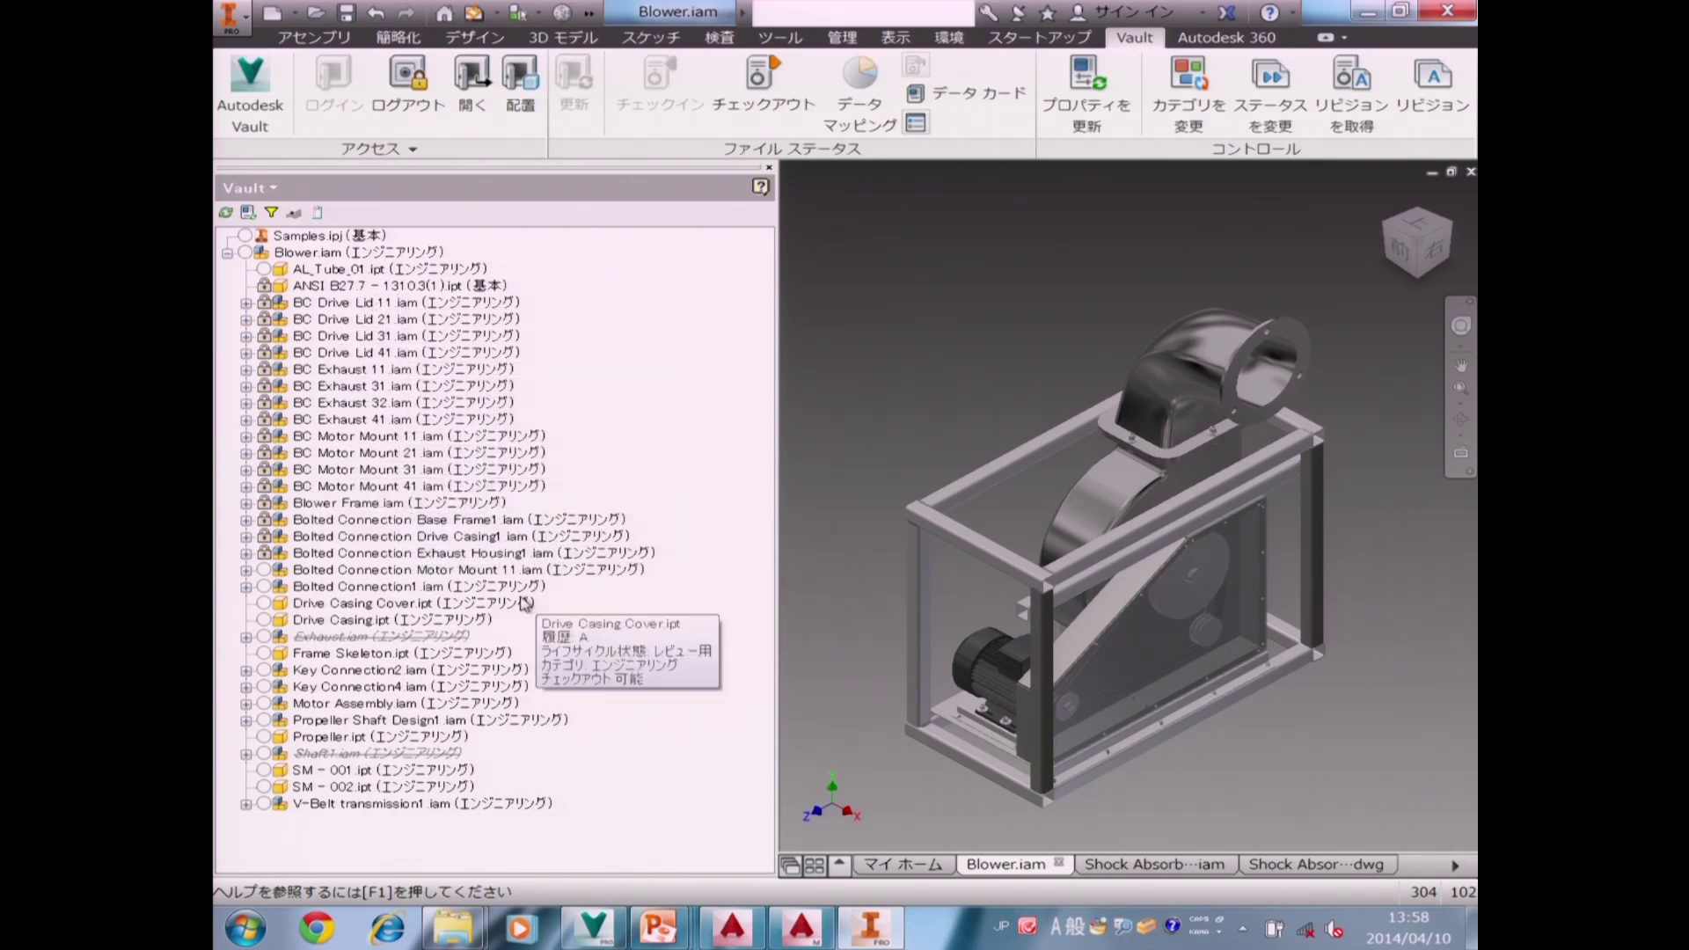
click(318, 214)
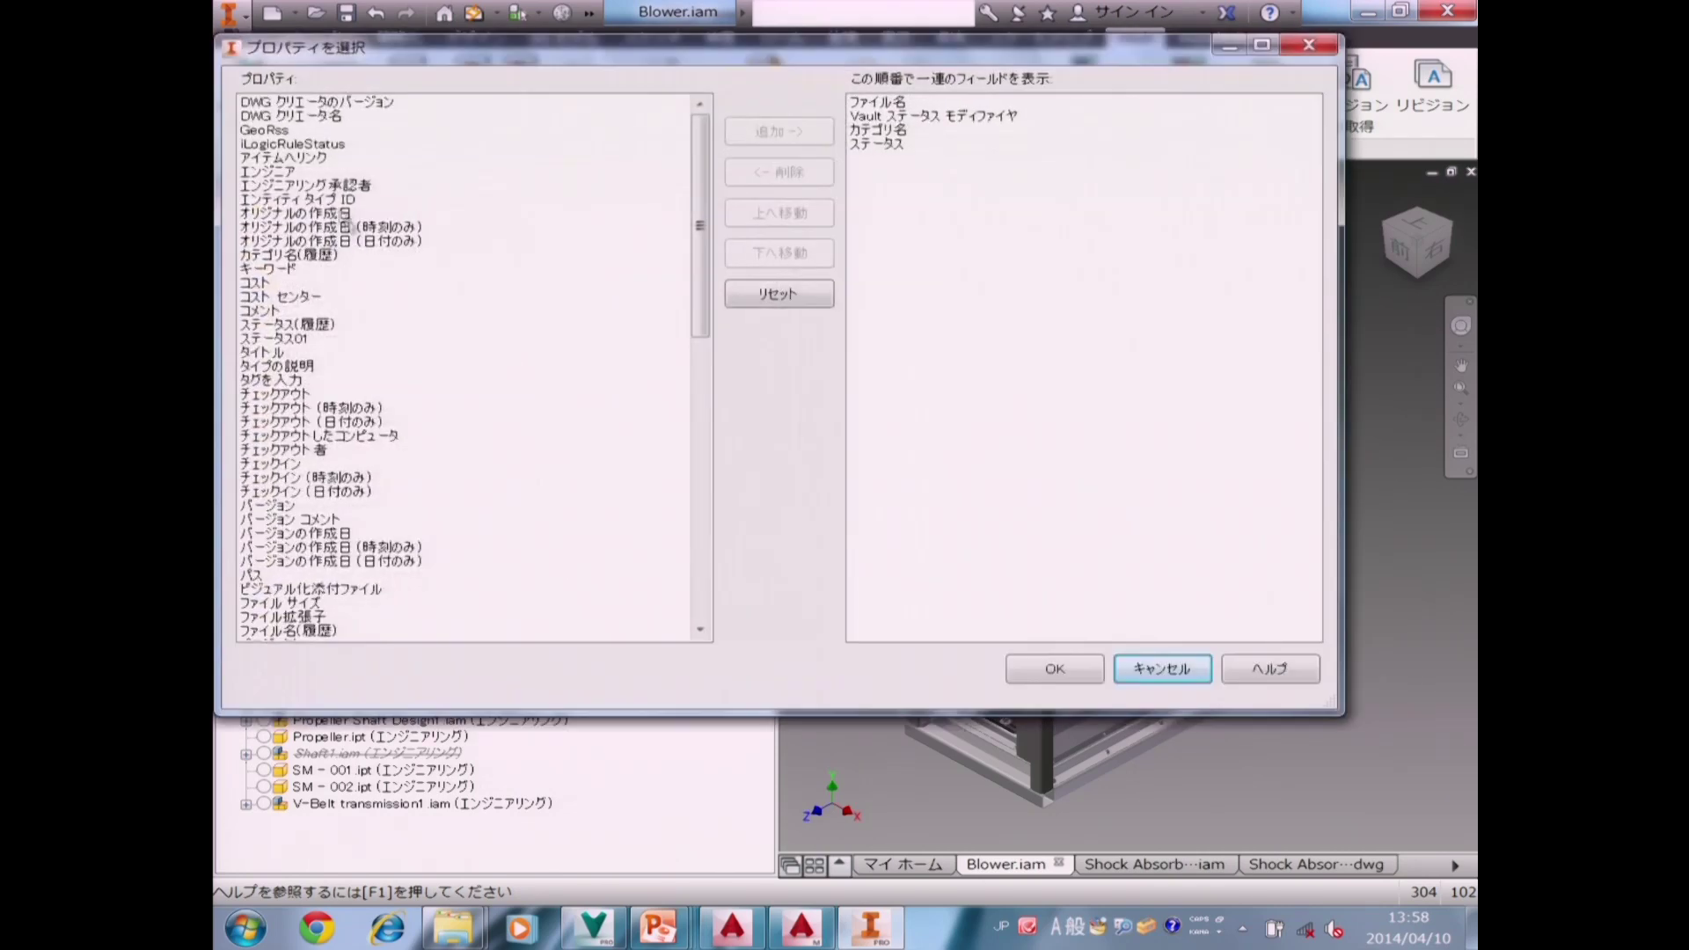
click(1295, 46)
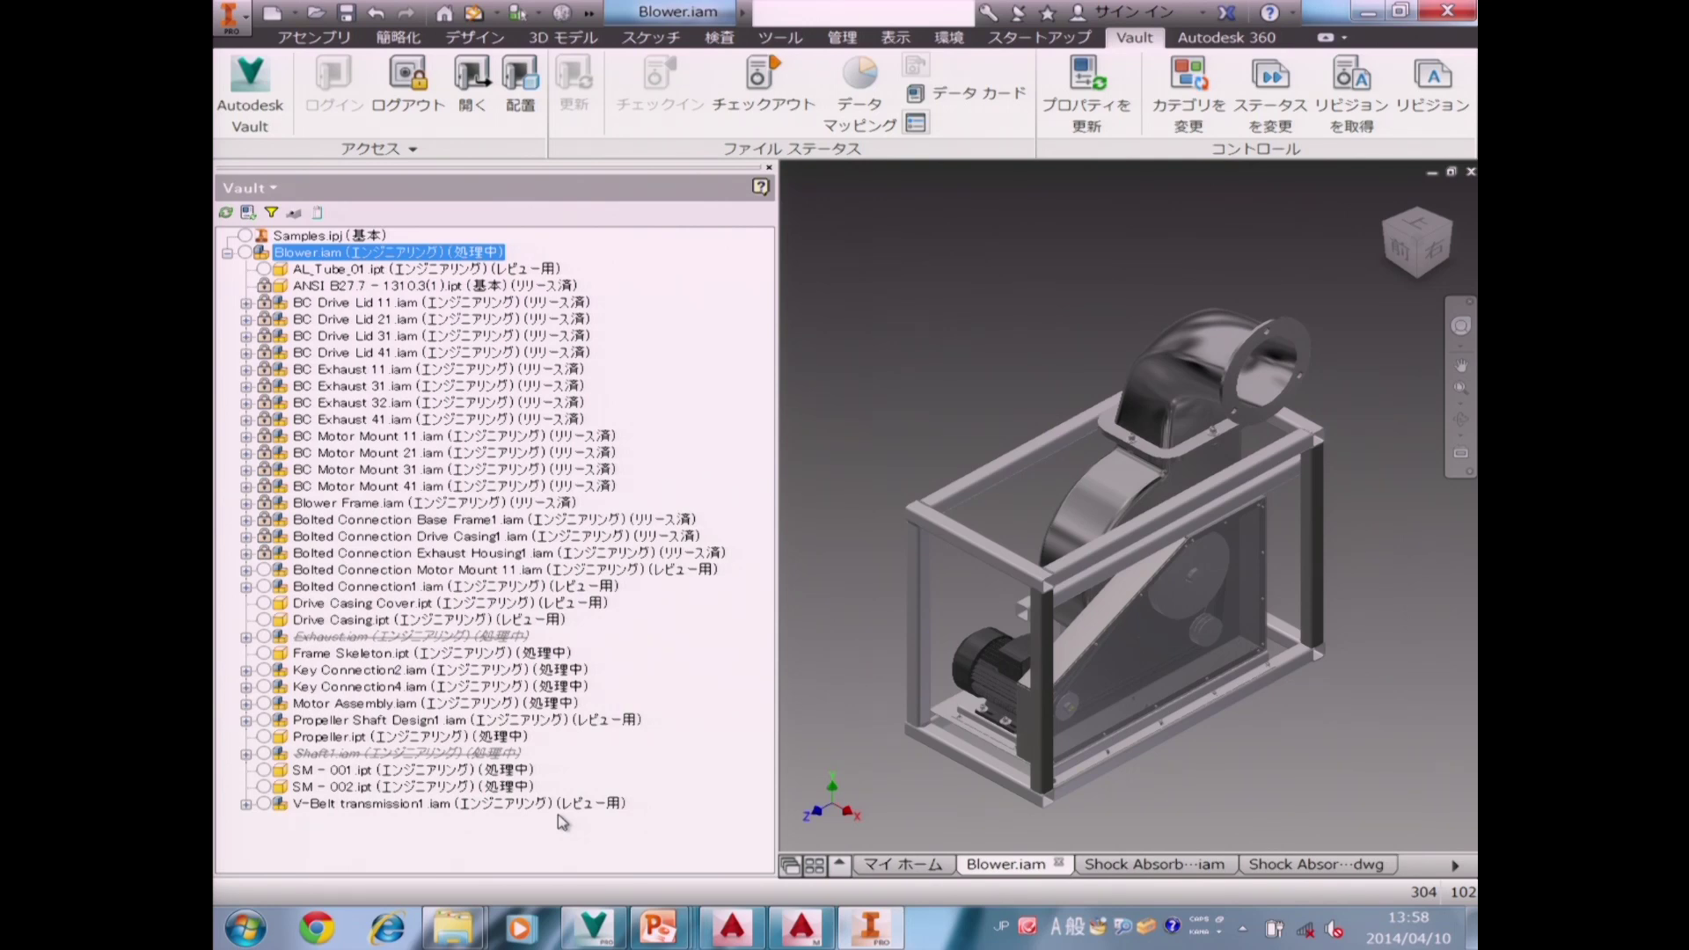
Start data mapping for Blower.iam with the local report template Vault Professional In-CAD.rdlc and chart the files by Checked_Out_By.
click(892, 131)
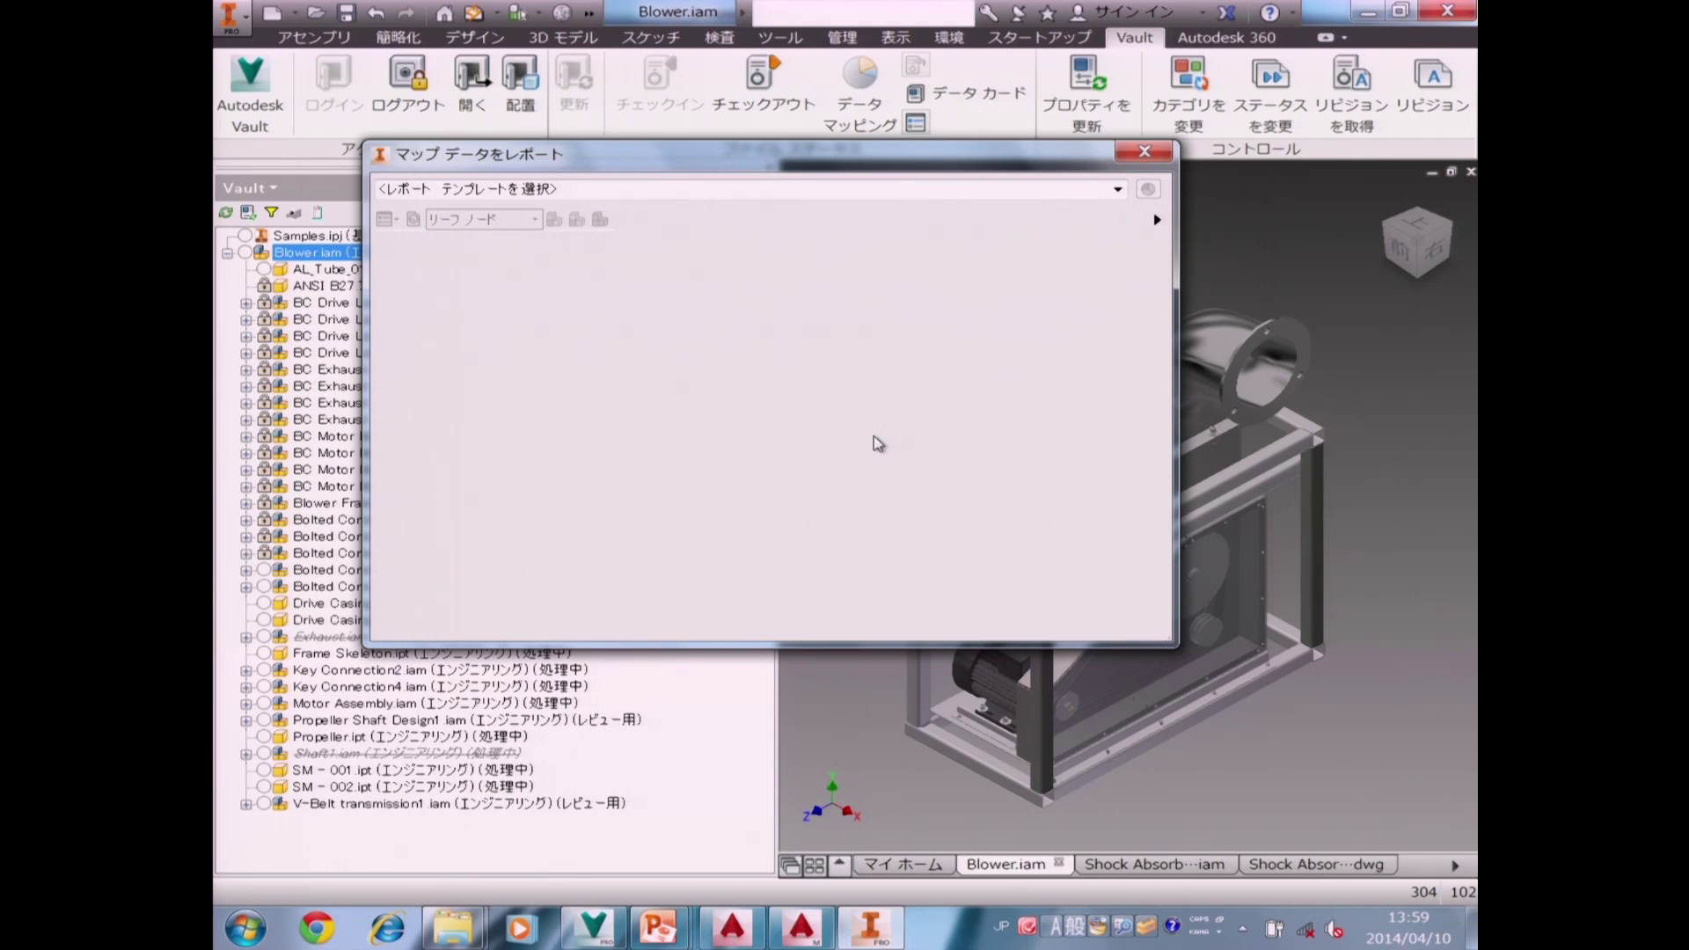
click(1117, 190)
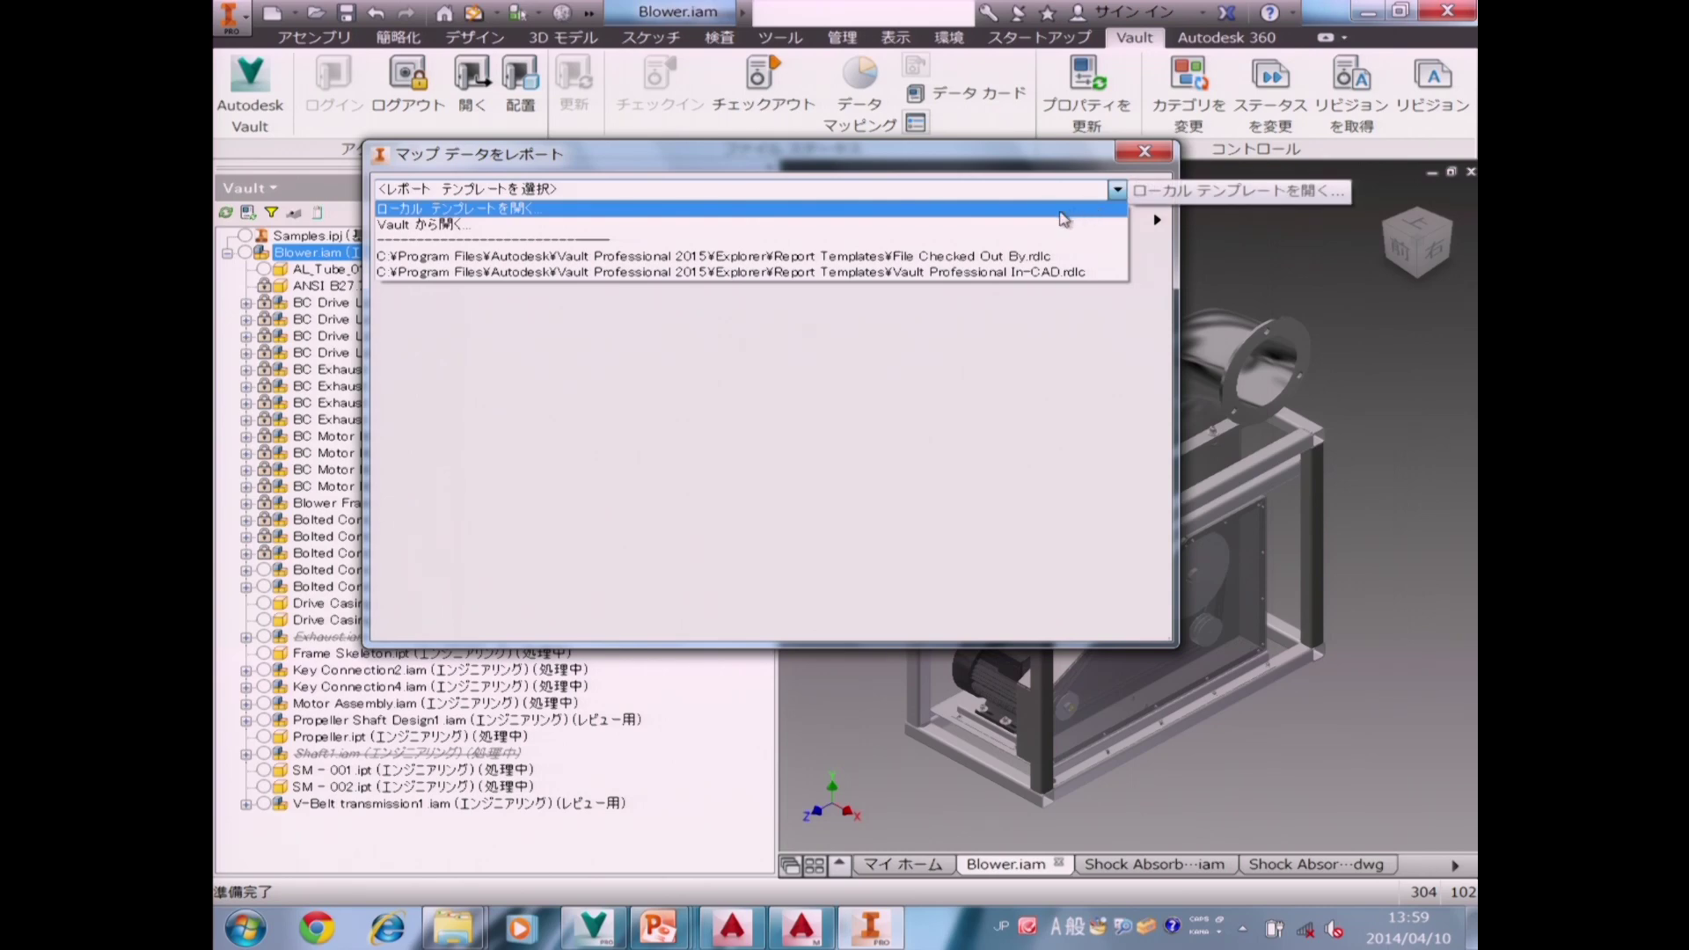
click(1064, 216)
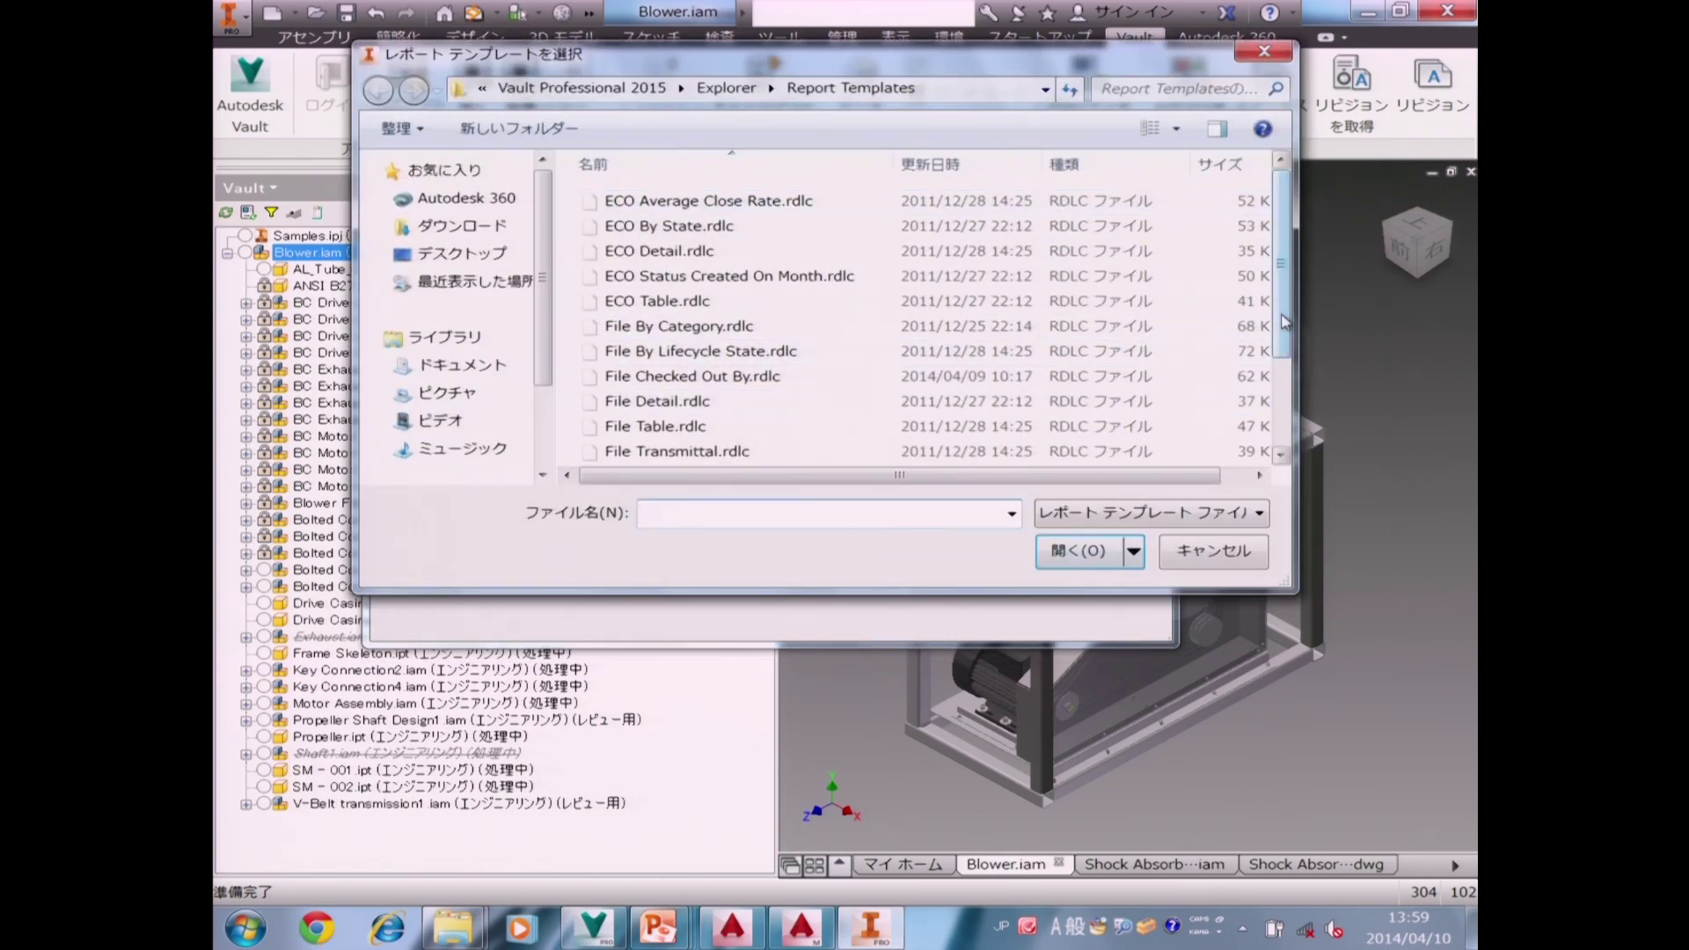
scroll(1151, 466, down, 2)
click(884, 452)
click(1074, 552)
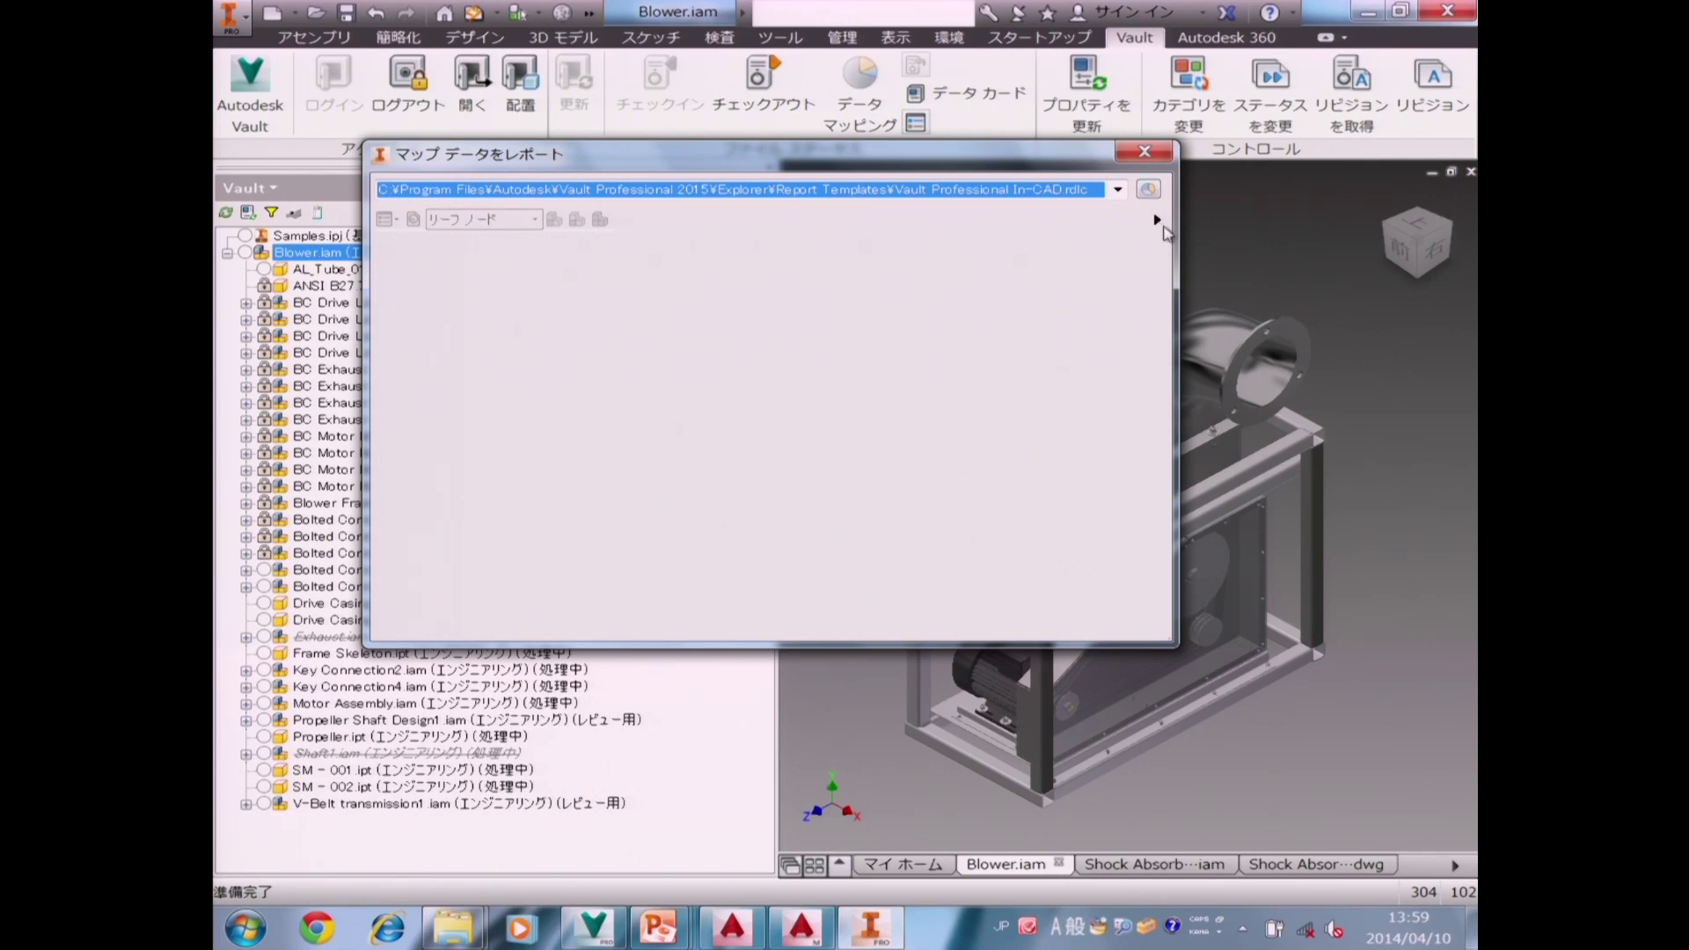
click(1157, 219)
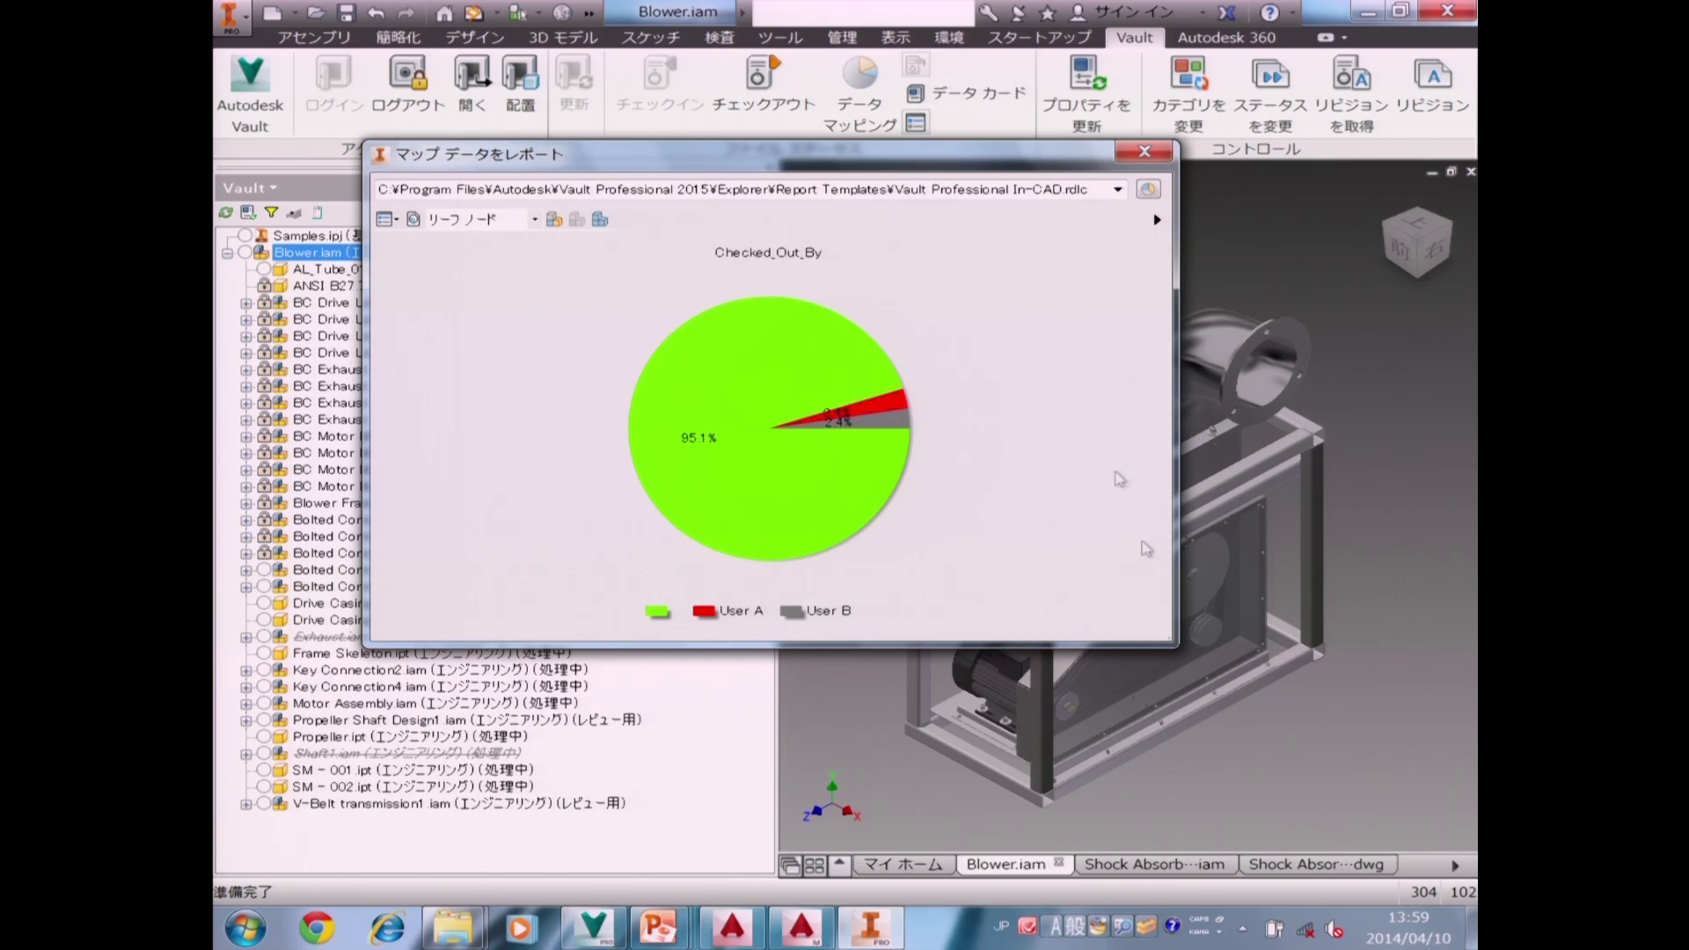
Enlarge the report window, isolate the files checked out by User A in the Blower model, and replace that with User B's files.
drag(1177, 635, 1223, 728)
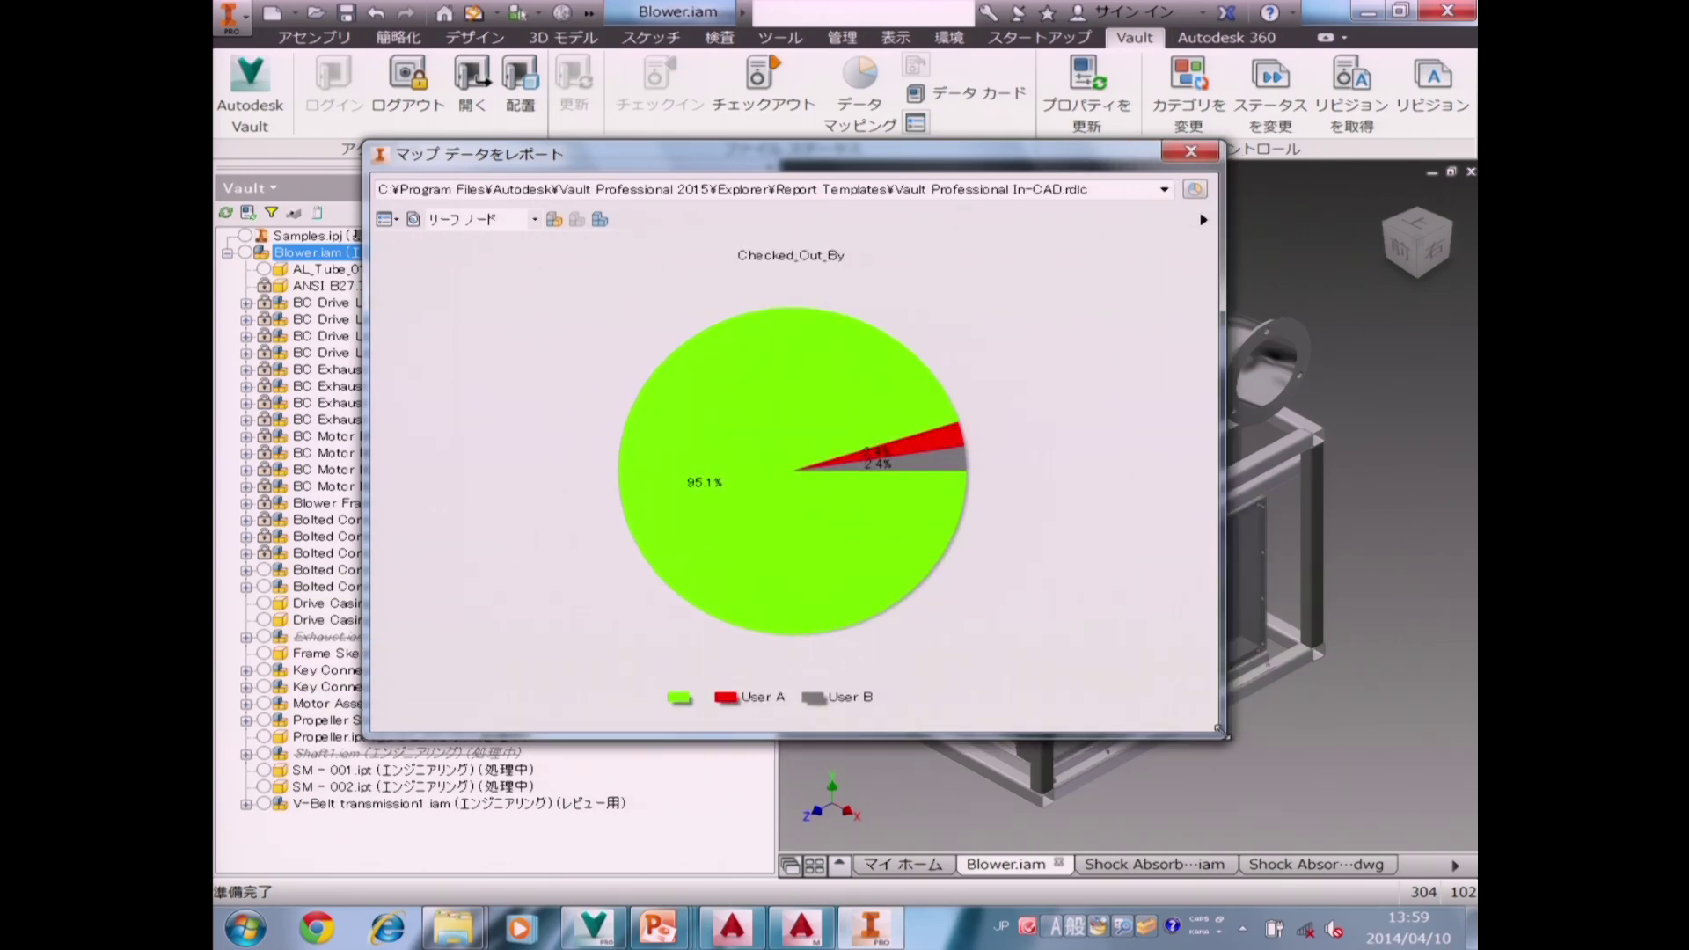
drag(936, 168, 806, 117)
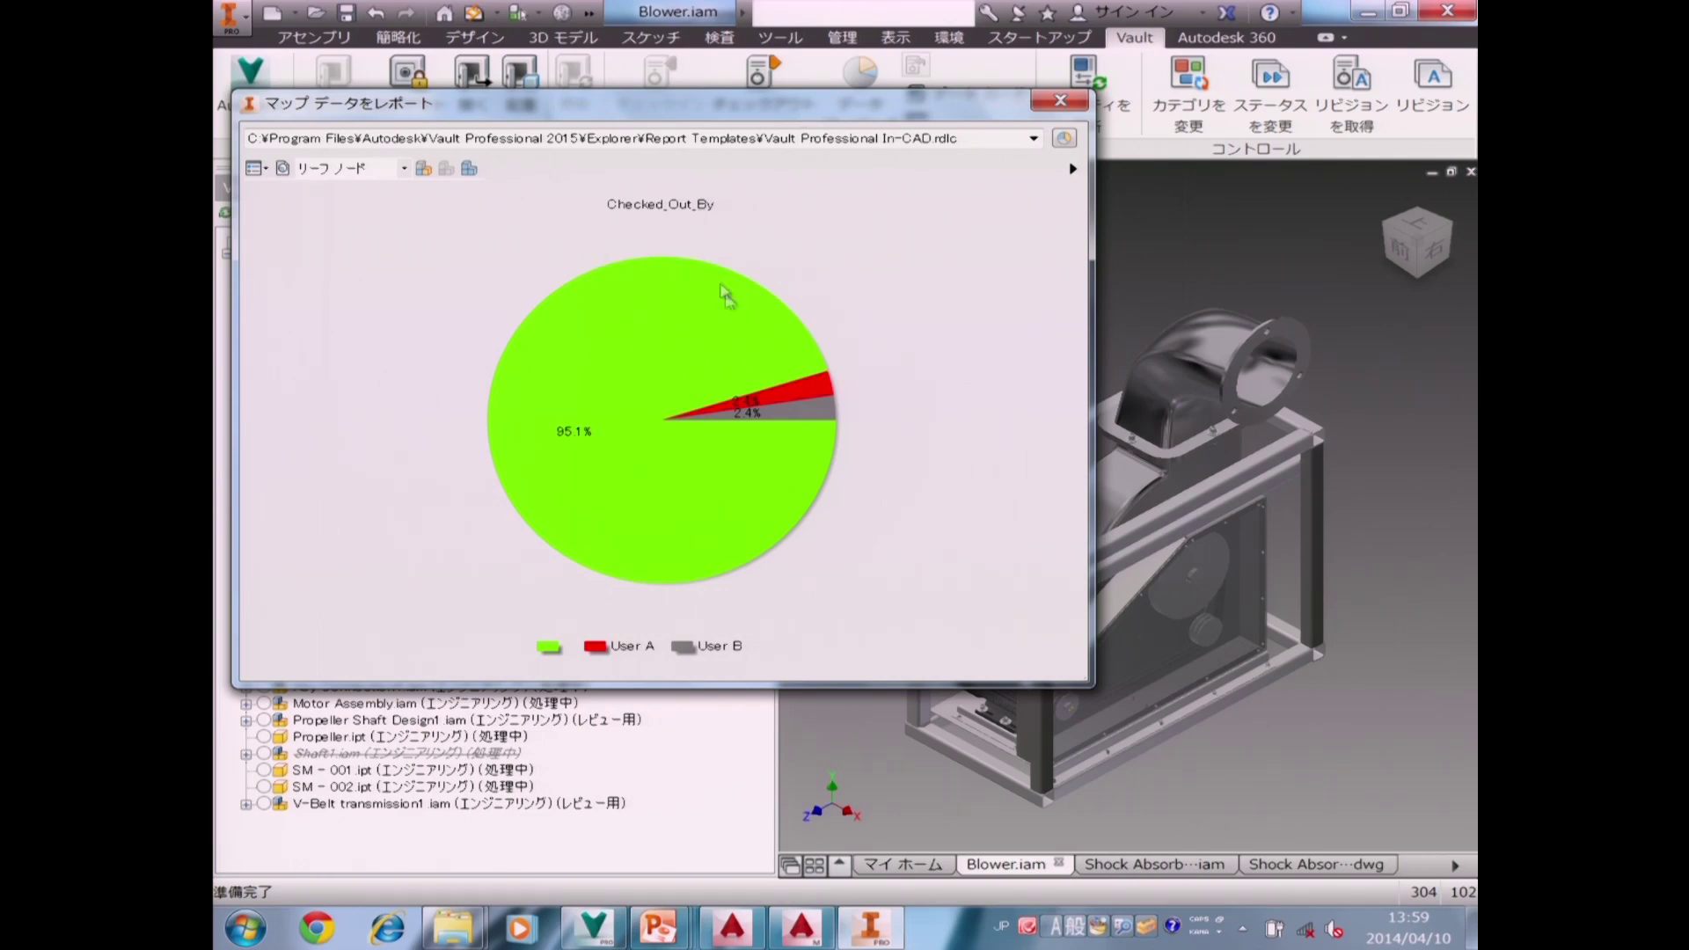
drag(677, 101, 640, 246)
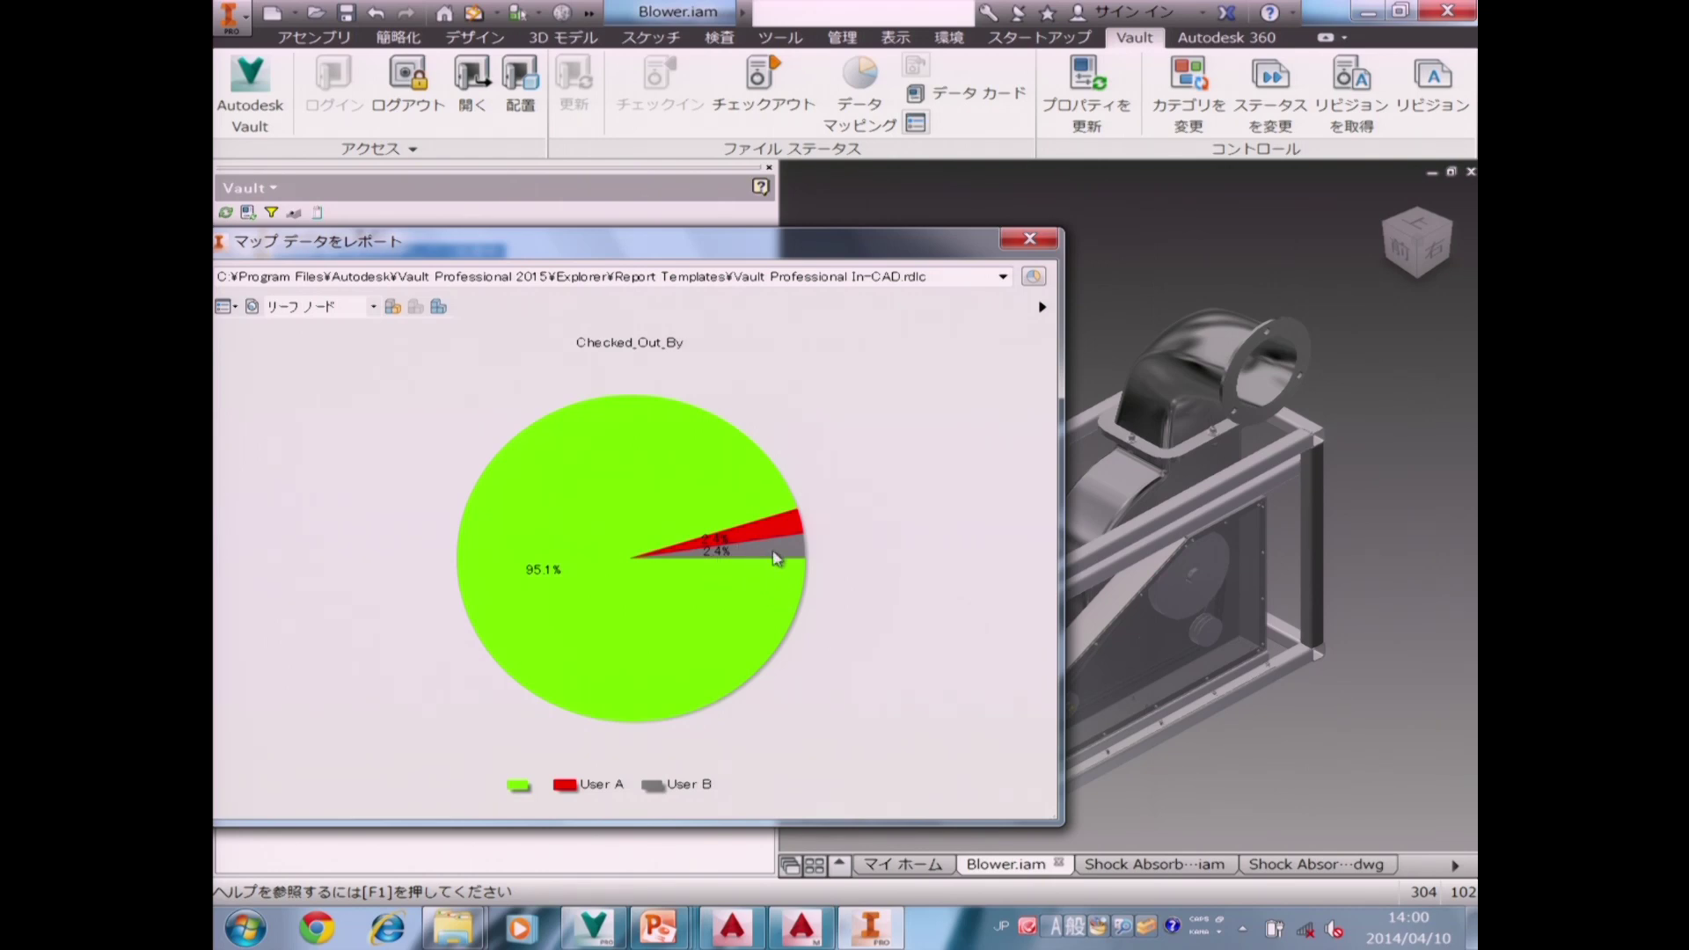
click(779, 521)
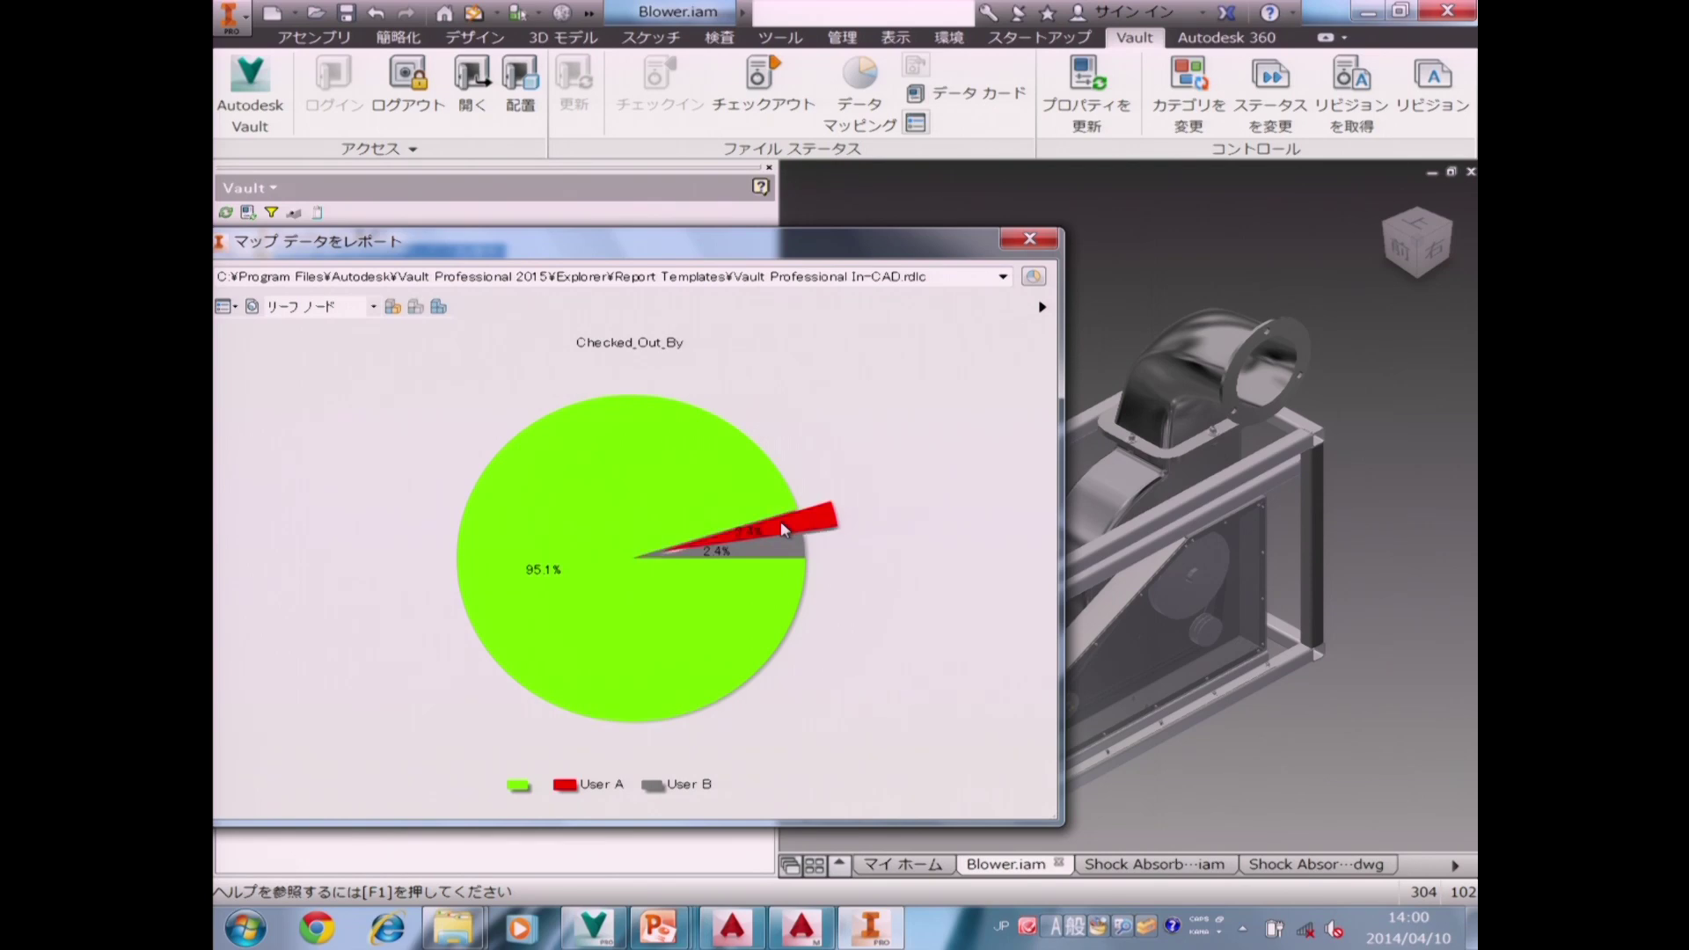
drag(789, 259, 709, 145)
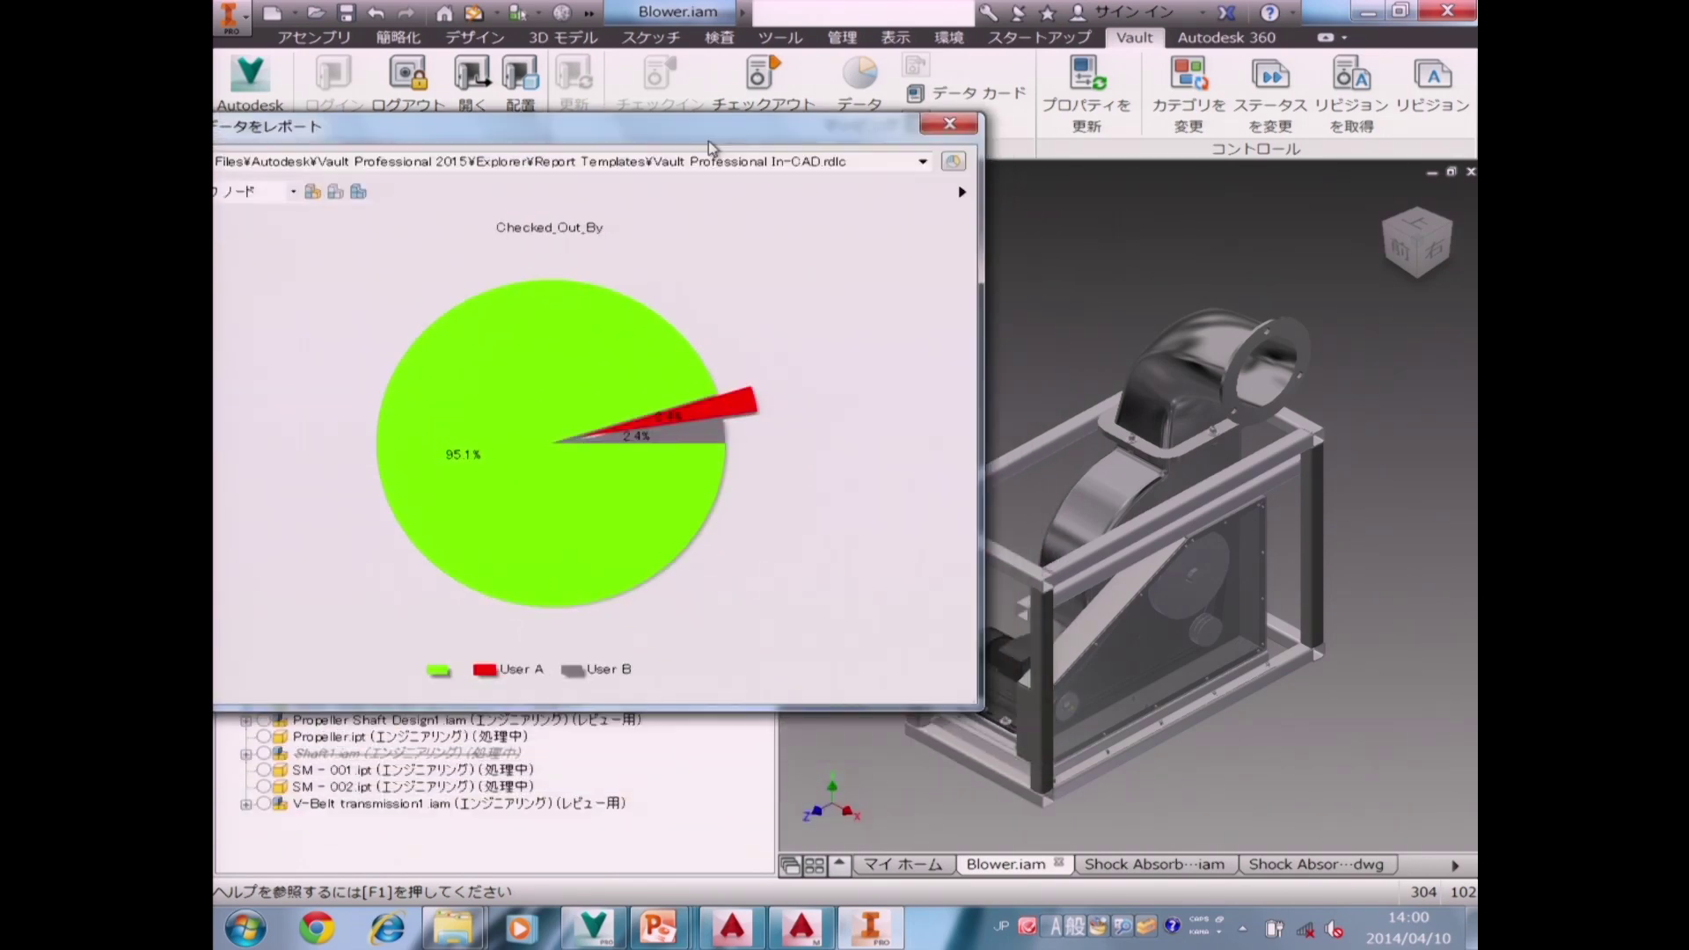
click(336, 194)
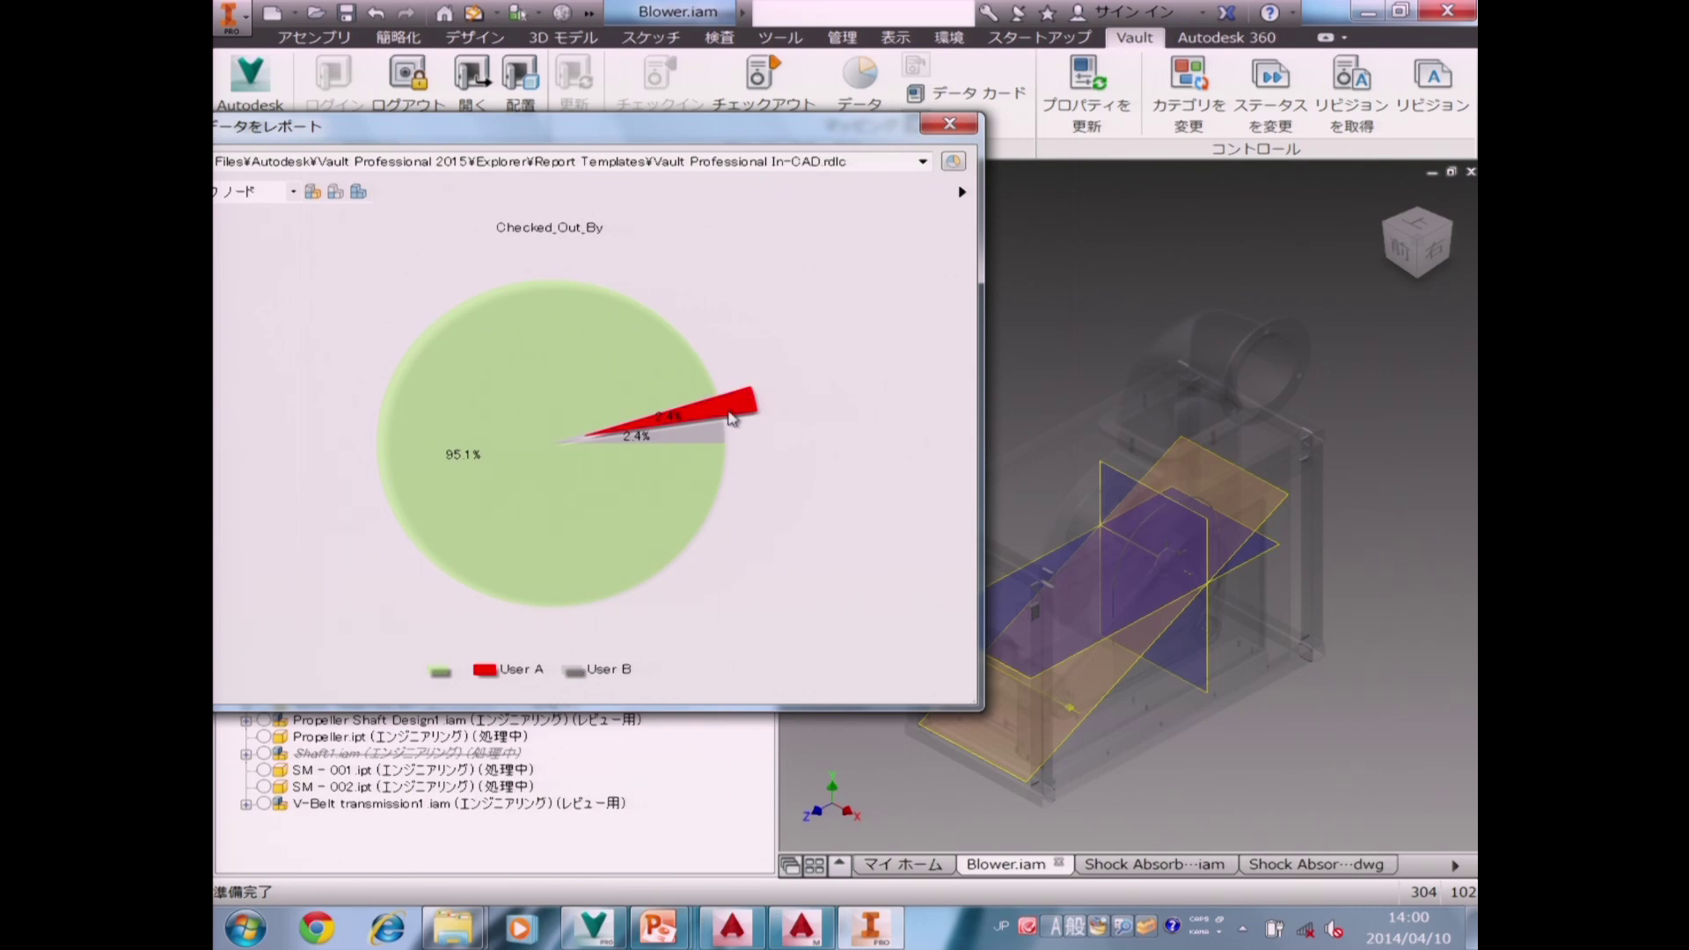
click(359, 191)
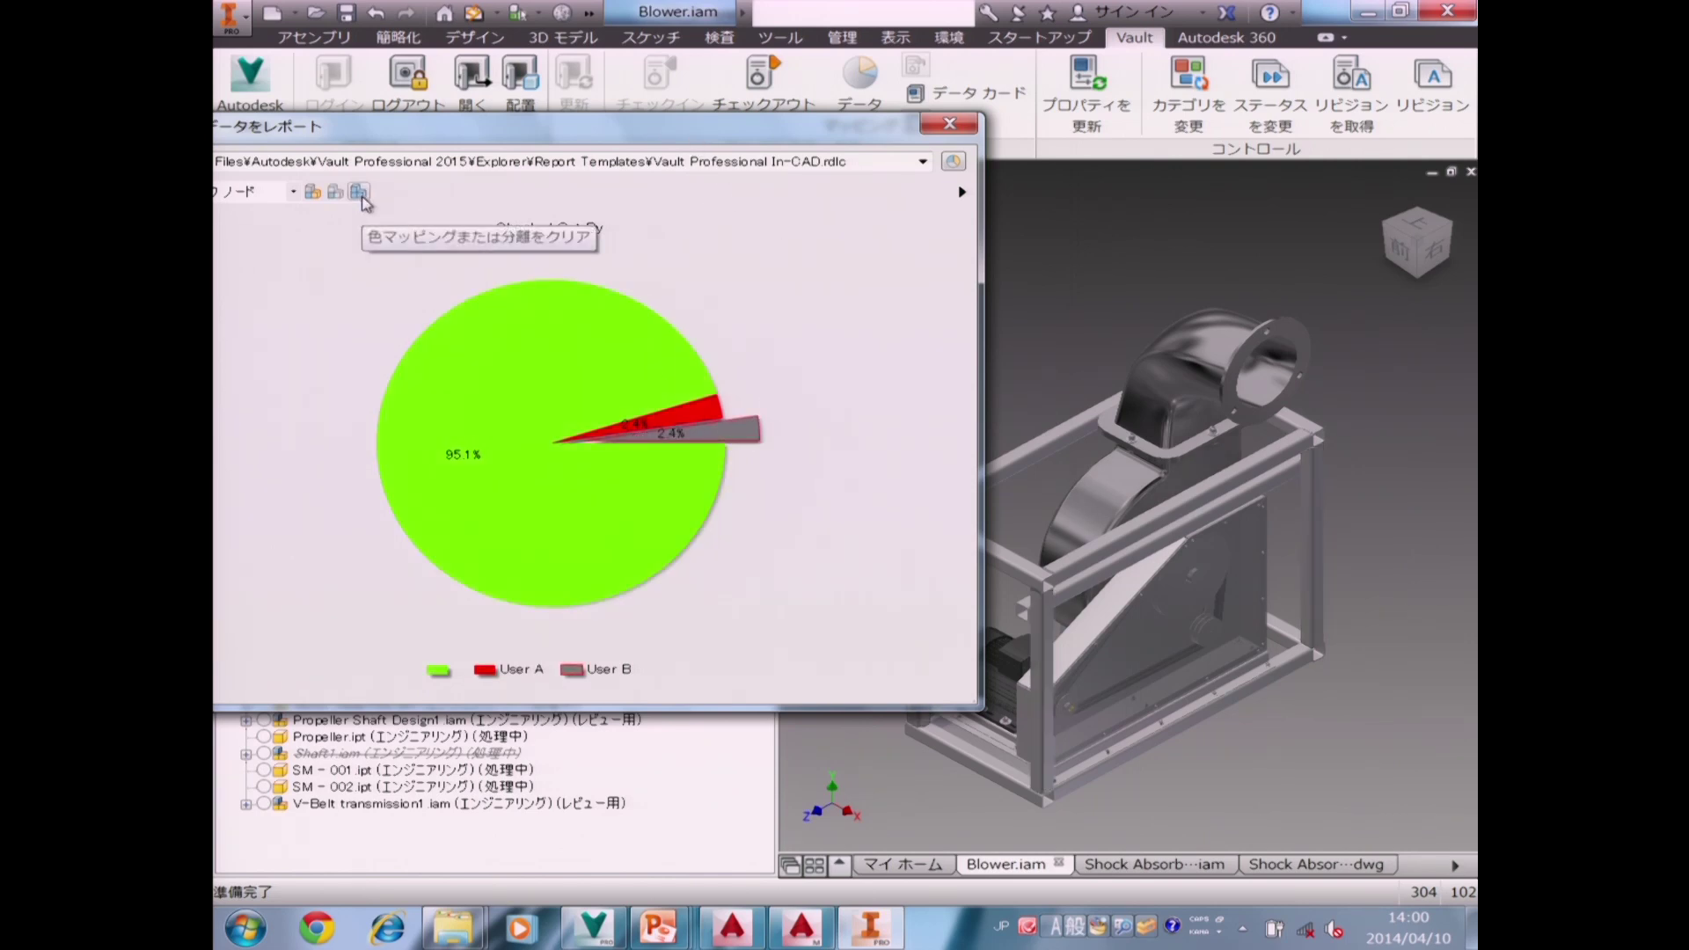
click(335, 192)
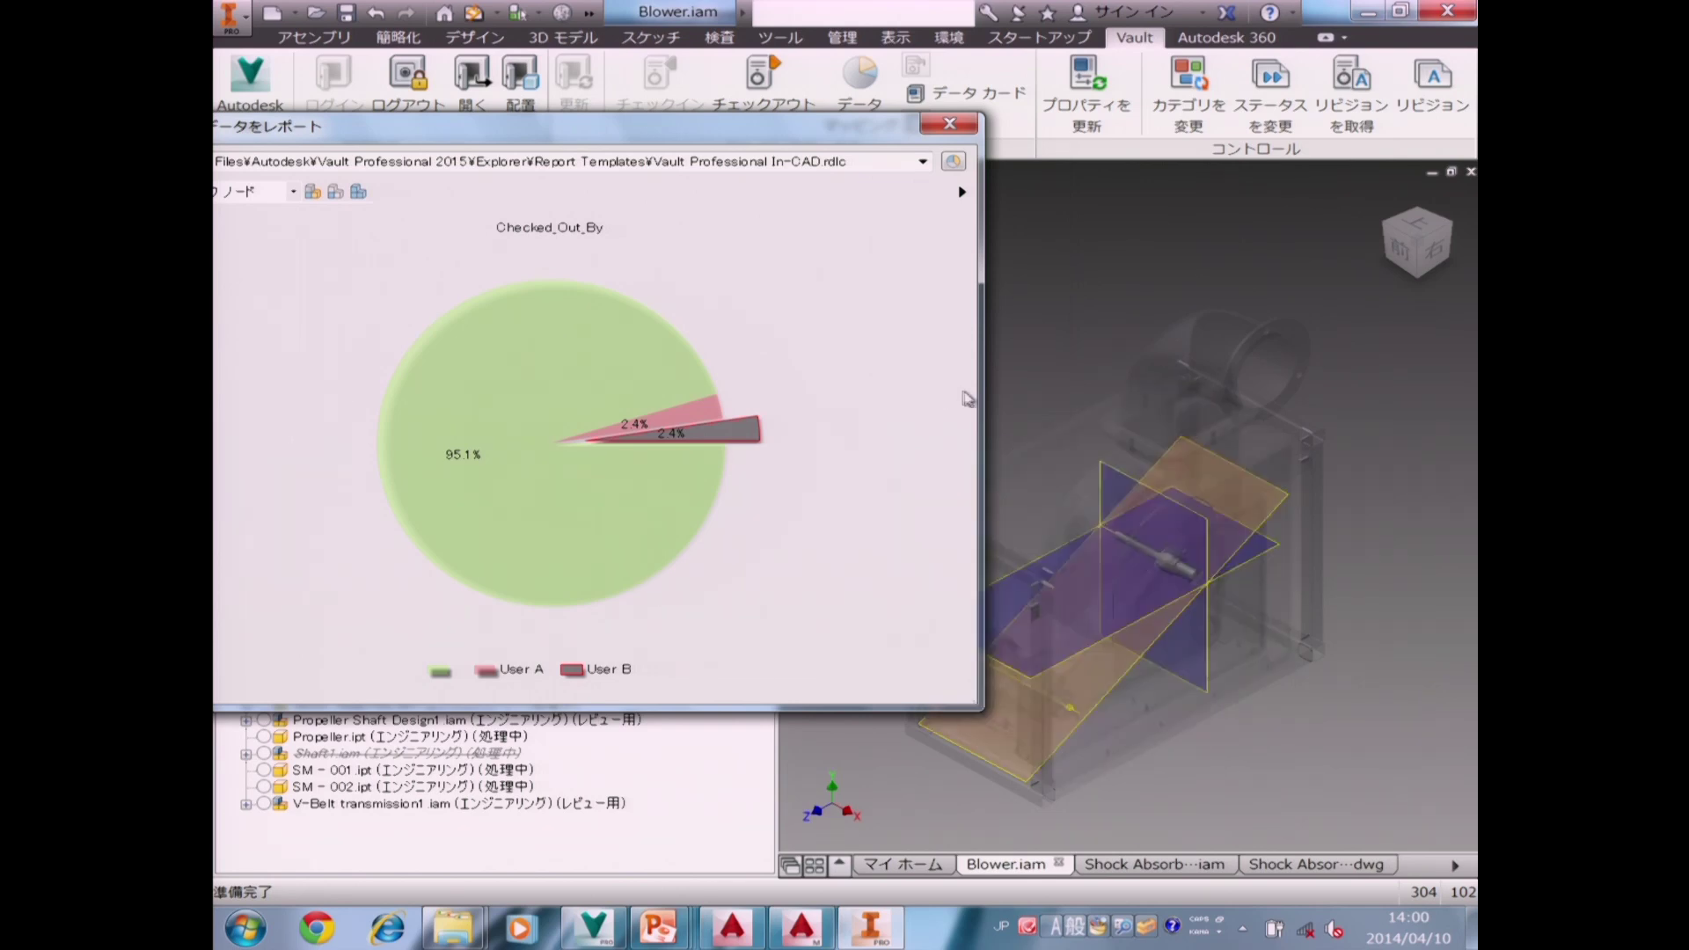
Chart the Blower files by State and apply colour mapping to the レビュー用 files in the model.
click(961, 192)
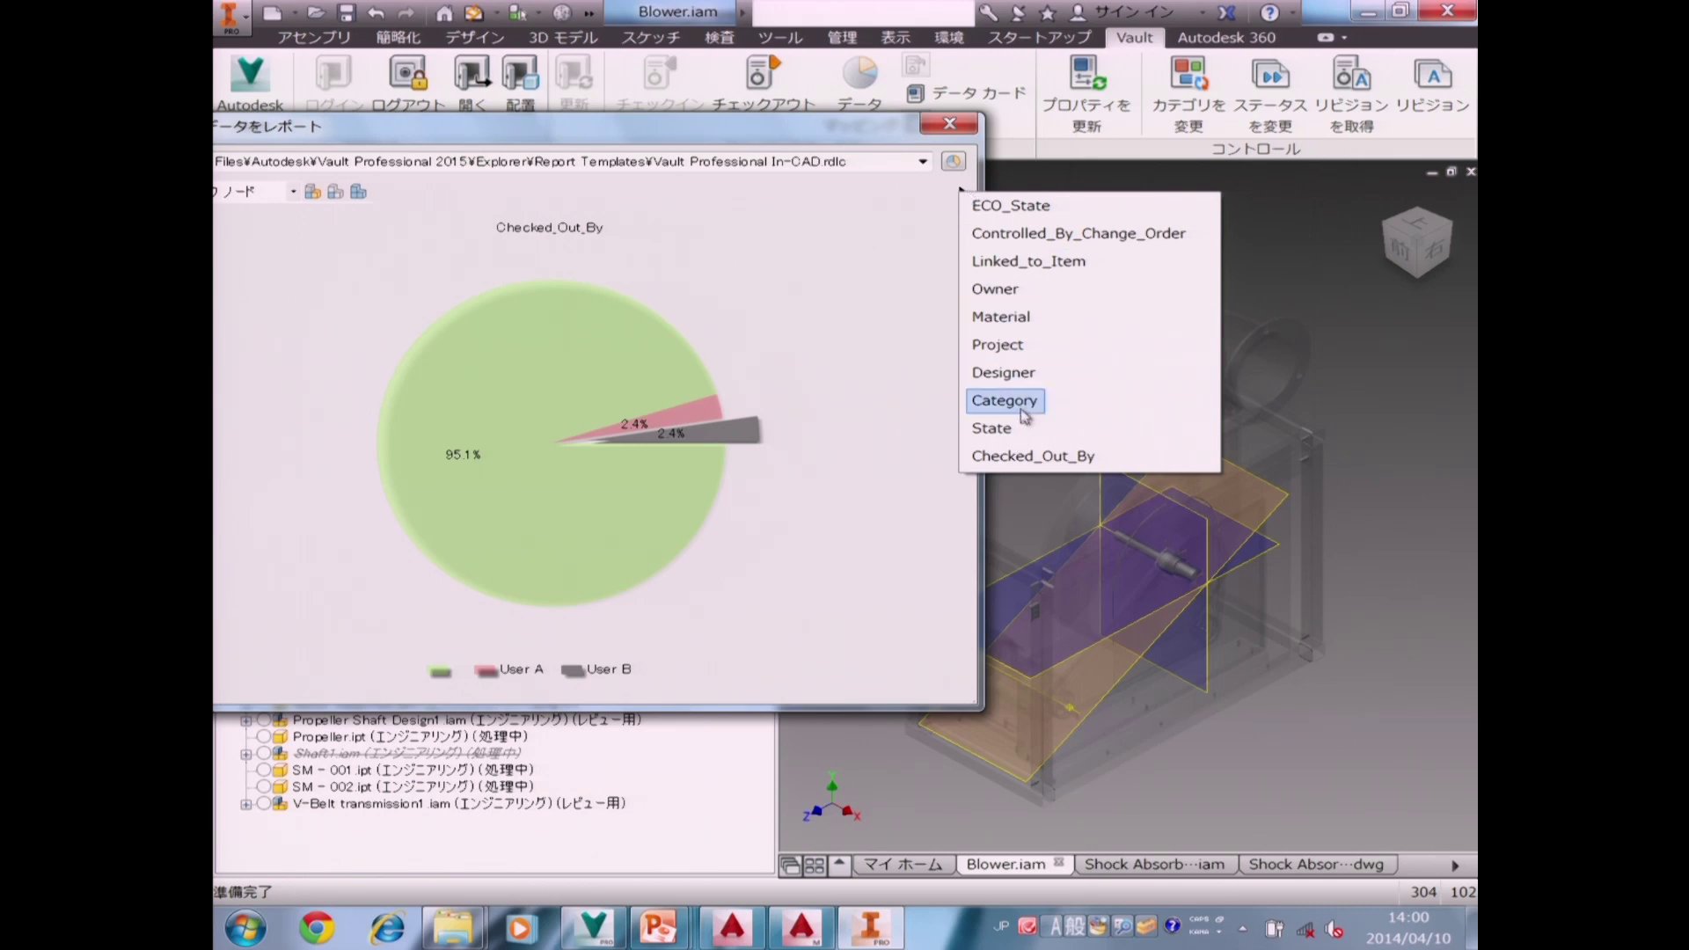
click(991, 428)
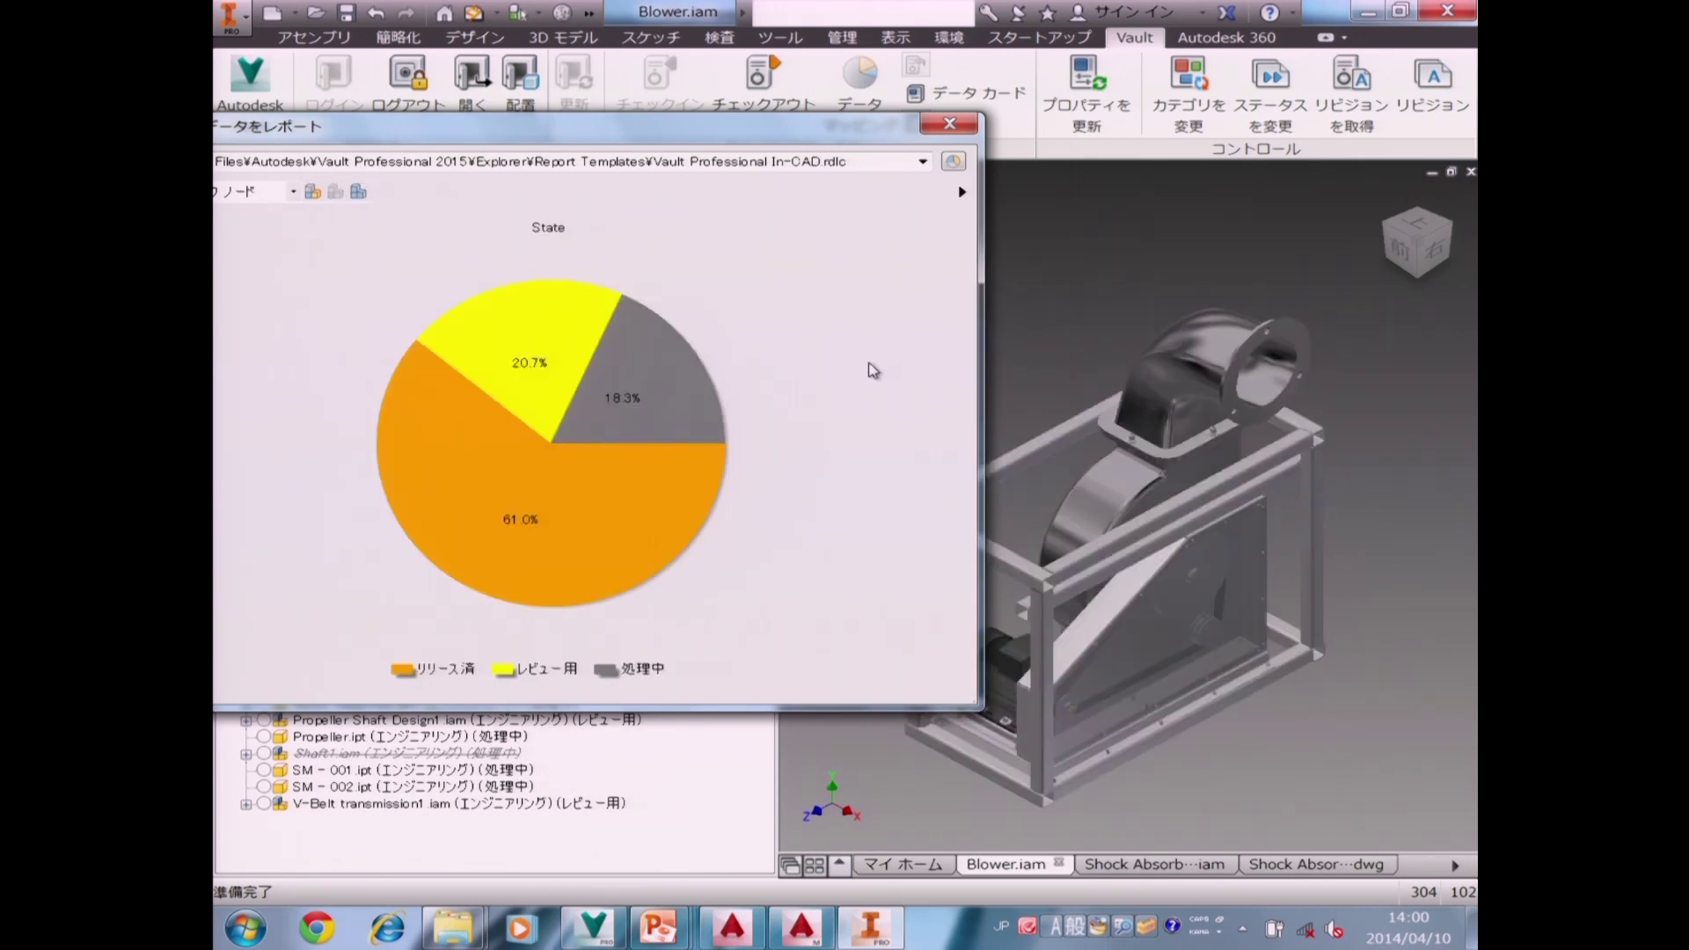
drag(680, 137, 906, 112)
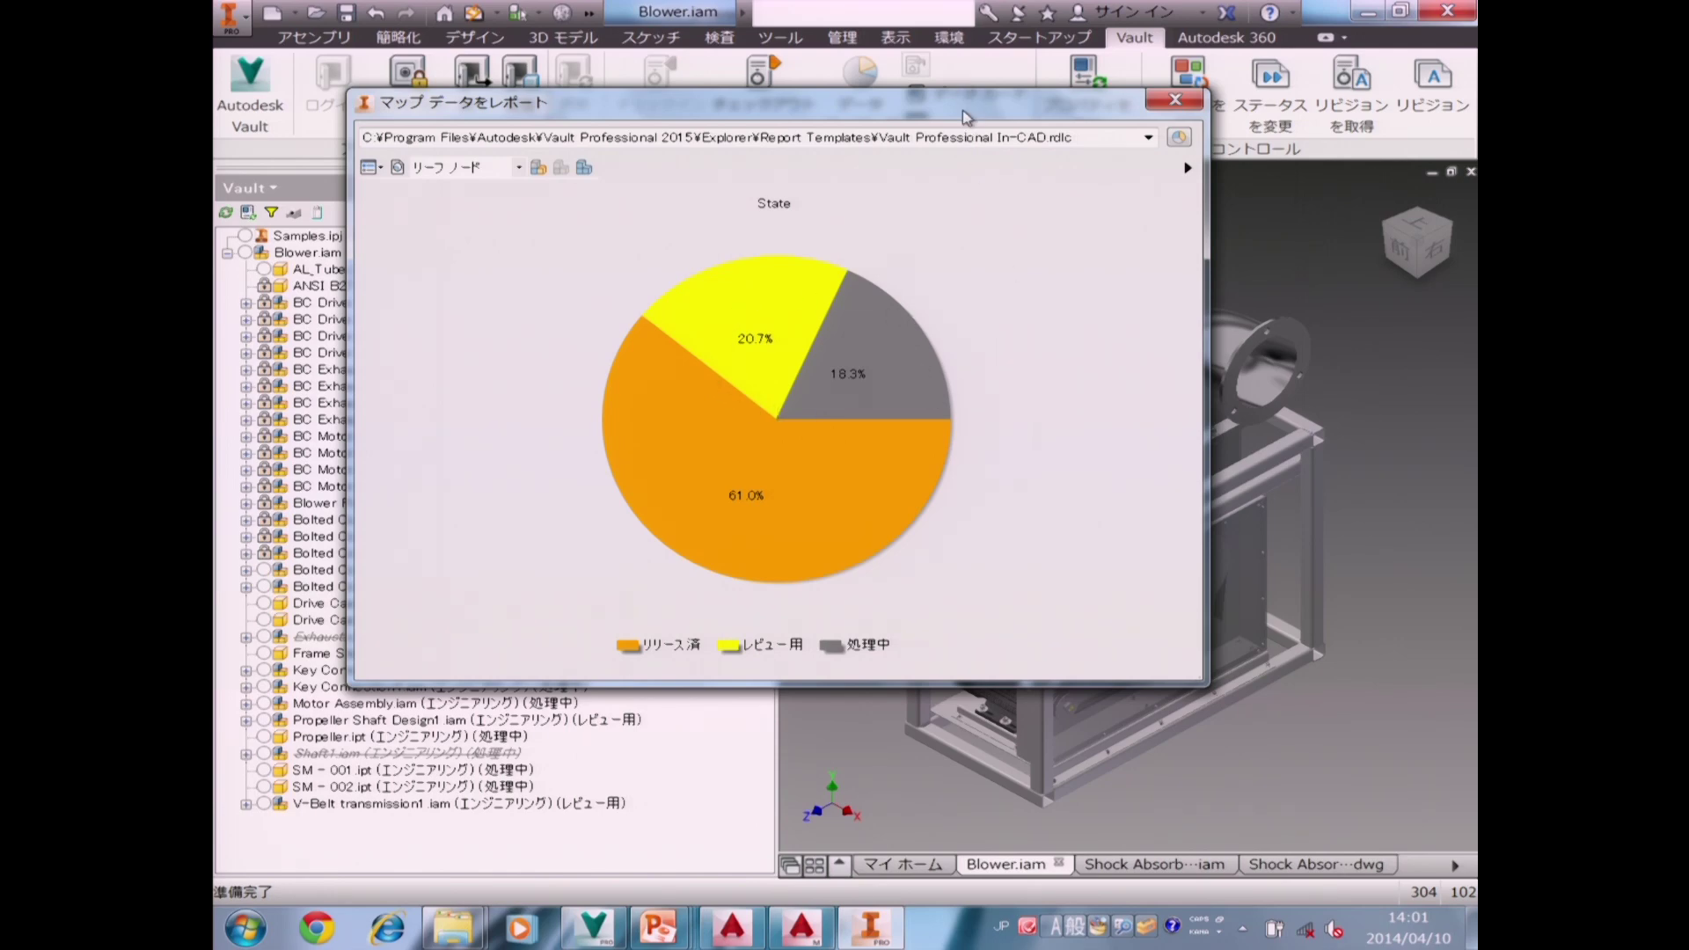
drag(972, 104, 801, 61)
click(609, 270)
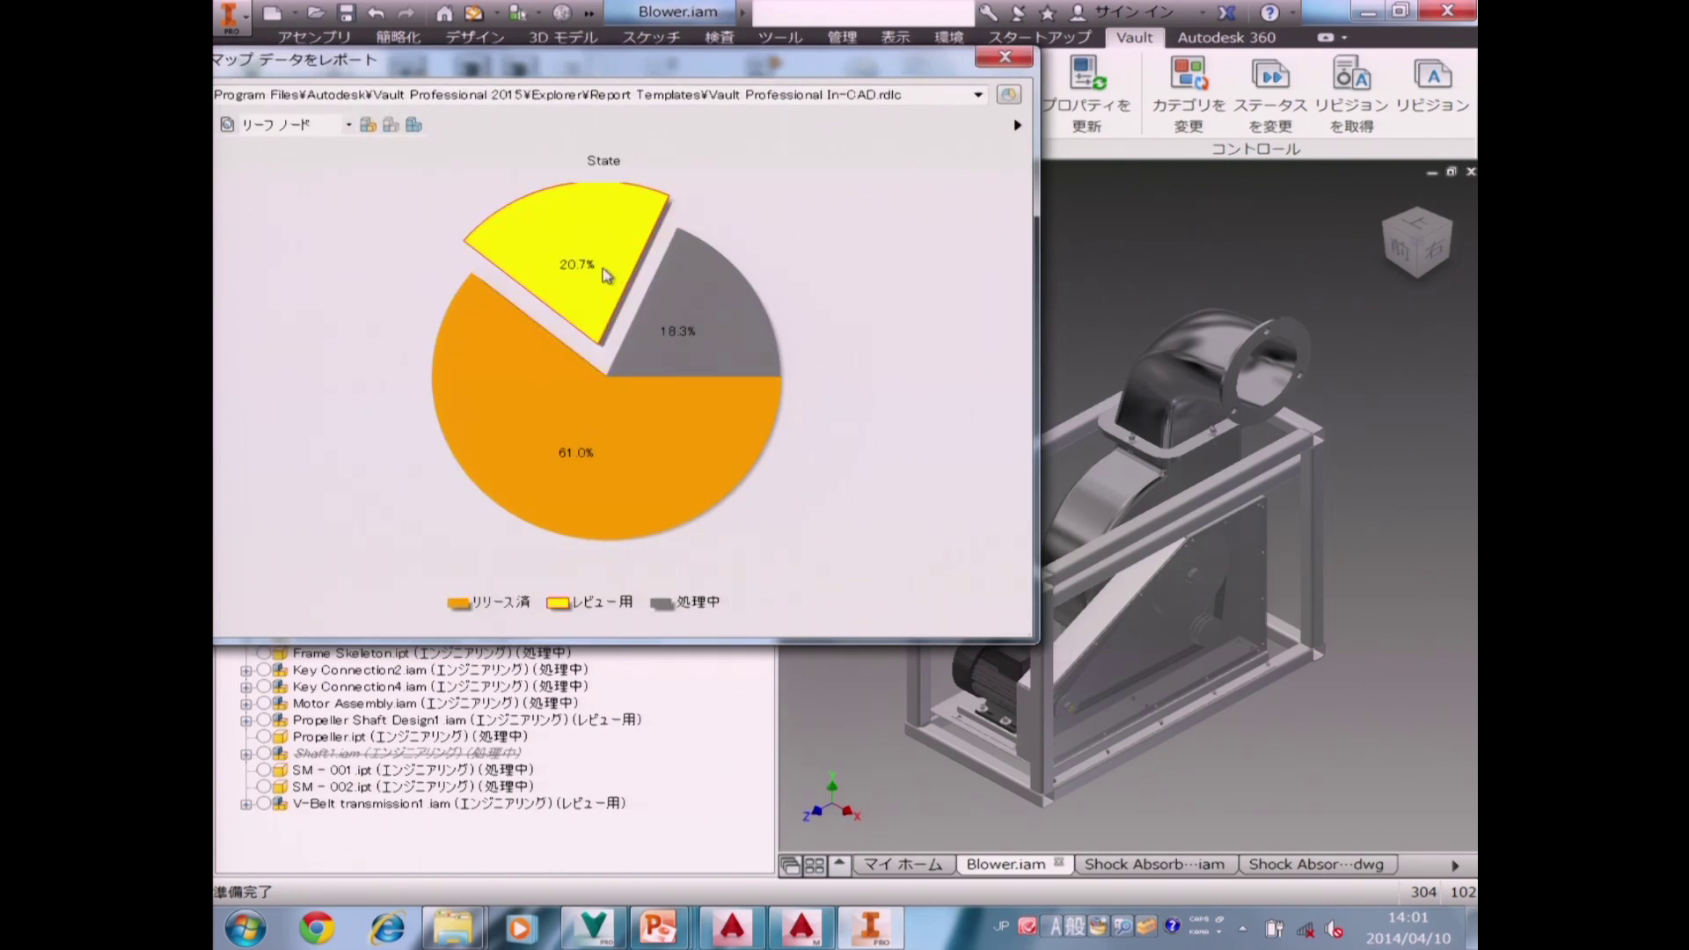
click(373, 128)
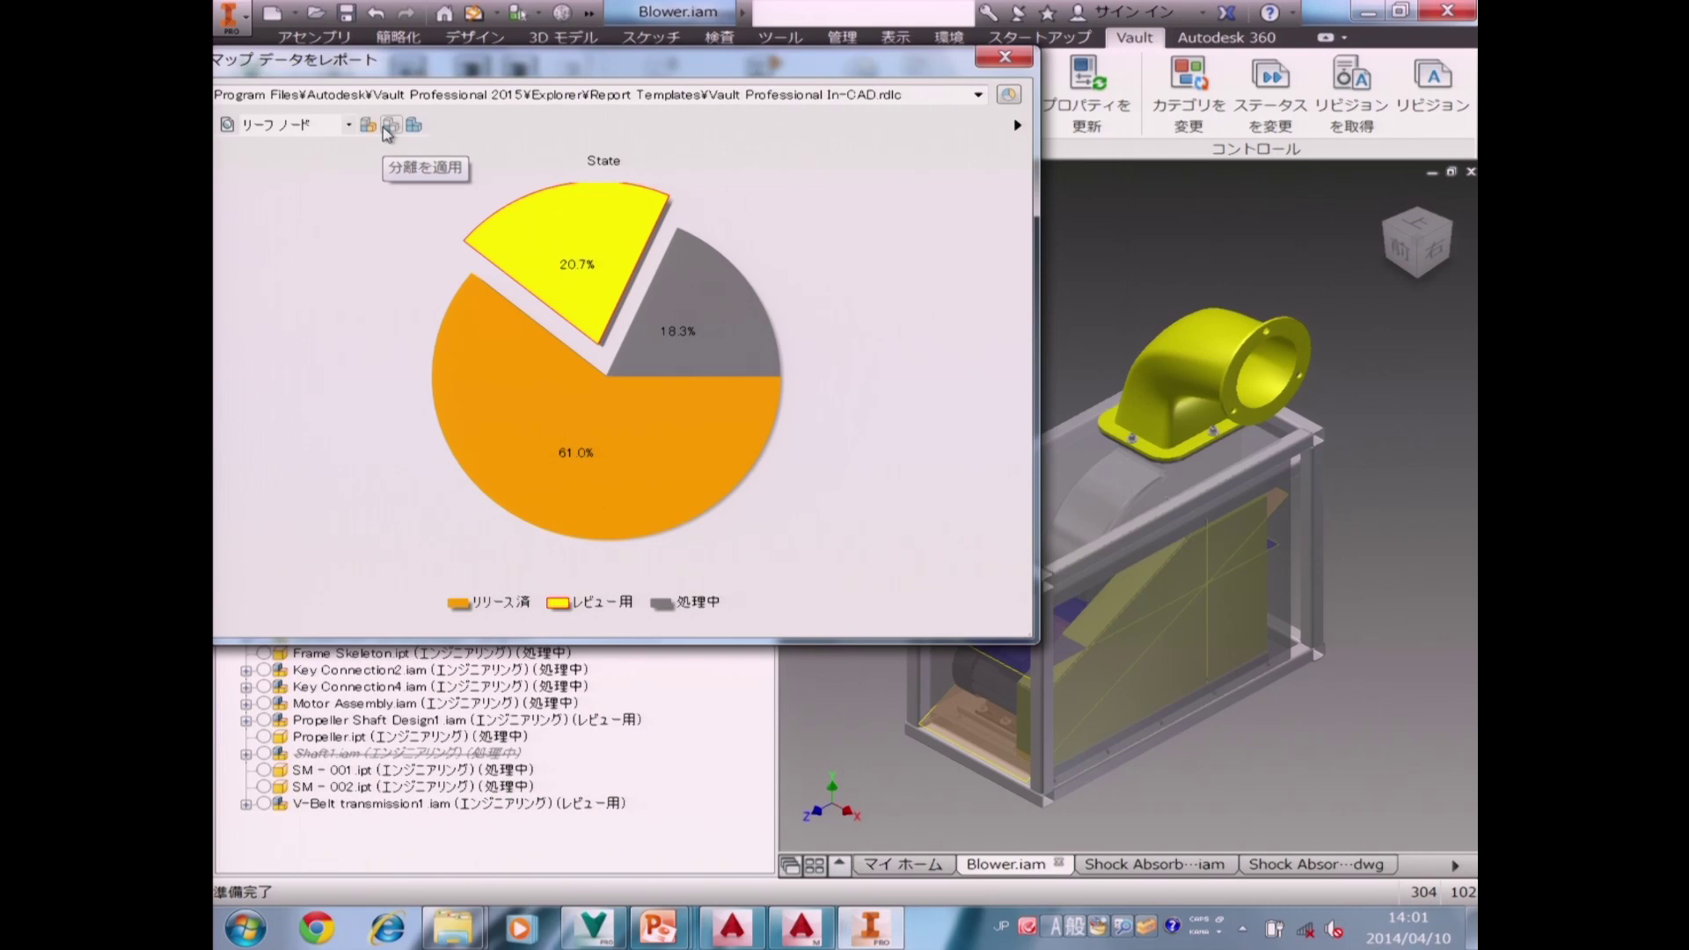
Add the 処理中 files to the colour-mapped view of the Blower model and close the data mapping report.
click(743, 352)
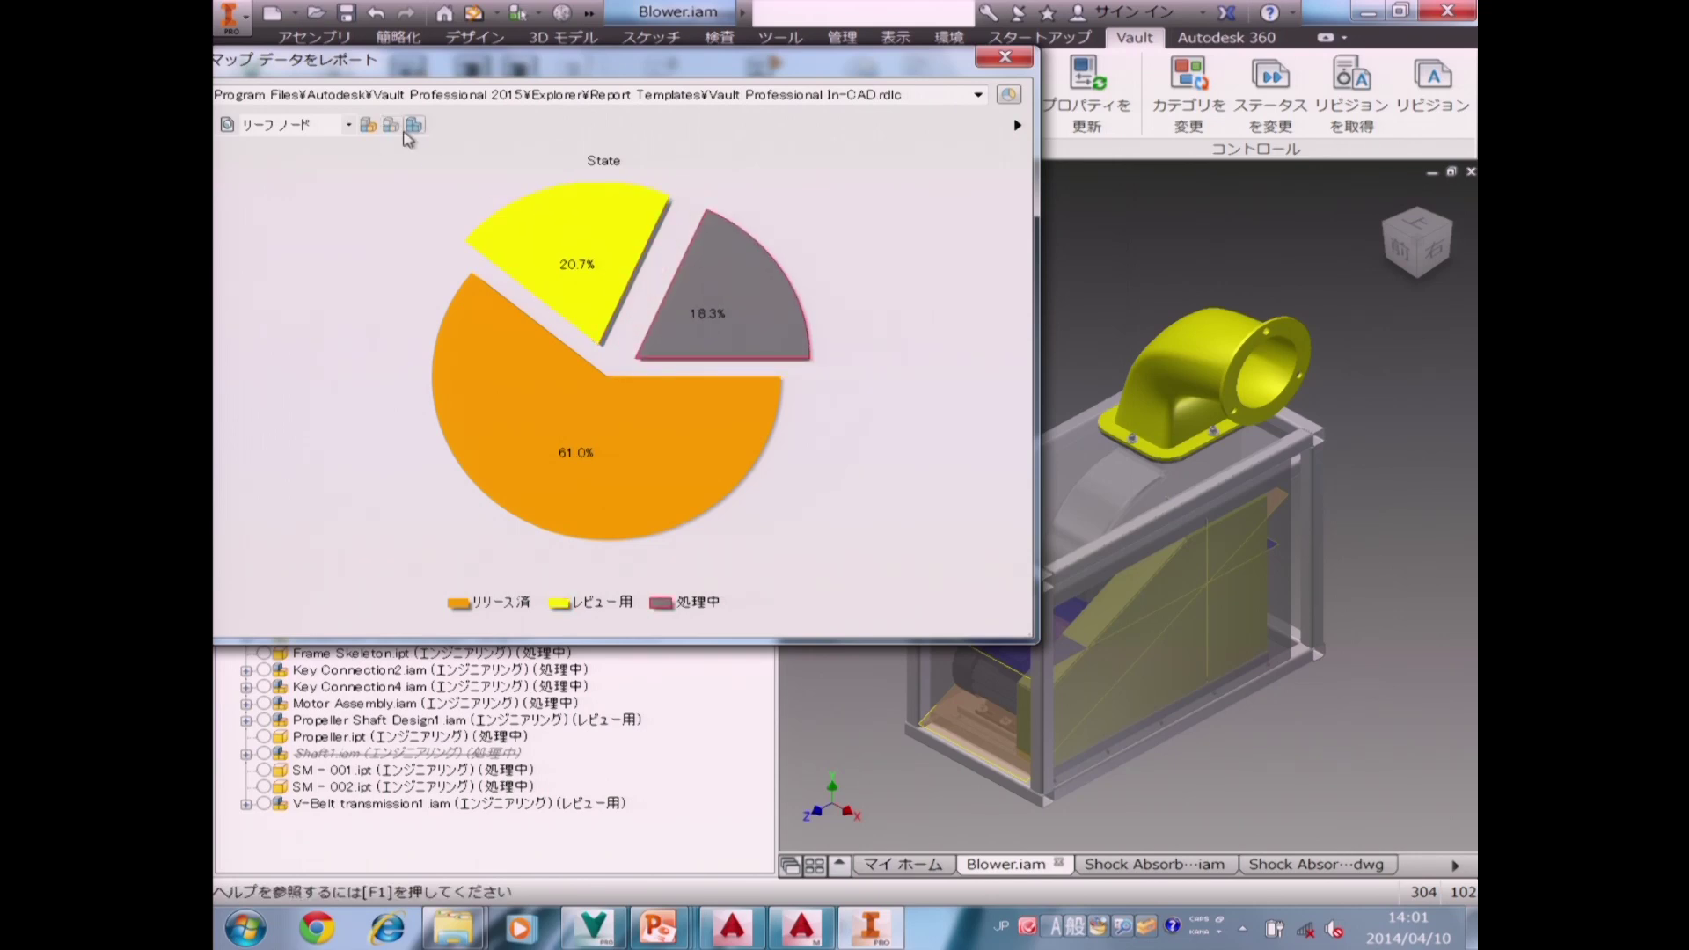
click(389, 128)
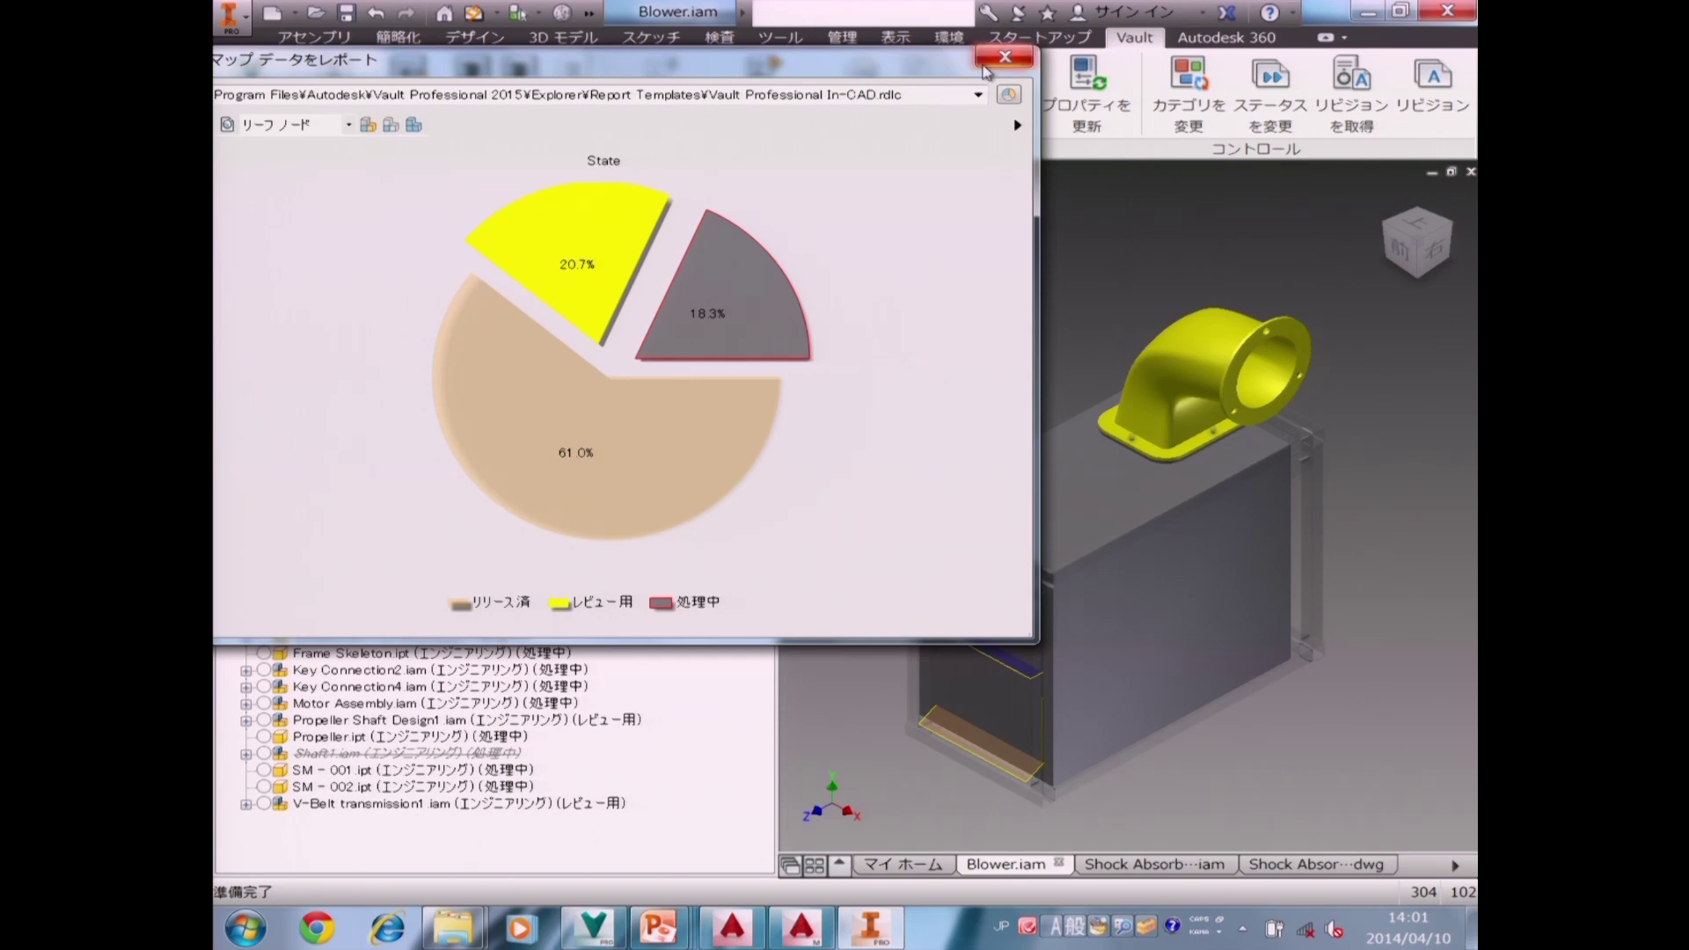
drag(943, 70, 1017, 84)
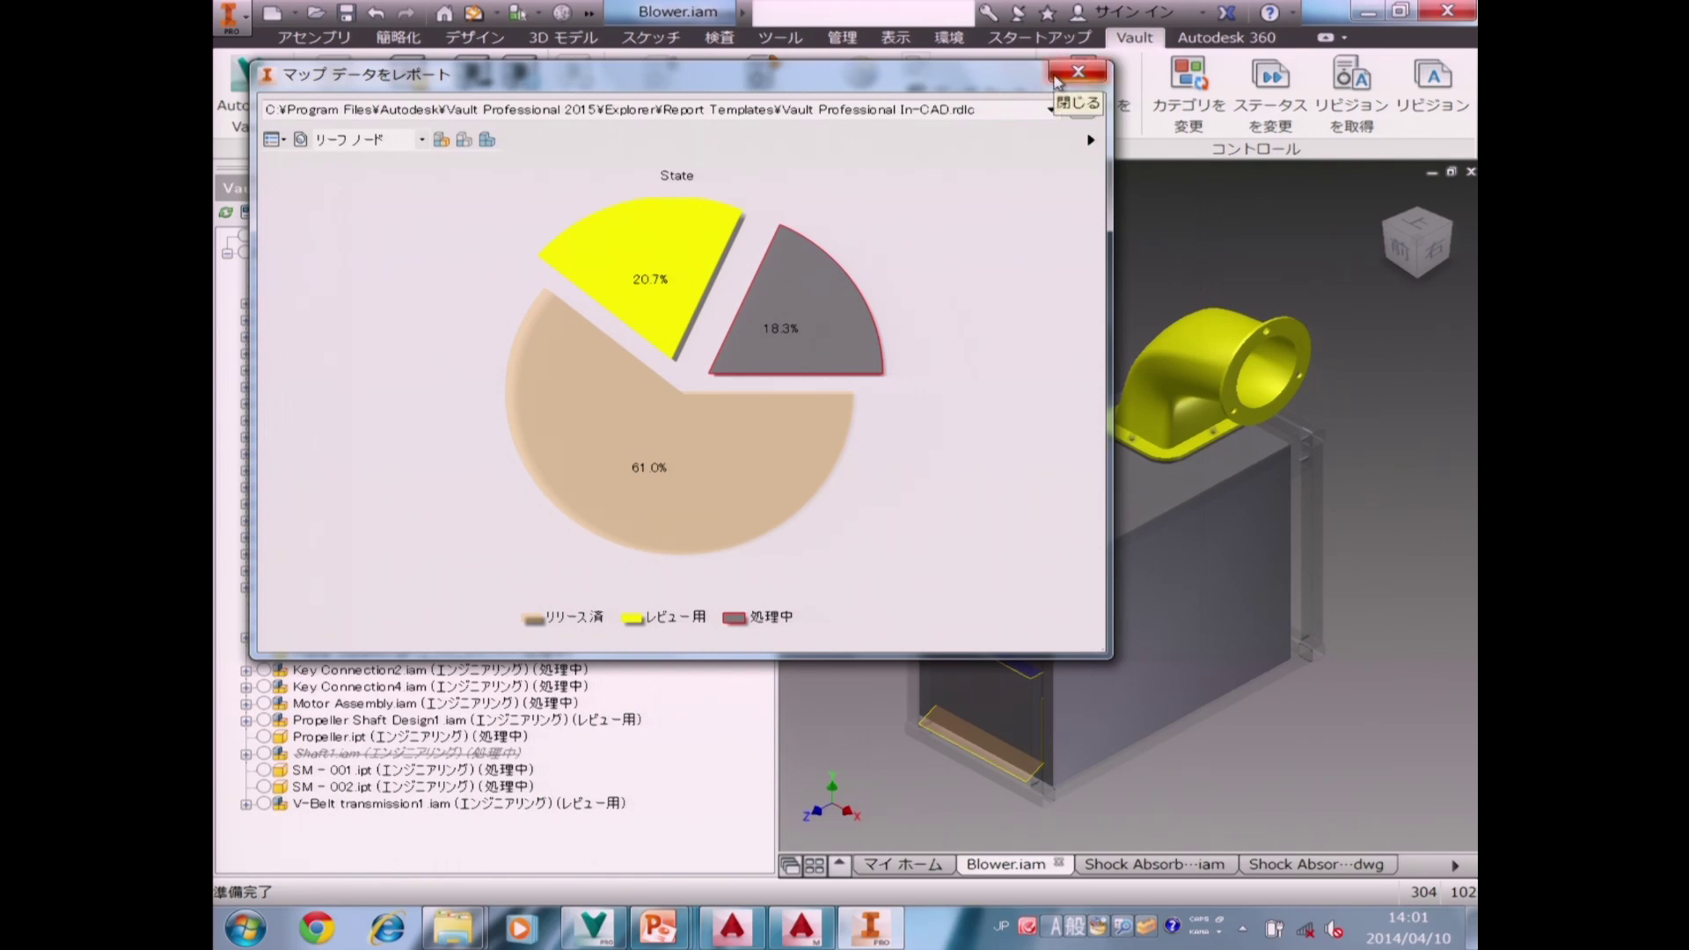
click(1055, 78)
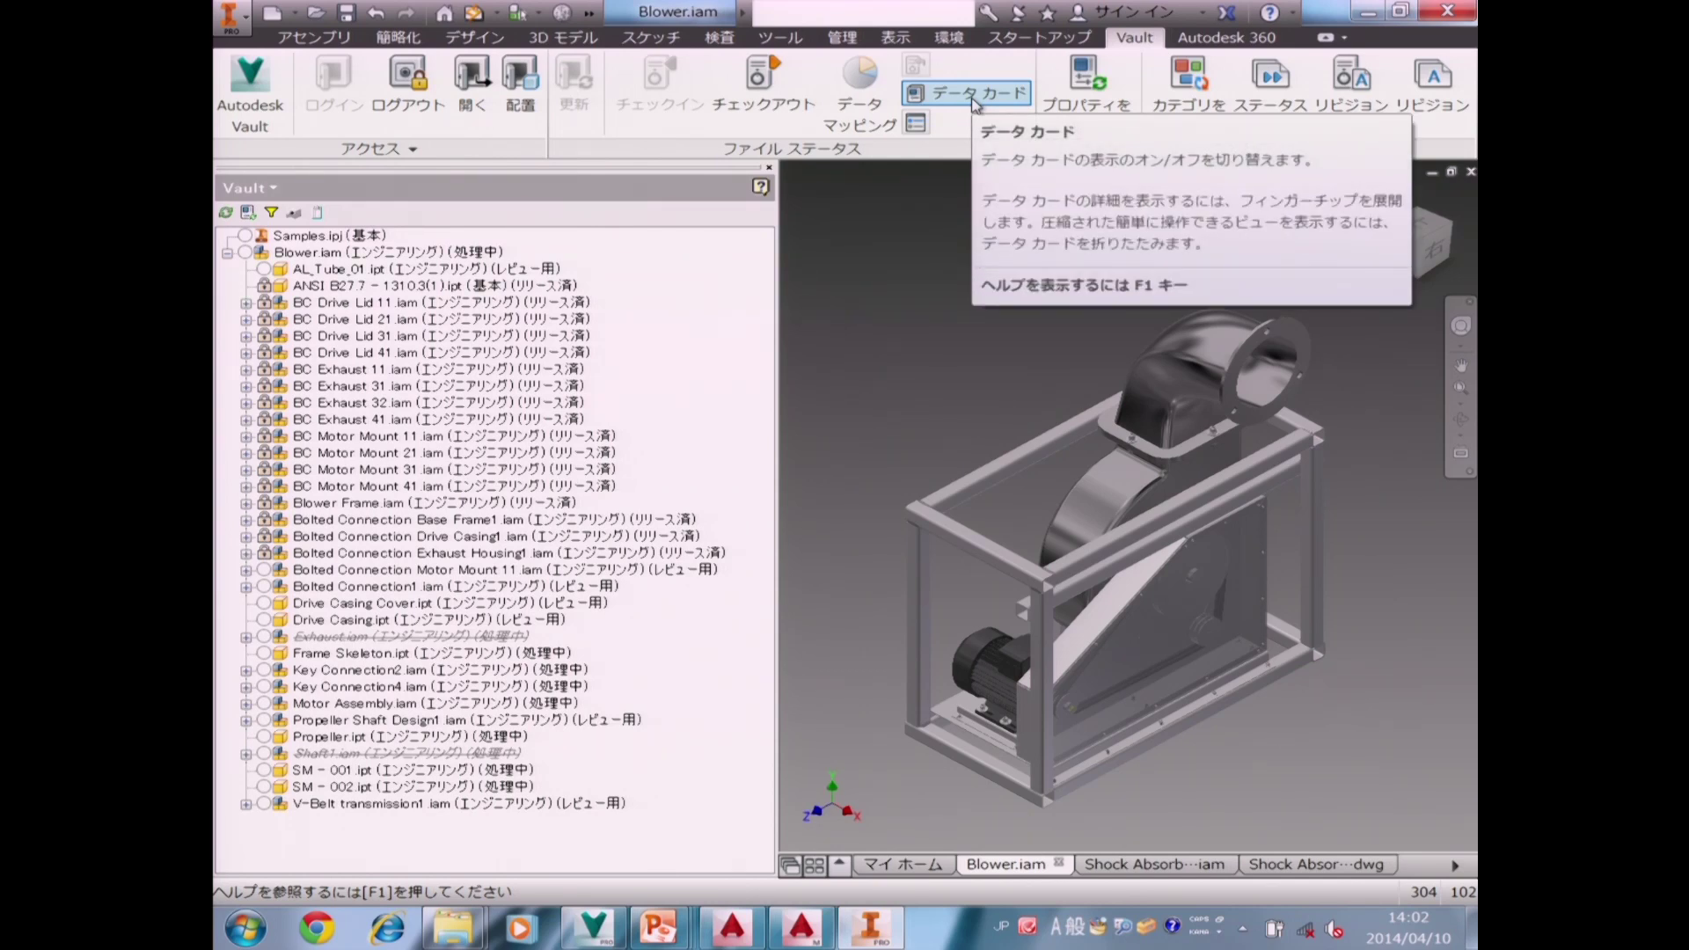
Switch to the shock absorber assembly and change all its files' lifecycle state to 処理中, keeping the default comment 編集可能.
click(1132, 866)
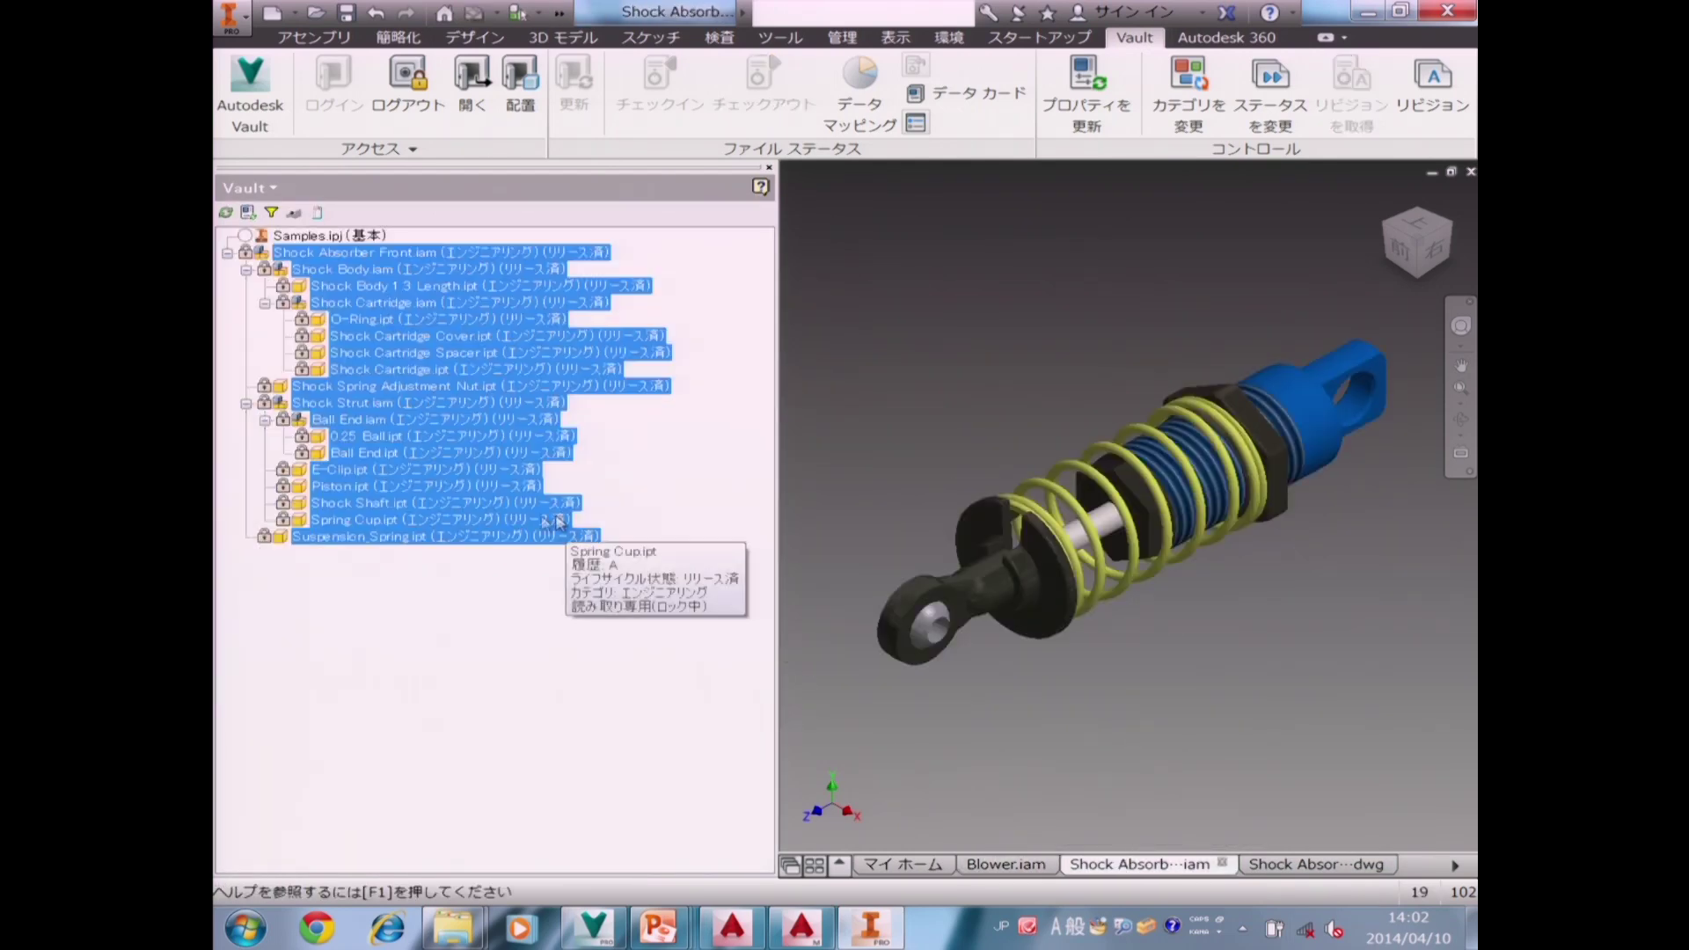
right_click(480, 505)
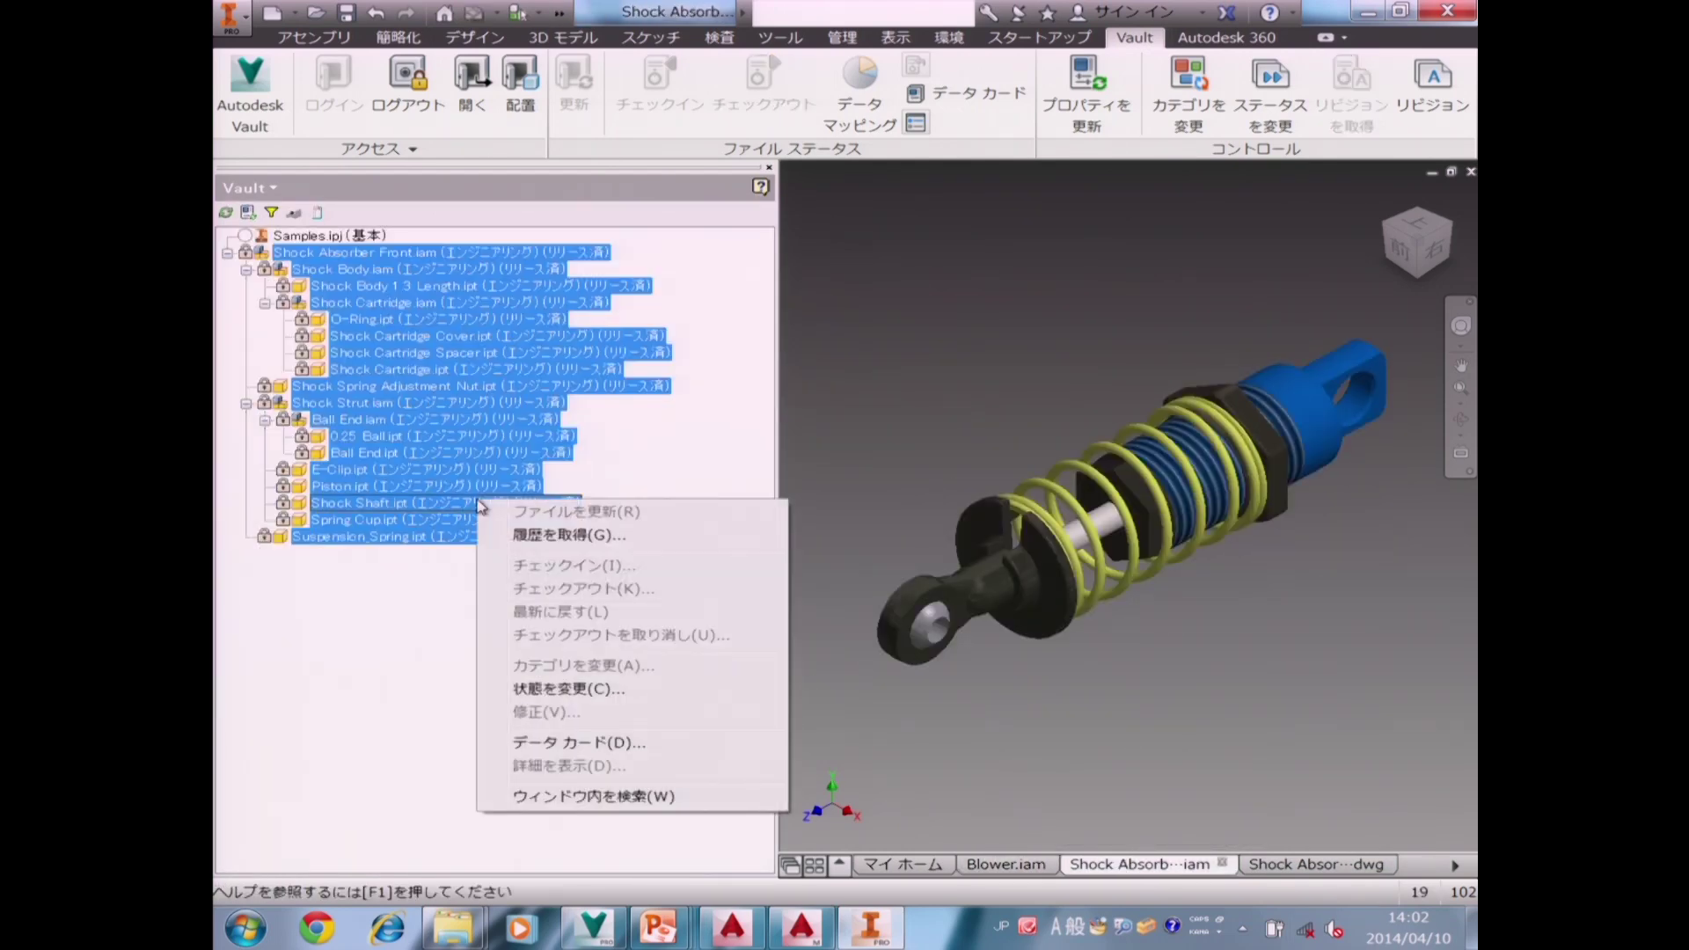
click(579, 695)
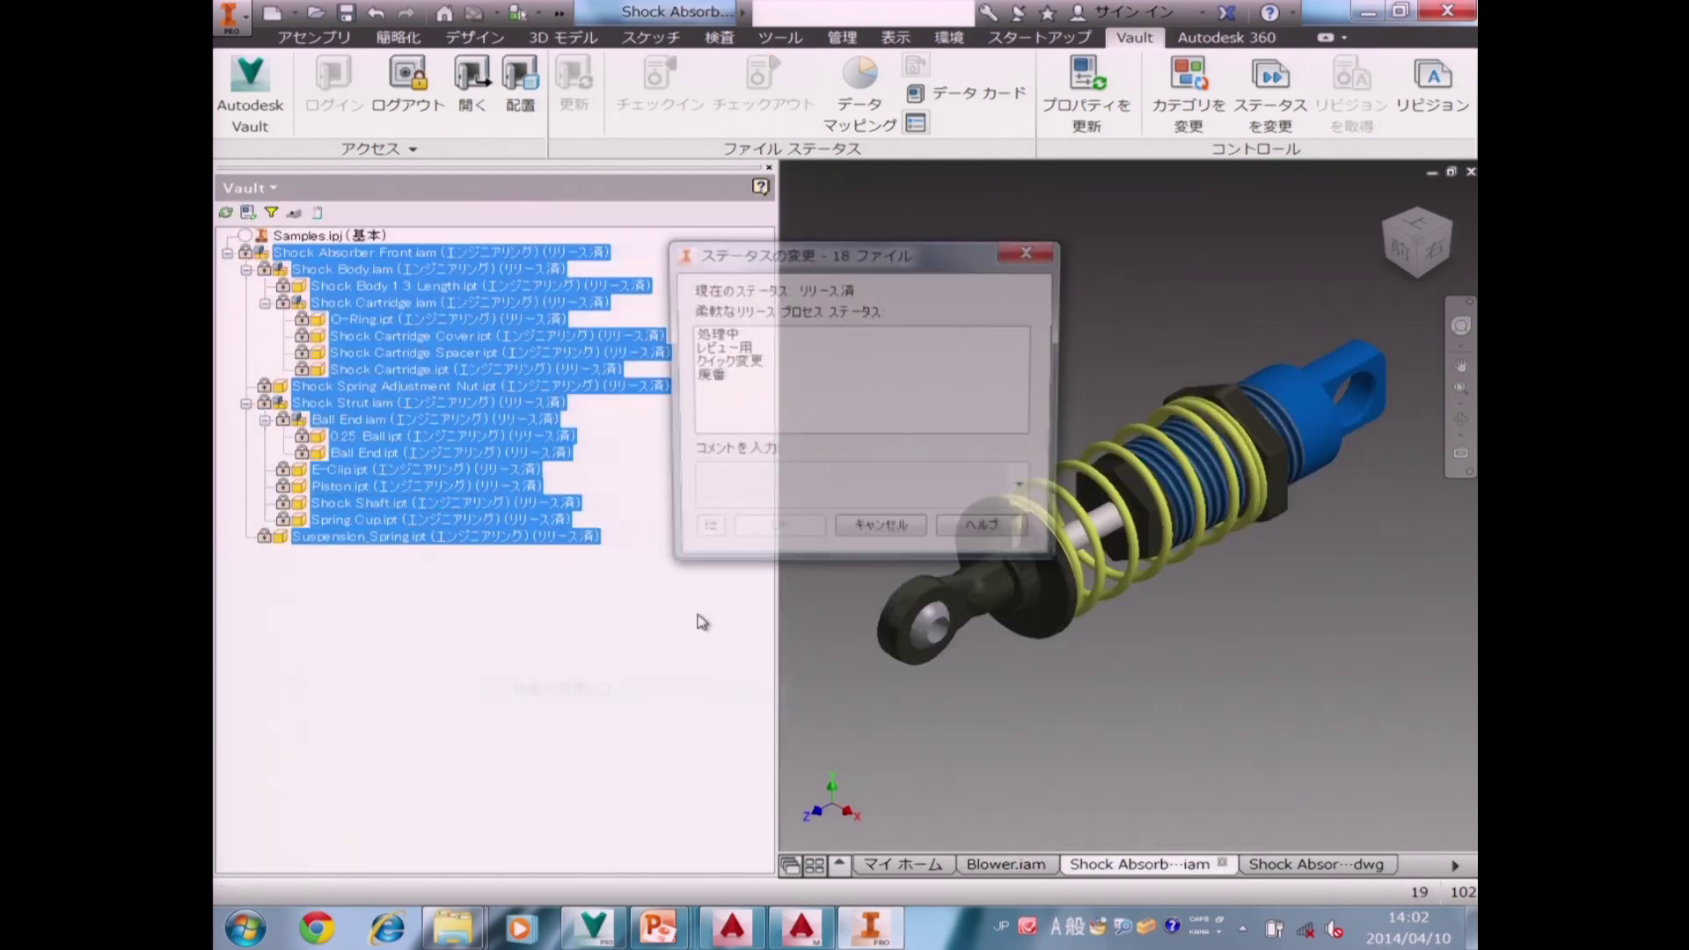
click(741, 339)
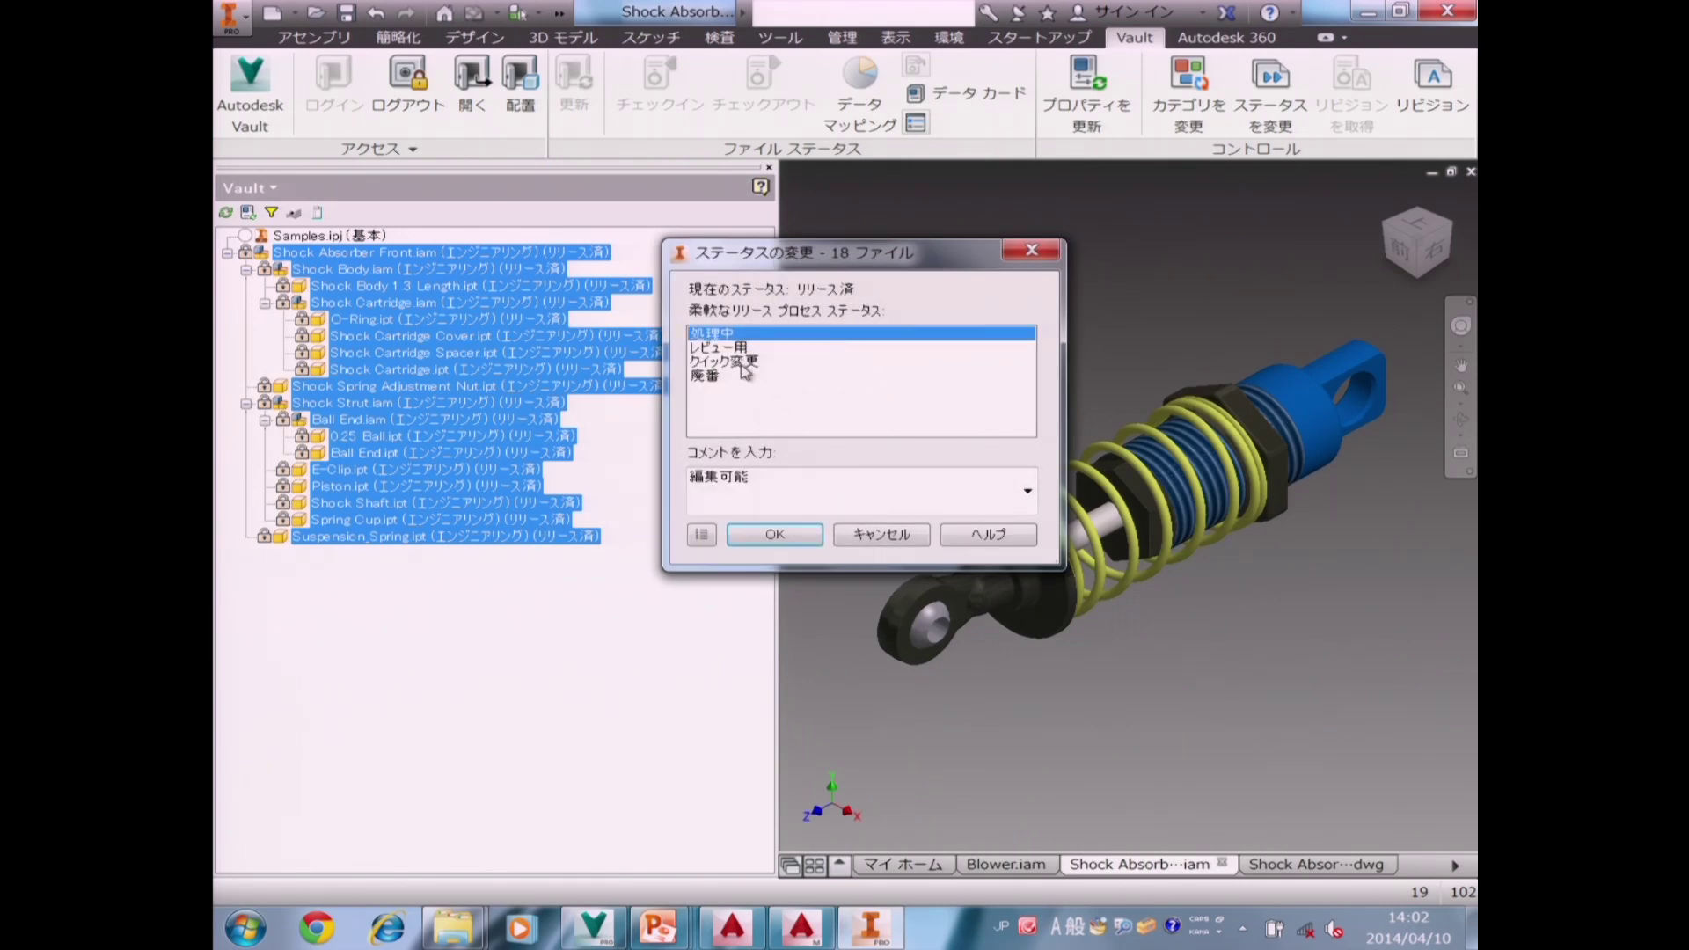
click(773, 534)
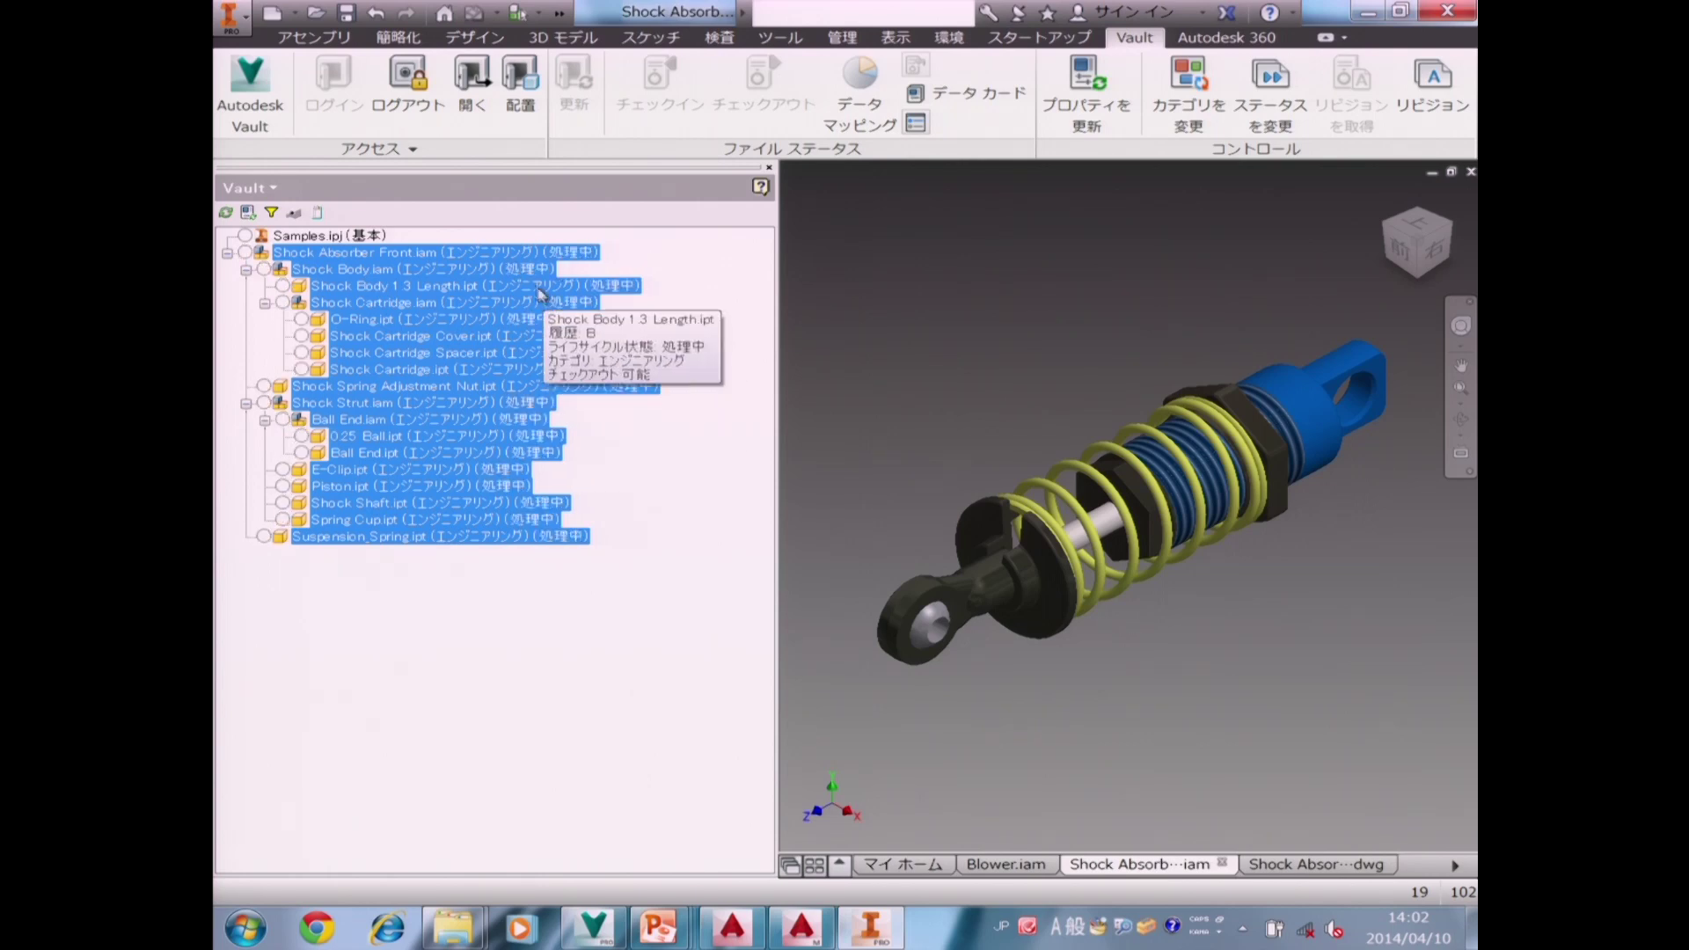
Open the data card for Shock Absorber Front.iam in expanded form and load the cards of all models in the assembly.
click(967, 94)
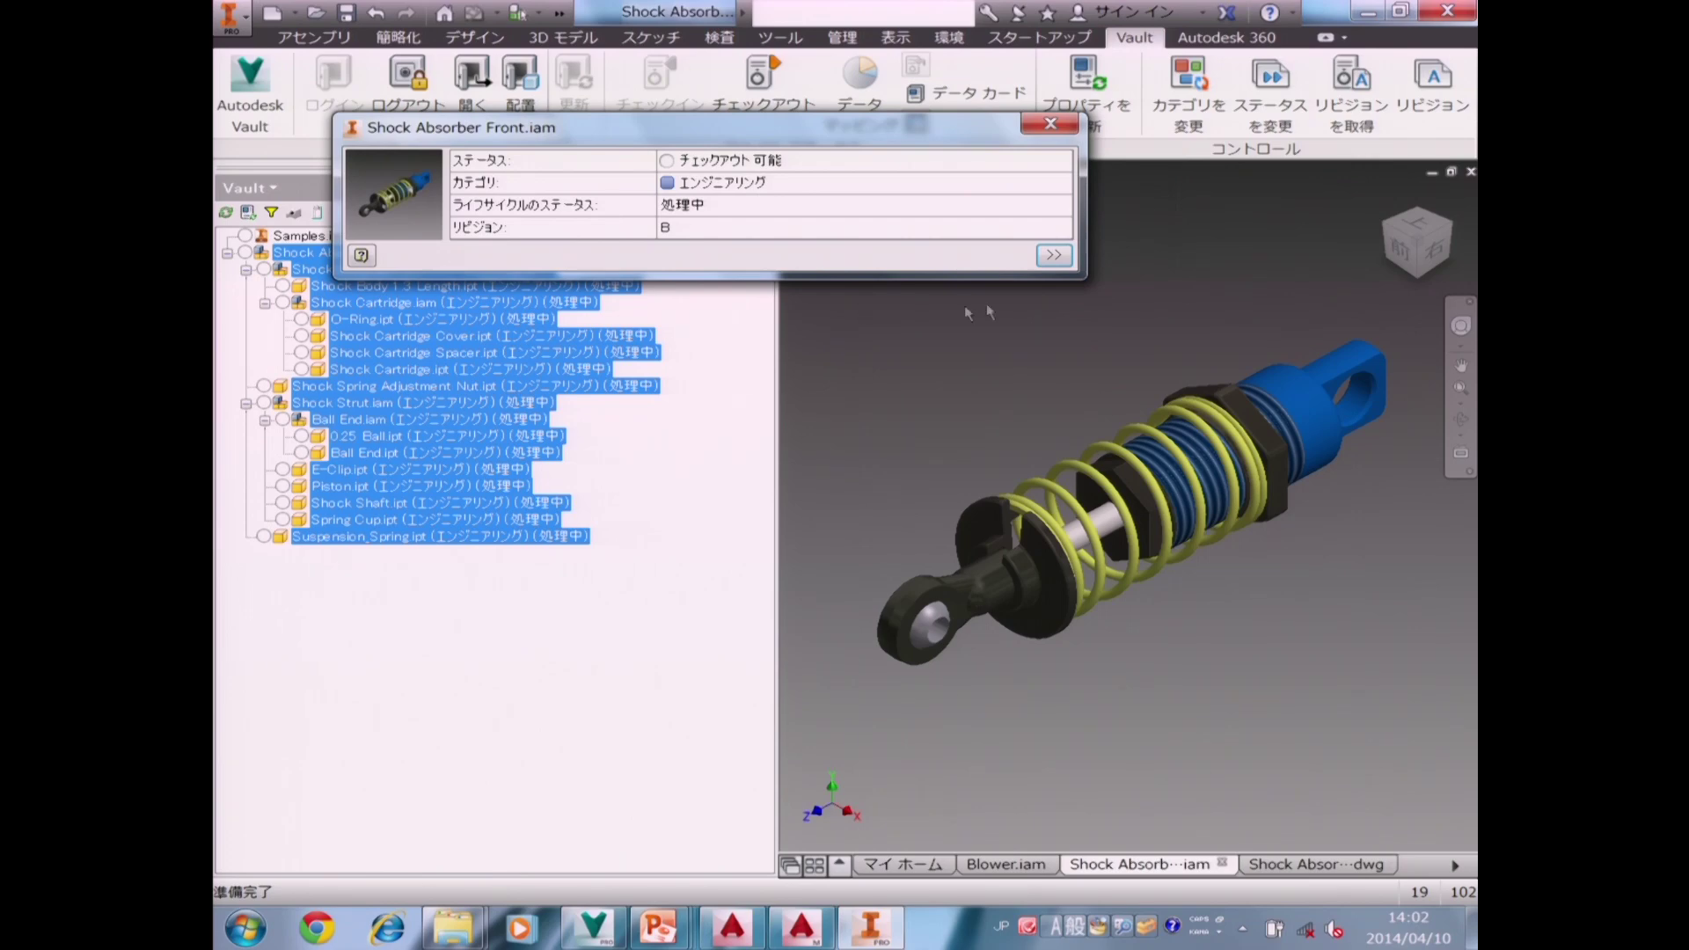
click(1035, 252)
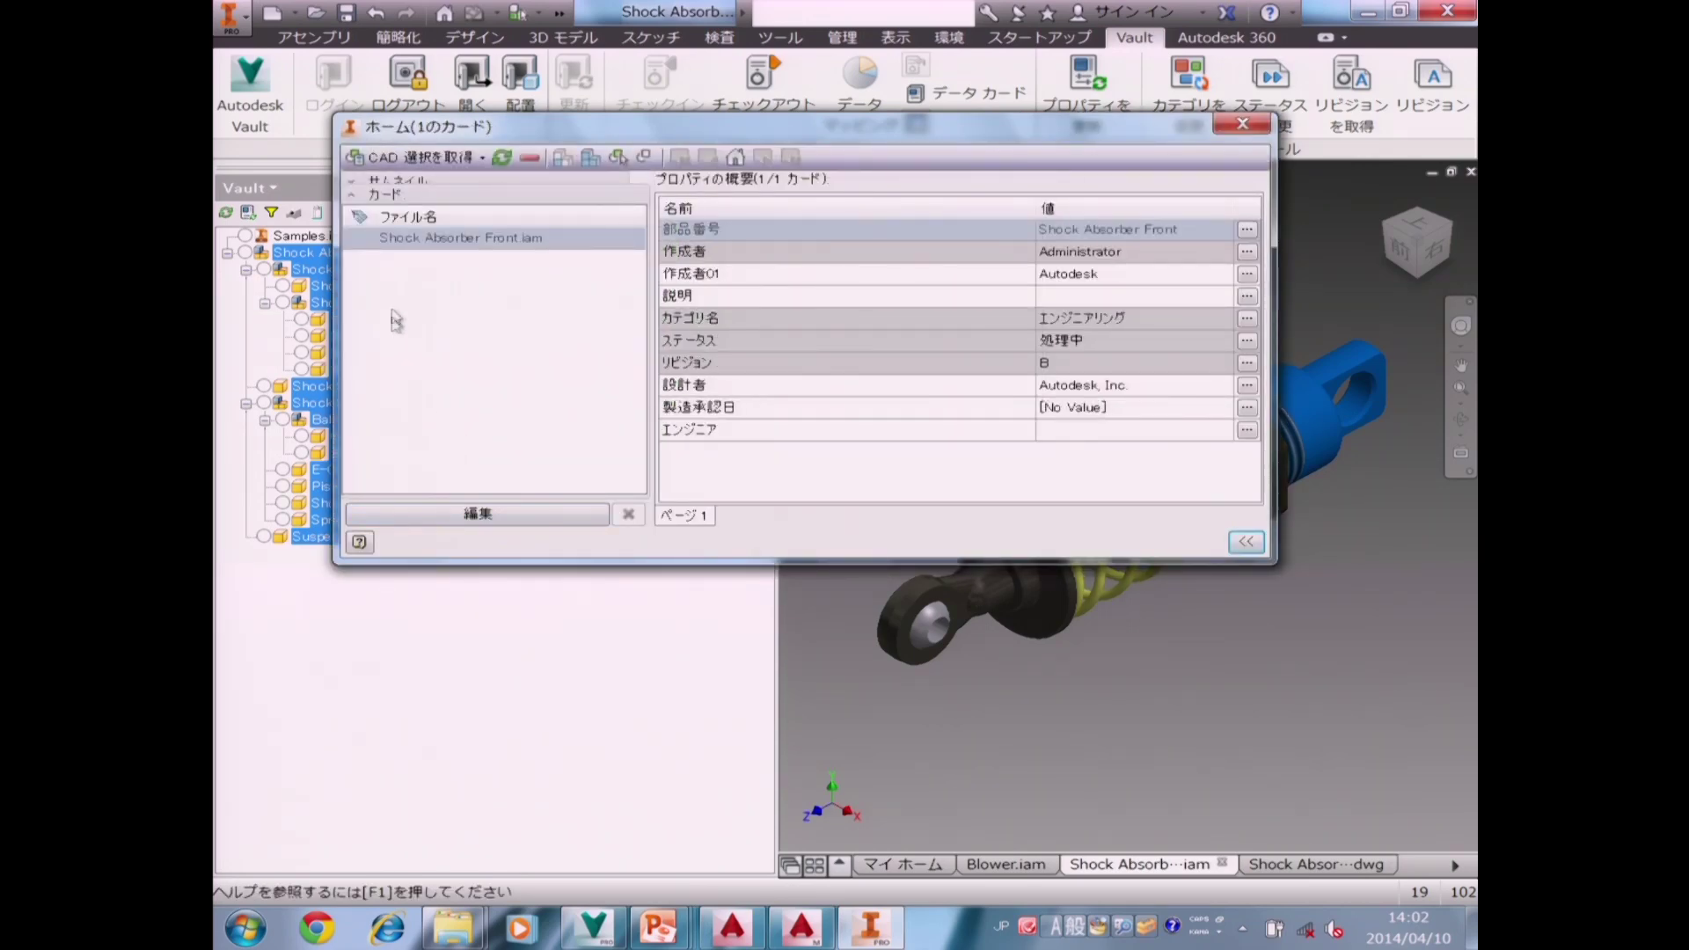
click(483, 158)
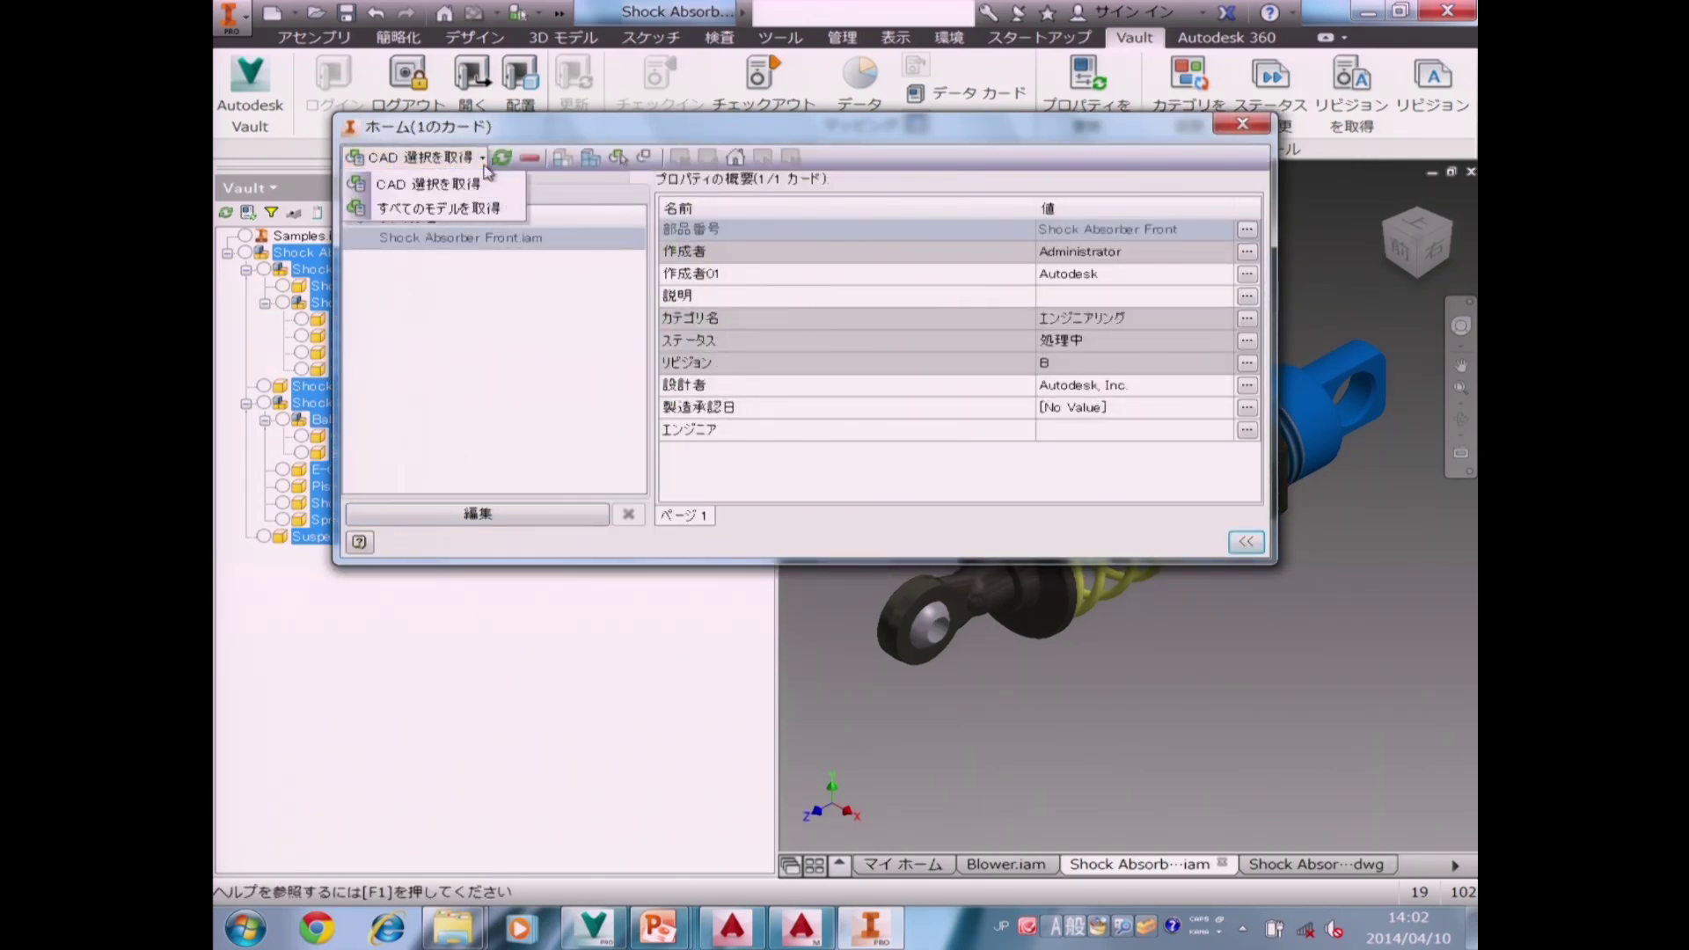
click(480, 204)
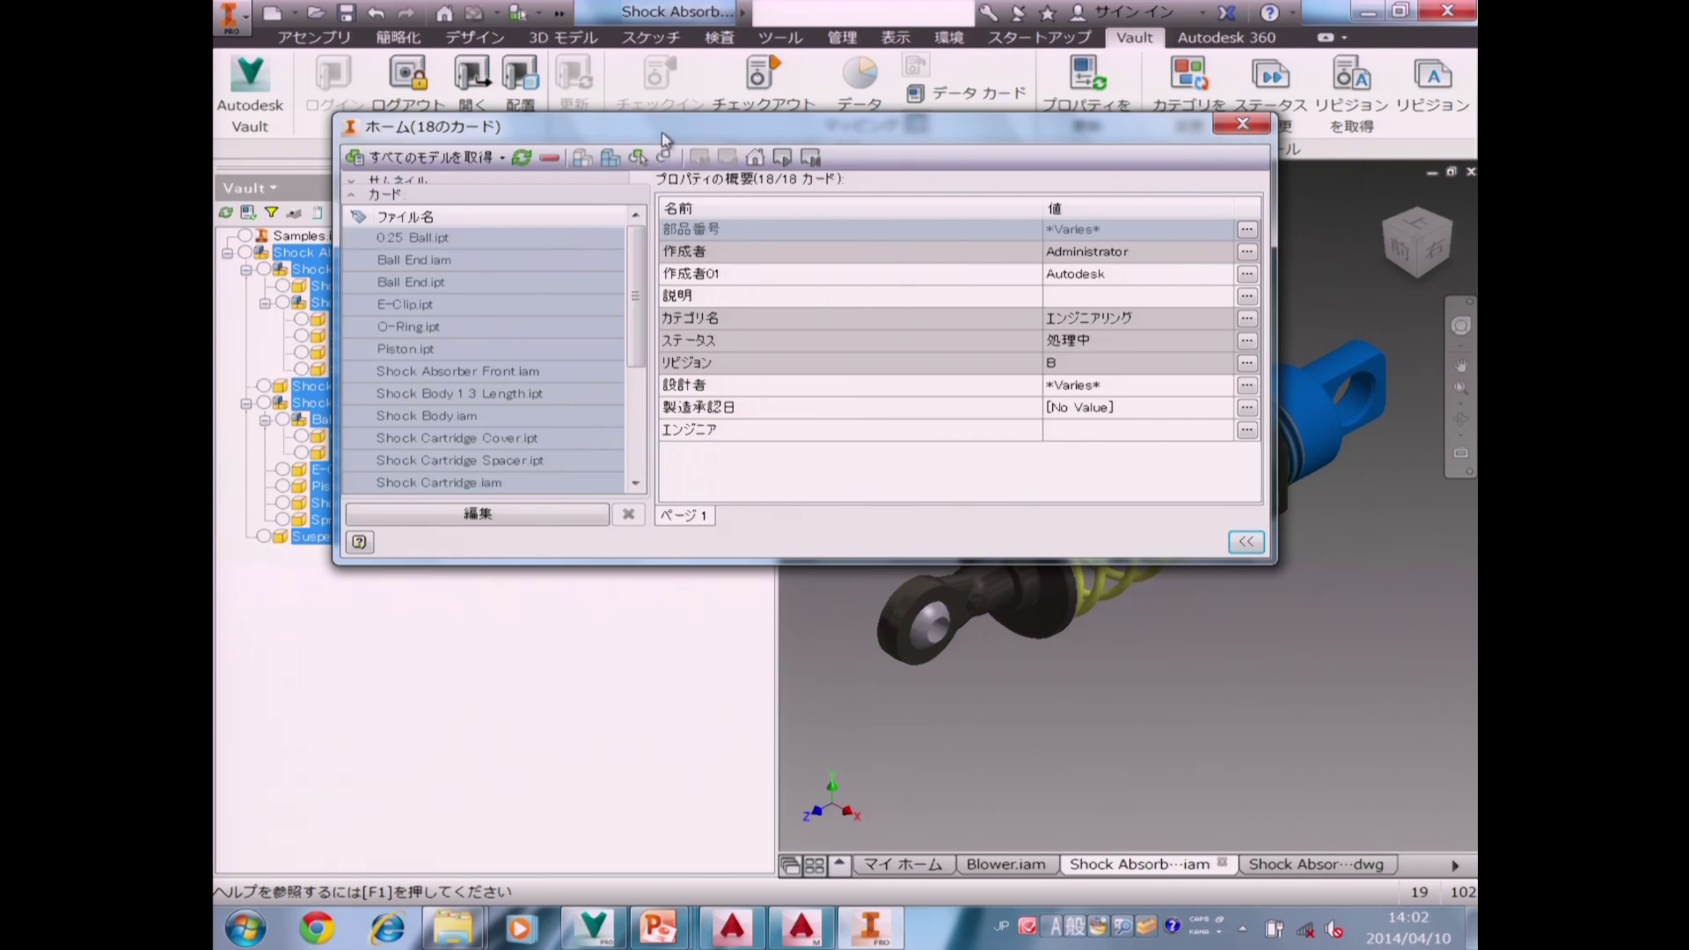
Reposition the data card window beside the file tree and show the properties of Shock Body 1 3 Length.ipt.
drag(661, 132, 1000, 176)
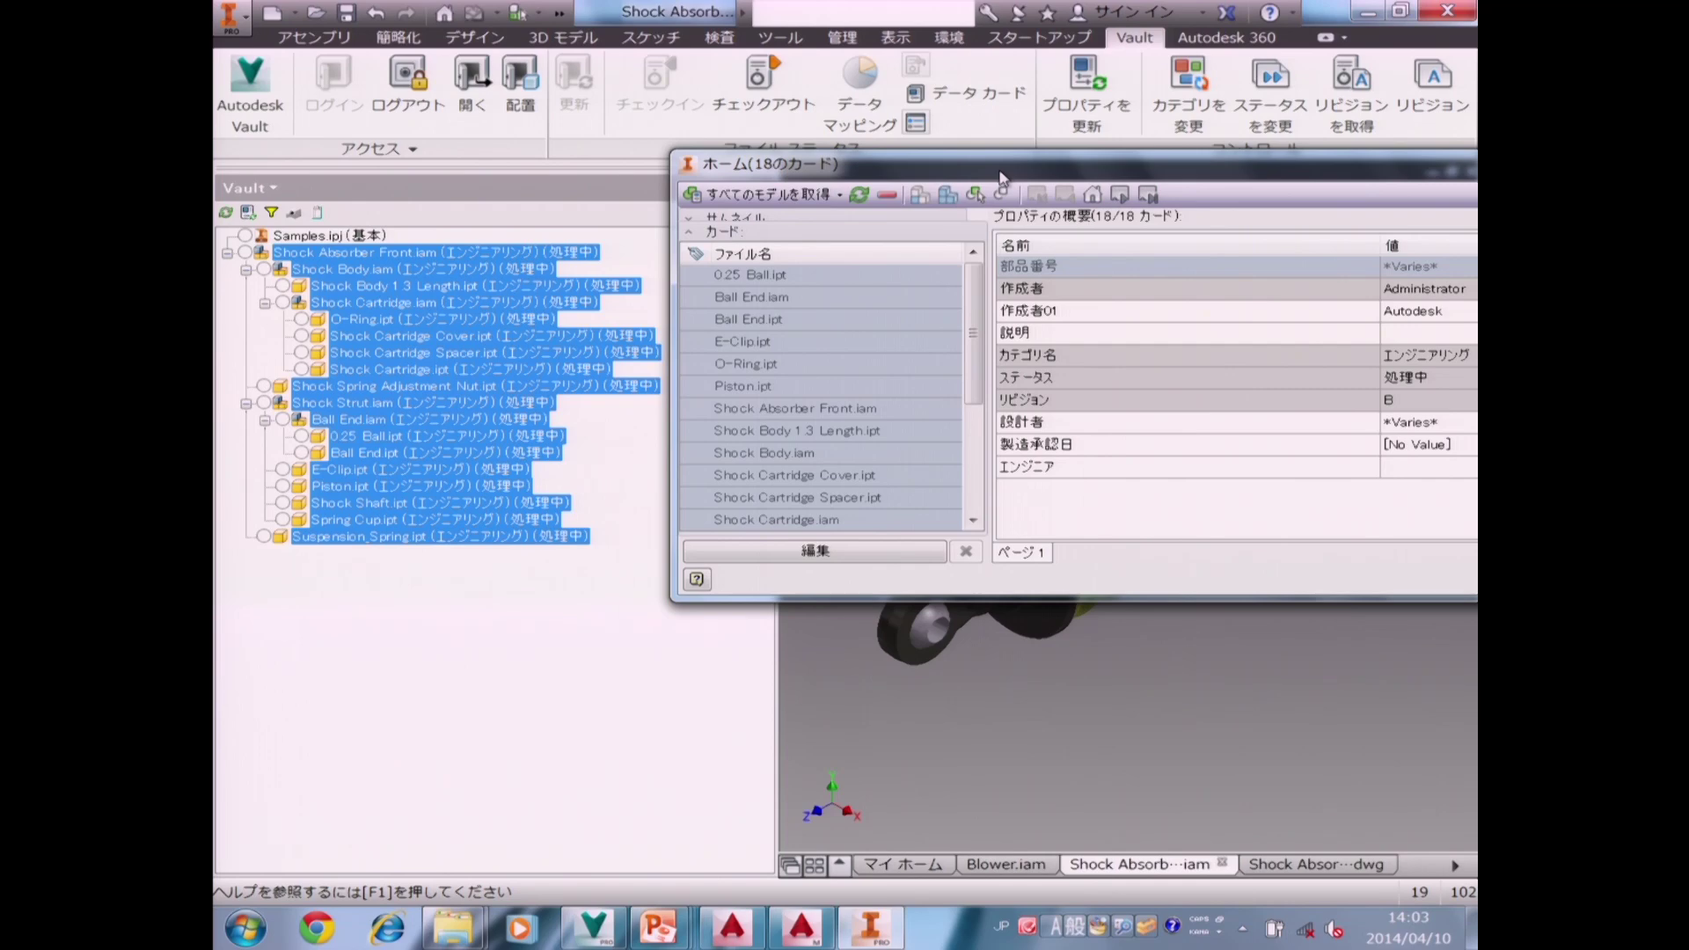
drag(1001, 176, 807, 141)
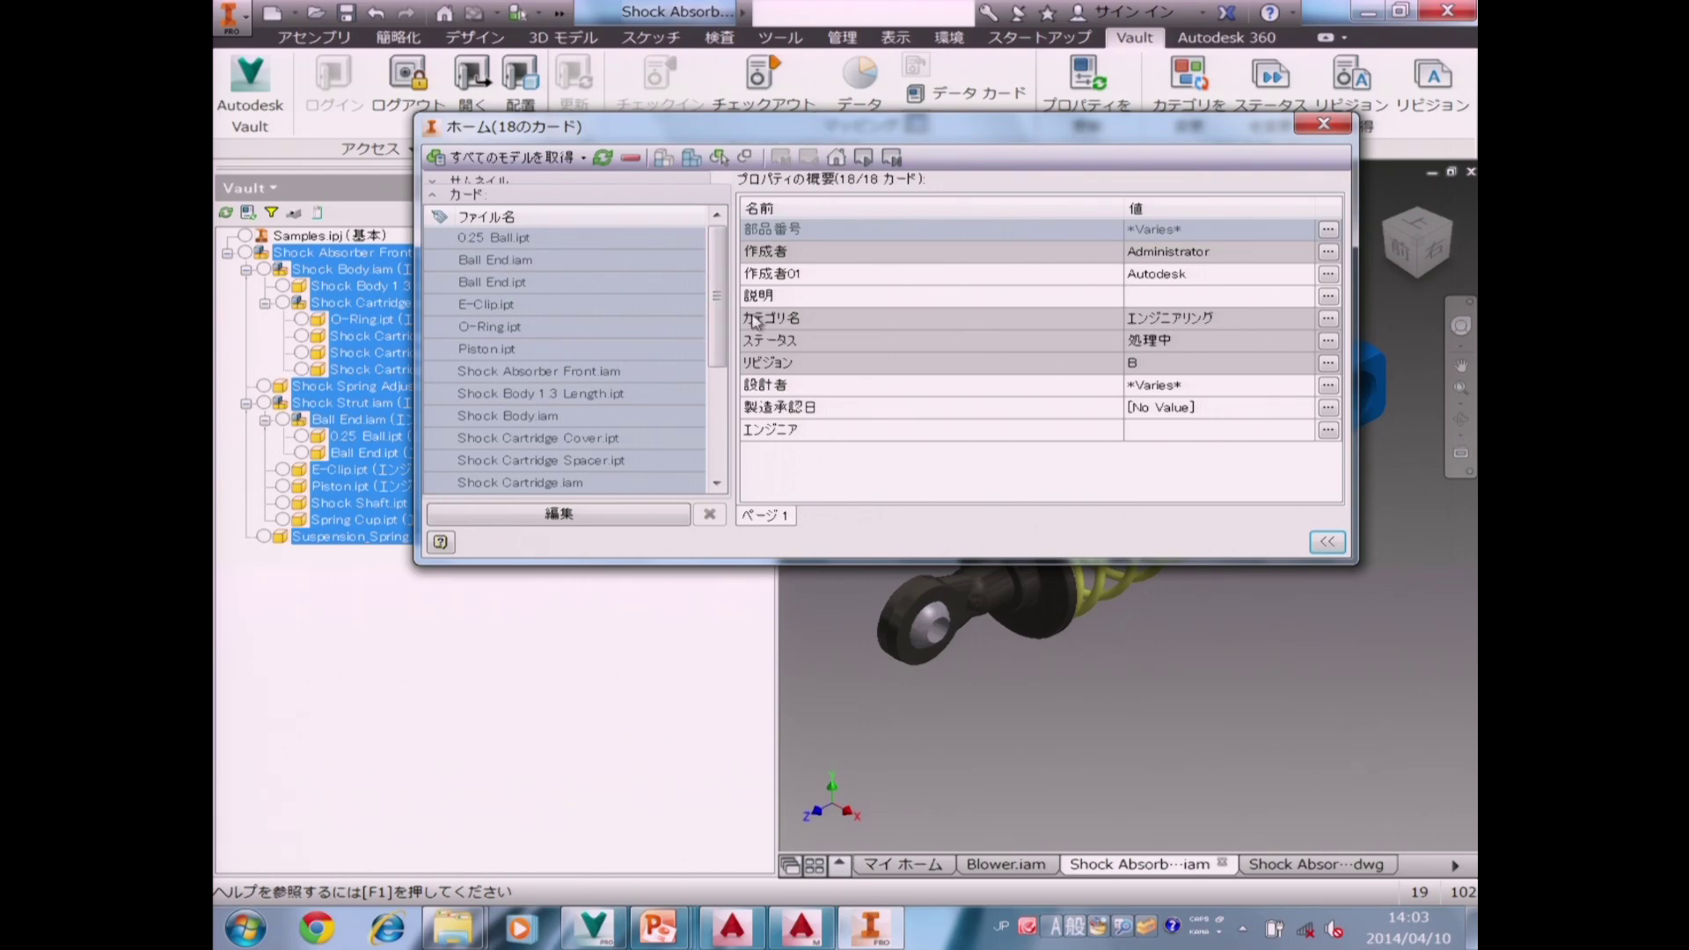
drag(678, 132, 742, 129)
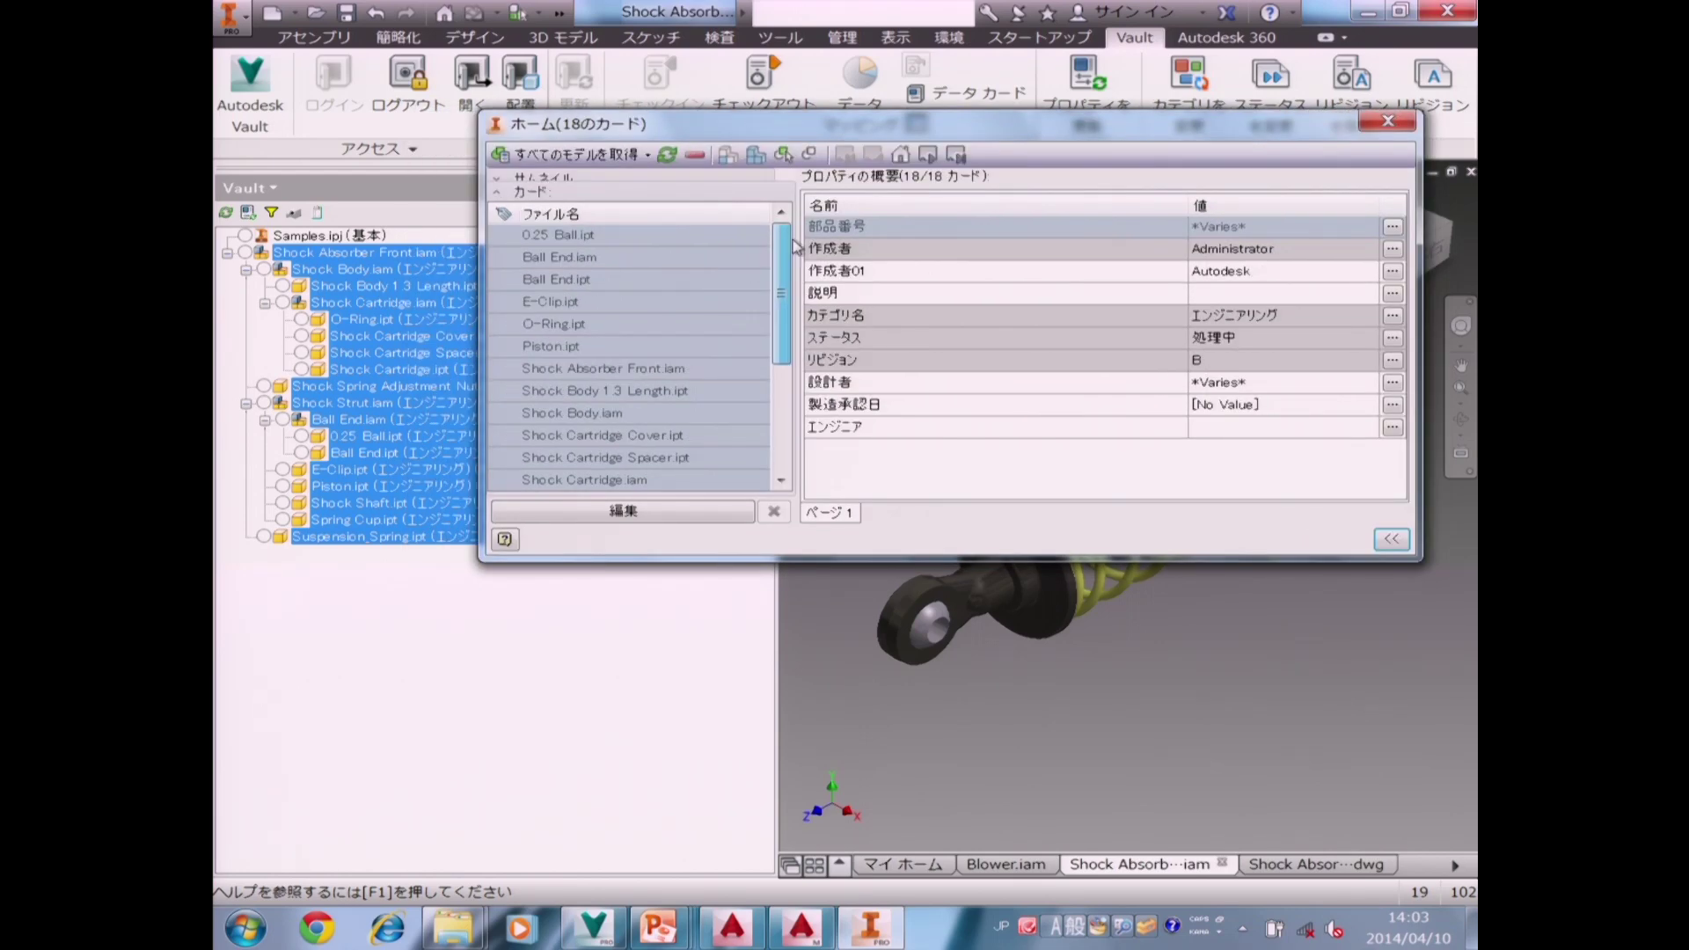
drag(721, 245, 701, 391)
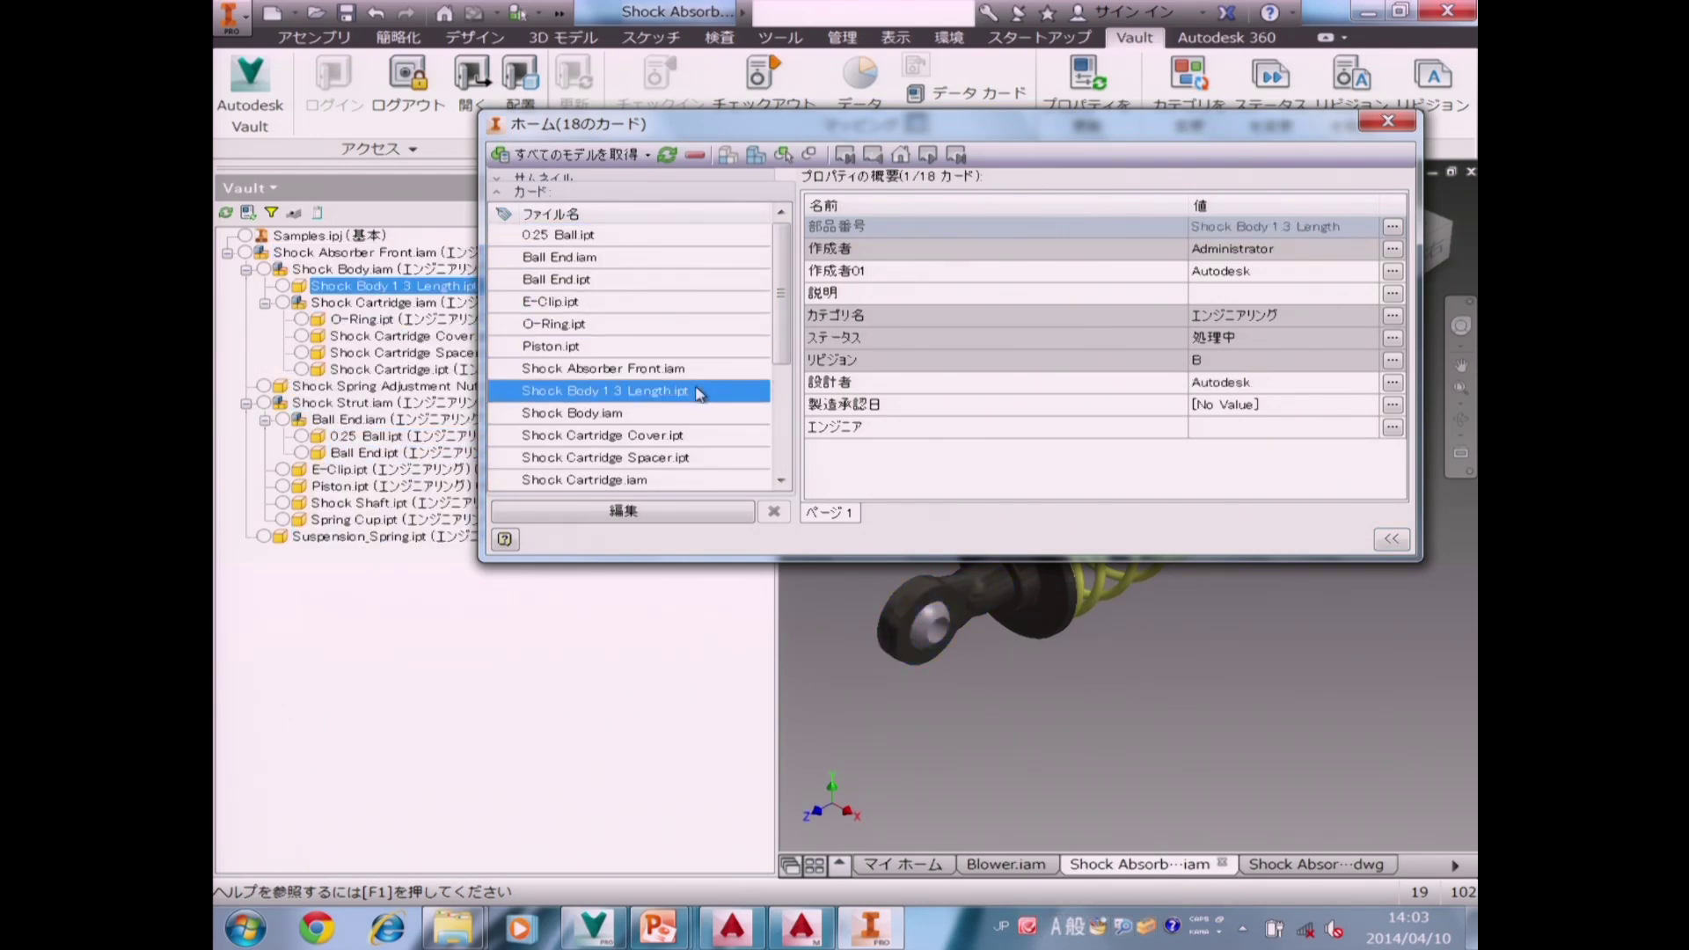
Examine the property values on the individual model cards, from 0.25 Ball.ipt through Shock Spring Adjustment Nut.ipt, ending back on 0.25 Ball.ipt.
click(716, 235)
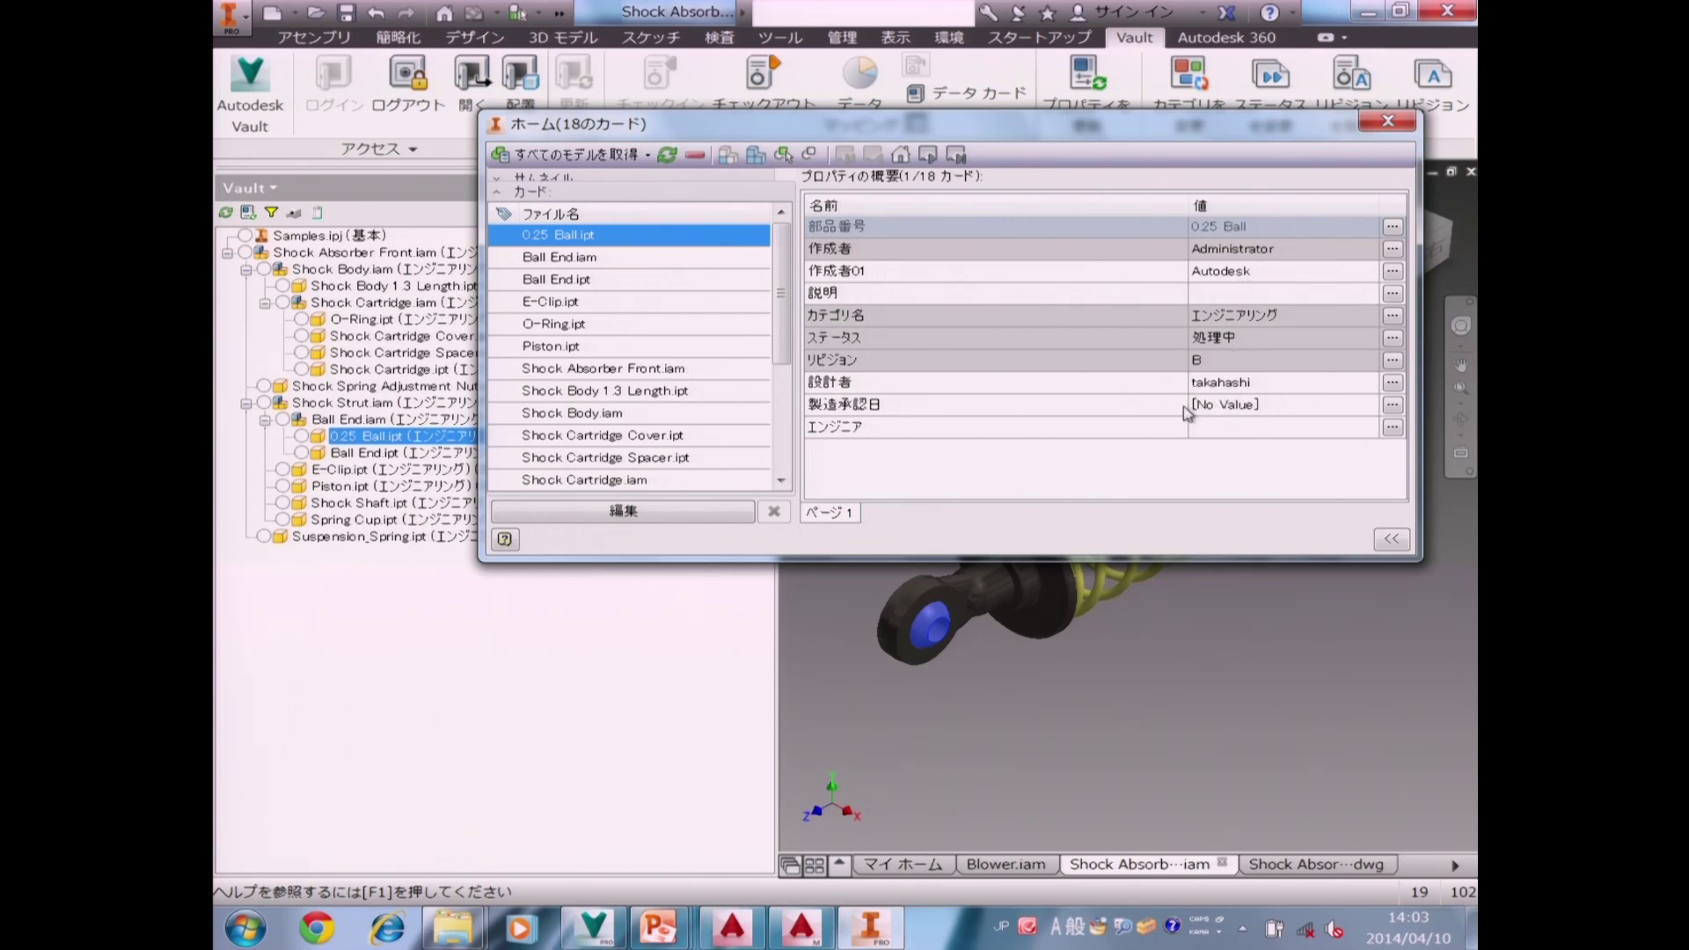
click(570, 256)
key(Down)
key(Down)
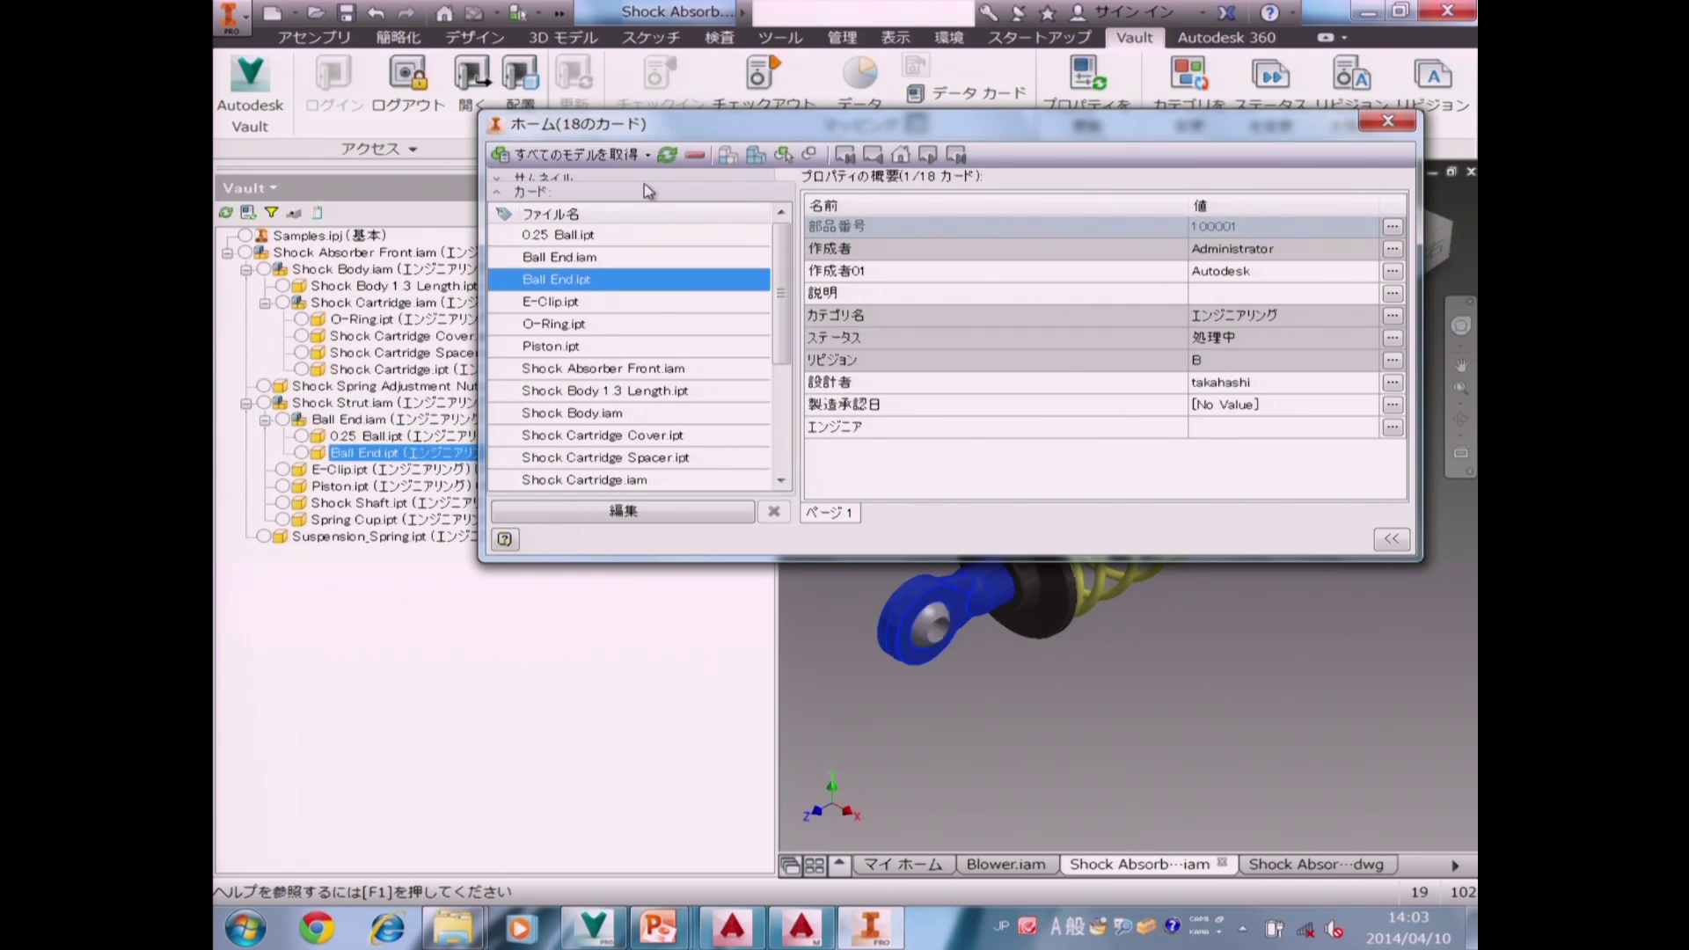
key(Down)
key(Down)
key(Down)
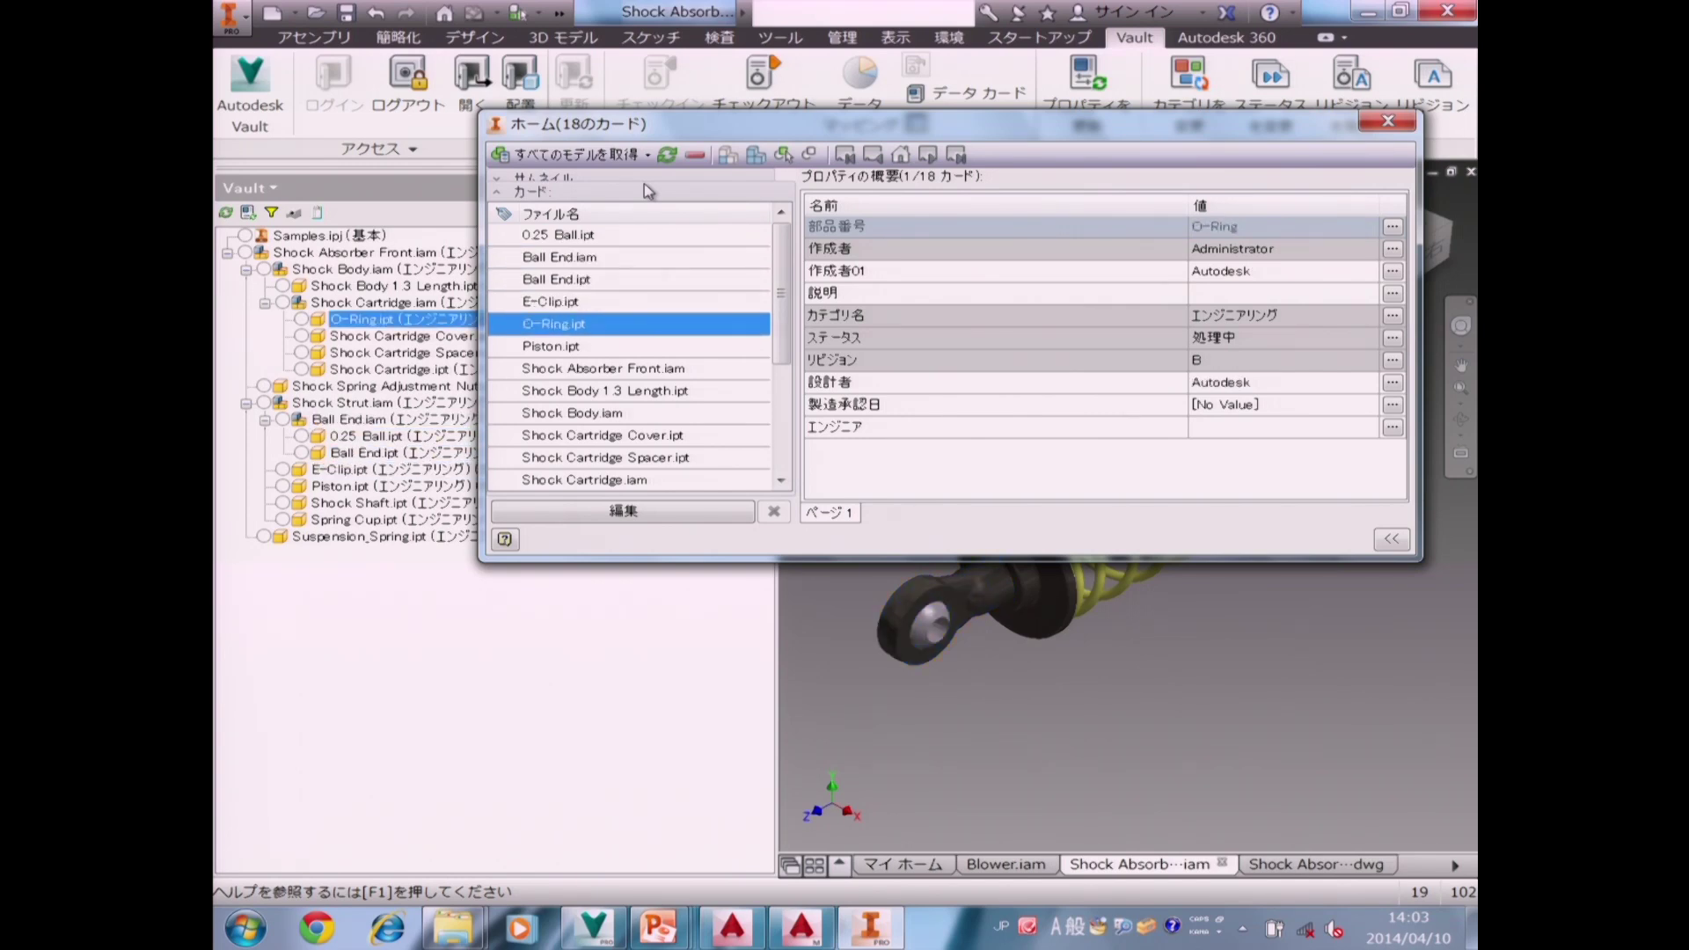
key(Down)
key(Down)
key(Down)
key(Down)
key(Down)
key(Down)
key(Down)
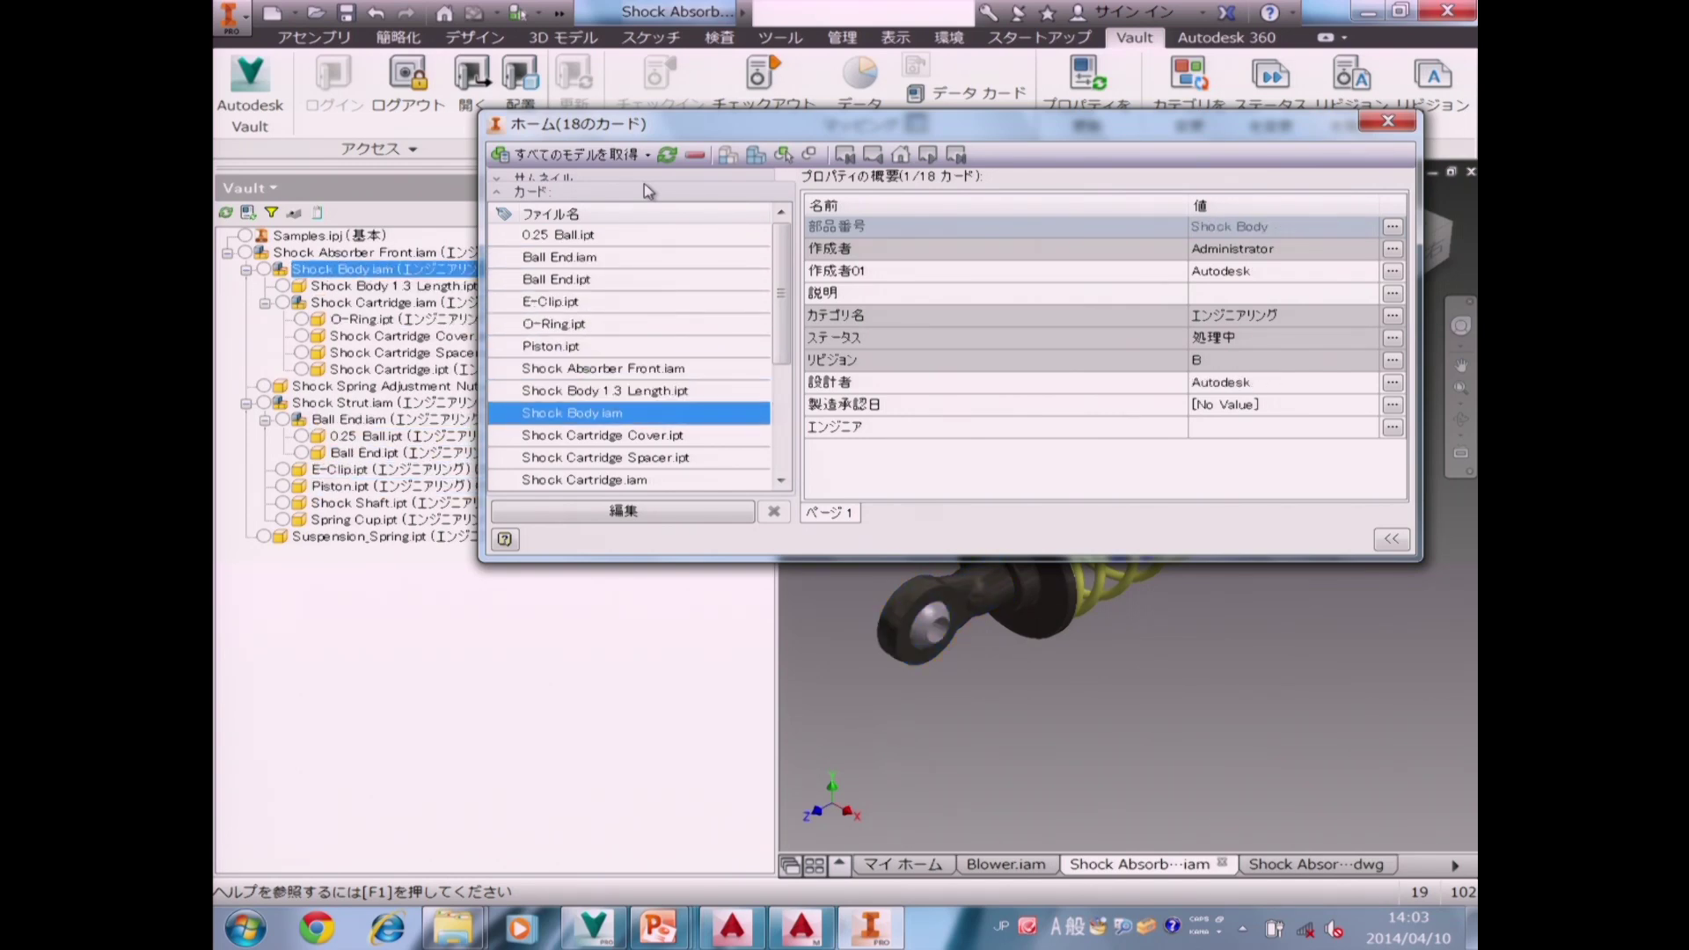
key(Down)
key(Down)
key(Down)
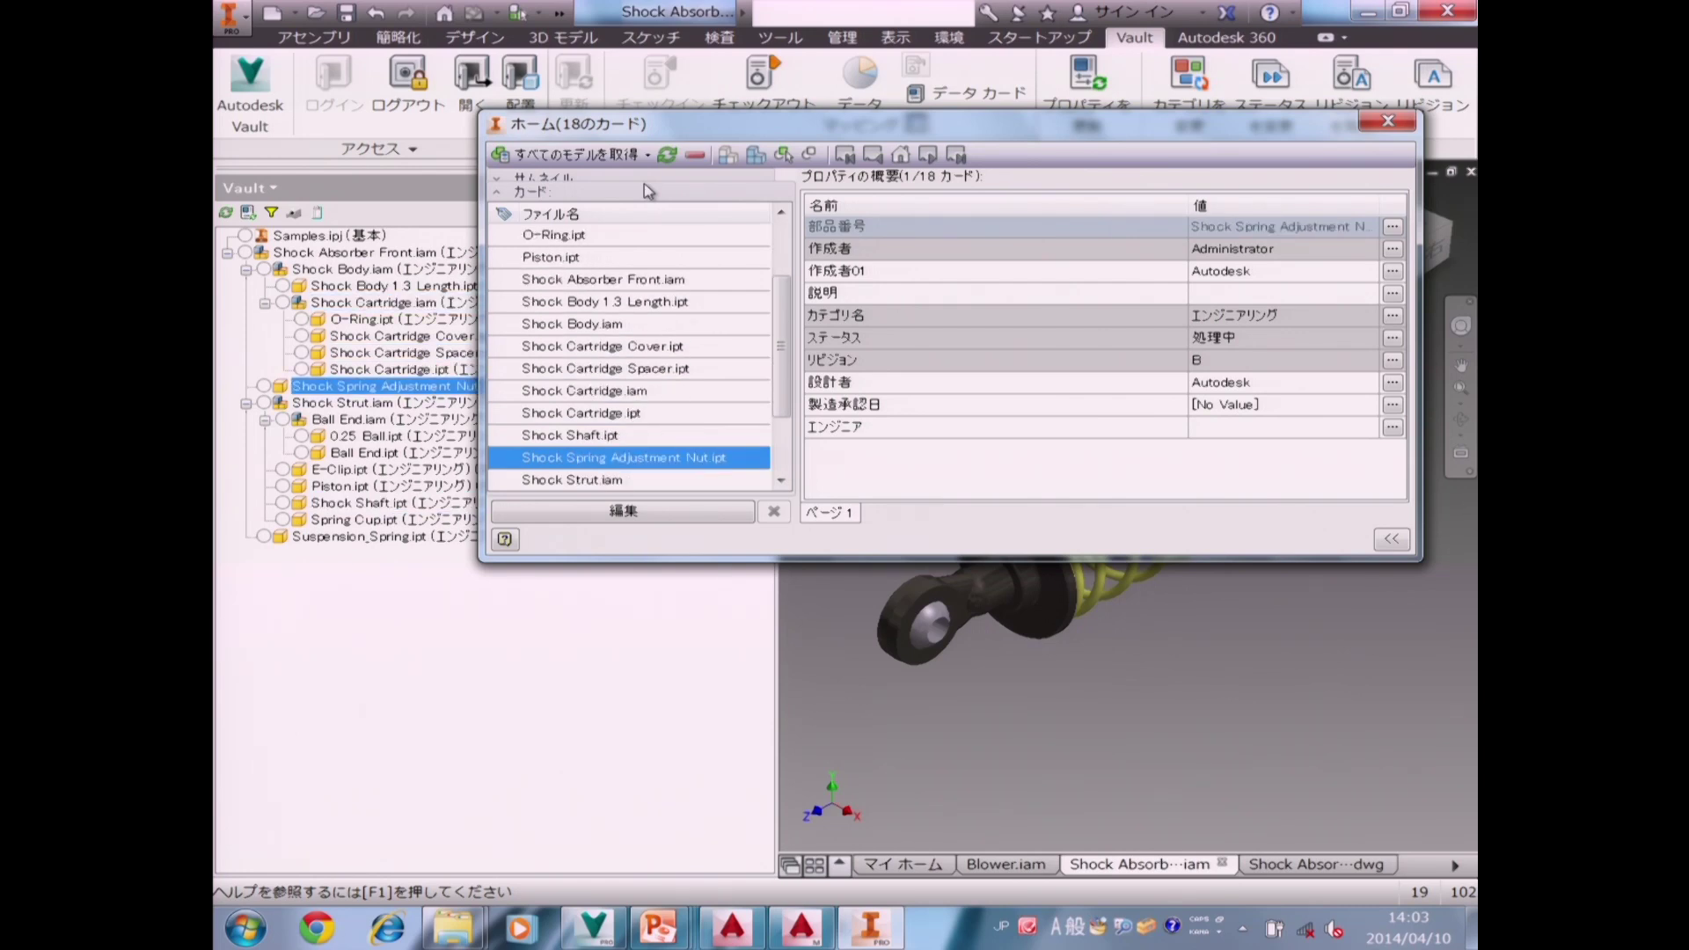
key(Up)
key(Up)
key(Up)
key(Up)
key(Up)
key(Up)
key(Home)
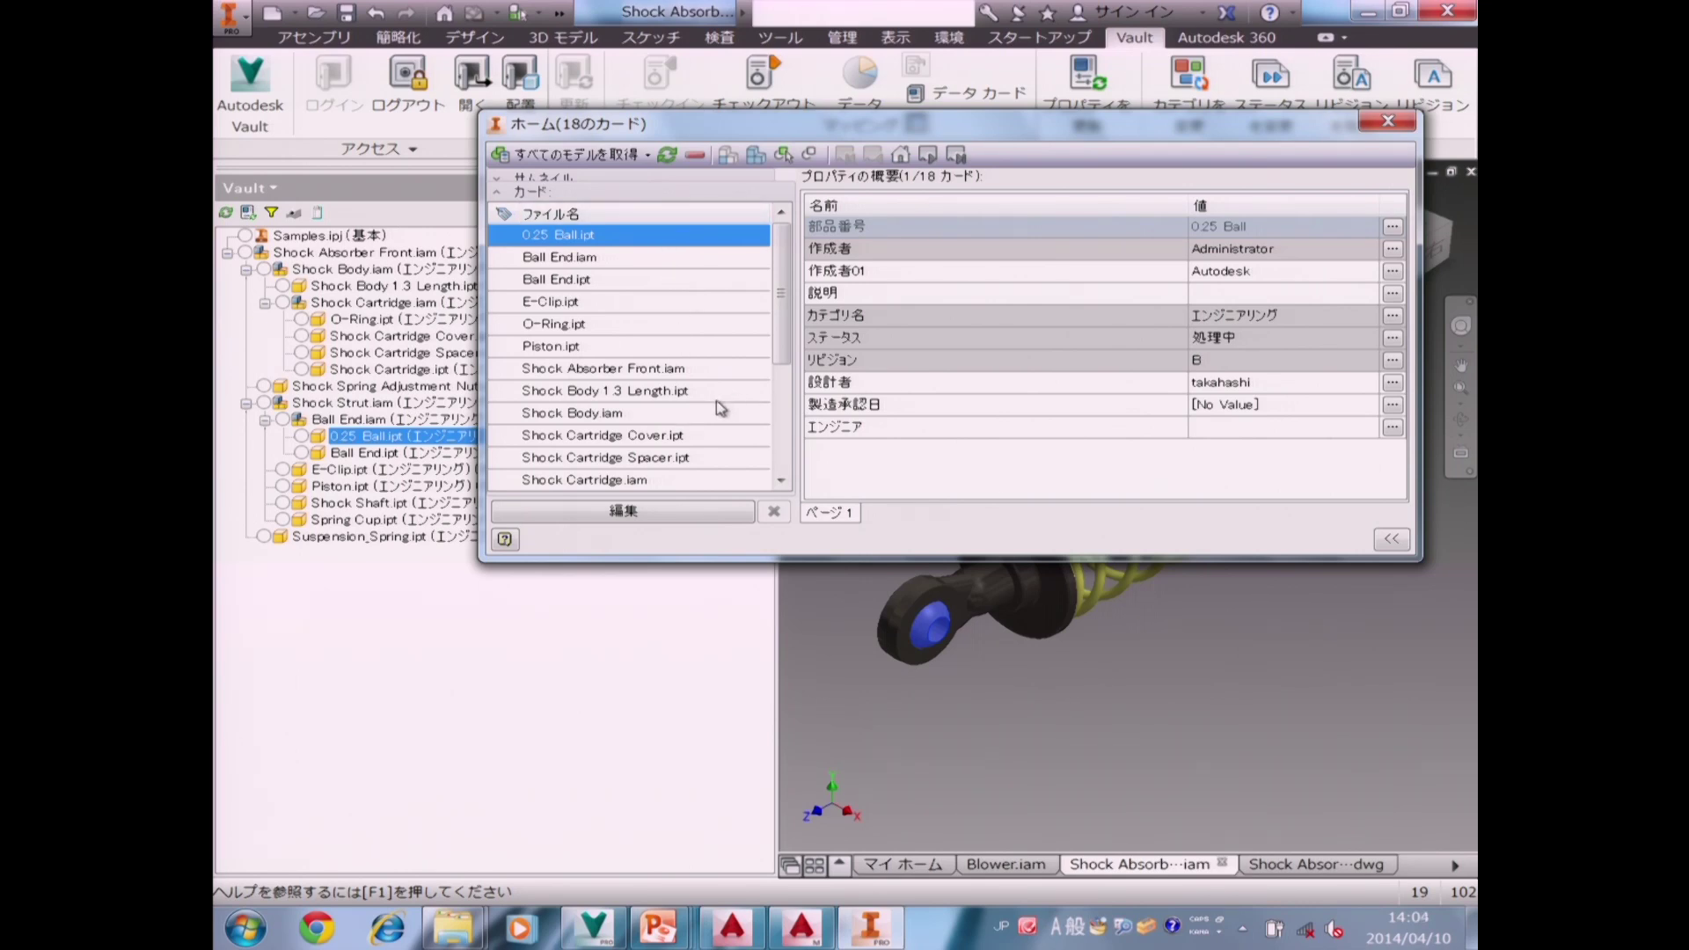
Select the cards of all models in the assembly and check which different 設計者 values they hold, without filtering.
shift+click(668, 483)
scroll(780, 393, down, 2)
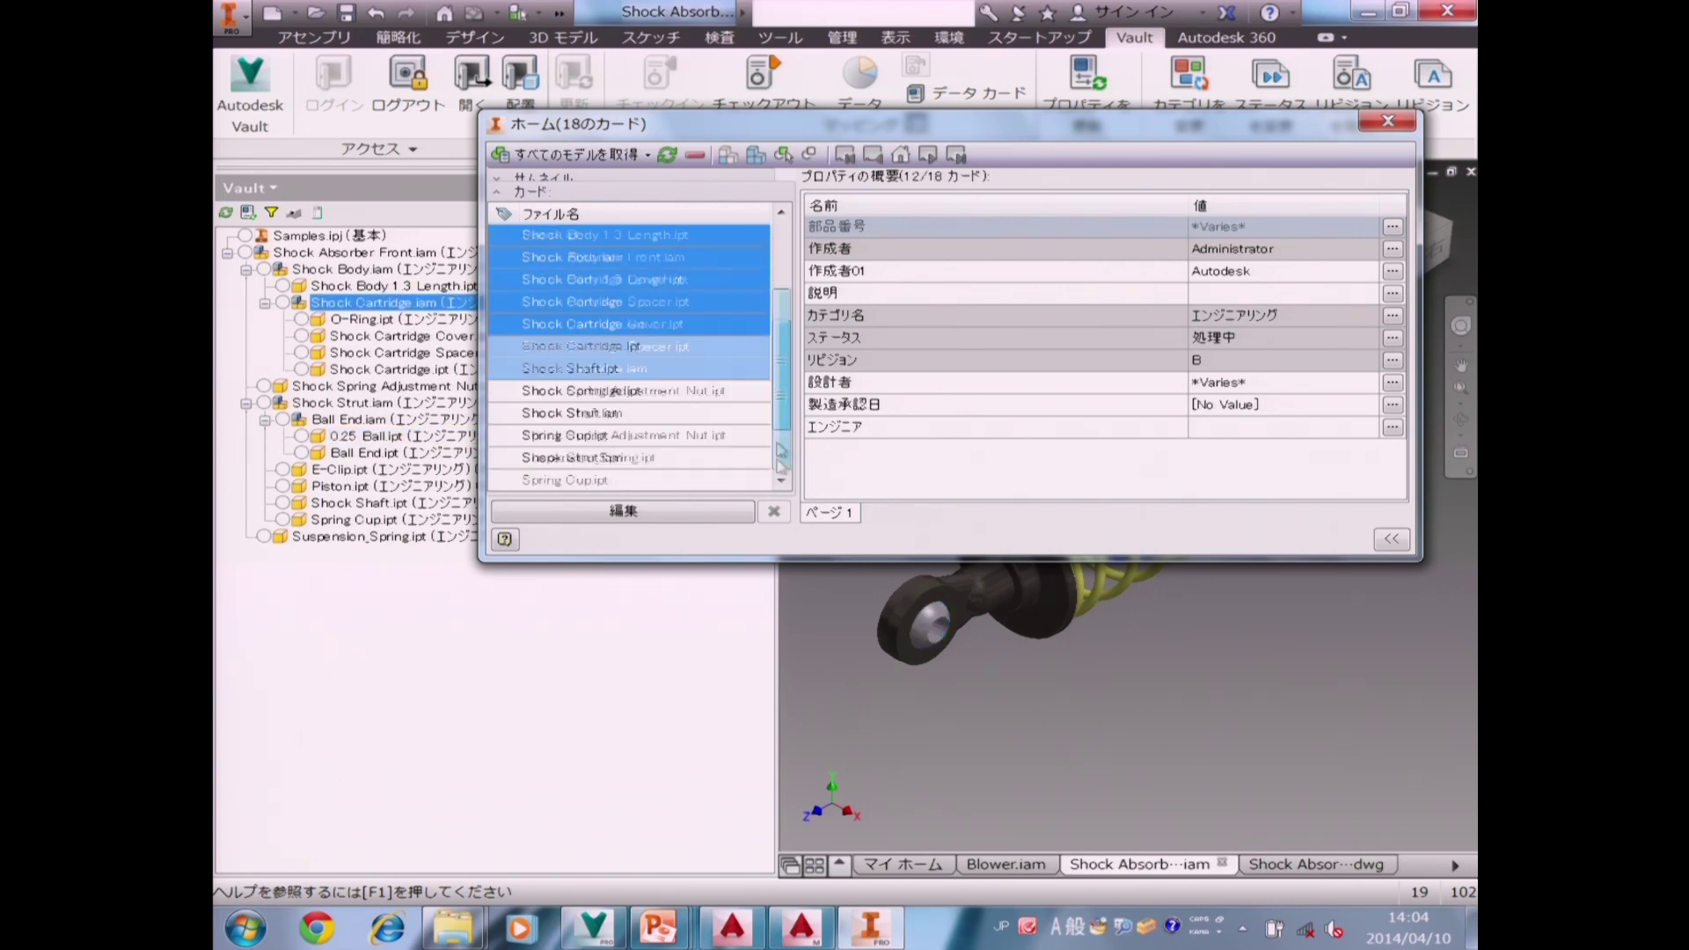
shift+click(686, 459)
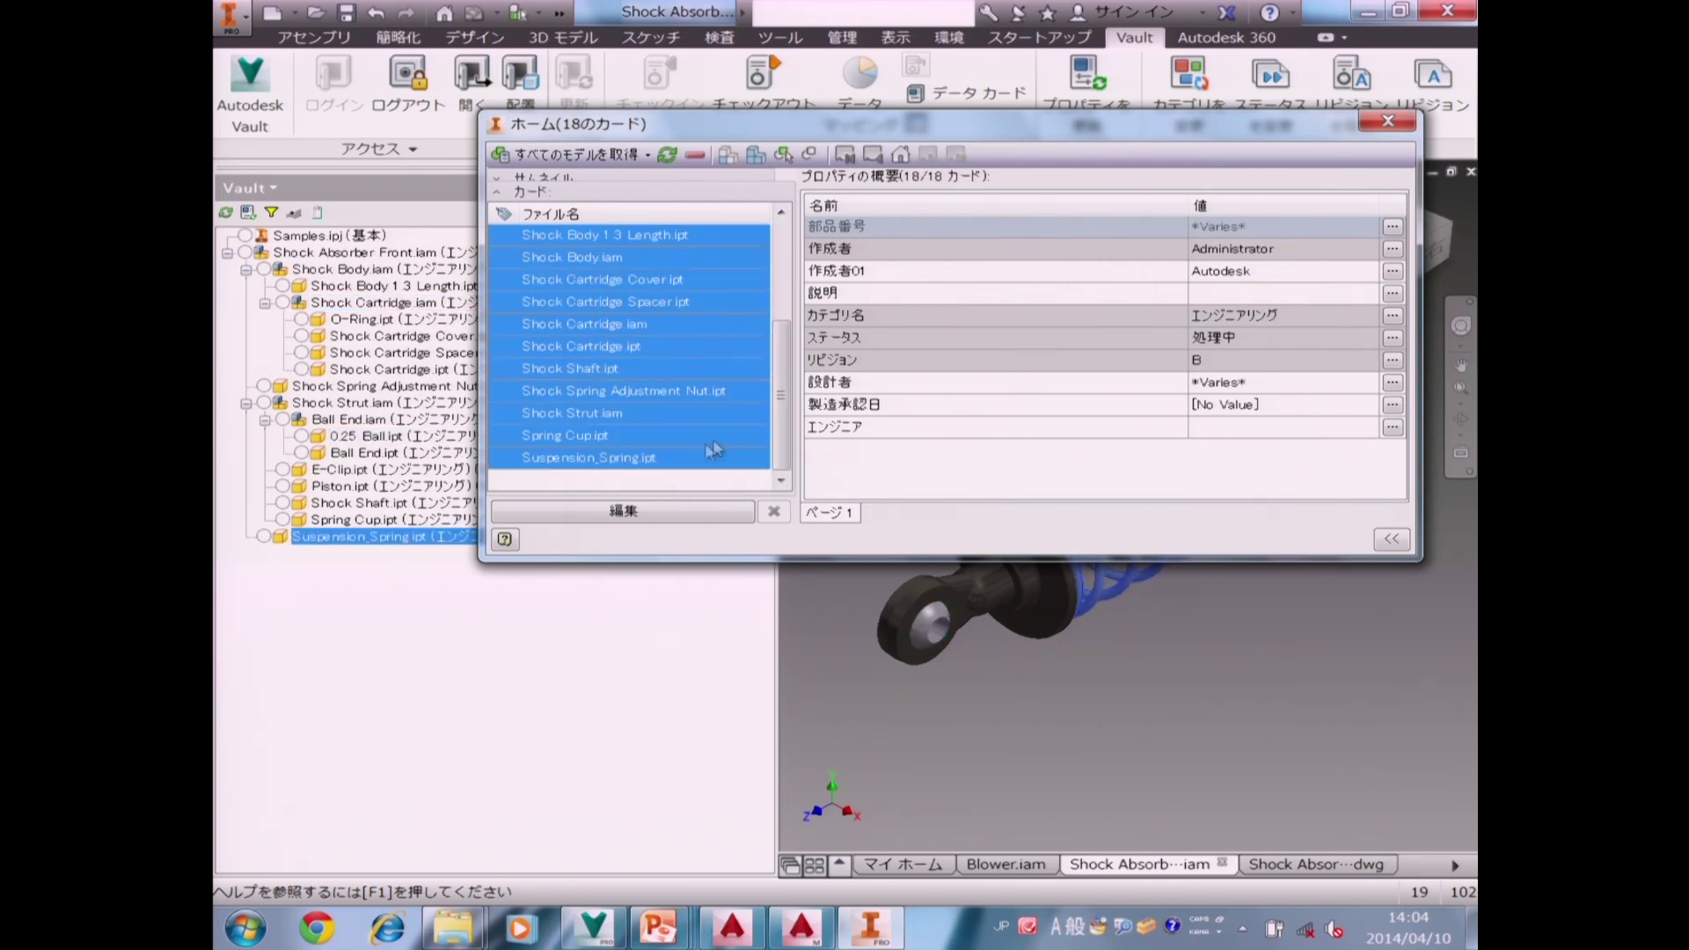
scroll(779, 422, up, 2)
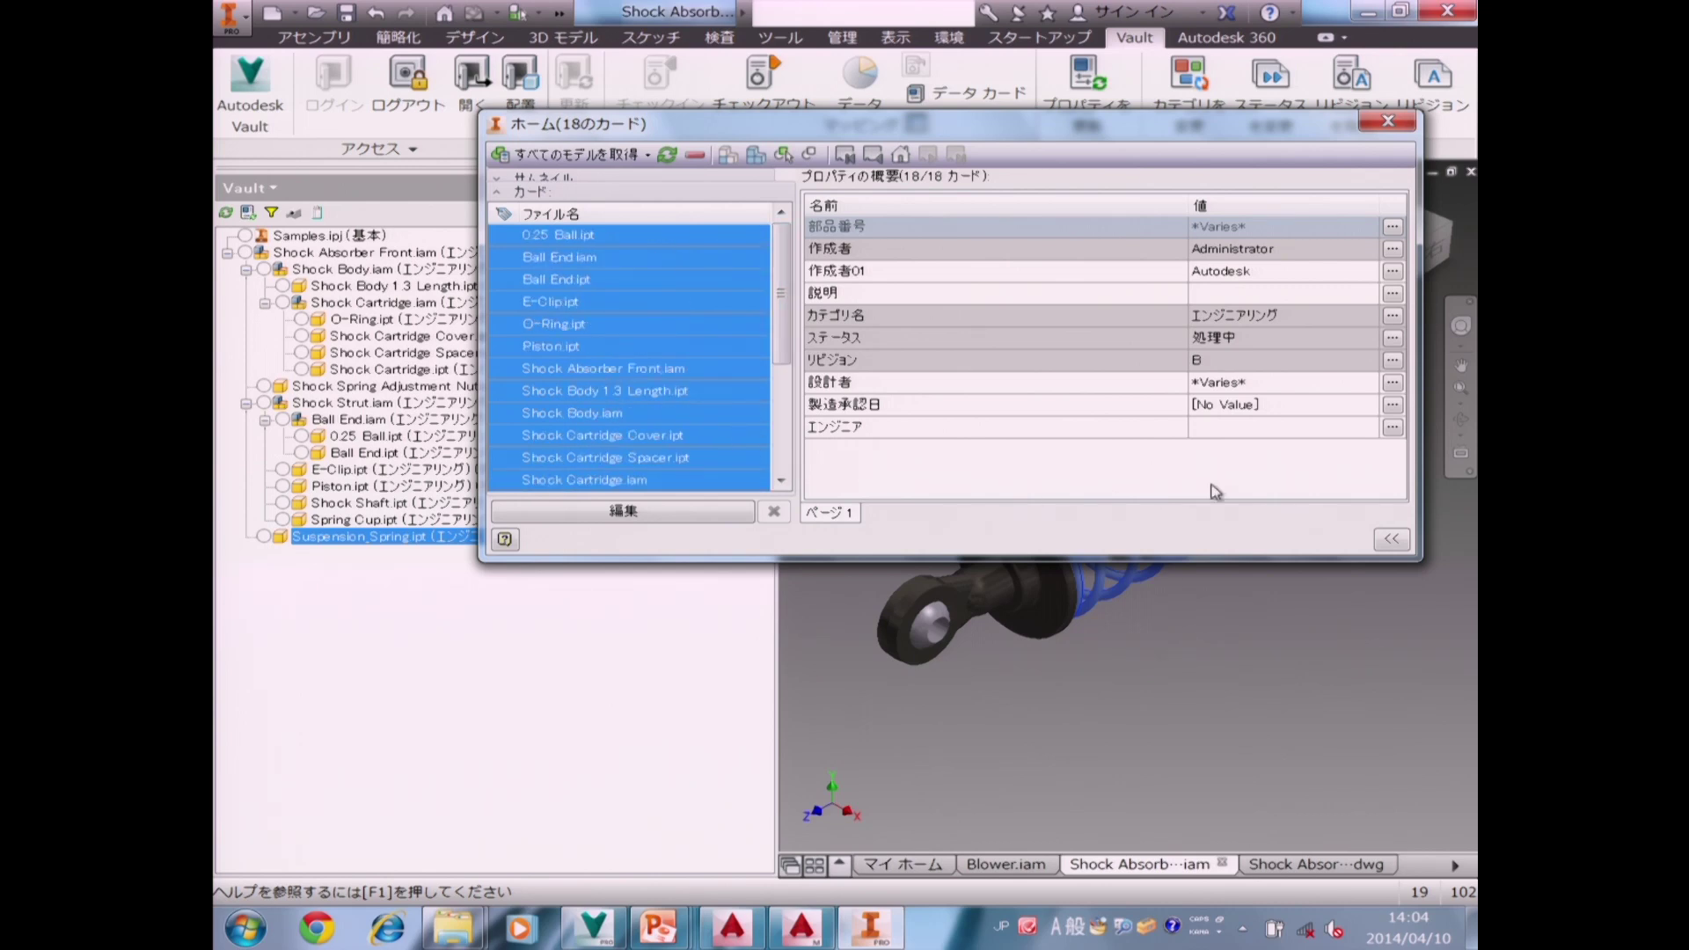
click(1394, 384)
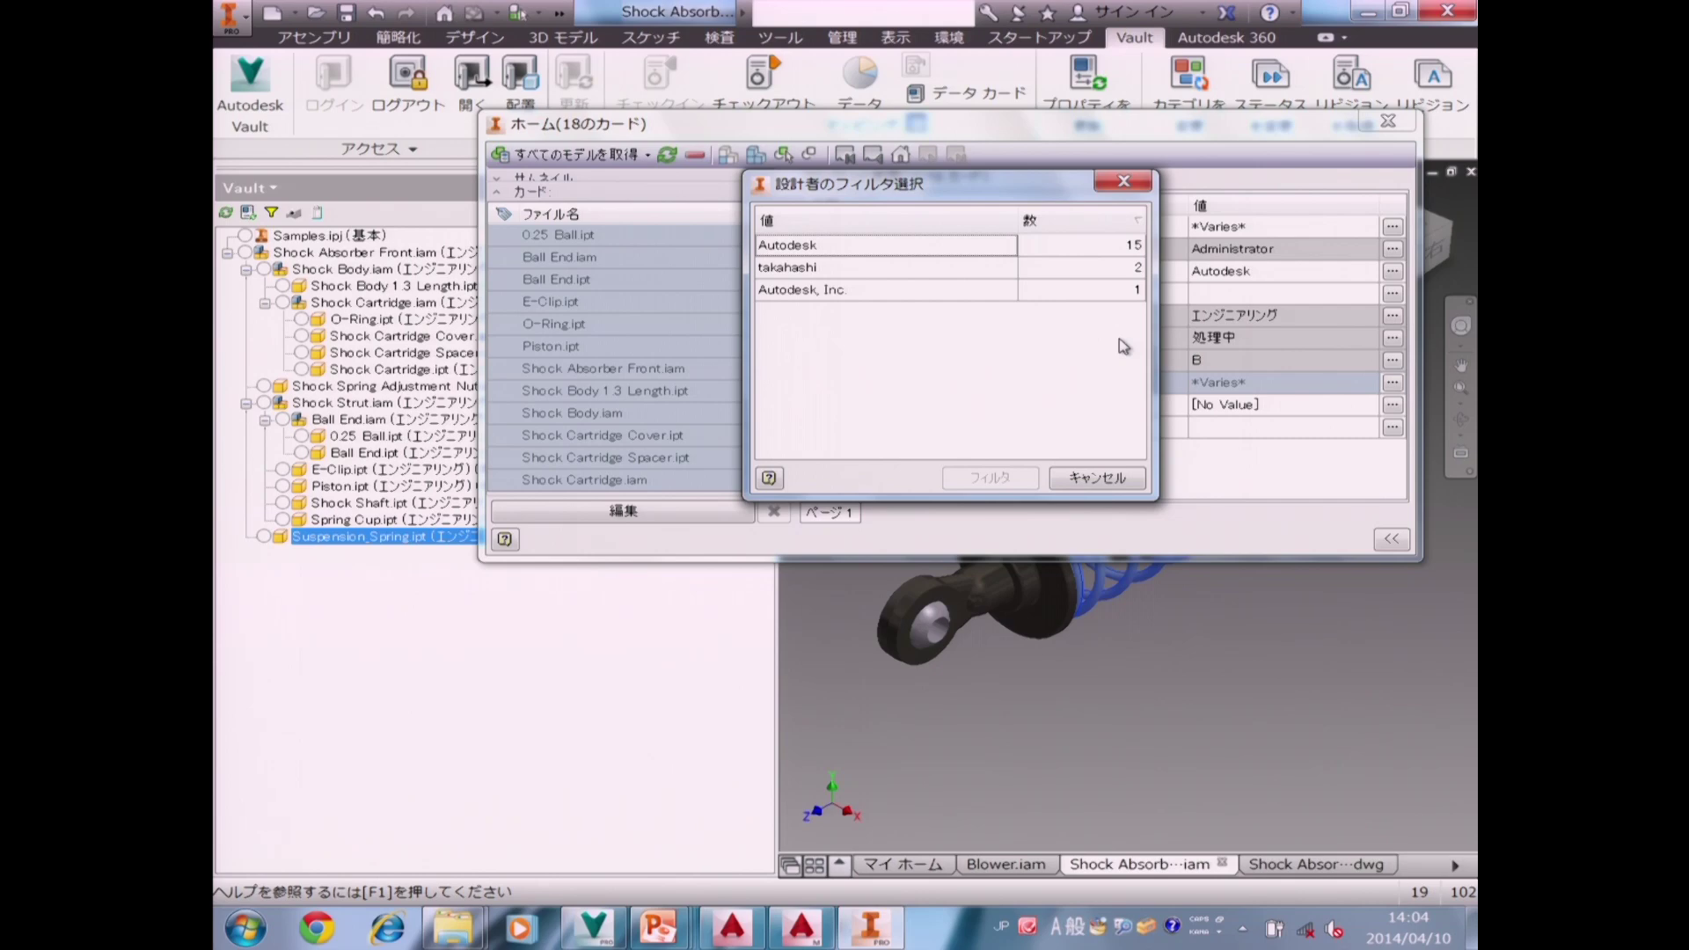
click(1110, 476)
Put the selected cards into edit mode, updating all outdated properties, and enter the designer's surname as the 設計者 value for all cards.
click(675, 511)
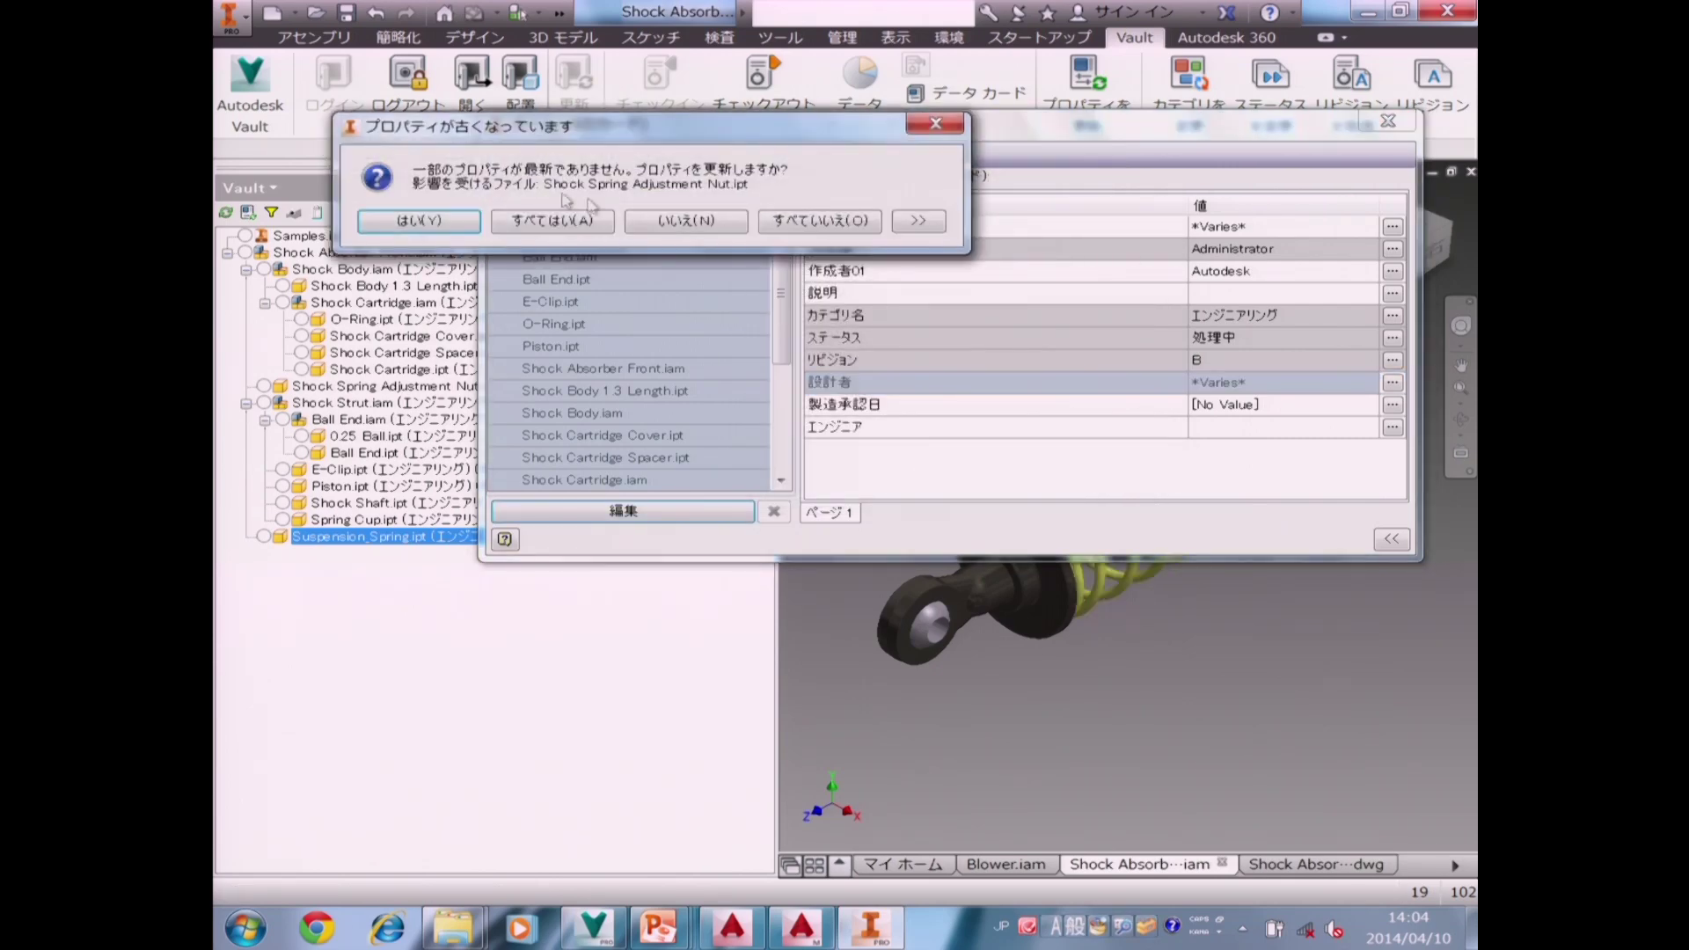
click(558, 215)
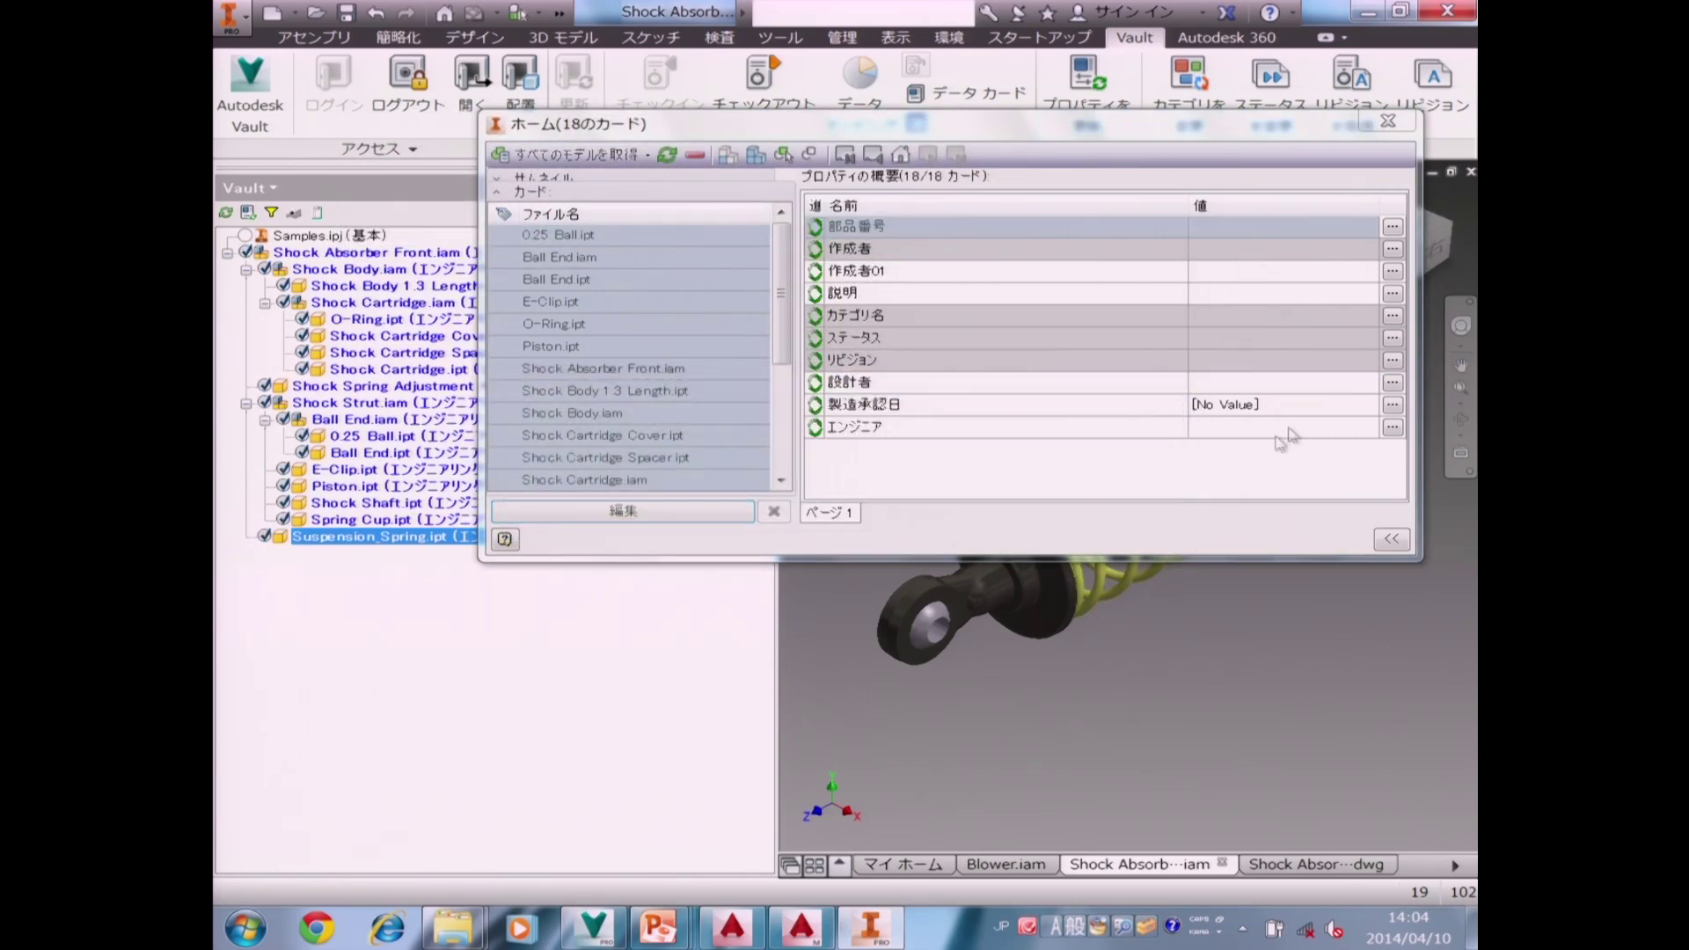
click(1391, 382)
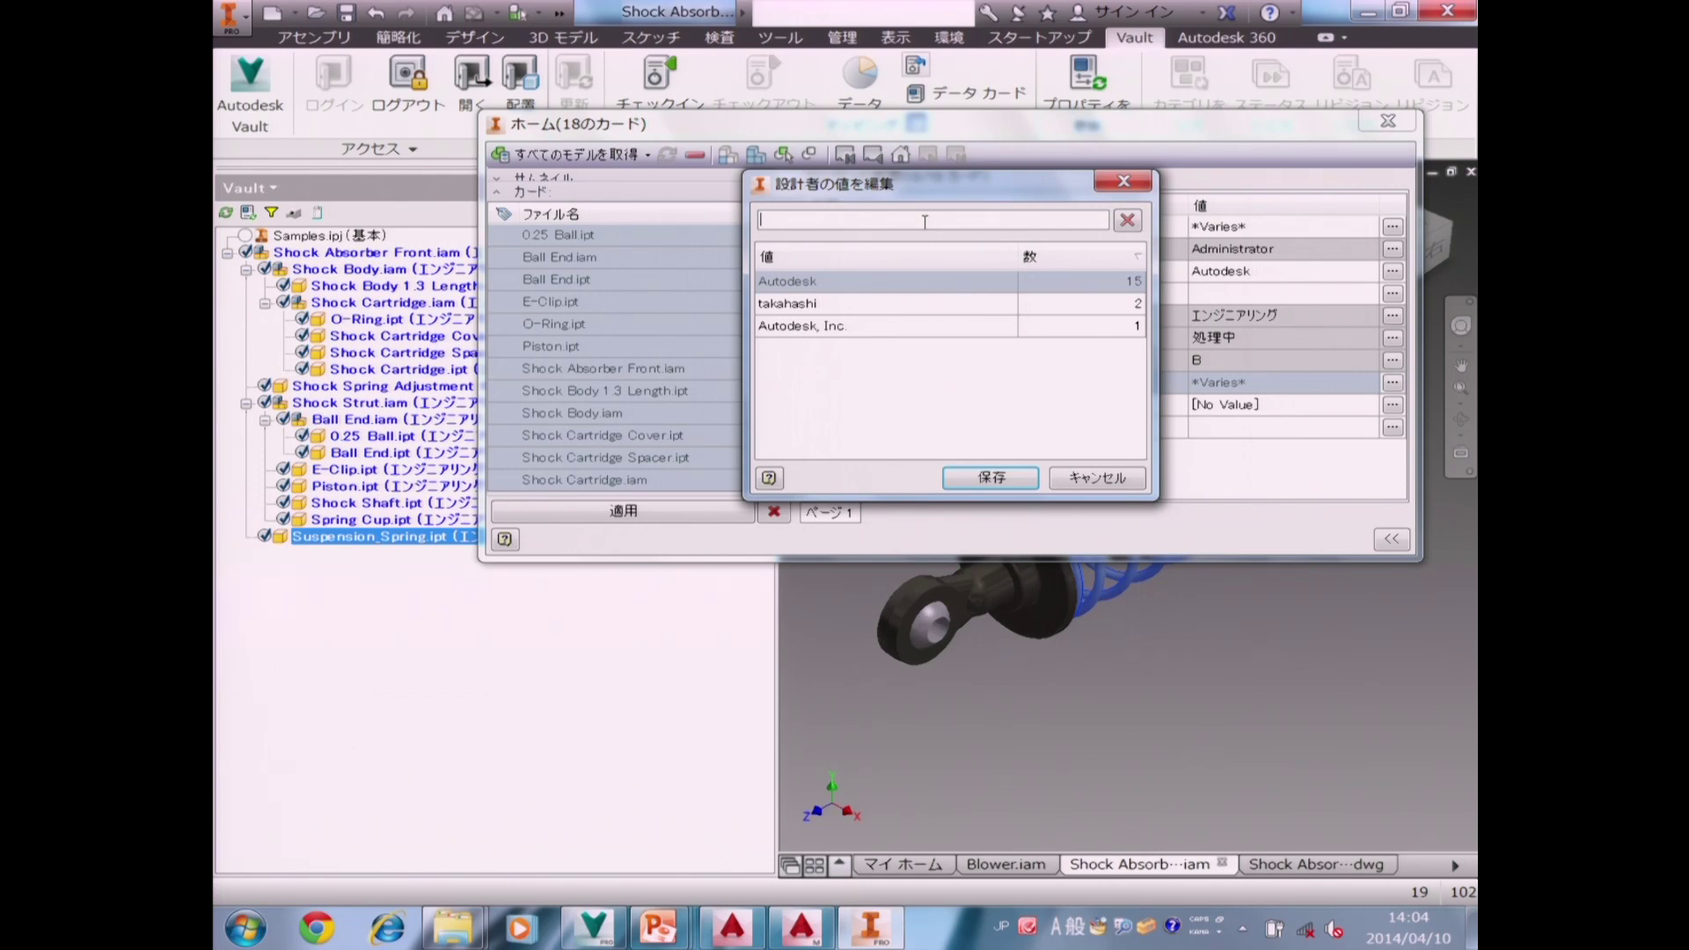
text(Takahashi)
click(1000, 478)
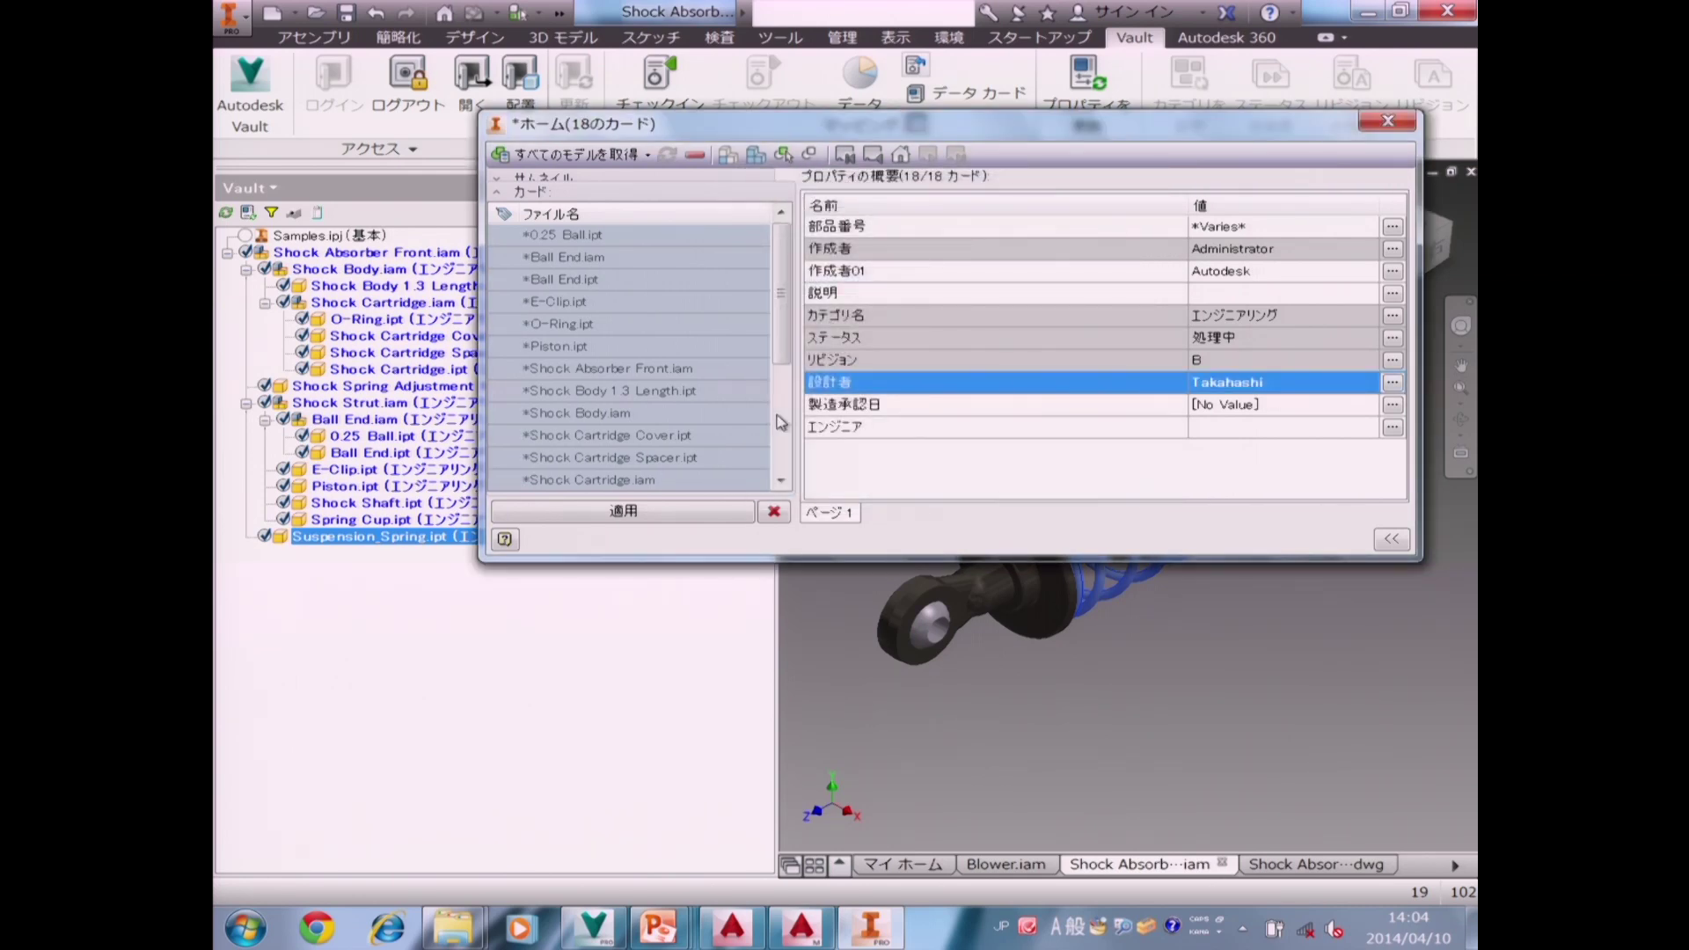
Apply the 設計者 change to all the cards, dismiss the property edit results, and close the data card window.
click(1024, 412)
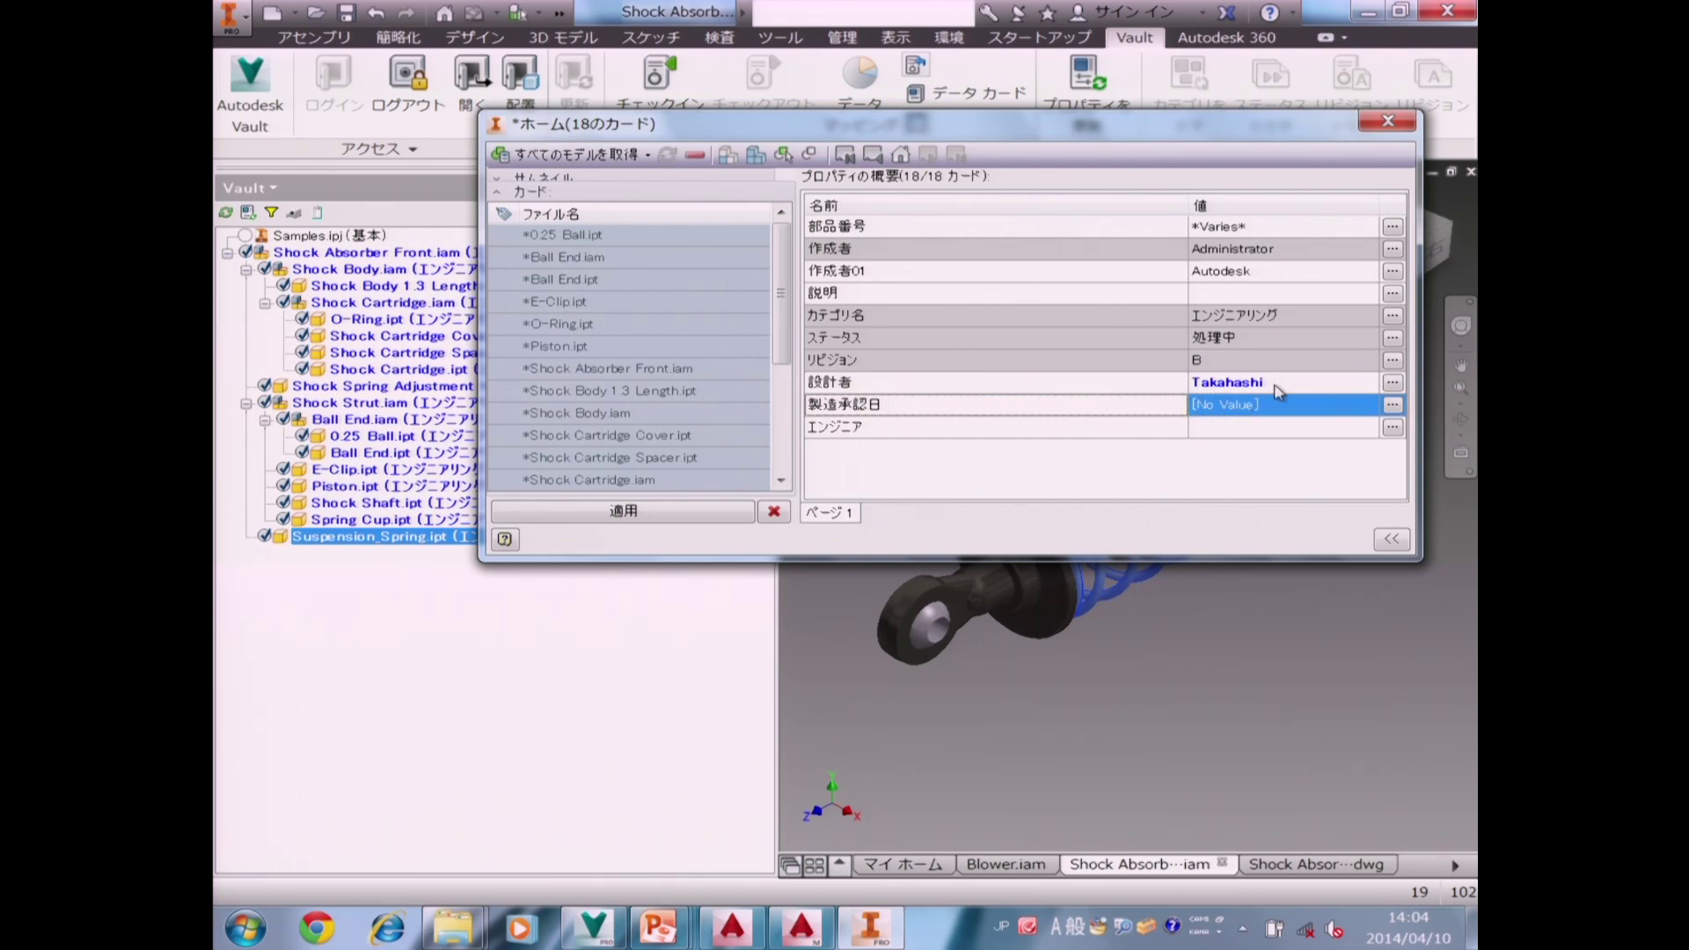
click(714, 515)
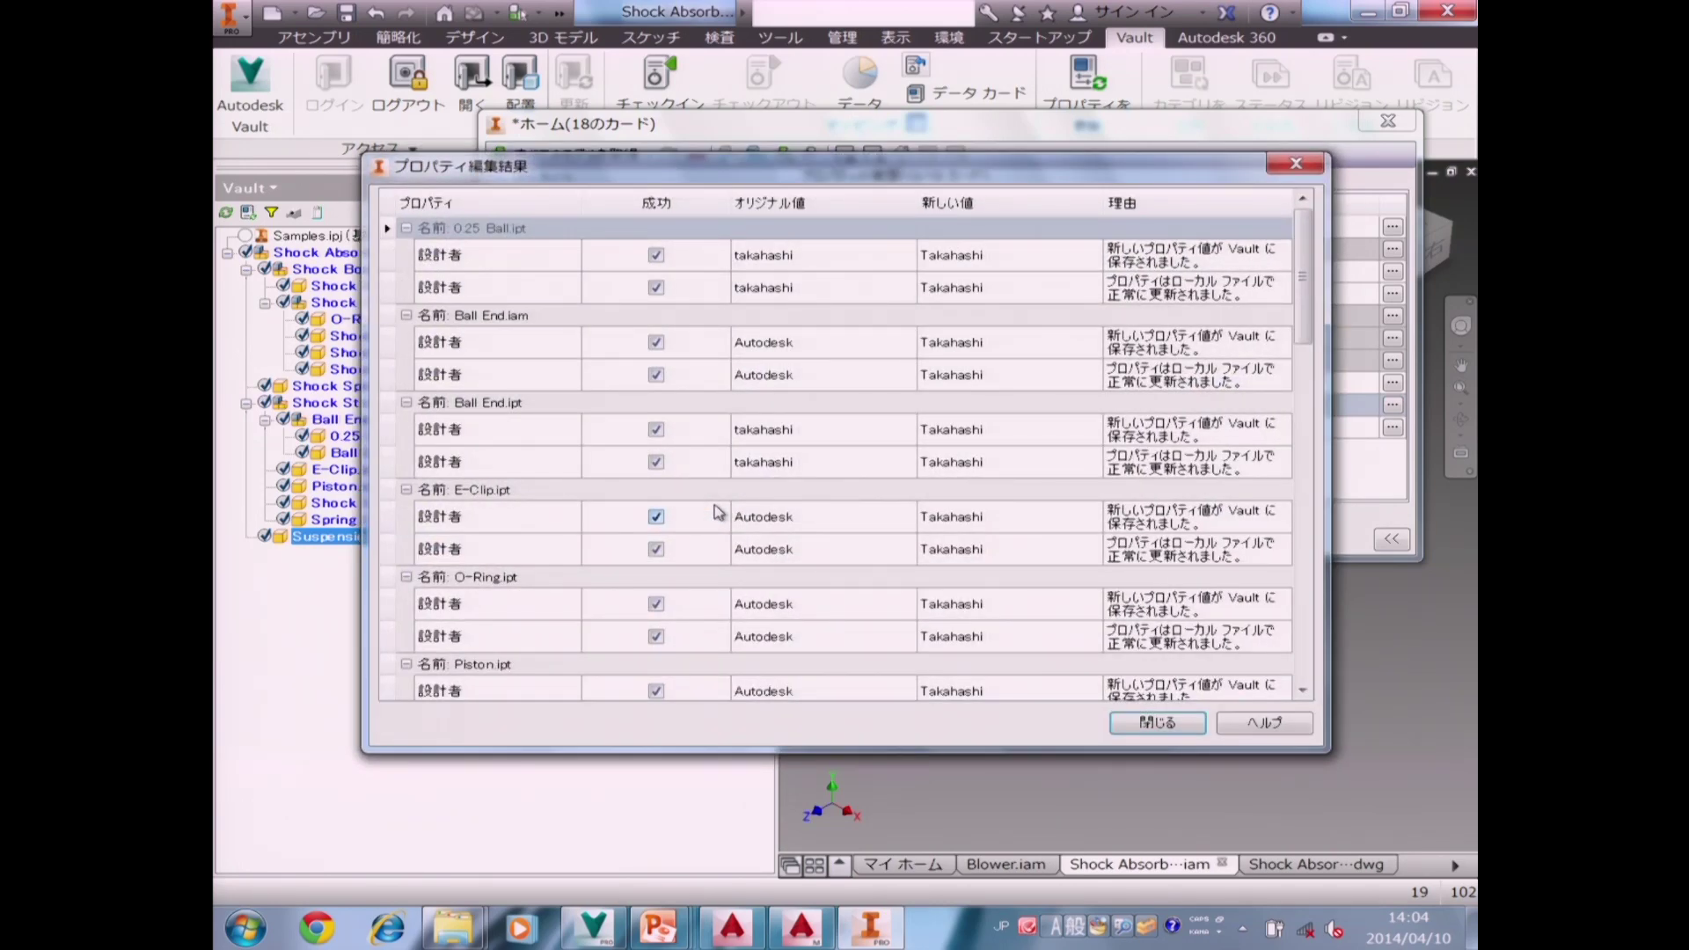
click(1158, 723)
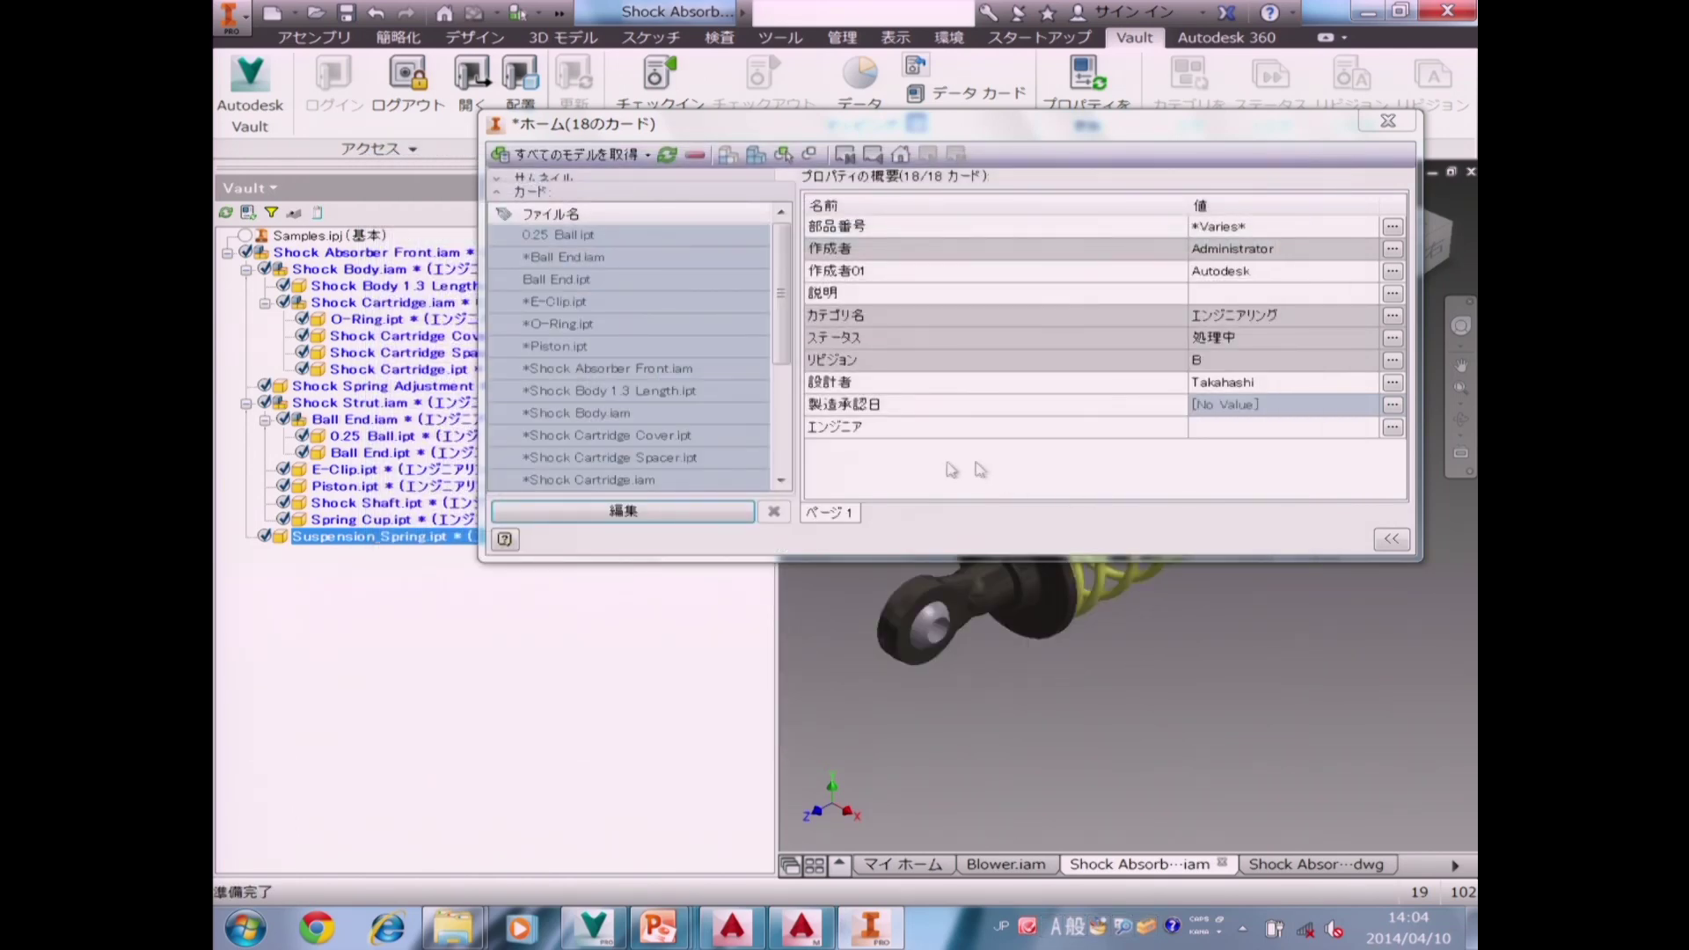
click(1381, 123)
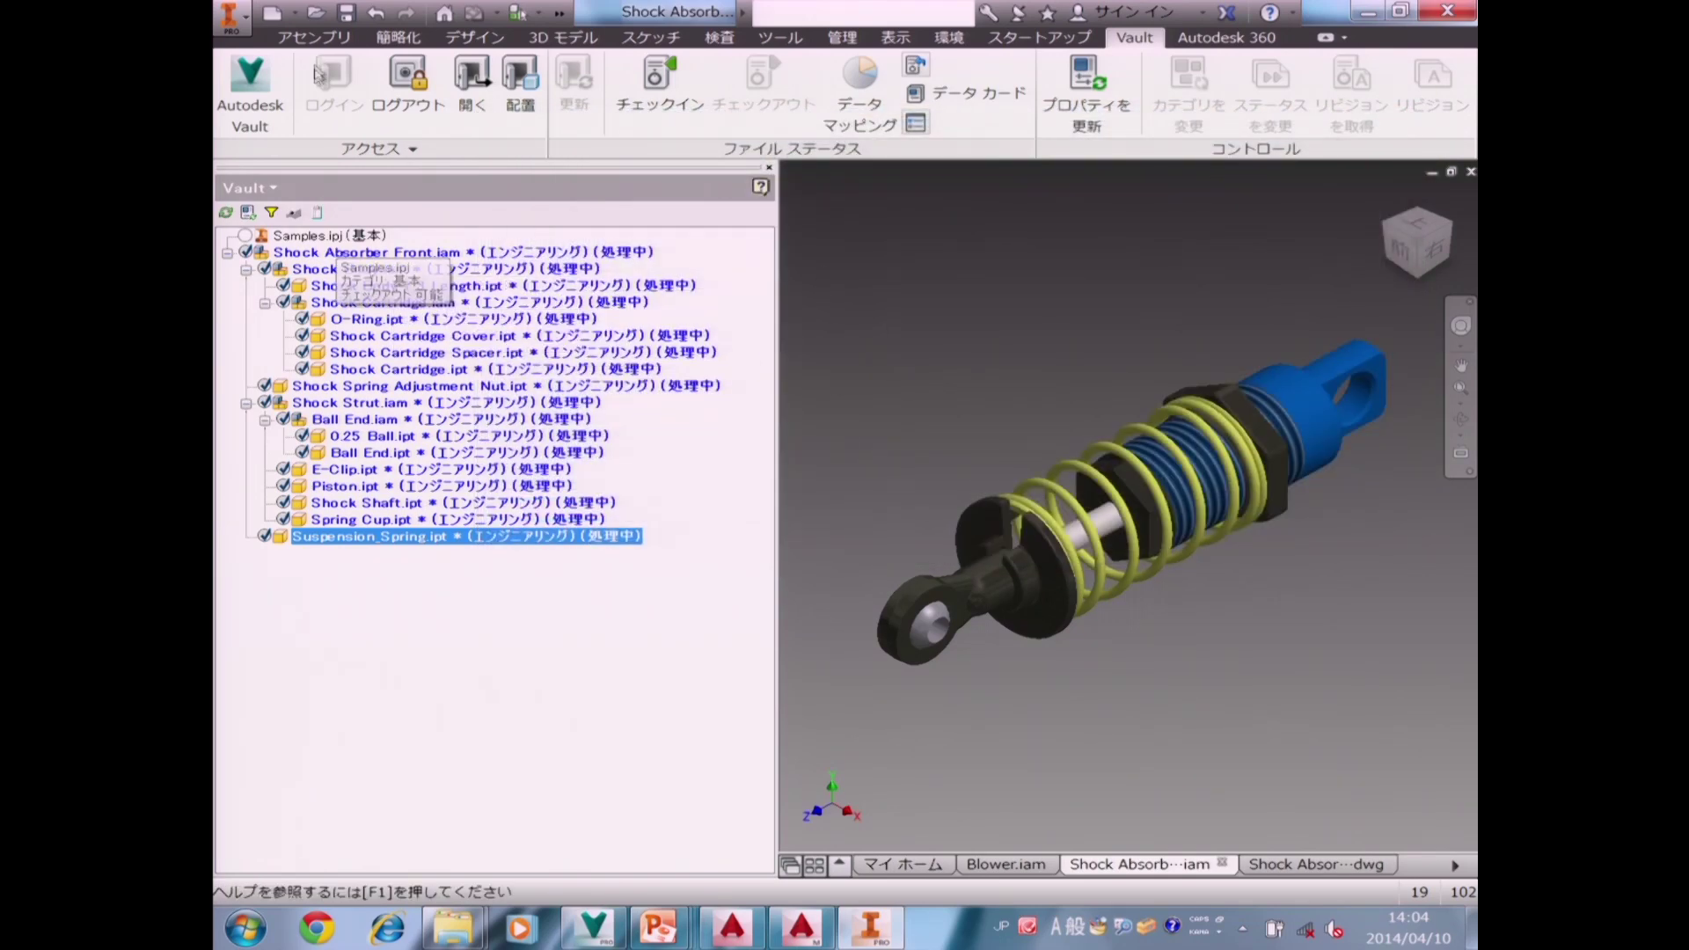
Save Shock Absorber Front.iam with its dependent files and check them all in to Vault without a comment.
click(346, 13)
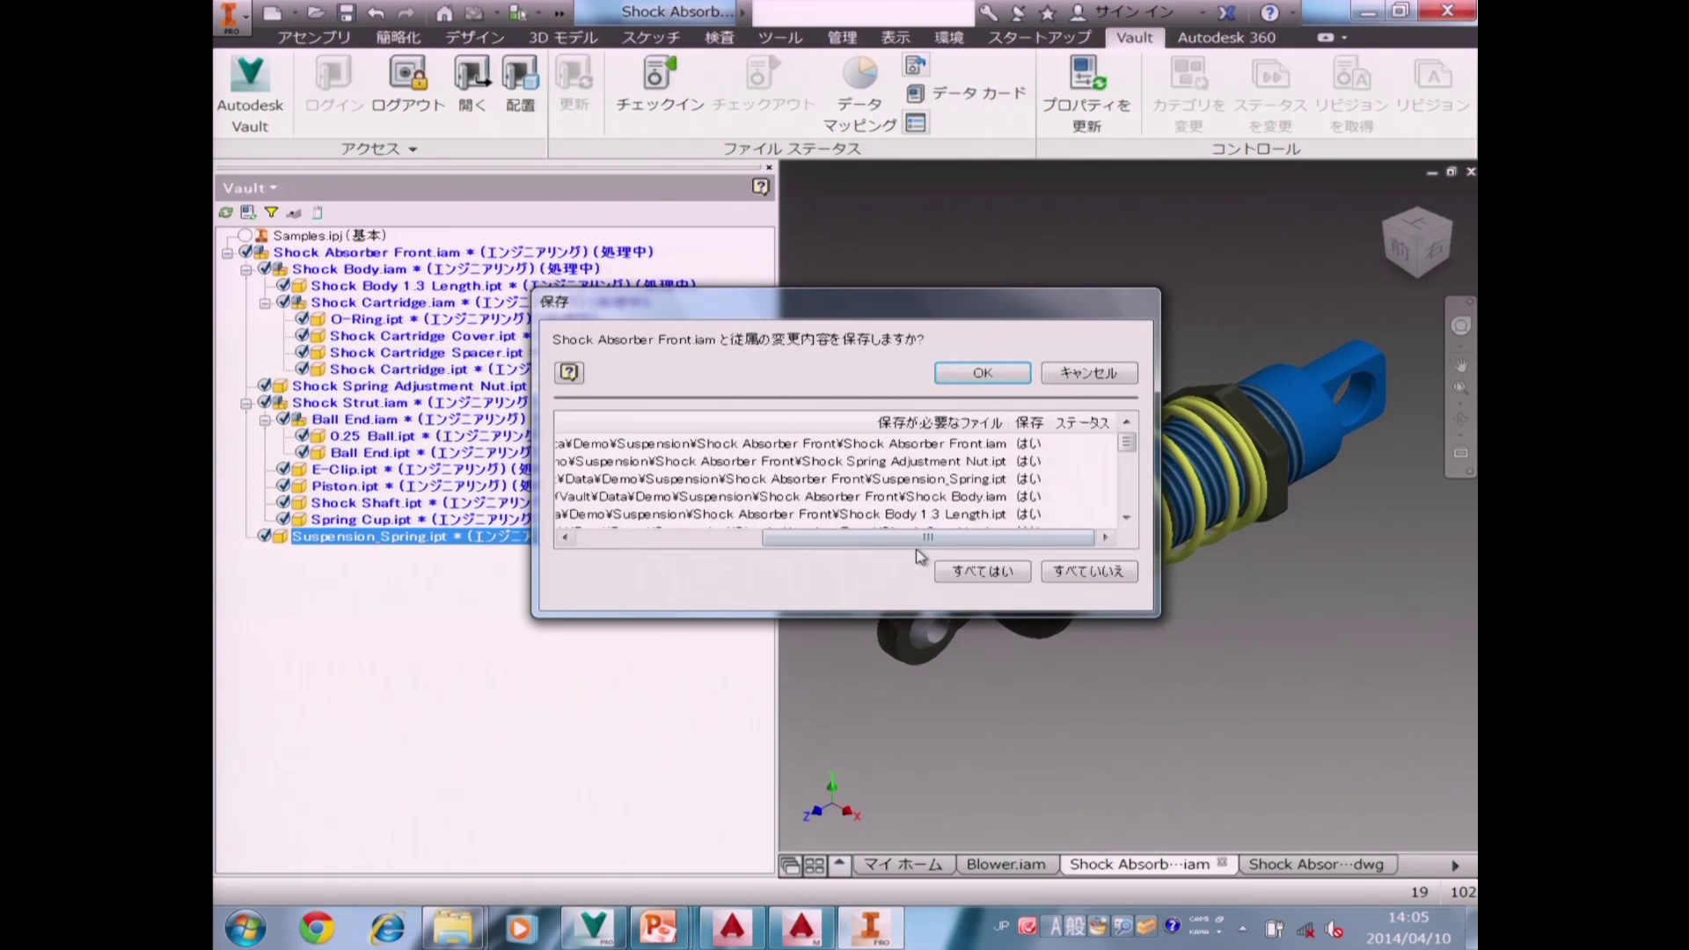
click(999, 373)
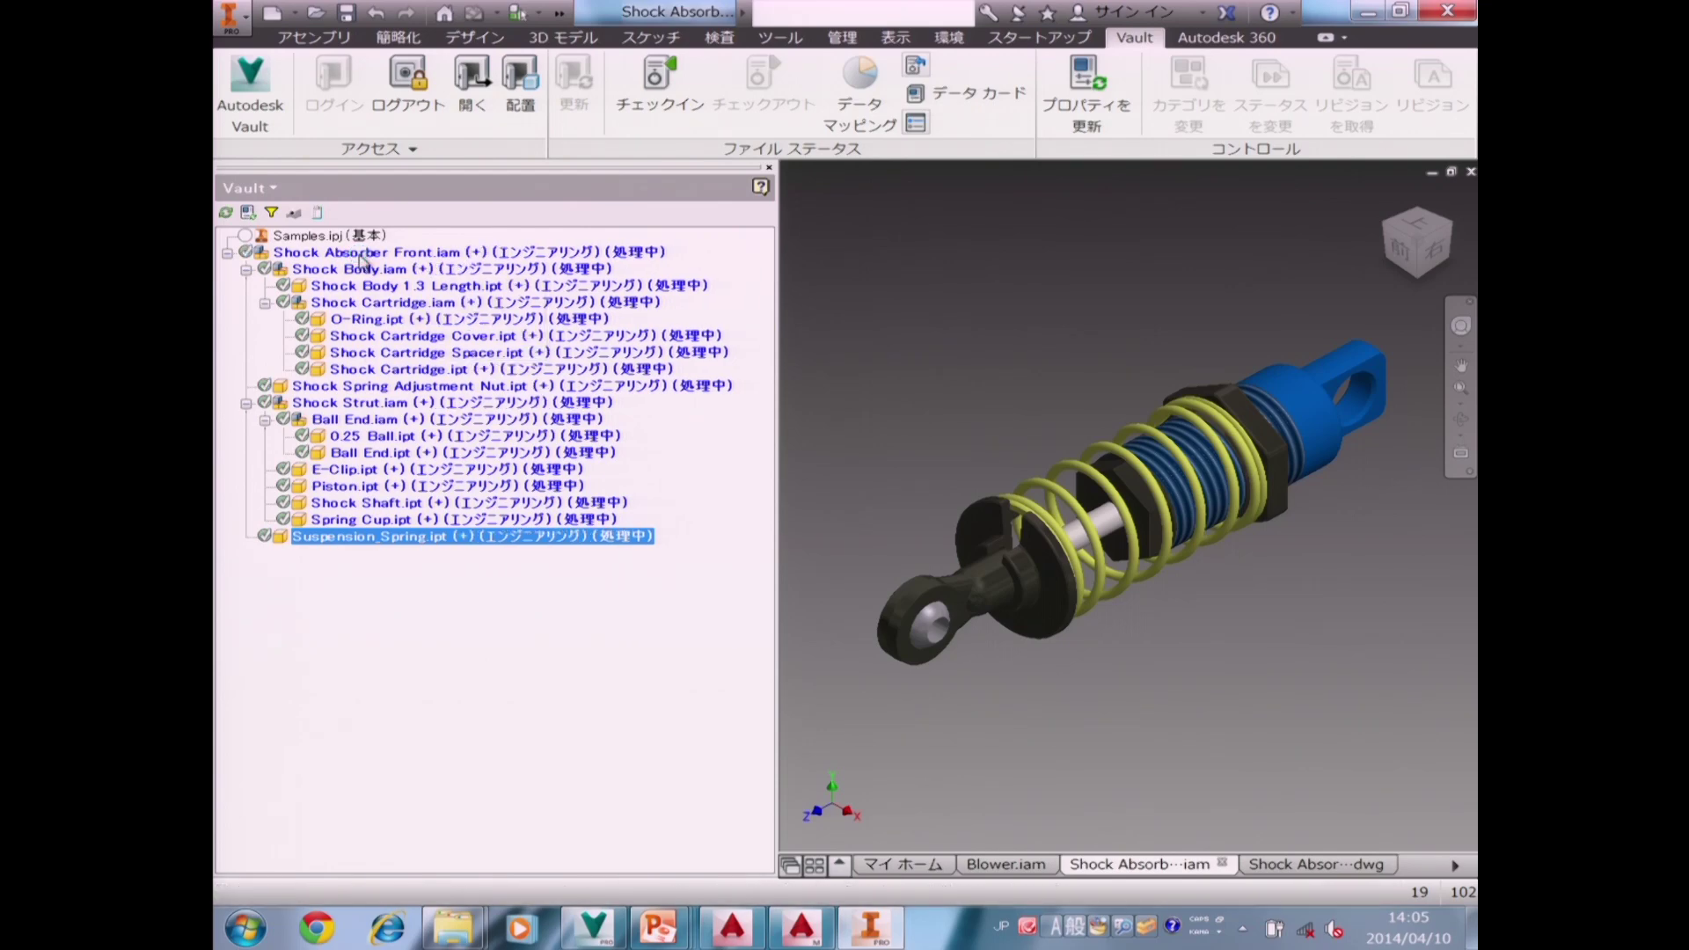
right_click(358, 253)
click(403, 320)
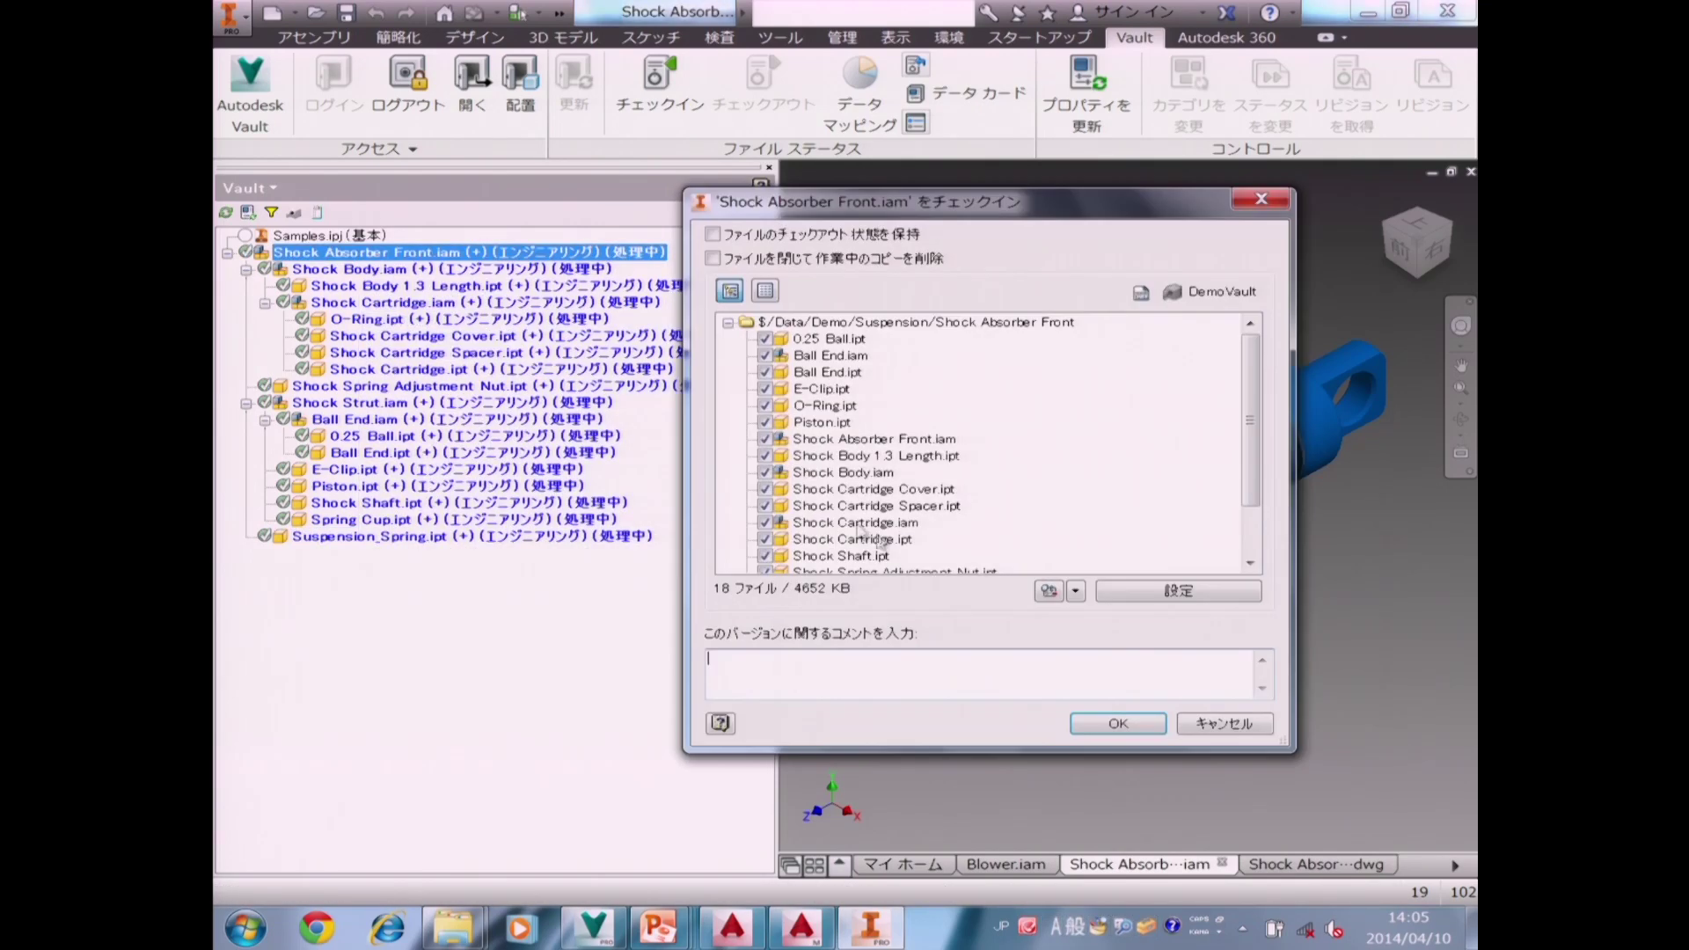
click(1124, 724)
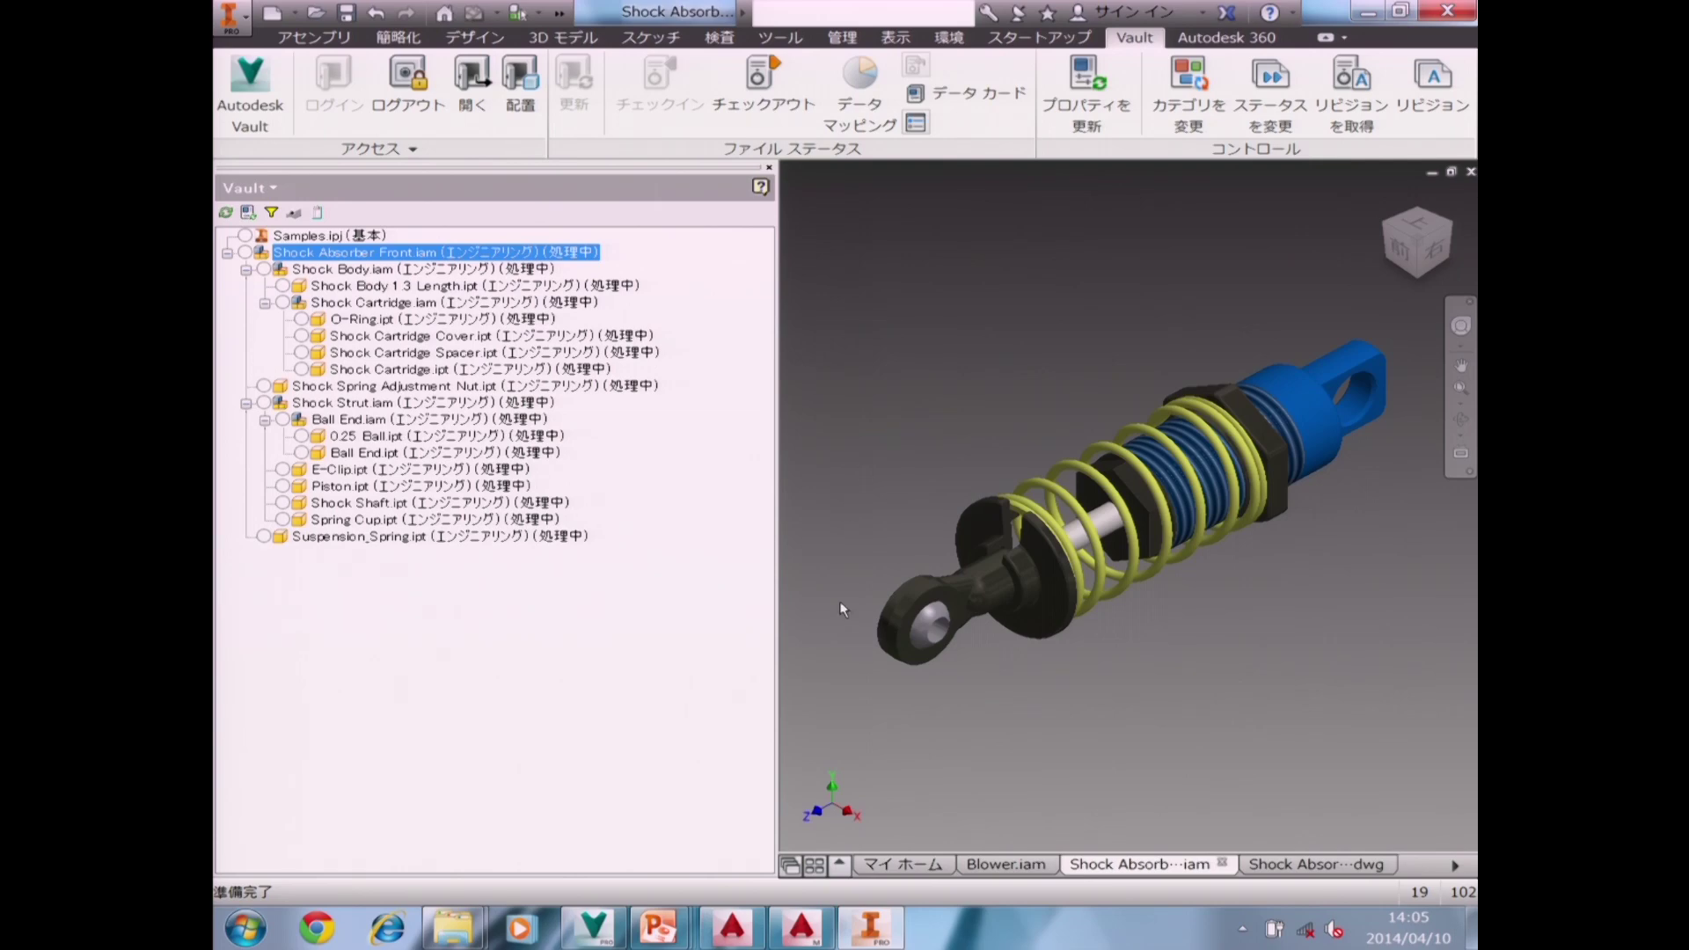
Switch to Autodesk Vault Professional 2015 and open the Data/Demo/Suspension folder in the project explorer tree.
mouse_move(597, 931)
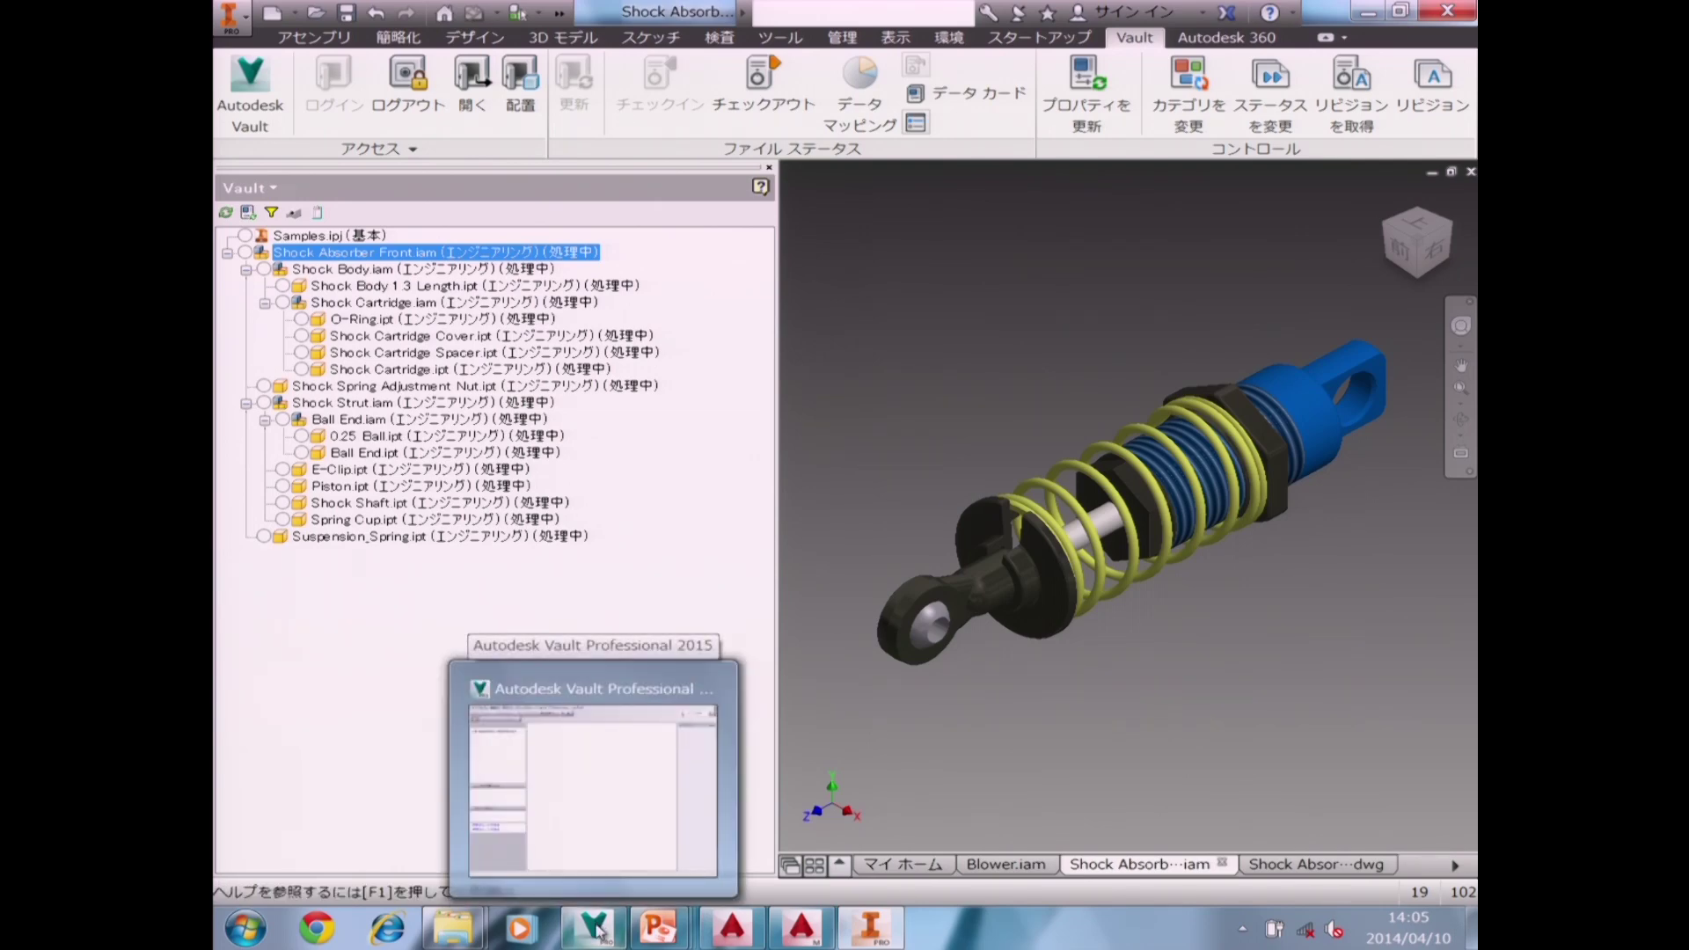
click(598, 930)
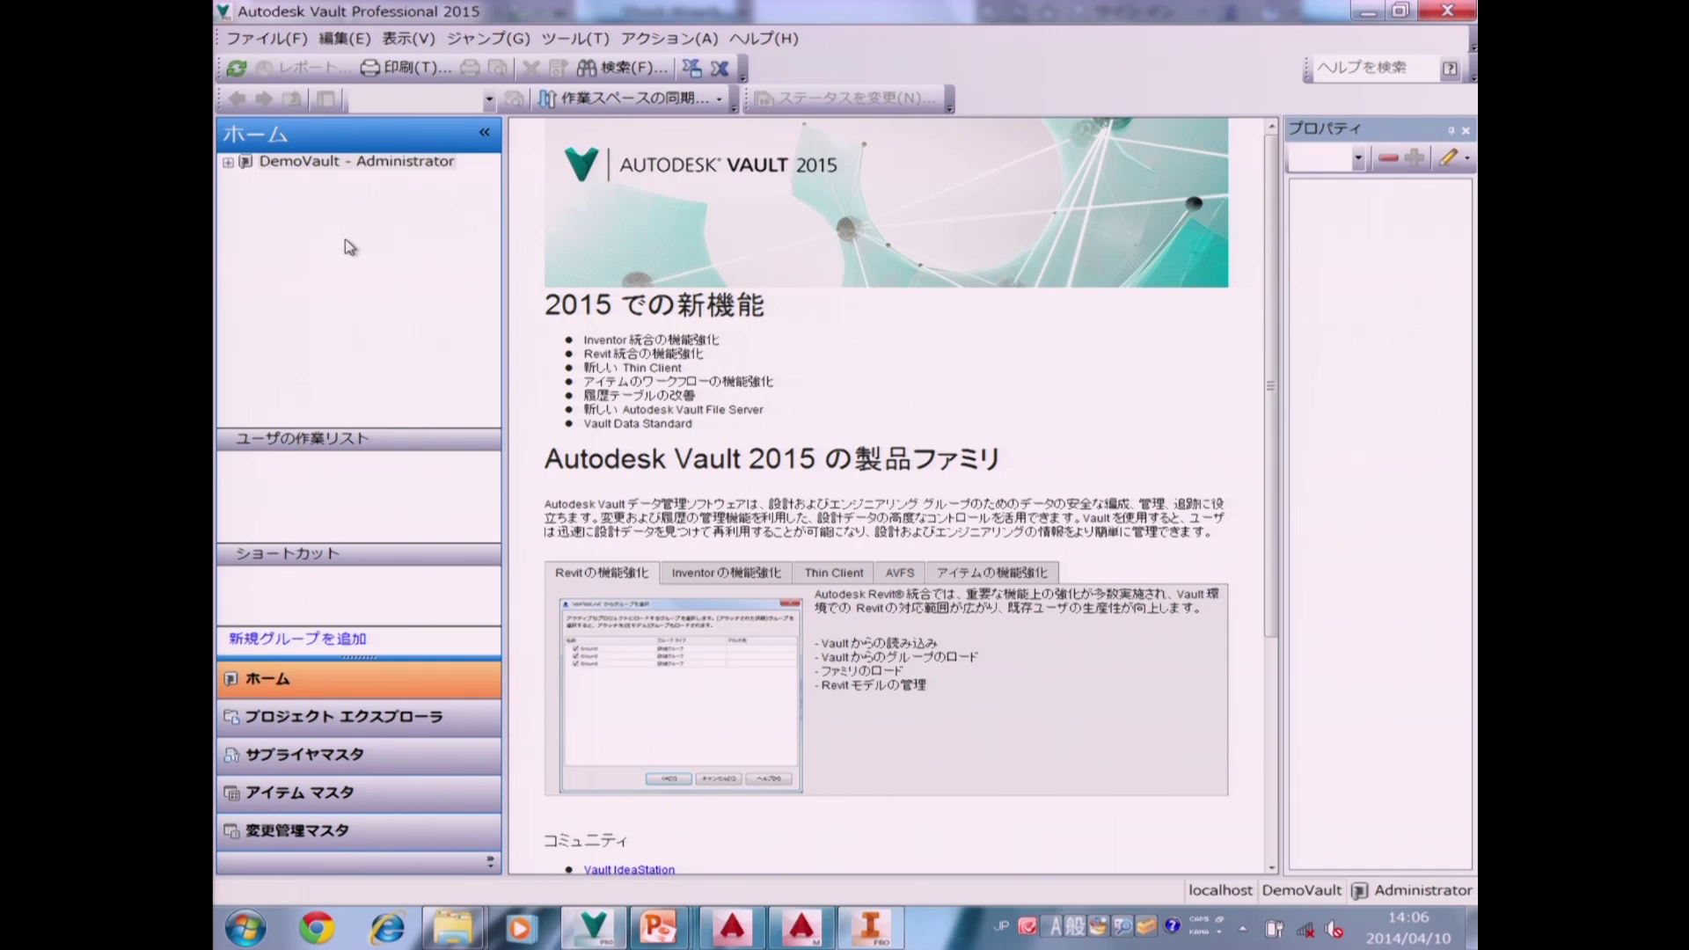
click(229, 163)
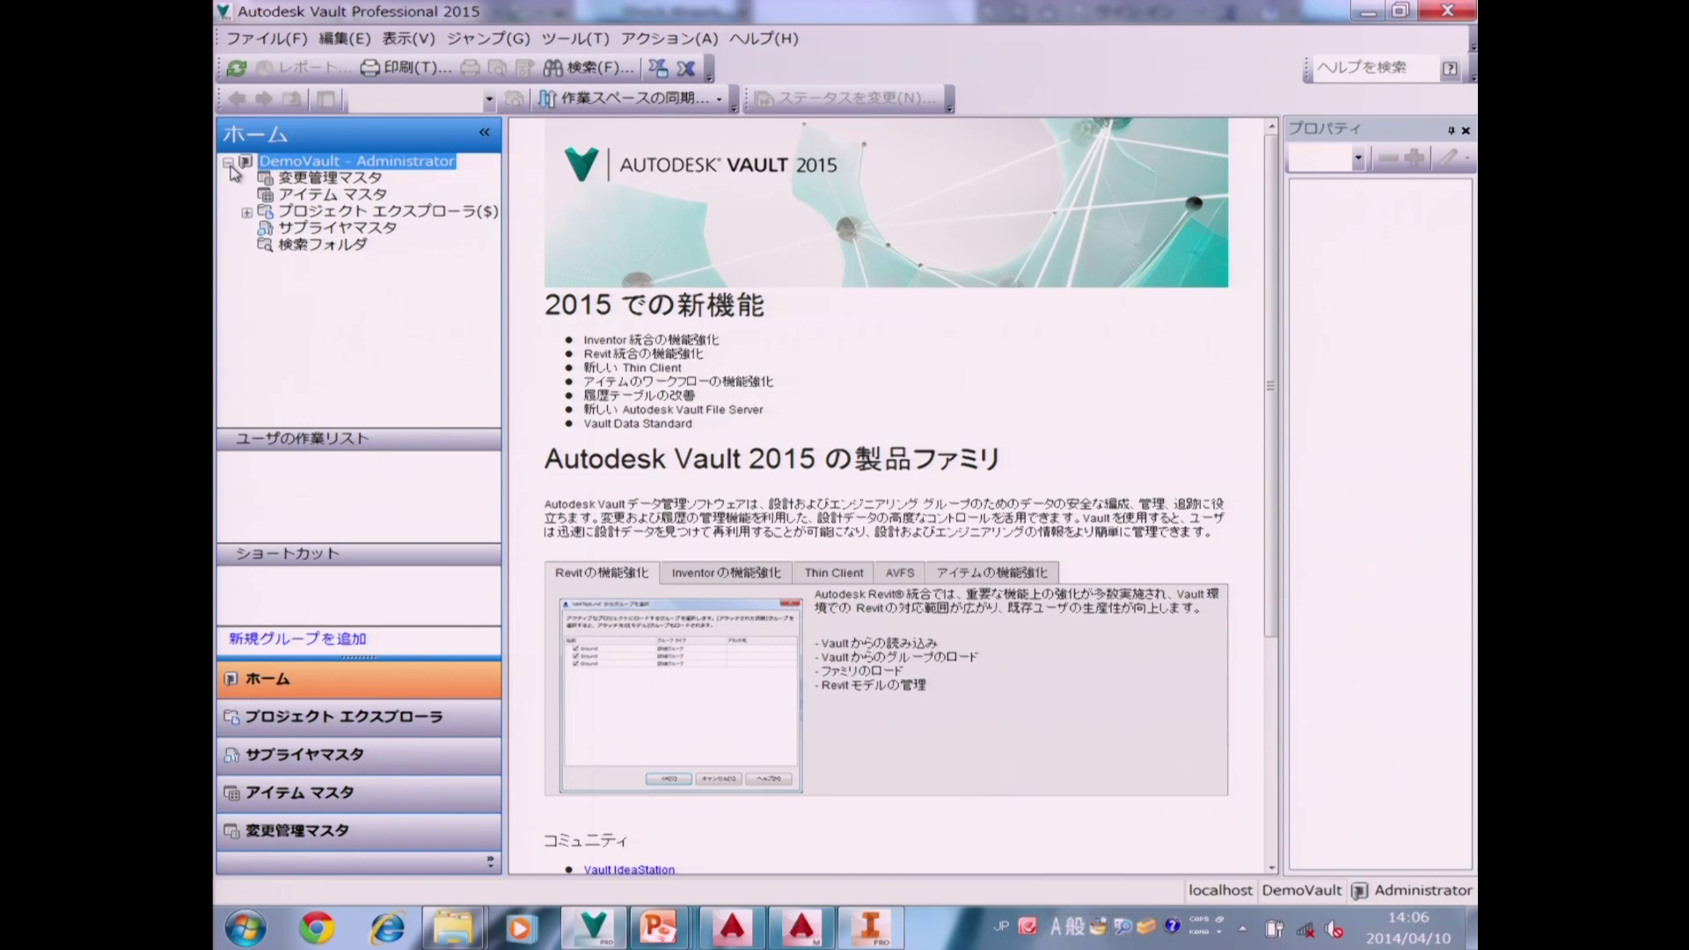
click(247, 213)
click(265, 262)
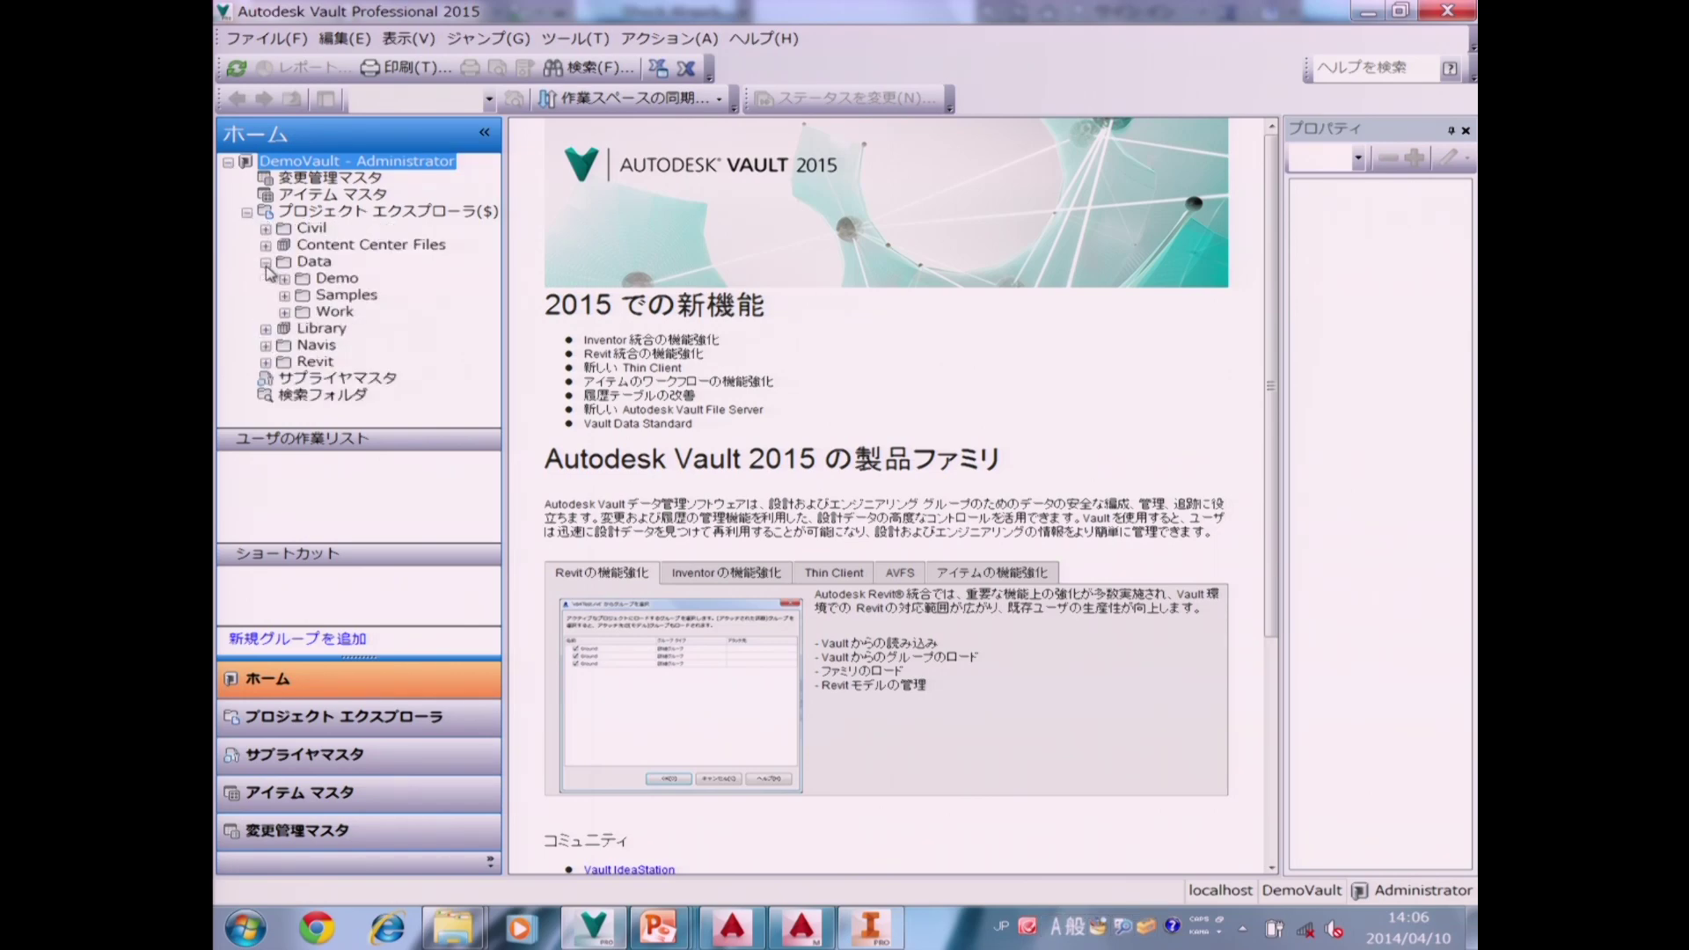
drag(505, 318, 586, 317)
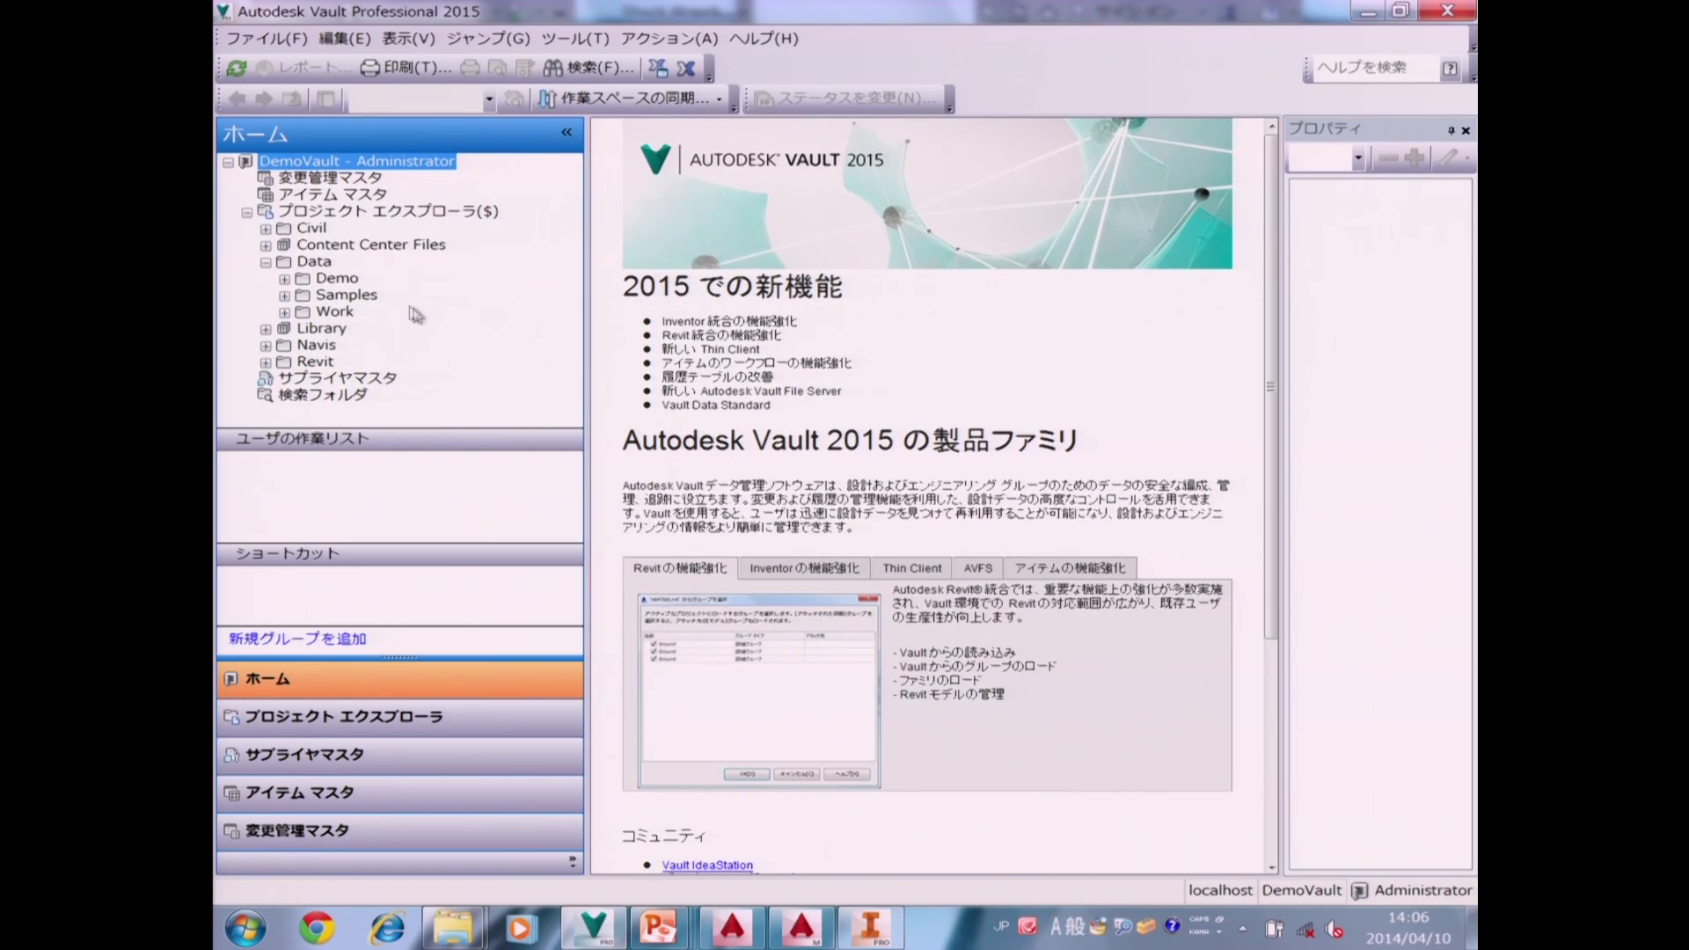
click(284, 296)
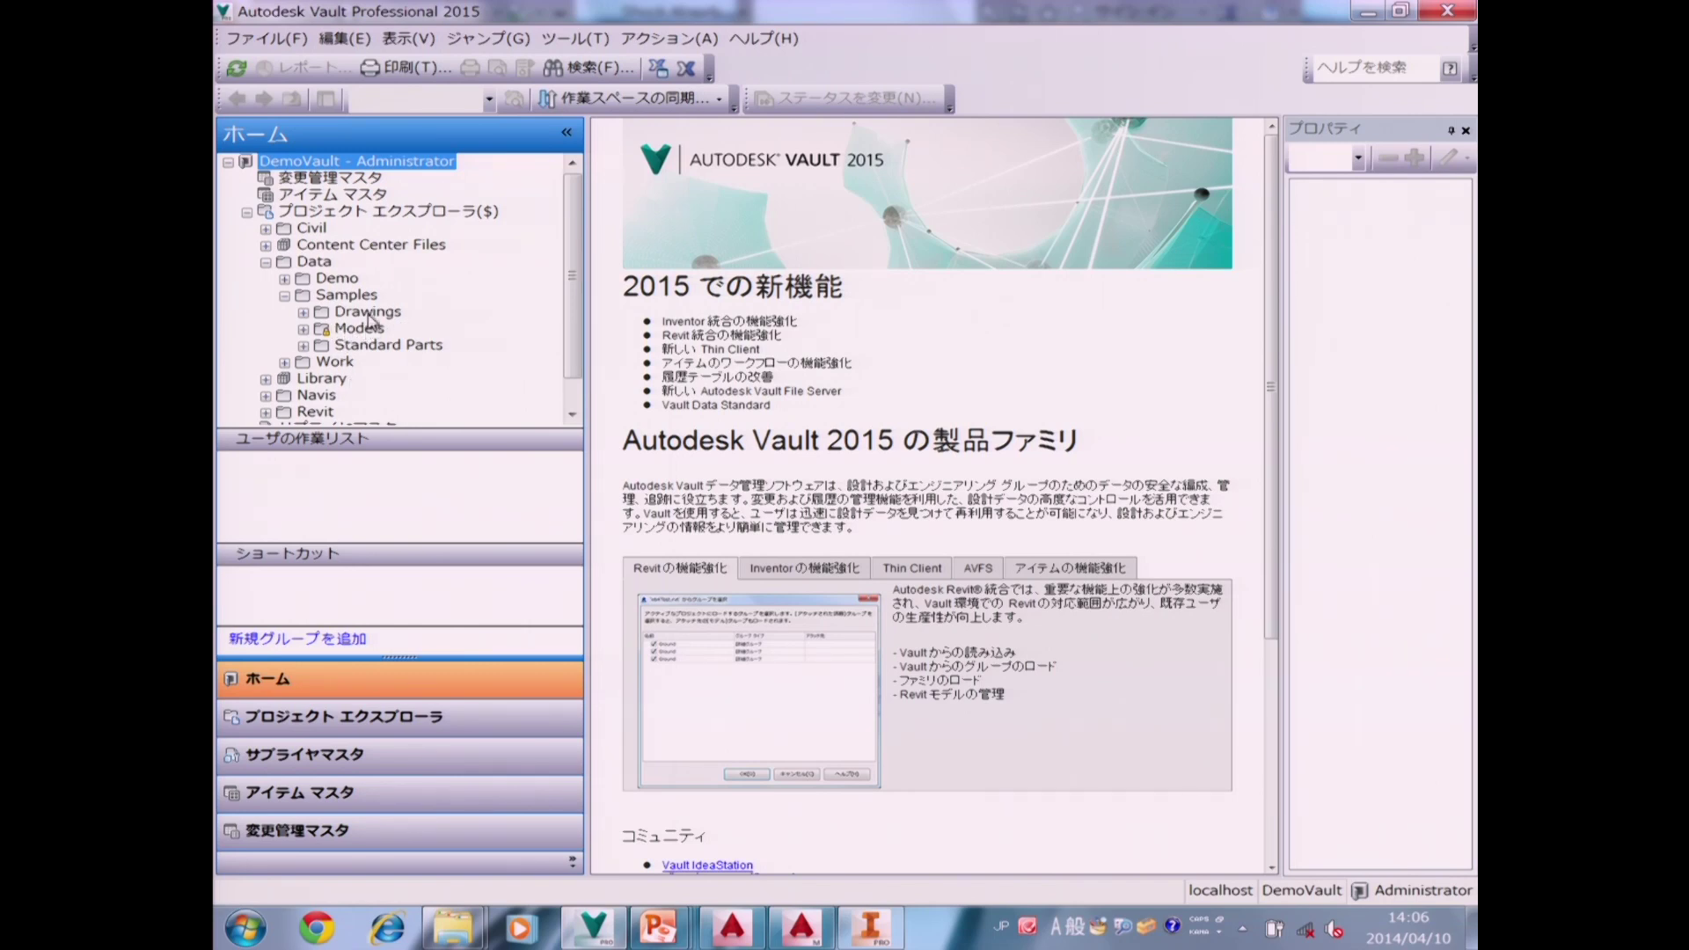
click(285, 278)
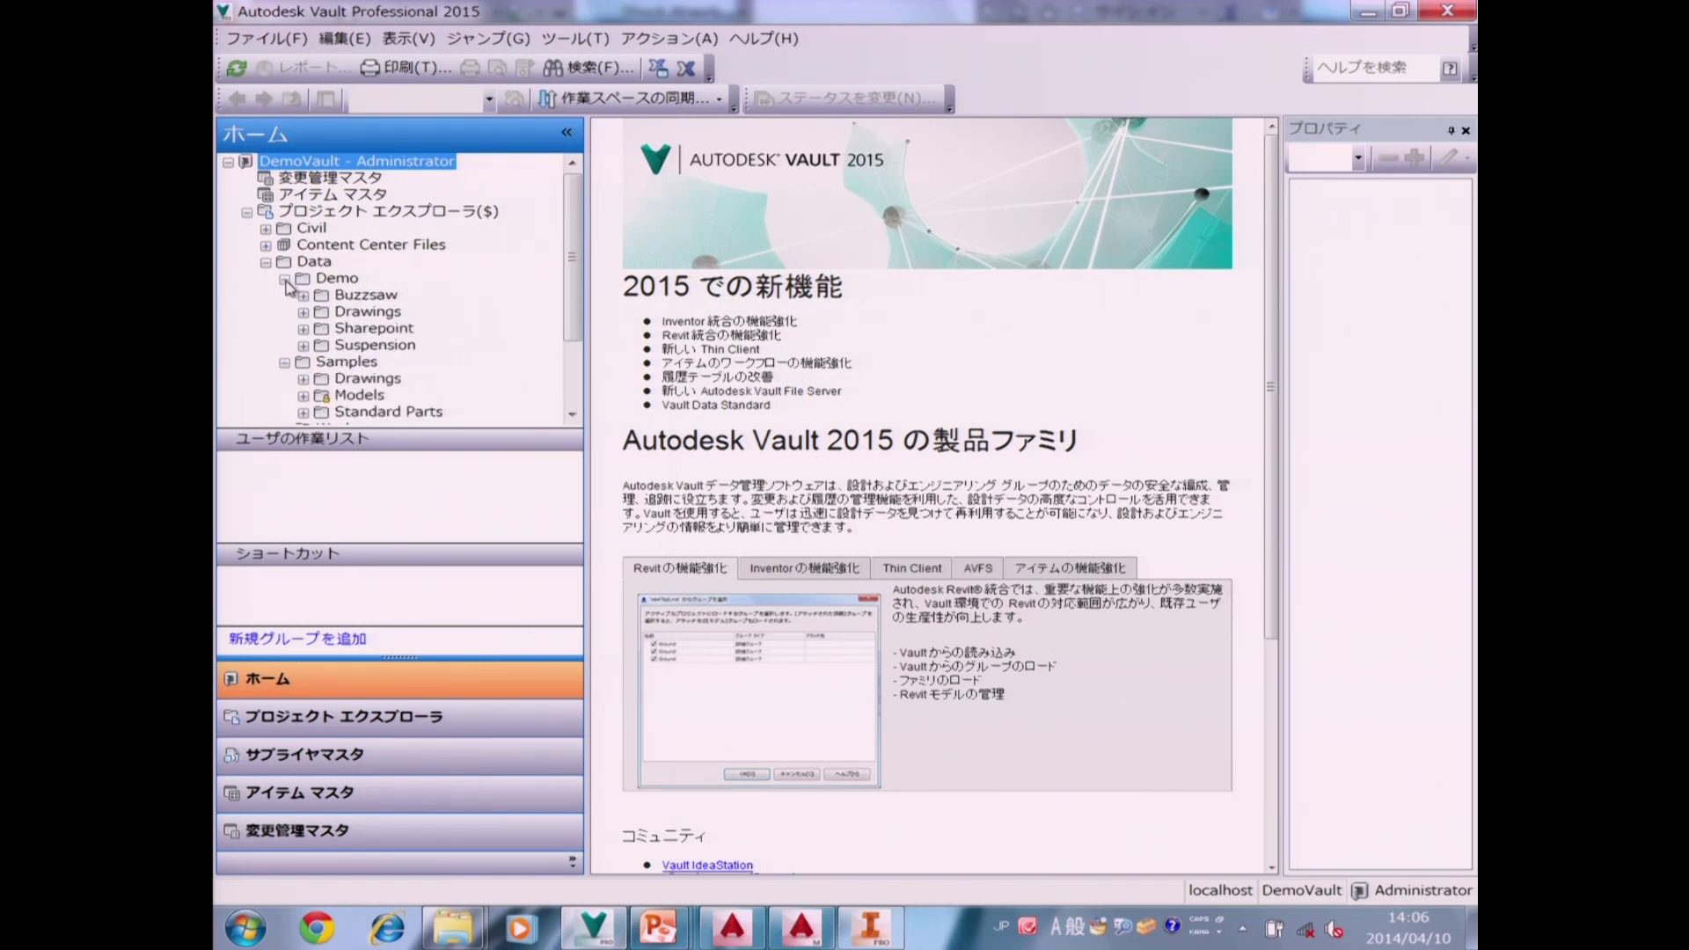
click(351, 345)
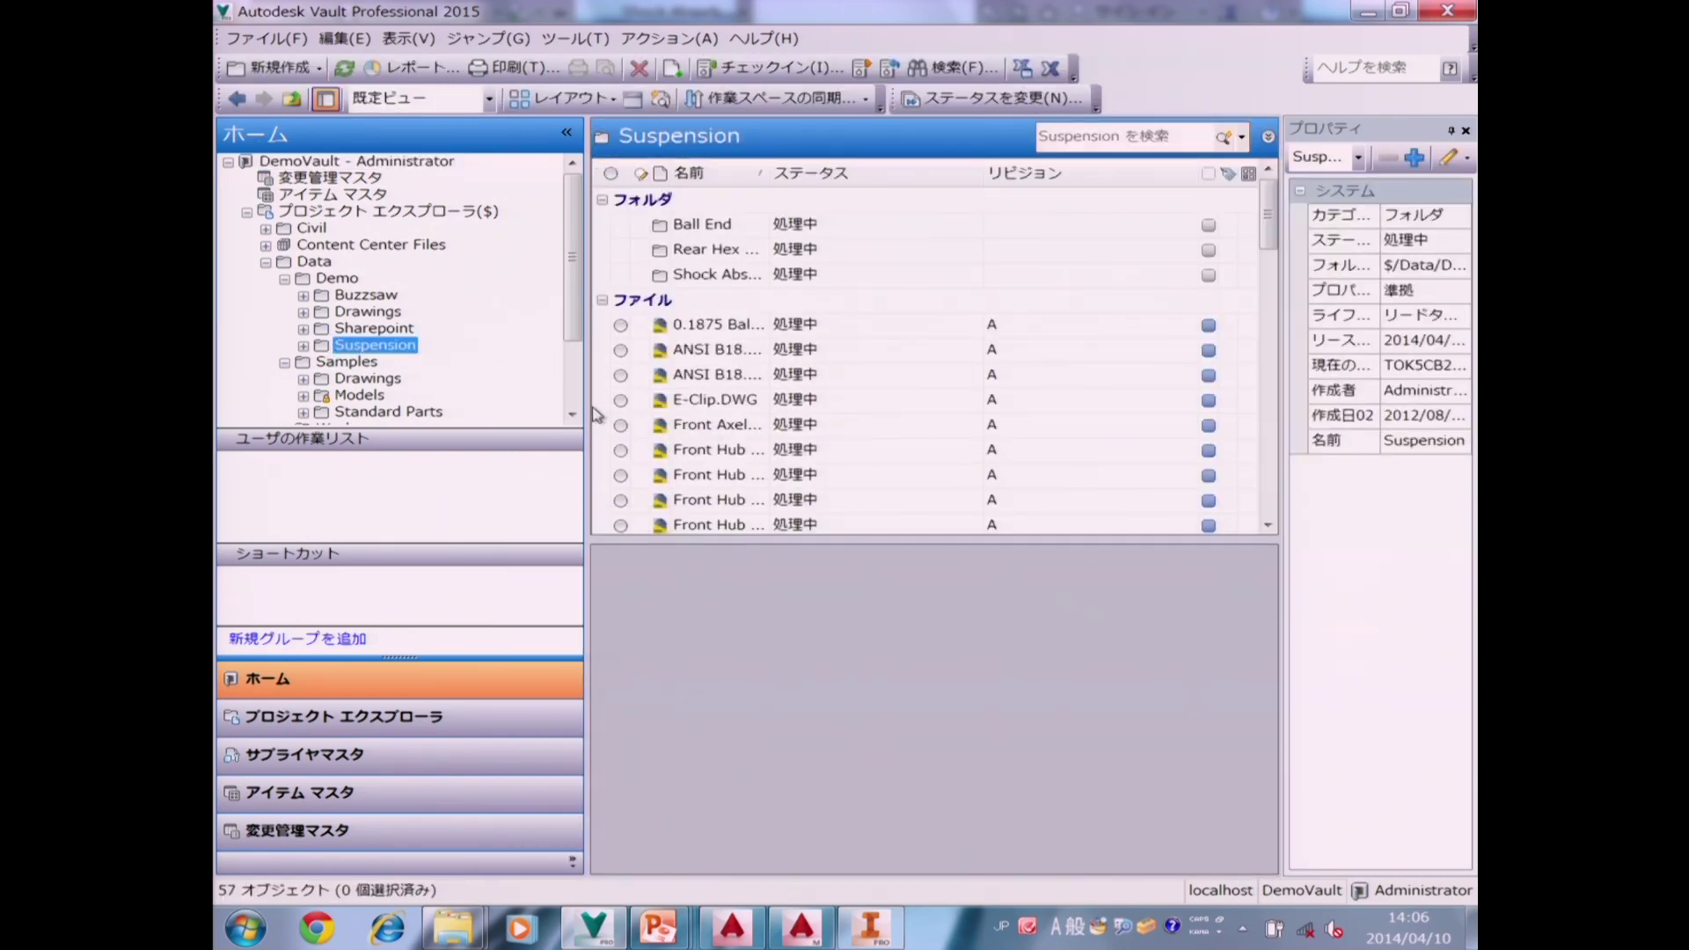
Narrow the navigation pane, open the Shock Absorber Front folder, and enlarge its file list.
drag(584, 409, 457, 409)
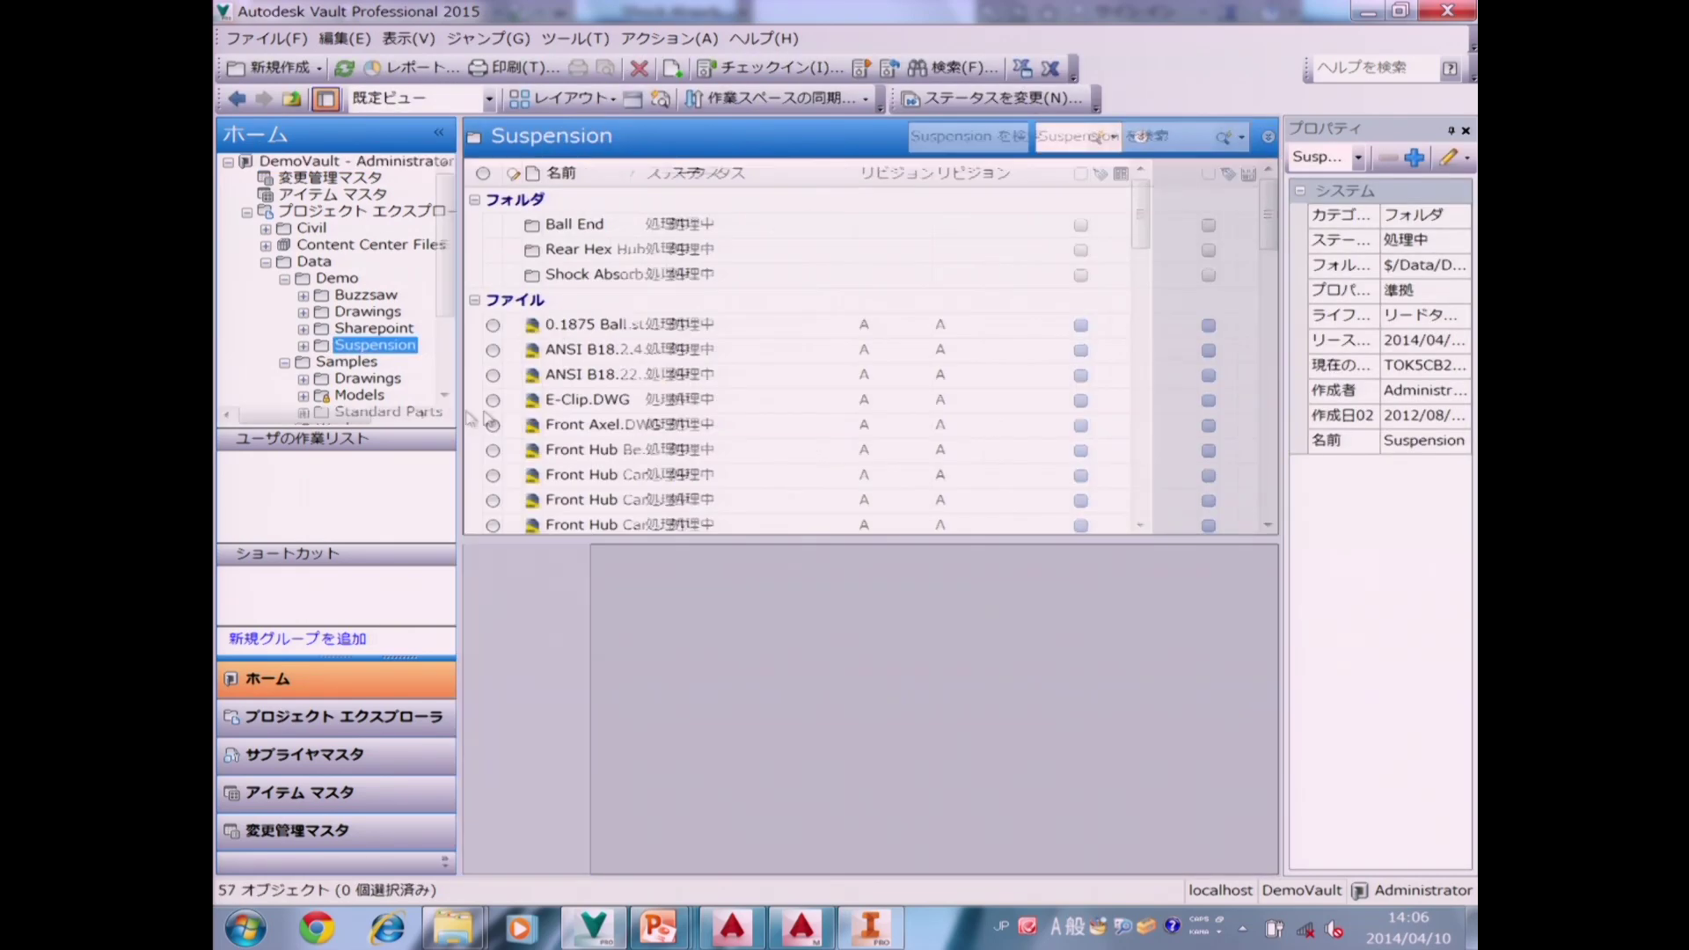
click(593, 274)
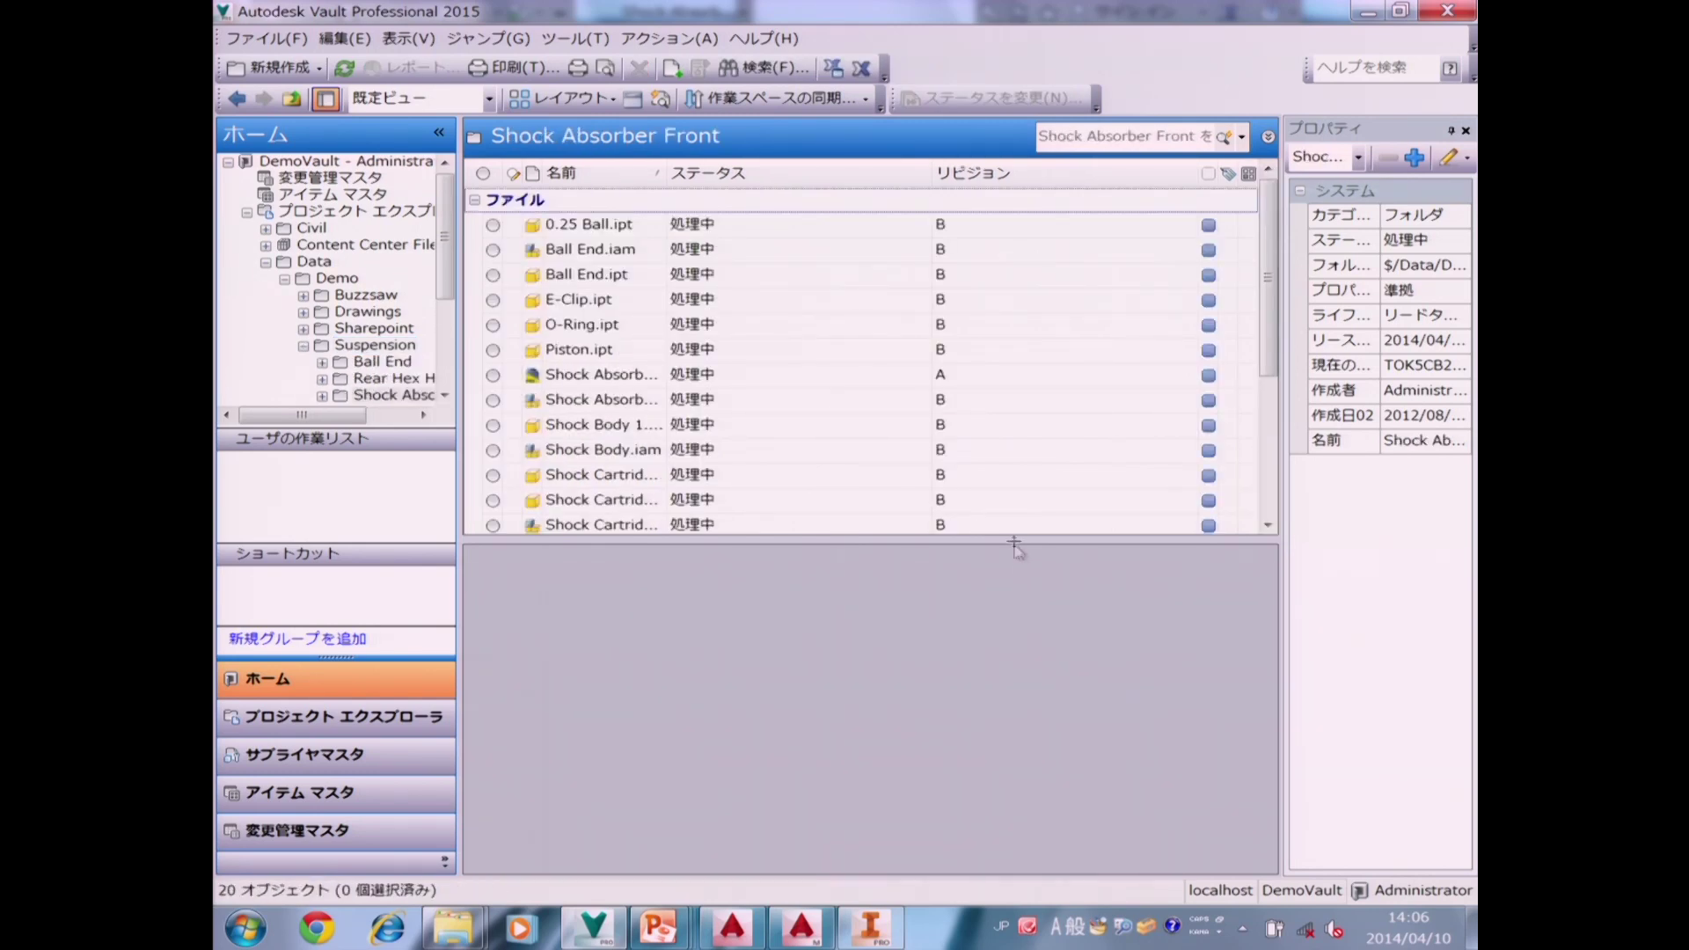
drag(1013, 539, 1014, 696)
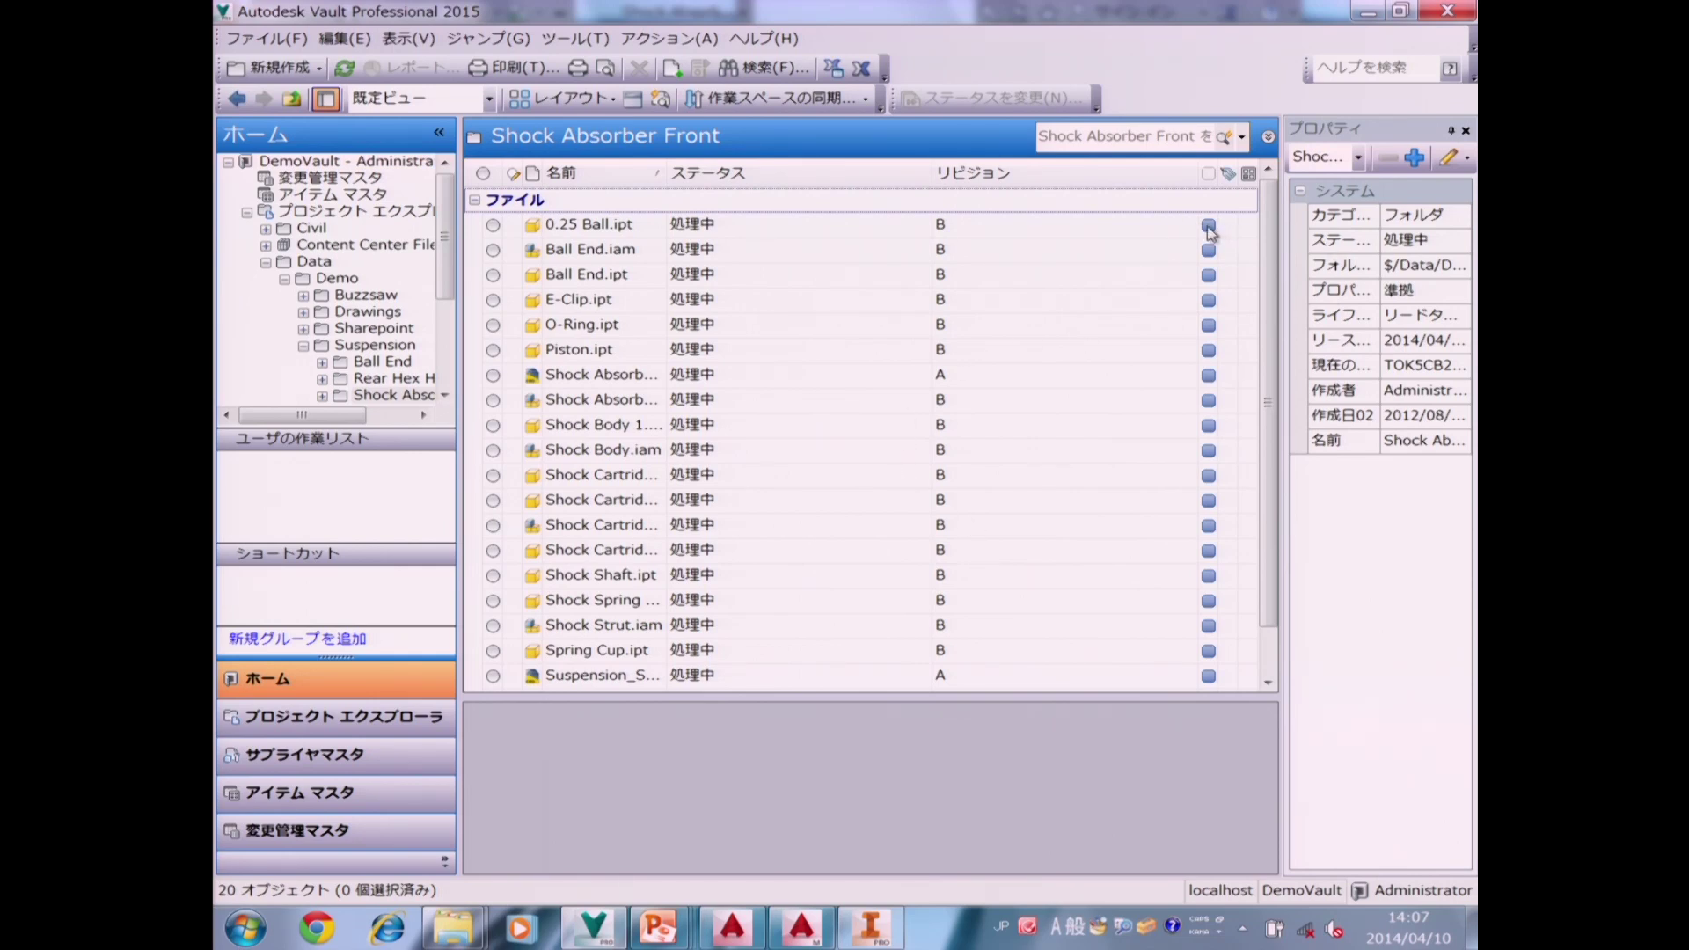
Select the Shock Absorber Front.iam file and enlarge the details area to show its version history.
mouse_move(1210, 233)
click(629, 402)
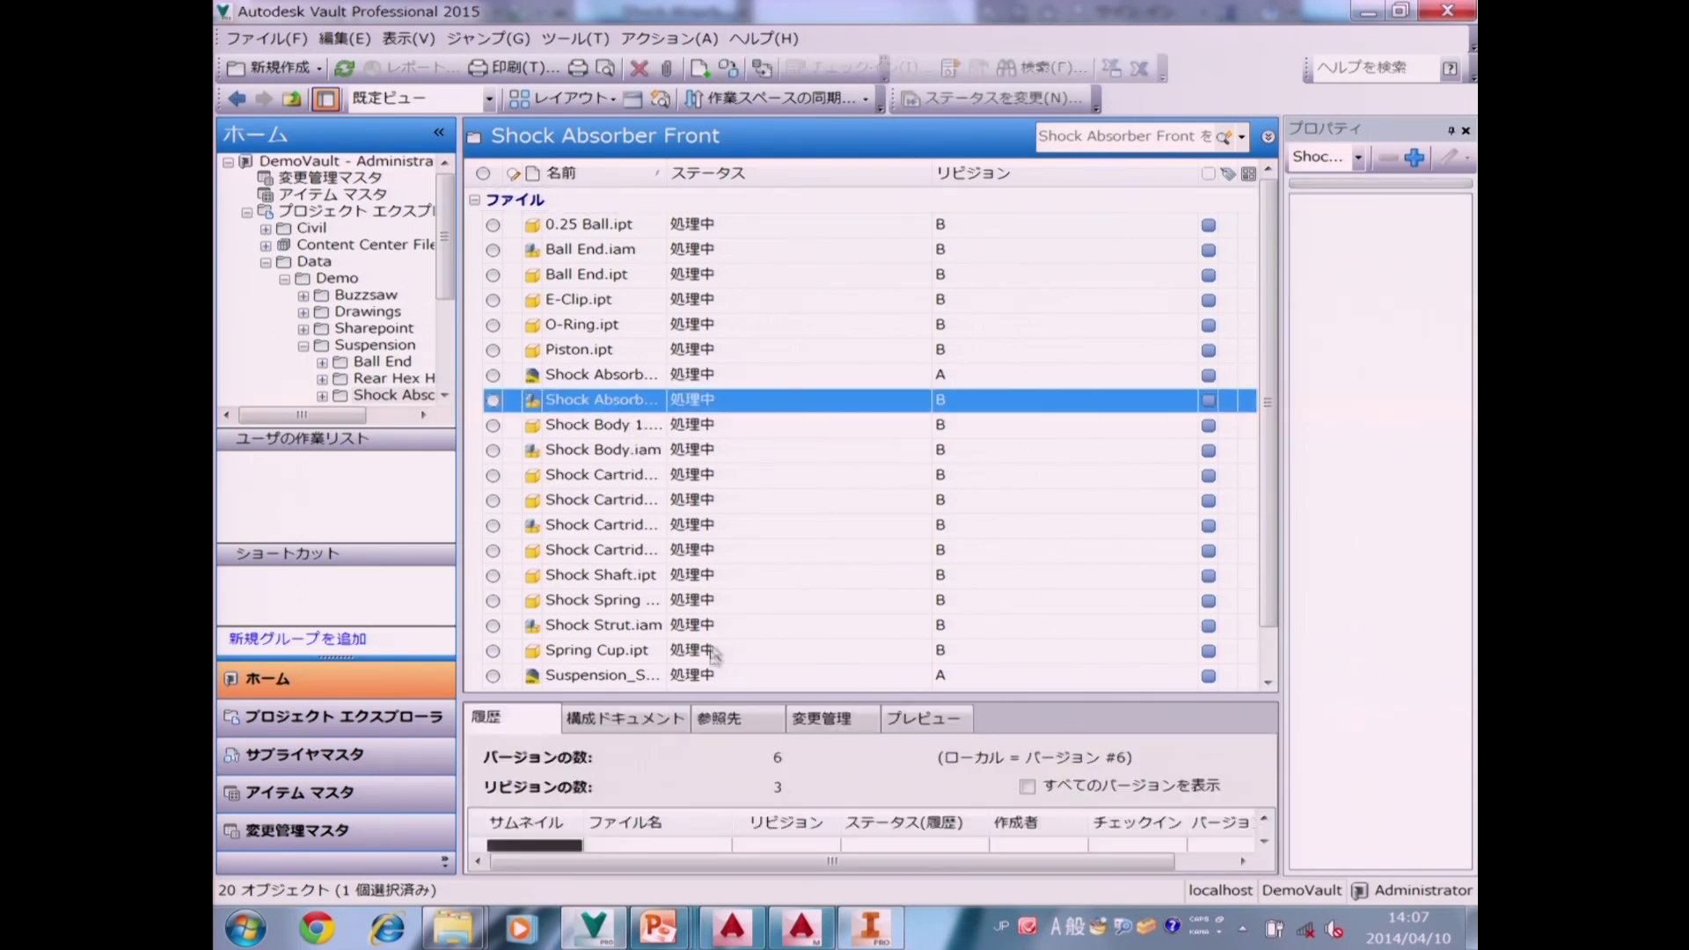
drag(717, 697, 734, 461)
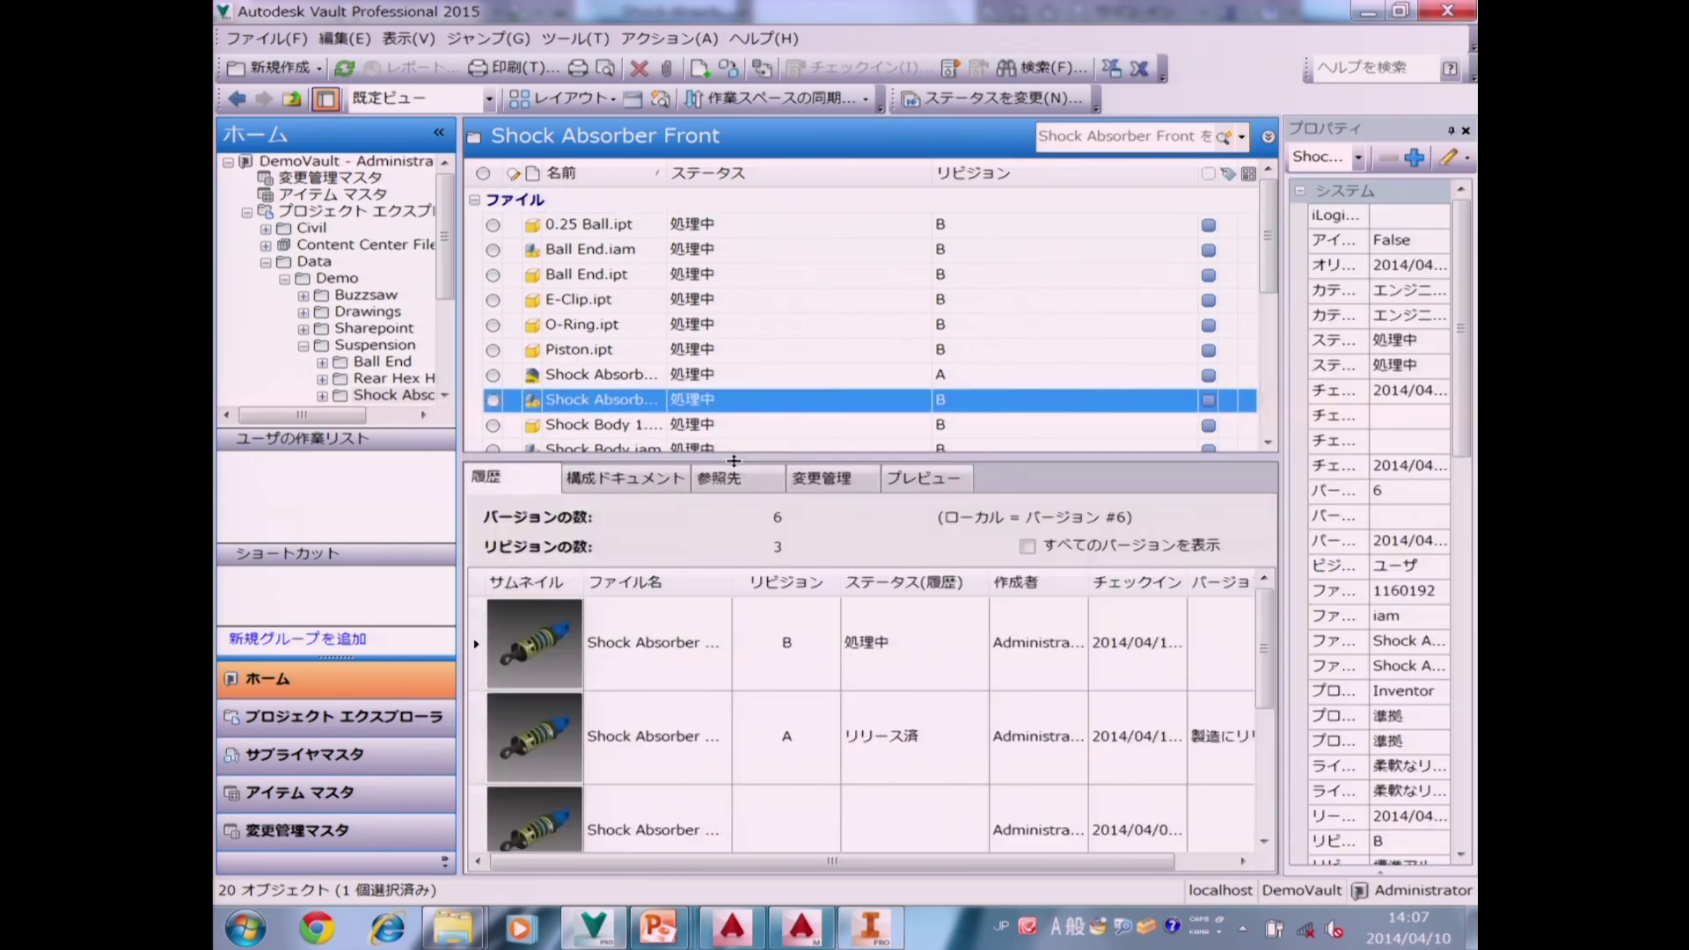
Show all versions in the history of Shock Absorber Front.iam and look through the version list.
drag(1265, 642, 1289, 743)
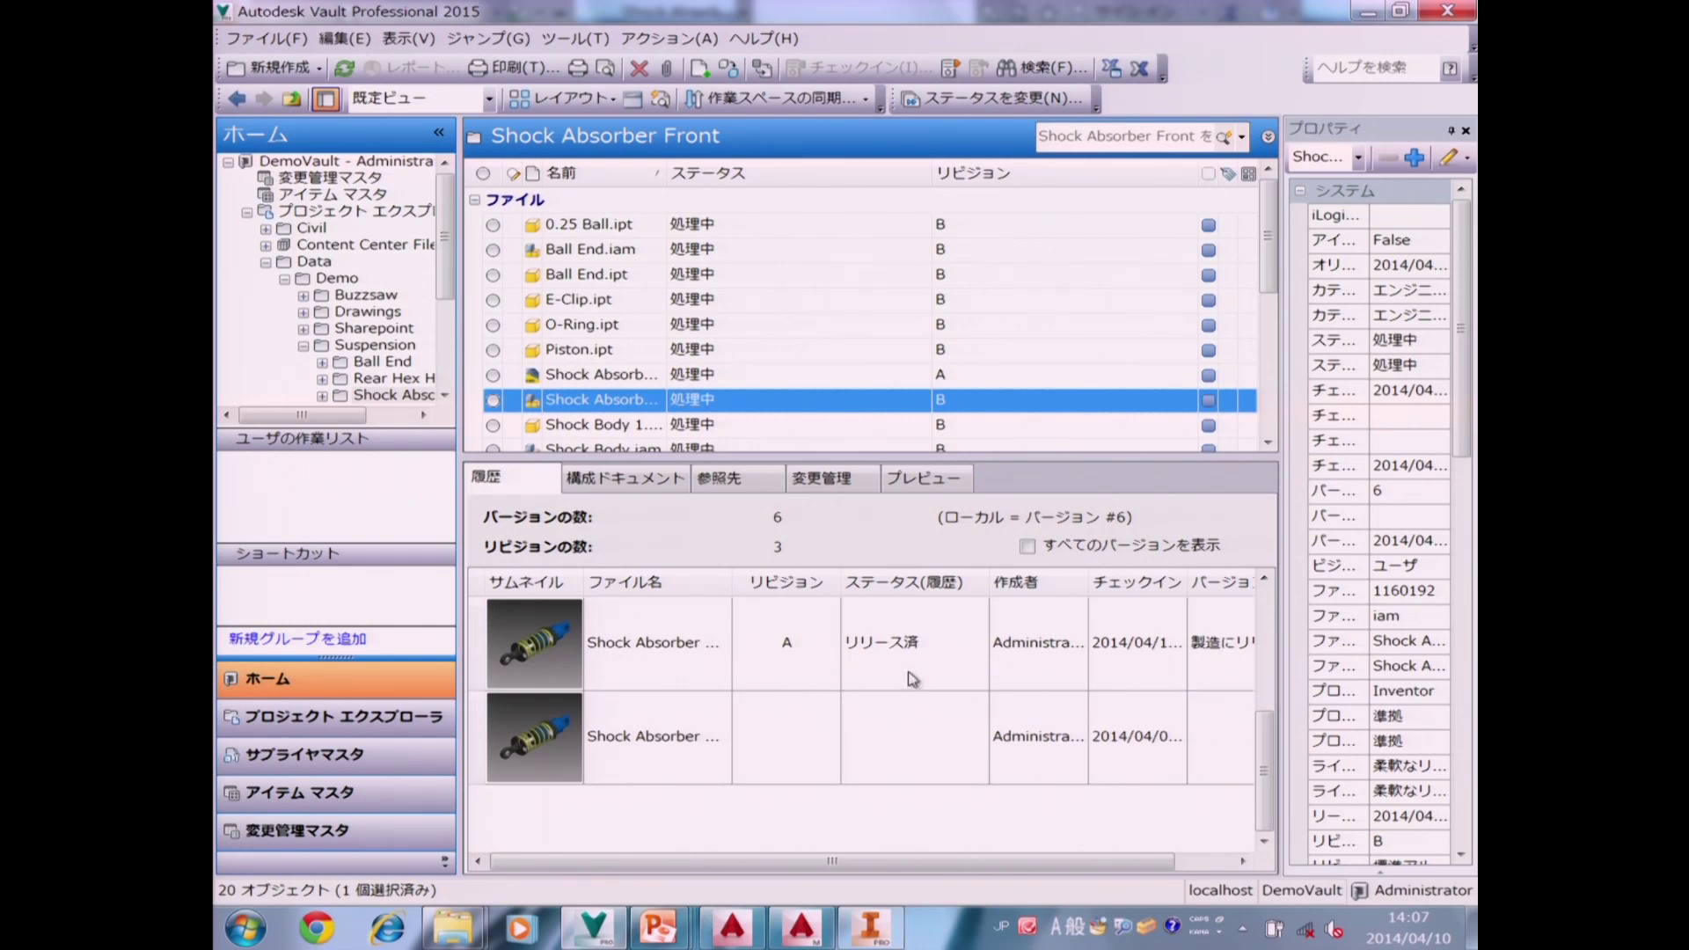
click(1027, 546)
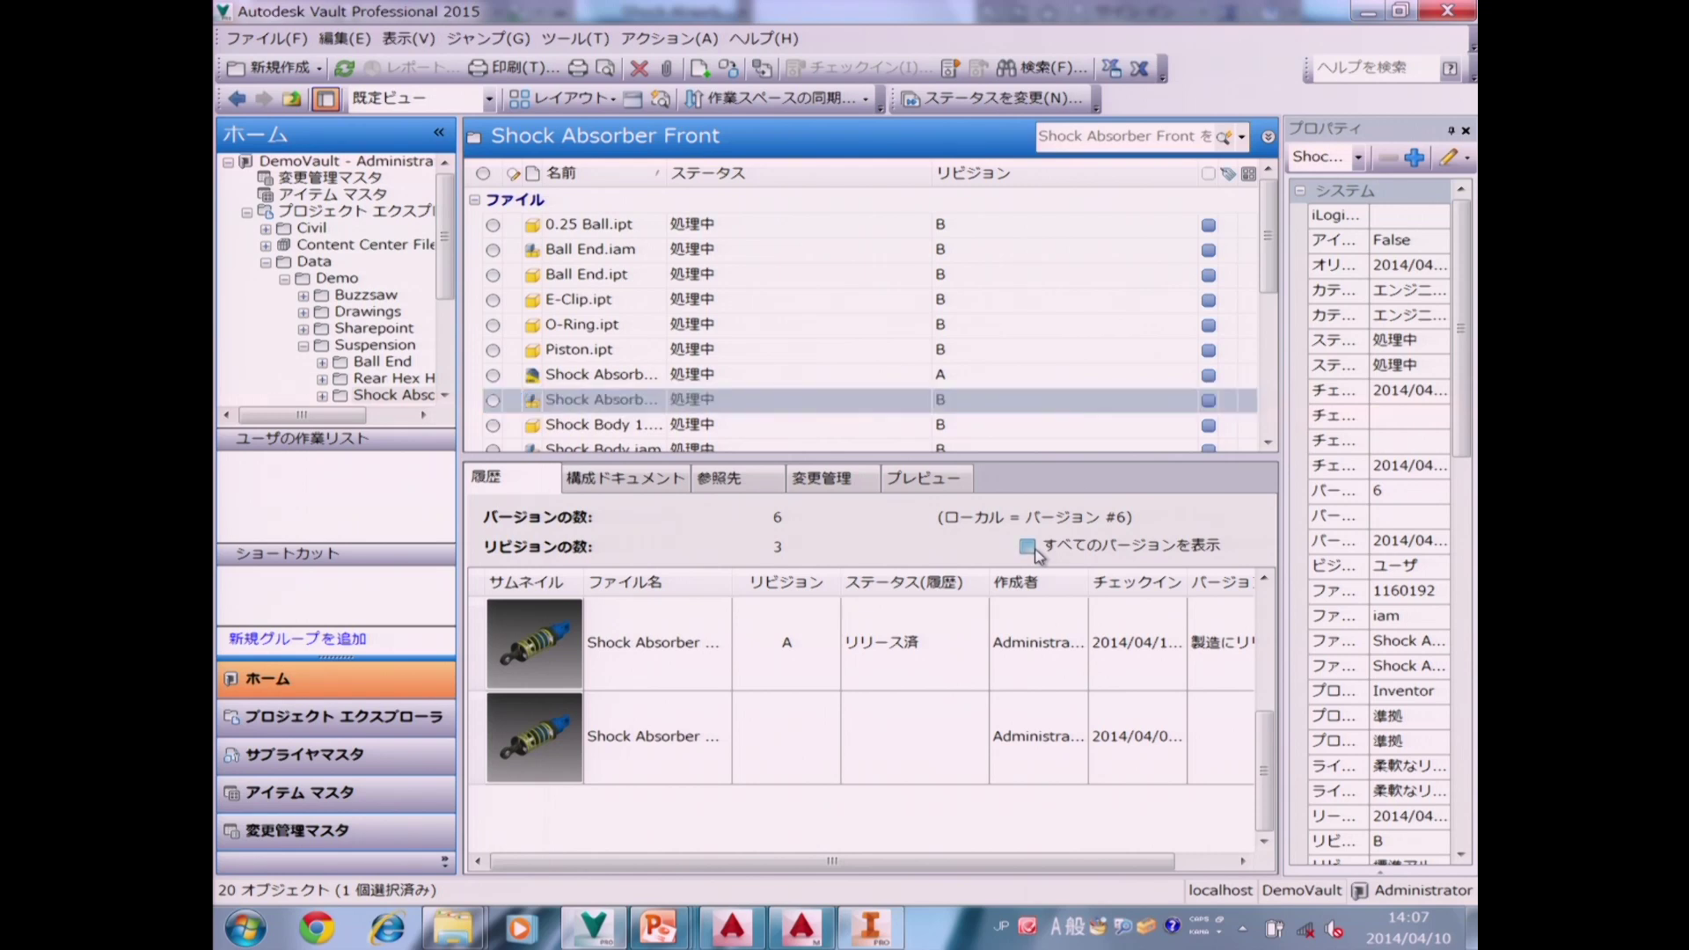
scroll(1258, 667, up, 3)
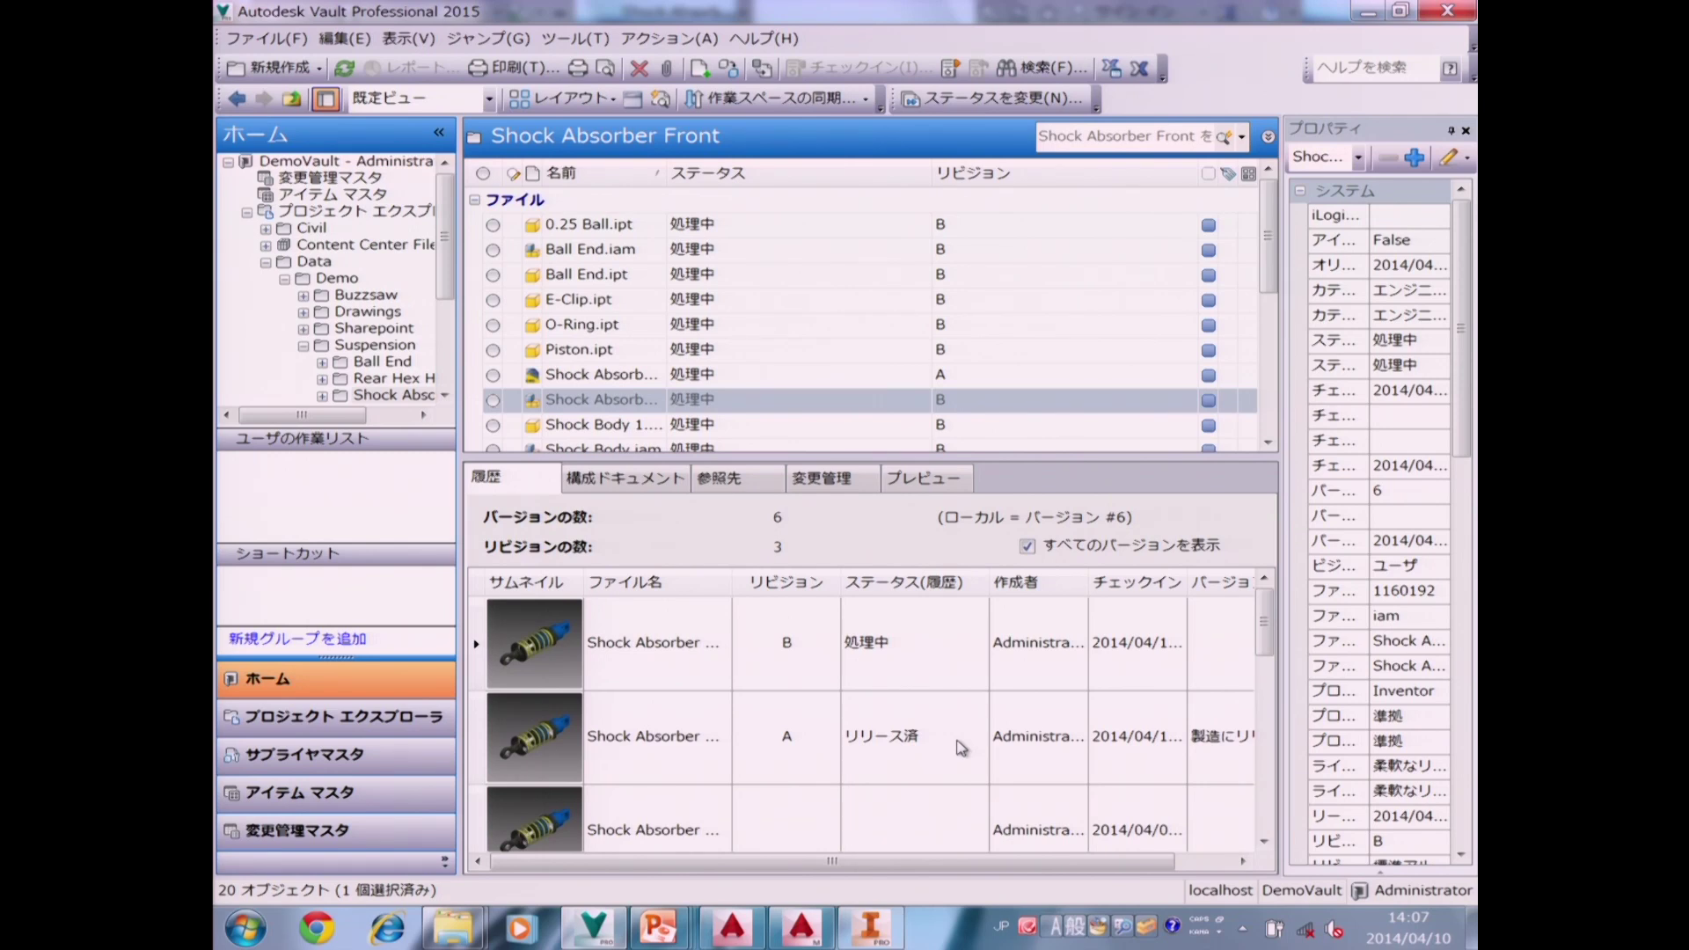
Display the component documents of Shock Absorber Front.iam, enlarge the details area slightly, and look through the assembly structure.
click(639, 491)
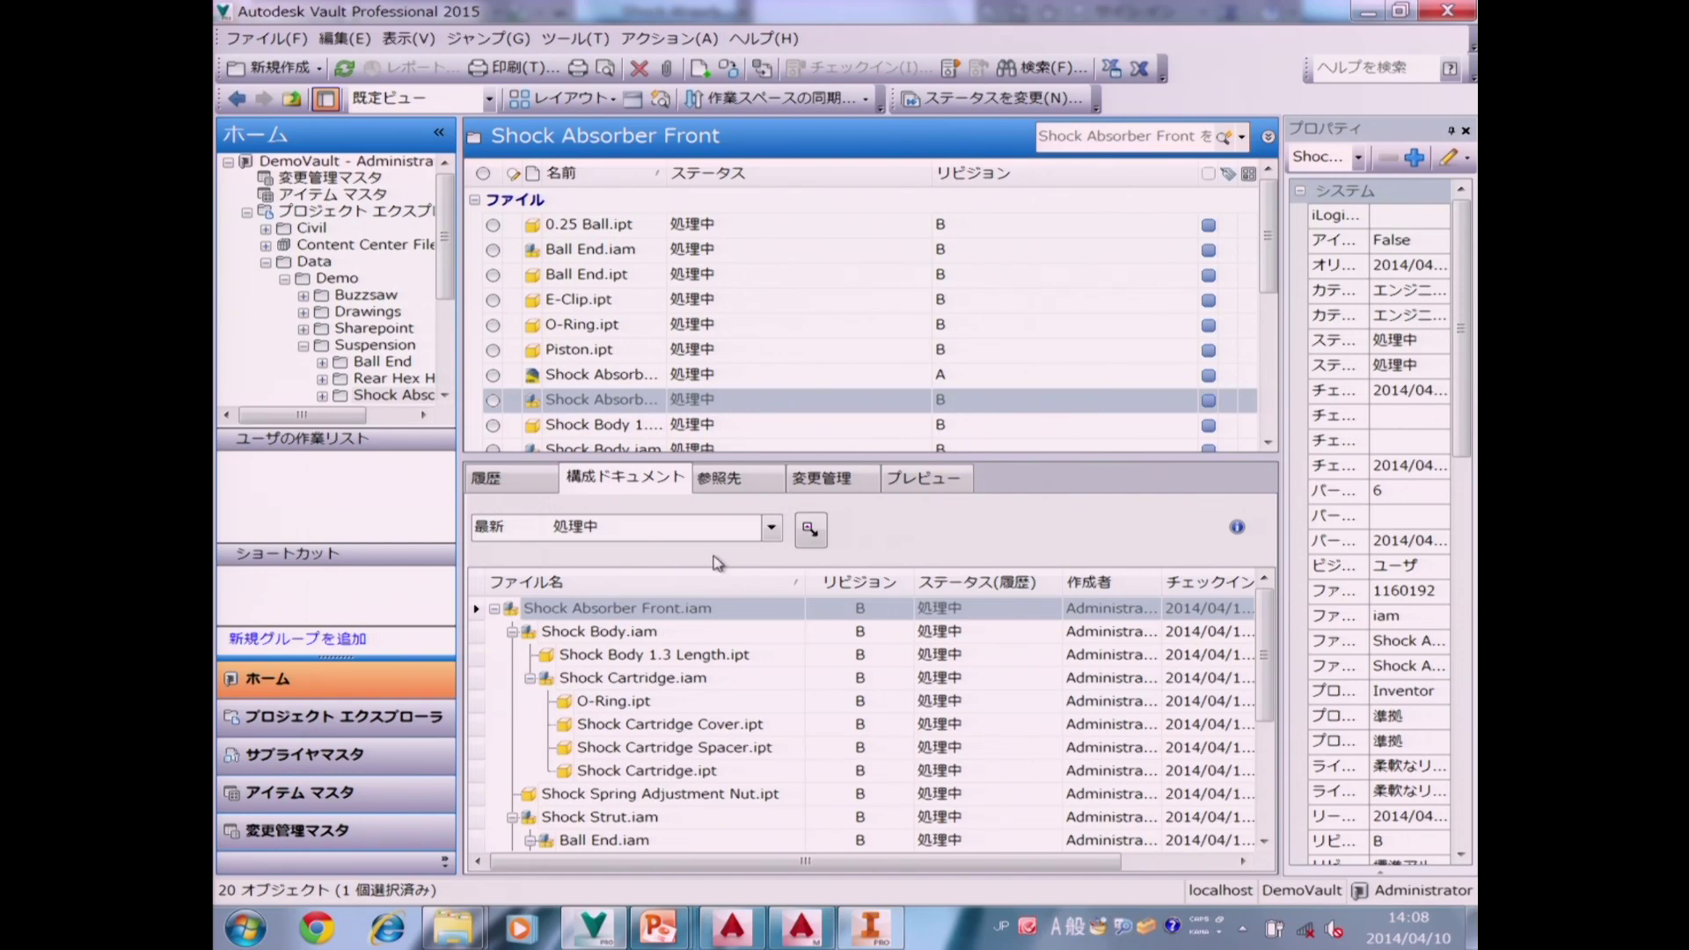
drag(685, 456, 687, 440)
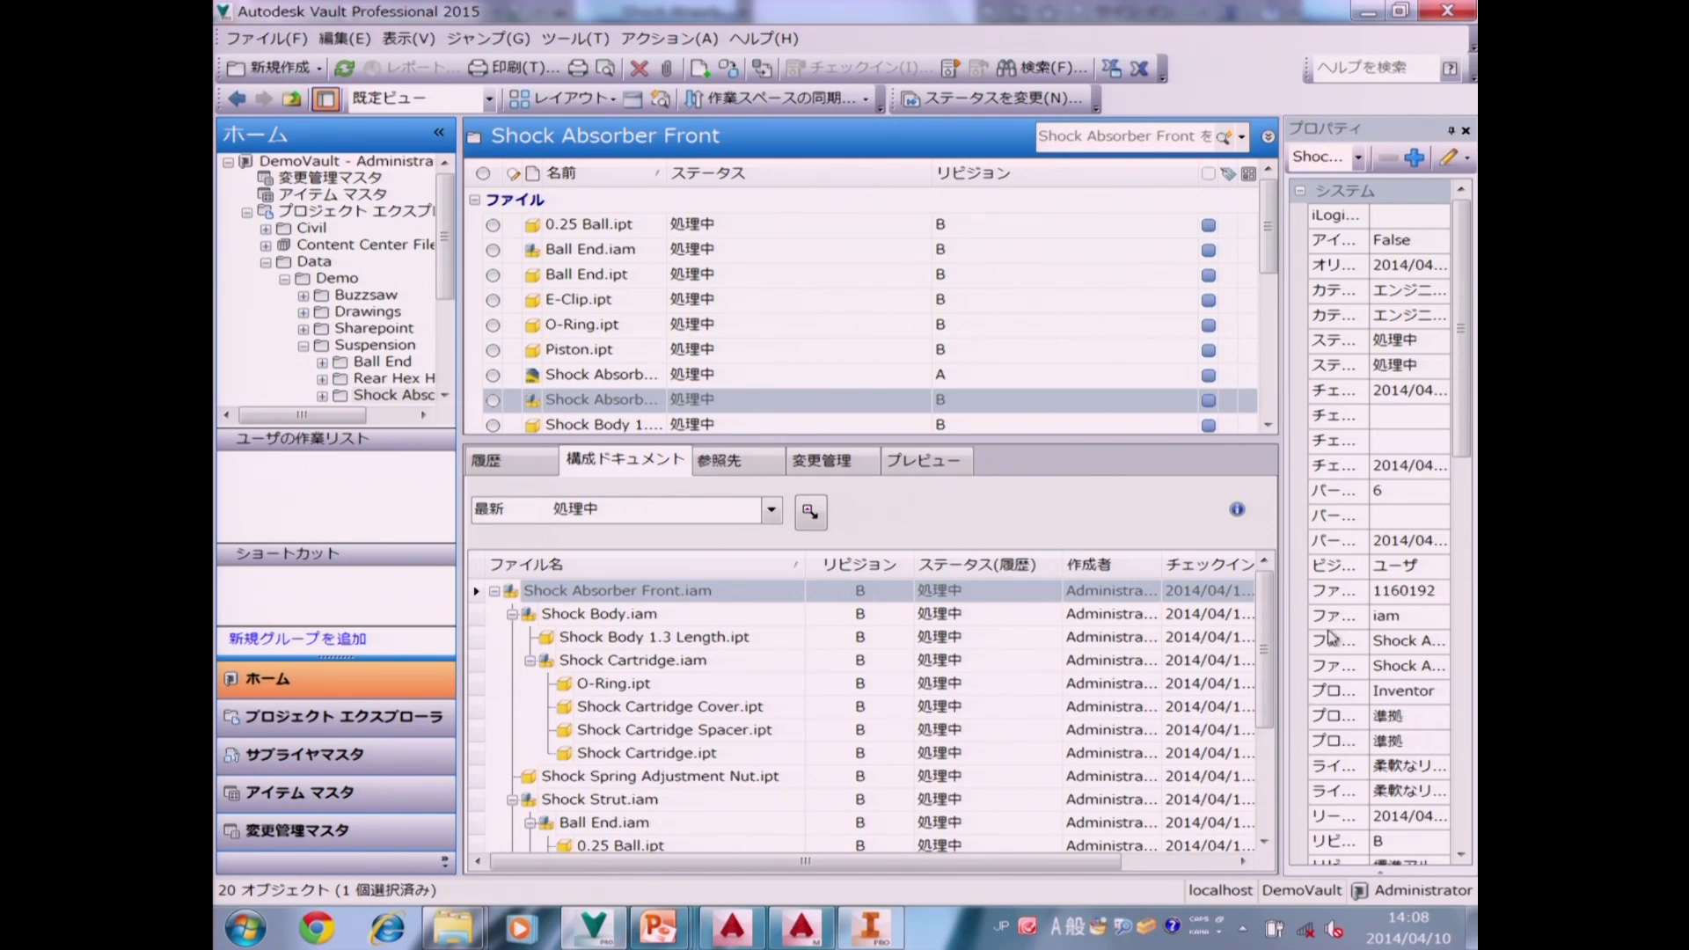
click(1274, 649)
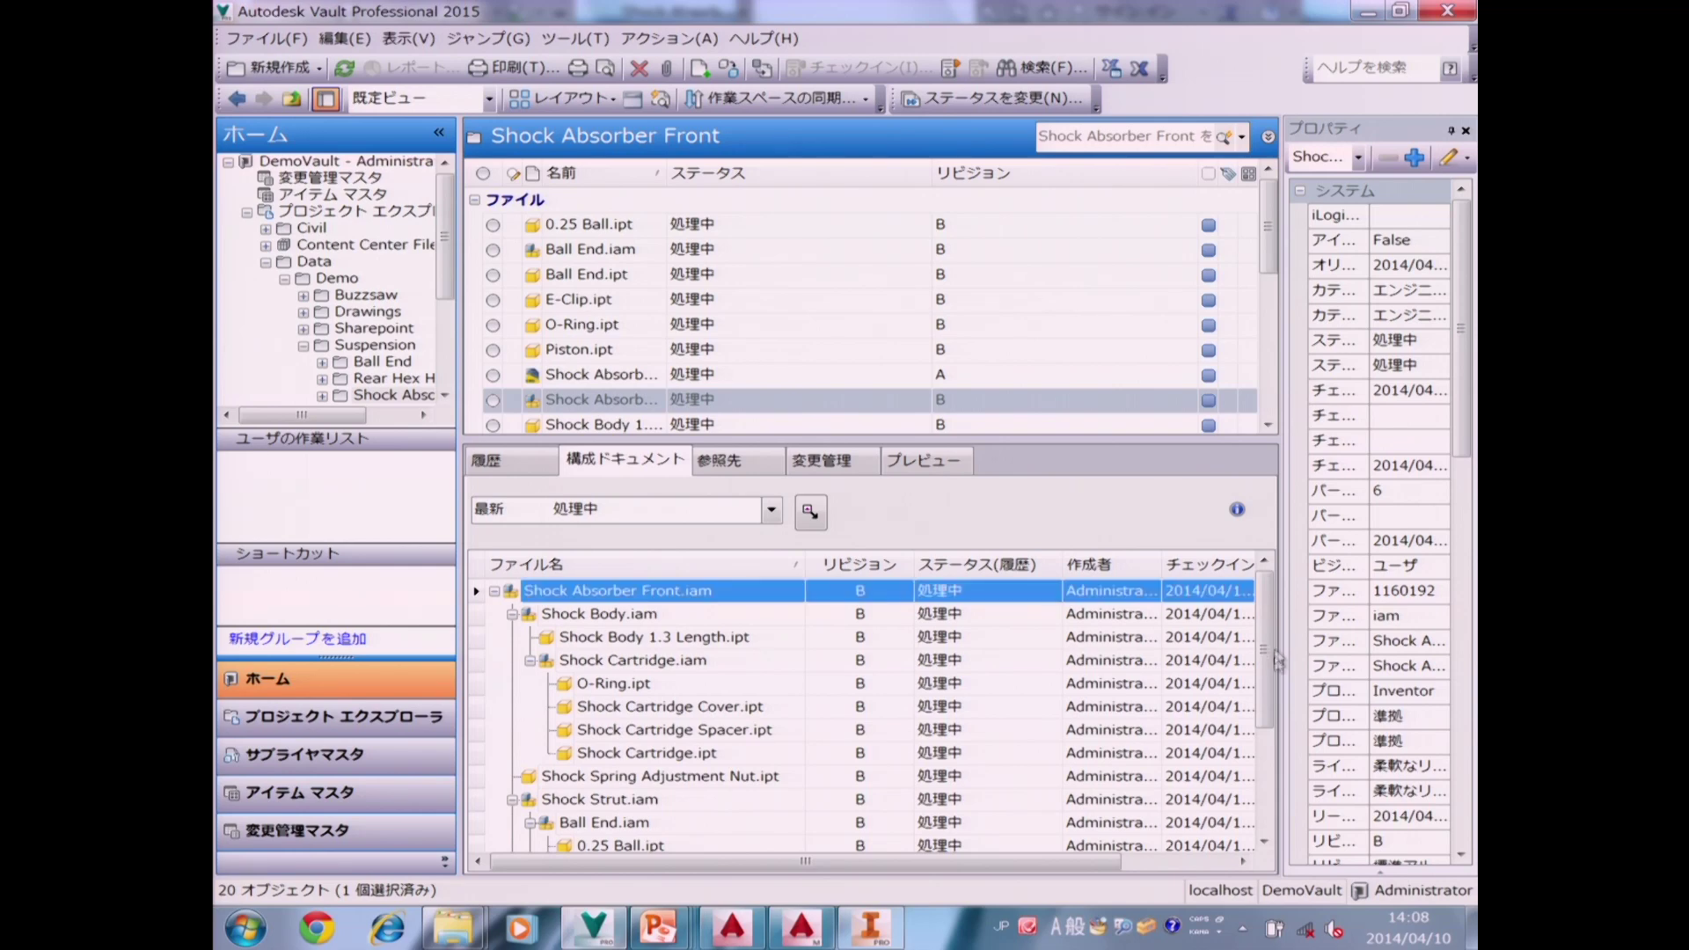
drag(1271, 679, 1297, 655)
Show where Piston.ipt is used, widen the name and status columns, and expand its parent assemblies through to the drawing.
click(753, 476)
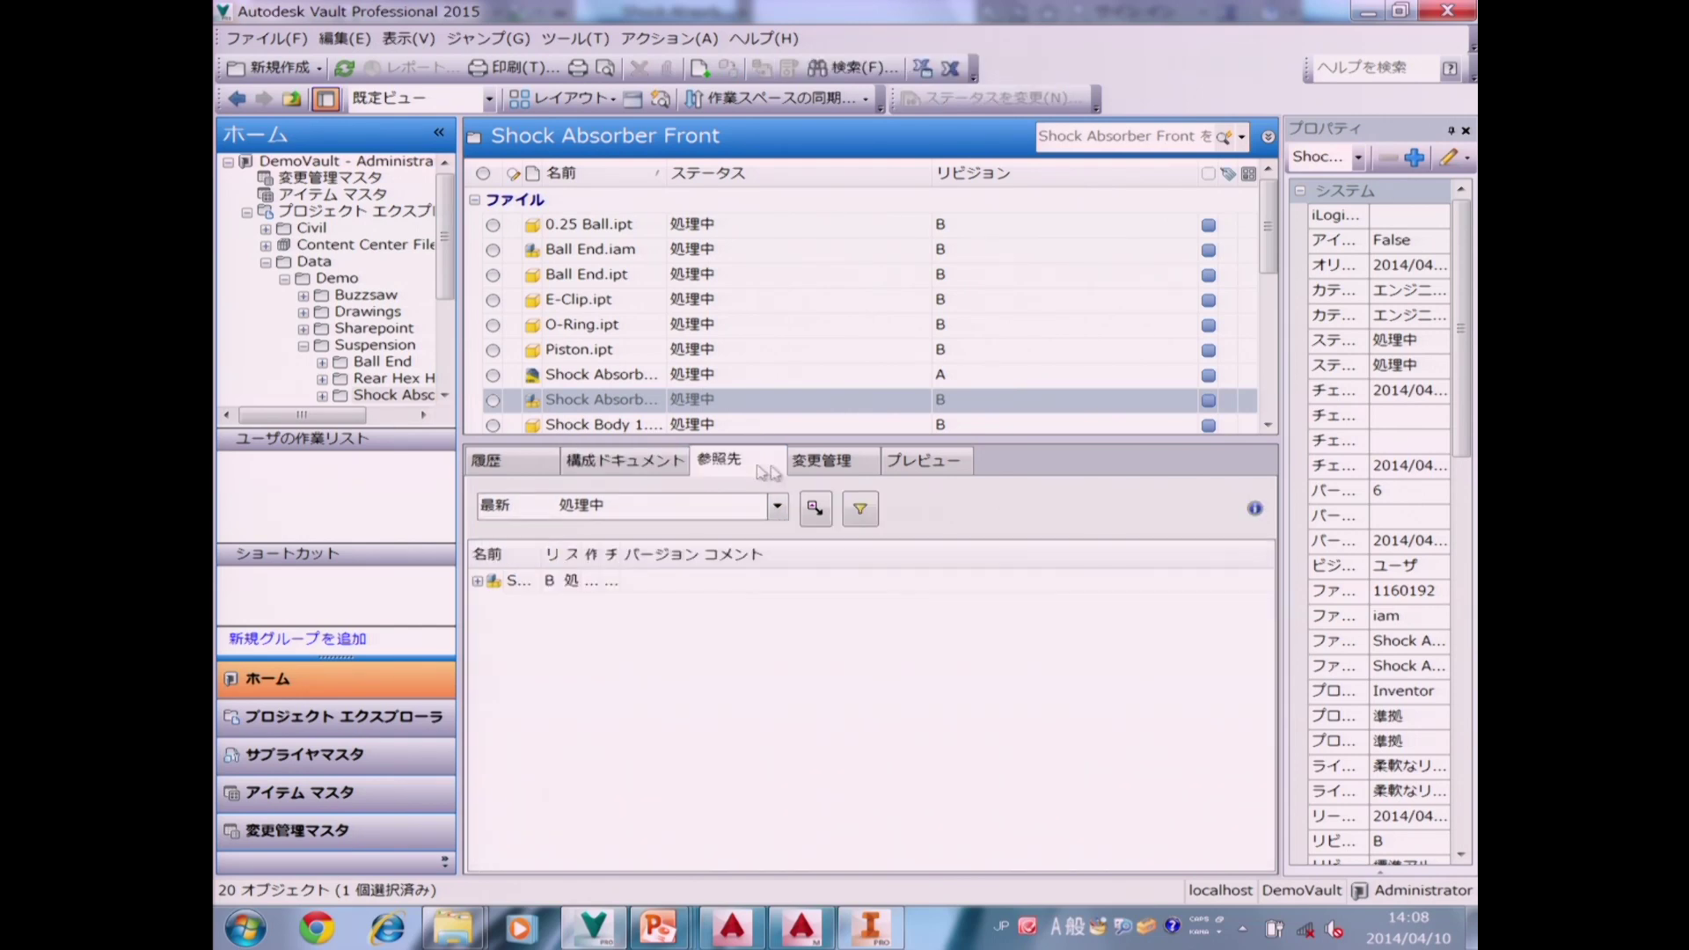
click(619, 356)
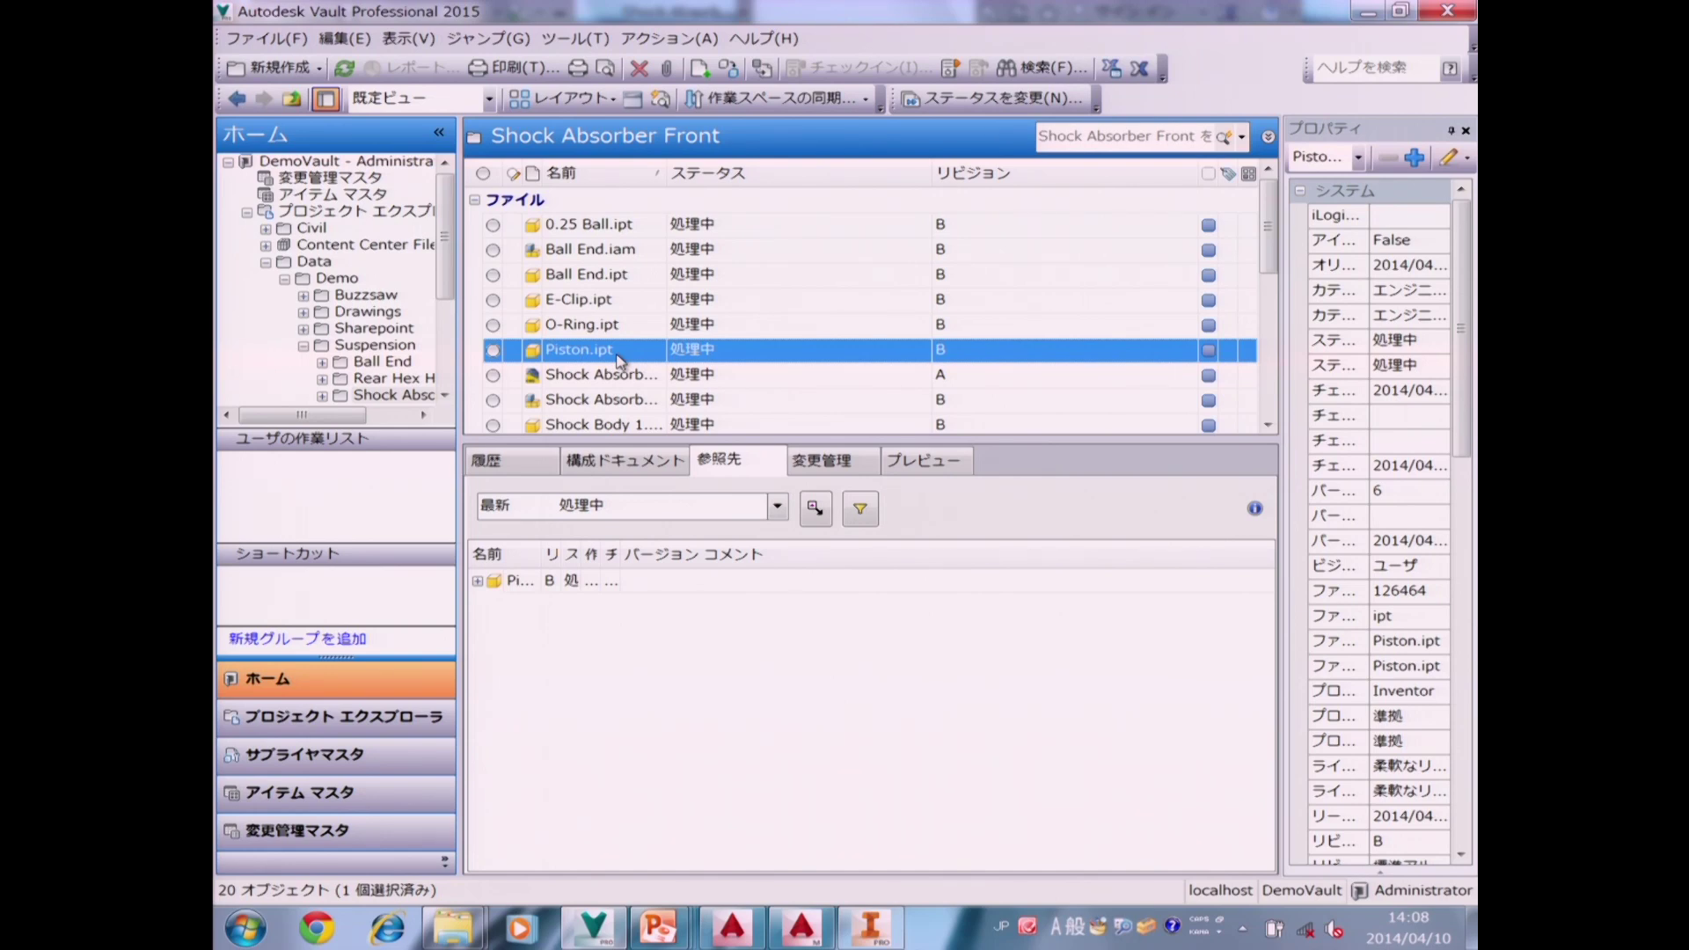
click(477, 581)
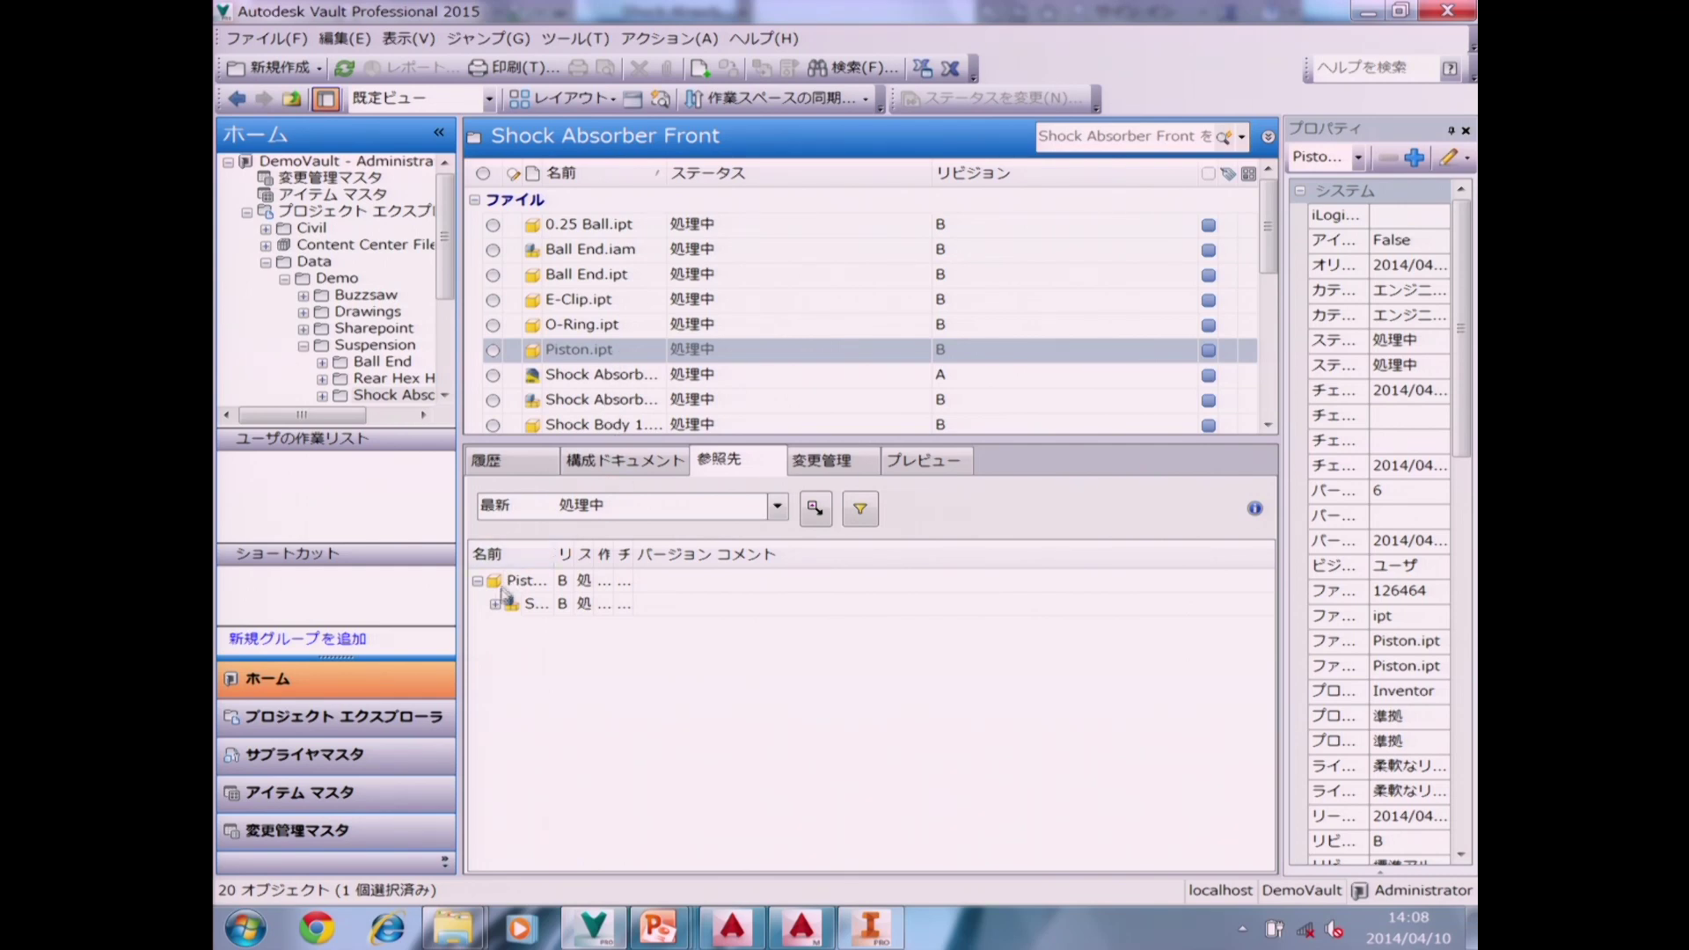
drag(558, 556, 857, 573)
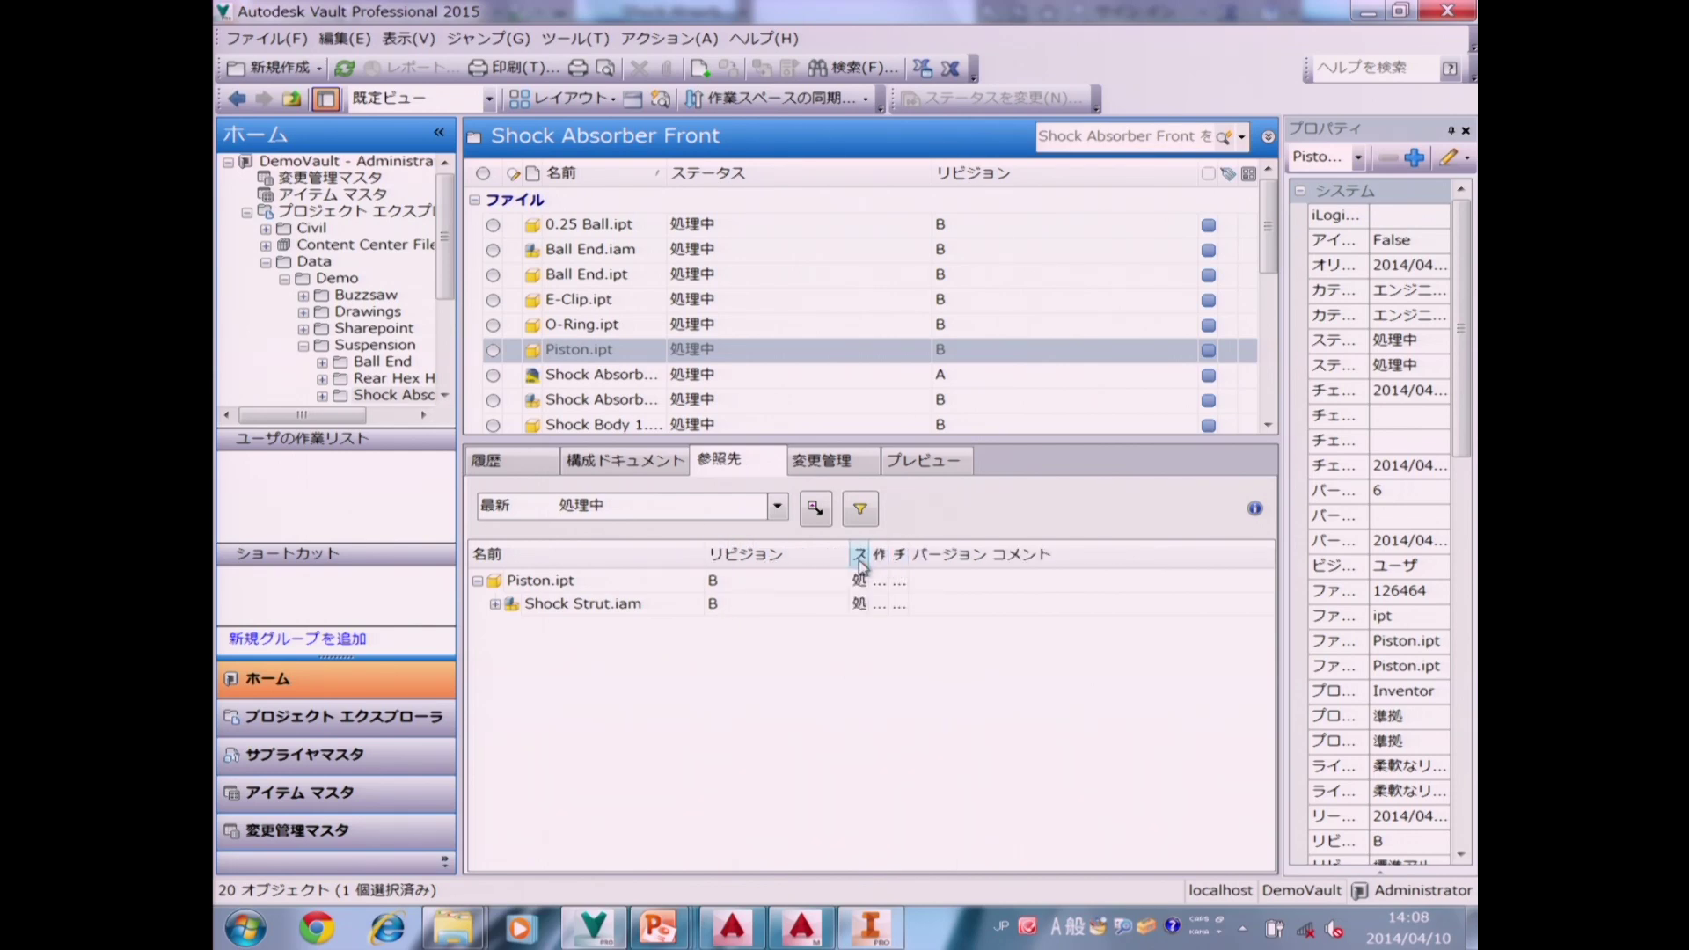
drag(868, 555, 929, 557)
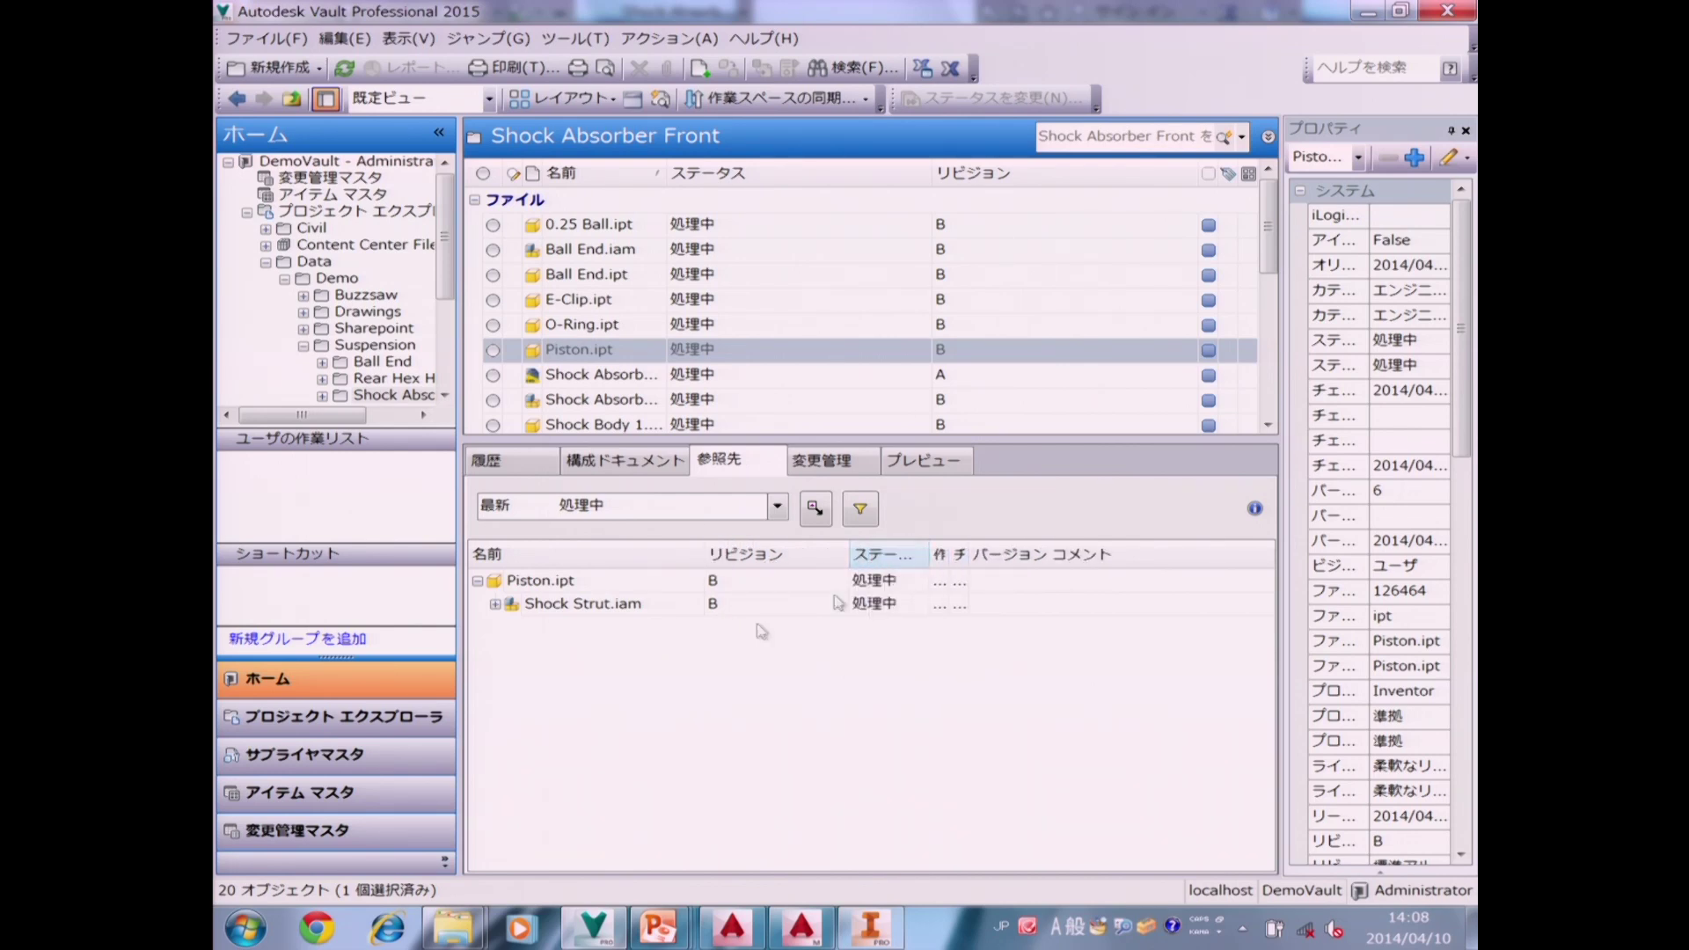
click(496, 605)
click(513, 627)
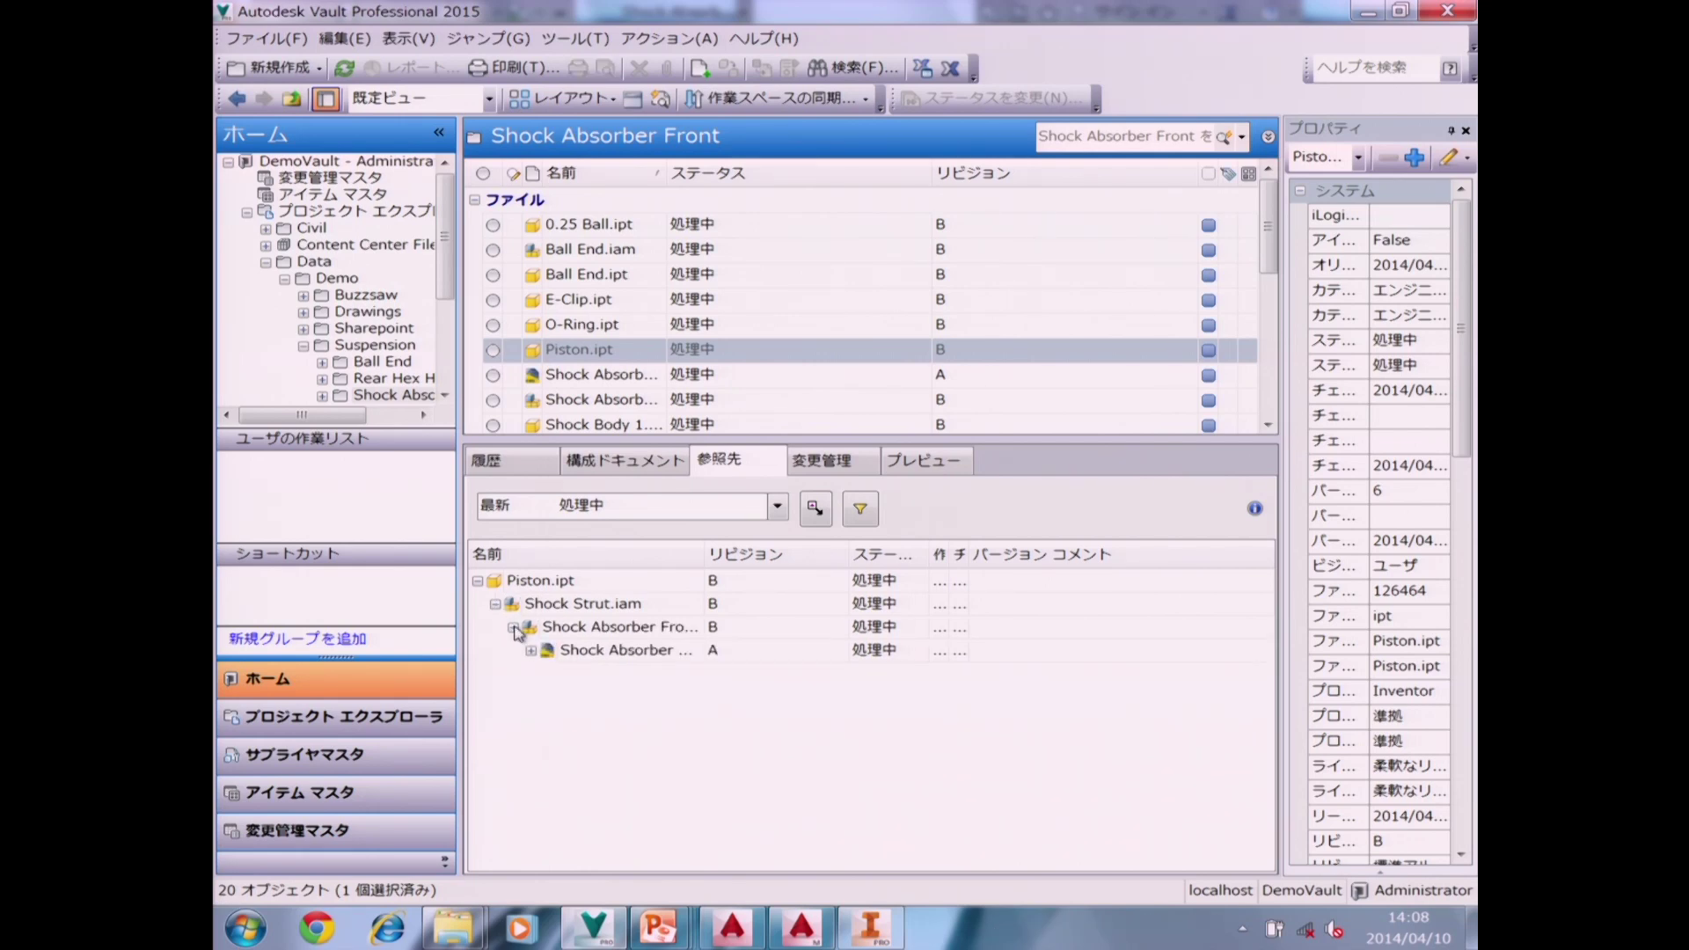
click(531, 652)
Preview the released revision A of Piston.ipt in the 3D viewer and orbit the model.
click(933, 460)
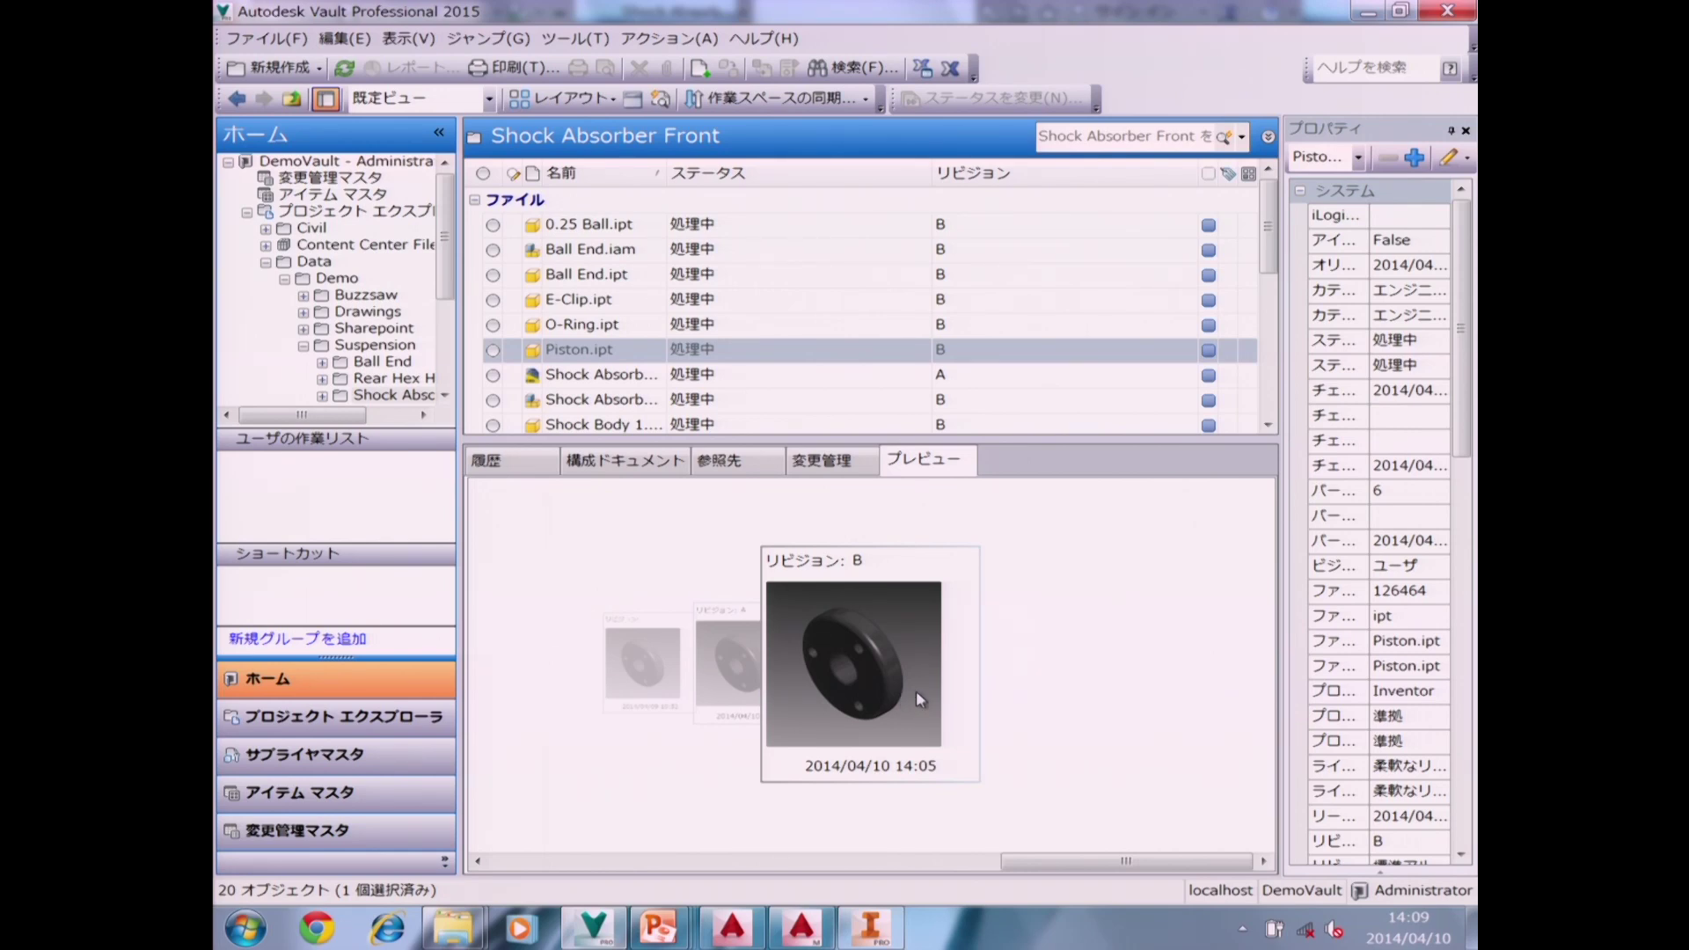
drag(752, 645, 996, 695)
click(997, 695)
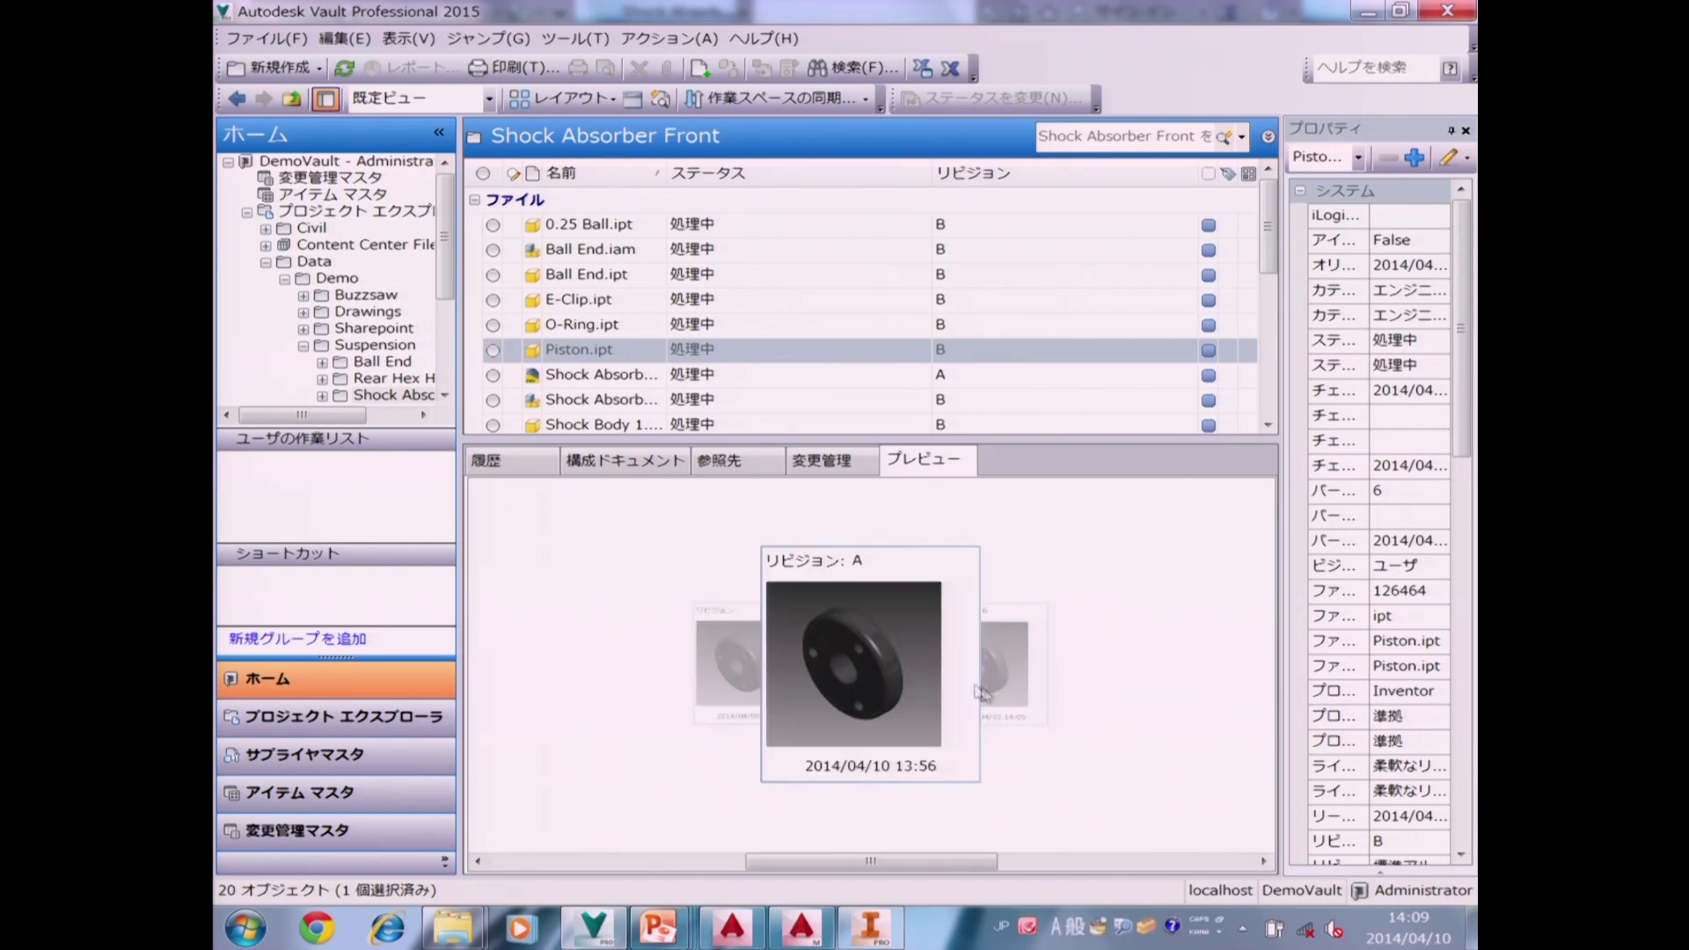
click(985, 686)
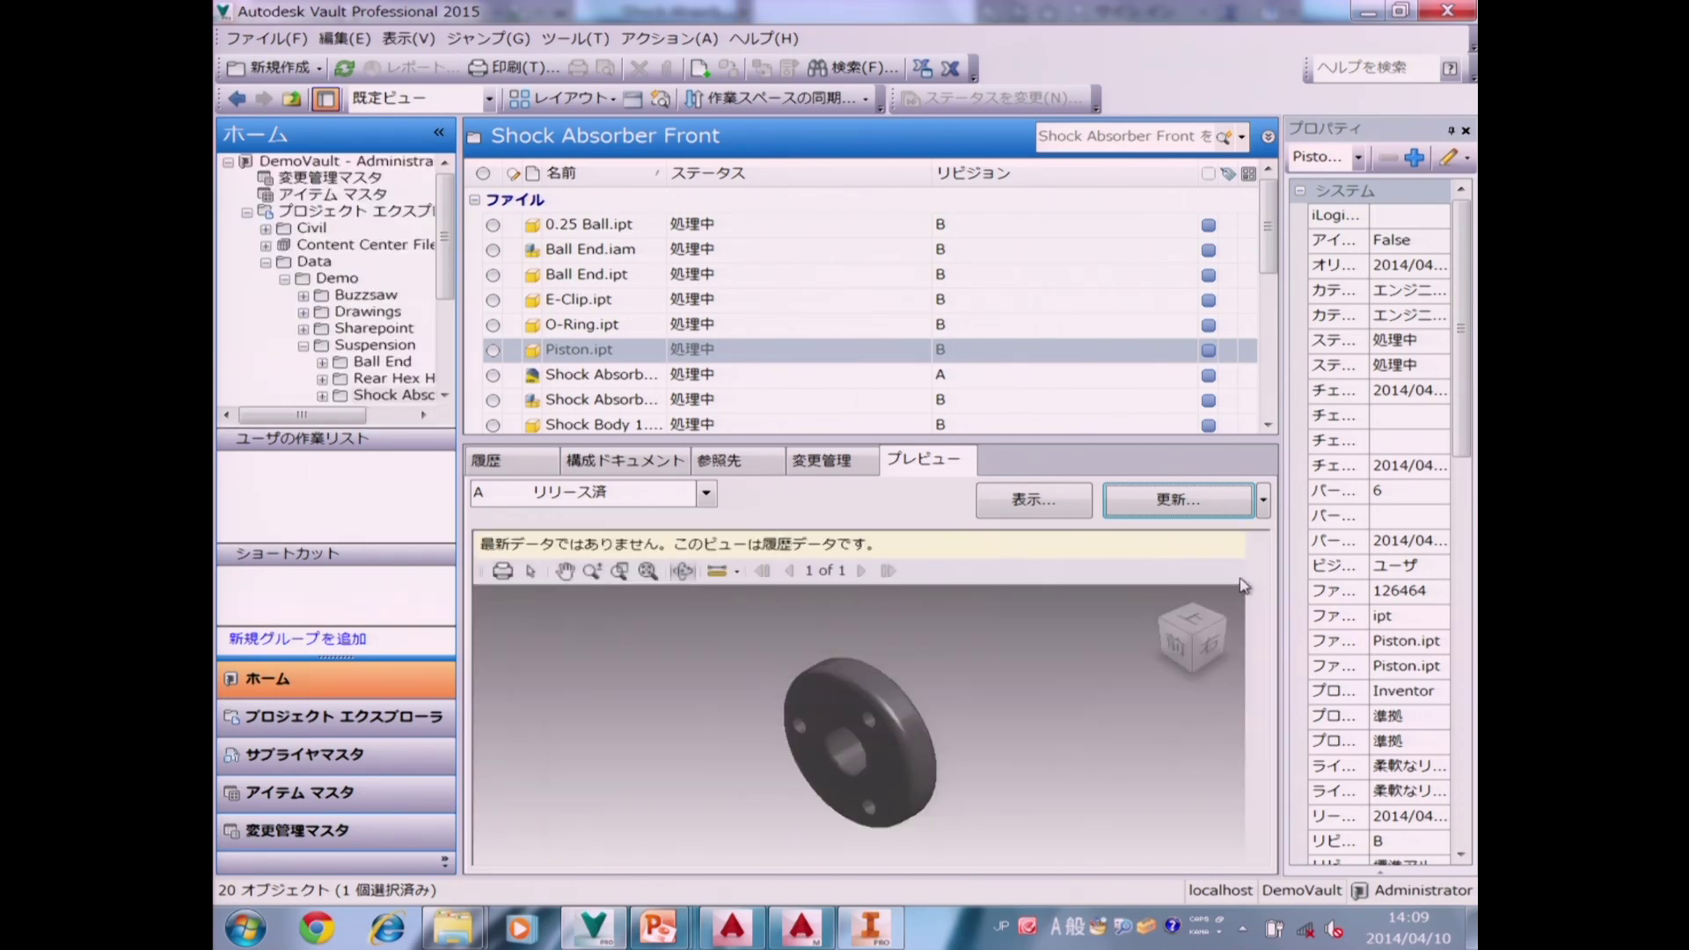
mouse_move(866, 762)
mouse_down()
mouse_move(796, 671)
mouse_move(964, 719)
mouse_up()
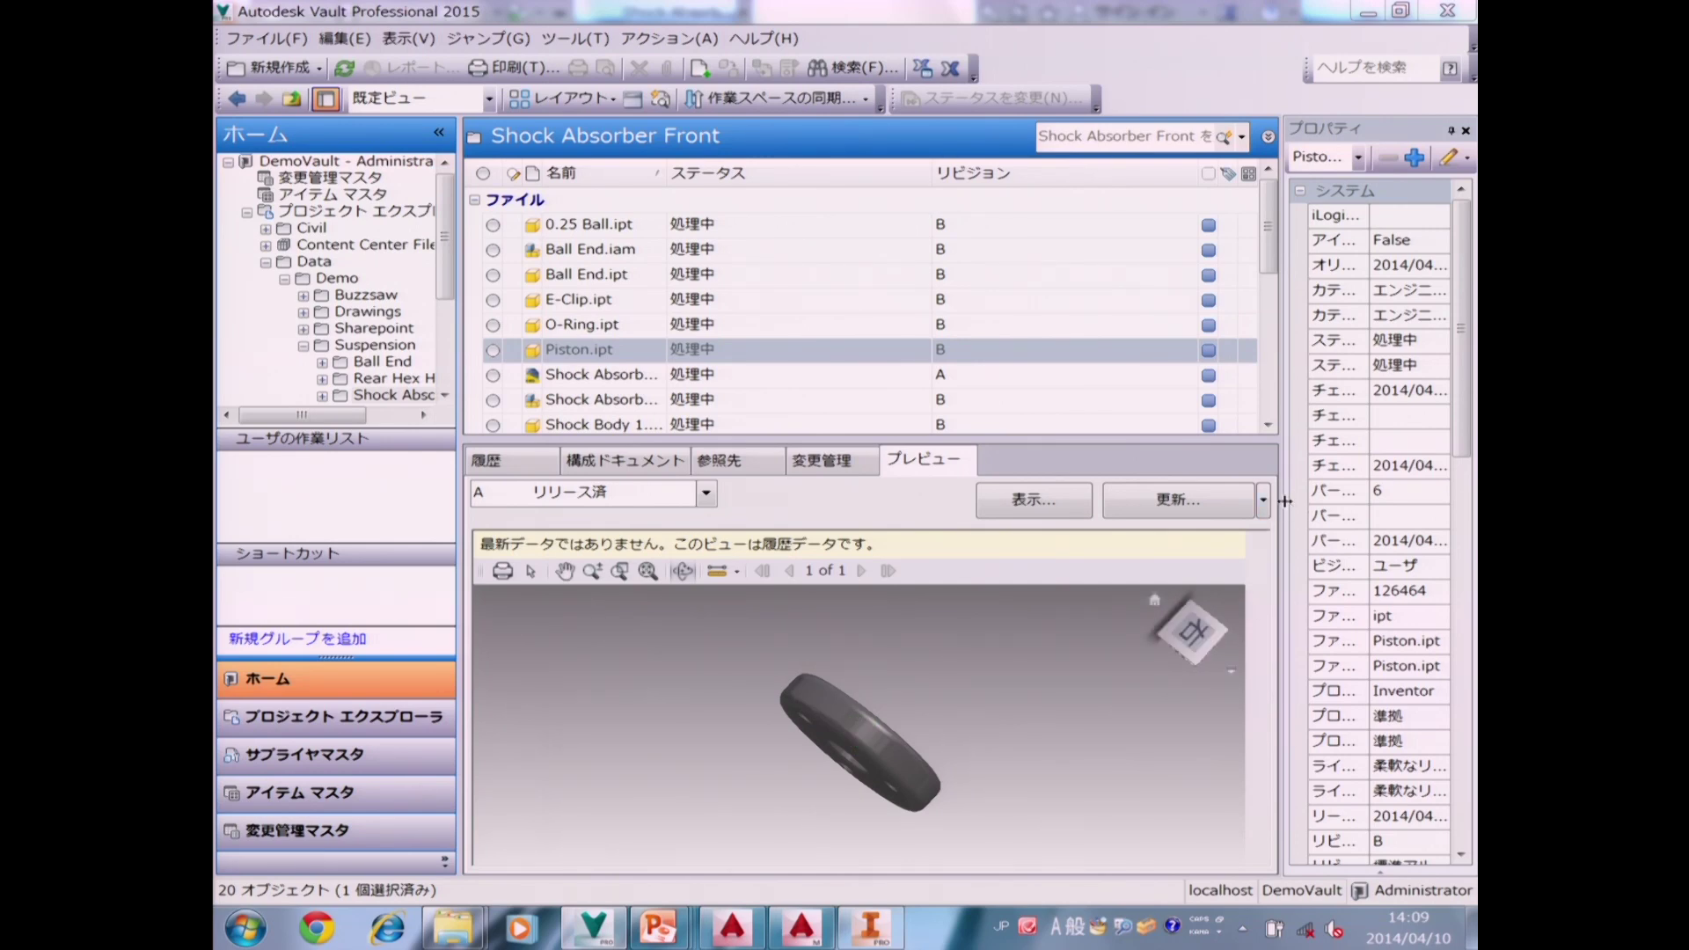
Widen the properties pane and examine the system and user-defined properties of Piston.ipt.
click(1250, 505)
drag(1281, 505, 1111, 505)
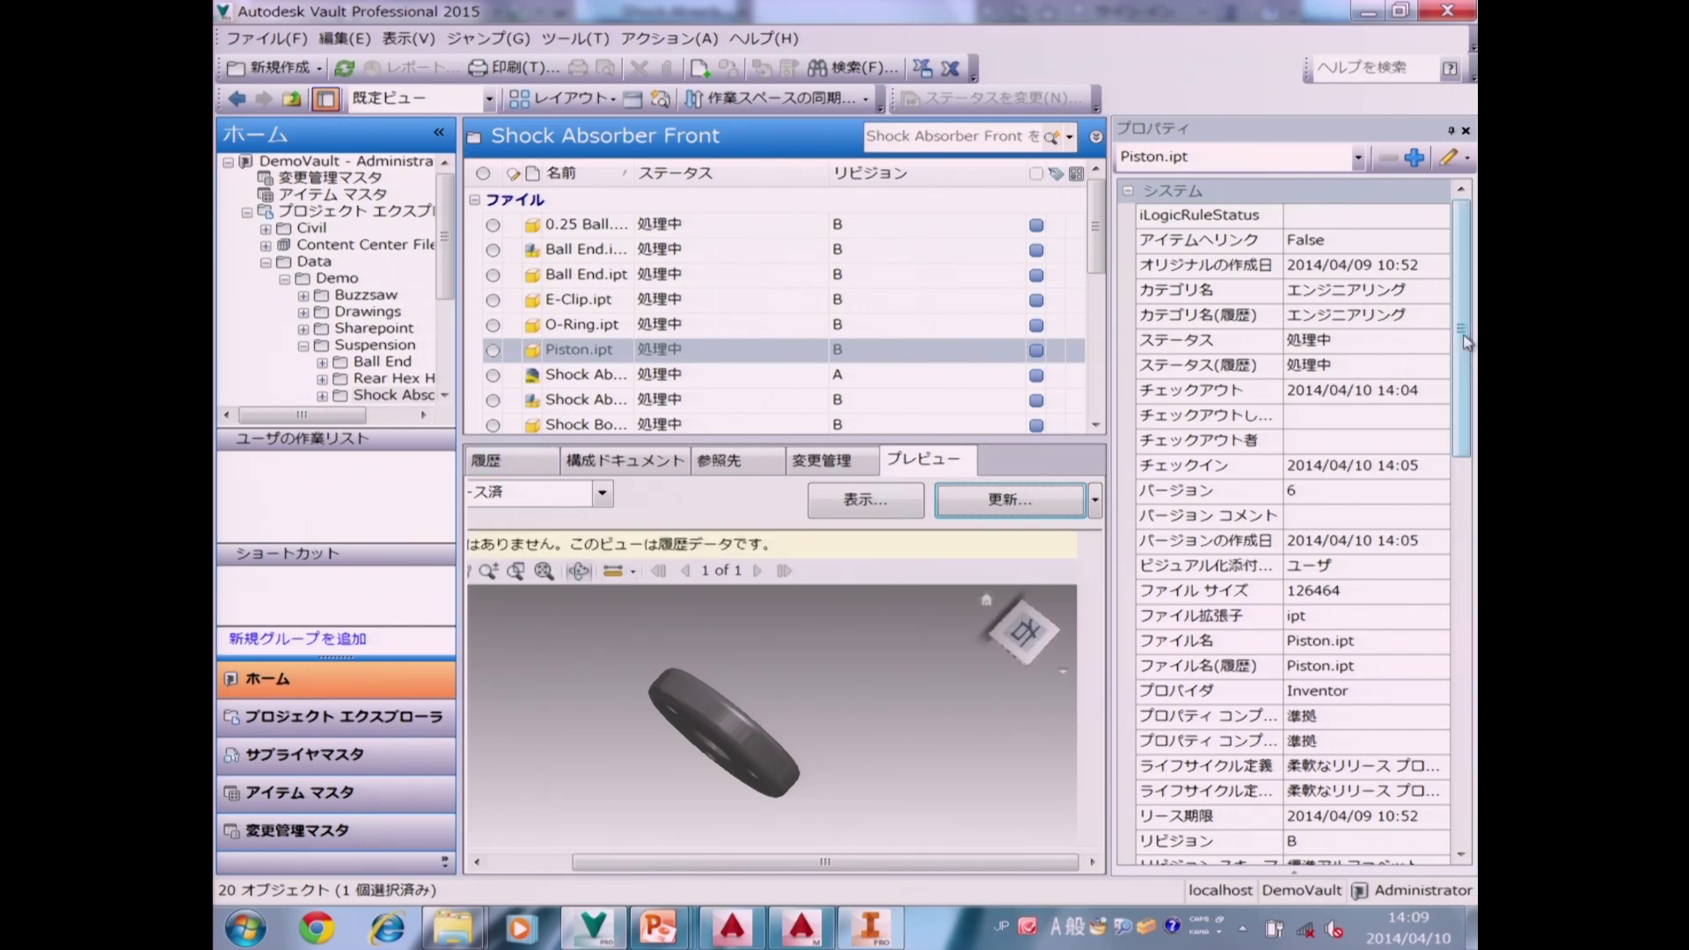
scroll(1465, 342, down, 1)
scroll(1465, 342, up, 1)
click(737, 354)
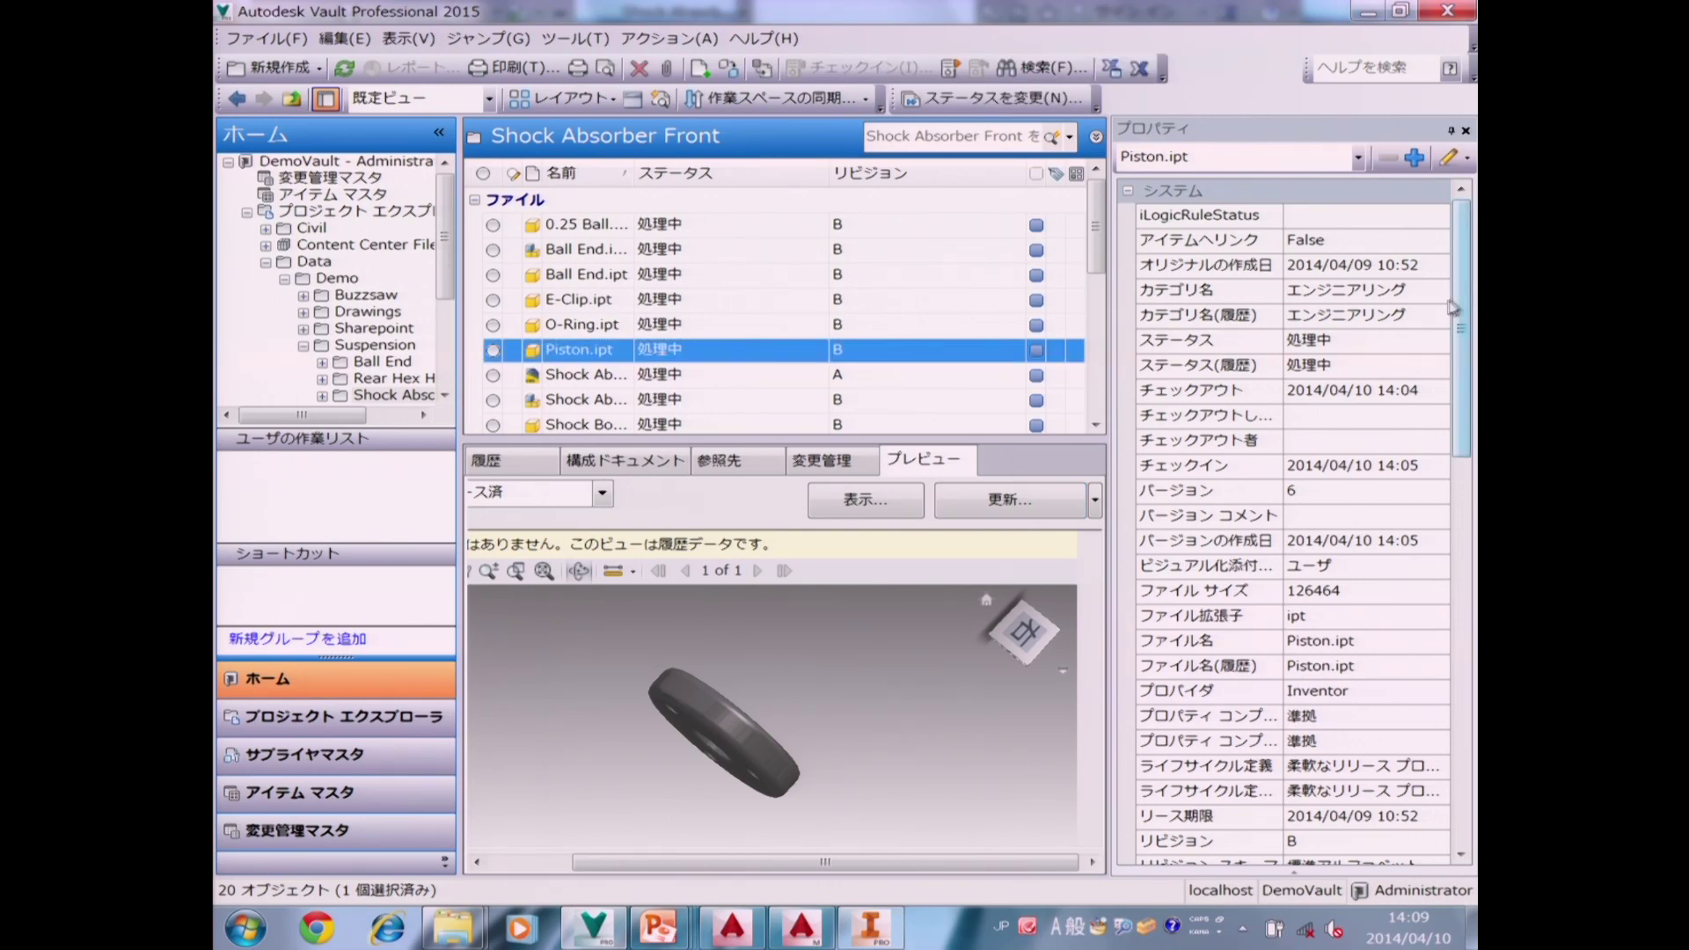
drag(1462, 308, 1458, 714)
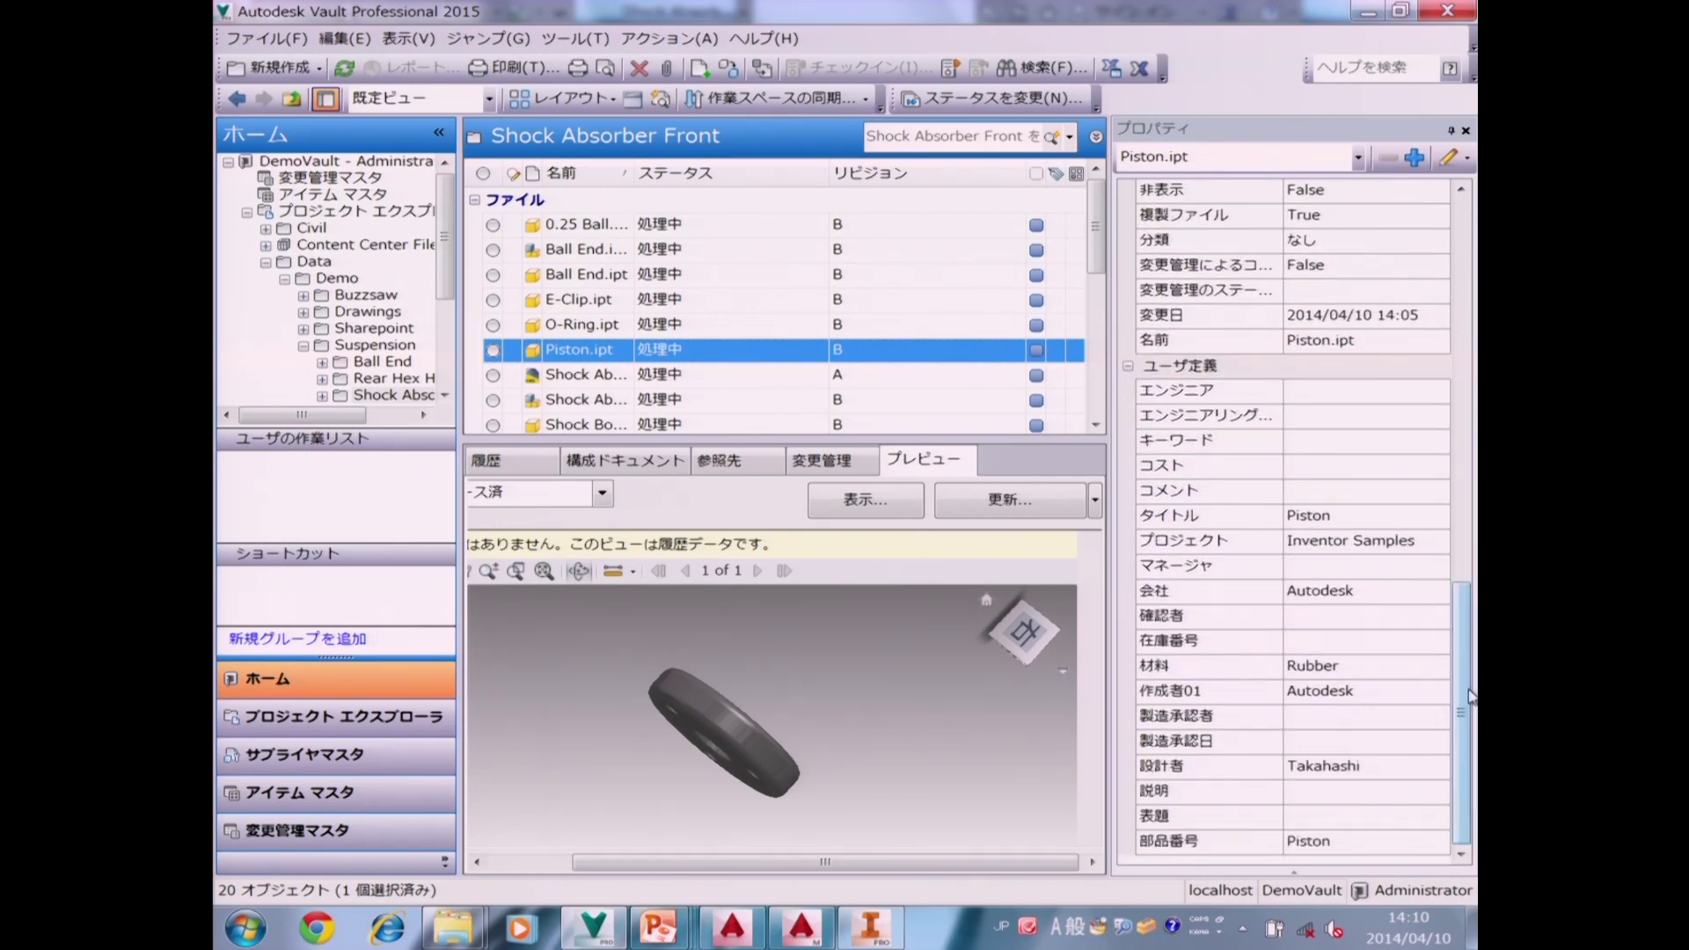
scroll(1470, 673, up, 1)
scroll(1471, 673, up, 10)
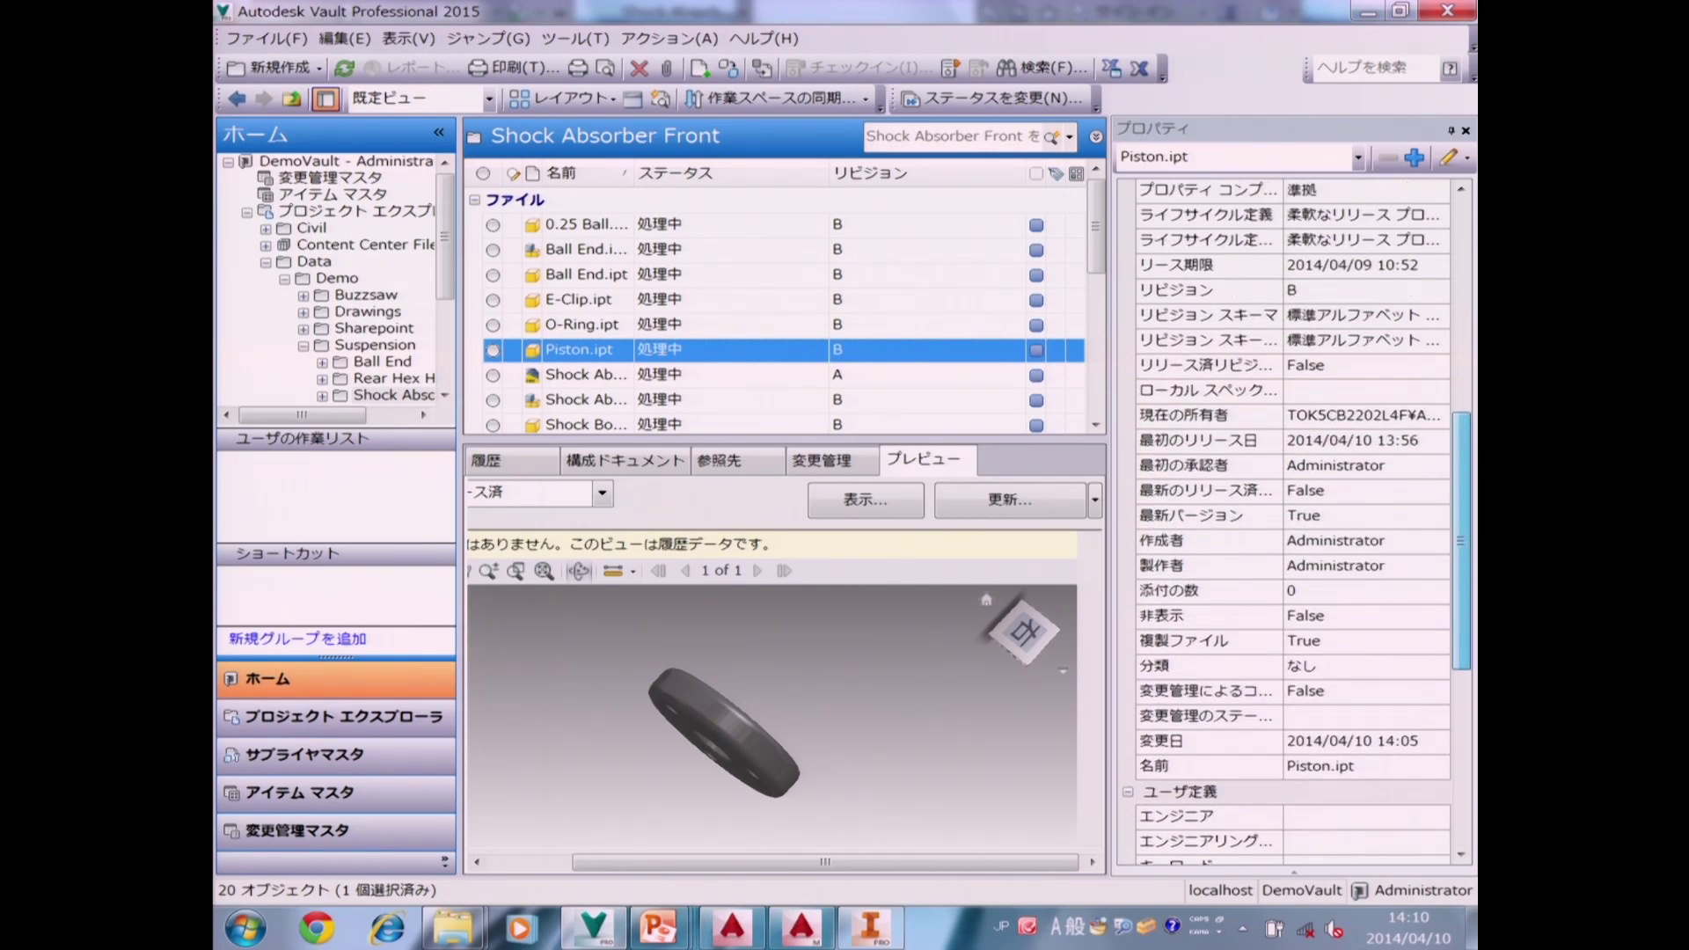
scroll(1460, 369, up, 2)
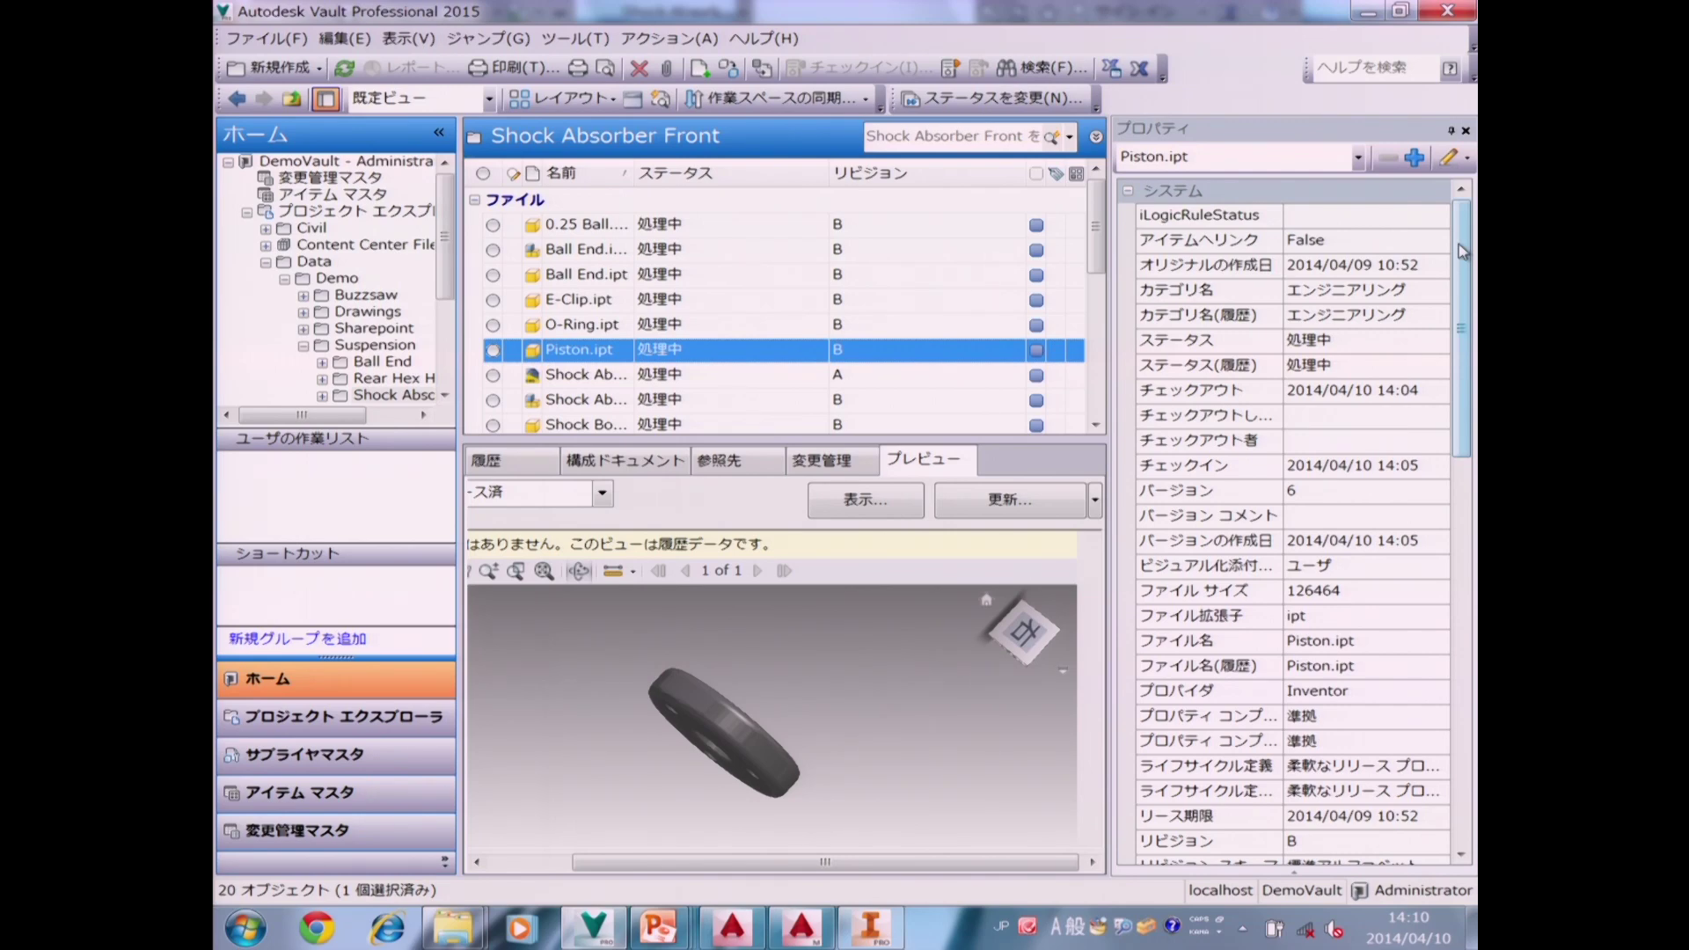
scroll(1465, 311, down, 1)
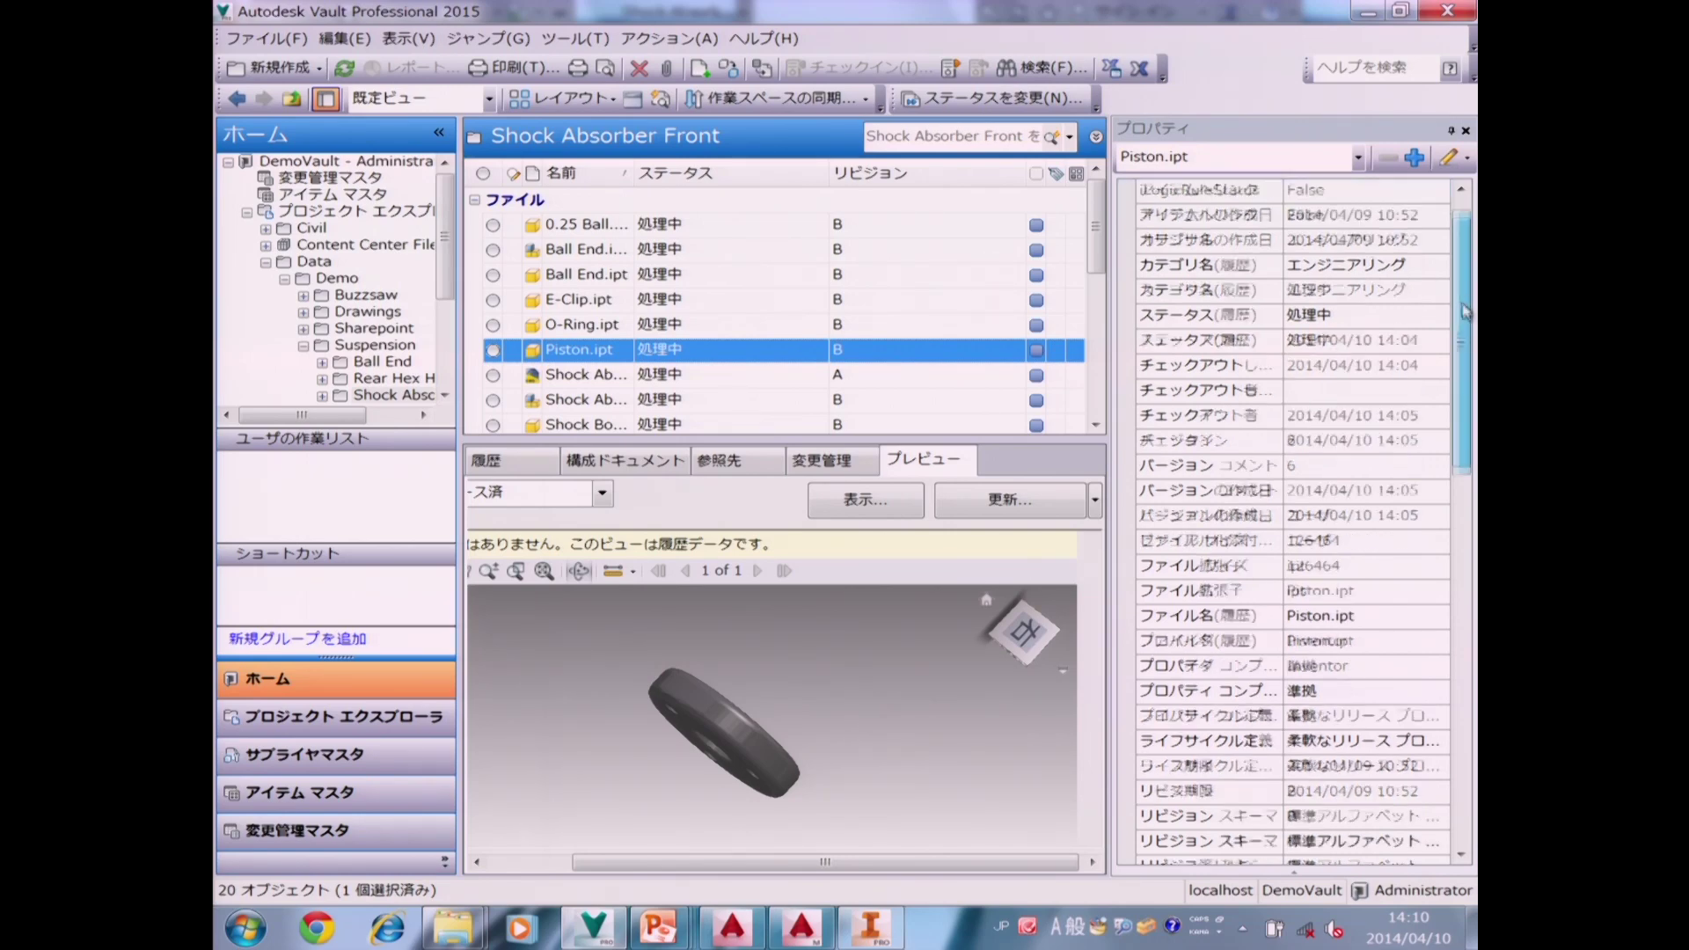
scroll(1465, 313, down, 1)
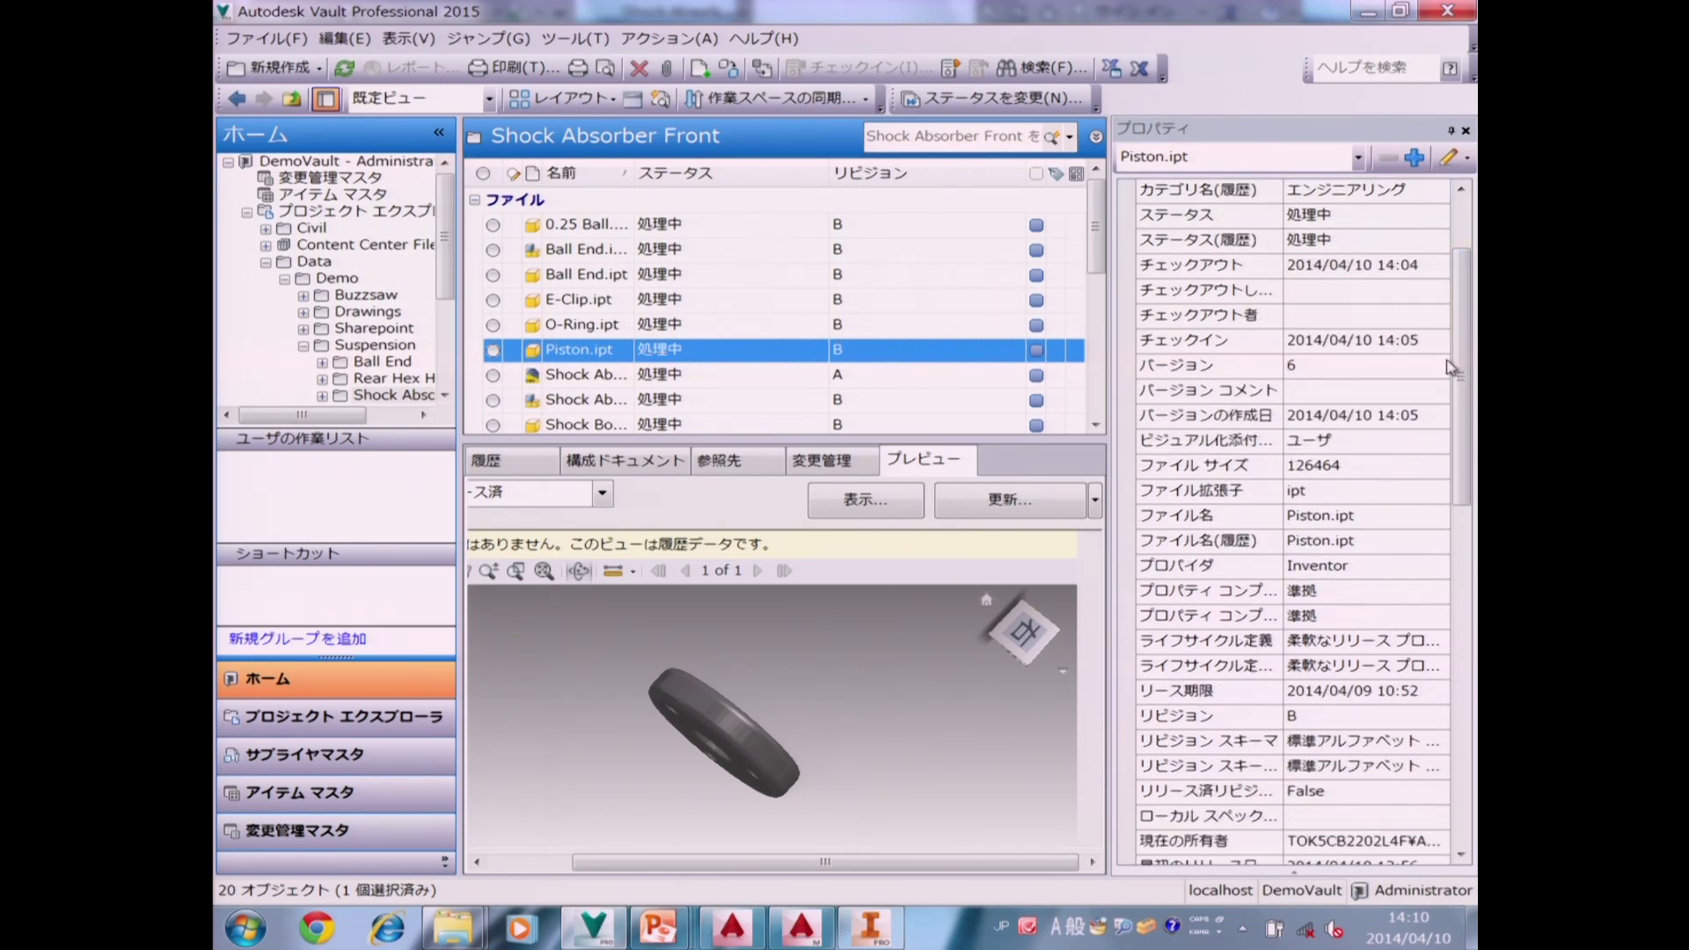
drag(1466, 382, 1460, 721)
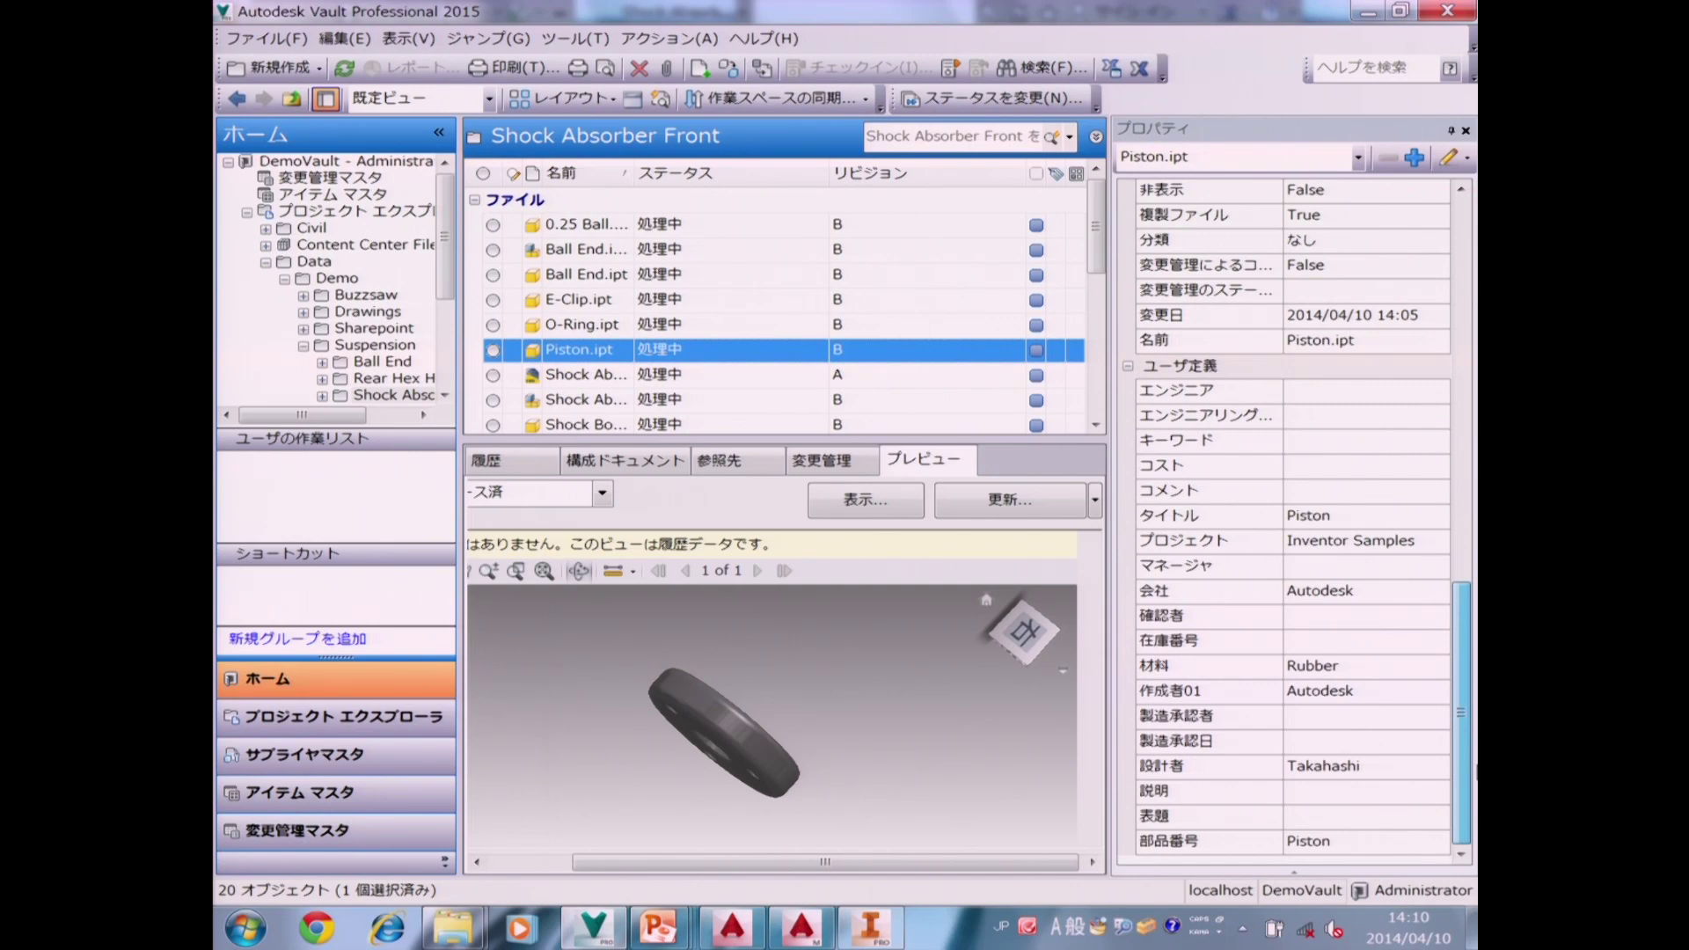
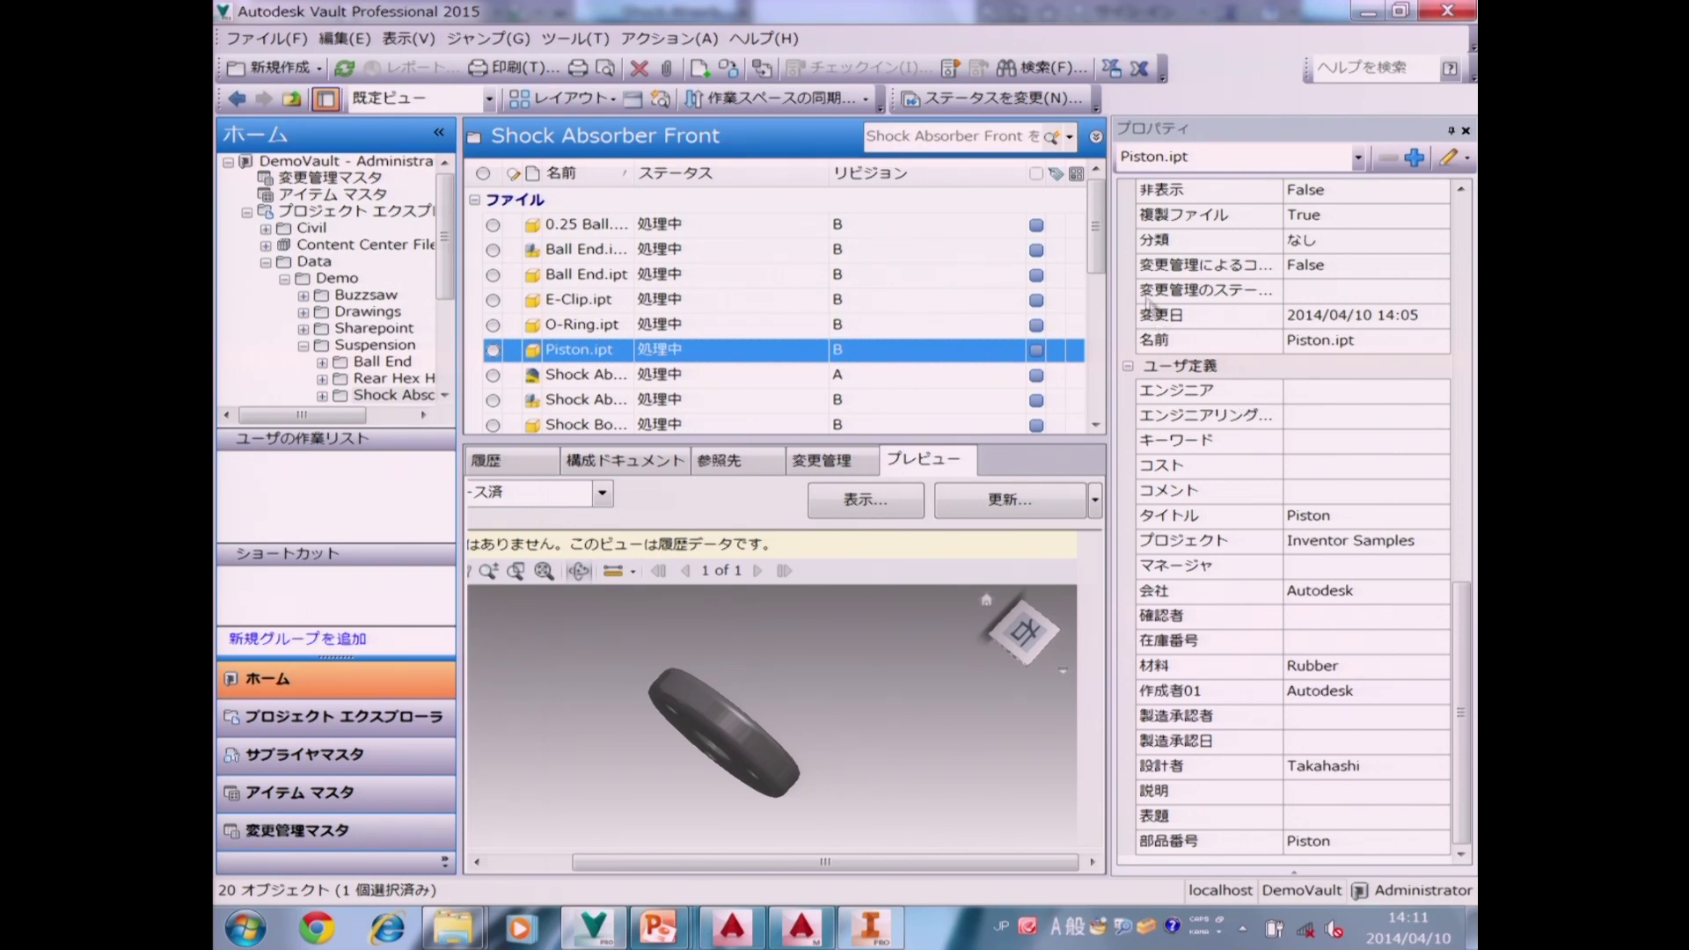
Narrow the properties pane slightly and start Copy Design for Shock Absorber Front.iam.
drag(1110, 267, 1162, 281)
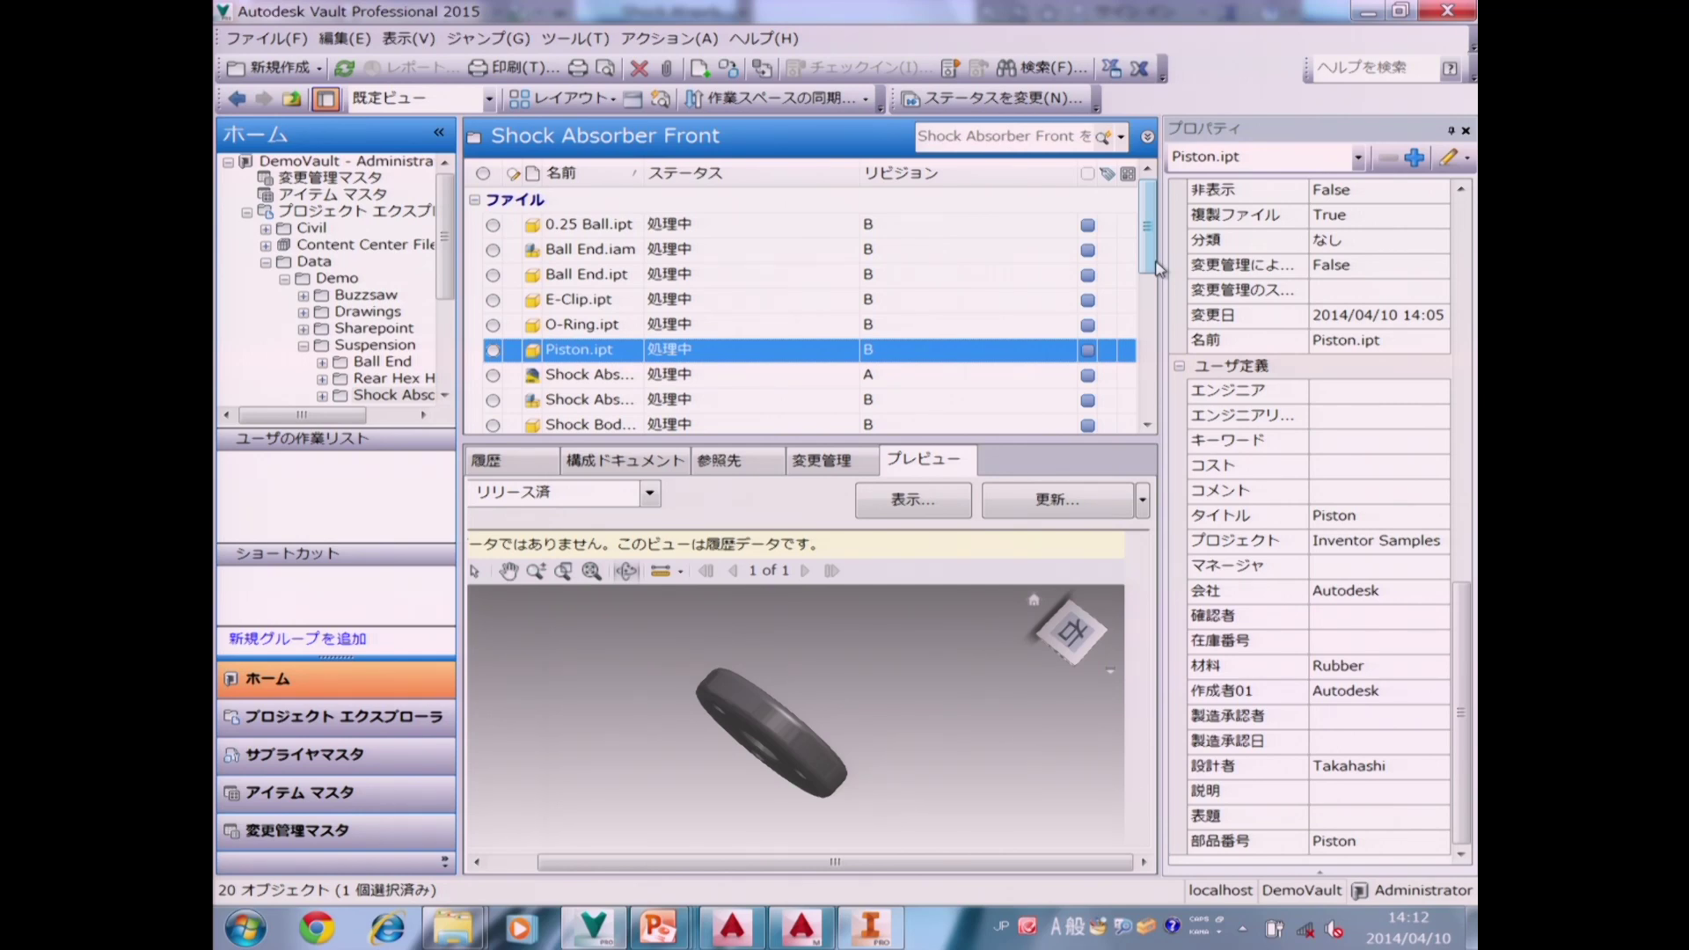
mouse_move(1148, 264)
mouse_down()
mouse_move(1142, 407)
mouse_move(1165, 284)
mouse_up()
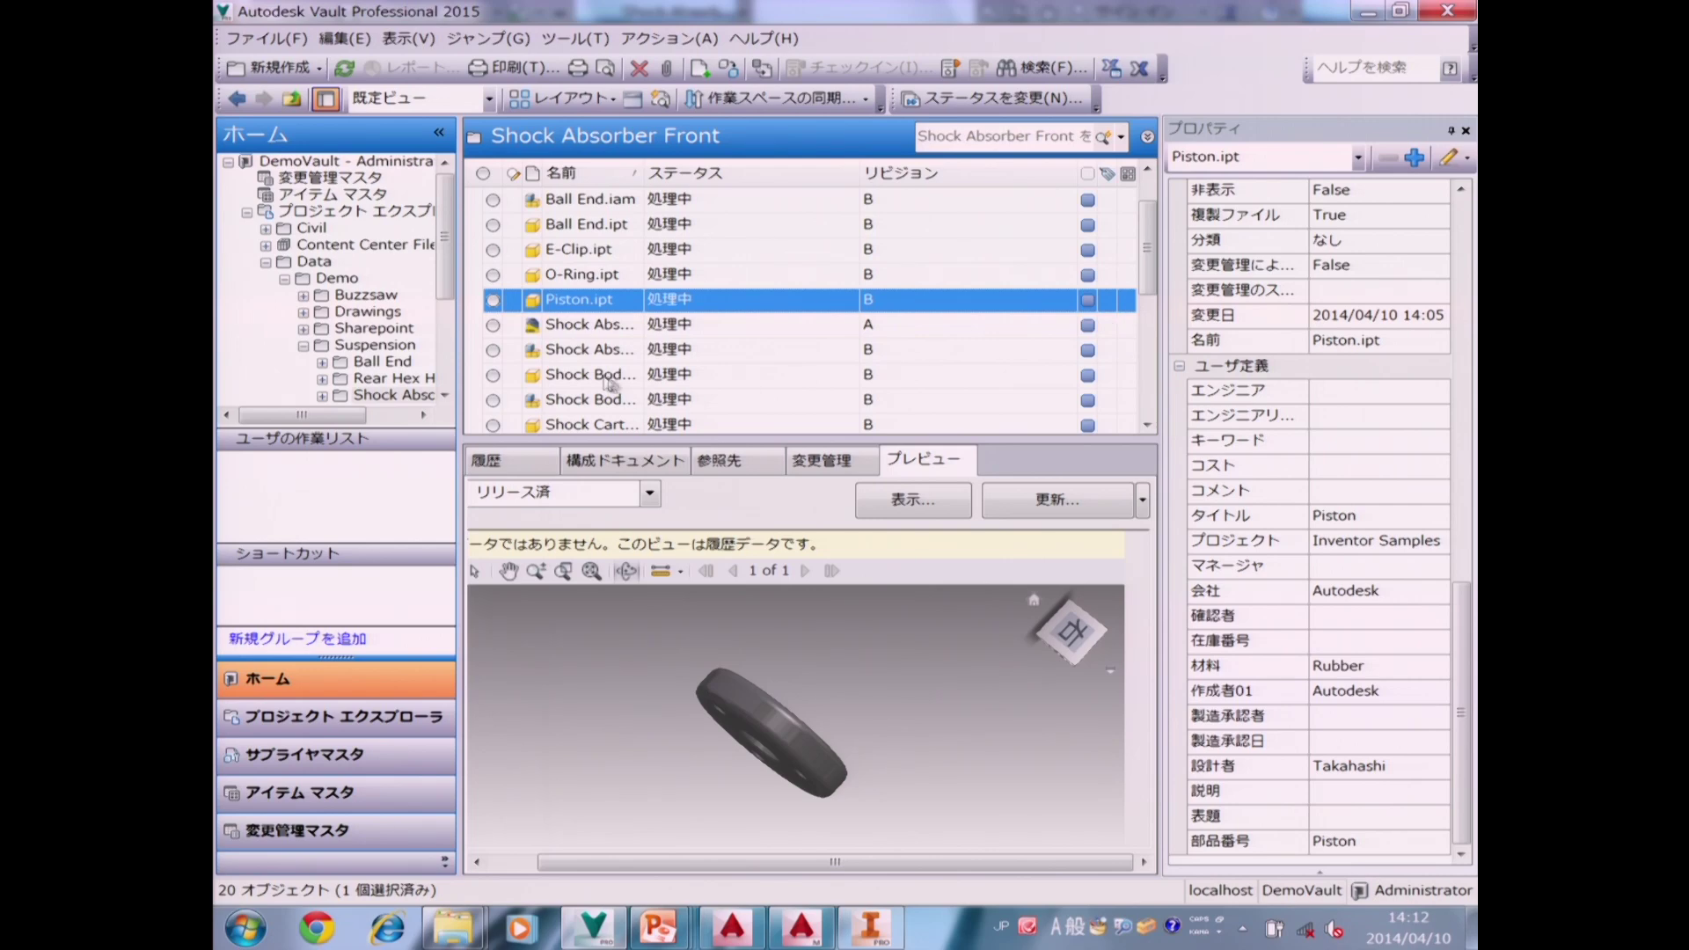
click(625, 351)
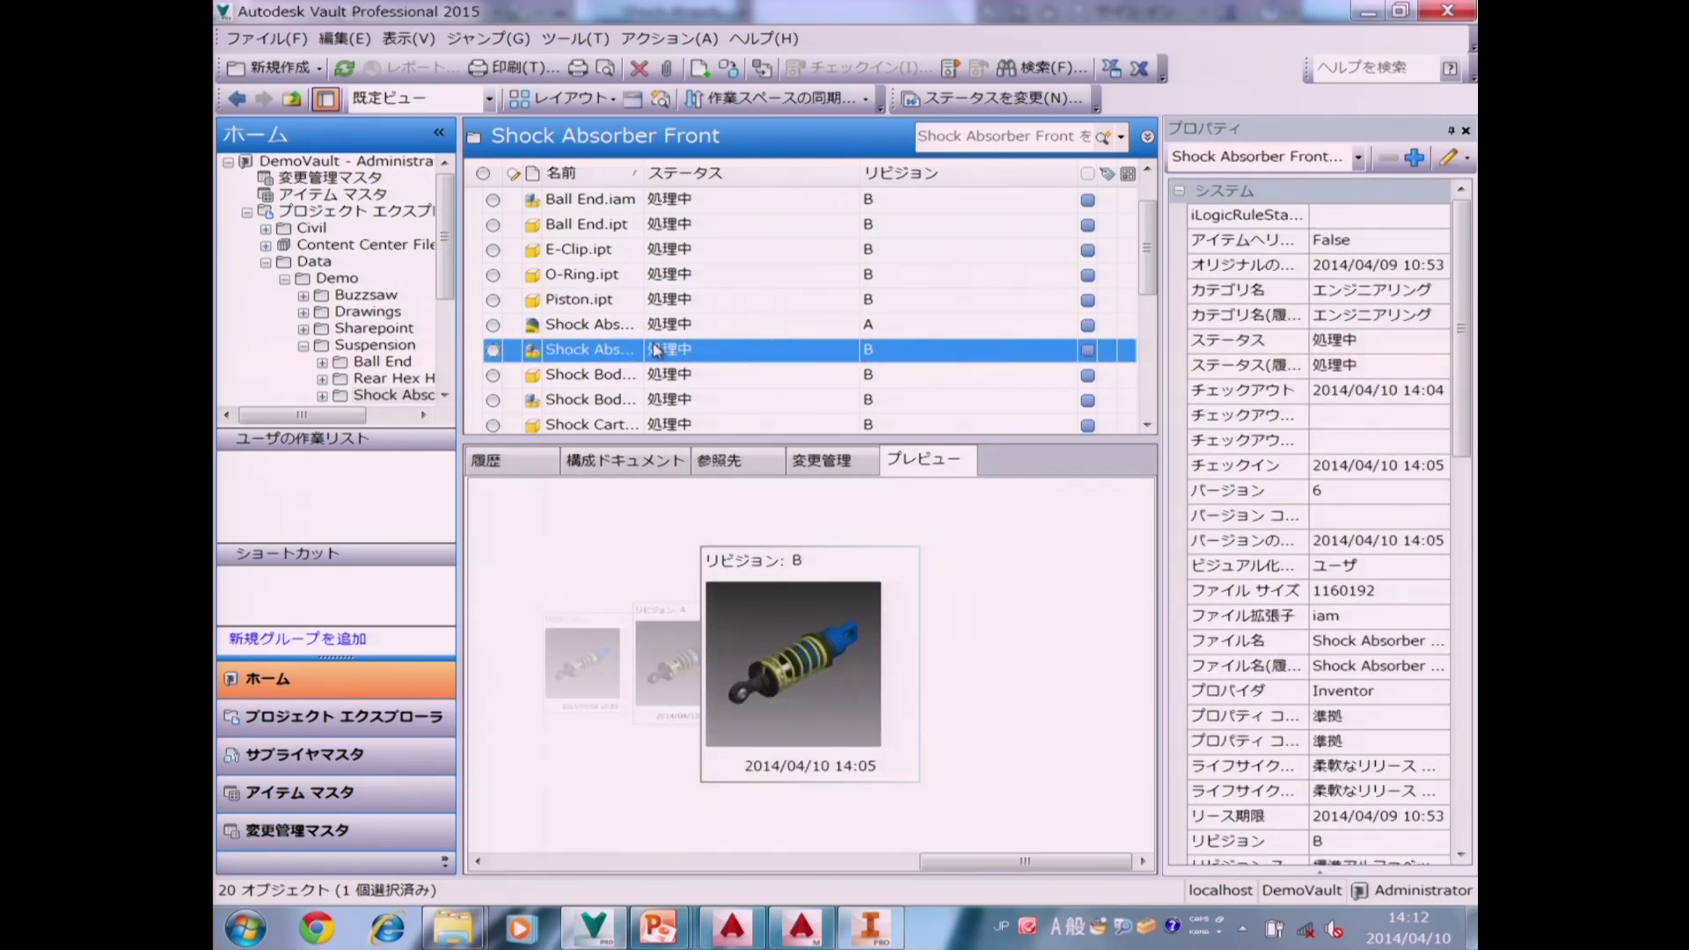
right_click(655, 350)
click(765, 604)
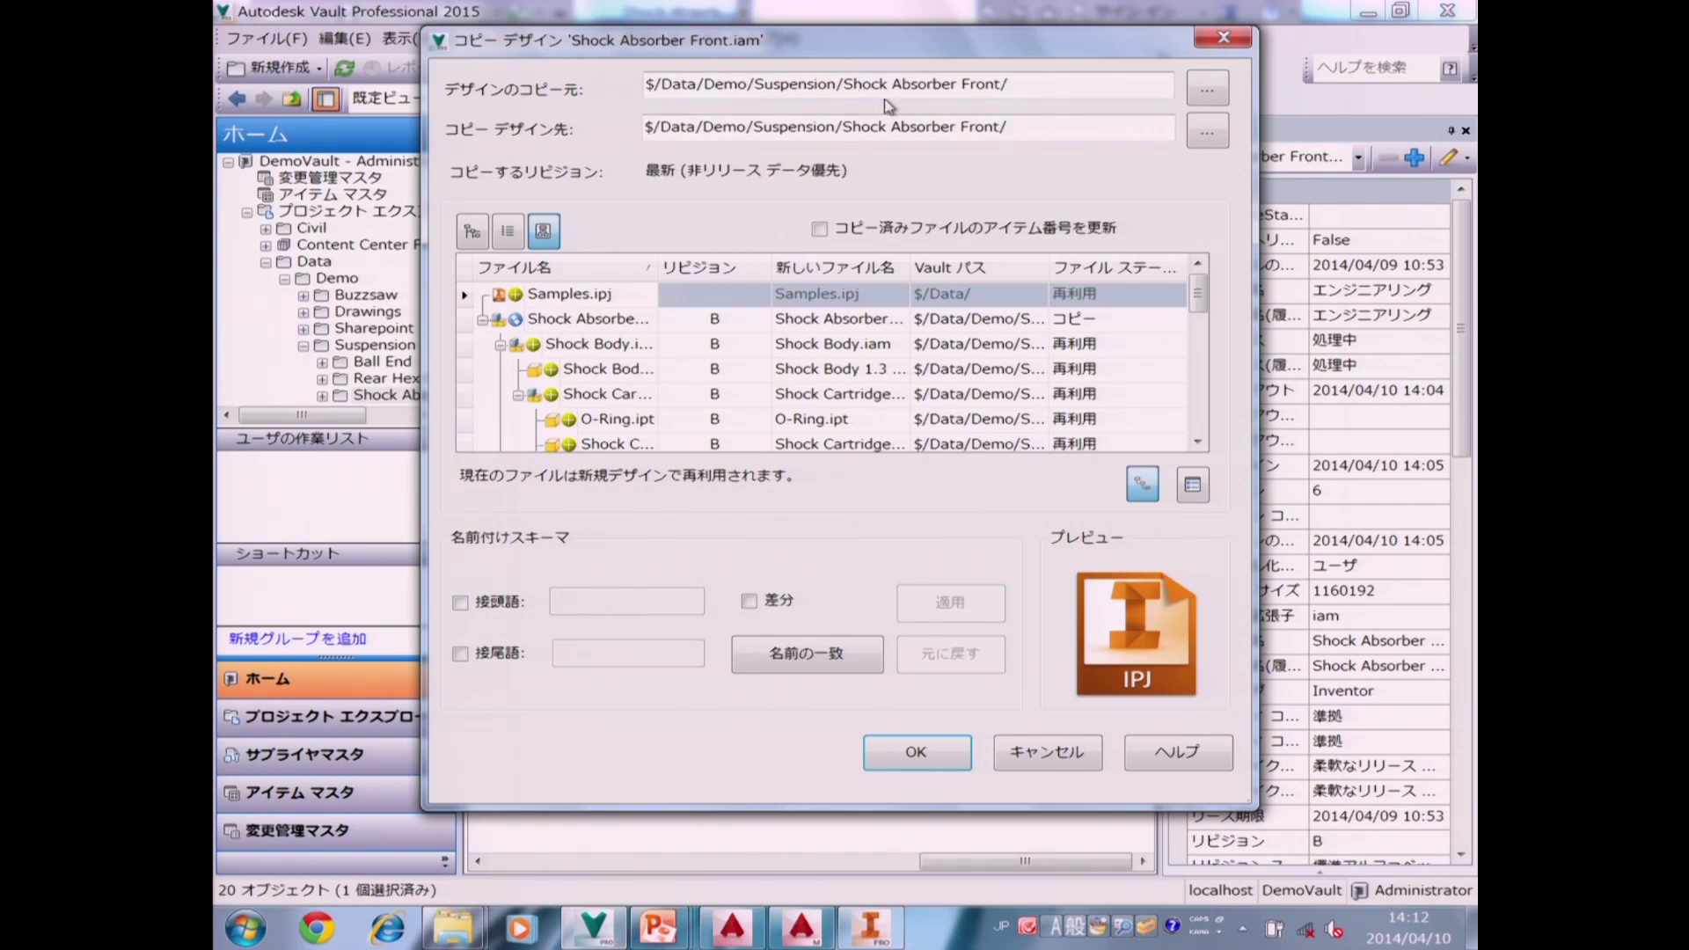
Open the folder chooser for the copy design destination and select Data/Work/Models/Assemblies/Suspension.
click(1221, 148)
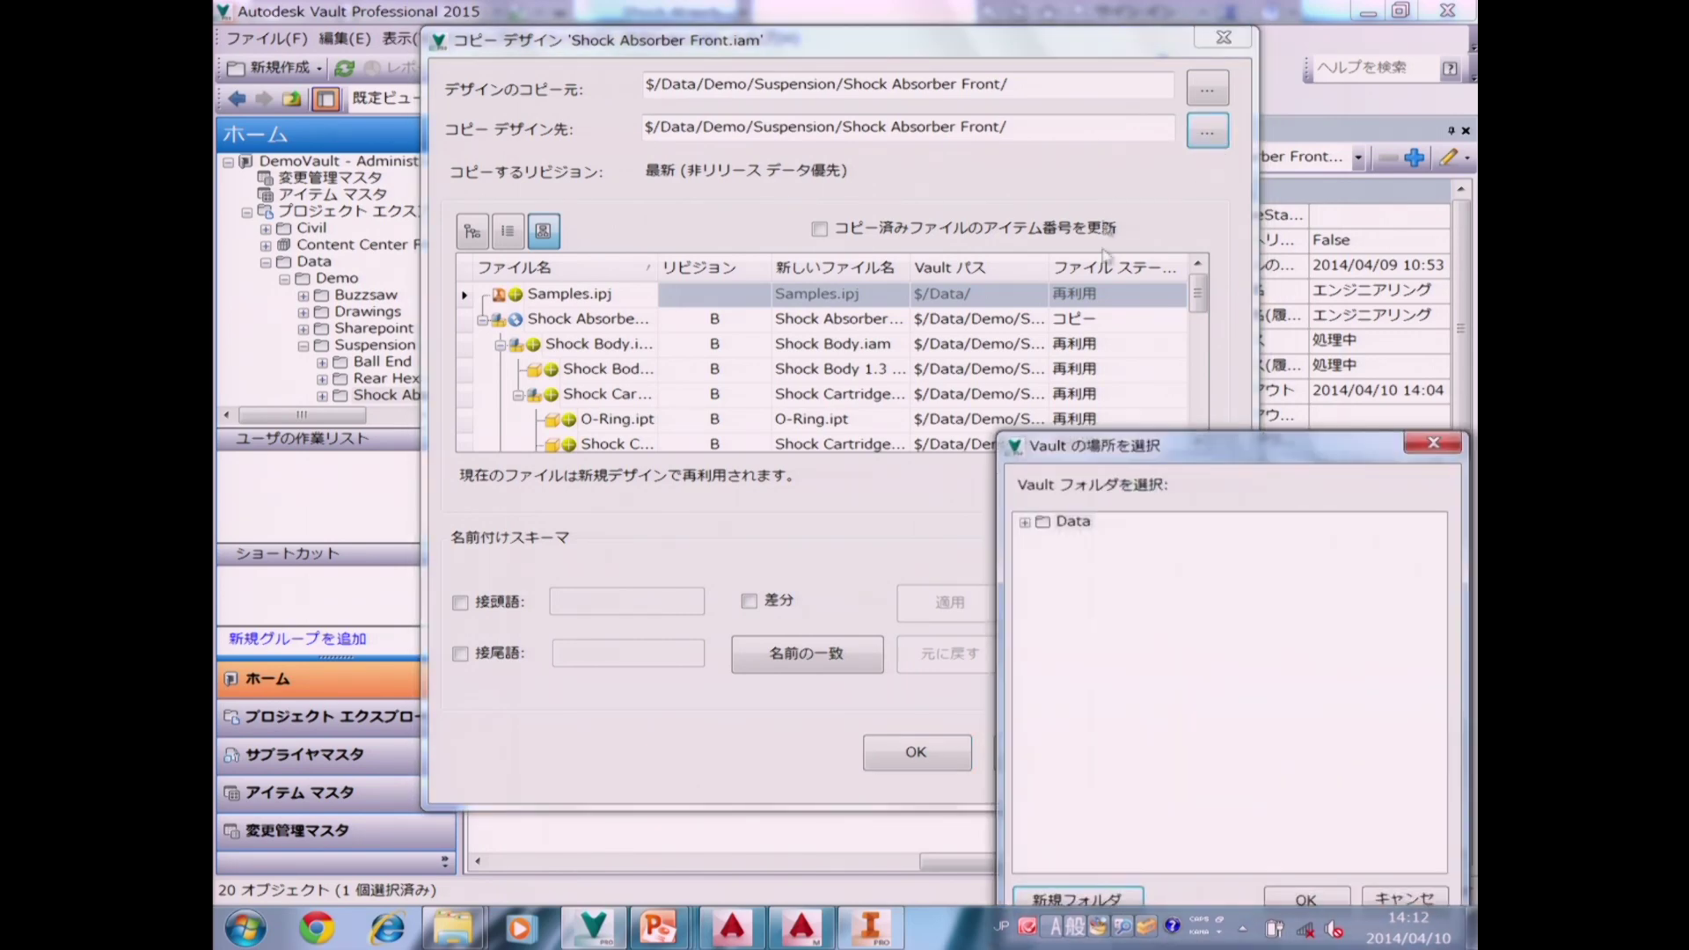
drag(1130, 426, 915, 164)
click(788, 226)
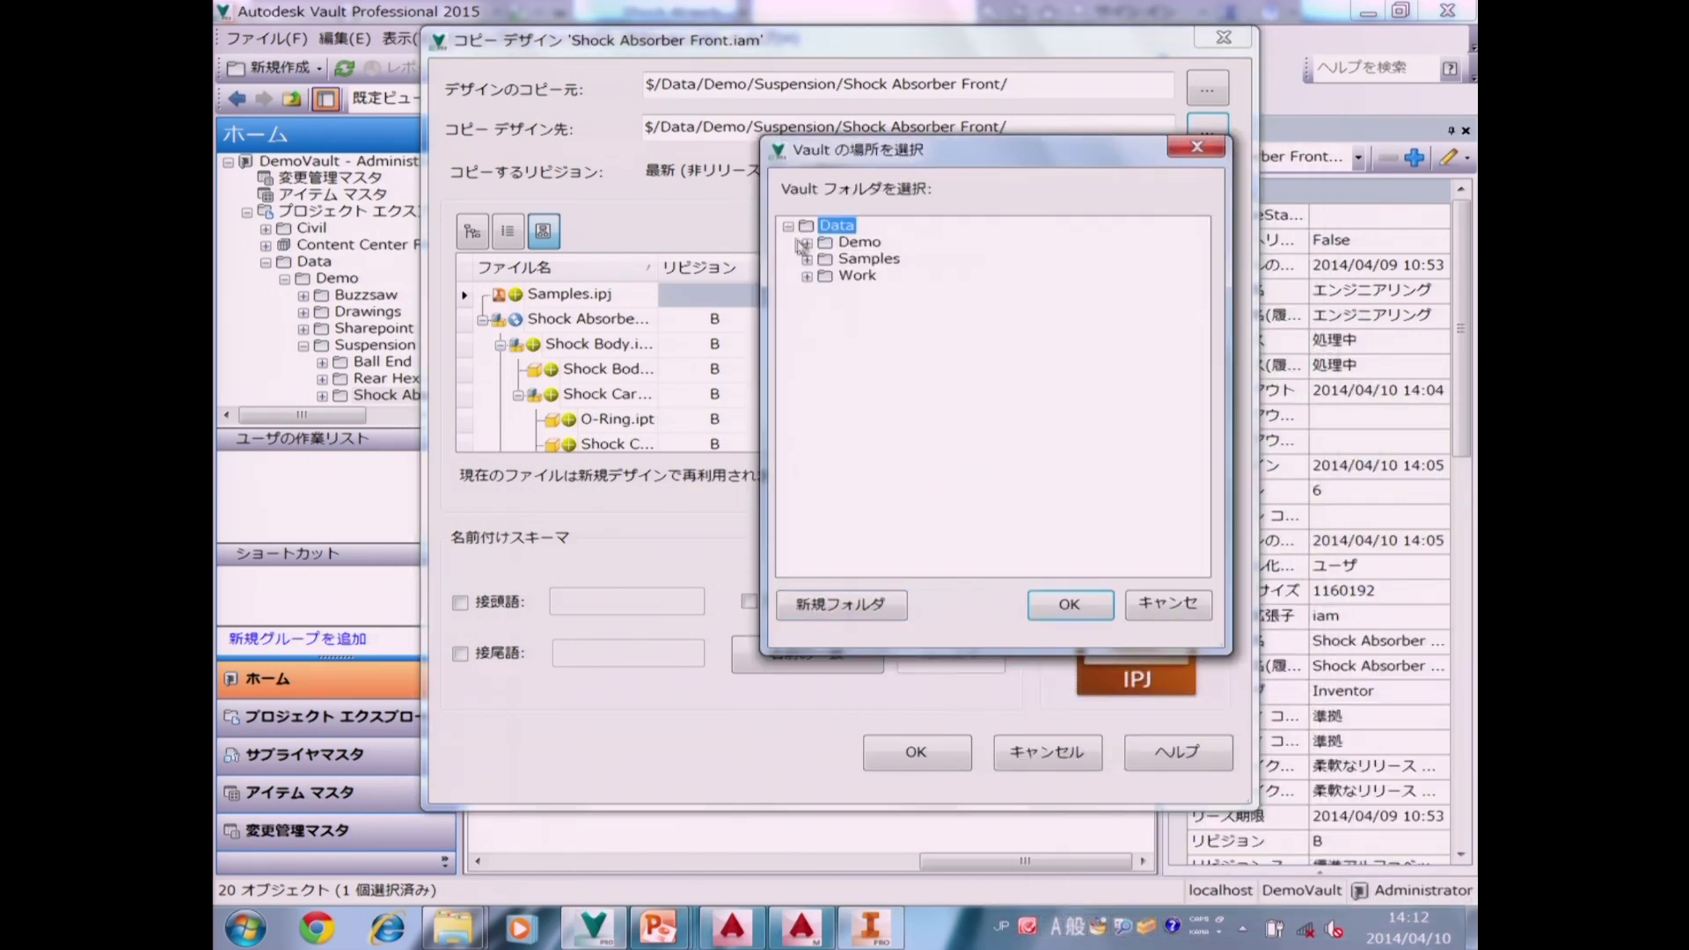
click(807, 276)
click(826, 309)
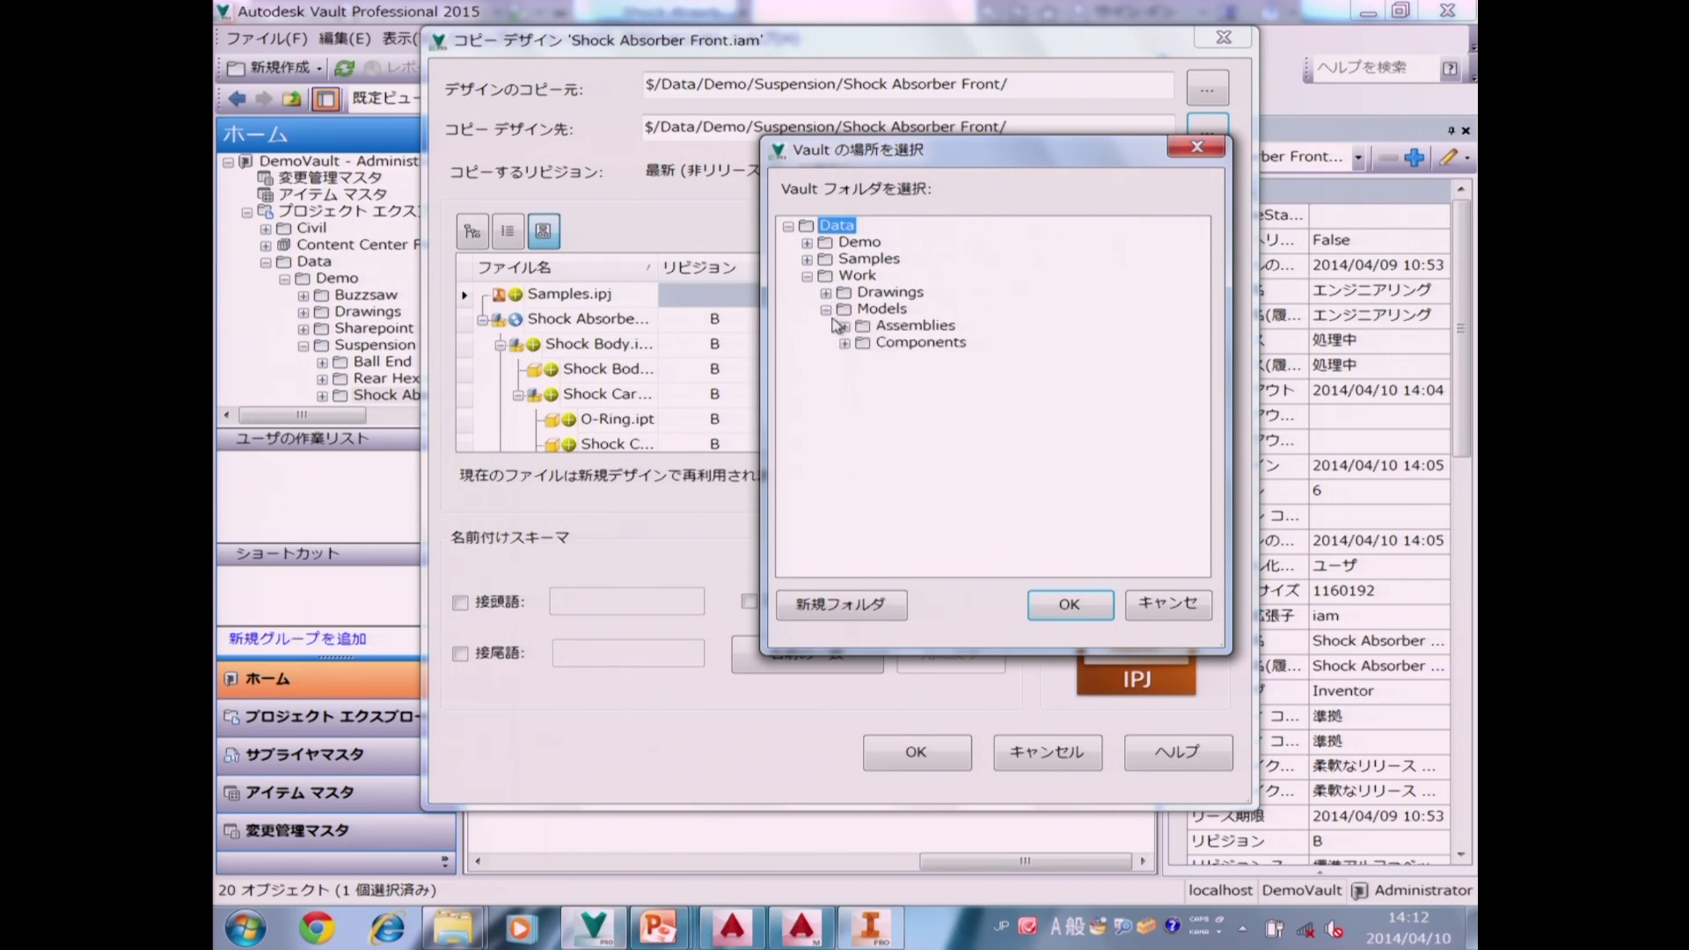
click(846, 327)
click(863, 360)
click(934, 359)
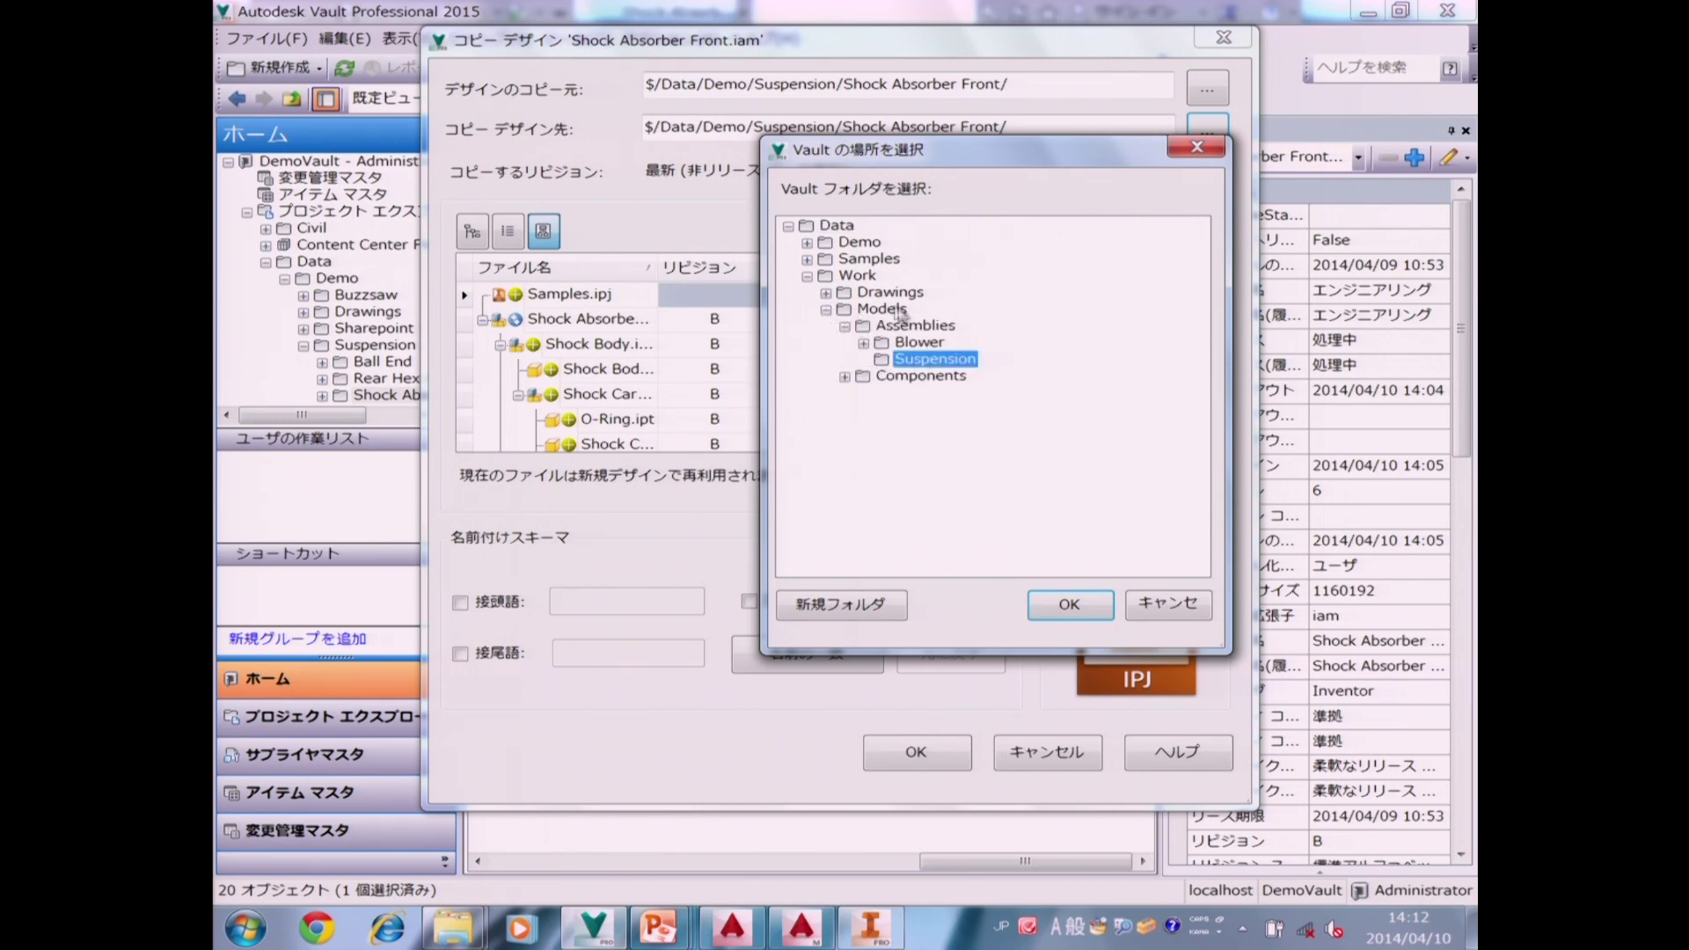
Compare the Demo/Suspension folders, set Data/Work/Models/Assemblies/Suspension as the copy design destination, and enlarge the Copy Design dialog.
click(807, 243)
click(827, 310)
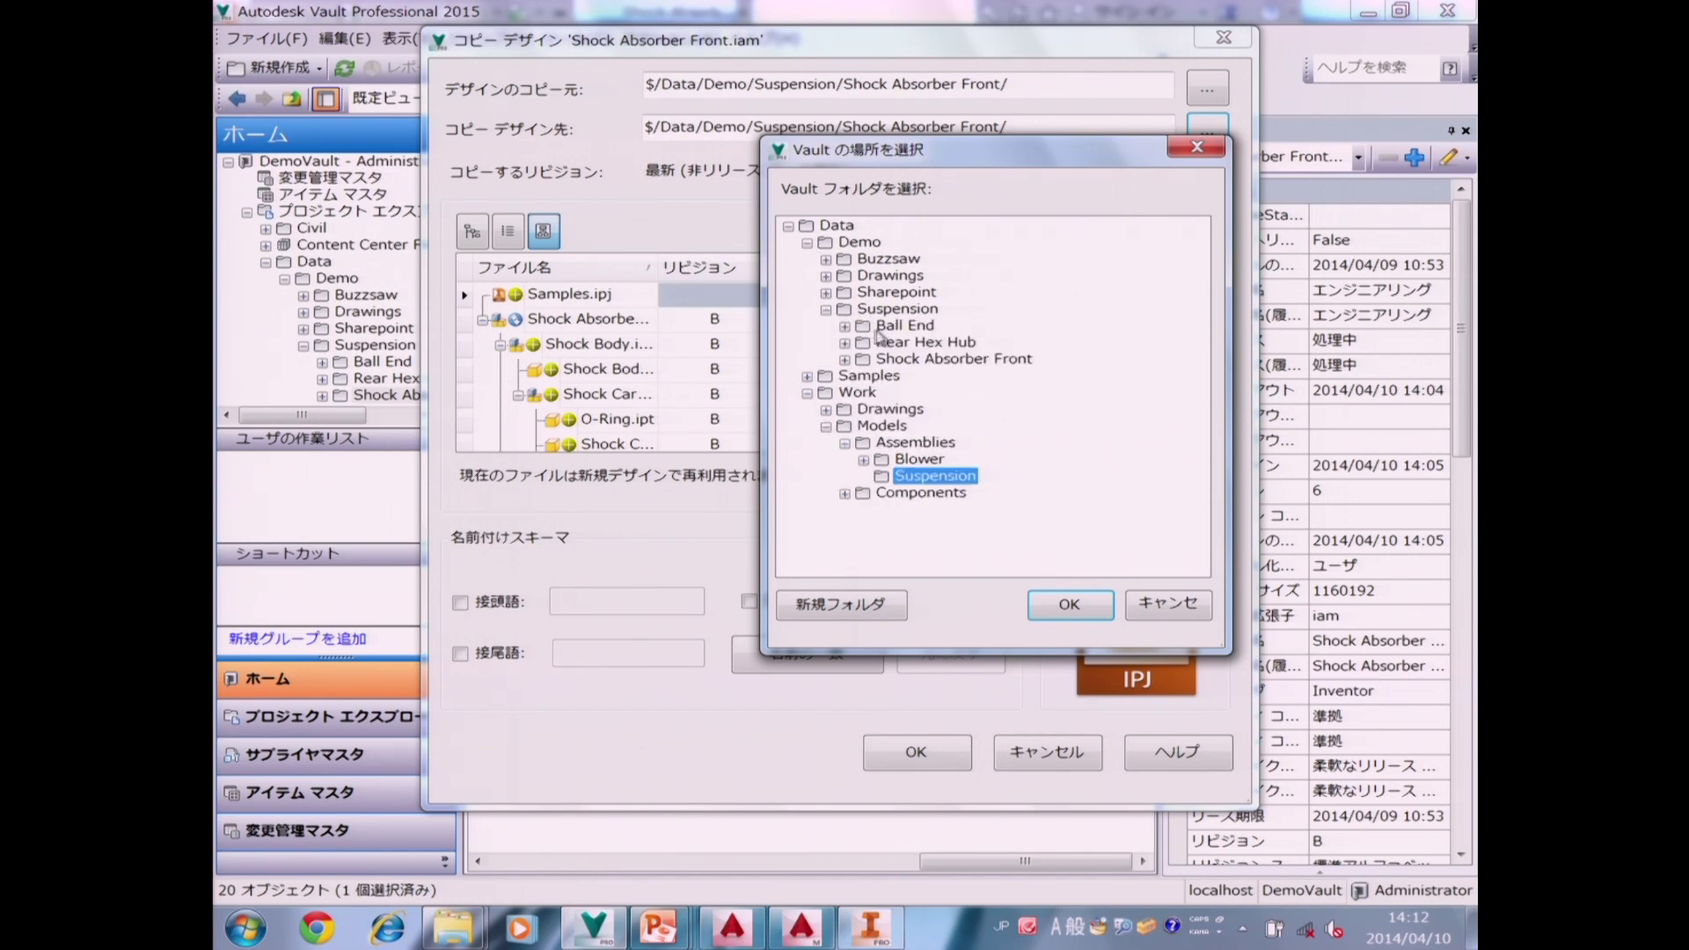
click(845, 359)
click(911, 362)
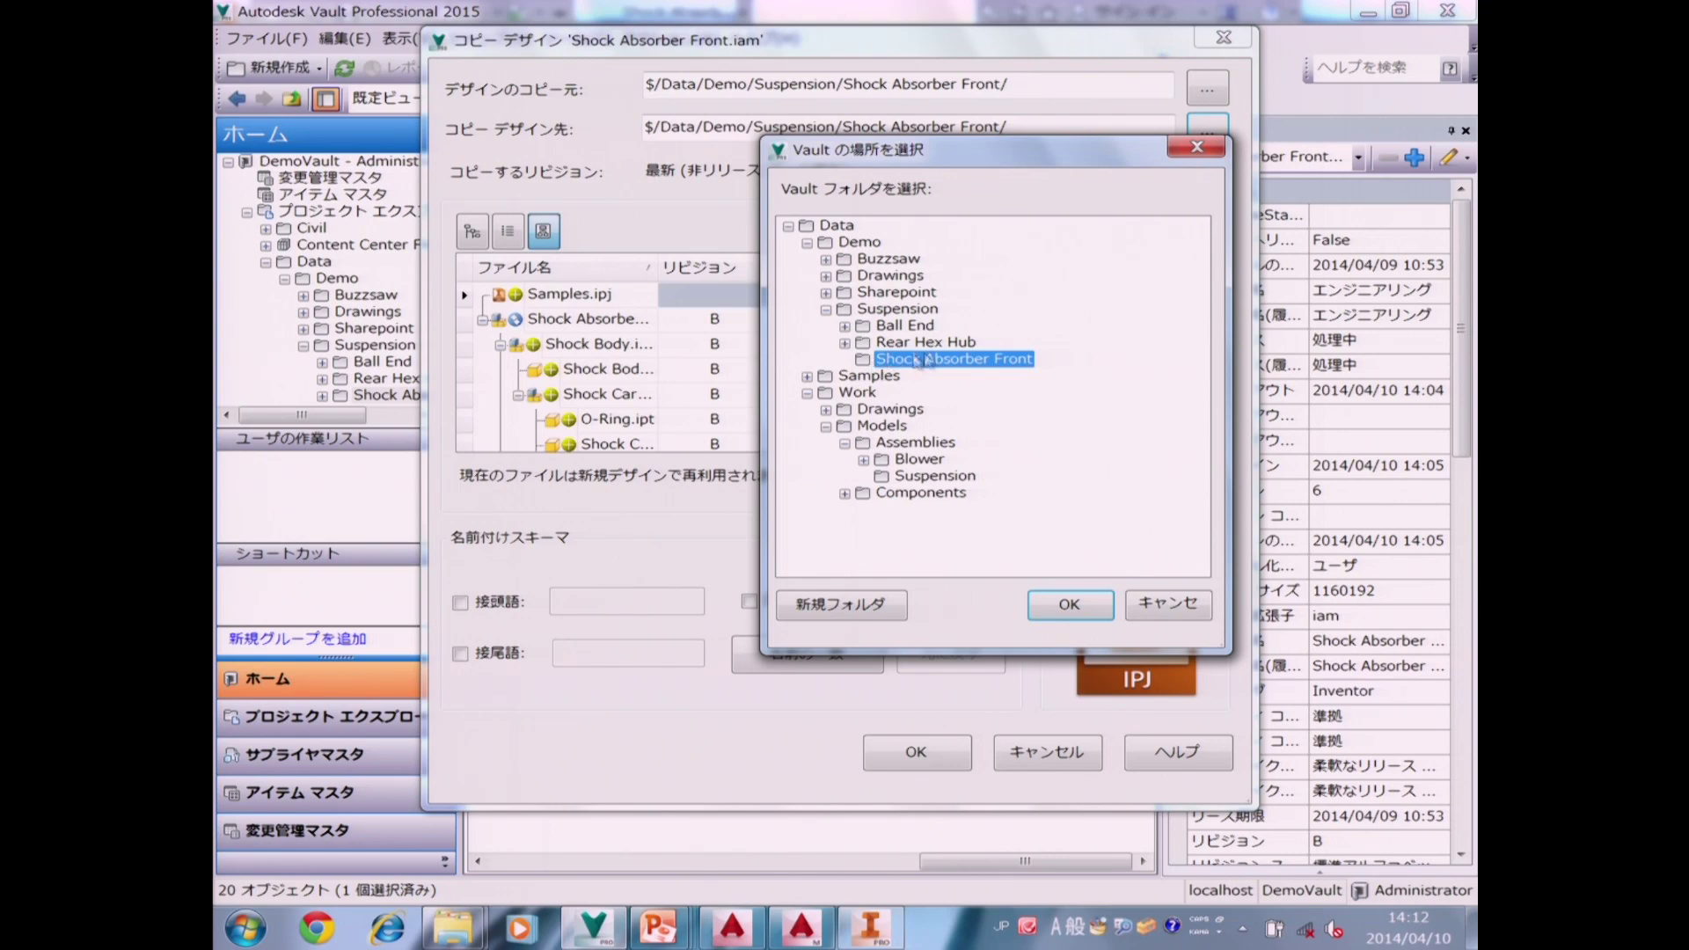
click(935, 476)
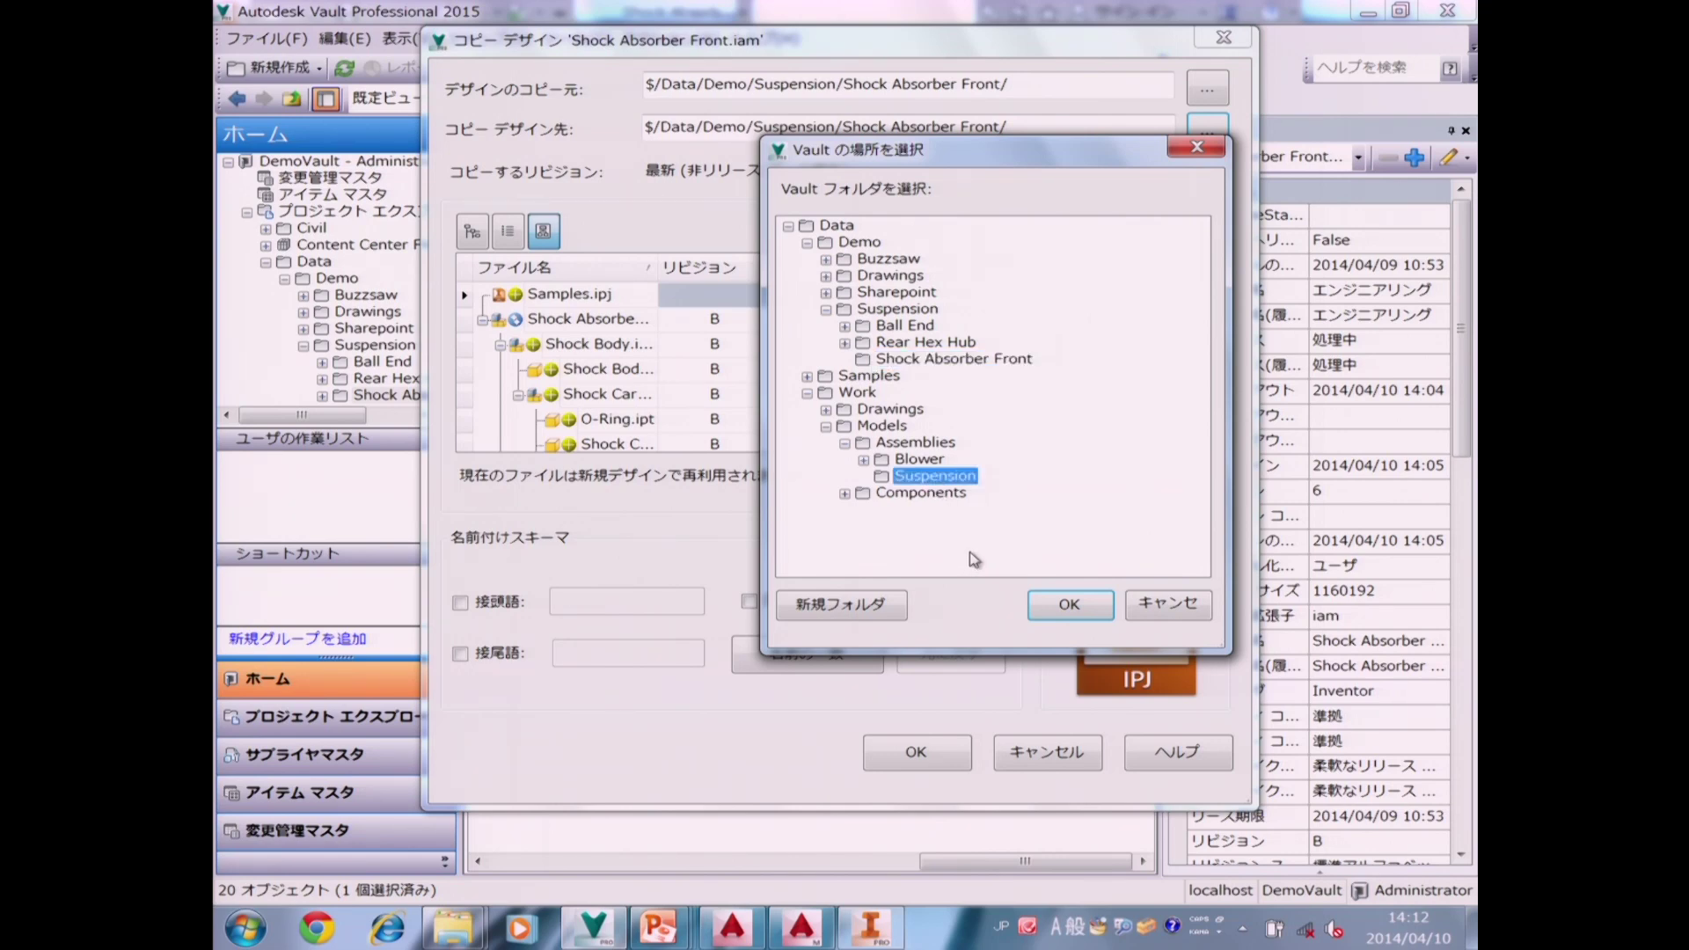
click(1065, 606)
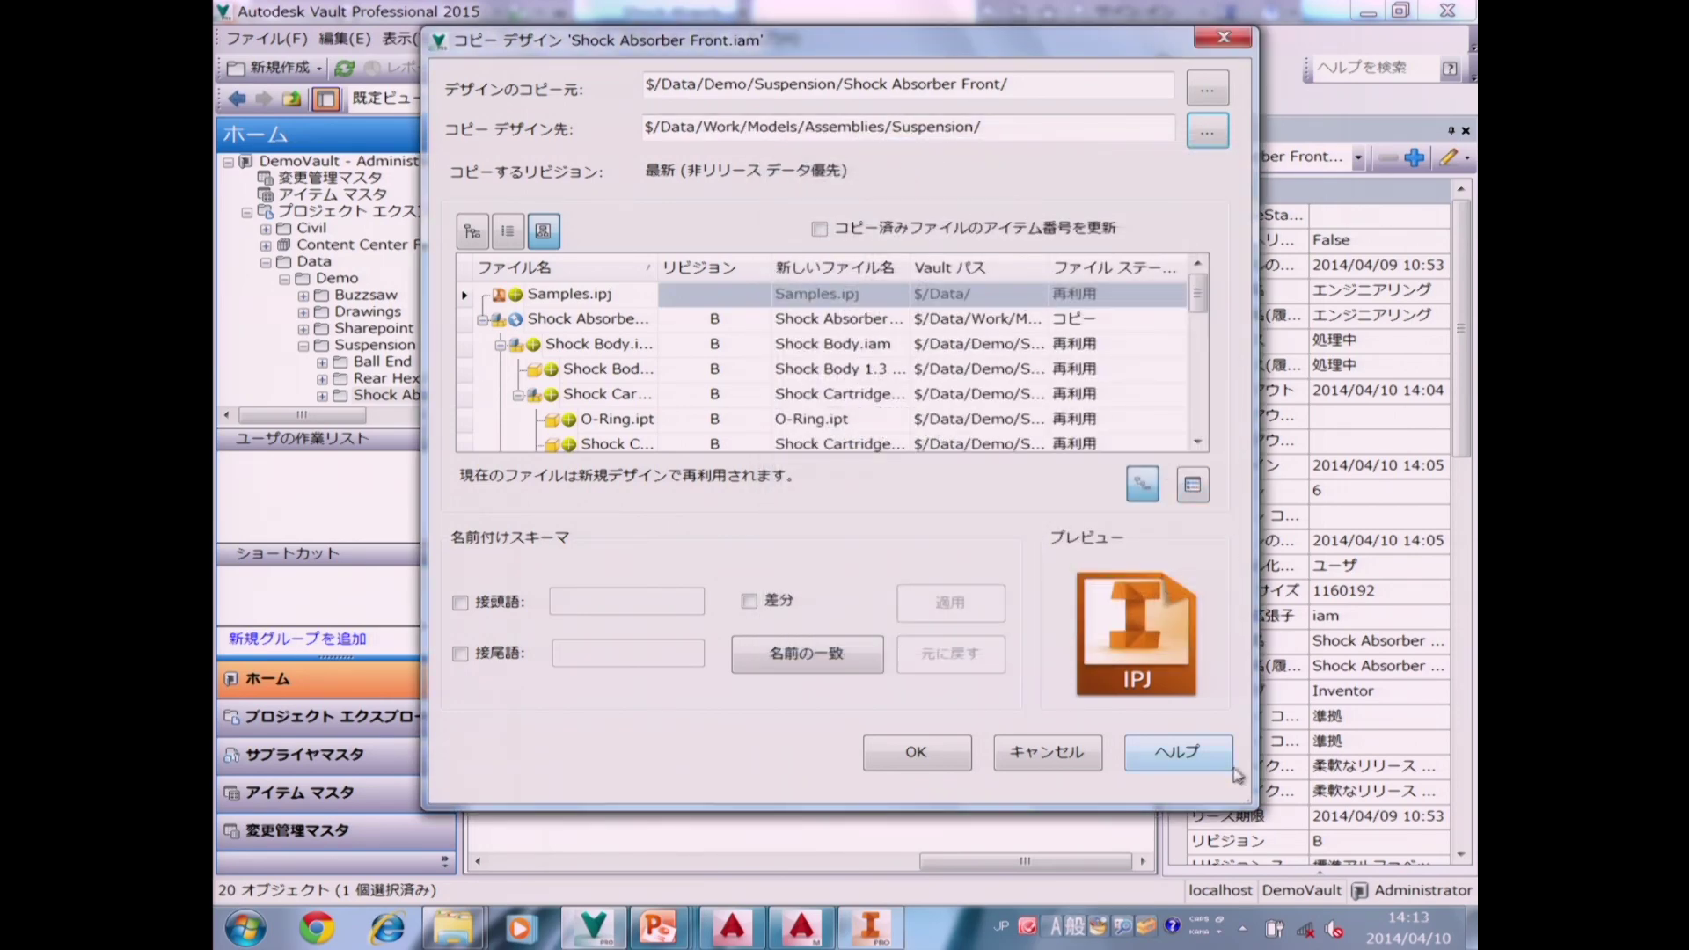
drag(1254, 802, 1440, 884)
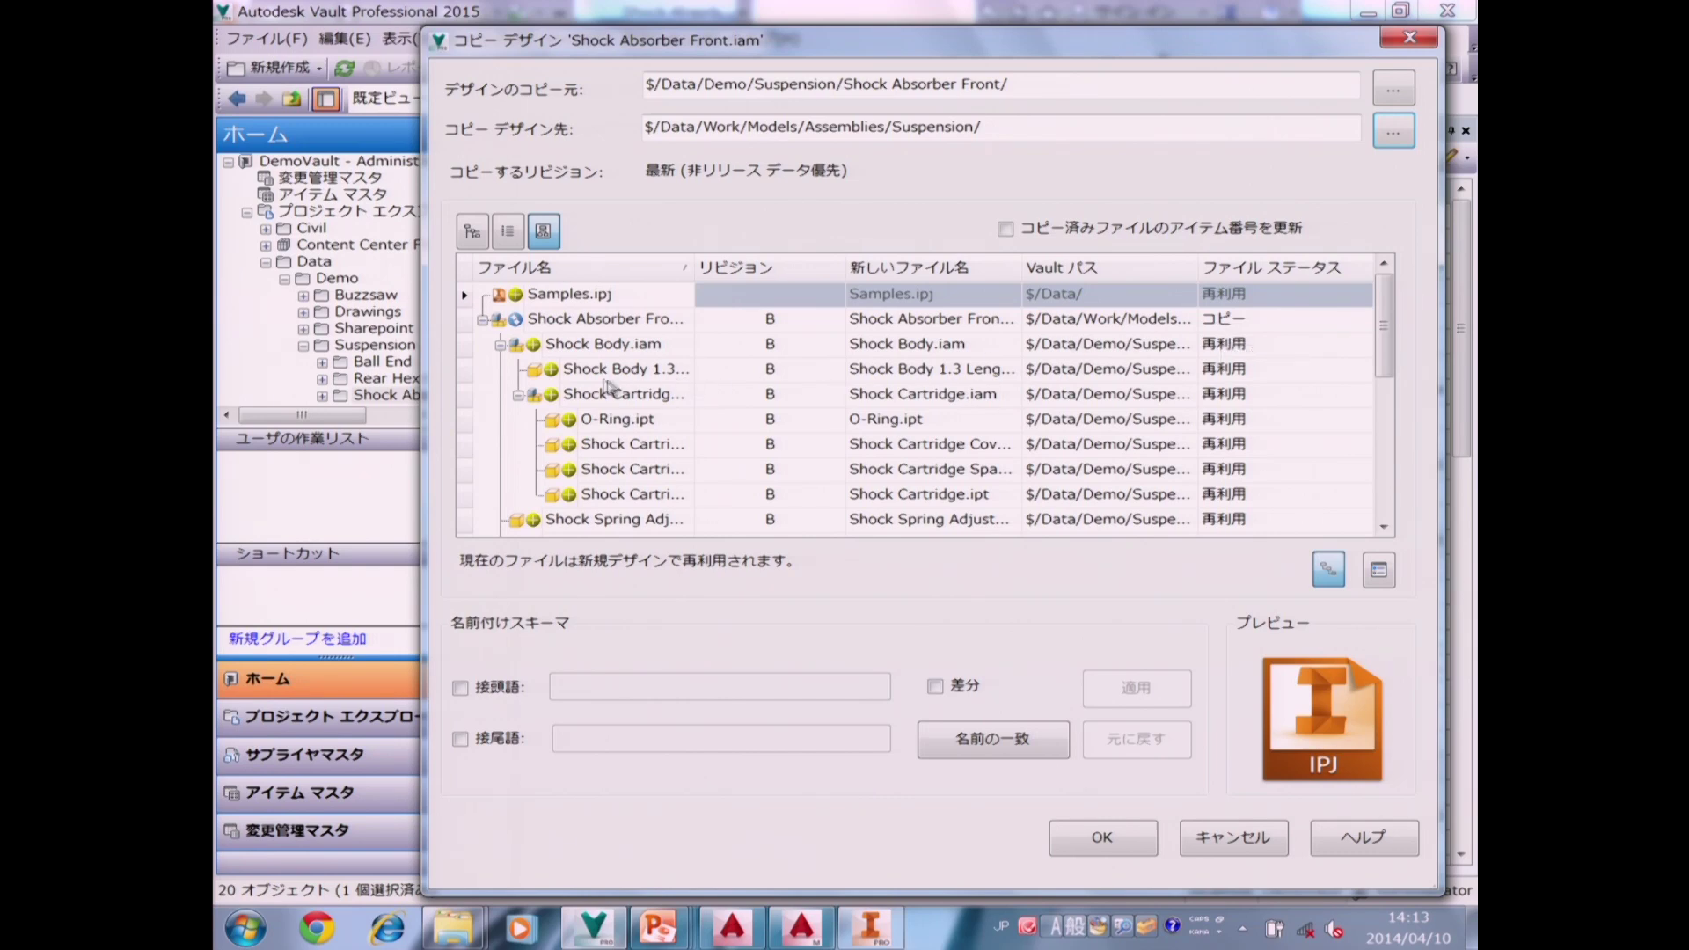
click(534, 346)
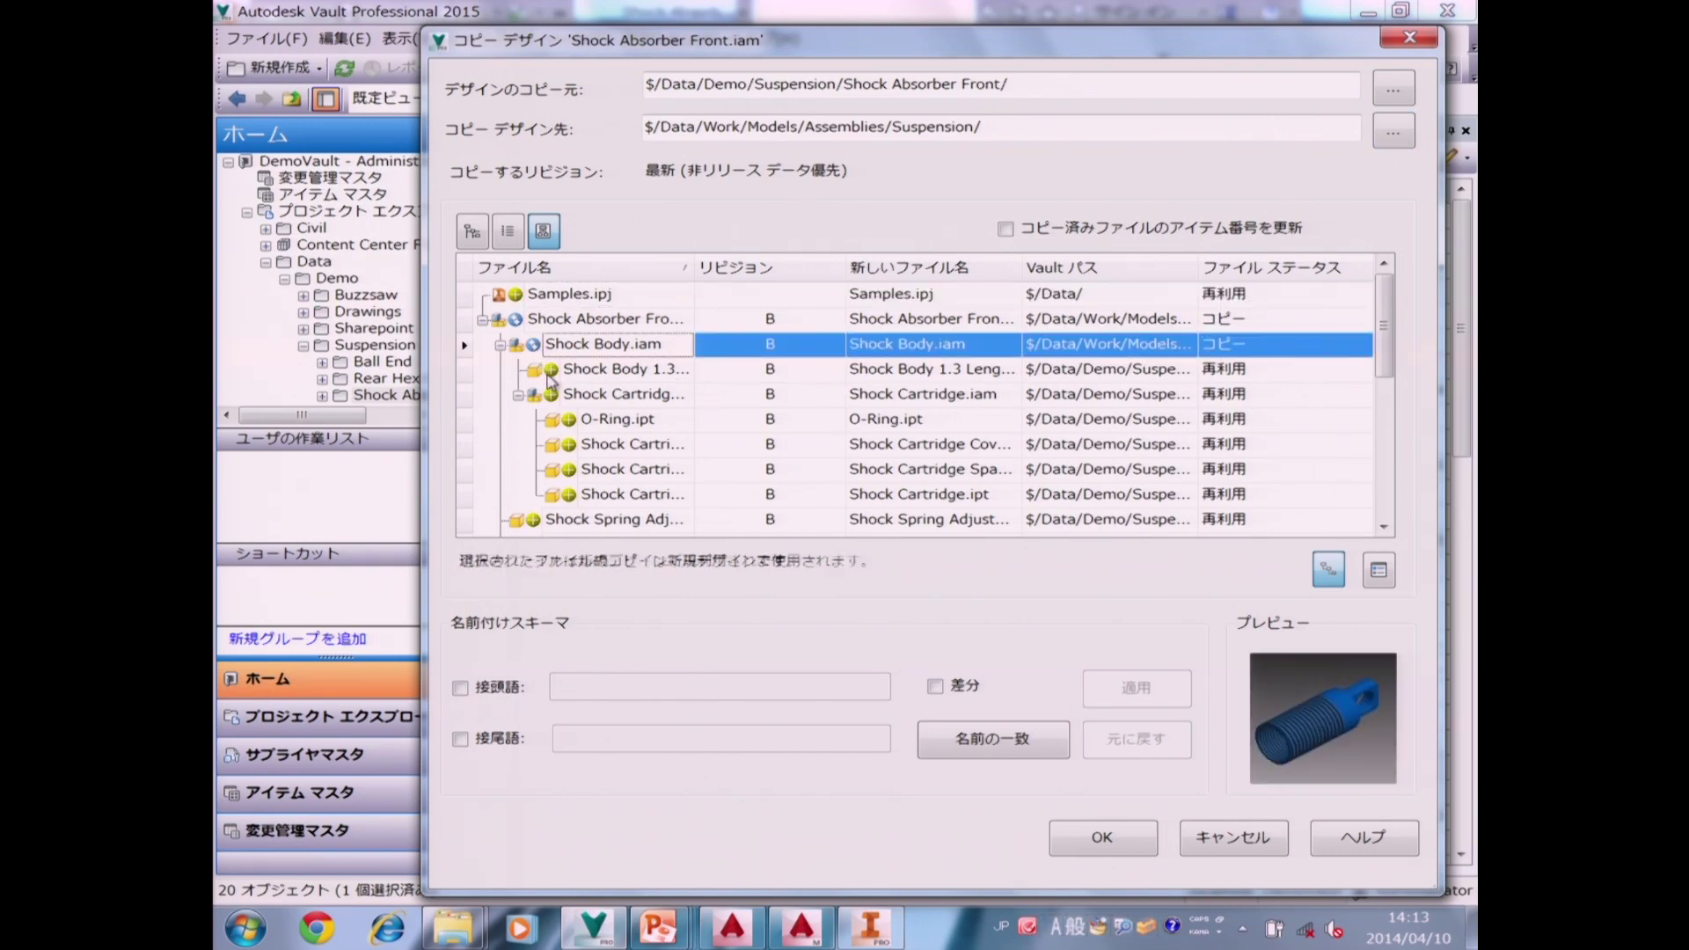
click(551, 370)
click(551, 396)
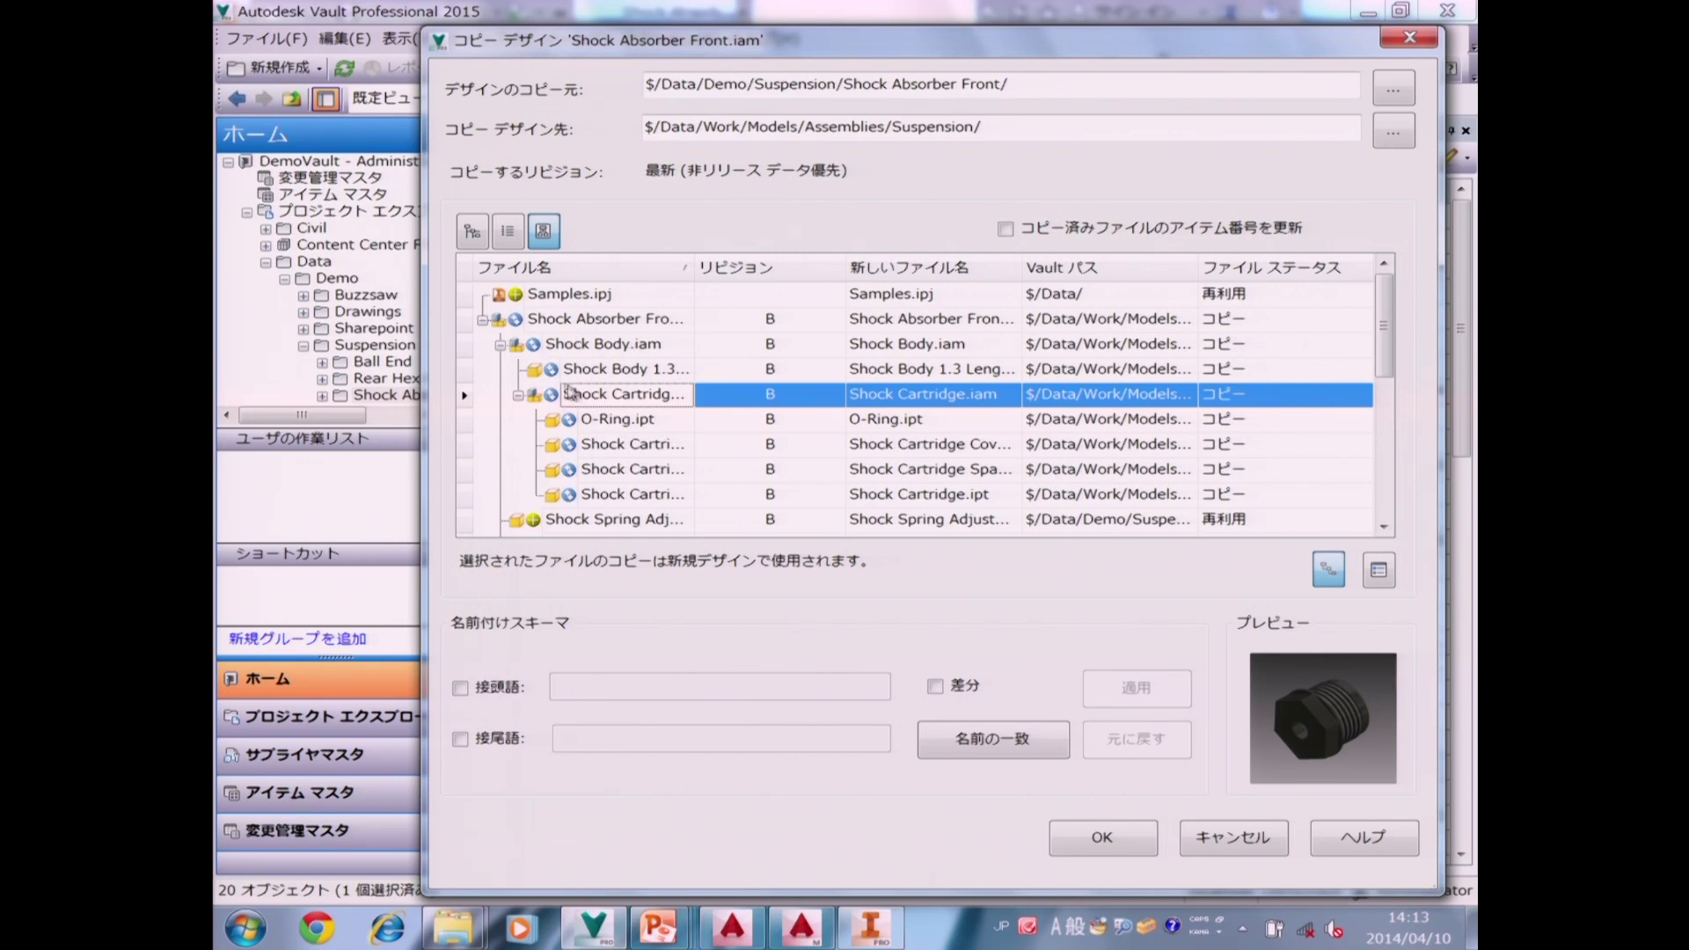
click(534, 346)
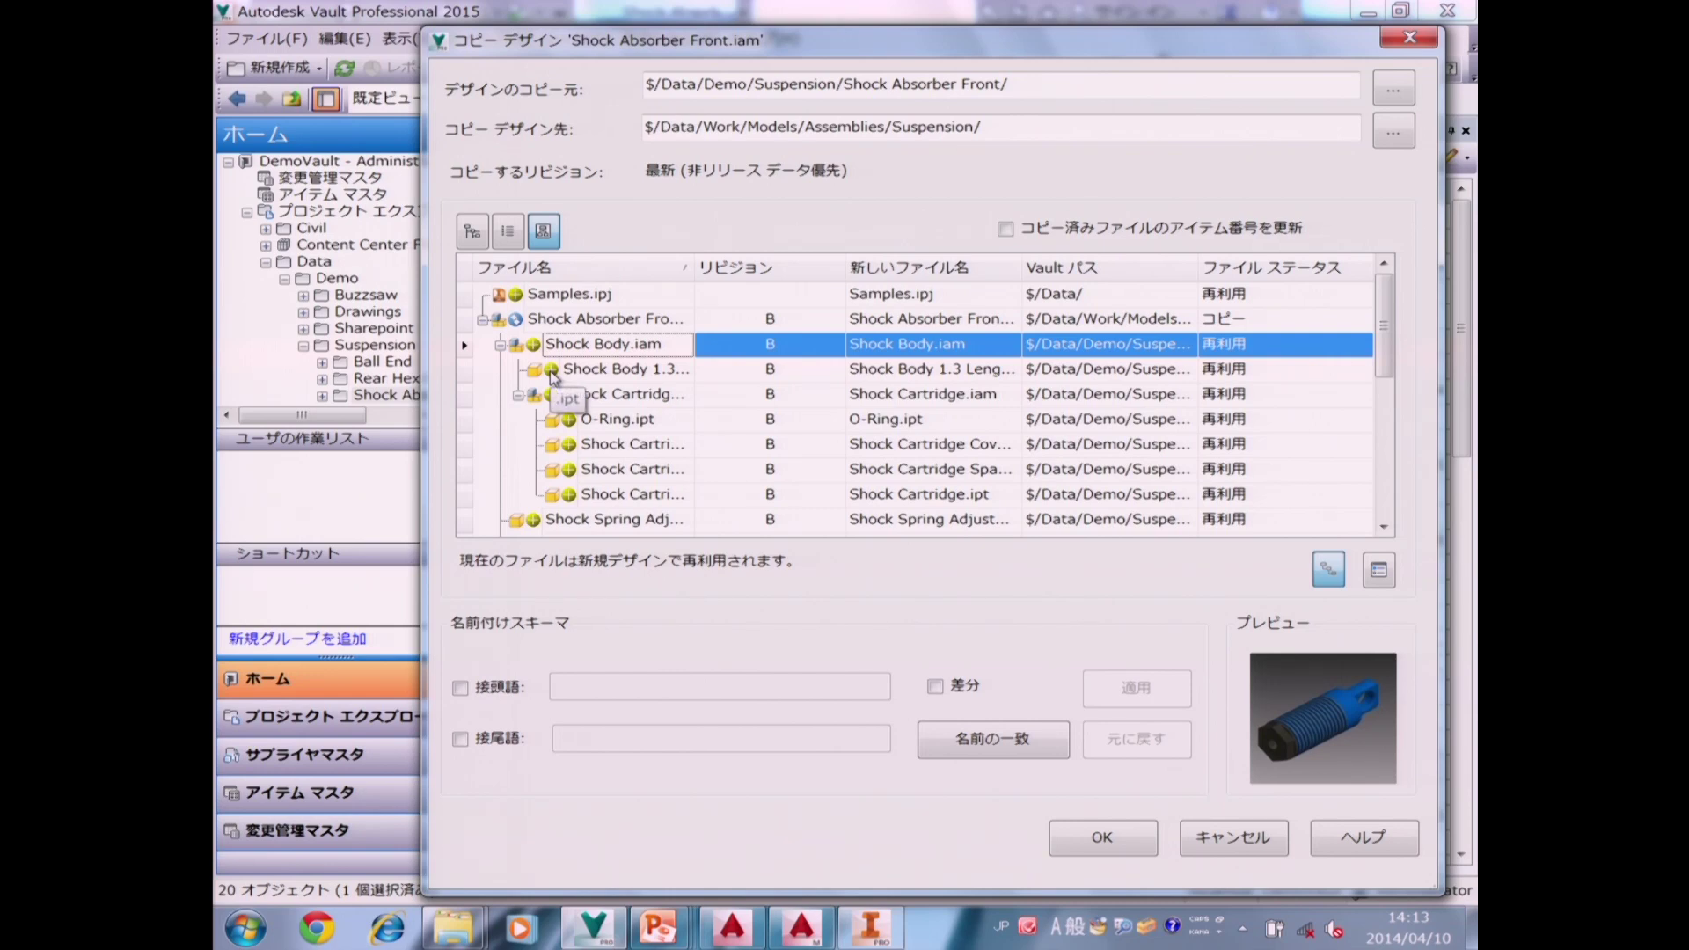
Mark Shock Body 1.3 Length.ipt and Shock Cartridge.iam with its parts for copying, and check the remaining files in the list.
click(547, 369)
click(552, 395)
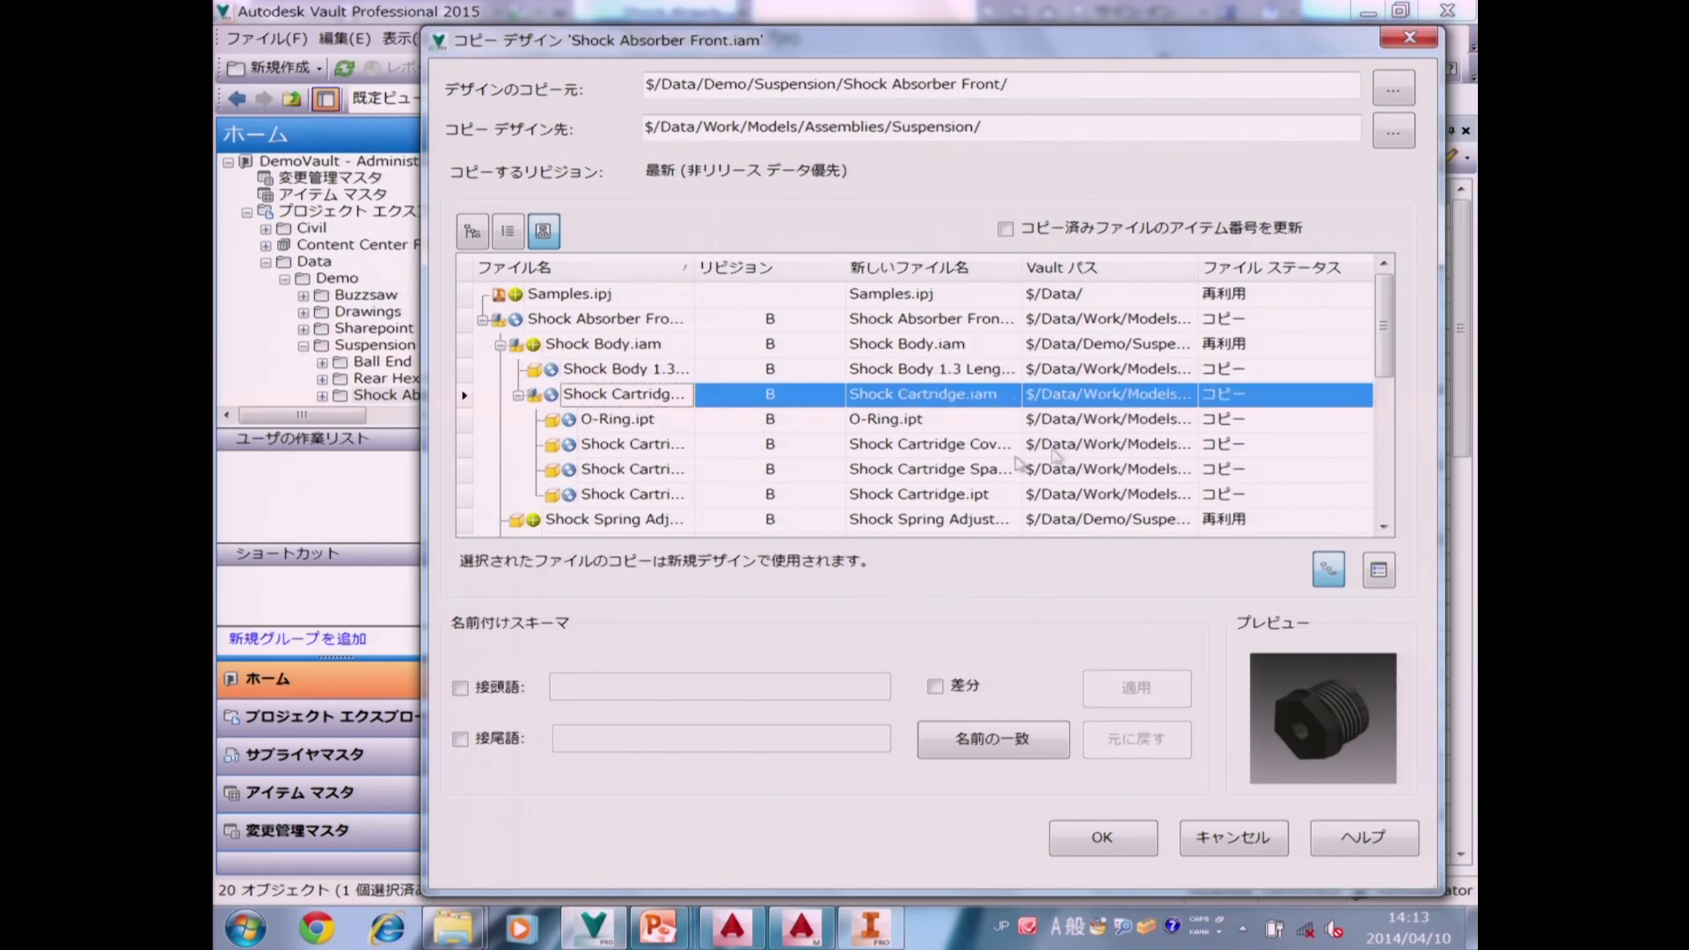
drag(1389, 352, 1389, 405)
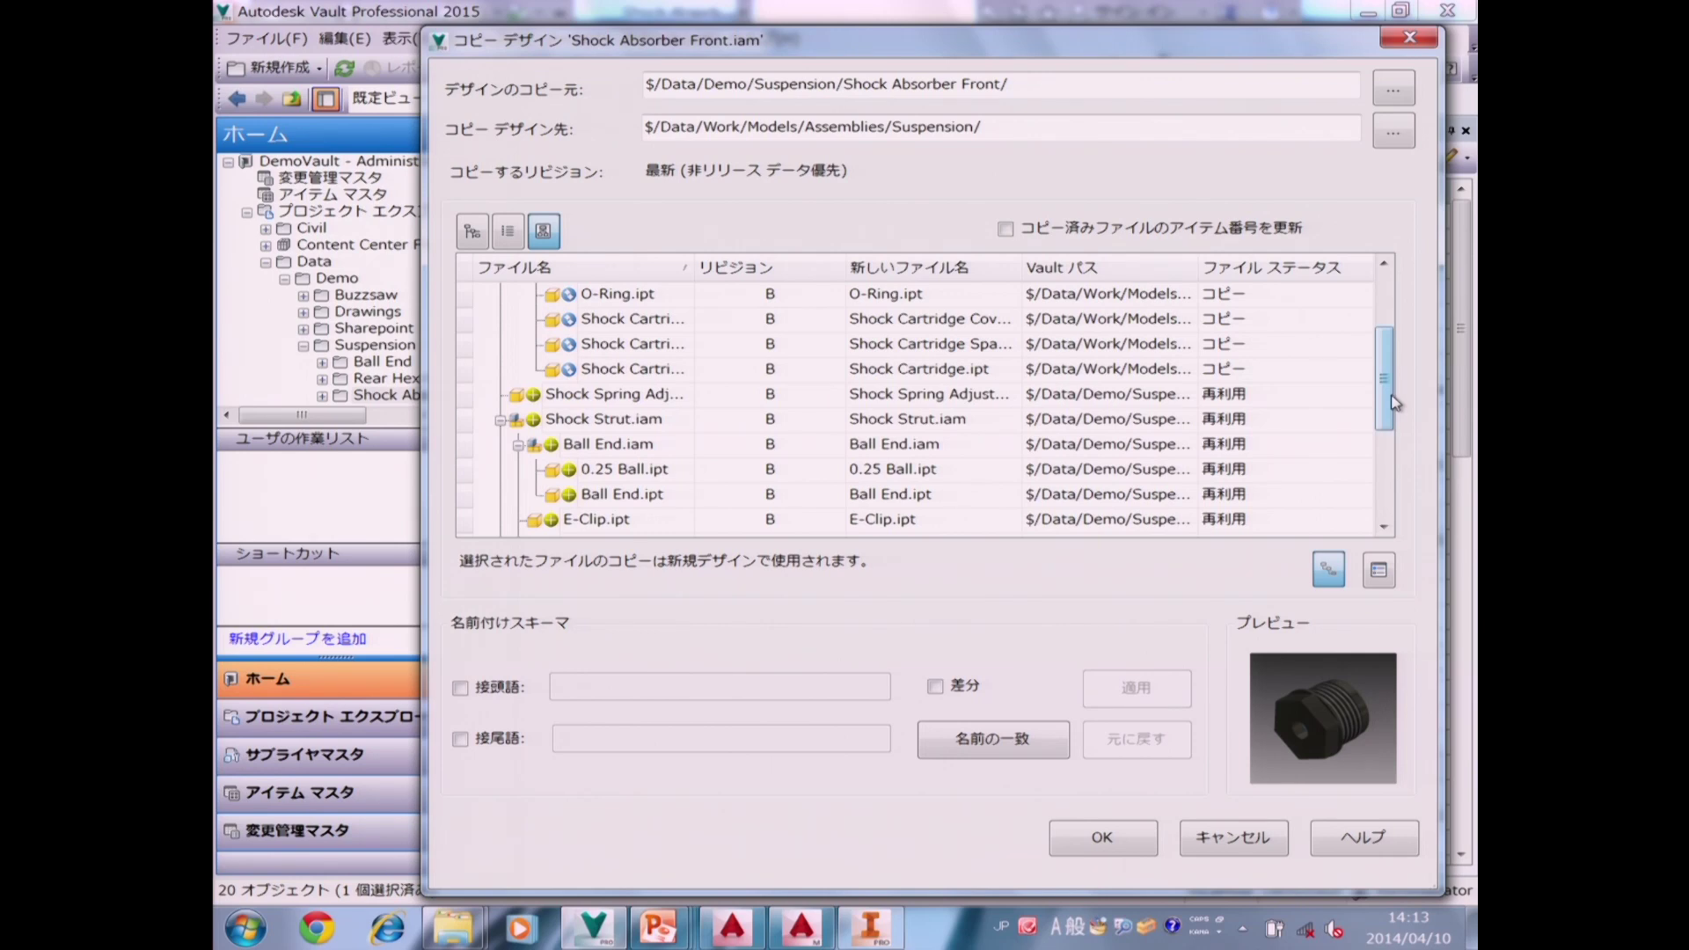
drag(1394, 398, 1405, 318)
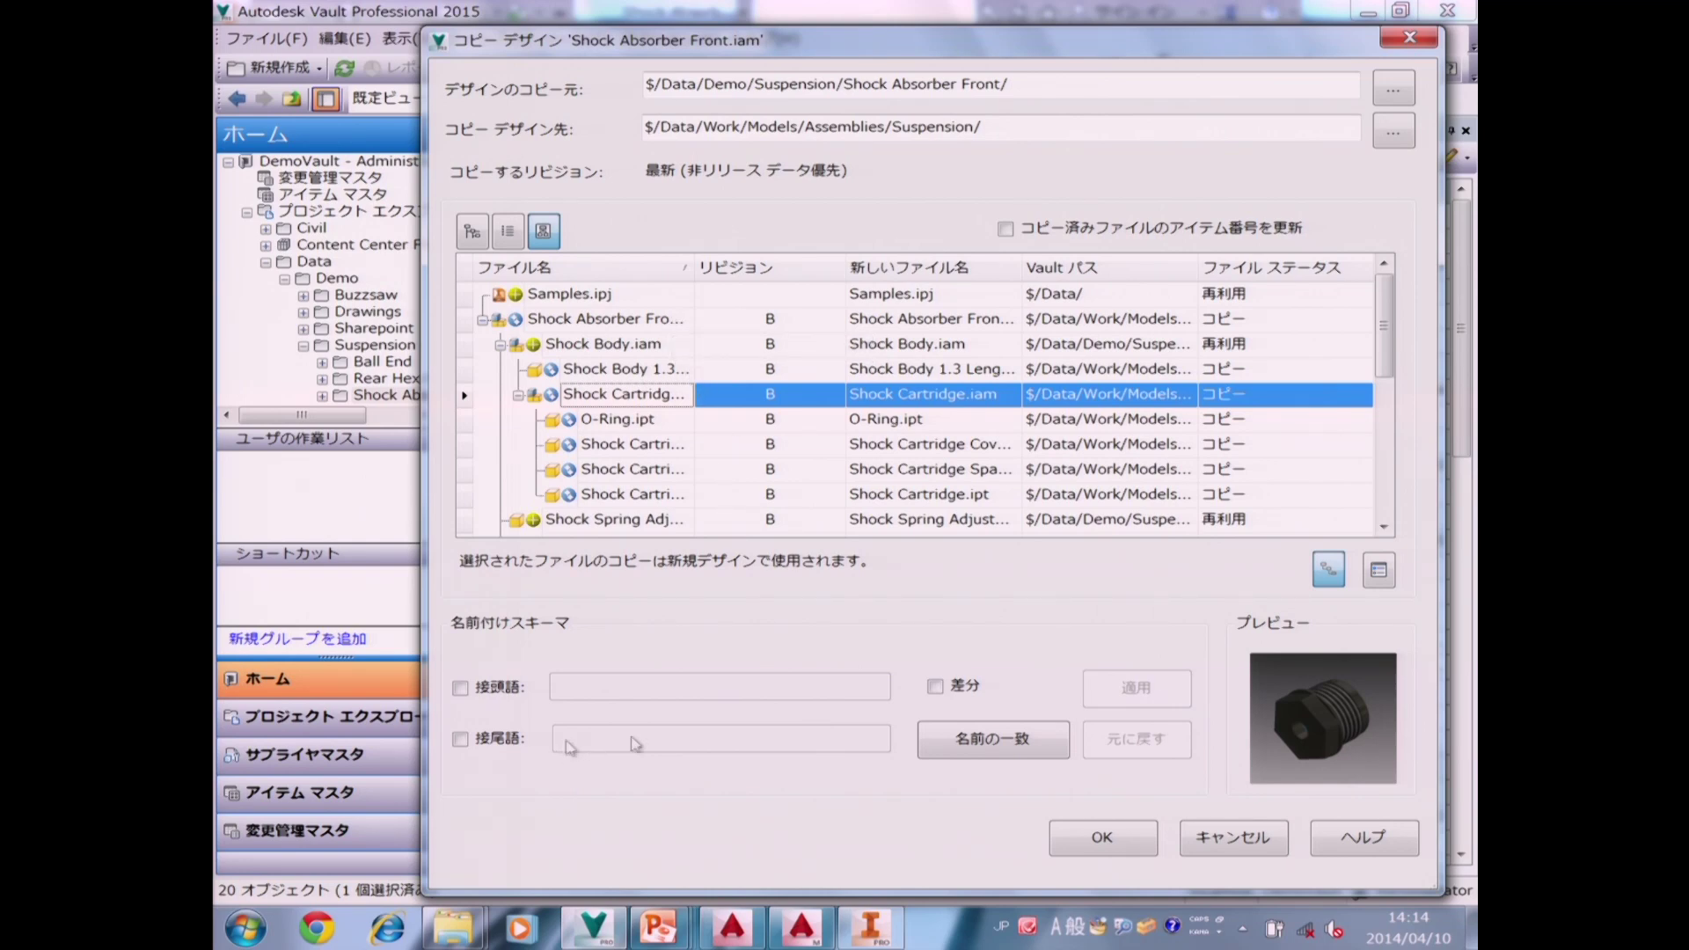
Widen the new file name column and rename the copy of Shock Cartridge.iam to New_Shock Cartridge.iam.
drag(1020, 260, 1065, 260)
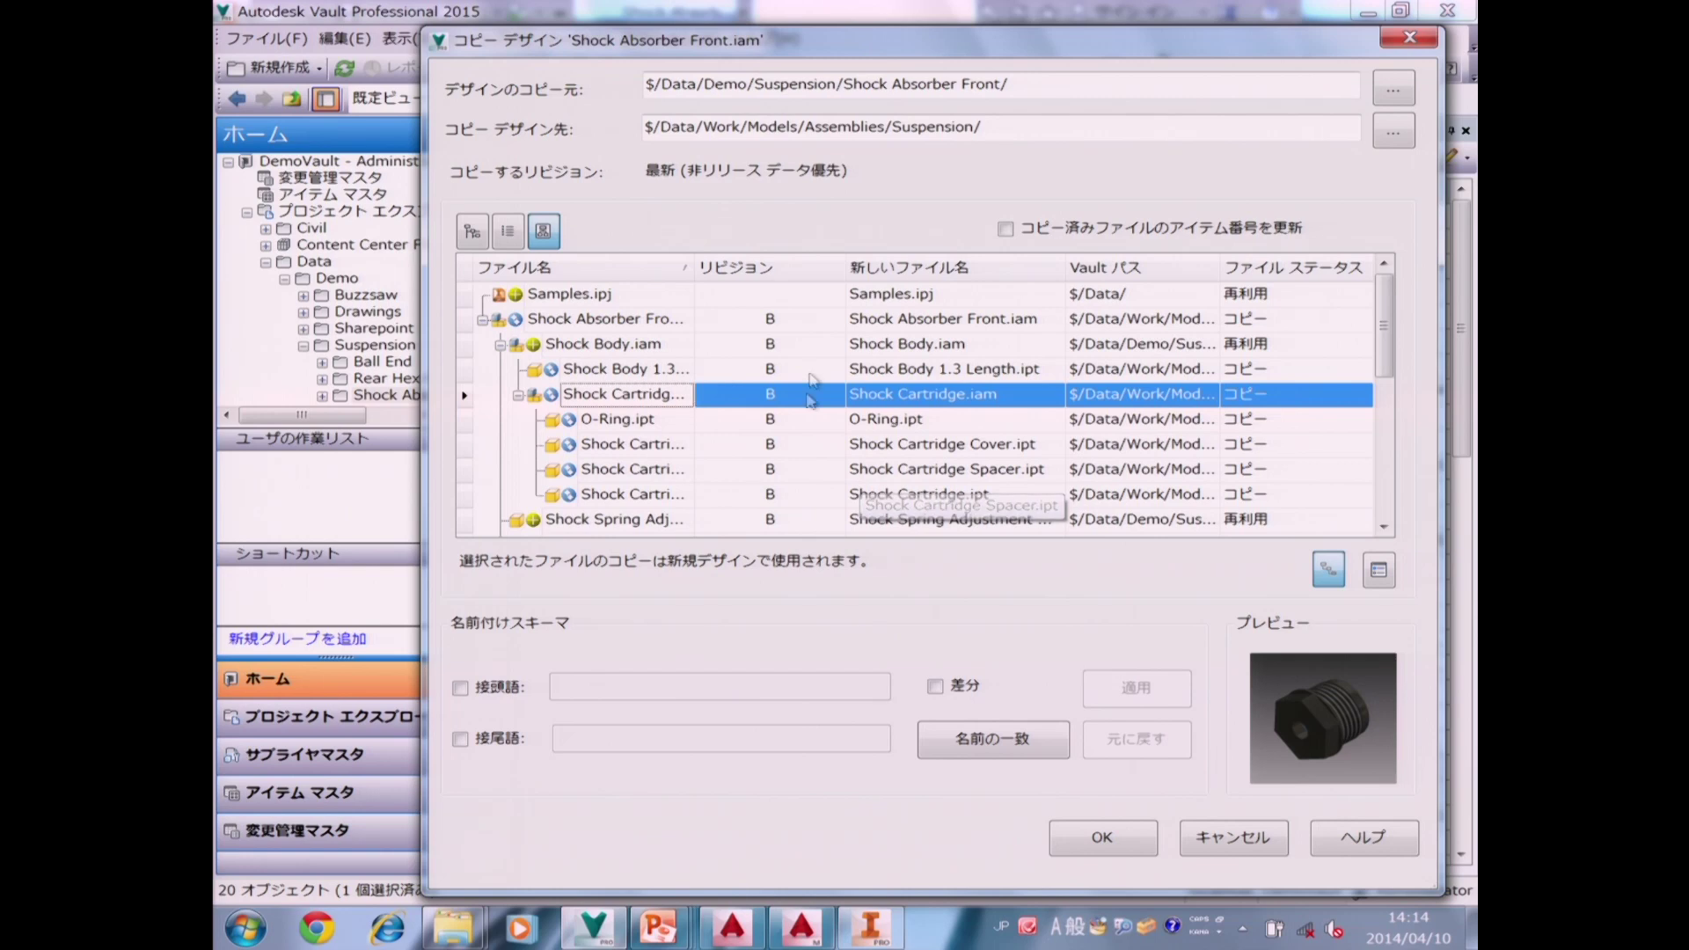
double_click(866, 393)
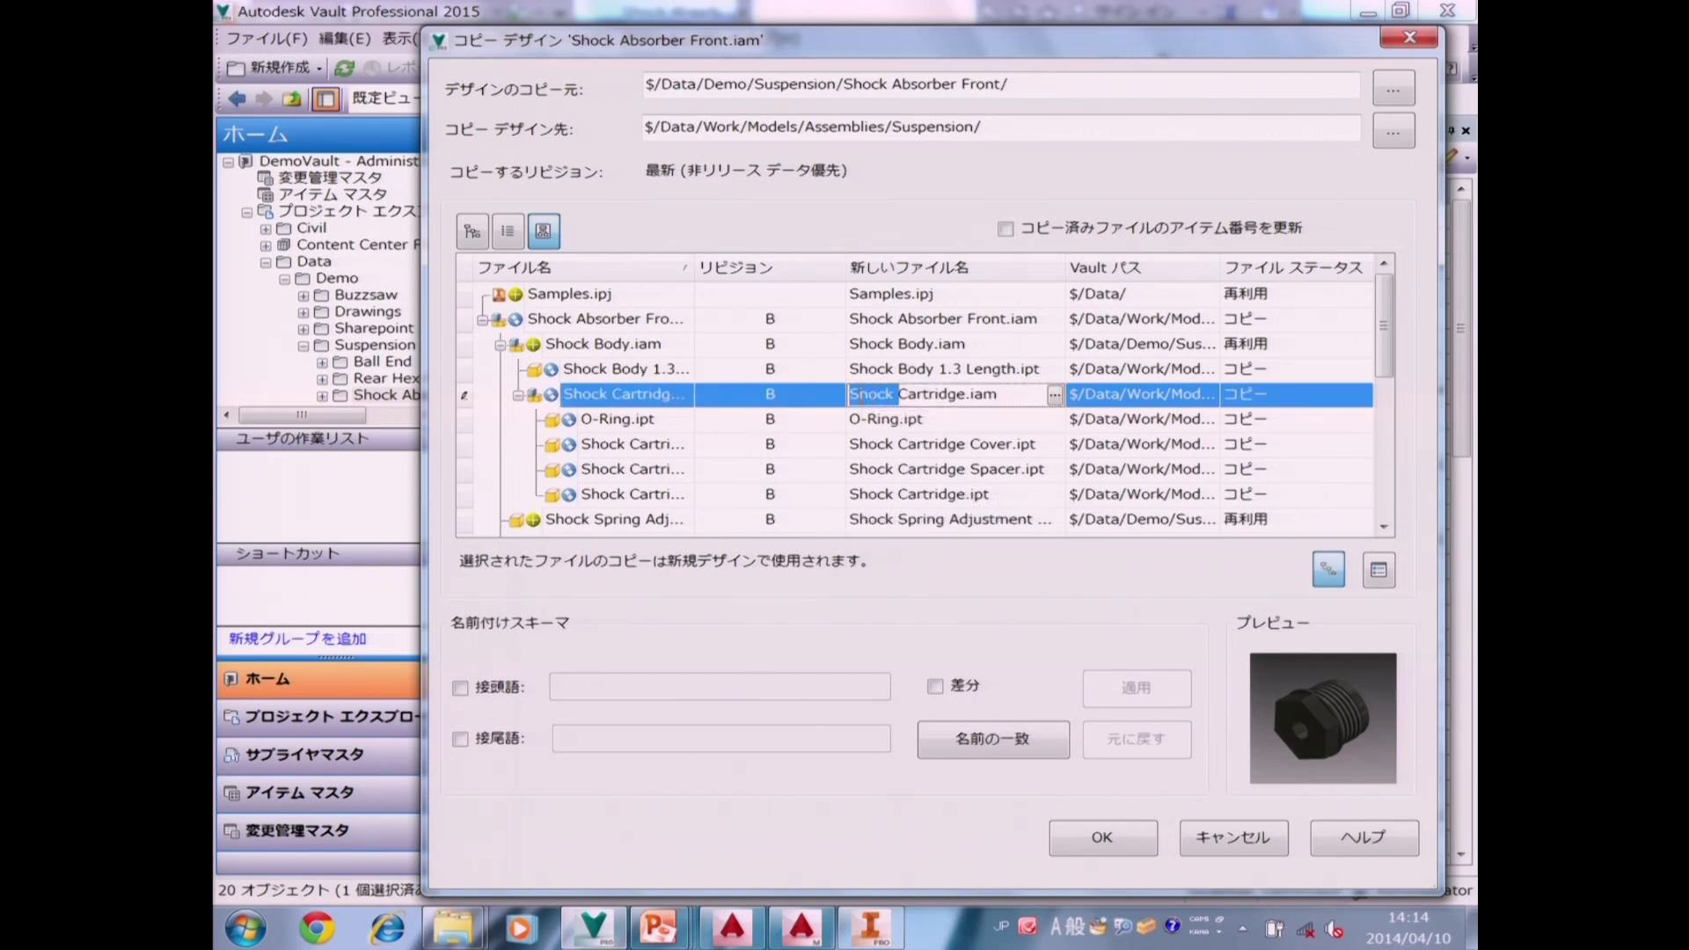
click(959, 395)
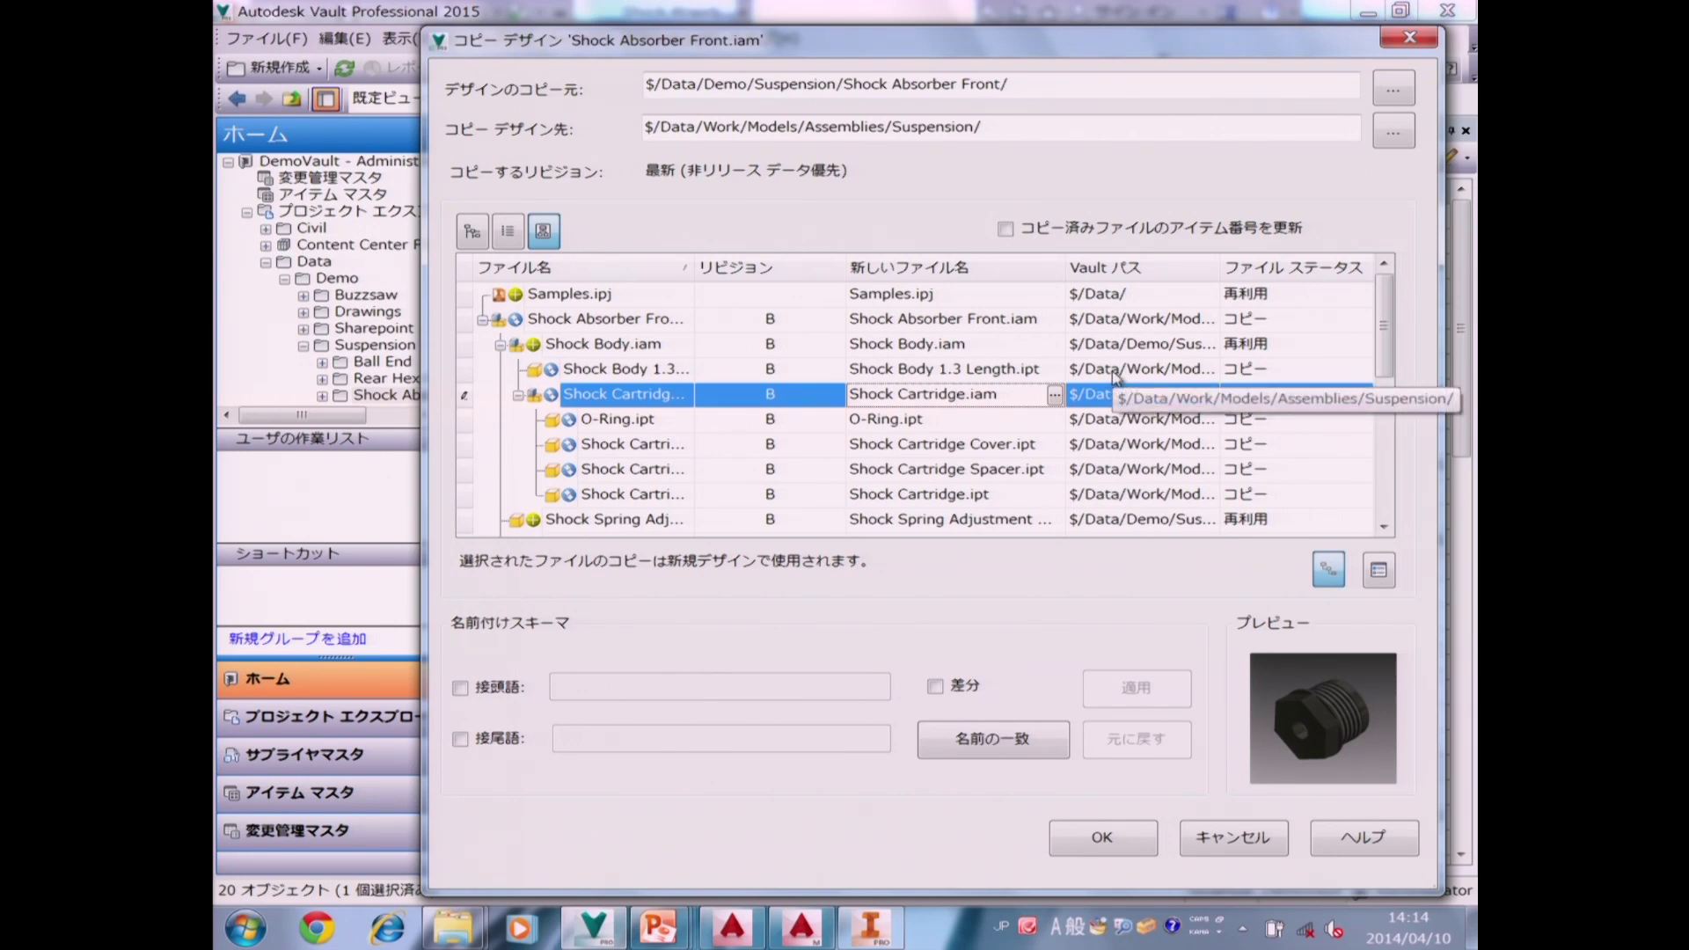
key(Escape)
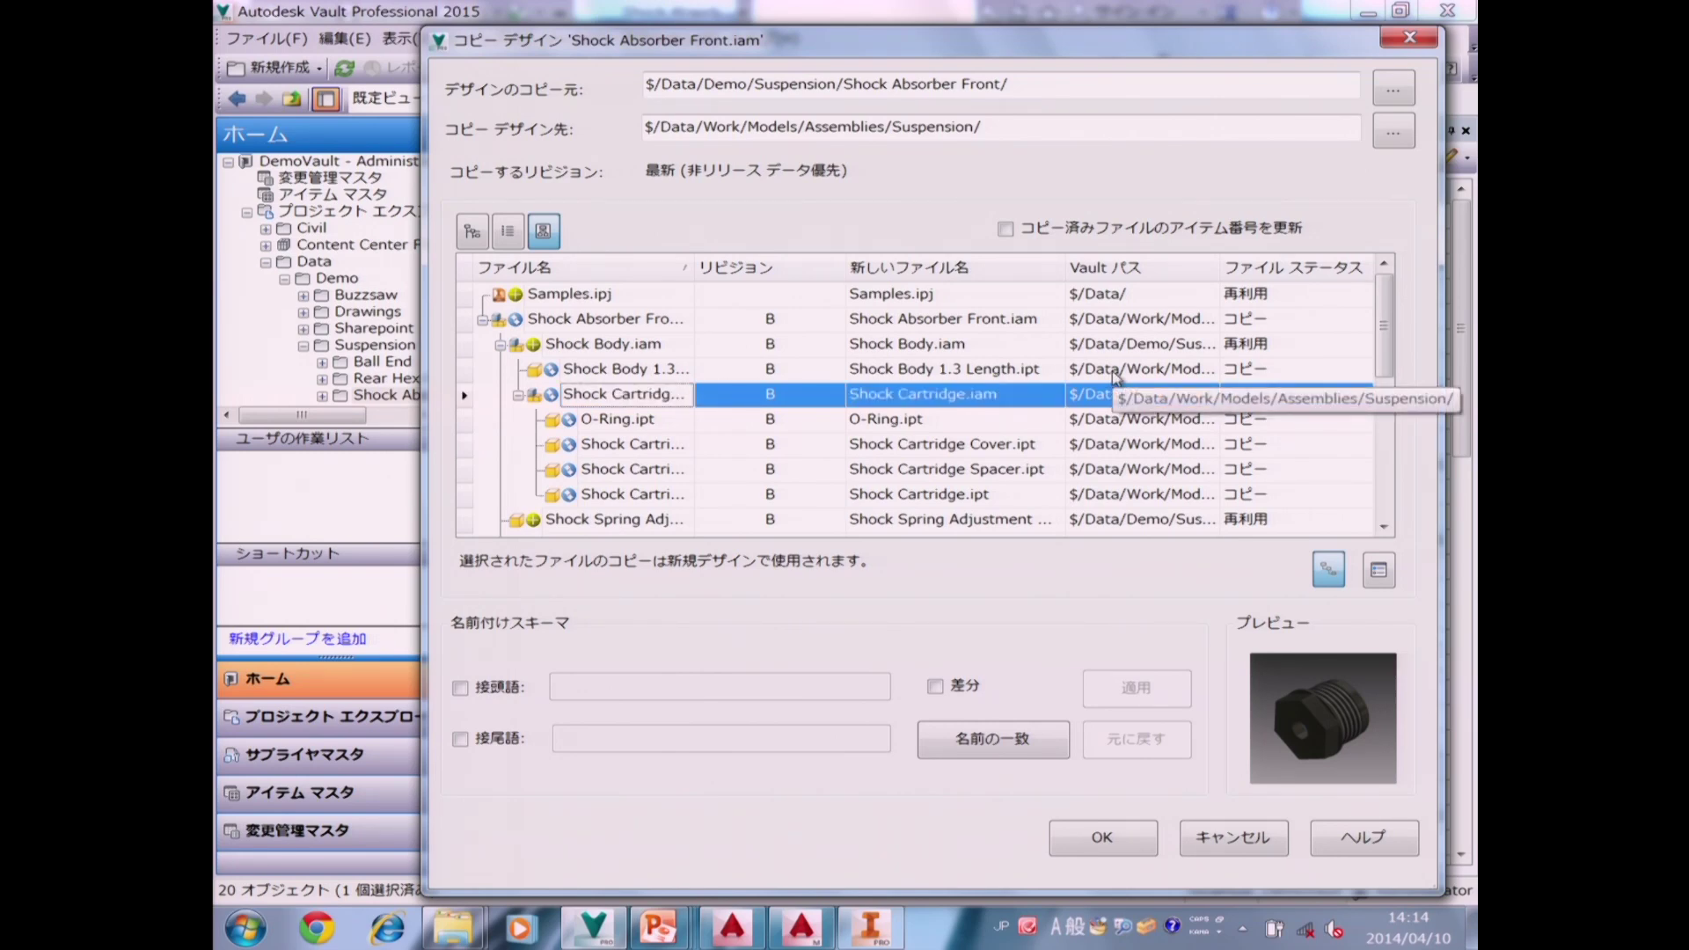
click(1013, 397)
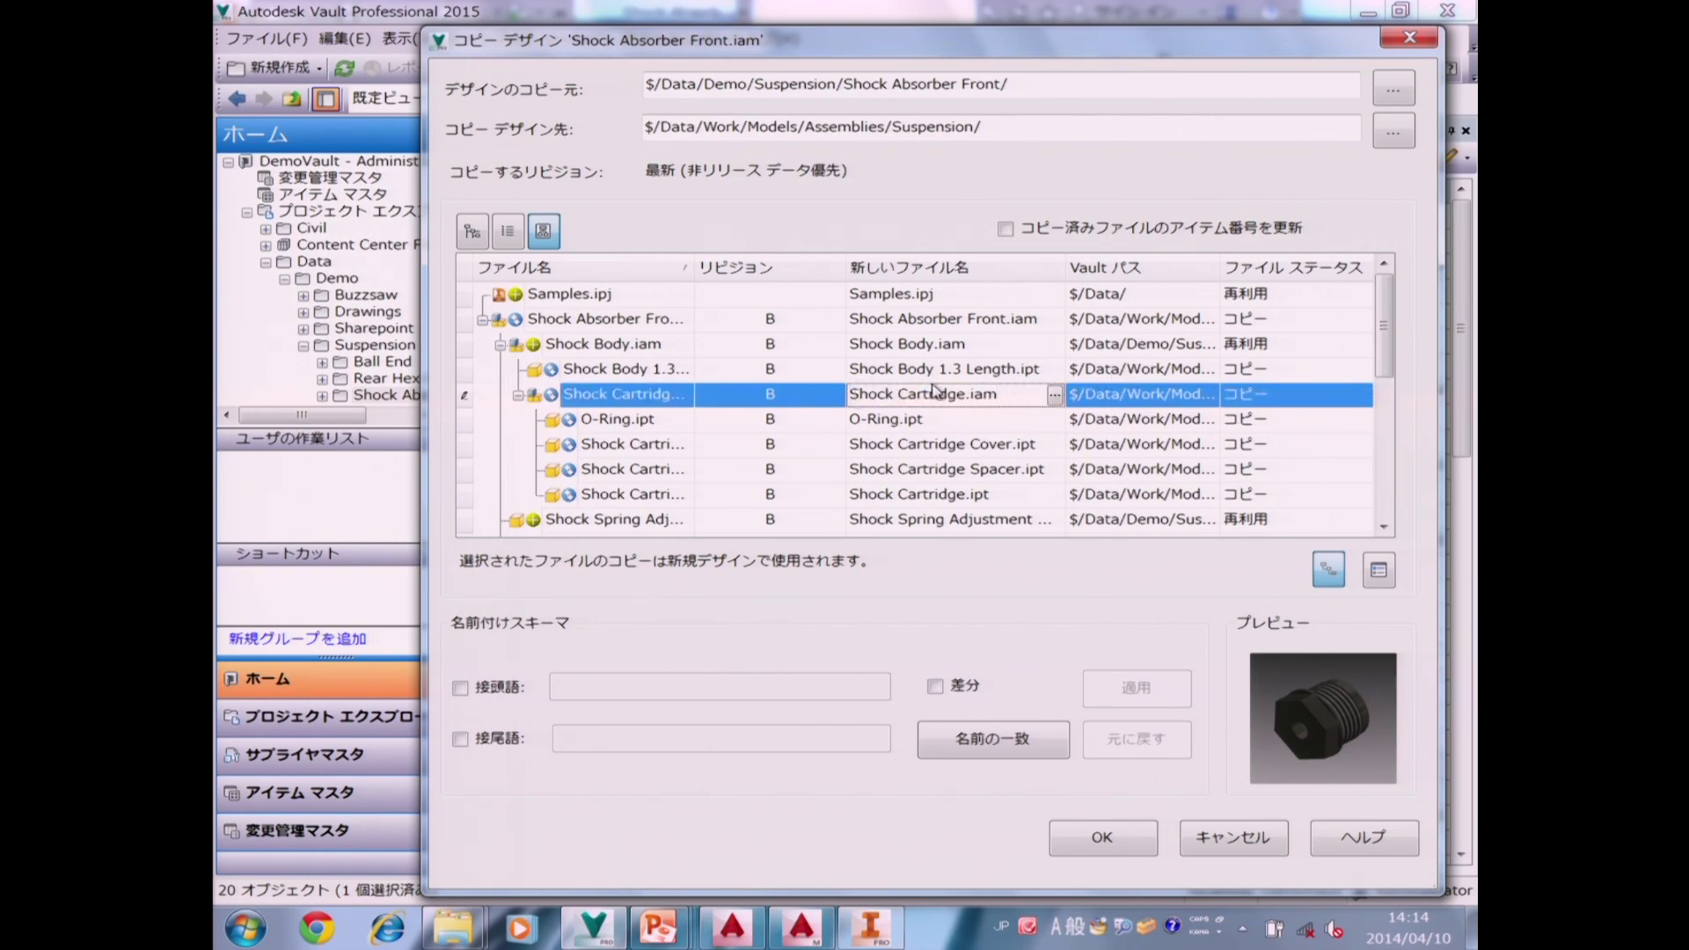
text(New)
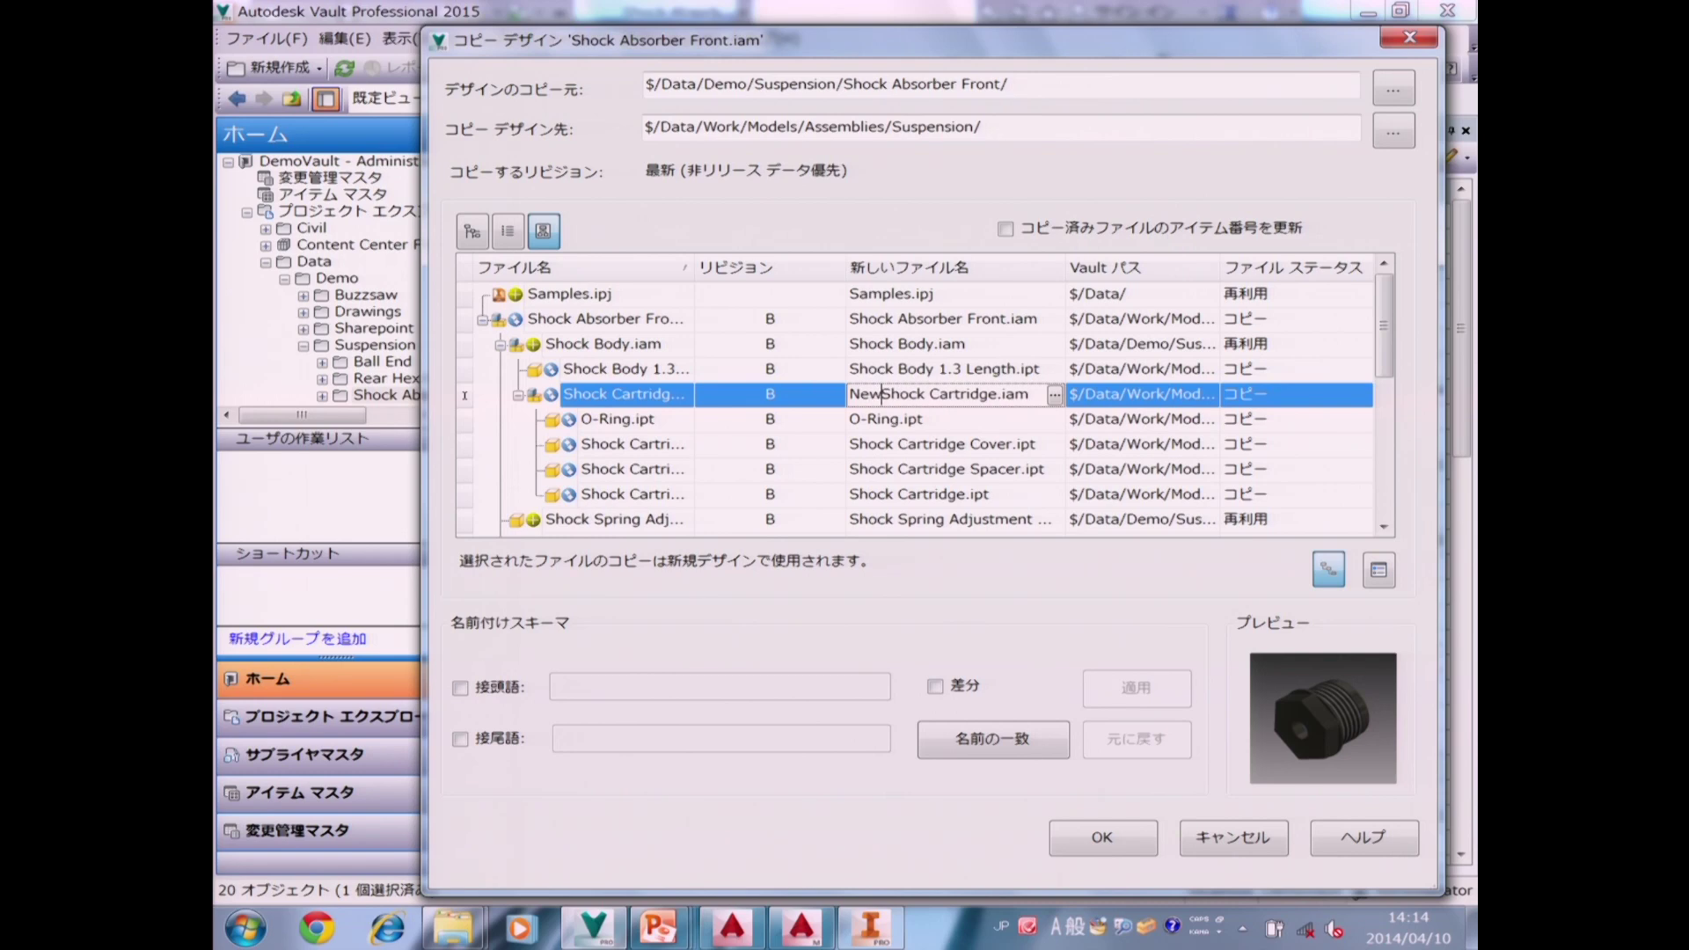
text(_)
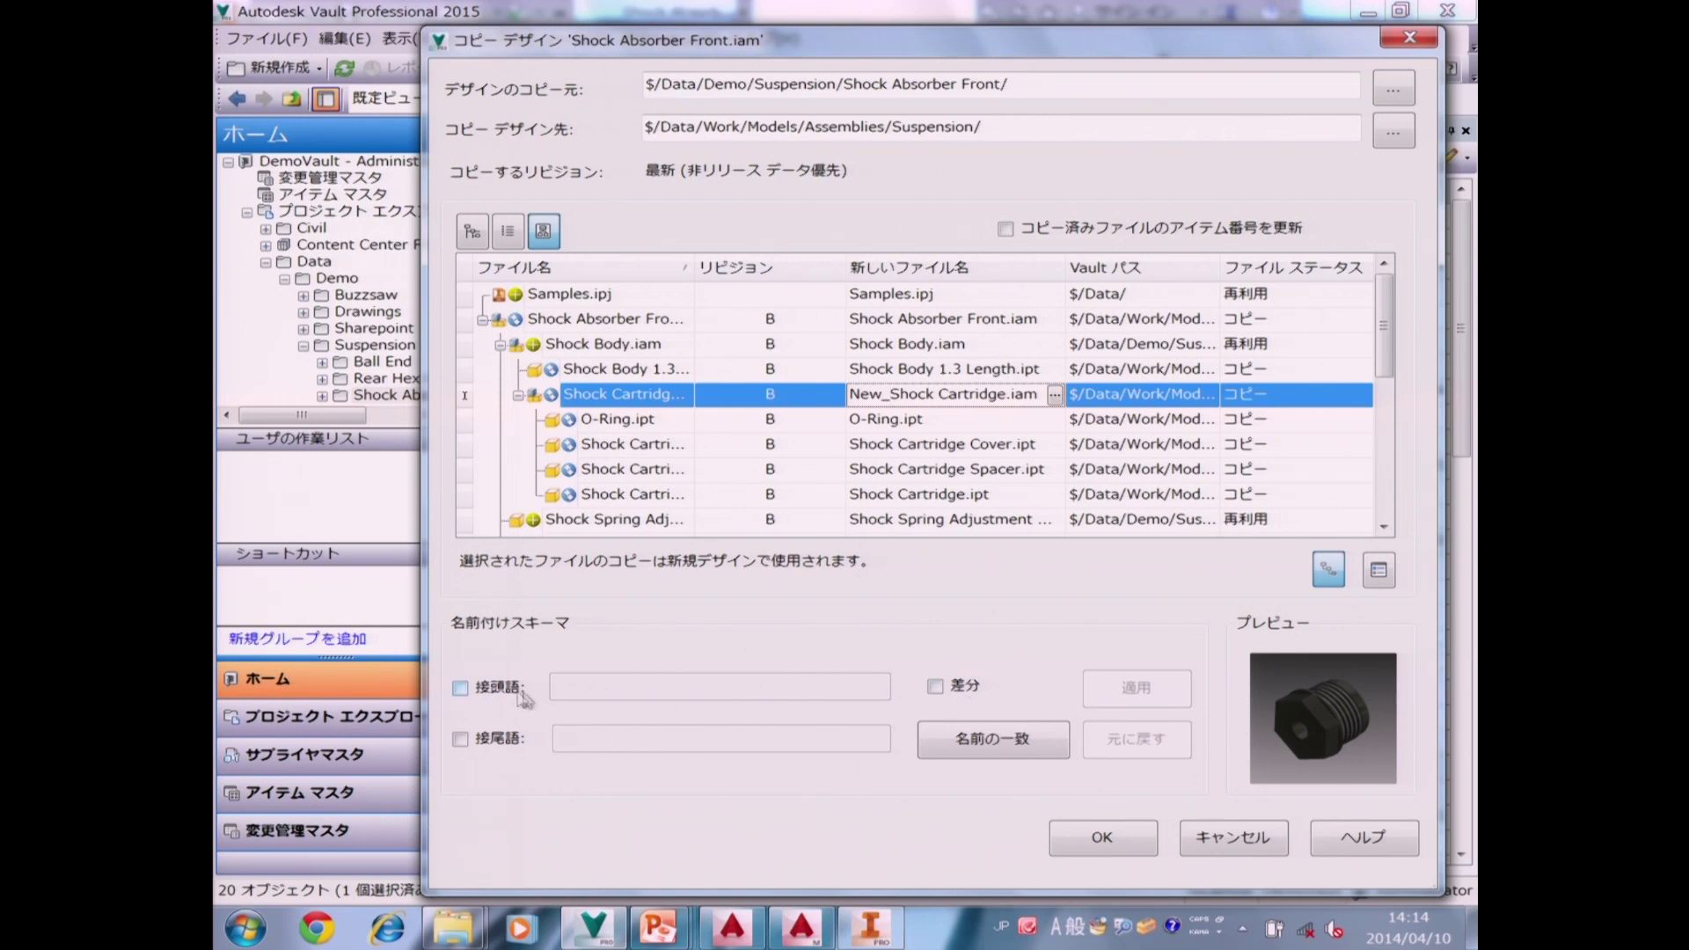
Add the suffix _001 to the names of the copied files and run the copy, accepting the modification of Shock Body.iam.
click(461, 739)
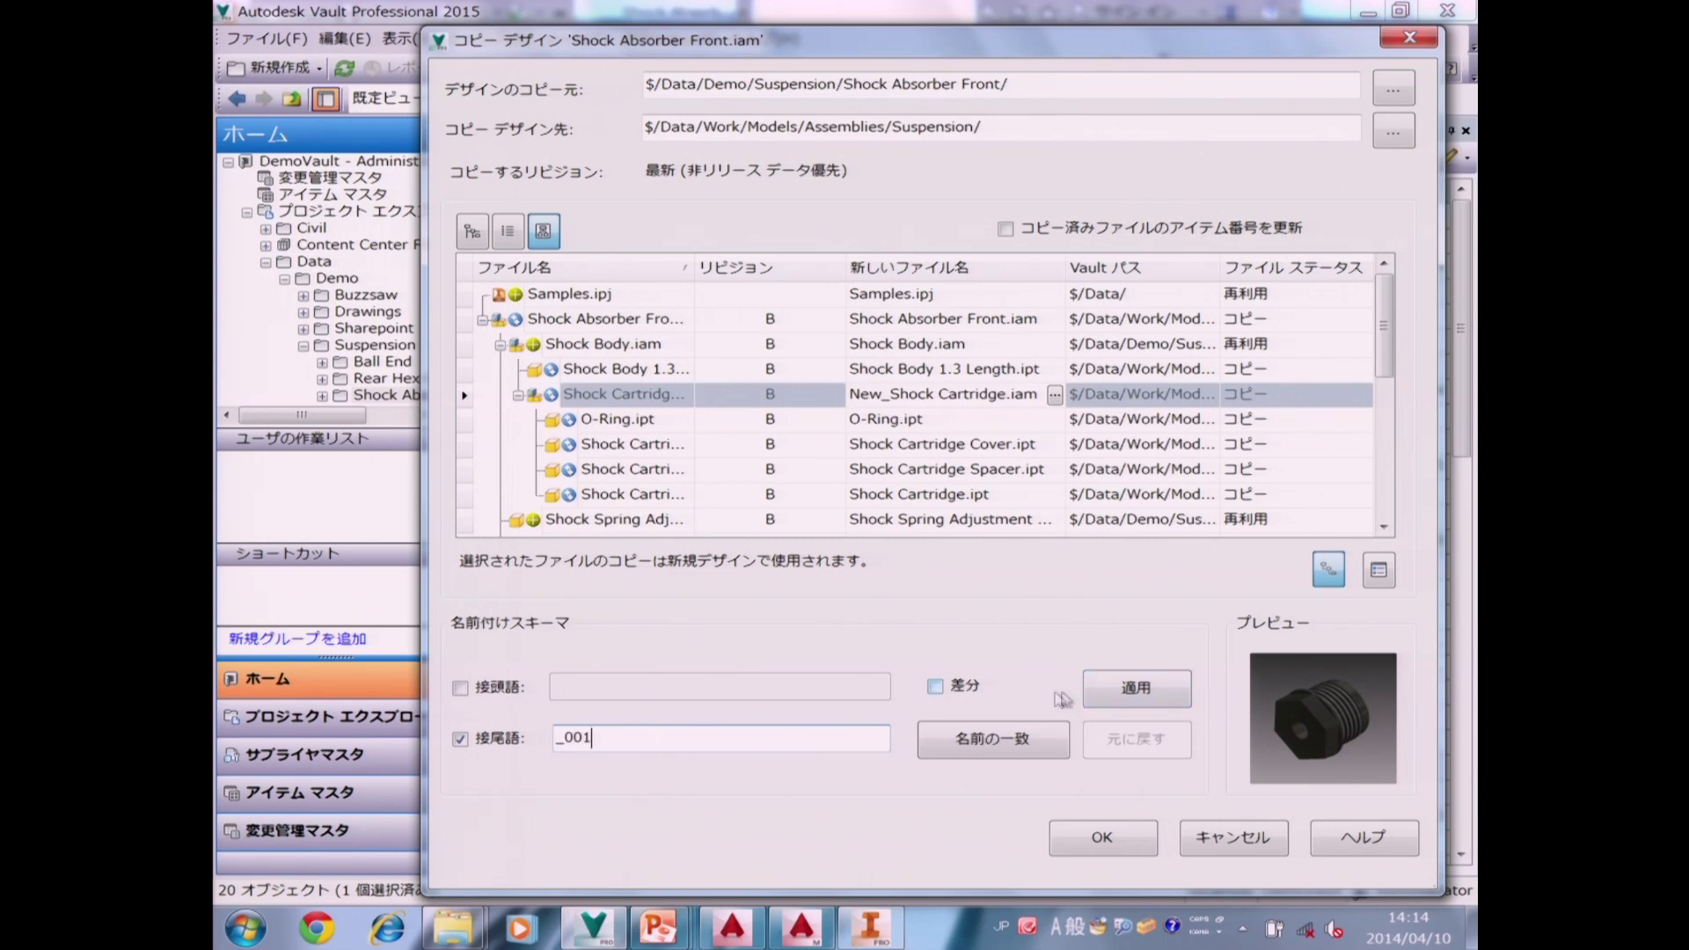
click(1107, 700)
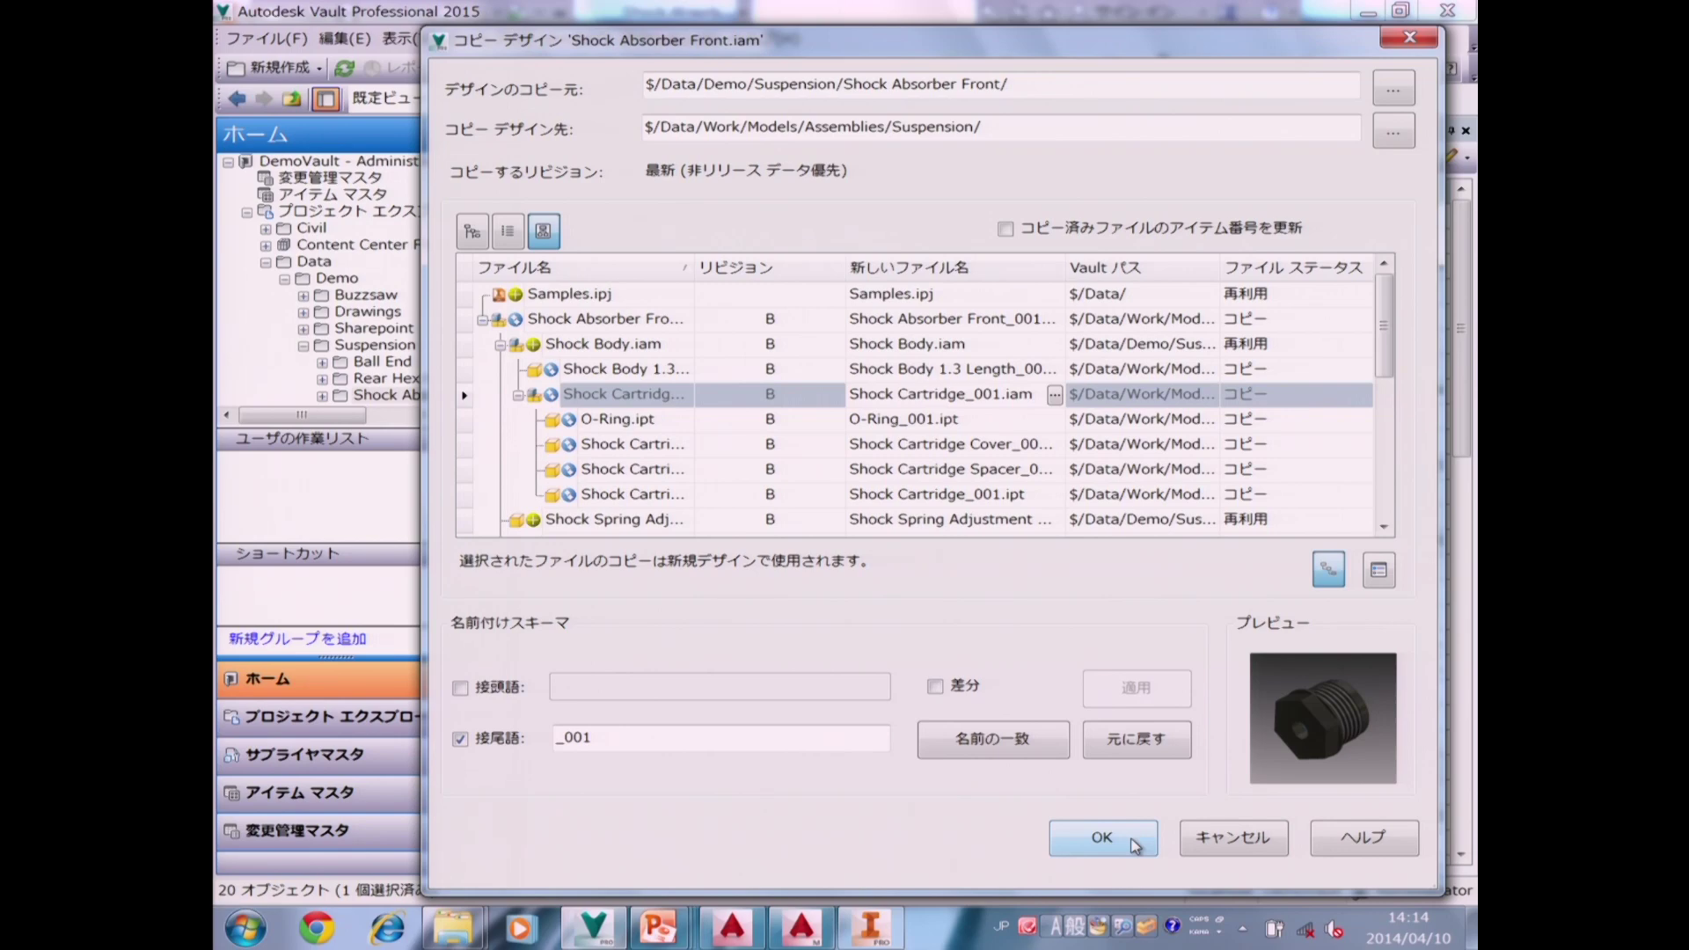
click(1102, 837)
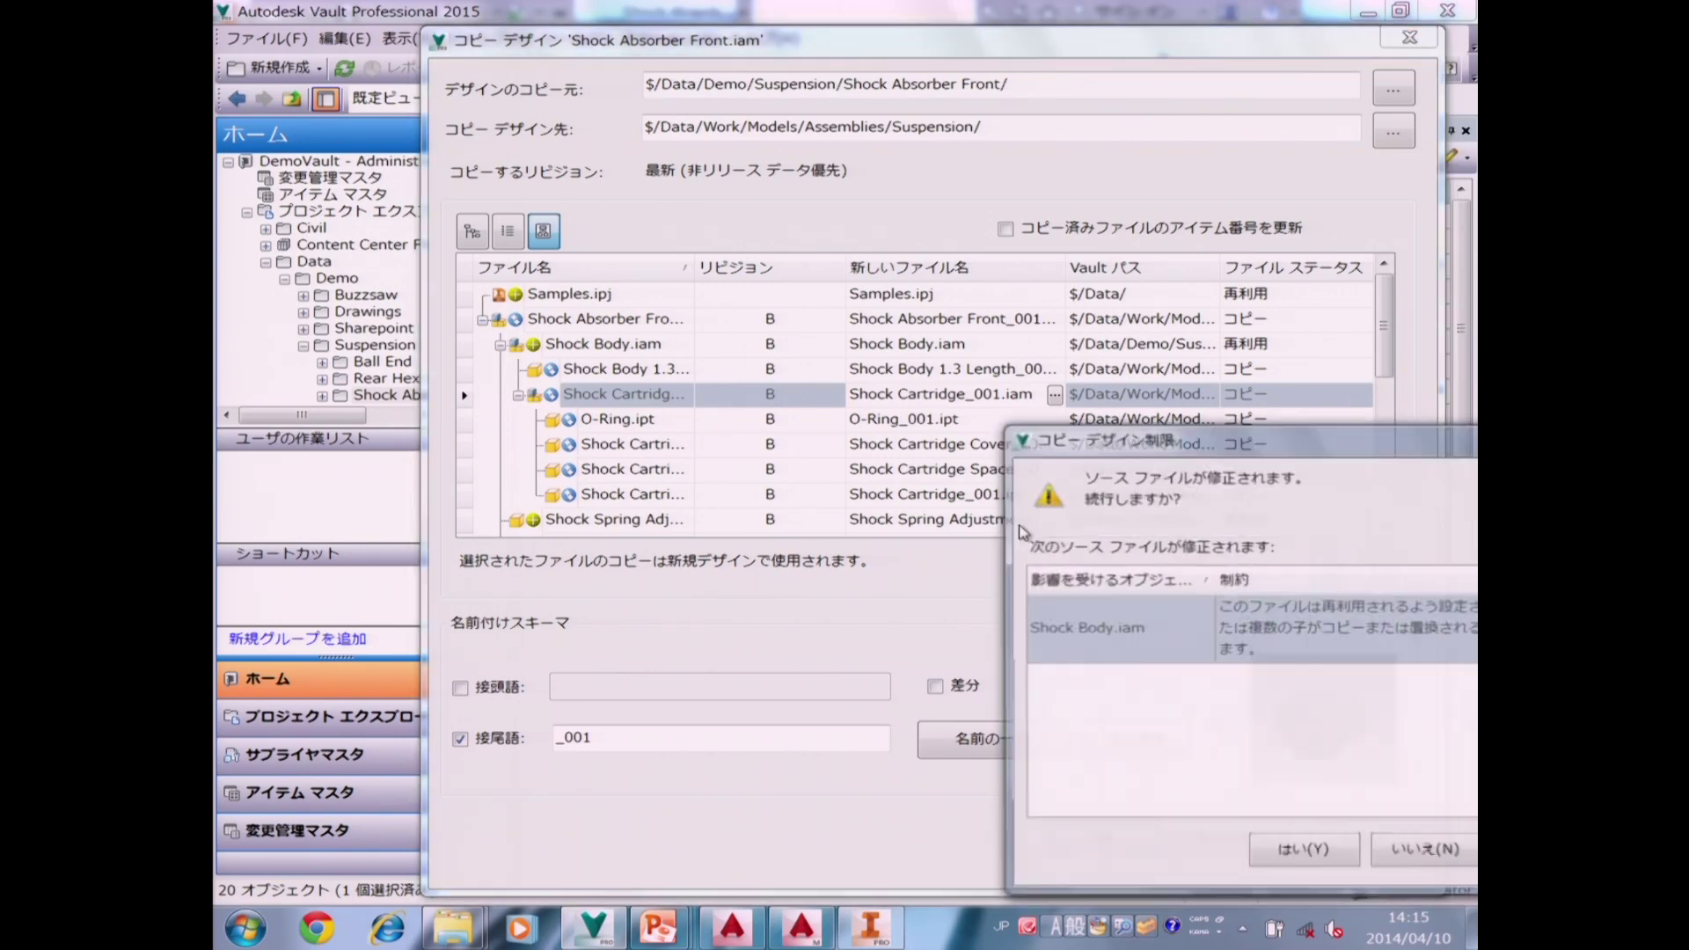
drag(1247, 455, 728, 330)
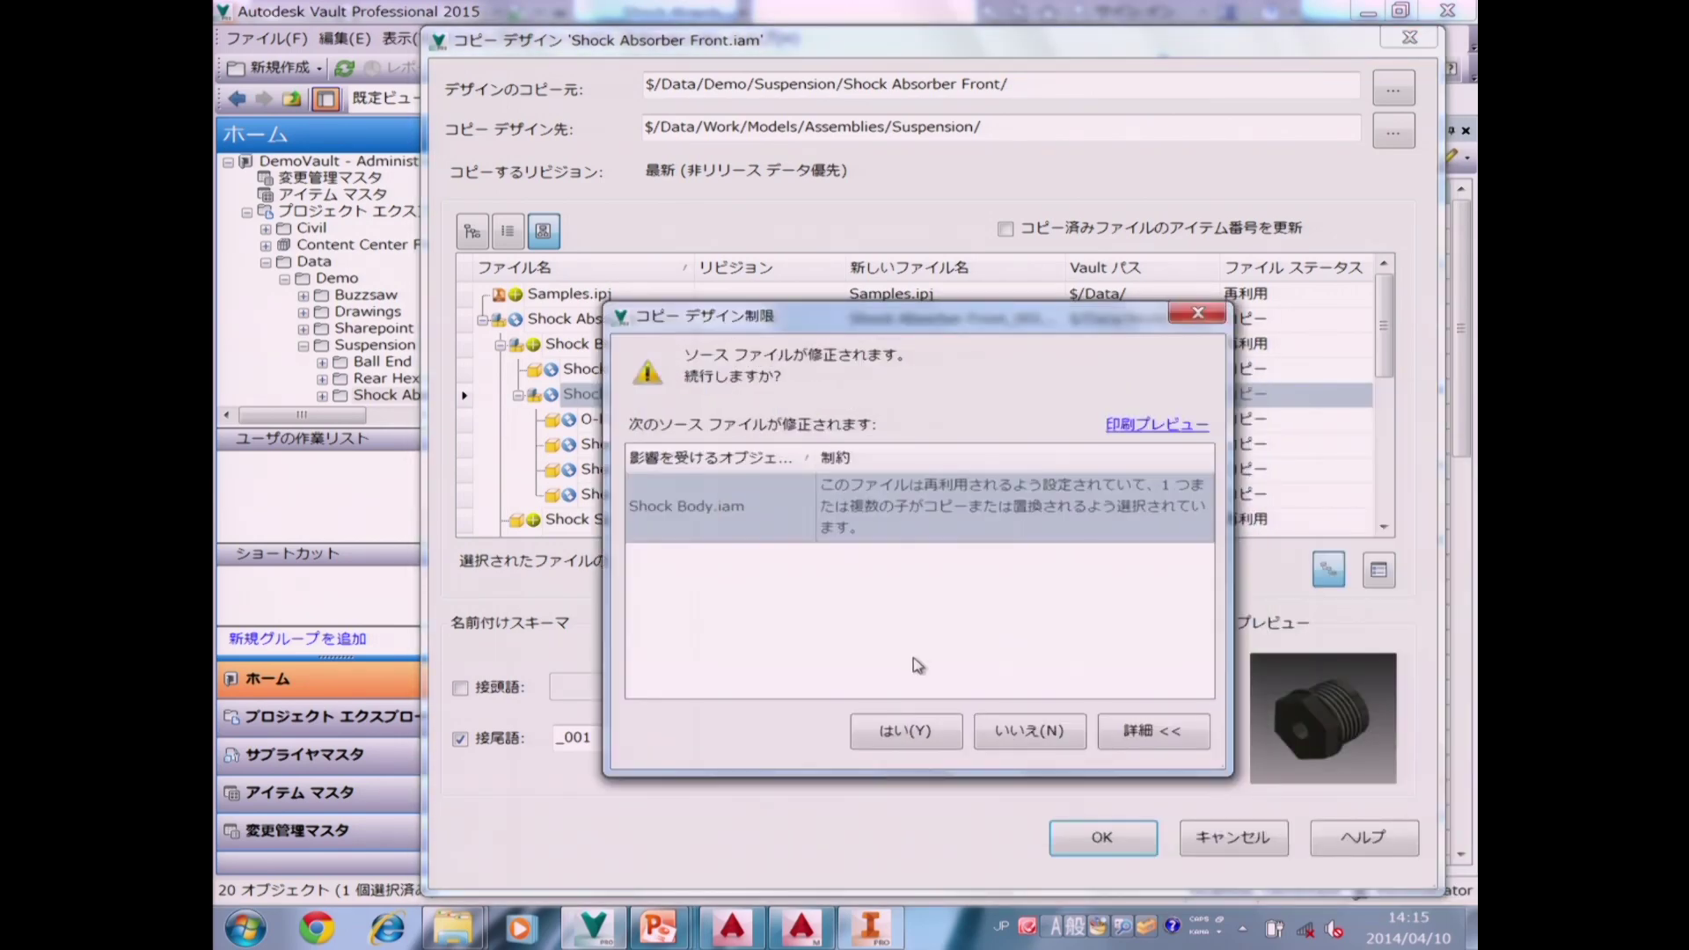
click(932, 738)
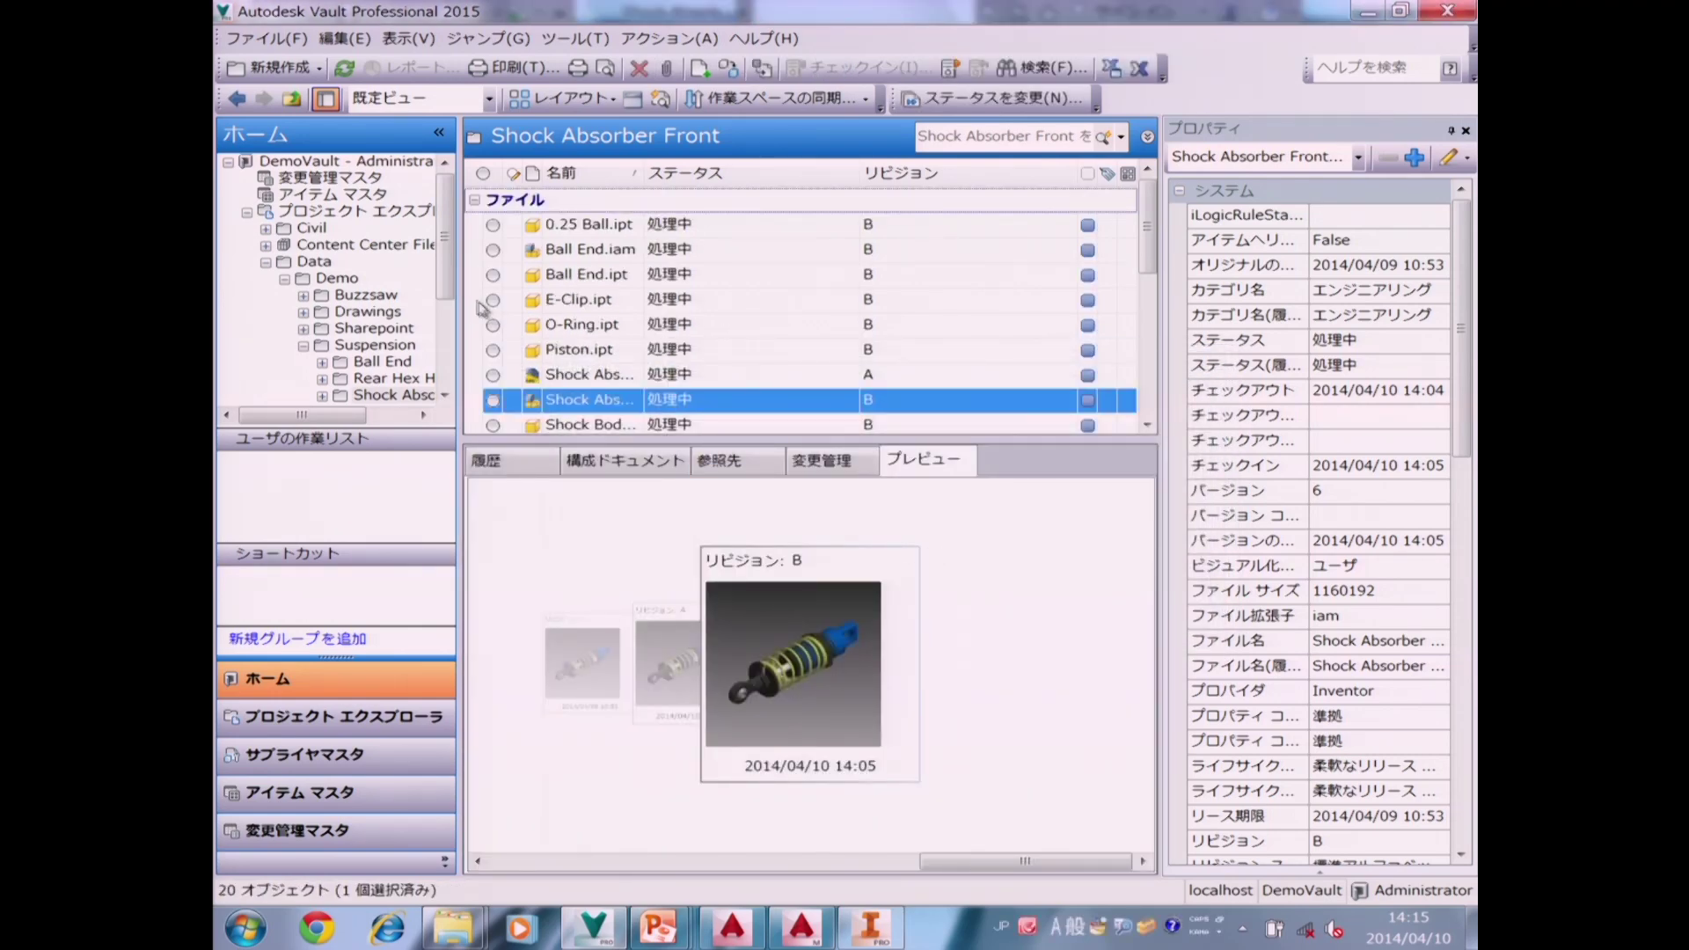
Open the Work/Models/Assemblies/Suspension folder, enlarge its file list and fit the name column to the full file names.
drag(451, 299, 451, 361)
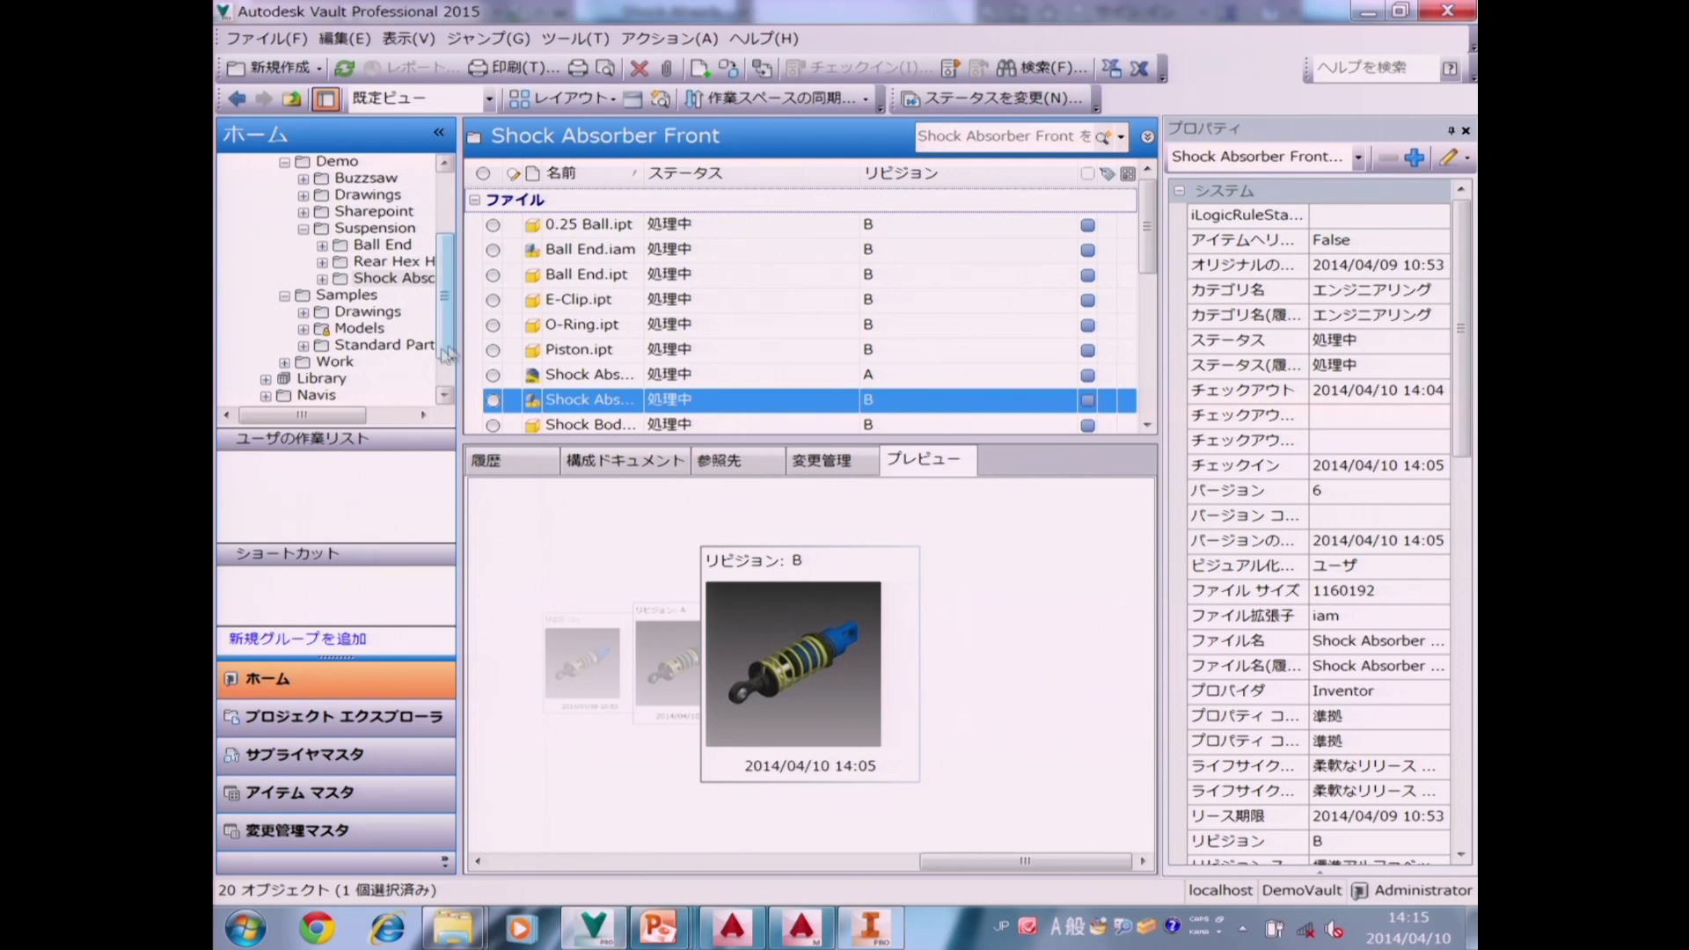
click(284, 362)
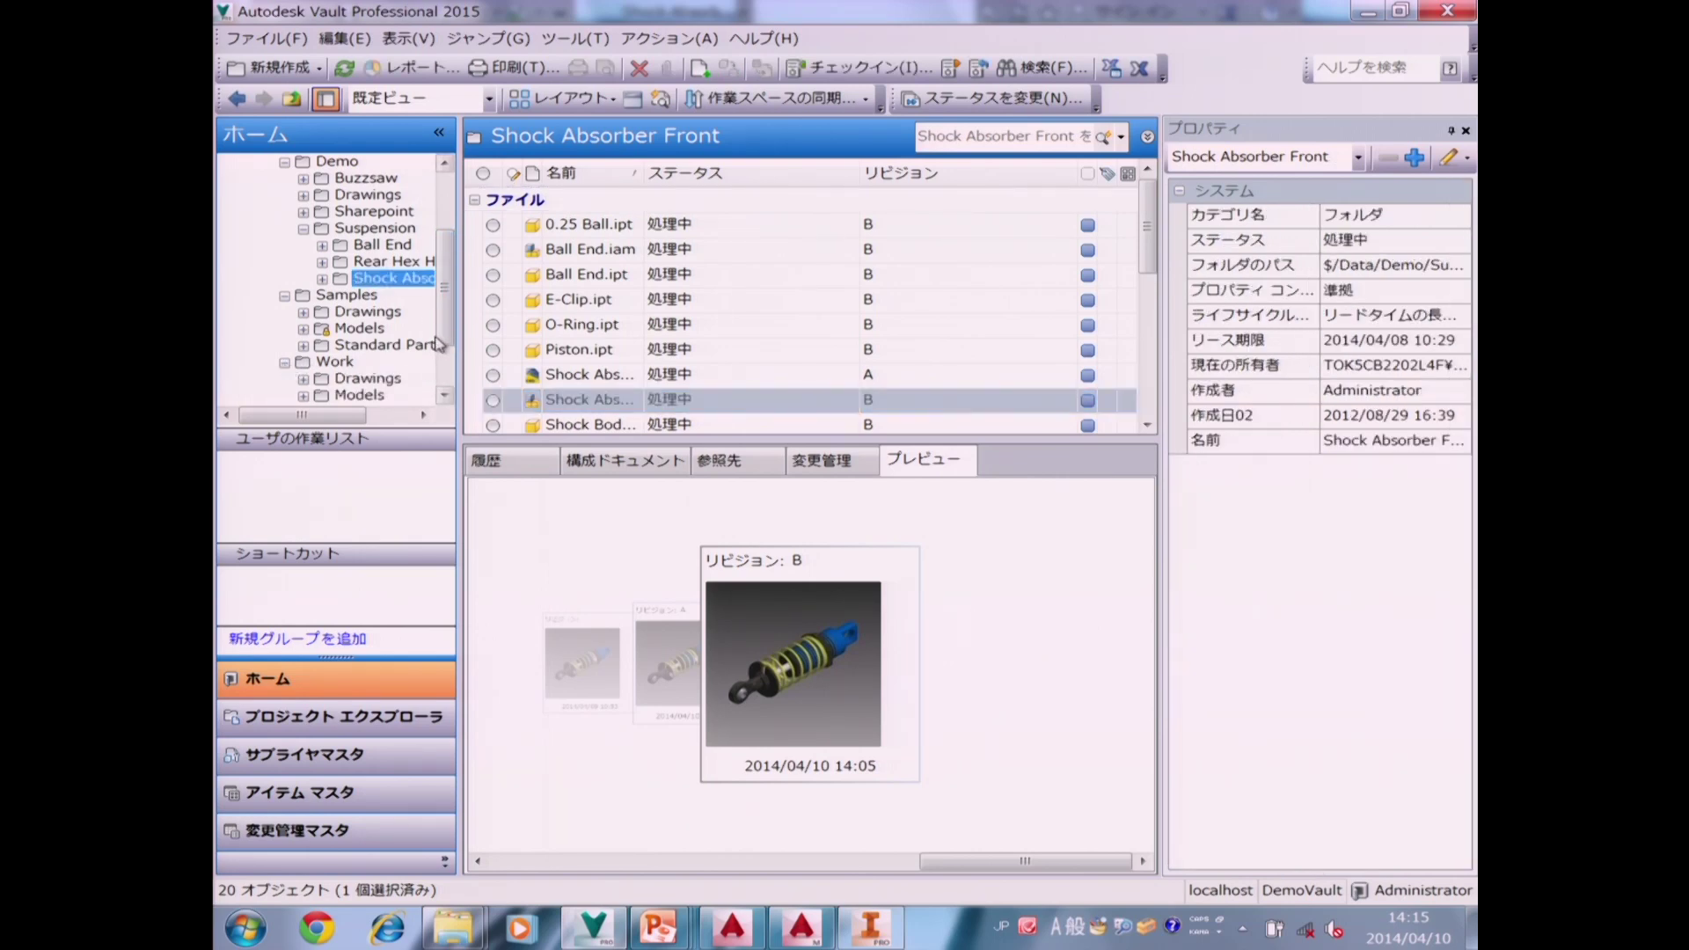
click(303, 329)
click(322, 346)
click(387, 378)
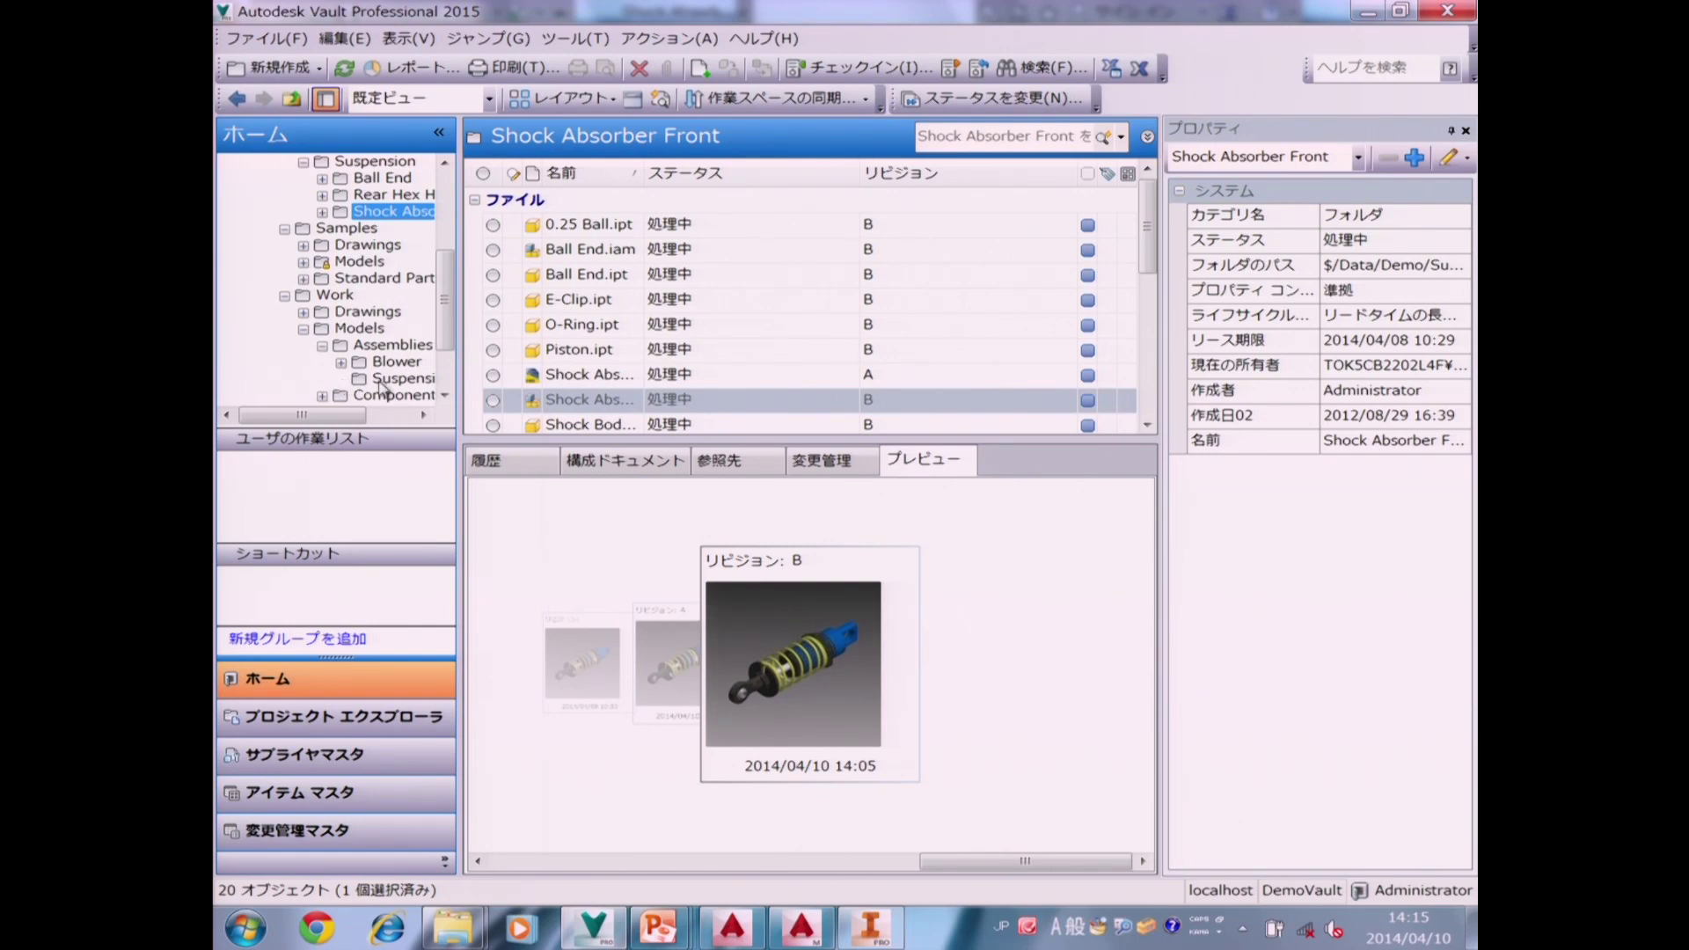
drag(821, 439, 821, 617)
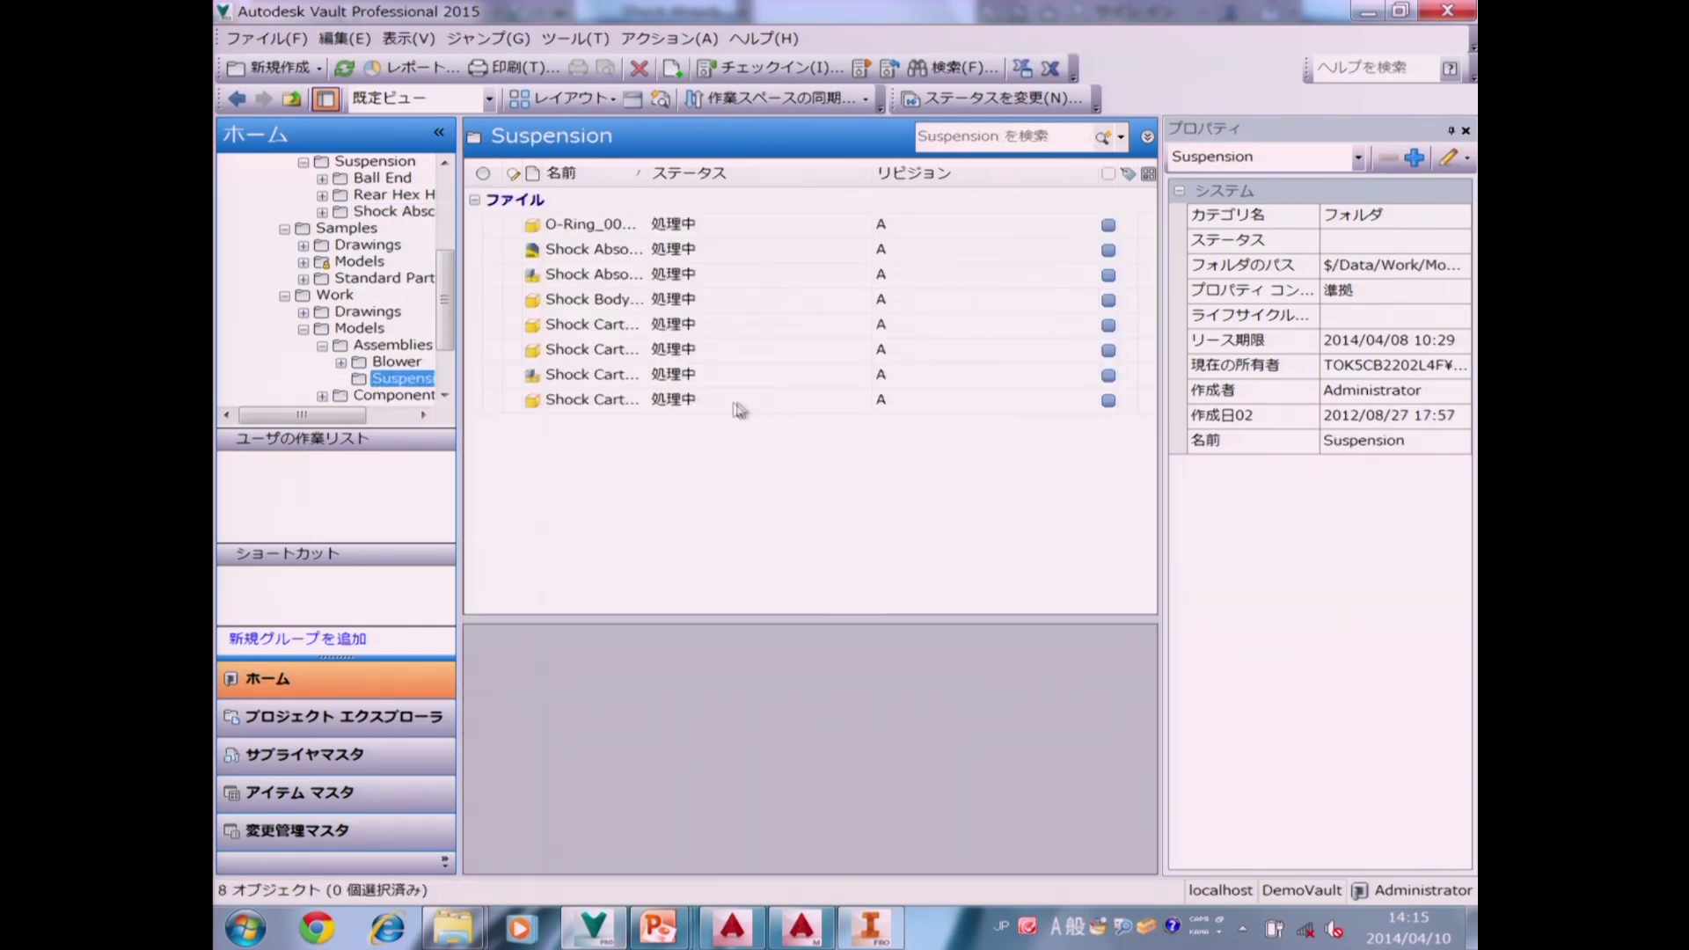
double_click(650, 176)
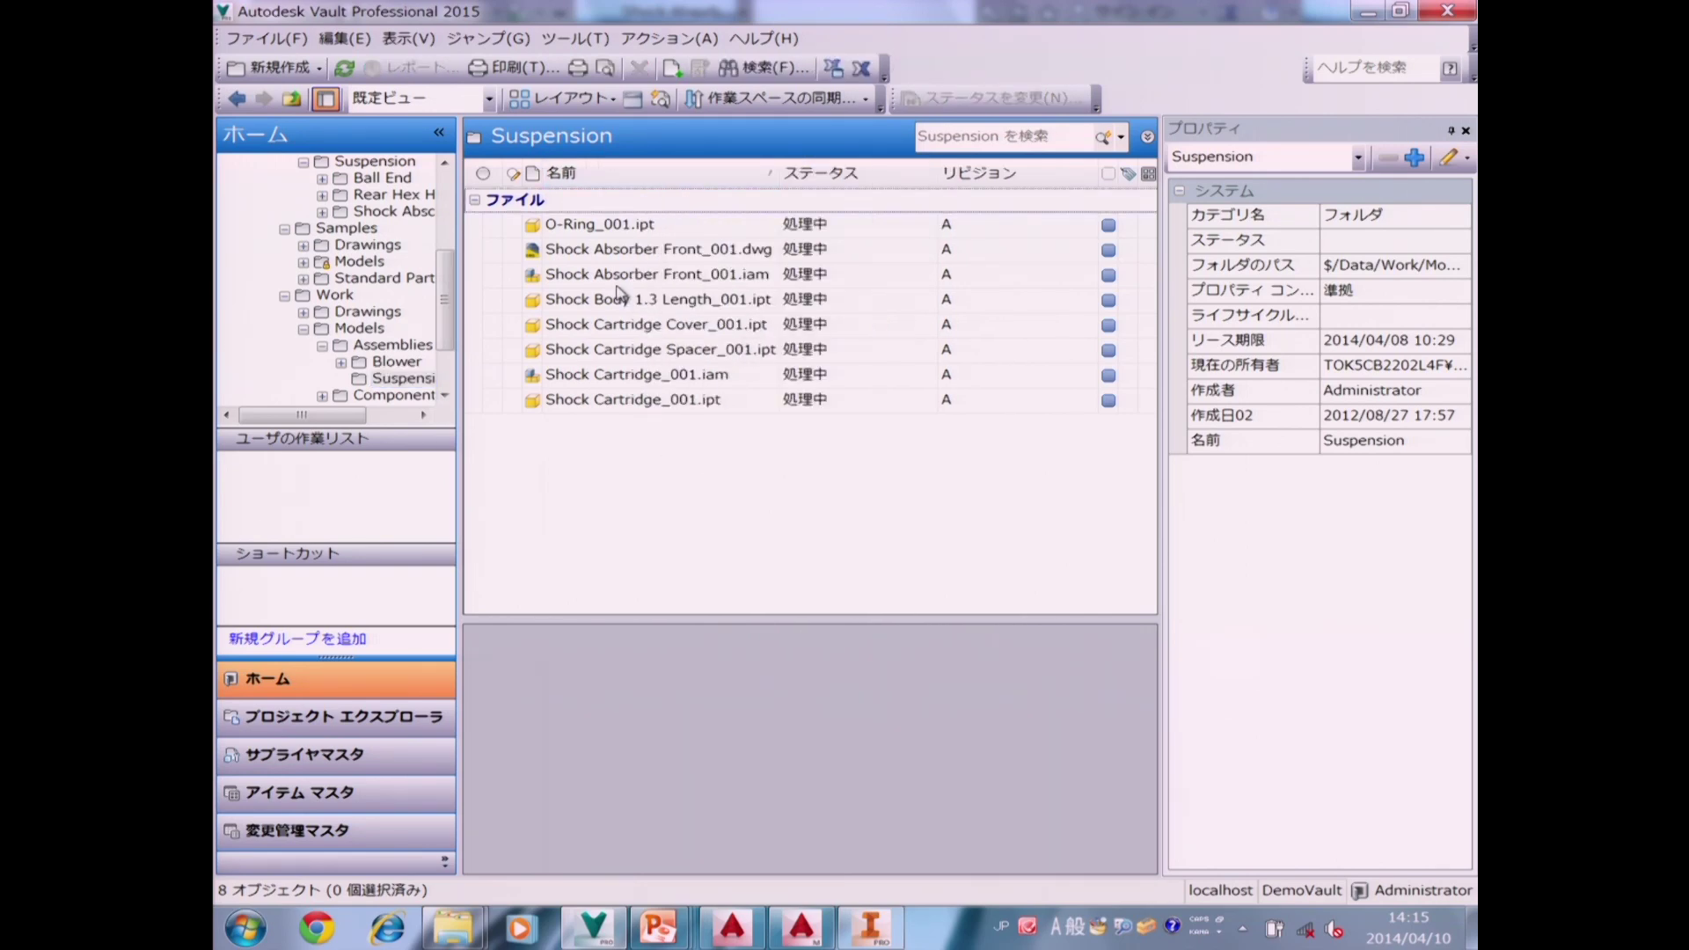
Examine the component files used by Shock Absorber Front_001.iam, enlarging the details pane to show more of its structure.
click(583, 277)
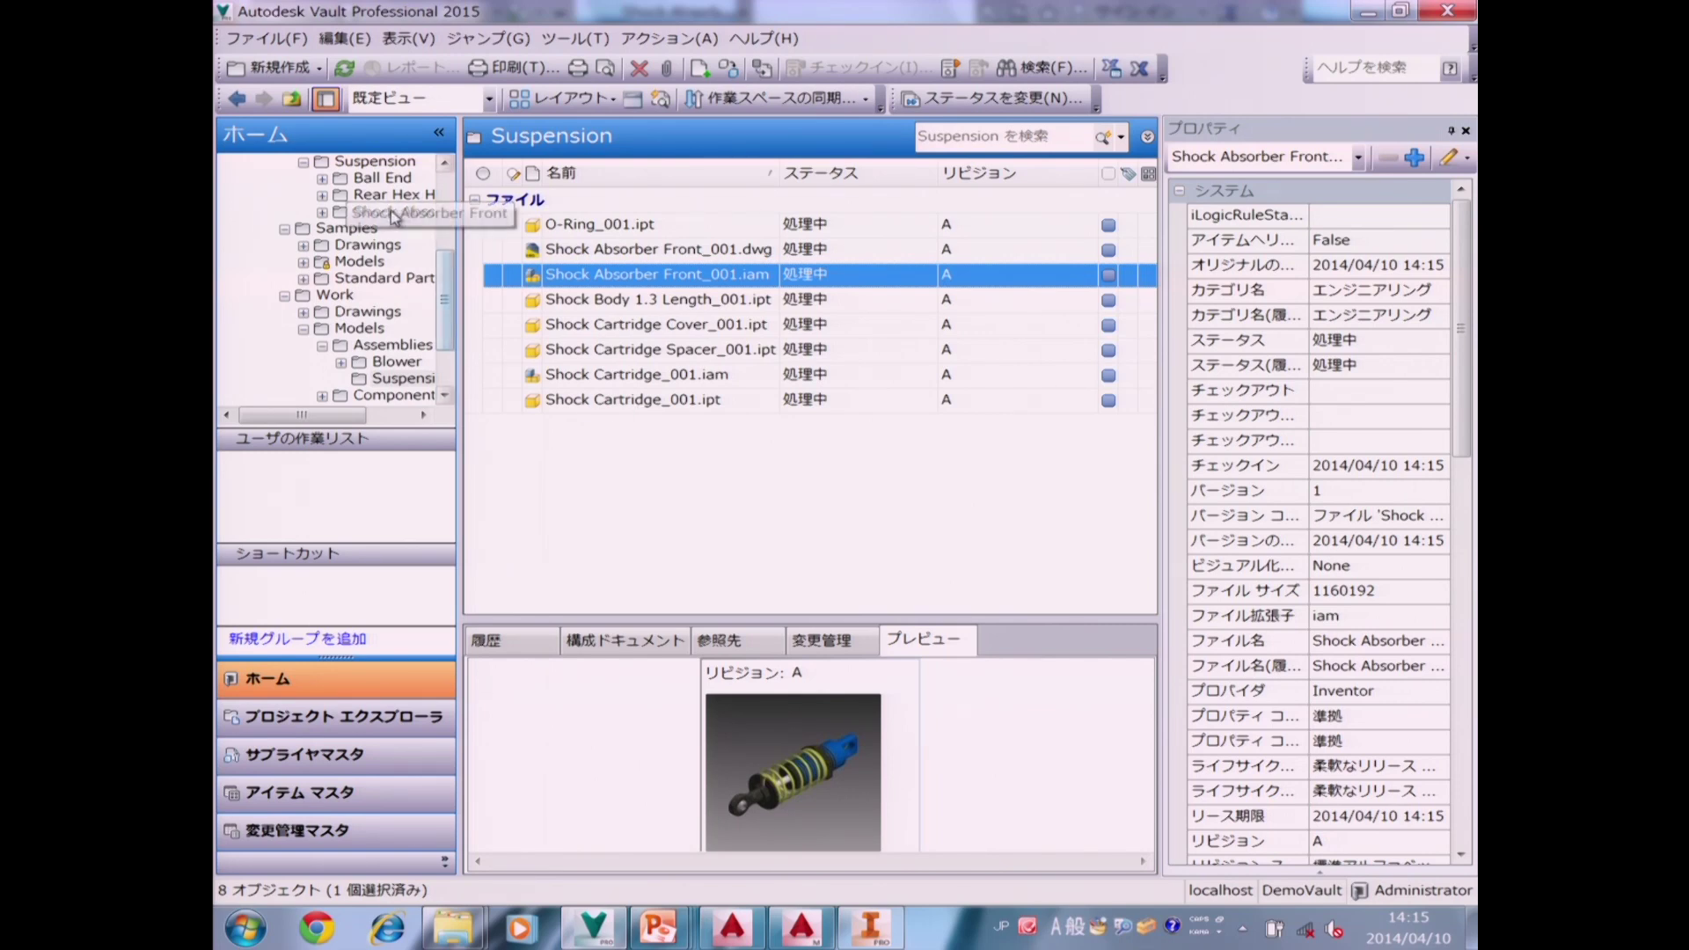
click(620, 641)
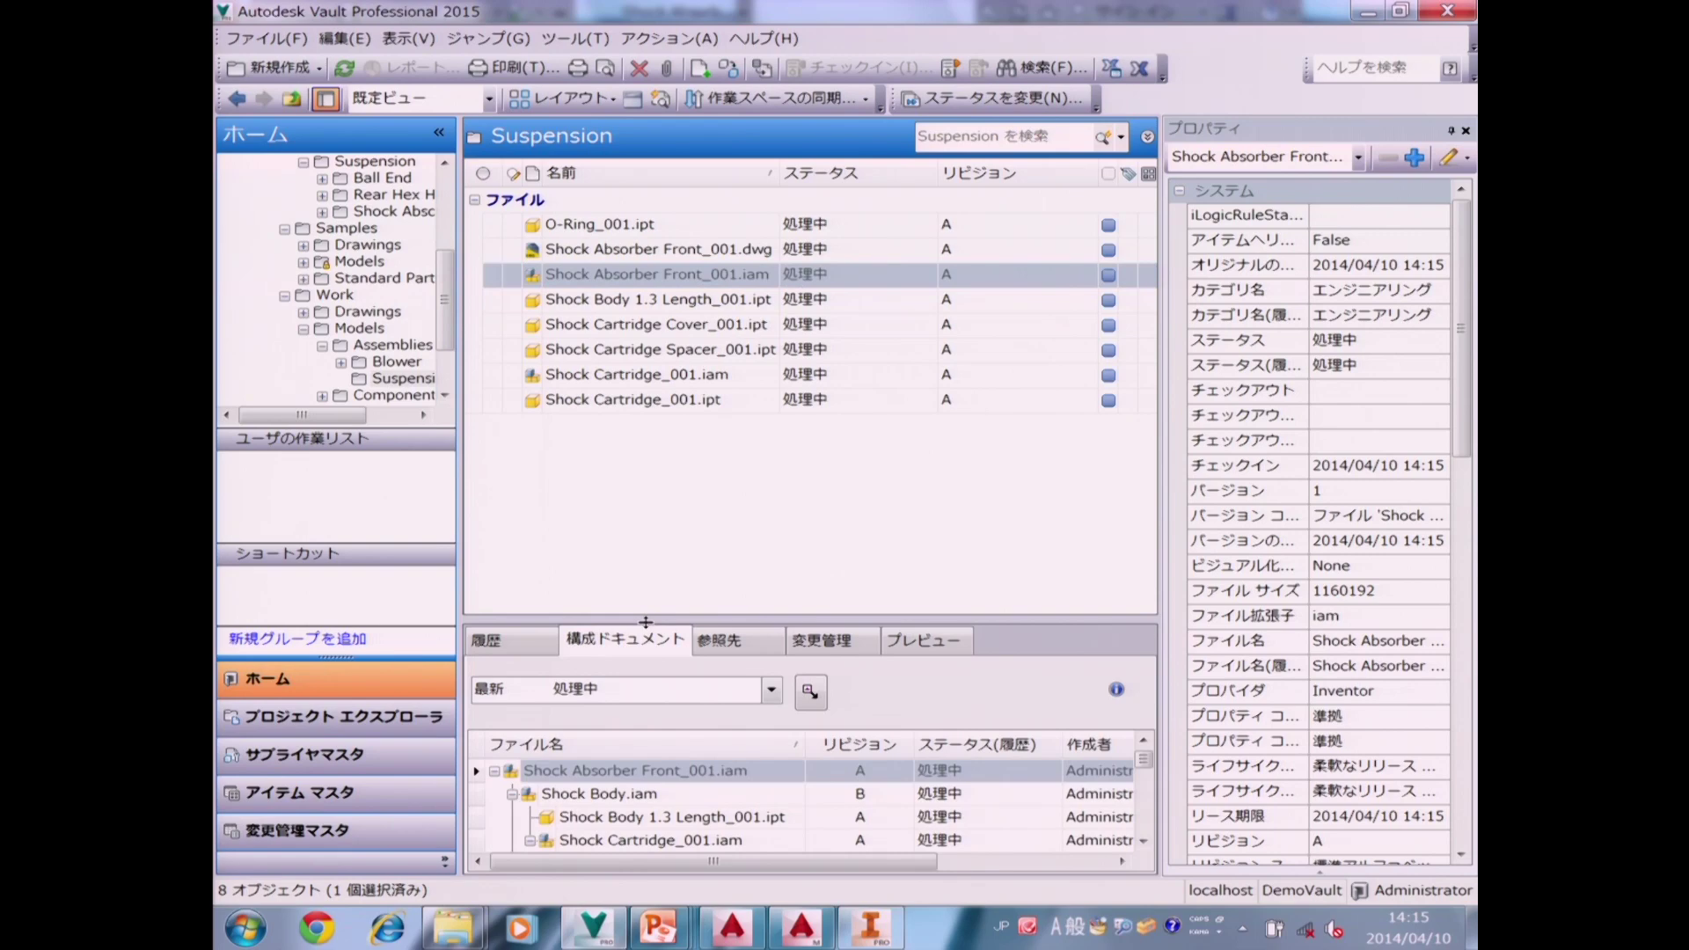
drag(646, 622, 646, 508)
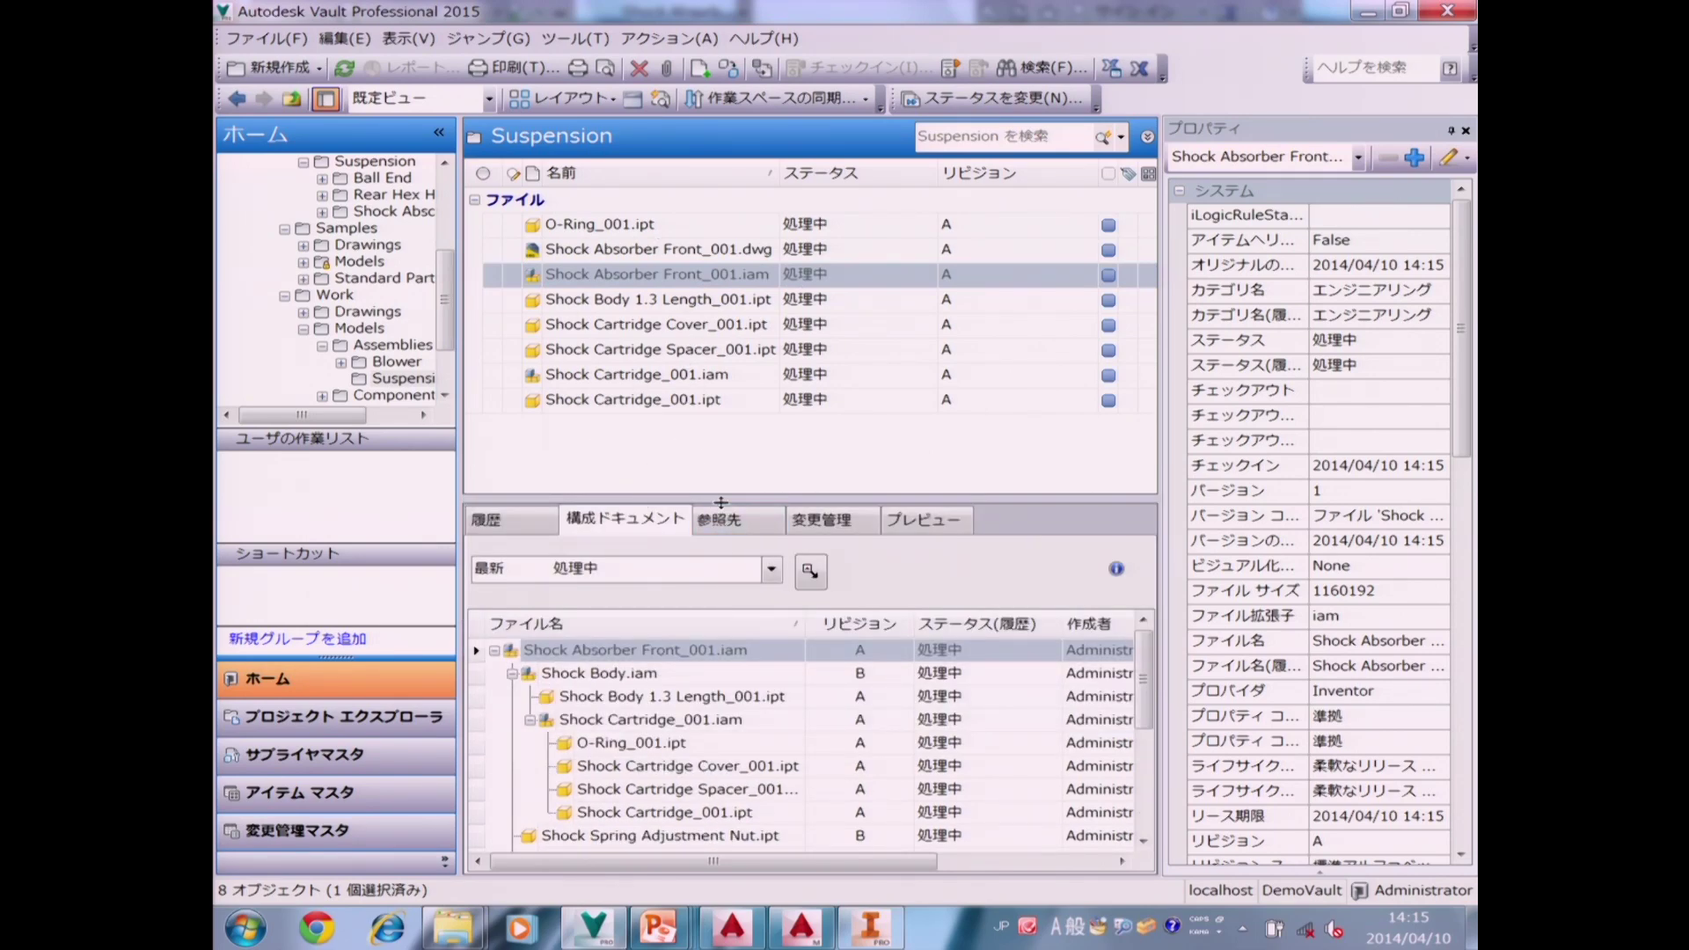
drag(720, 502, 737, 470)
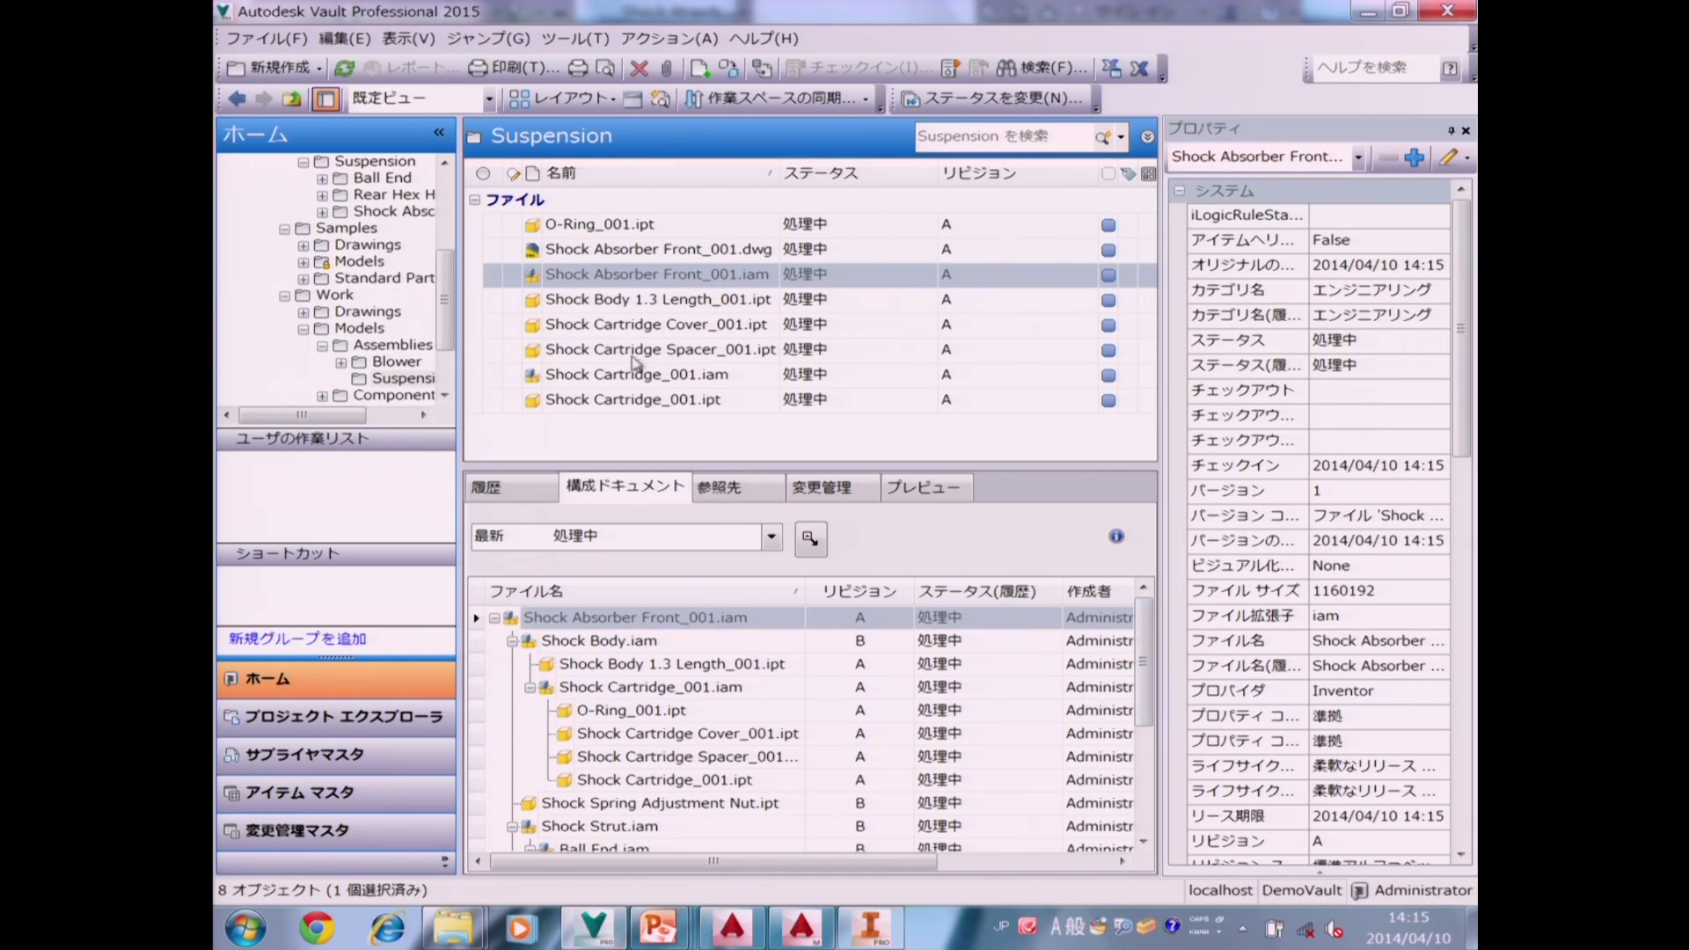
drag(1148, 626, 1152, 759)
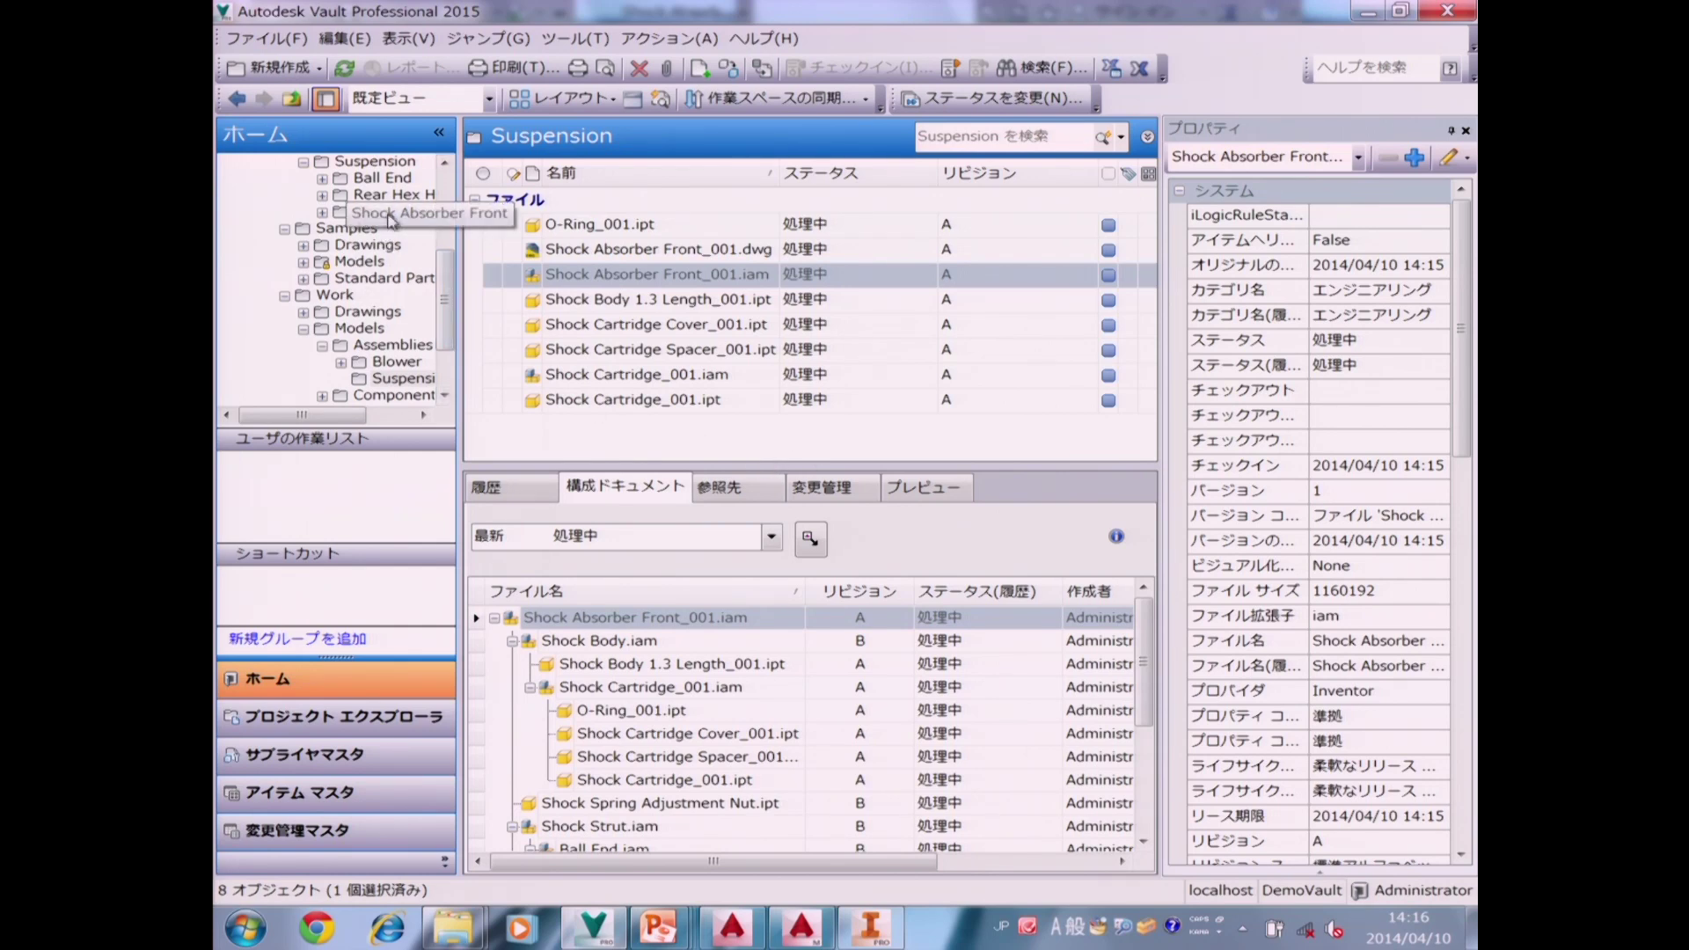
View the version history of Shock Absorber Front_001.iam, enlarging the history pane and narrowing the properties pane.
click(491, 486)
drag(605, 470, 615, 427)
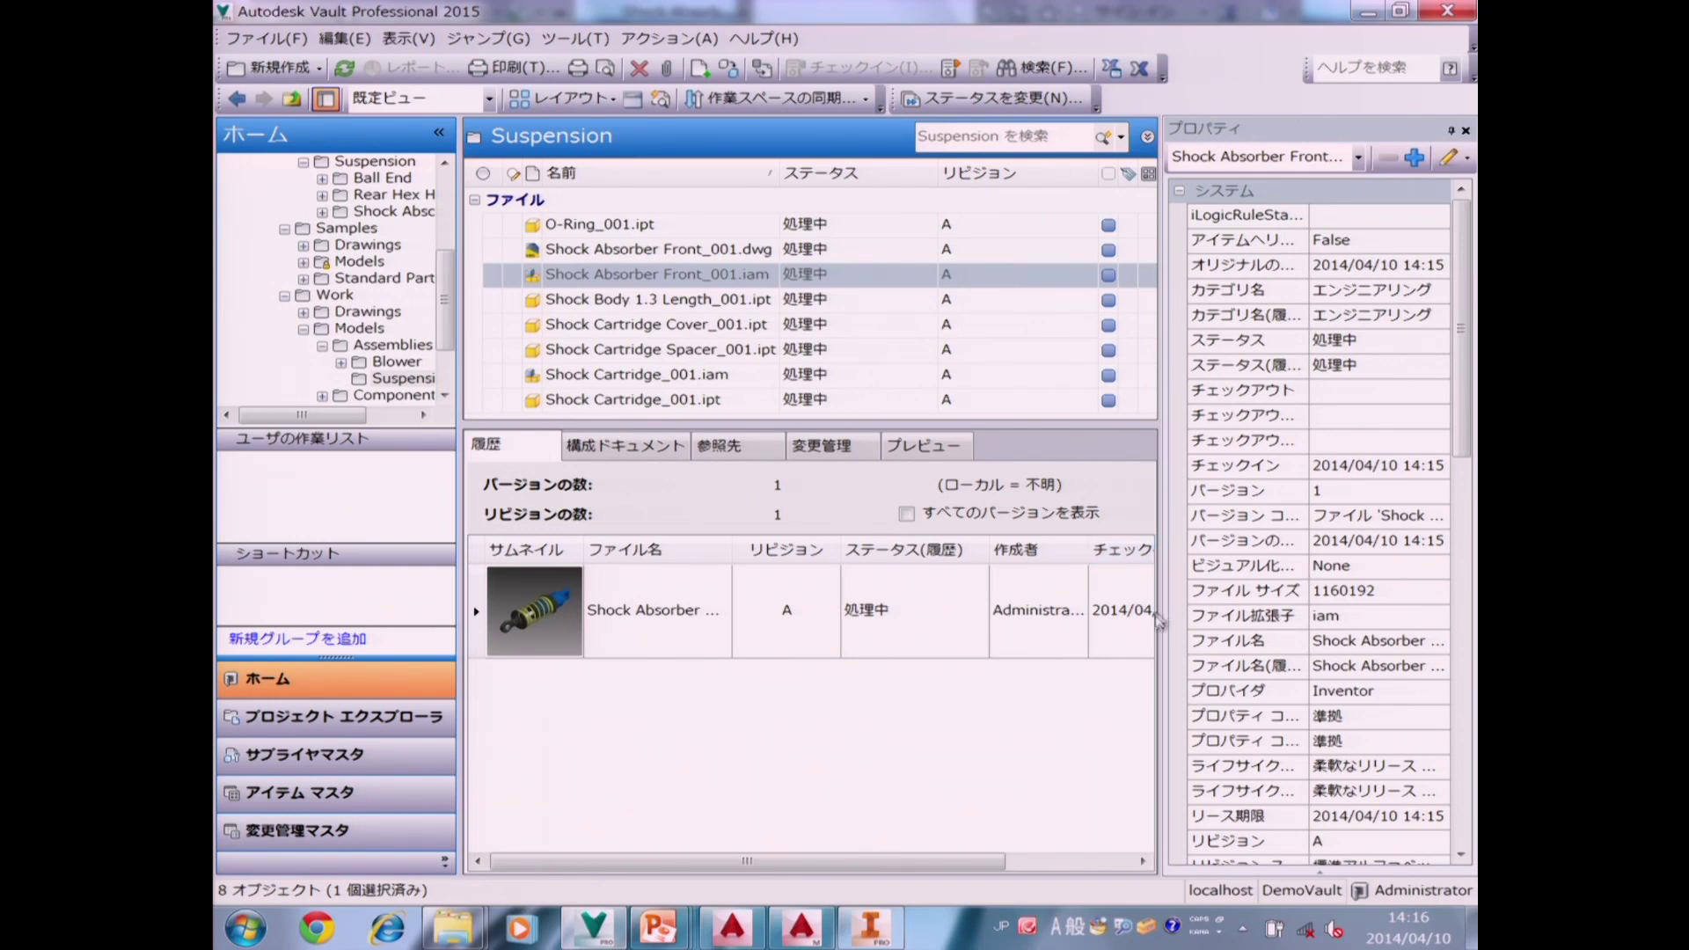
drag(1162, 605, 1277, 605)
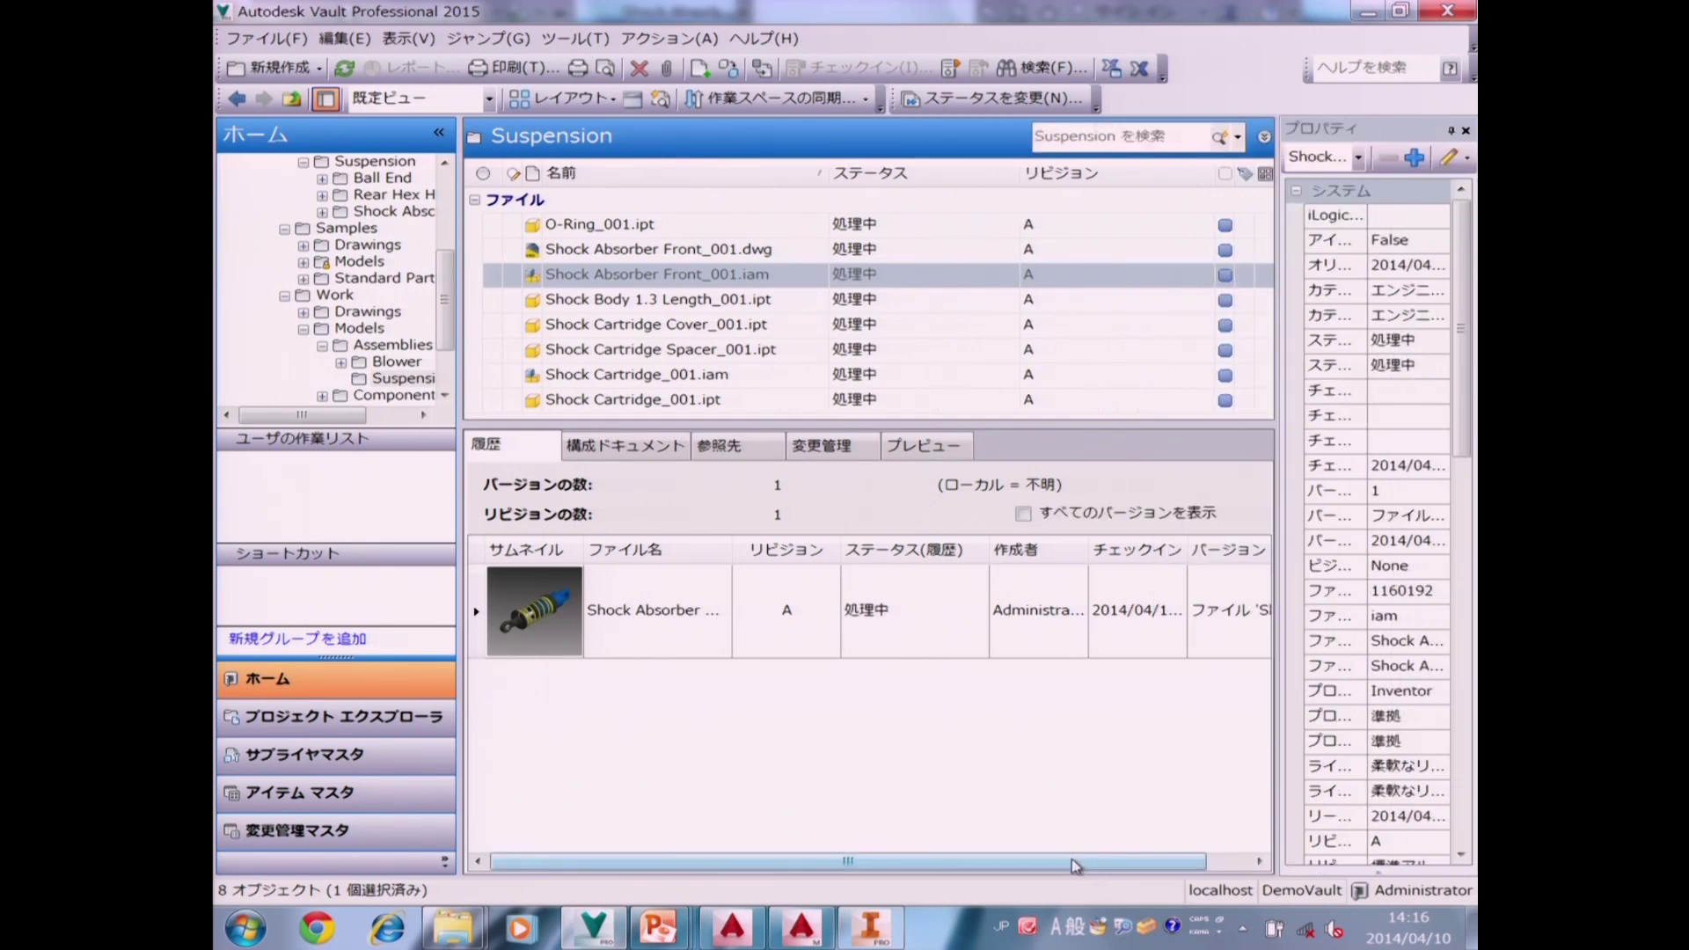
Read the version comment of Shock Absorber Front_001.iam in its history, narrowing the check-in column and widening the comment column.
drag(1075, 866, 1119, 867)
click(1224, 640)
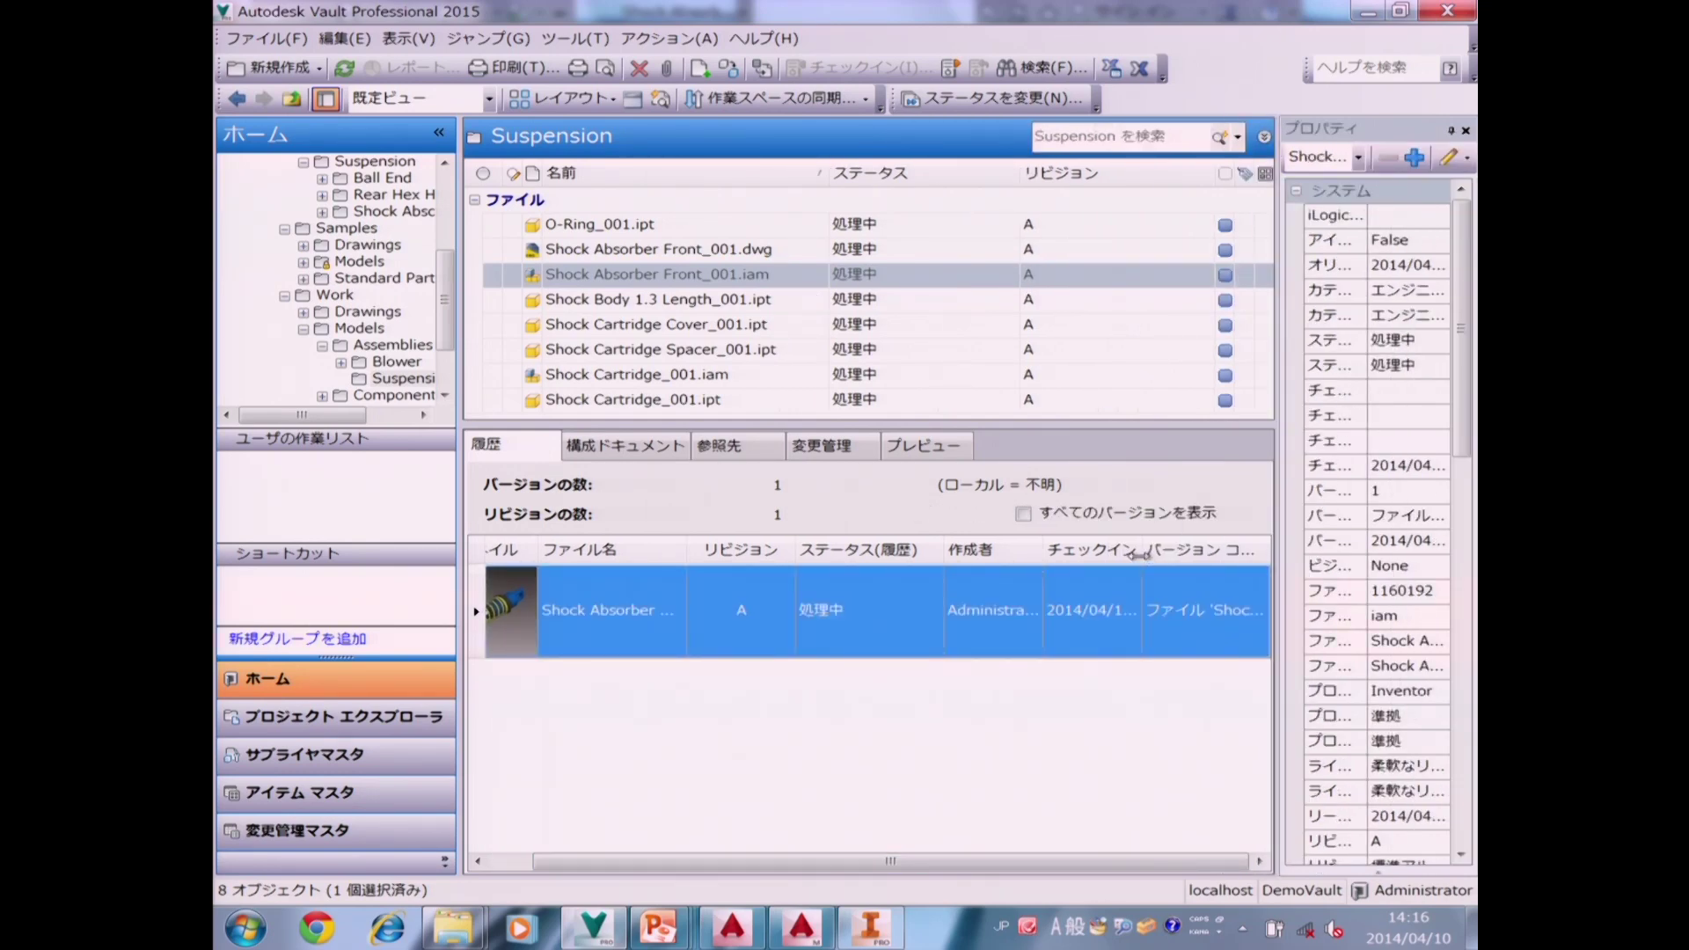
drag(1111, 556, 1072, 554)
drag(1244, 554, 1266, 554)
drag(919, 866, 1181, 886)
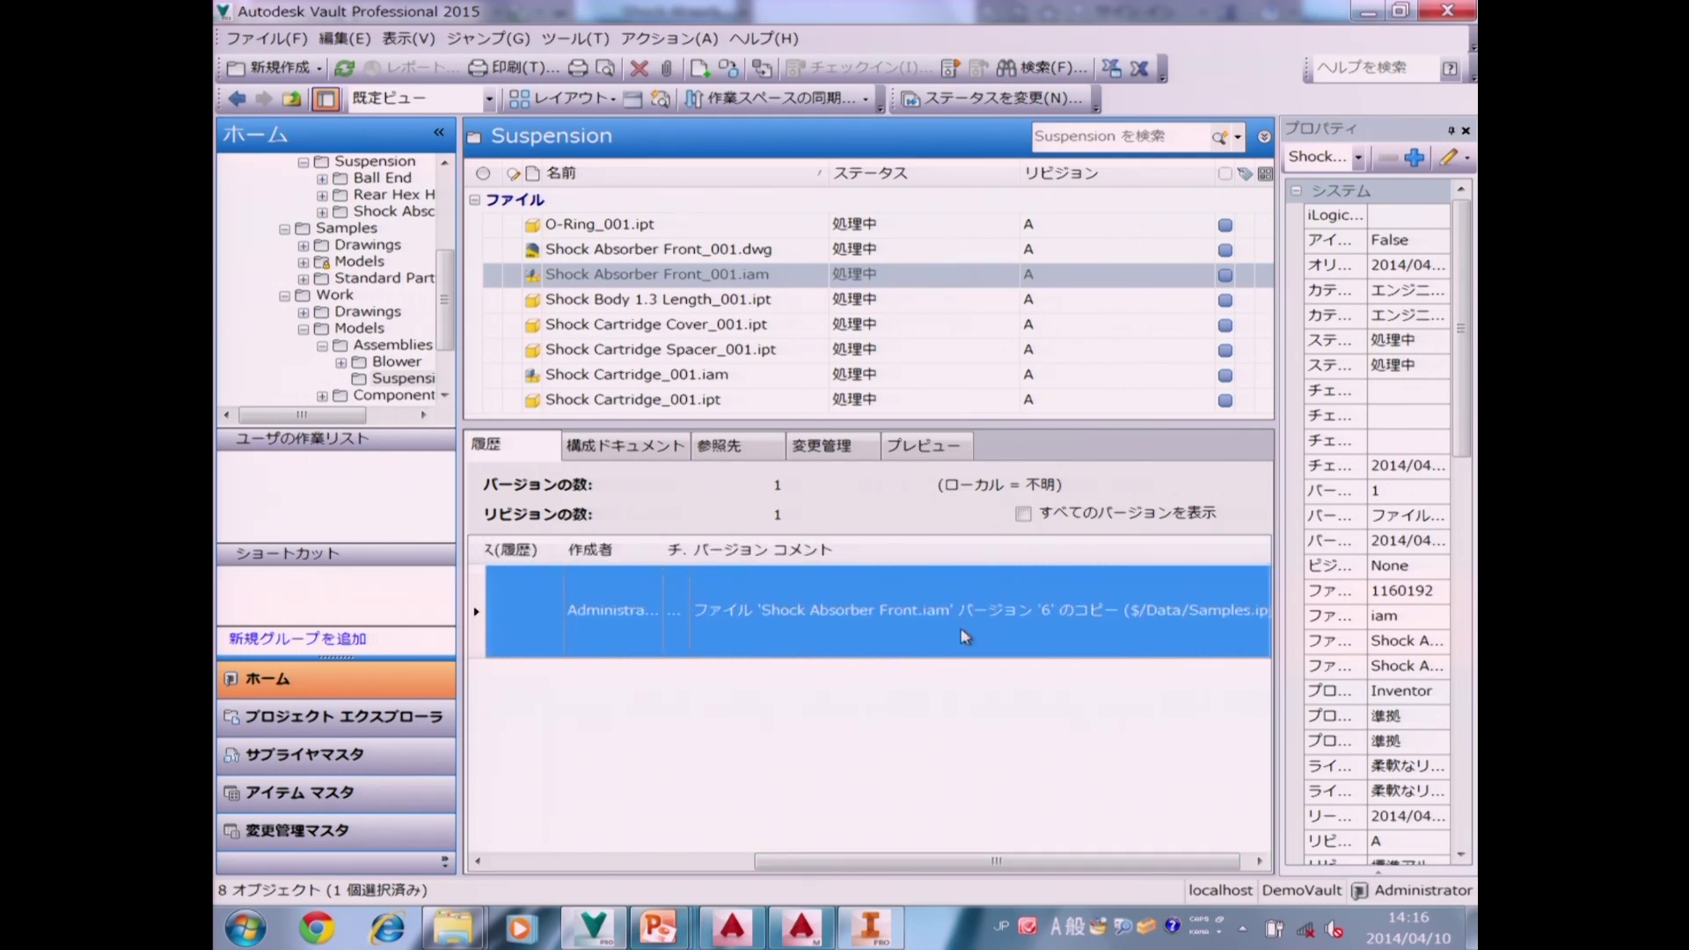
drag(1142, 867, 1151, 869)
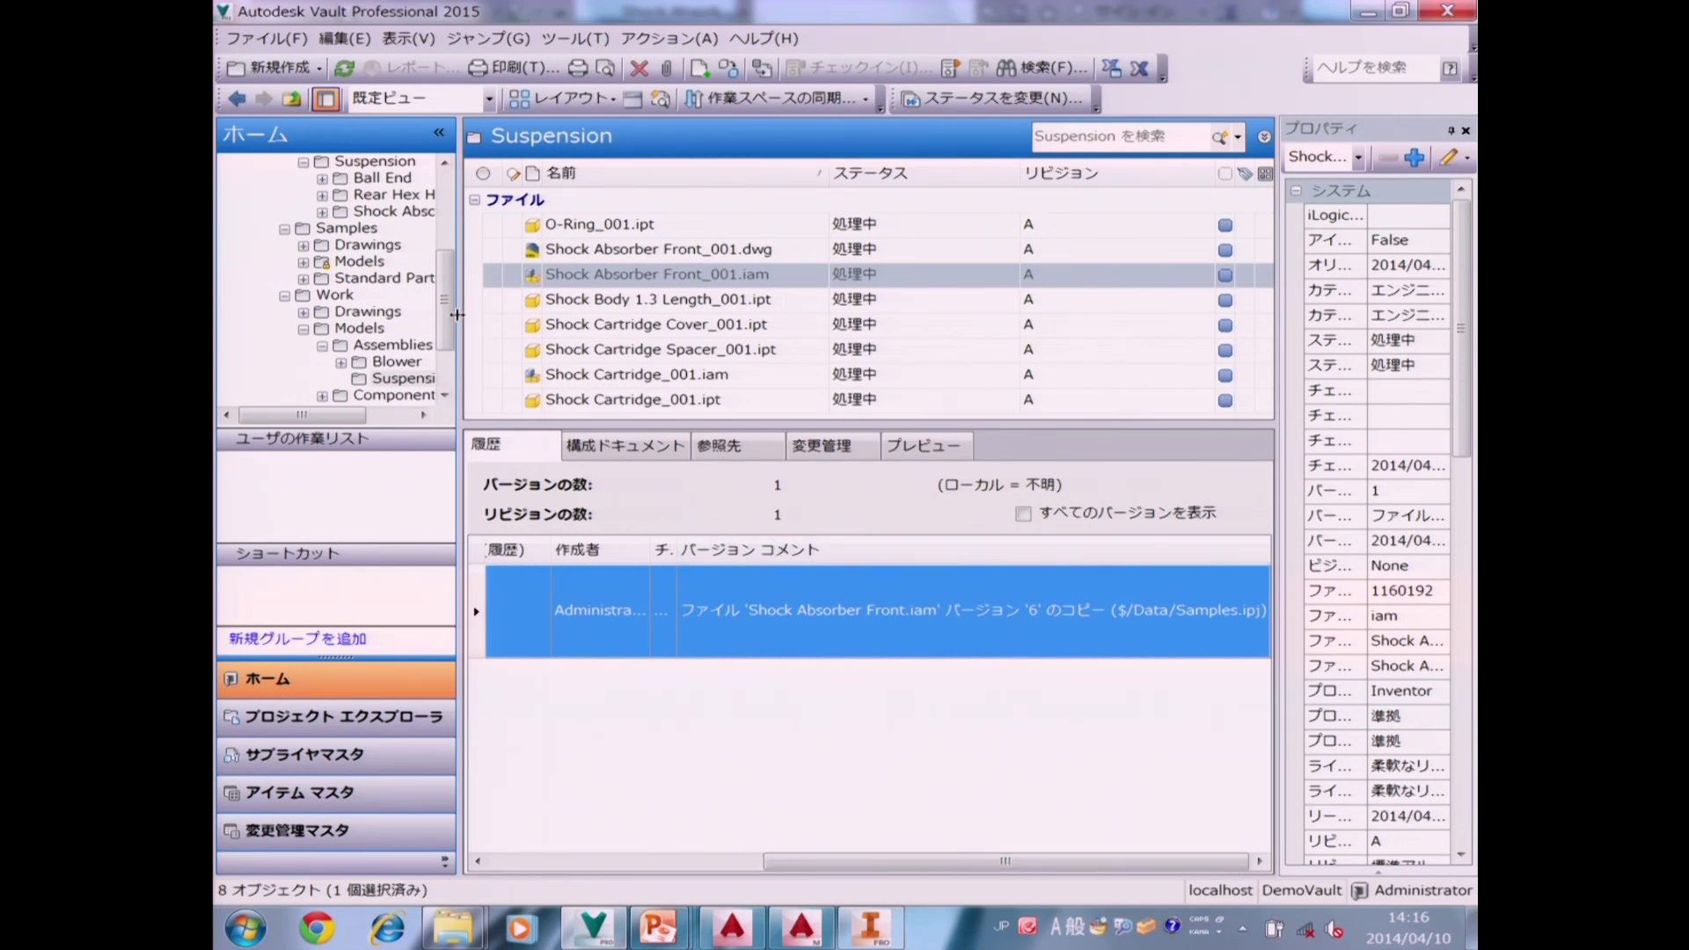
Open the original Suspension/Shock Absorber Front folder and check where E-Clip.ipt is used.
scroll(451, 321, up, 1)
click(392, 261)
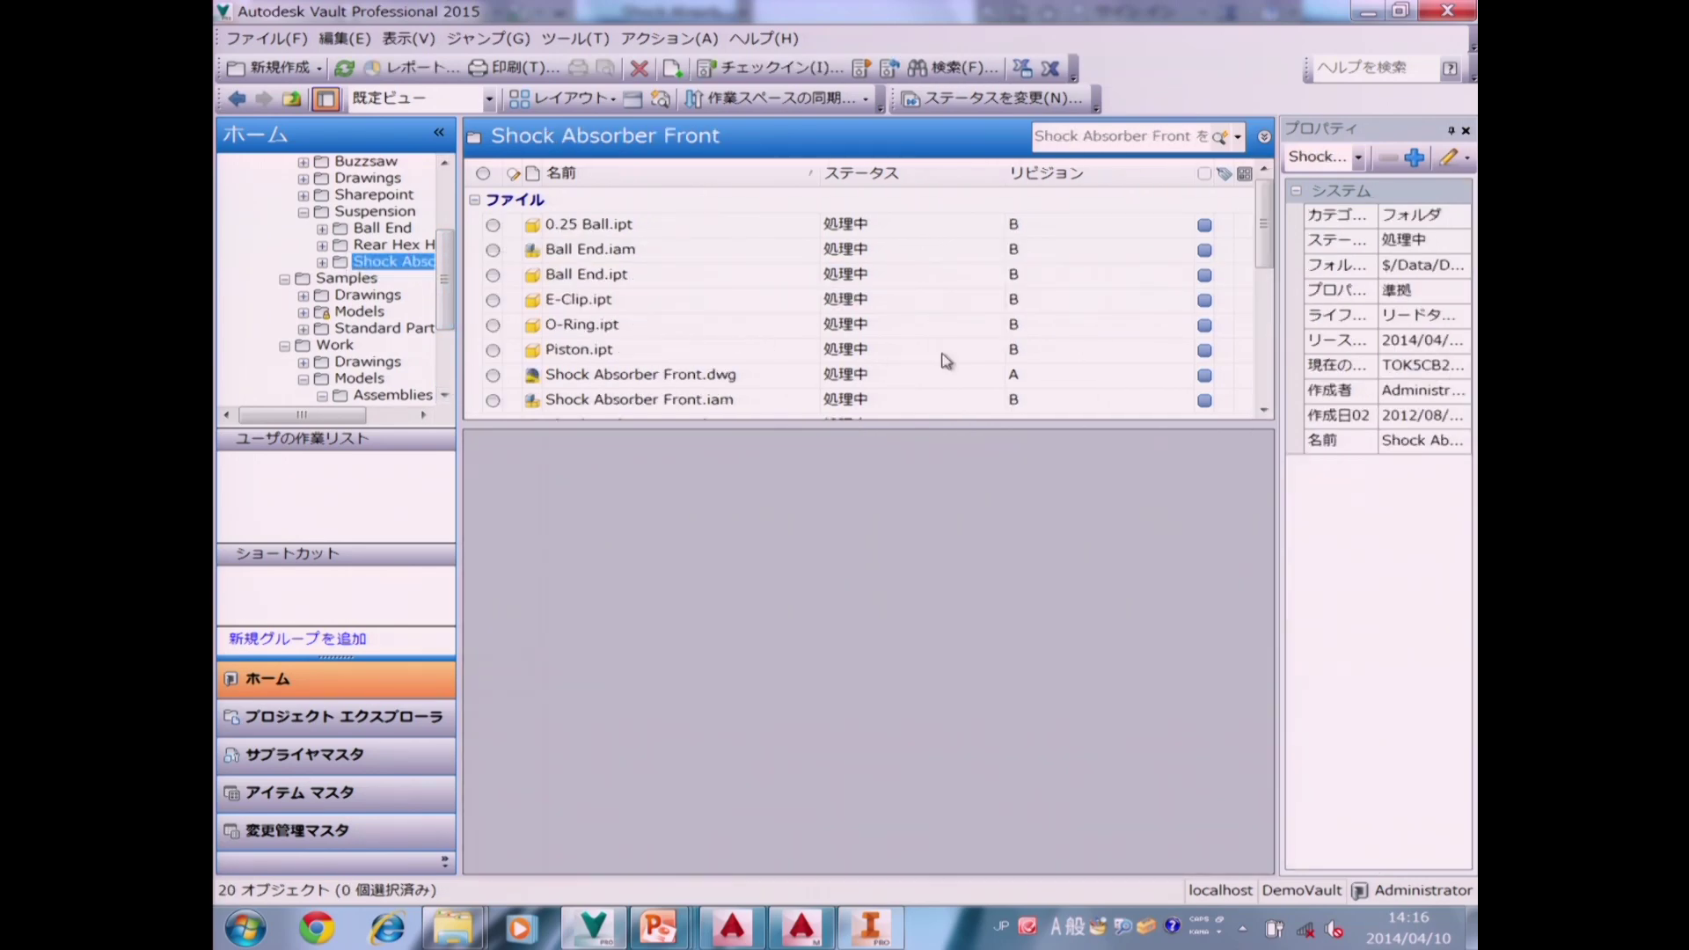
click(748, 332)
click(681, 445)
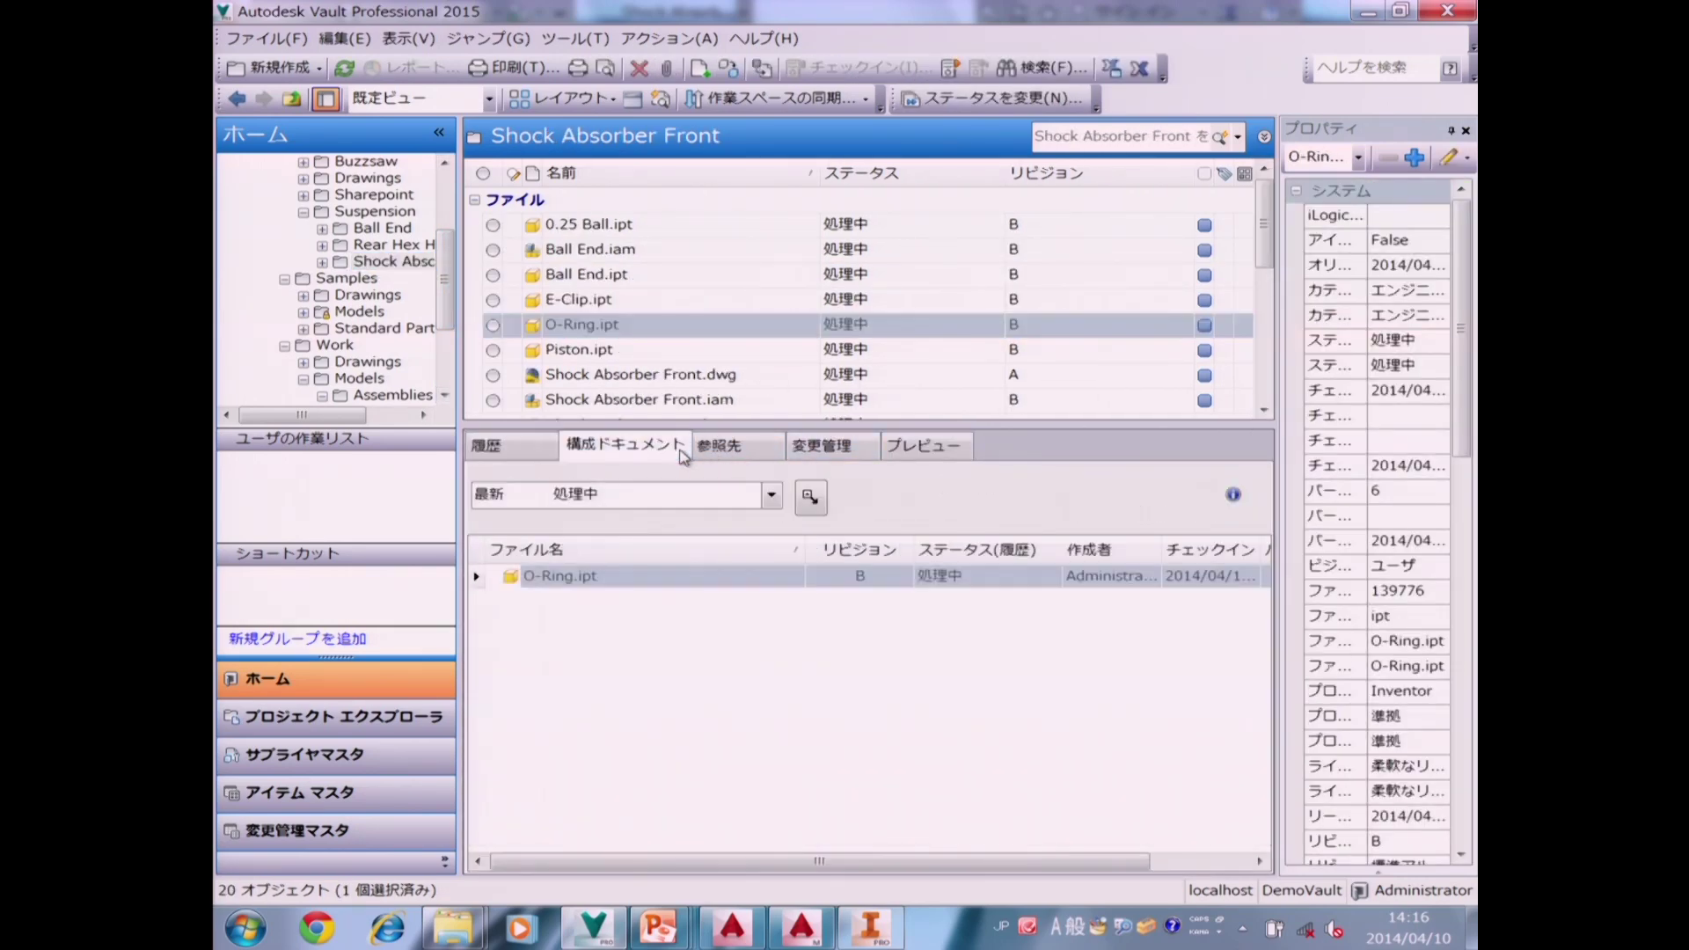
click(585, 301)
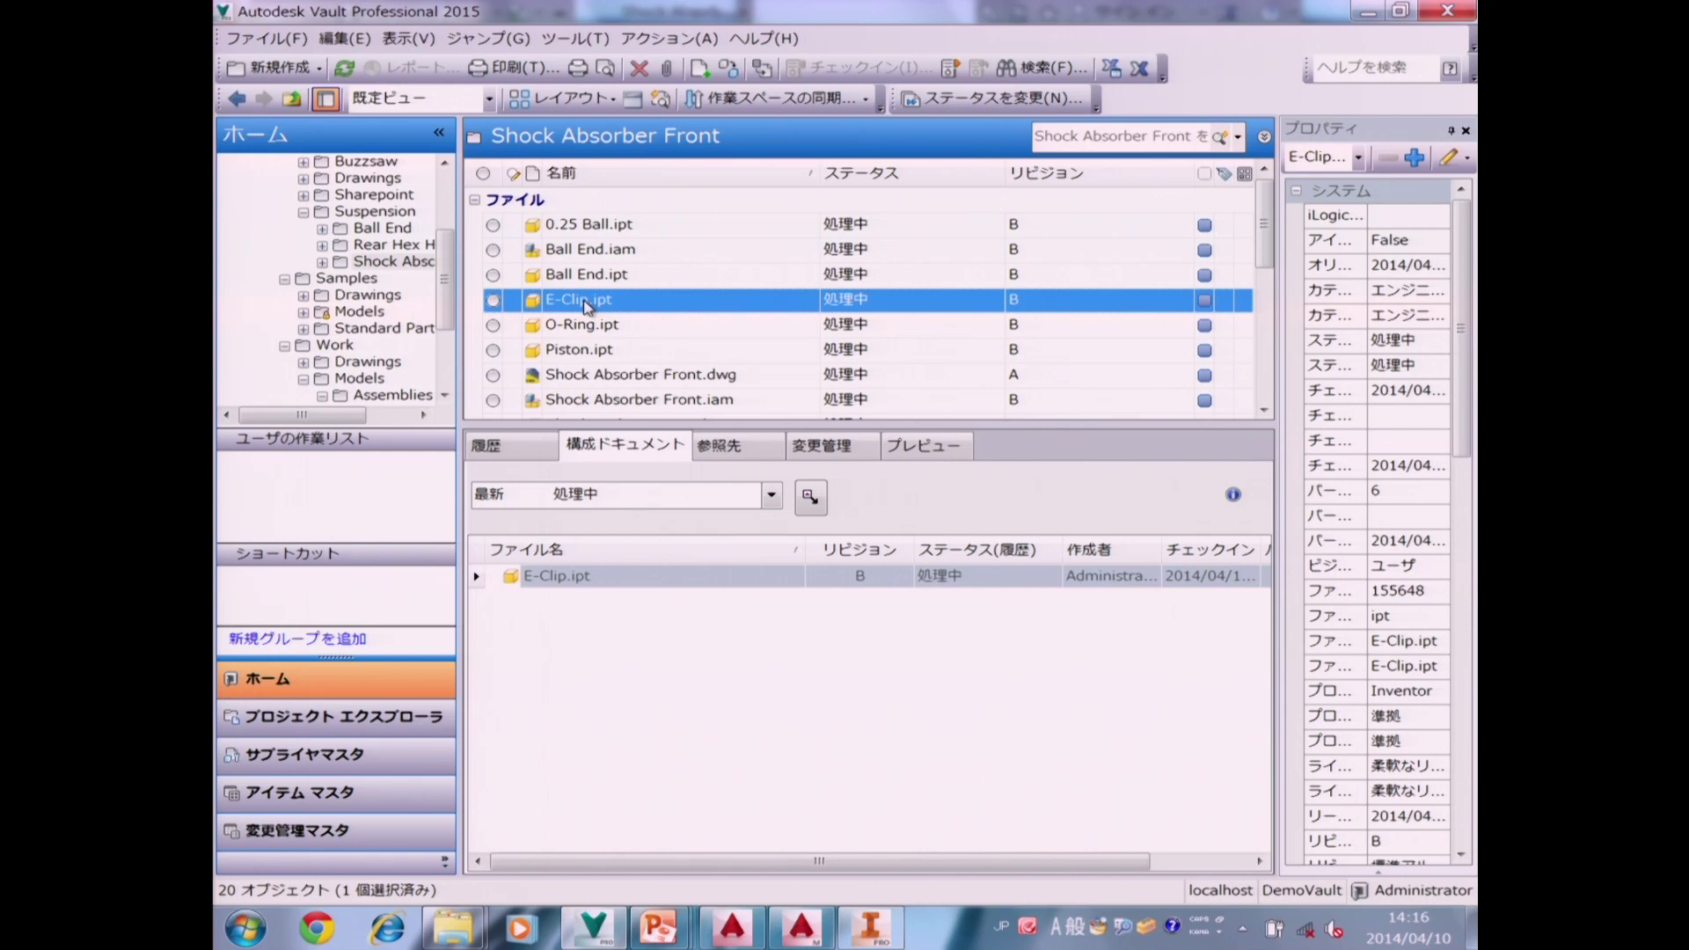
click(717, 447)
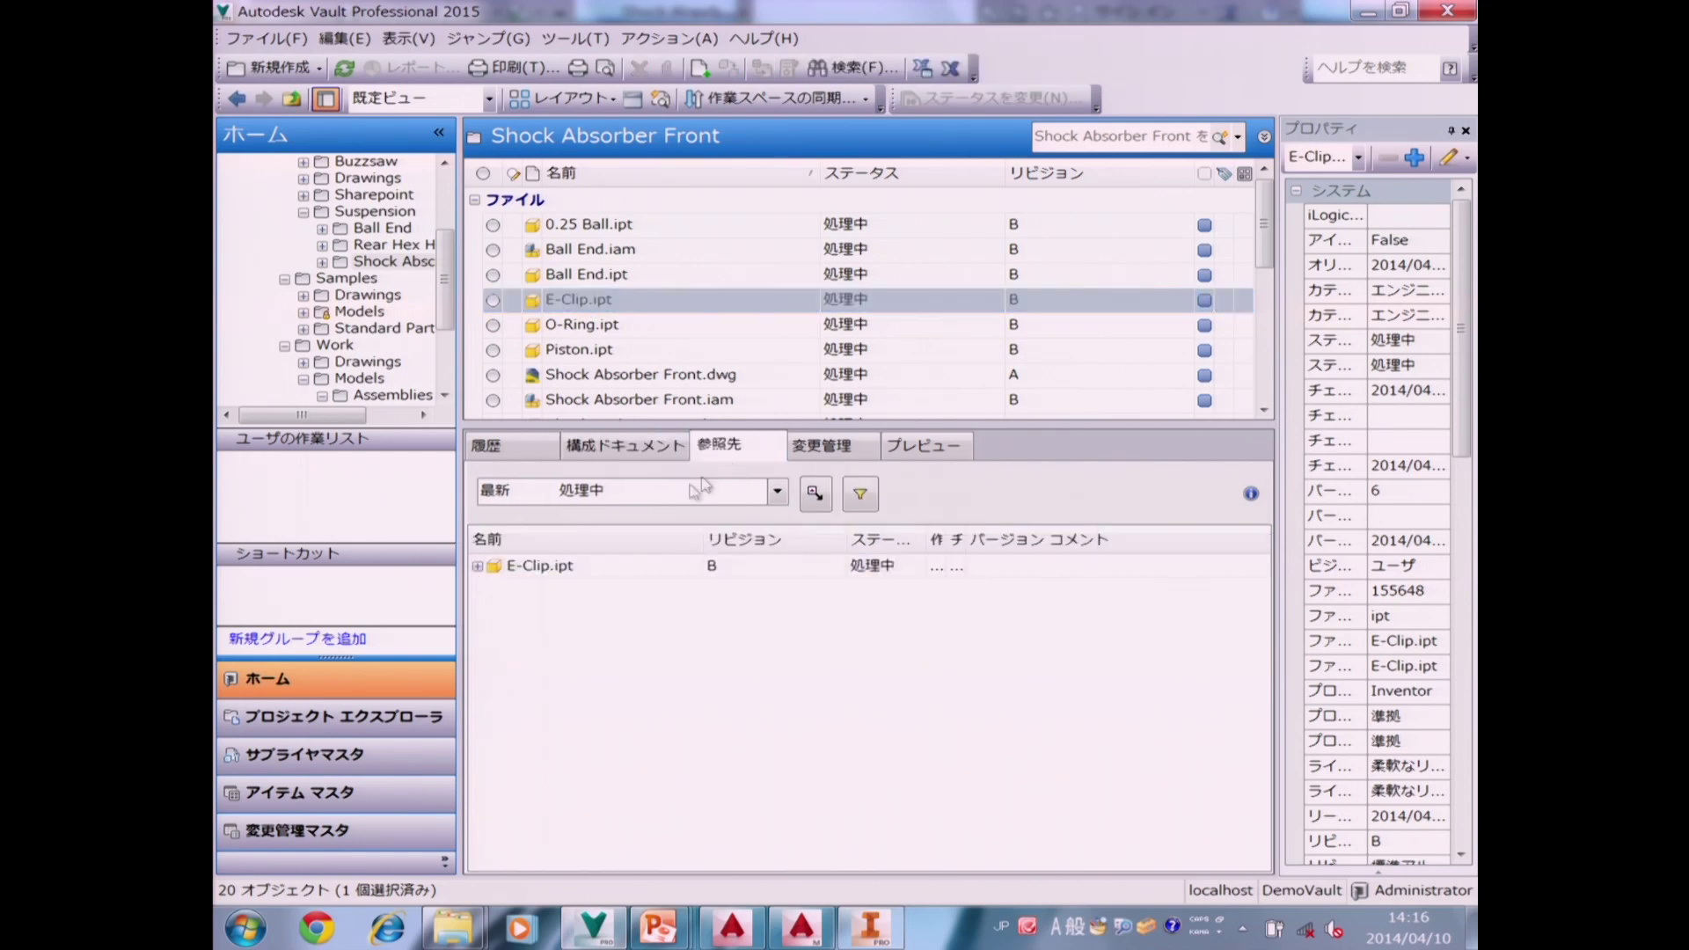
Expand the E-Clip.ipt usage tree through Shock Strut.iam to the drawings of both Shock Absorber Front assemblies, widening the name column.
click(478, 565)
click(494, 589)
drag(704, 545, 782, 545)
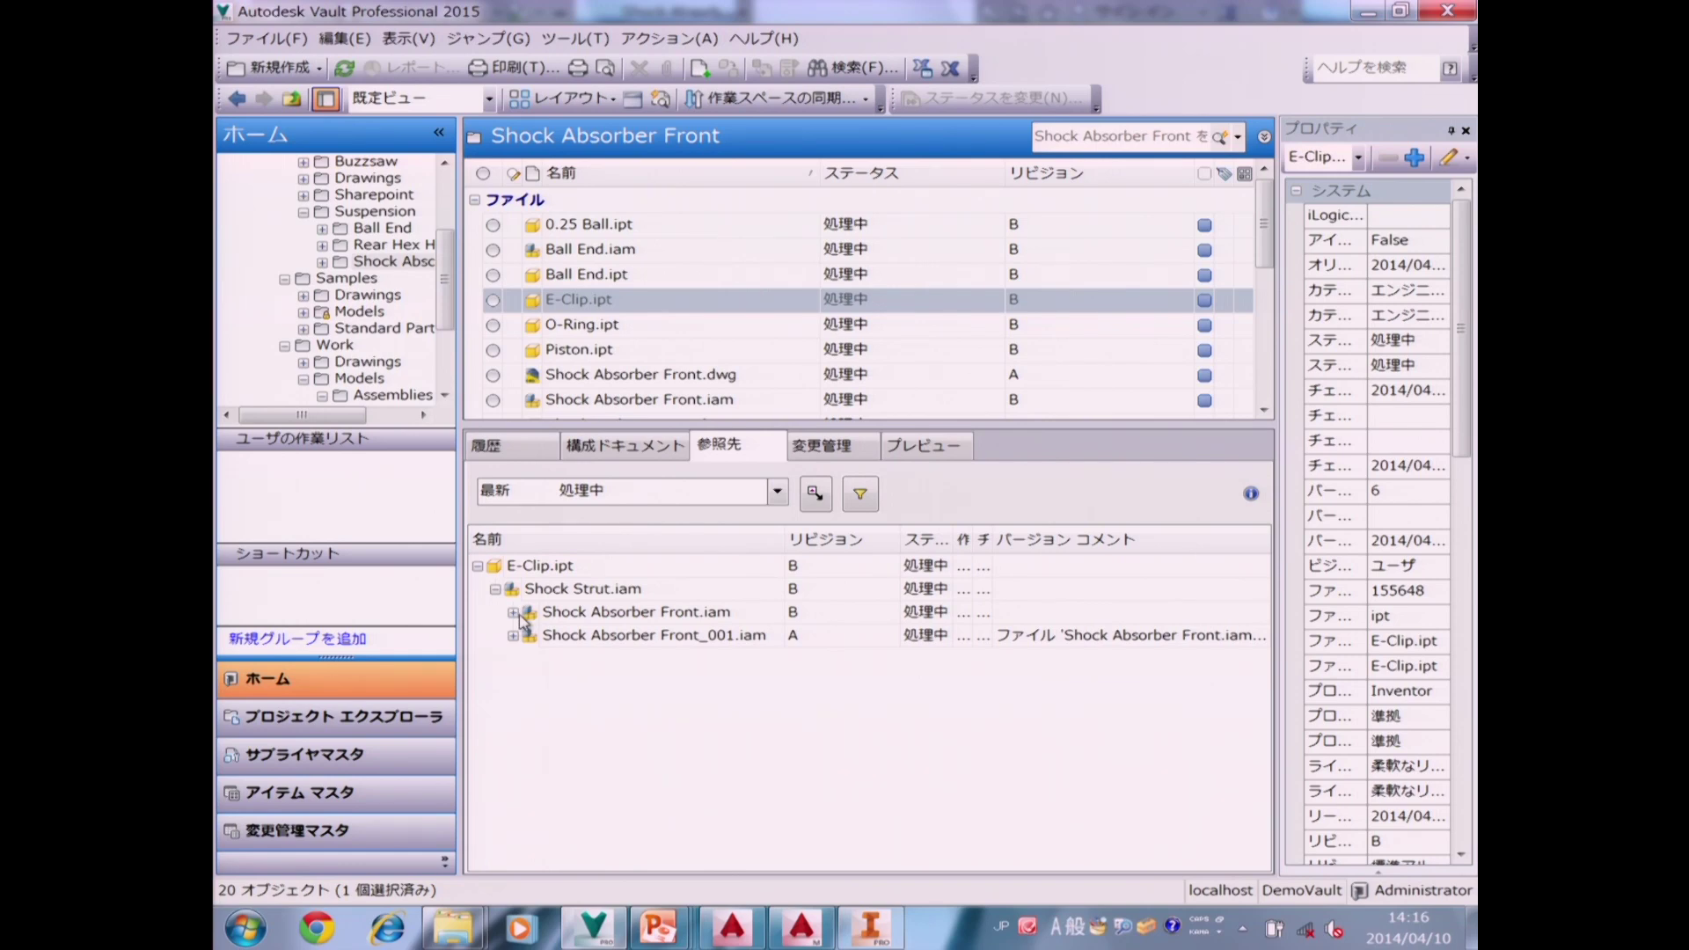
click(512, 612)
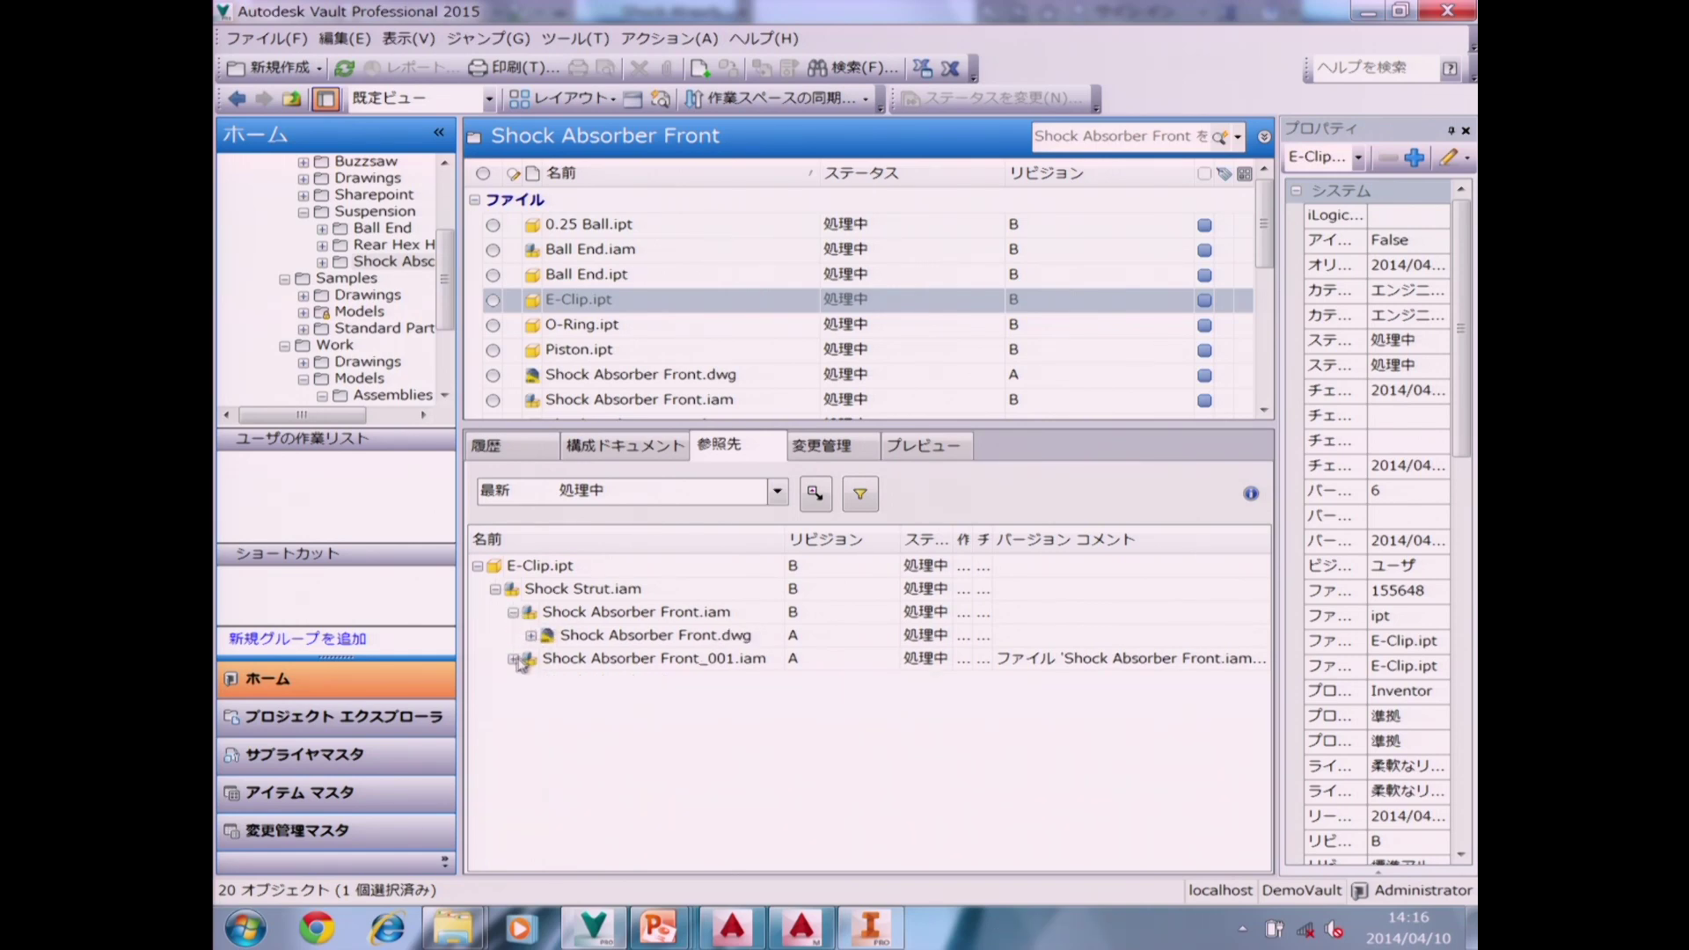
click(515, 658)
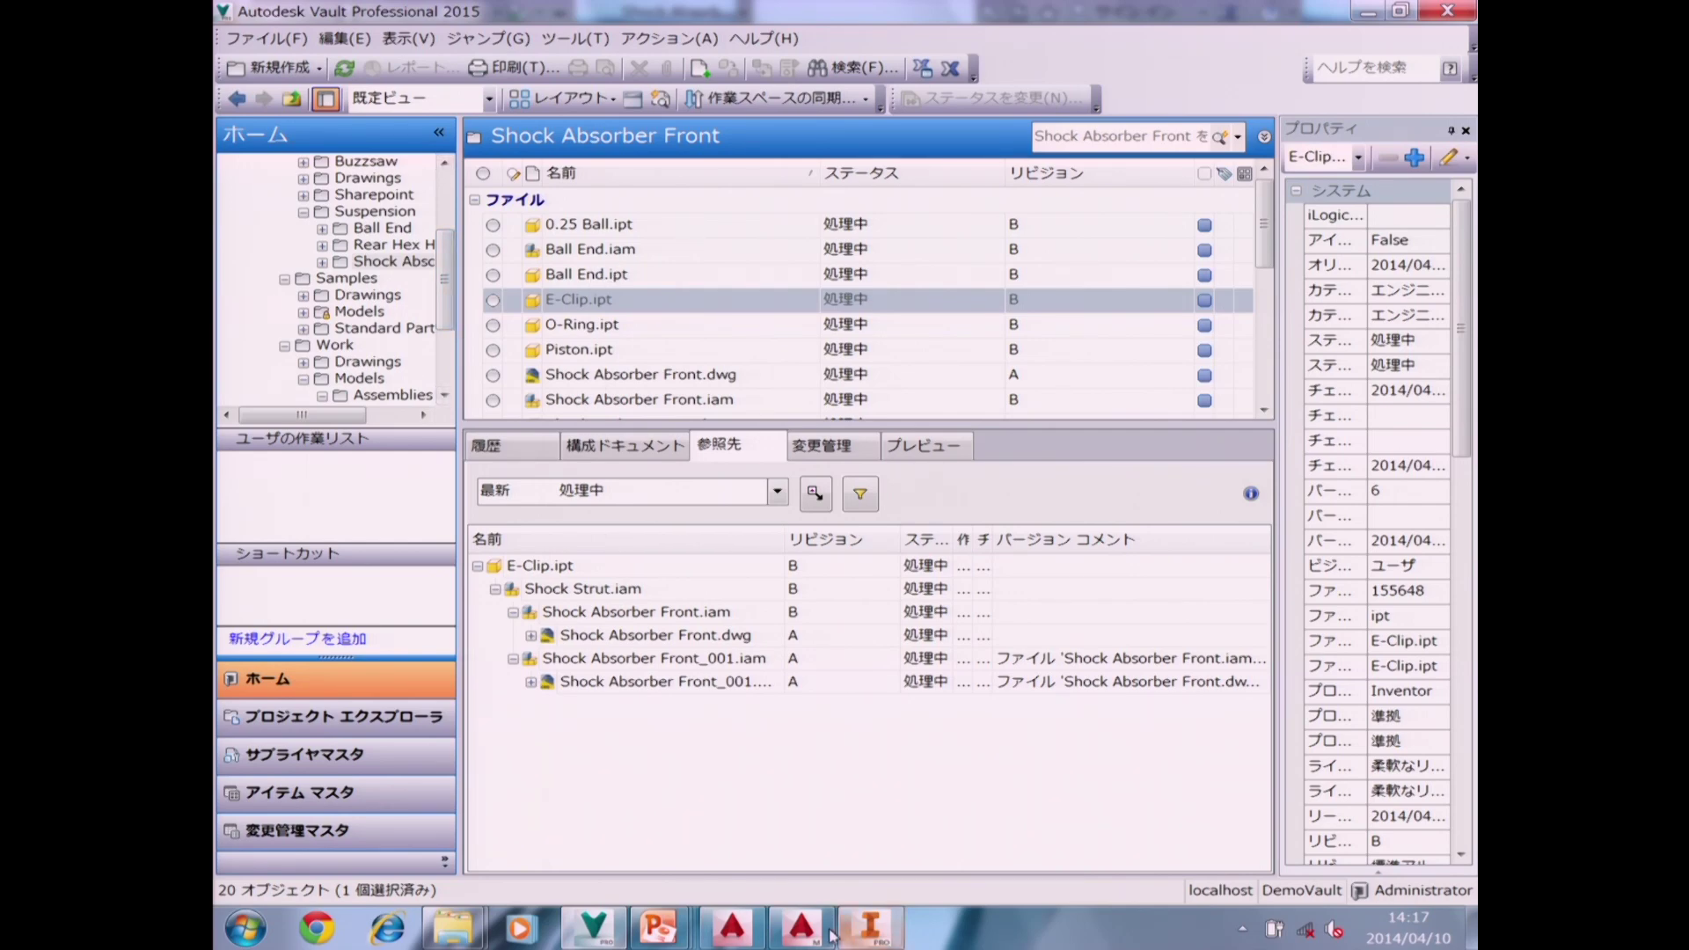
Switch to Autodesk Inventor with the Shock Absorber Front assembly.
click(871, 928)
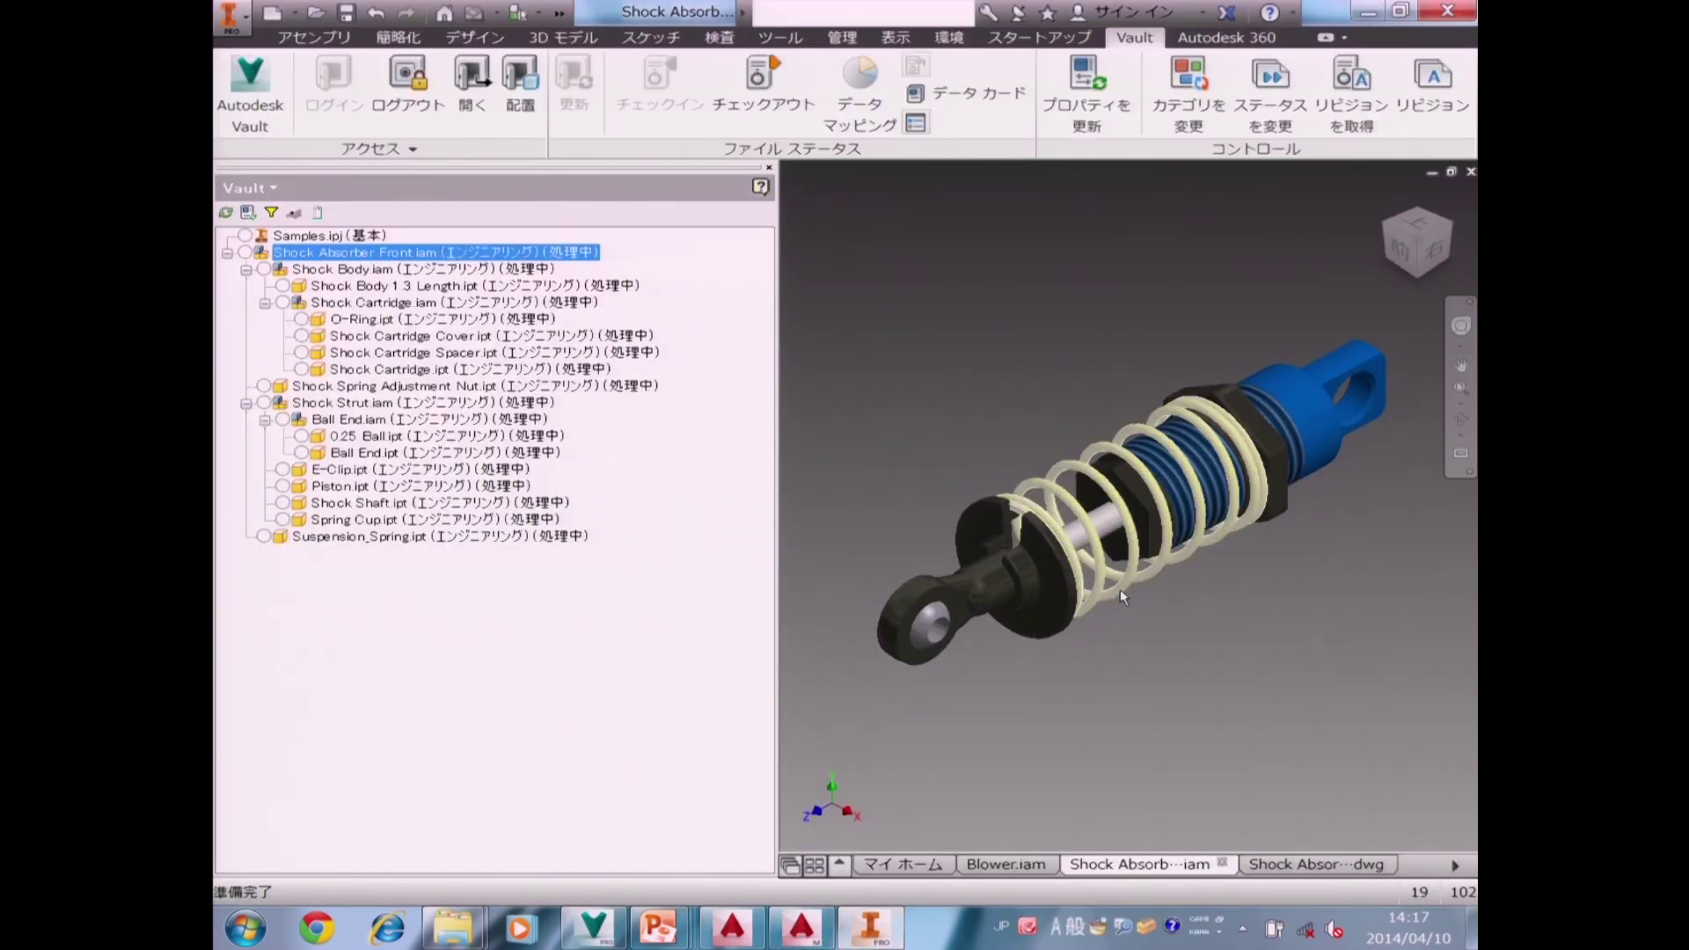